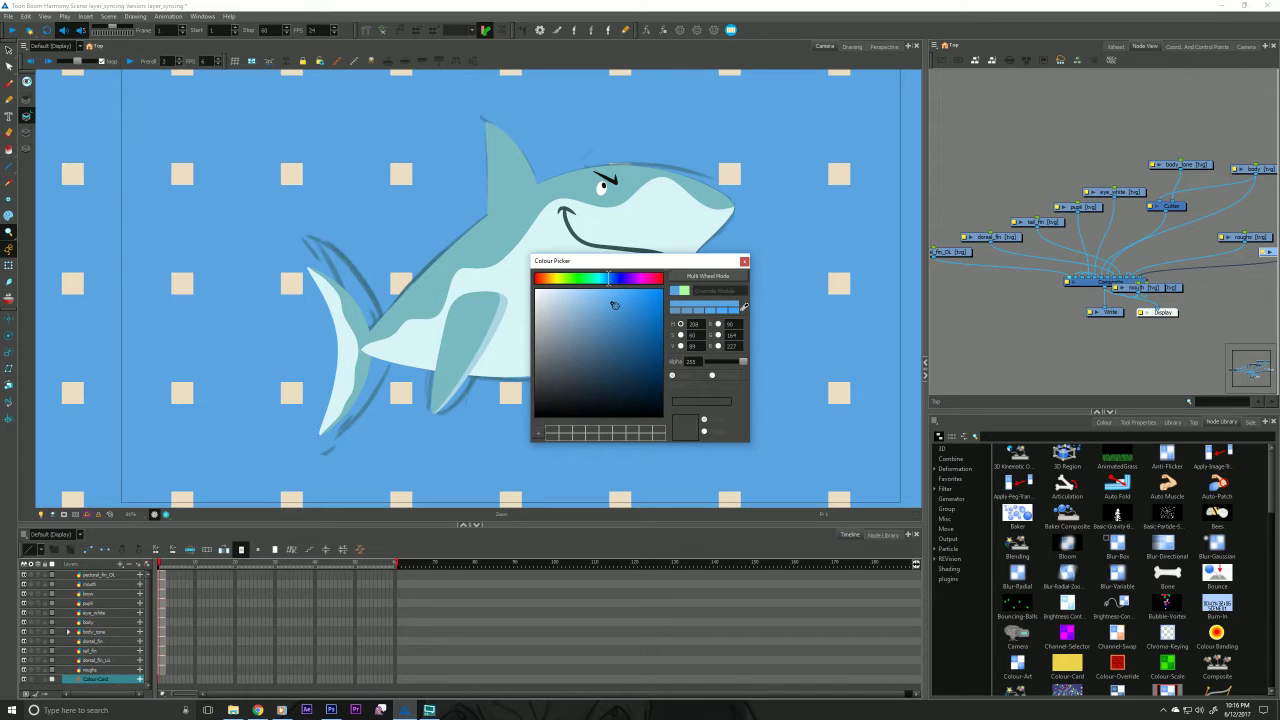
Darken the Colour-Card background behind the shark to a deep navy blue and lock the Colour-Card layer.
click(624, 344)
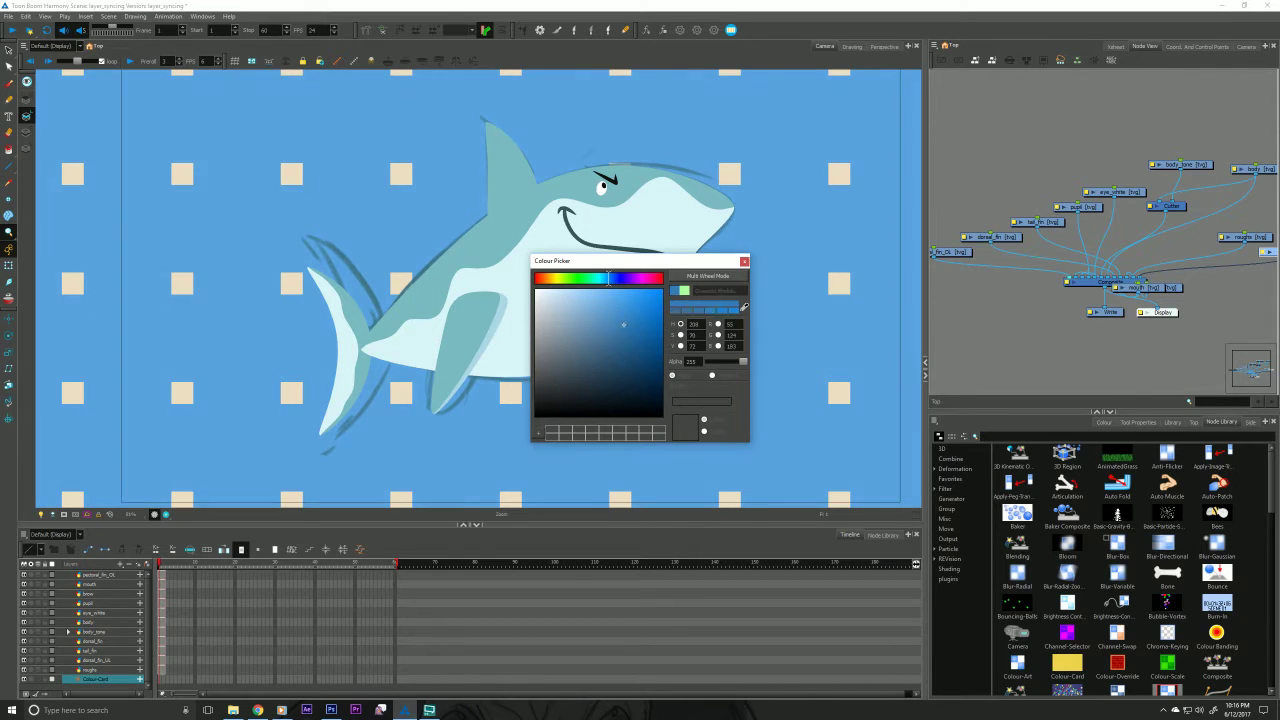
drag(624, 344, 622, 359)
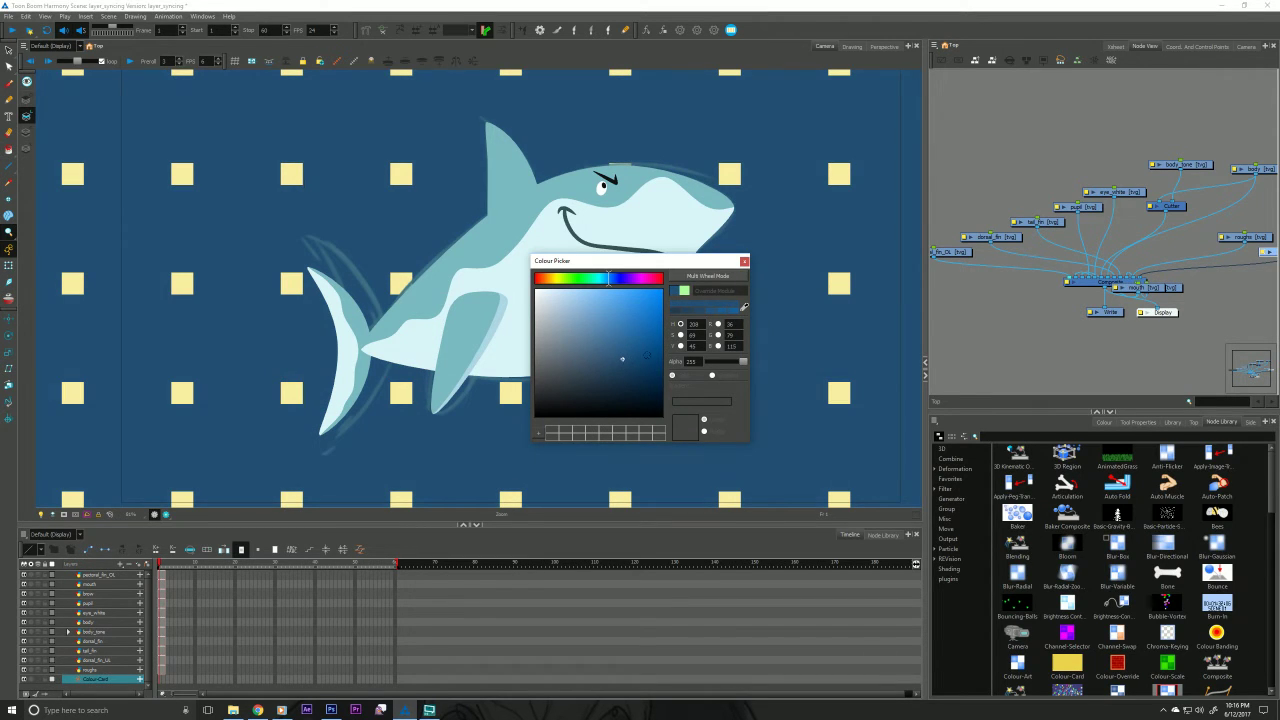
click(744, 262)
click(676, 434)
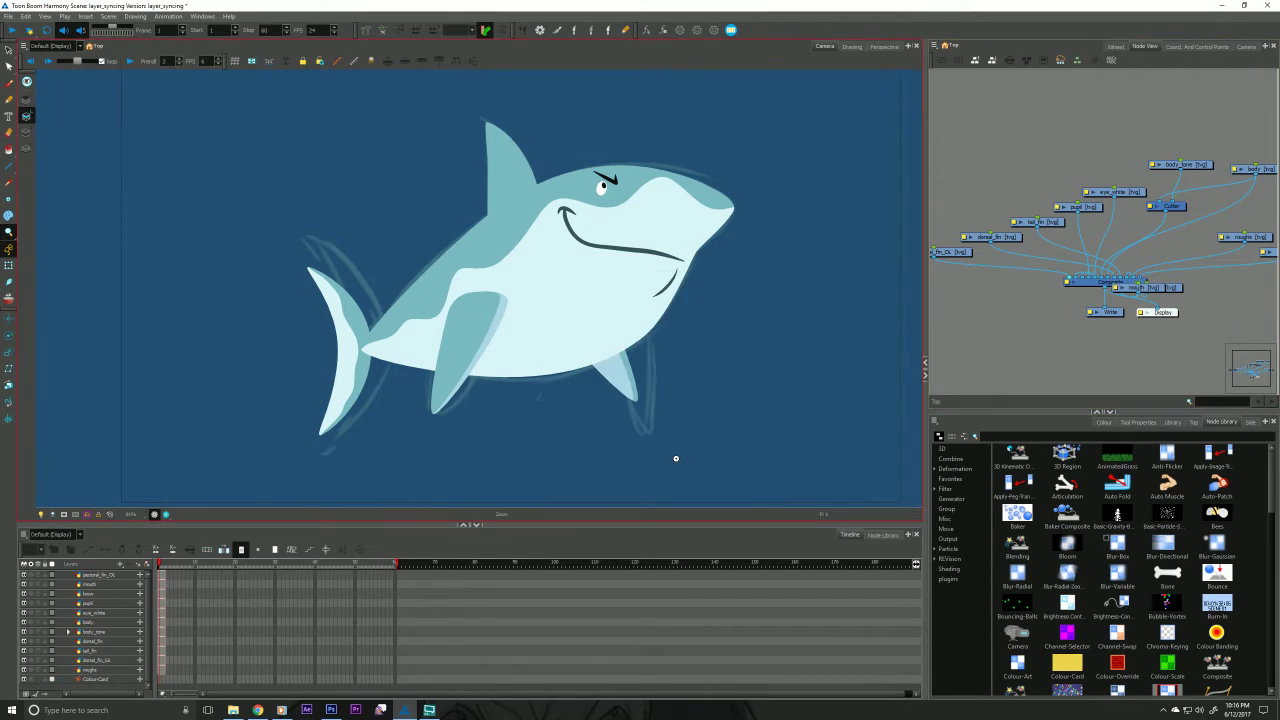
click(33, 681)
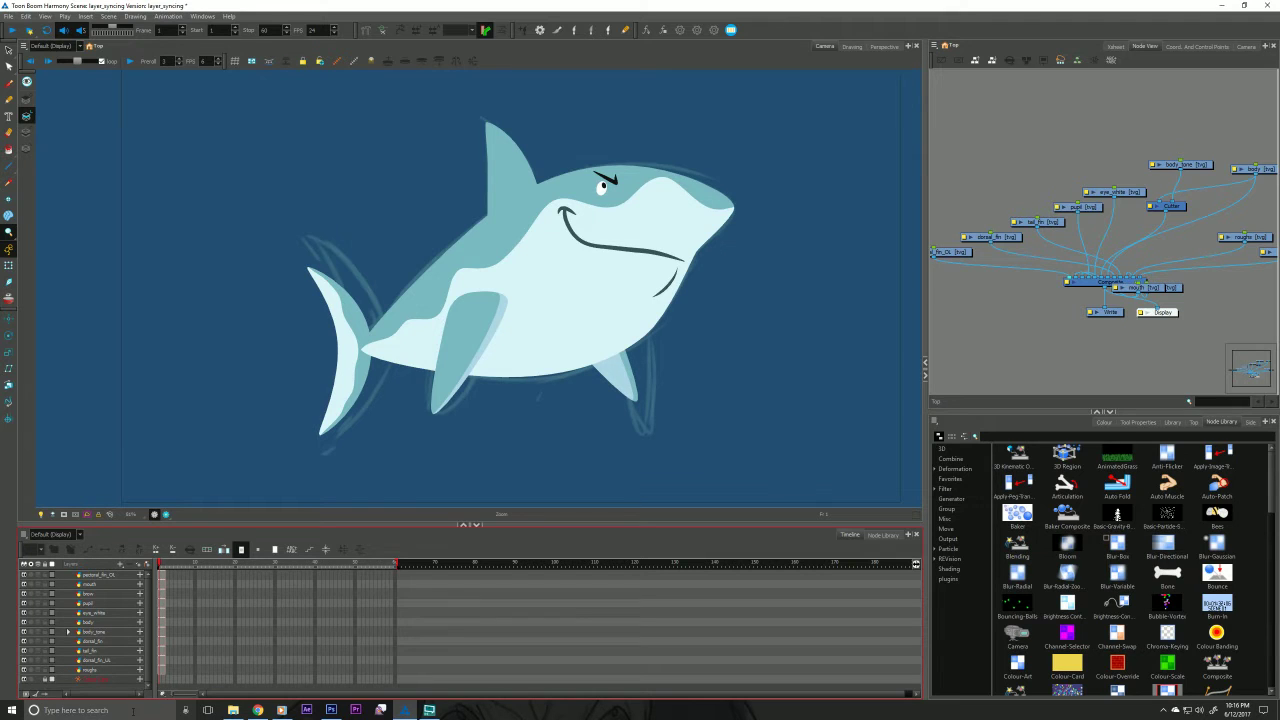
Select the shark's dorsal fin drawing and make the dorsal fin swatch of the shark palette the current colour.
click(1104, 422)
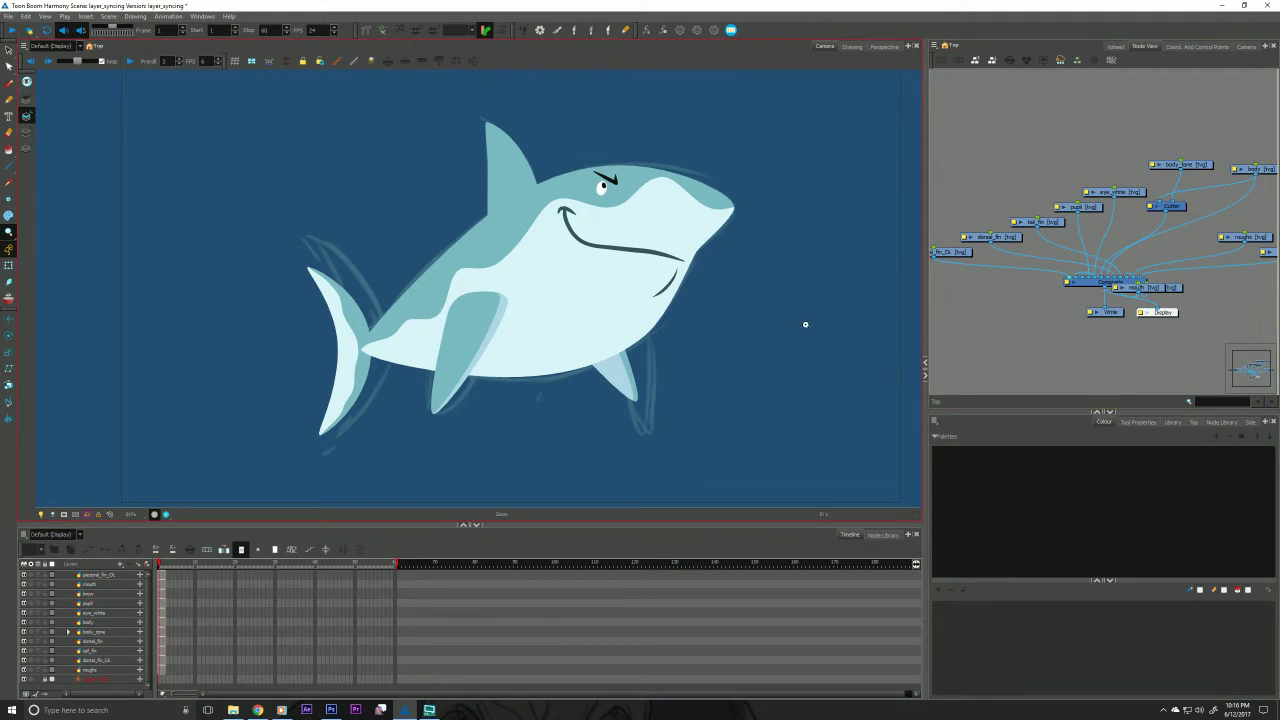
key(alt+s)
click(517, 169)
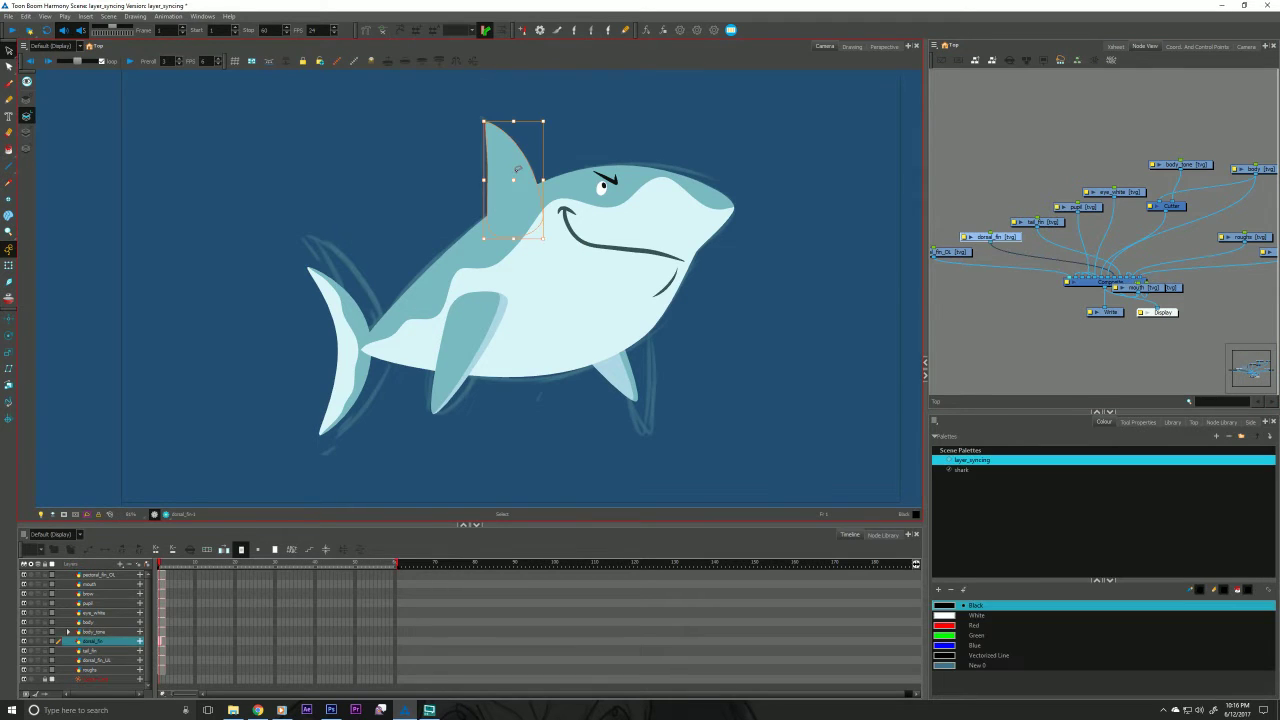
click(961, 469)
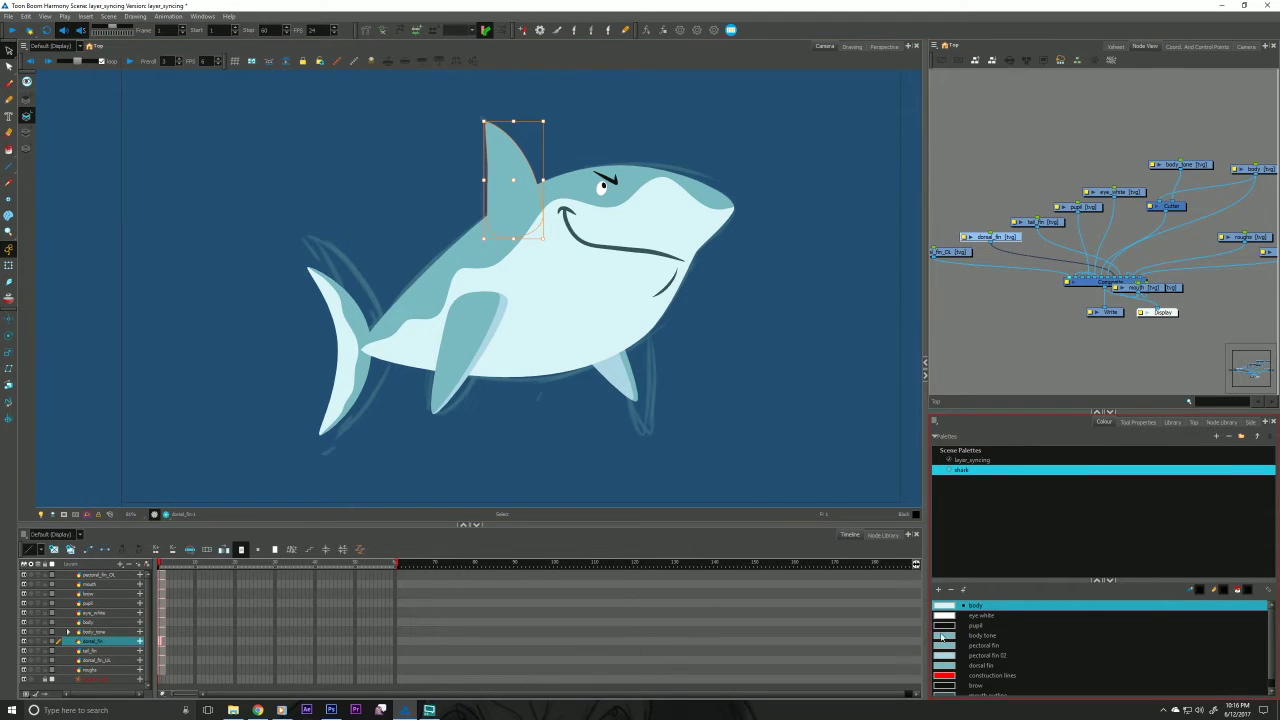
click(908, 627)
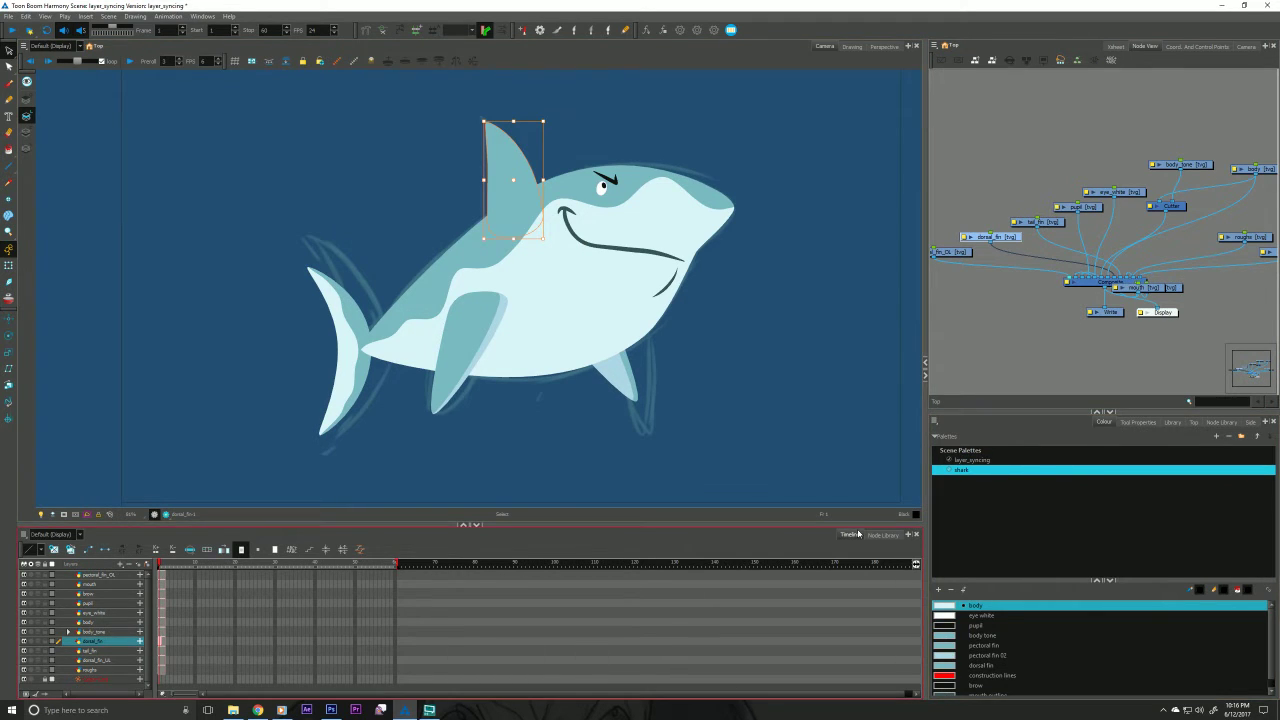
click(944, 665)
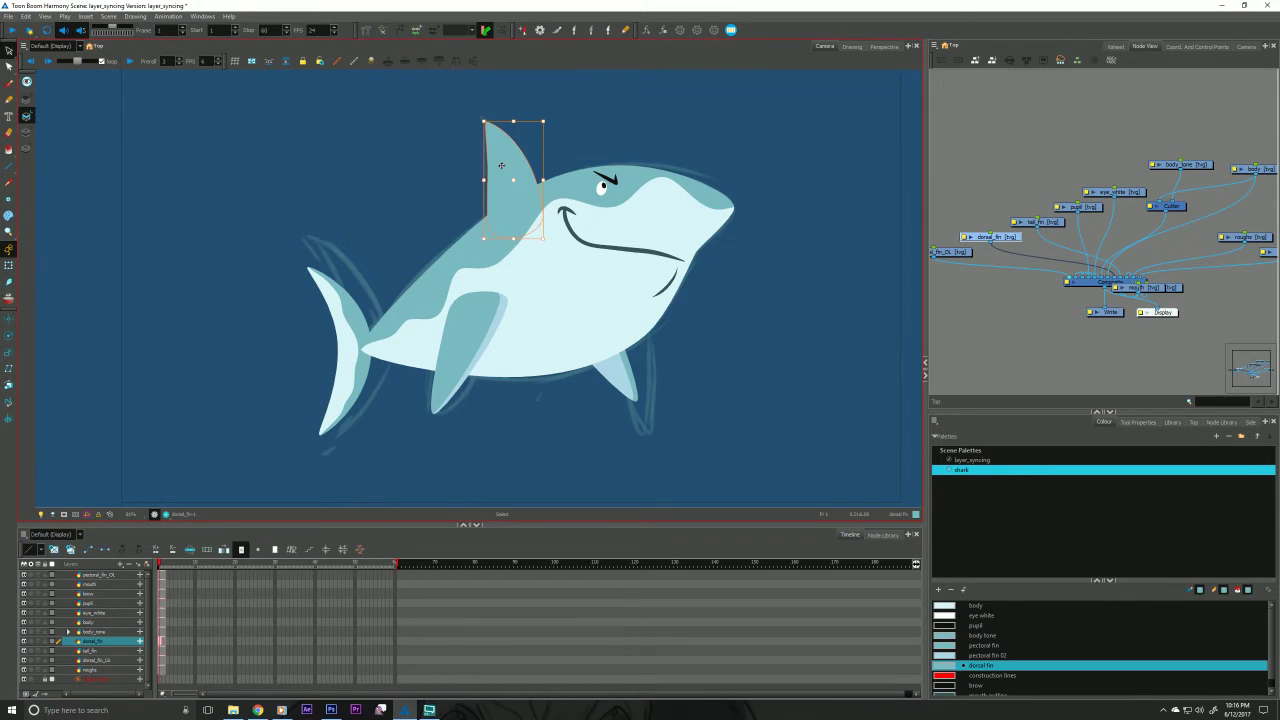
Try shifting the dorsal fin swatch's hue to a purplish blue of 213, and restore its original colour.
double_click(944, 665)
drag(641, 256, 807, 312)
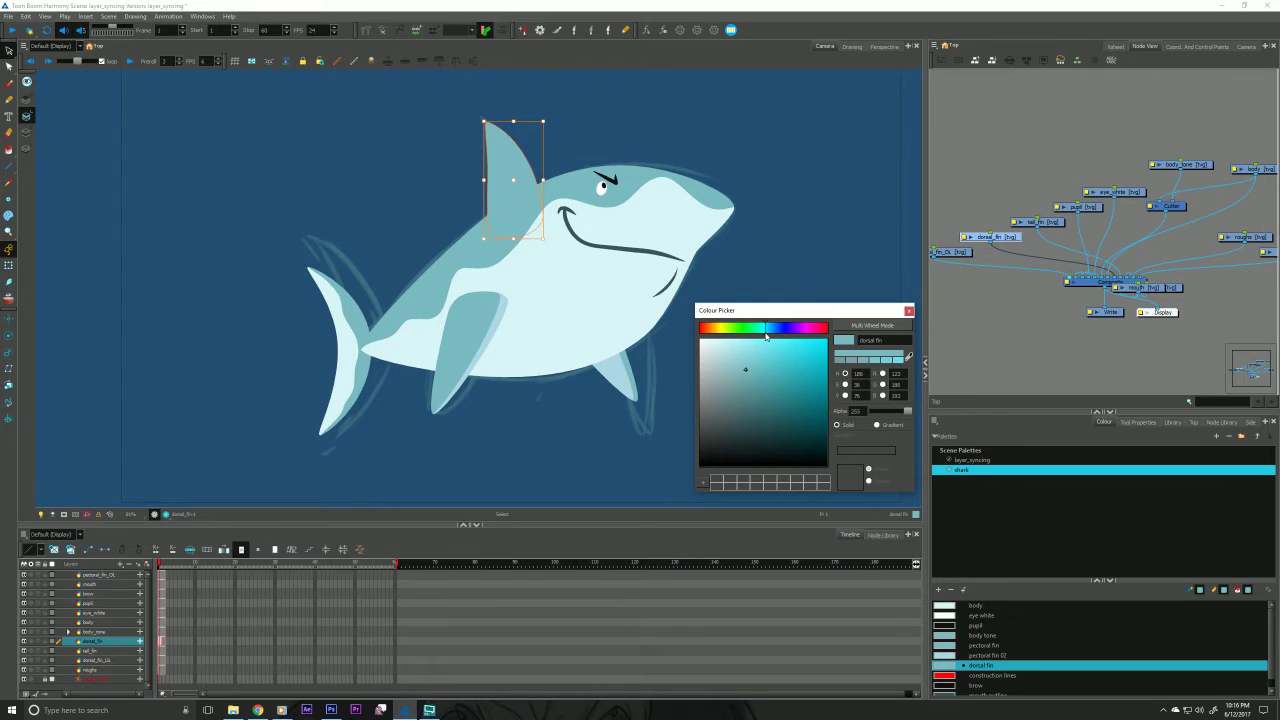
drag(765, 337, 776, 336)
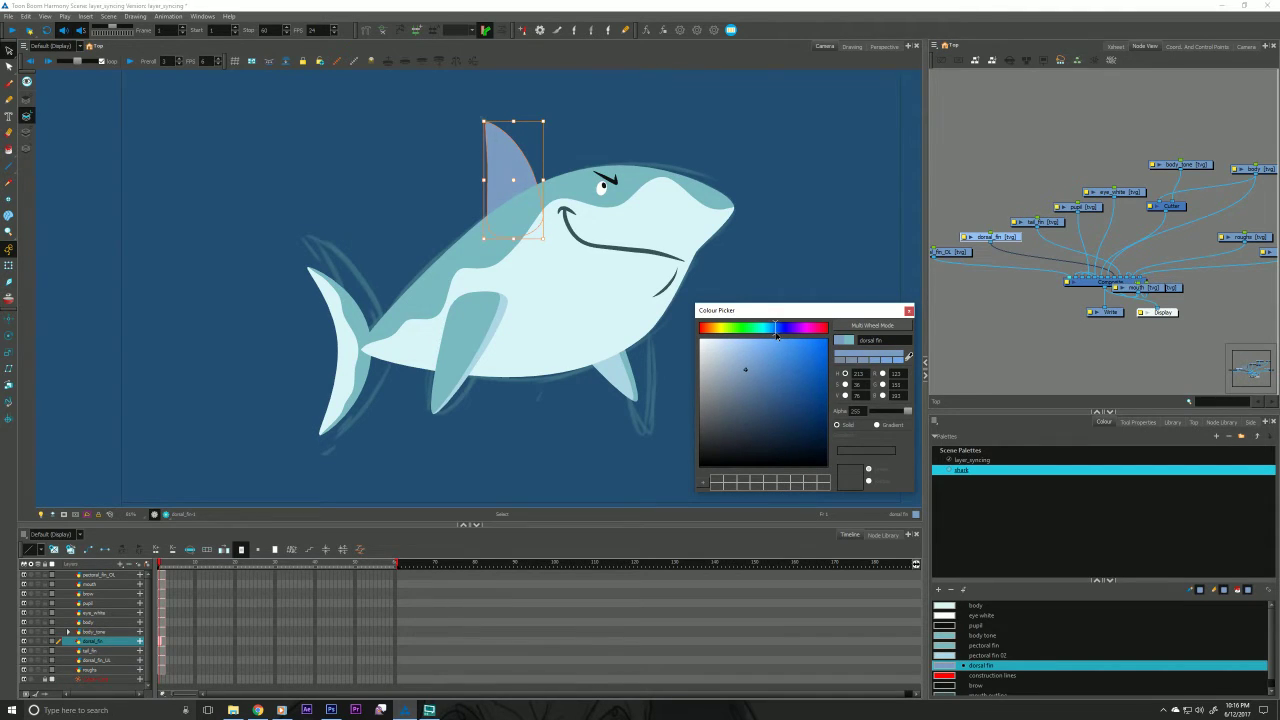
drag(777, 335, 776, 335)
click(855, 348)
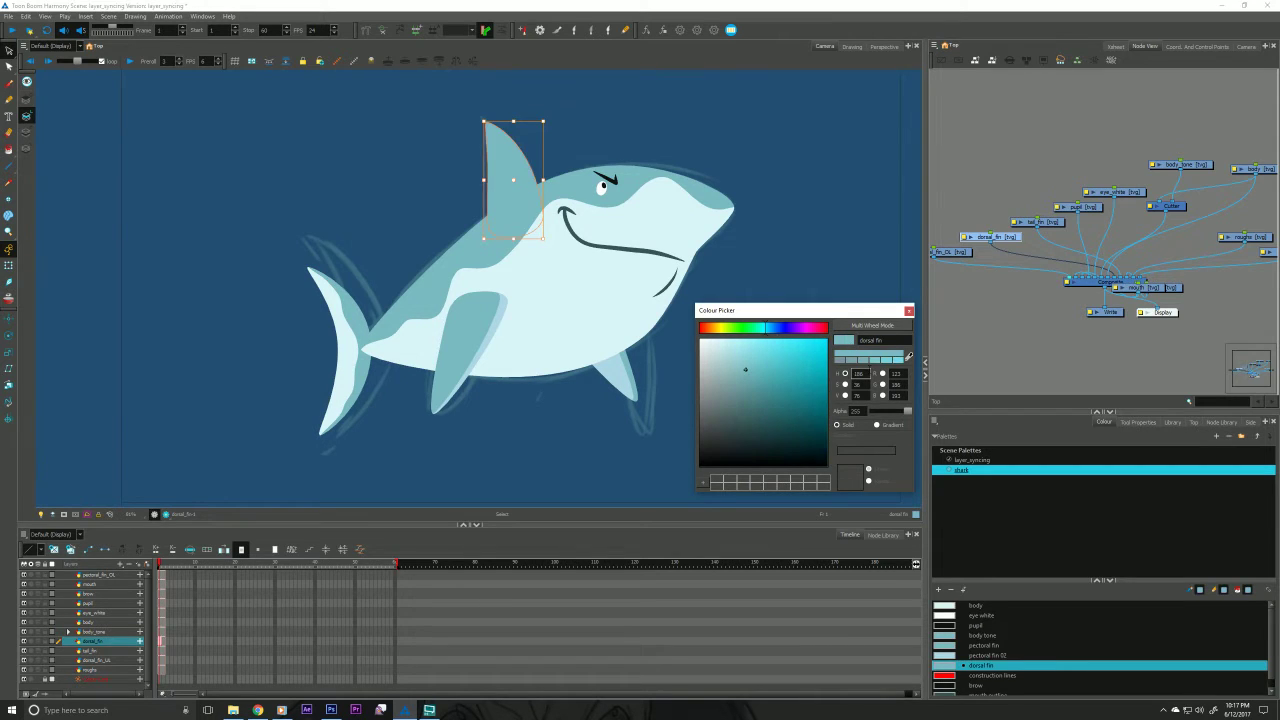
click(908, 310)
Deselect the dorsal fin and enlarge the Colour view and its swatch list to fit all shark colours.
click(978, 352)
click(968, 456)
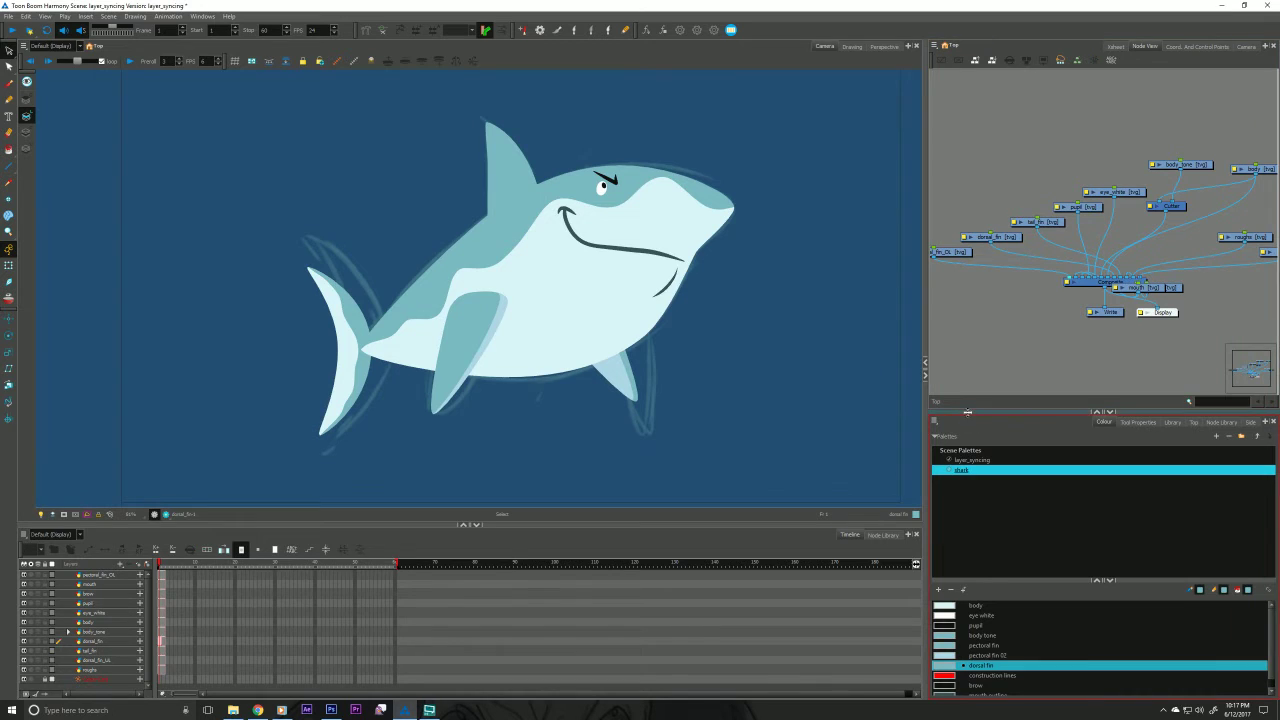
drag(967, 411, 967, 337)
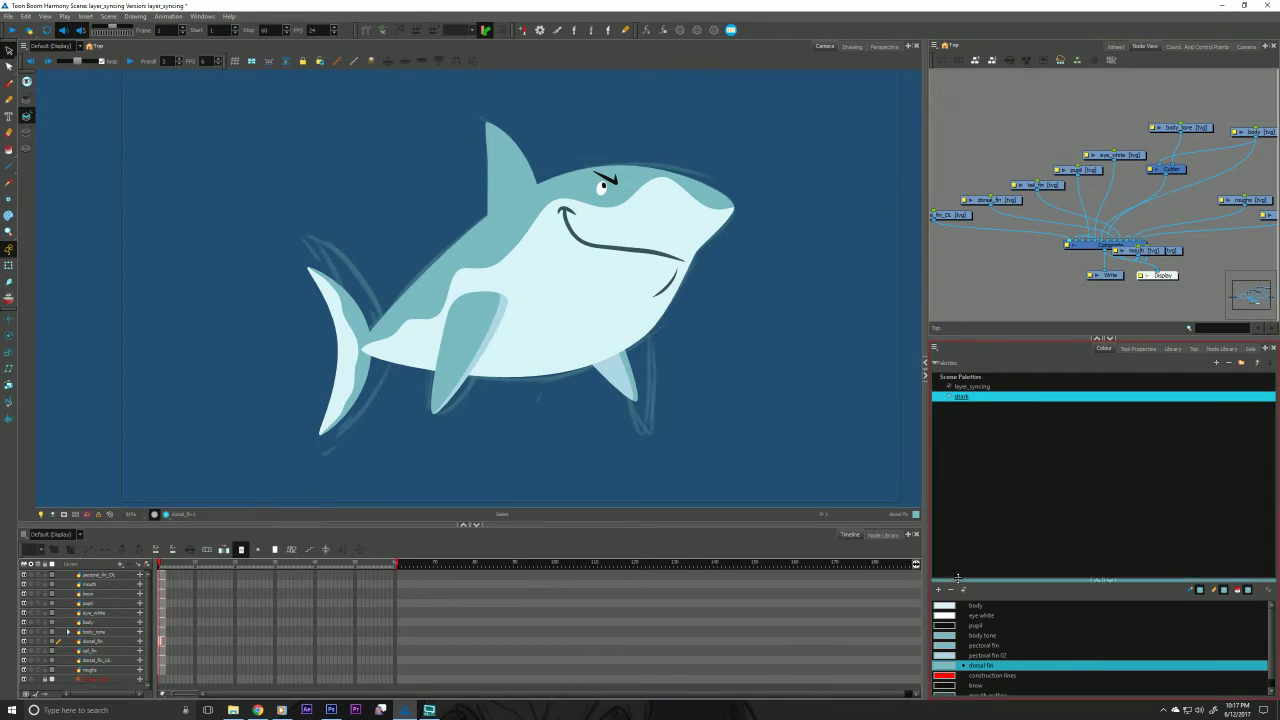
drag(958, 578, 960, 484)
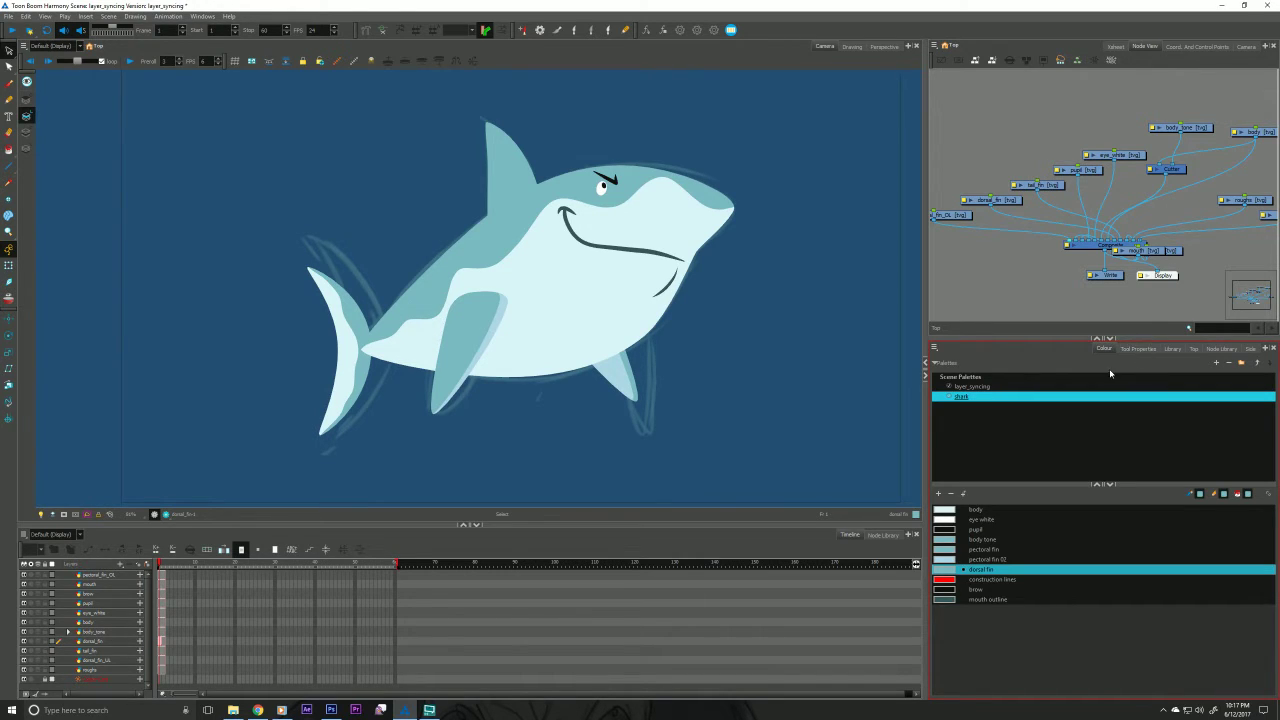
Open the Tint Panel for the shark palette and set it to Blend mode.
click(935, 348)
mouse_move(942, 357)
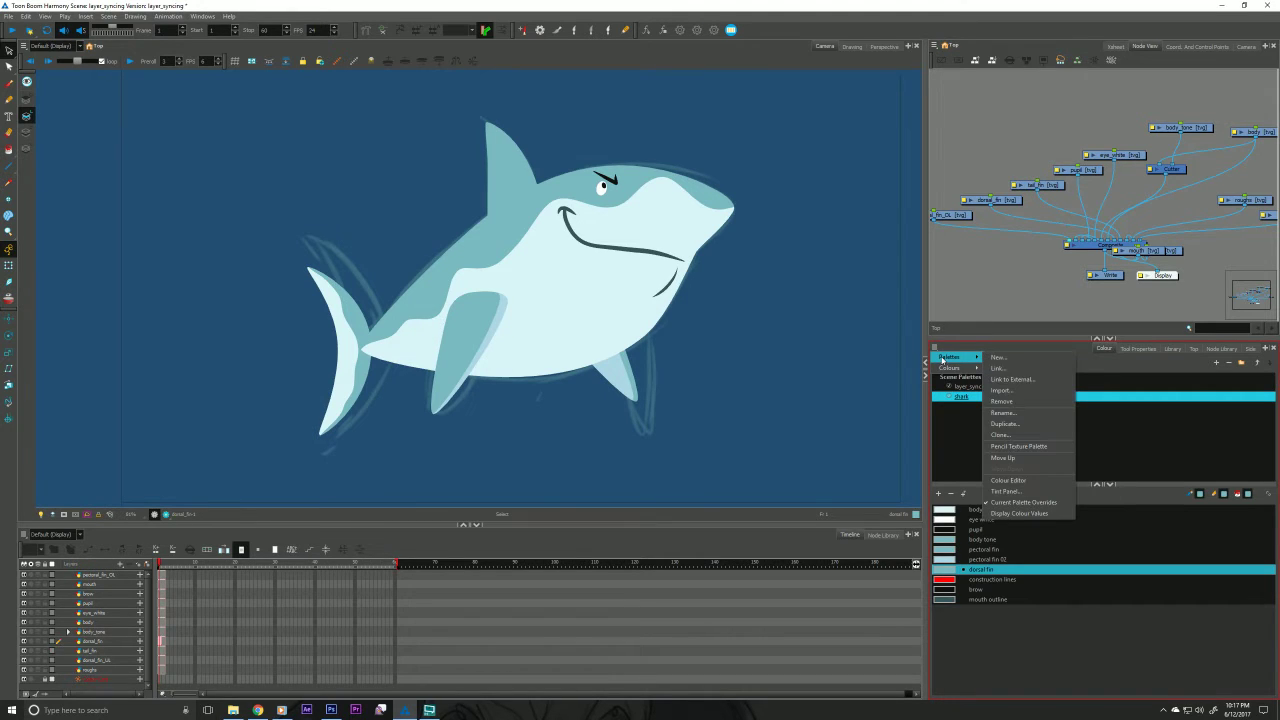
click(1003, 492)
drag(413, 221, 866, 229)
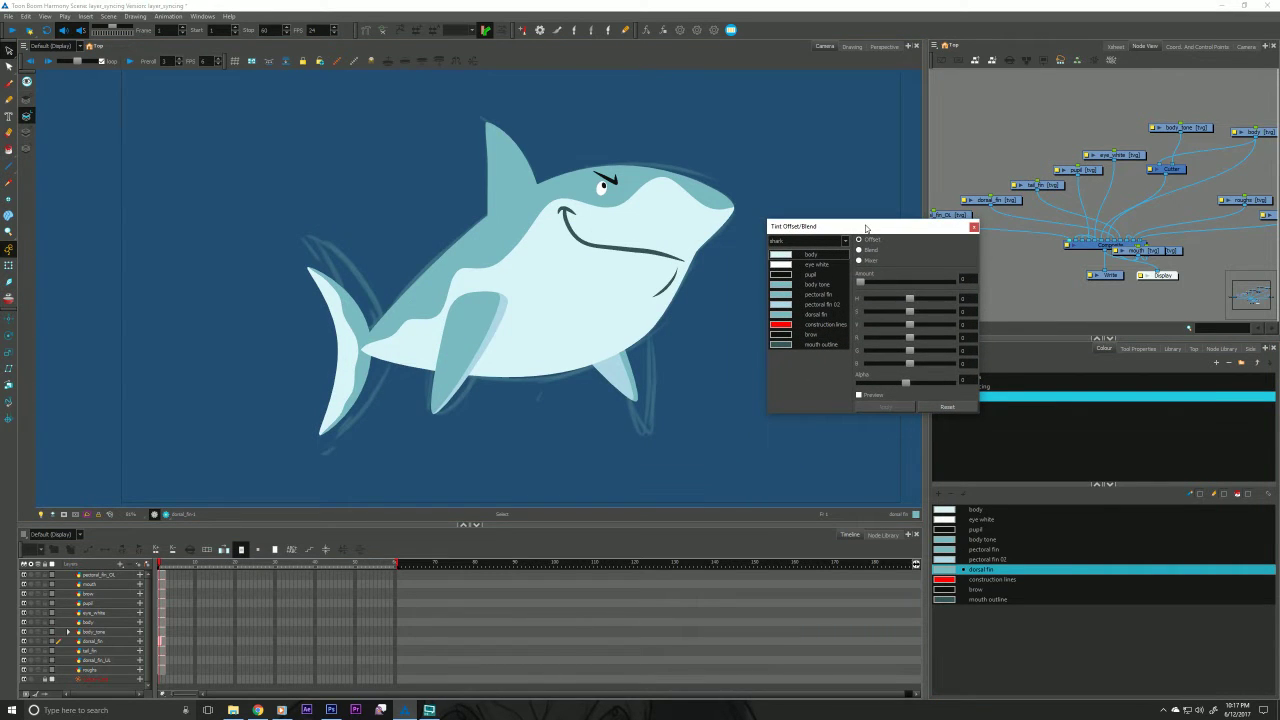
click(860, 250)
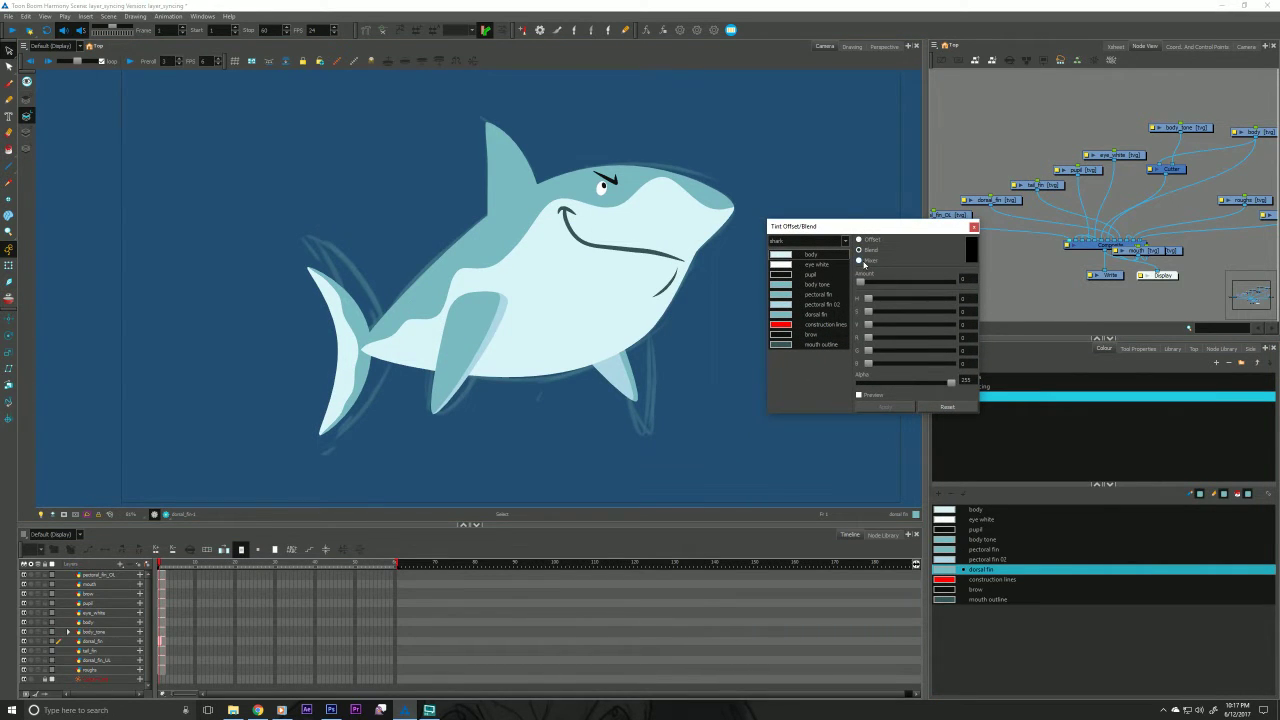
Select the body, body tone, pectoral fin, pectoral fin 02 and dorsal fin swatches for tinting.
click(780, 256)
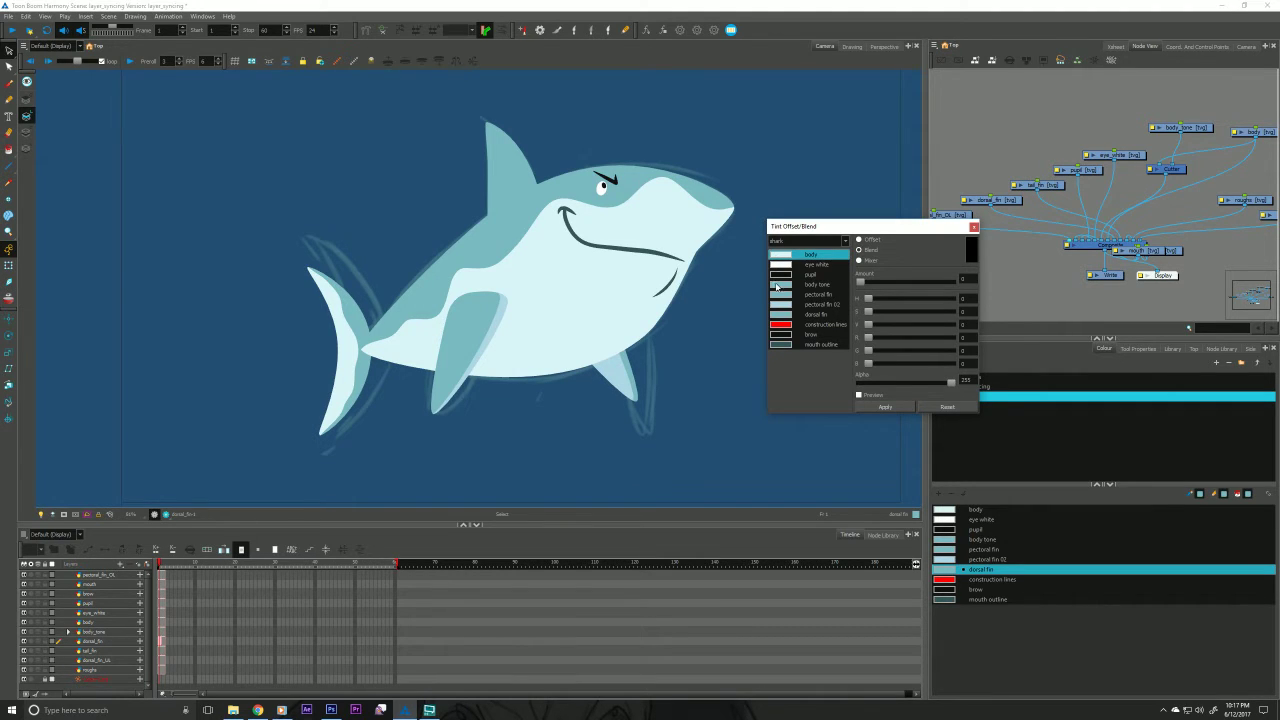
ctrl+click(779, 285)
ctrl+click(778, 295)
ctrl+click(777, 305)
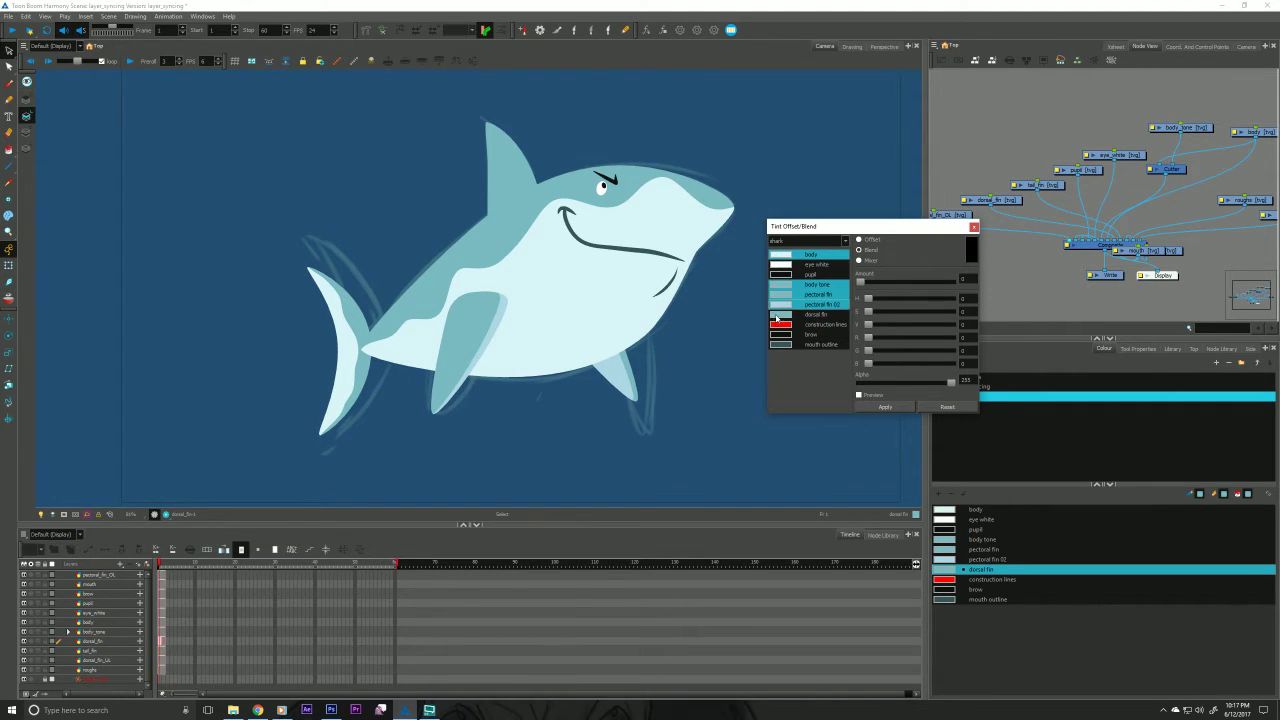
ctrl+click(777, 315)
Set the tint hue to 213 and the blend amount to 24, with the preview enabled.
click(971, 252)
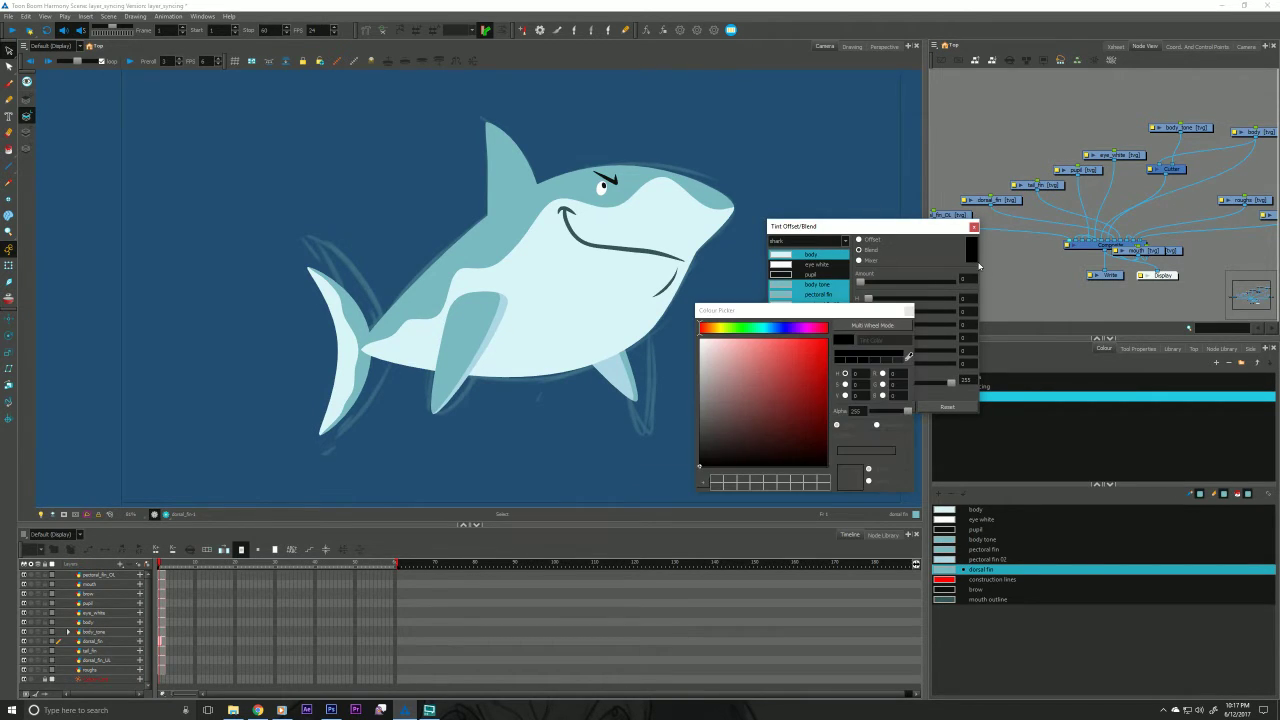
click(769, 329)
drag(770, 335, 779, 338)
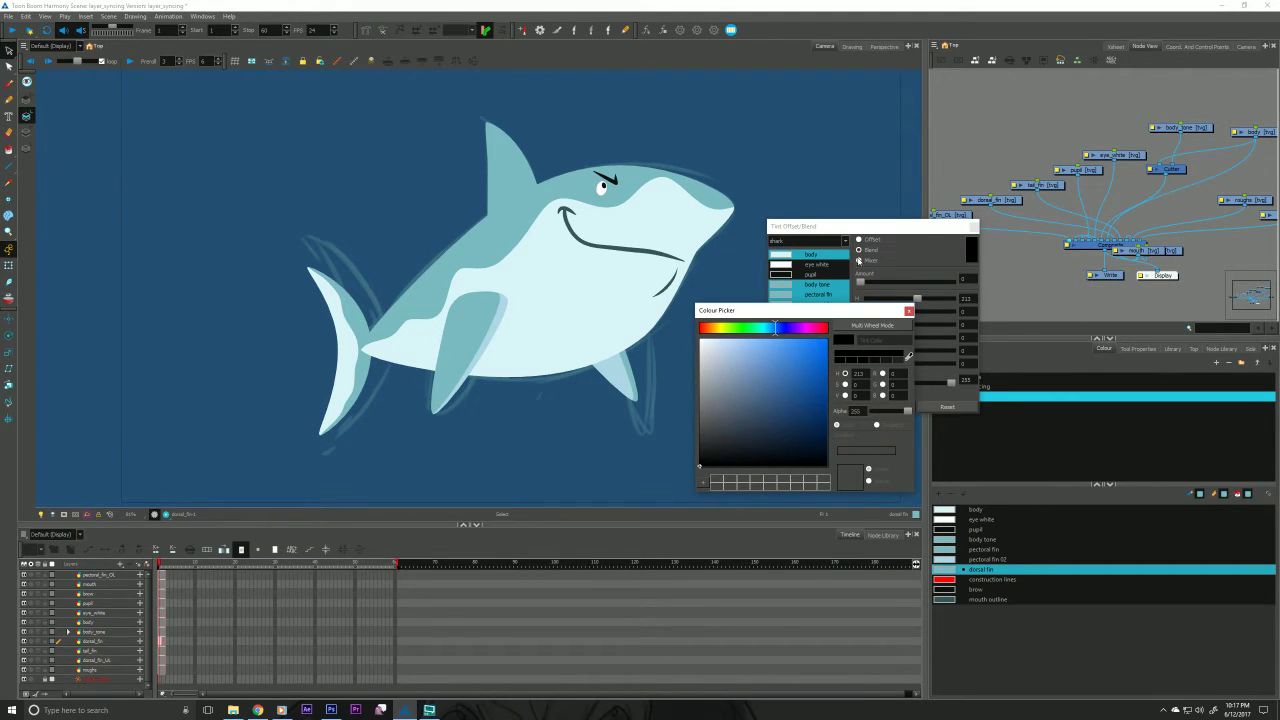
click(908, 310)
drag(861, 282, 885, 284)
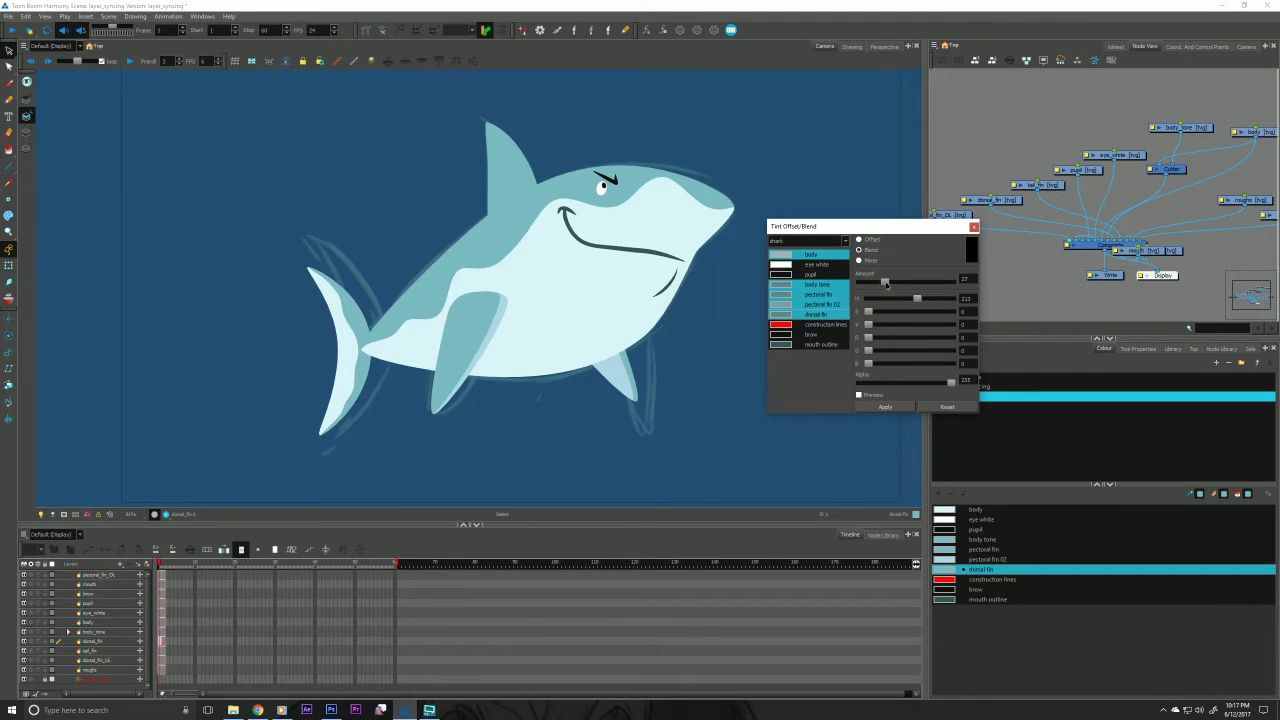
click(860, 396)
drag(886, 285, 883, 283)
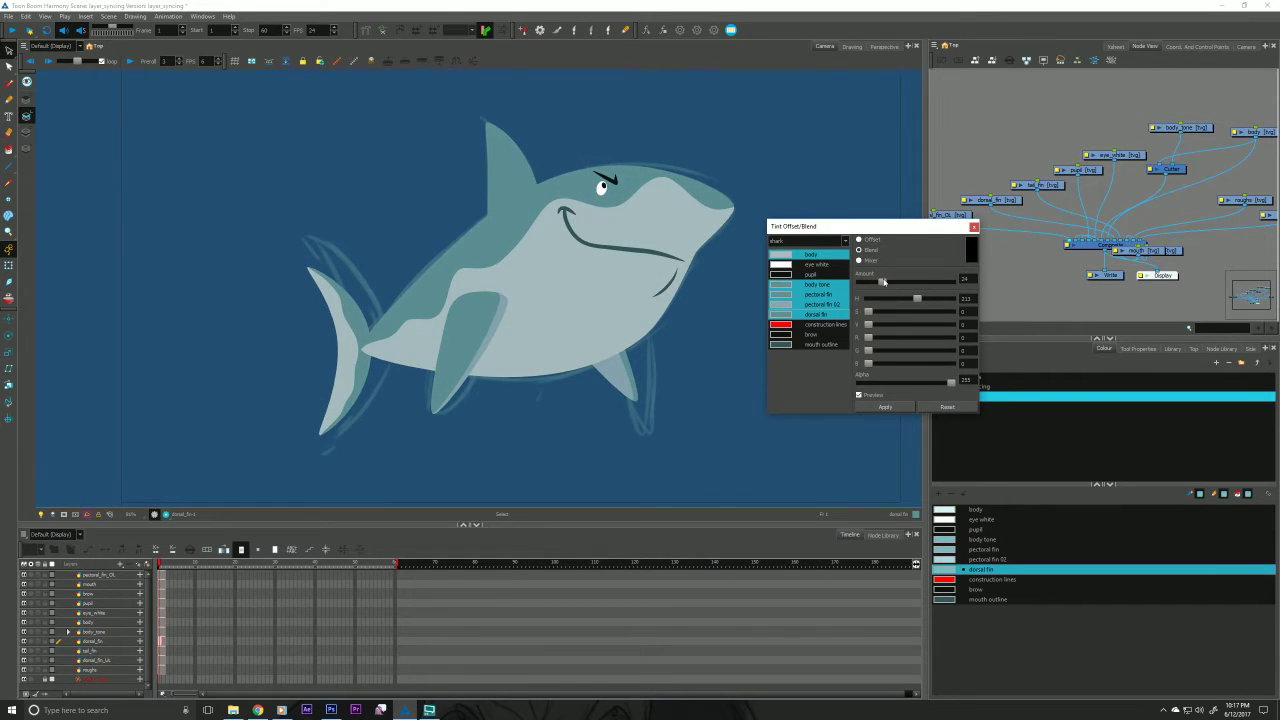
Try a soft red and a cyan as the tint colour, and settle on a bright blue of hue 222.
click(971, 250)
click(754, 366)
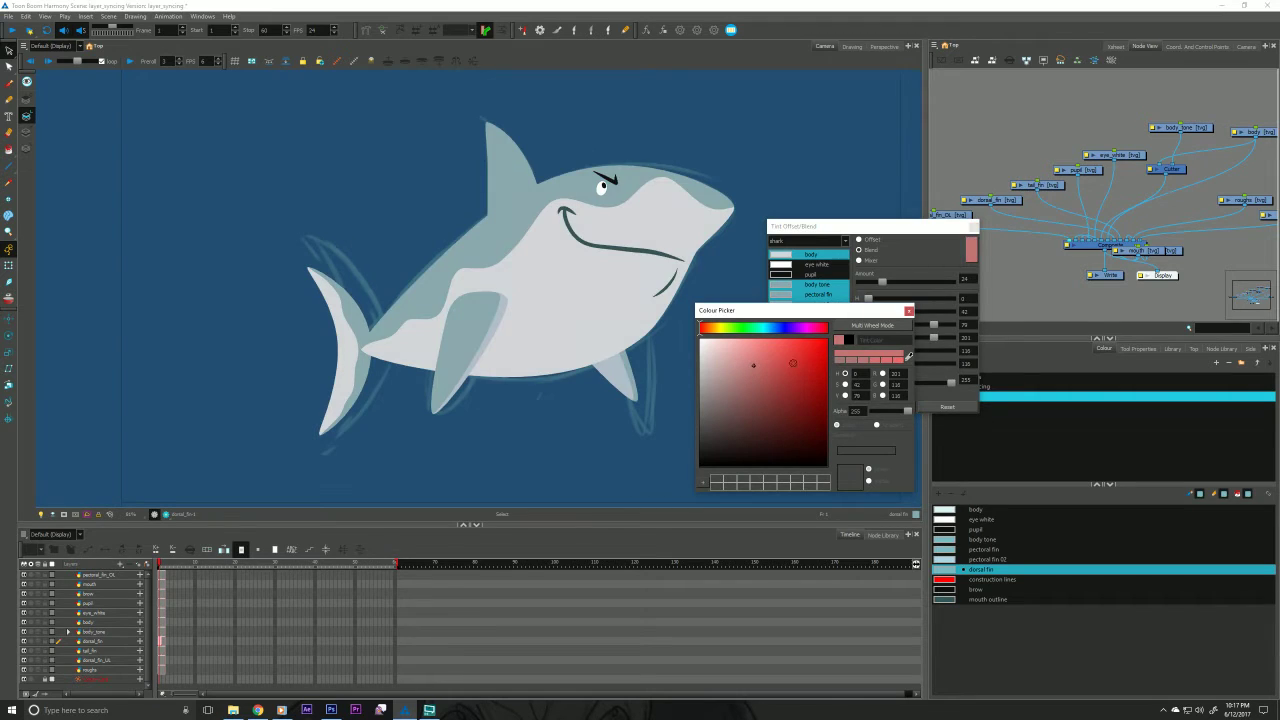
click(766, 328)
click(770, 357)
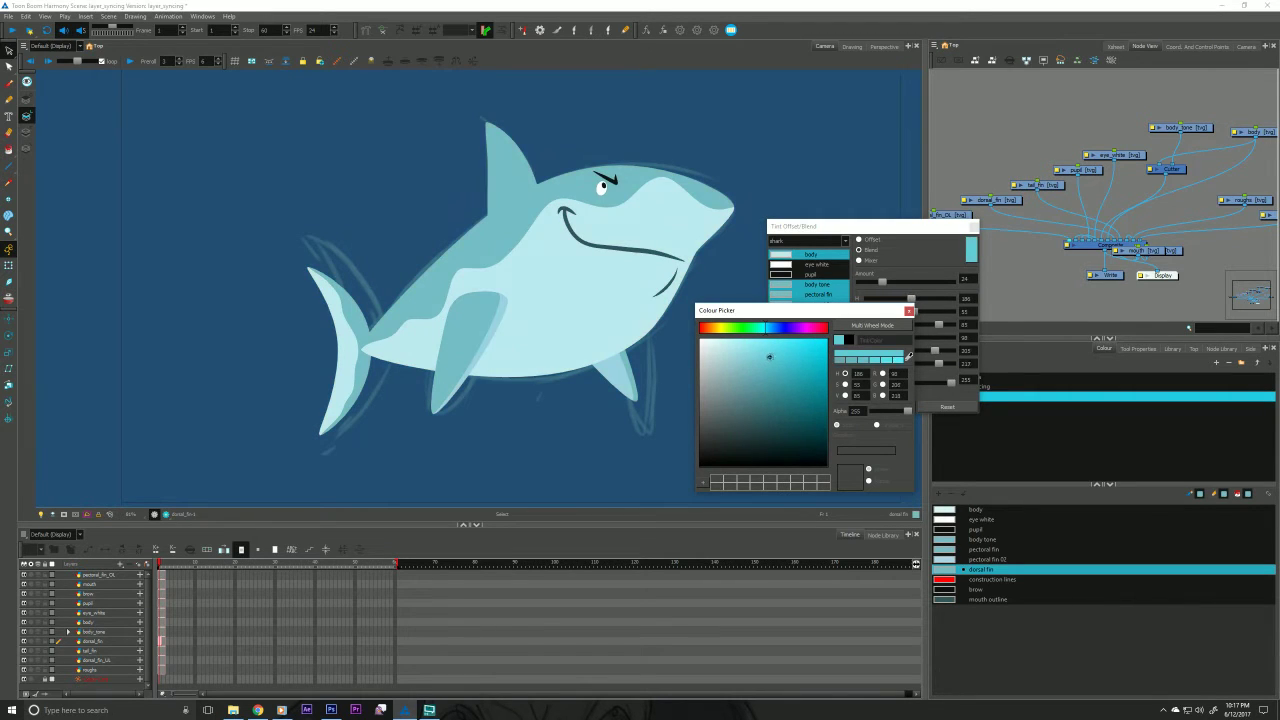
click(776, 328)
click(784, 347)
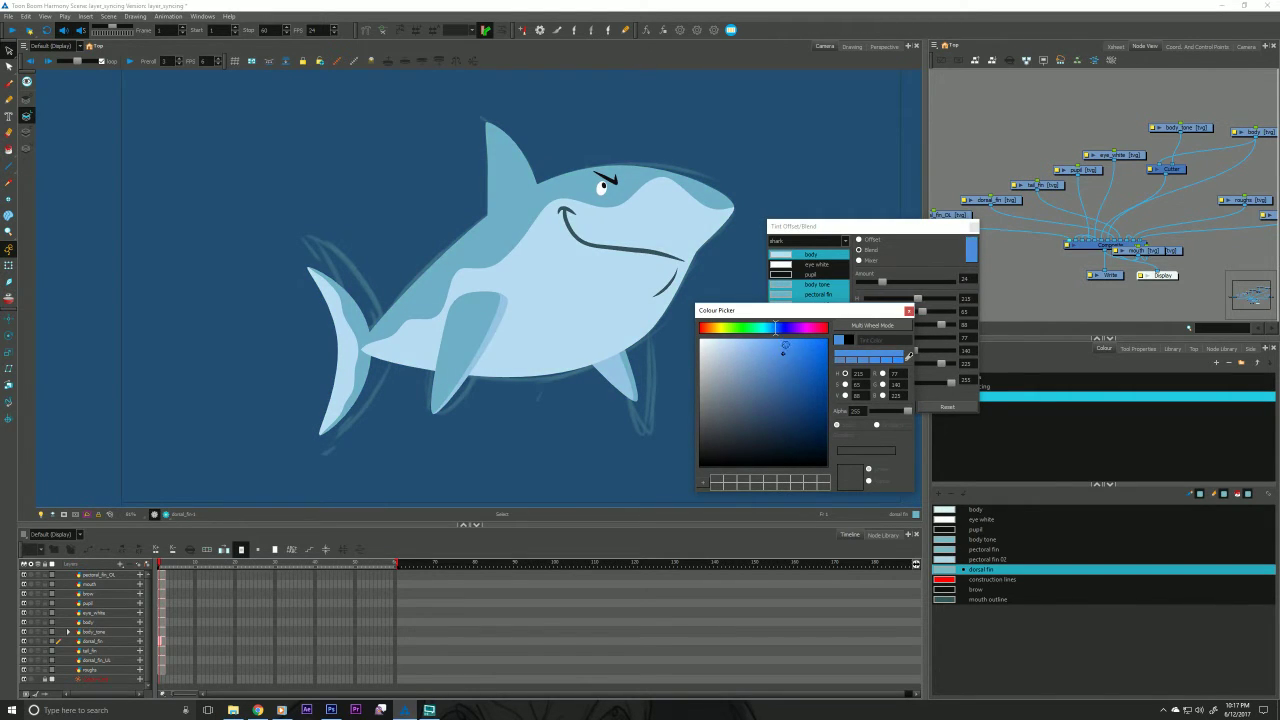
click(779, 328)
click(968, 259)
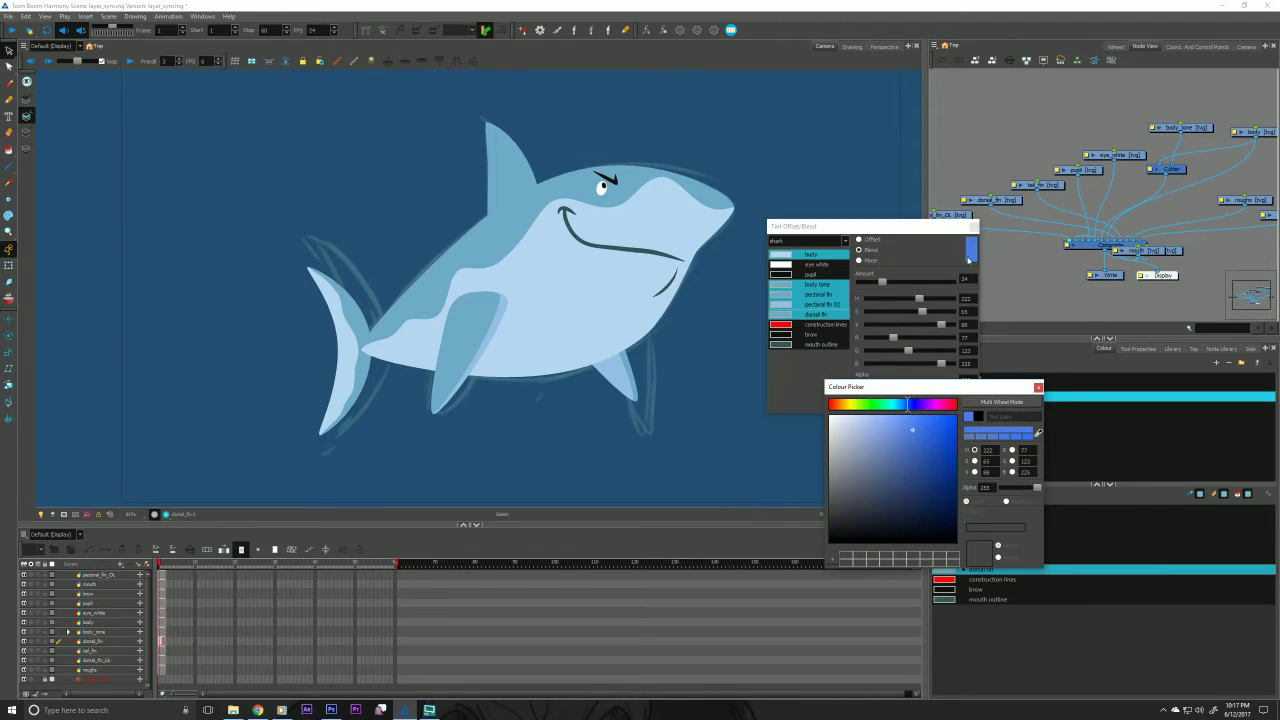
Refine the tint to a deeper blue of hue 230, and close the Tint Panel, leaving the shark palette untinted.
drag(897, 388, 904, 398)
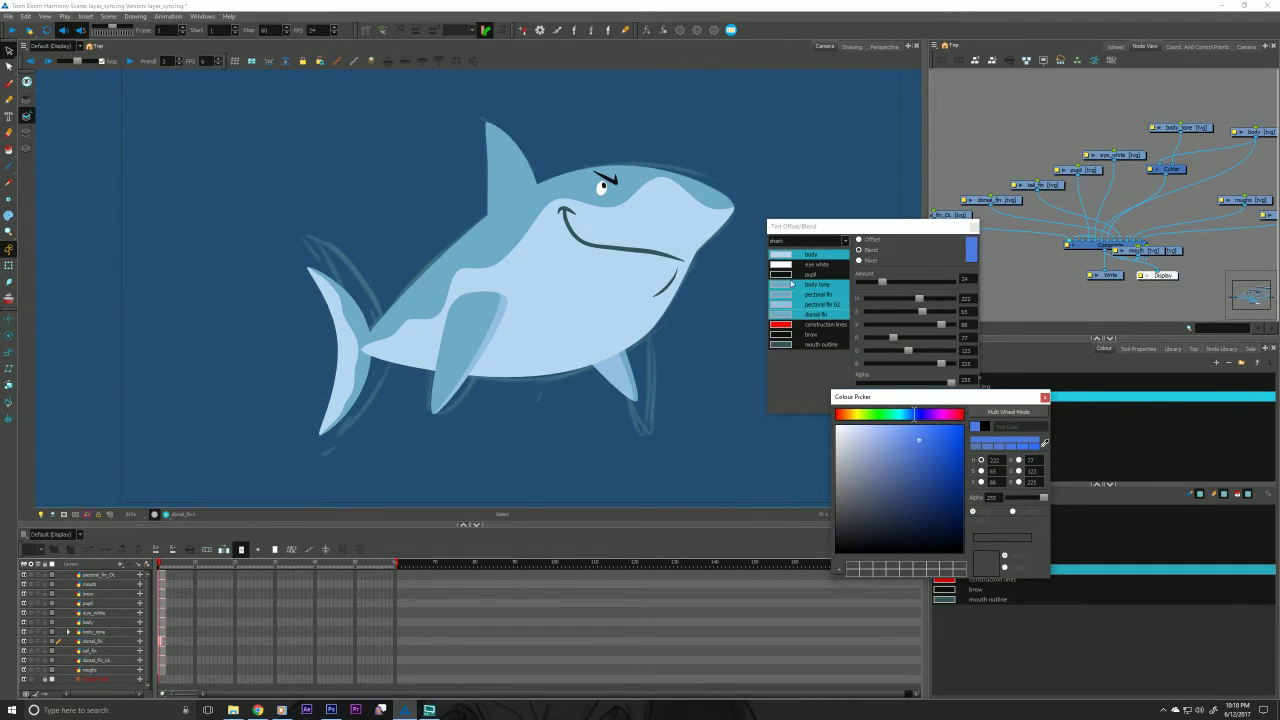
click(919, 441)
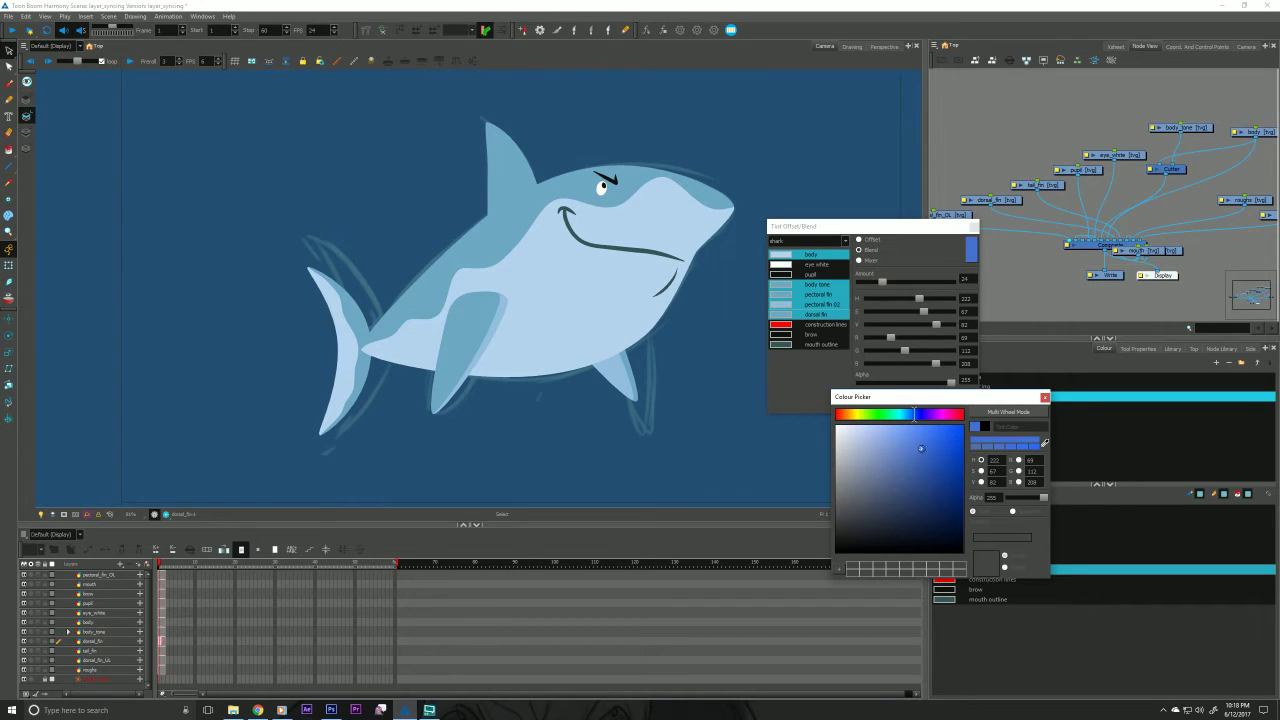
click(918, 416)
click(922, 446)
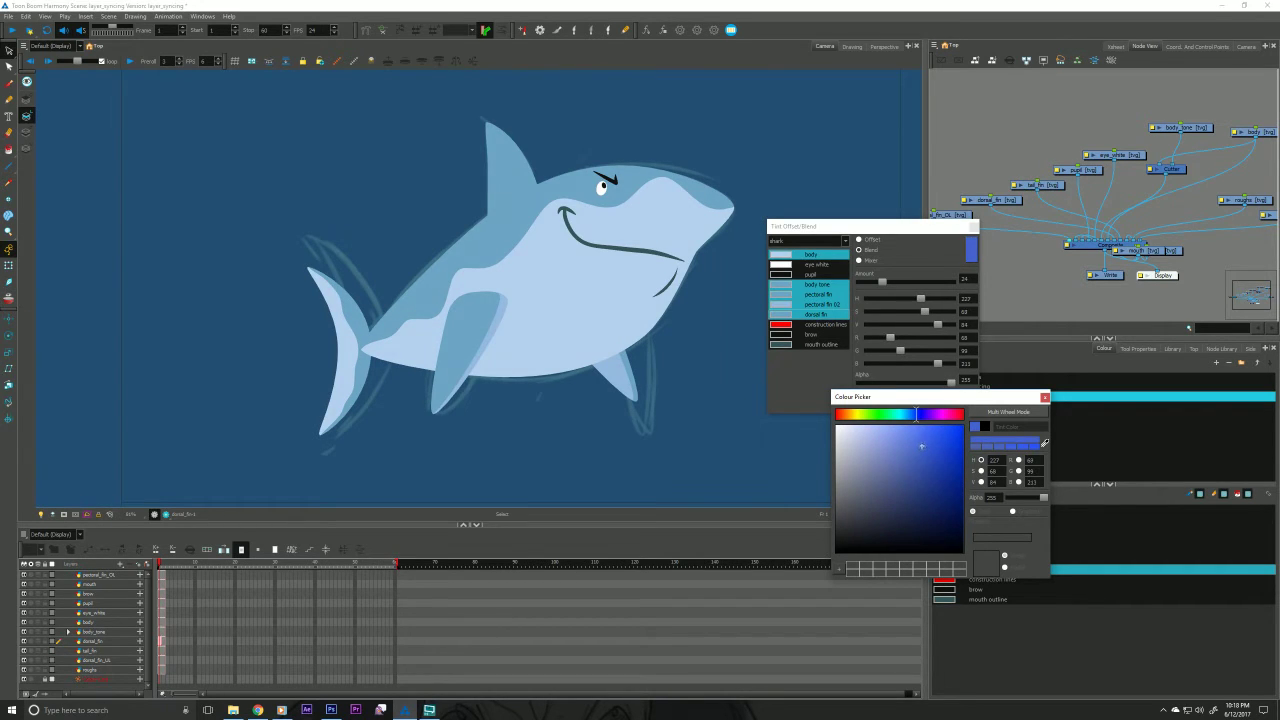
click(915, 418)
click(919, 419)
click(1044, 398)
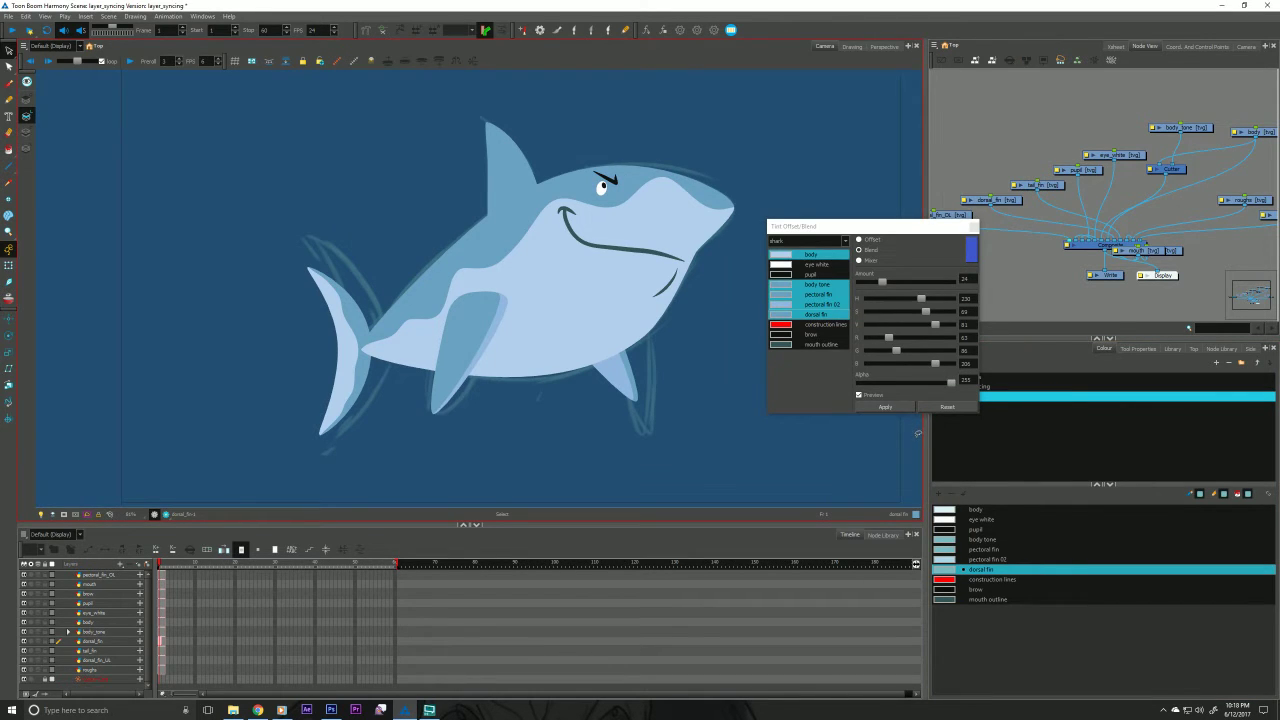
click(885, 407)
click(973, 226)
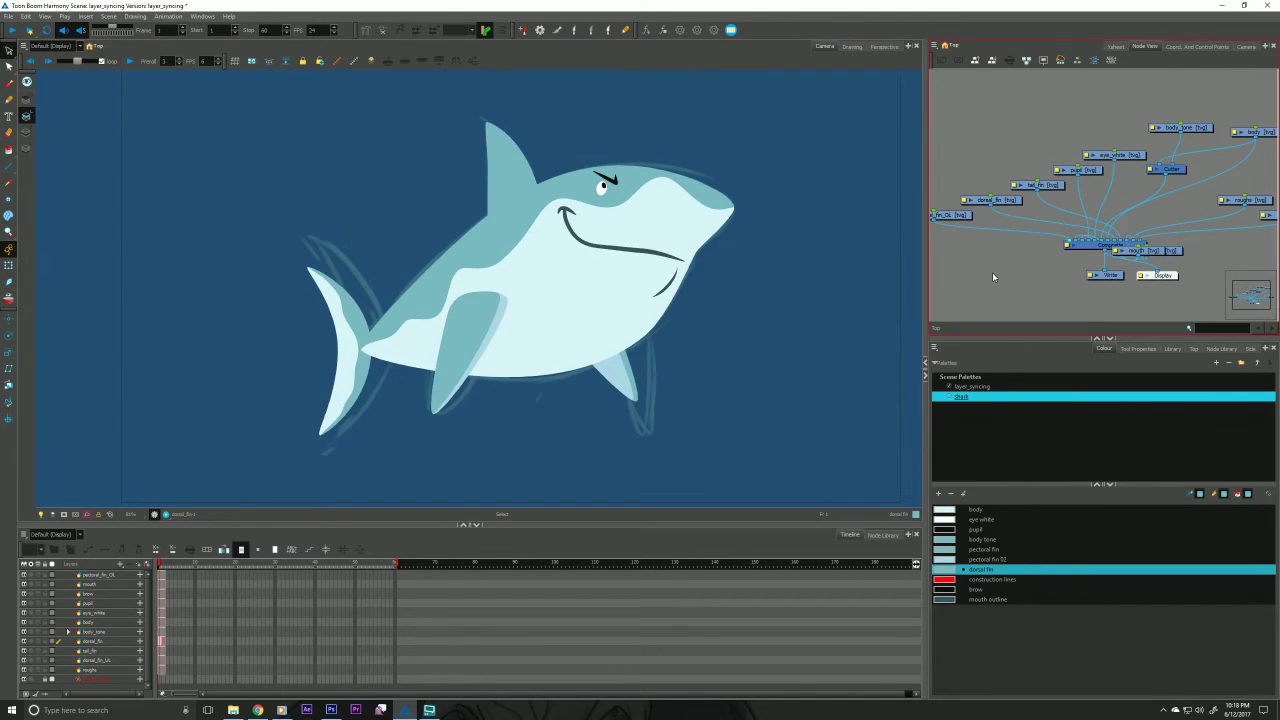
Clone the shark palette as shark-v02 and move the clone above the original in the palette list.
click(982, 398)
right_click(984, 400)
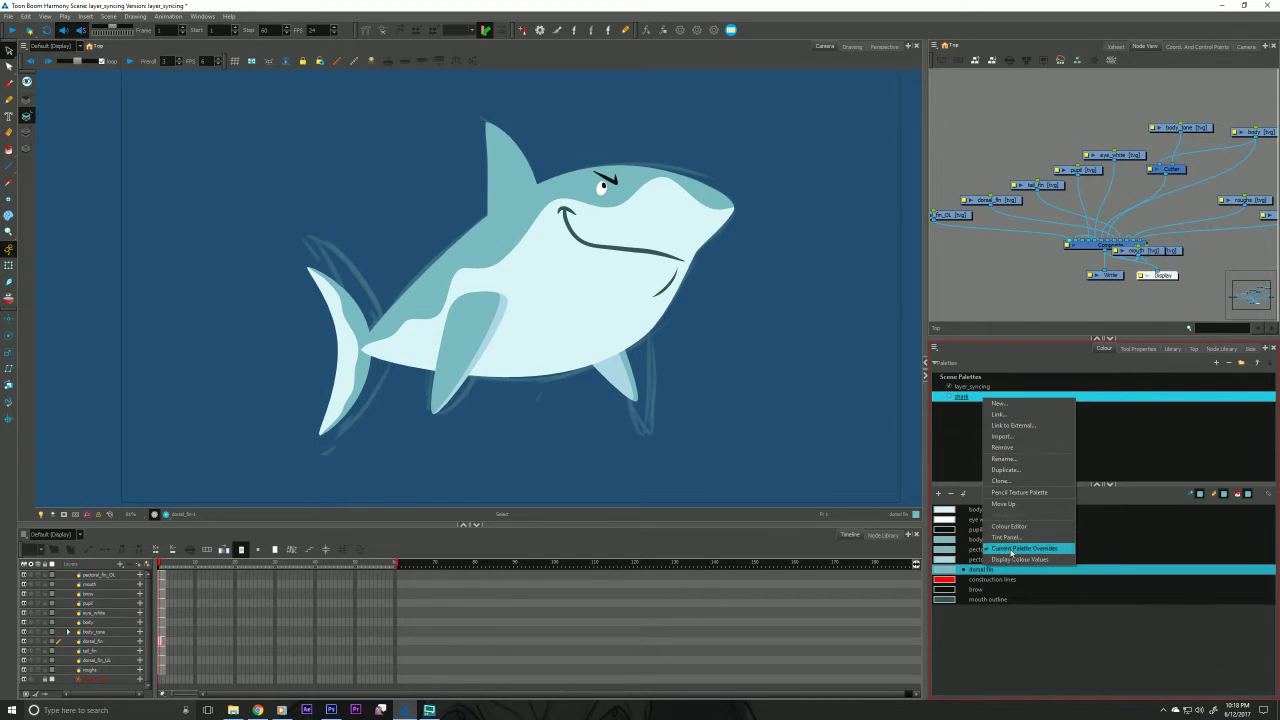
click(1000, 481)
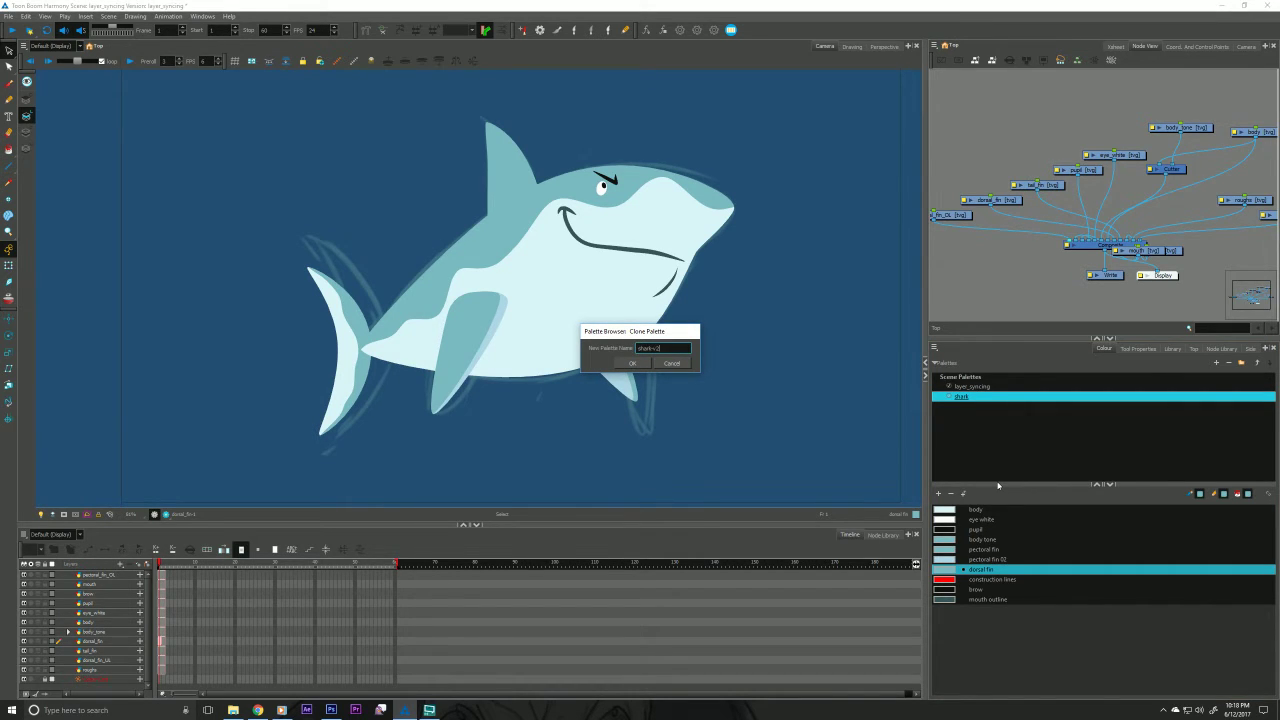
click(641, 362)
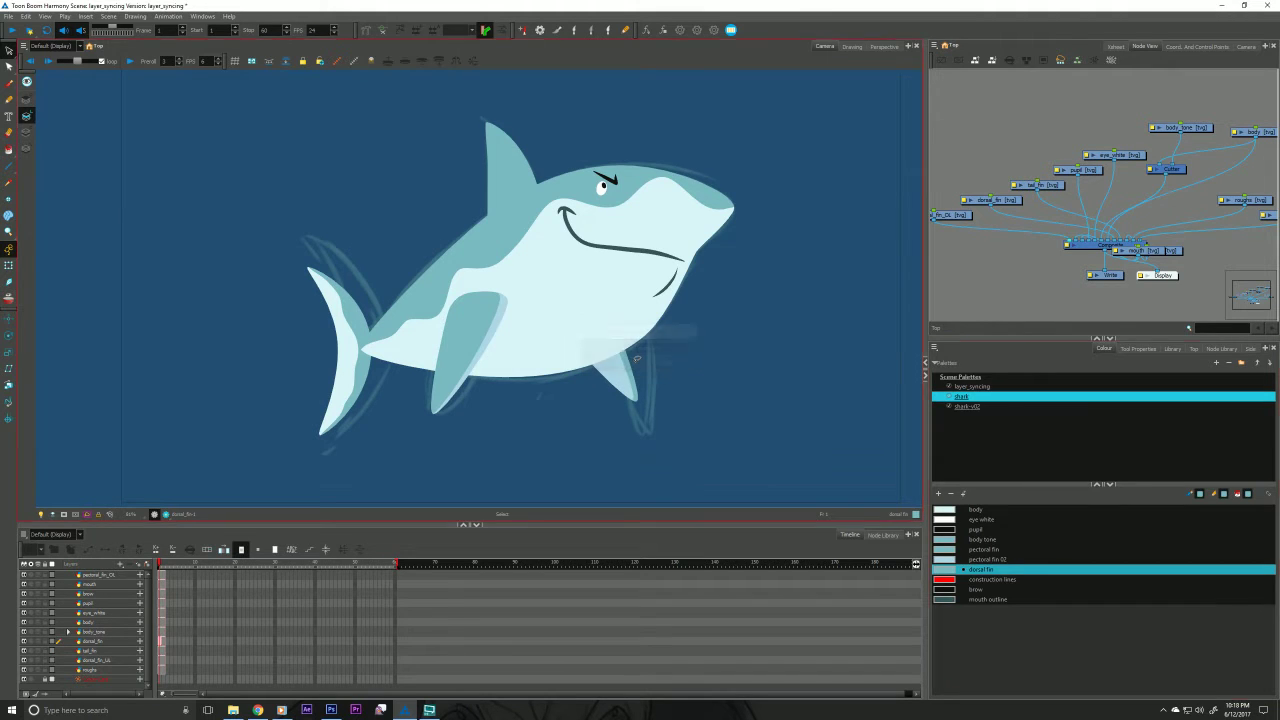
click(1258, 364)
Open the Tint Panel for the shark-v02 palette and set the tint colour to a blue of hue 226, saturation 70 and value 74.
click(935, 349)
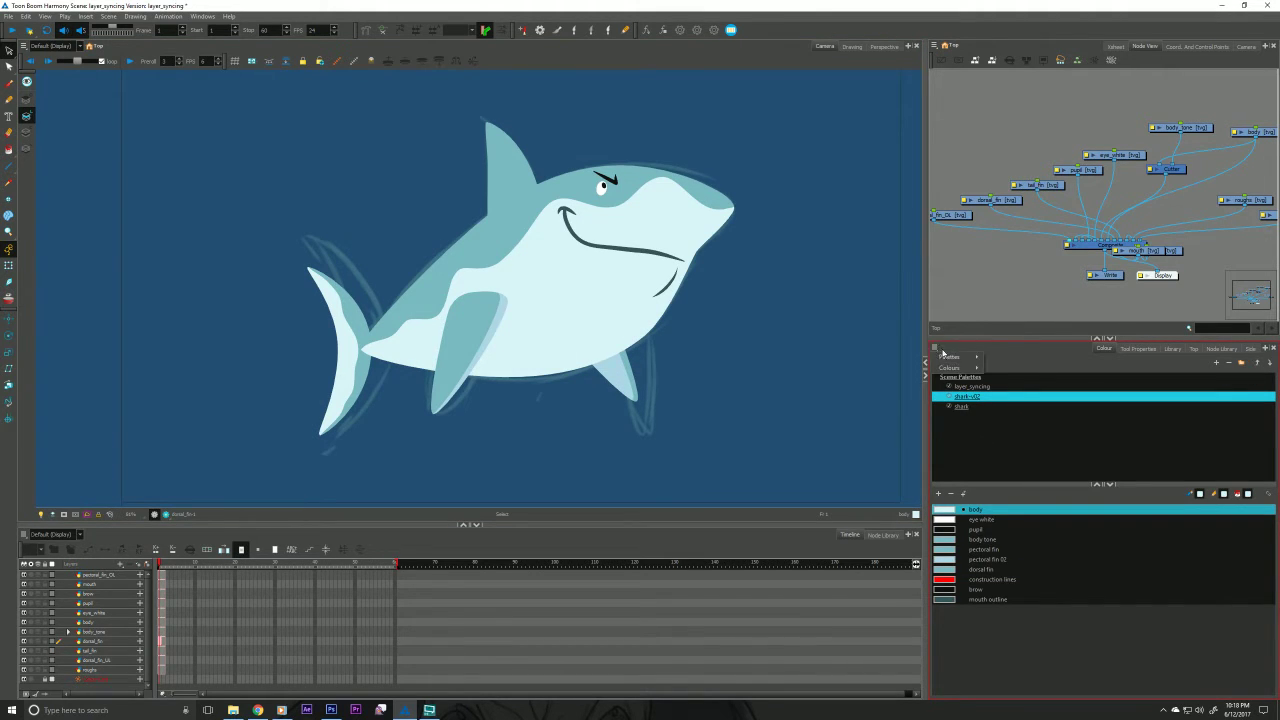
mouse_move(950, 357)
click(992, 492)
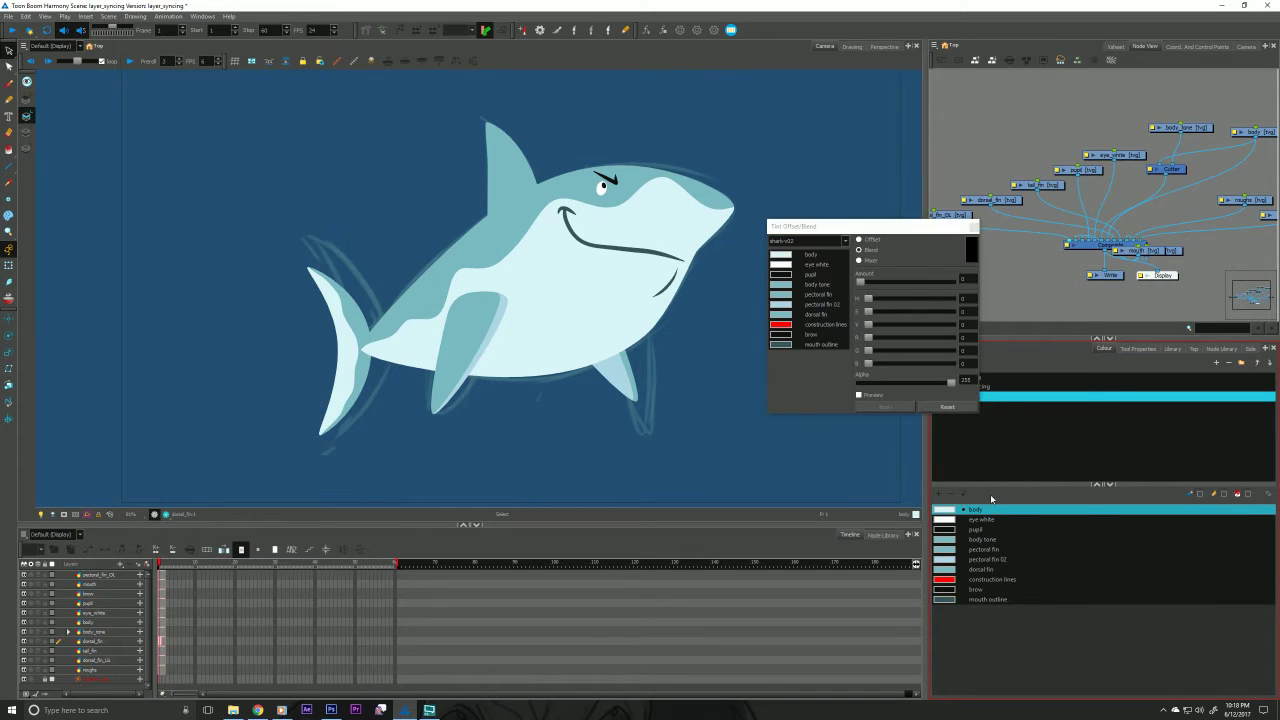
click(971, 250)
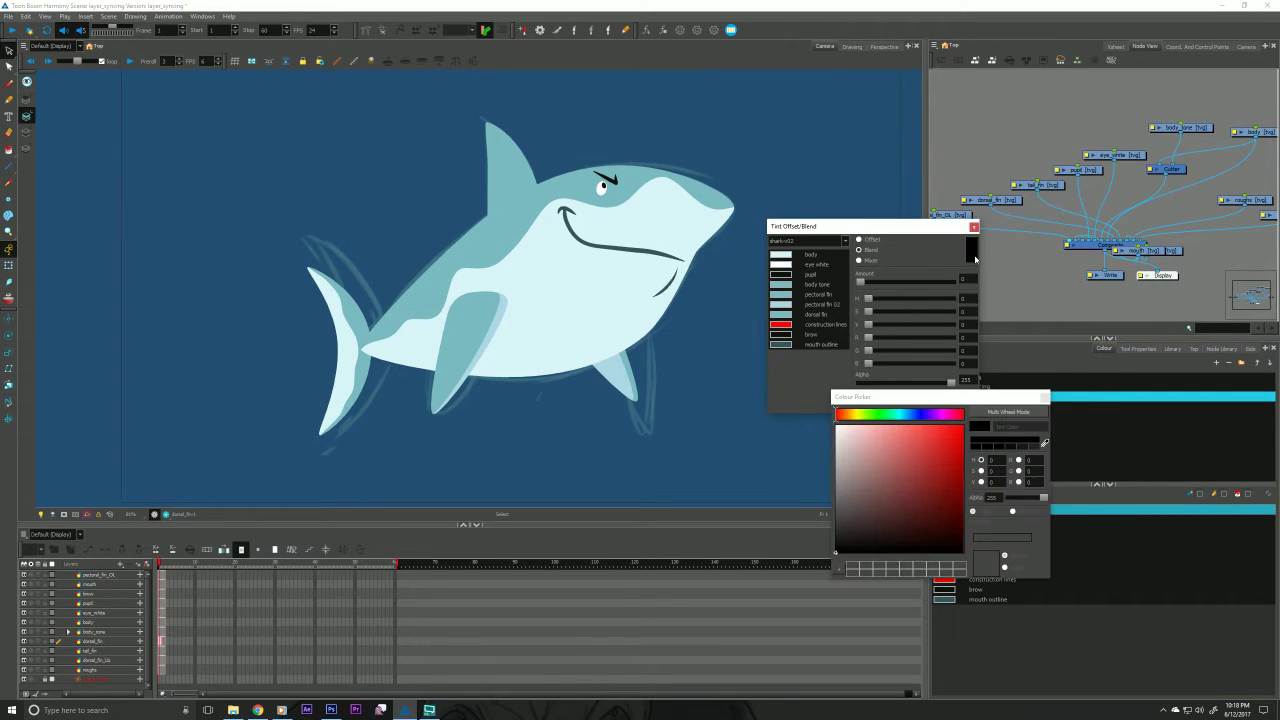
click(905, 465)
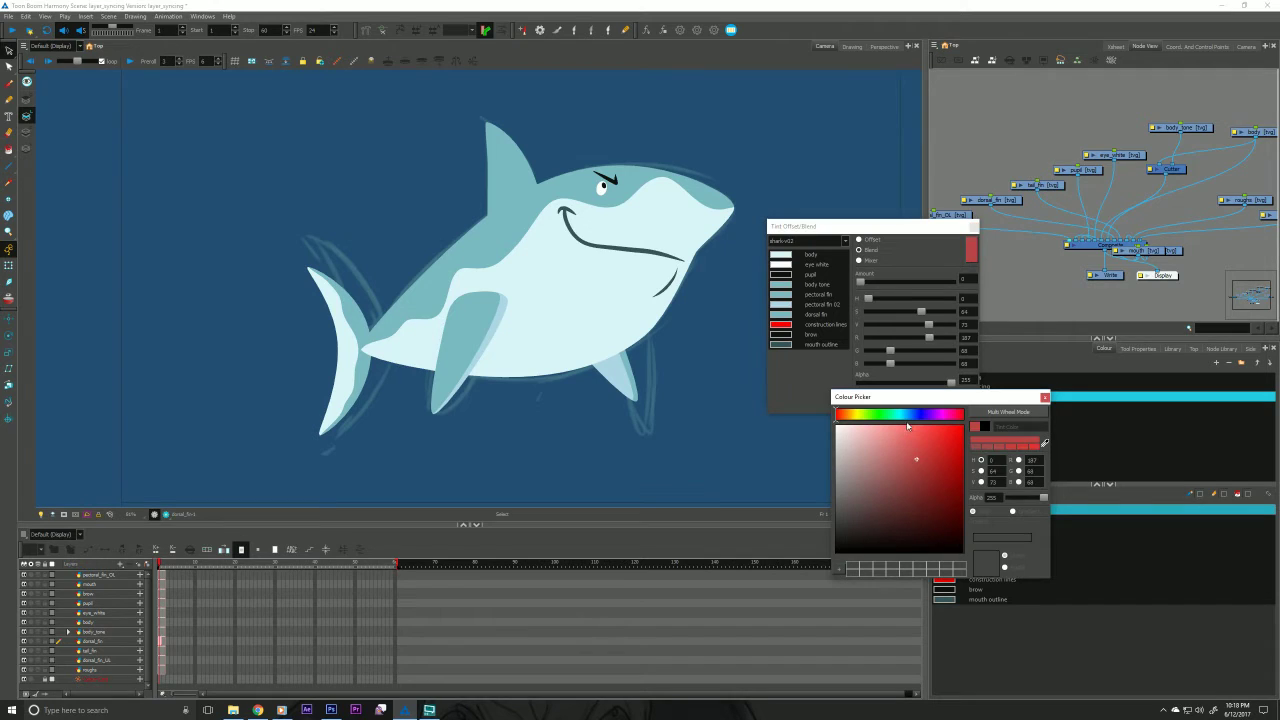
click(915, 413)
click(924, 452)
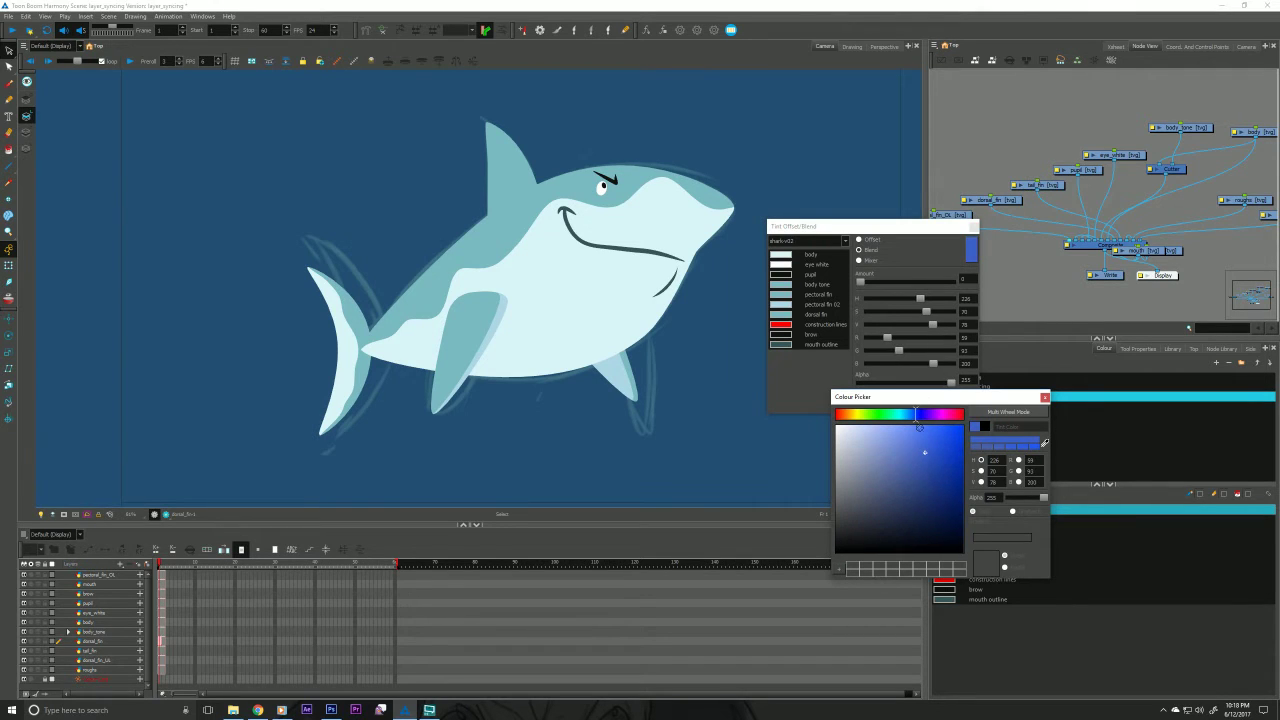
click(925, 457)
click(1042, 397)
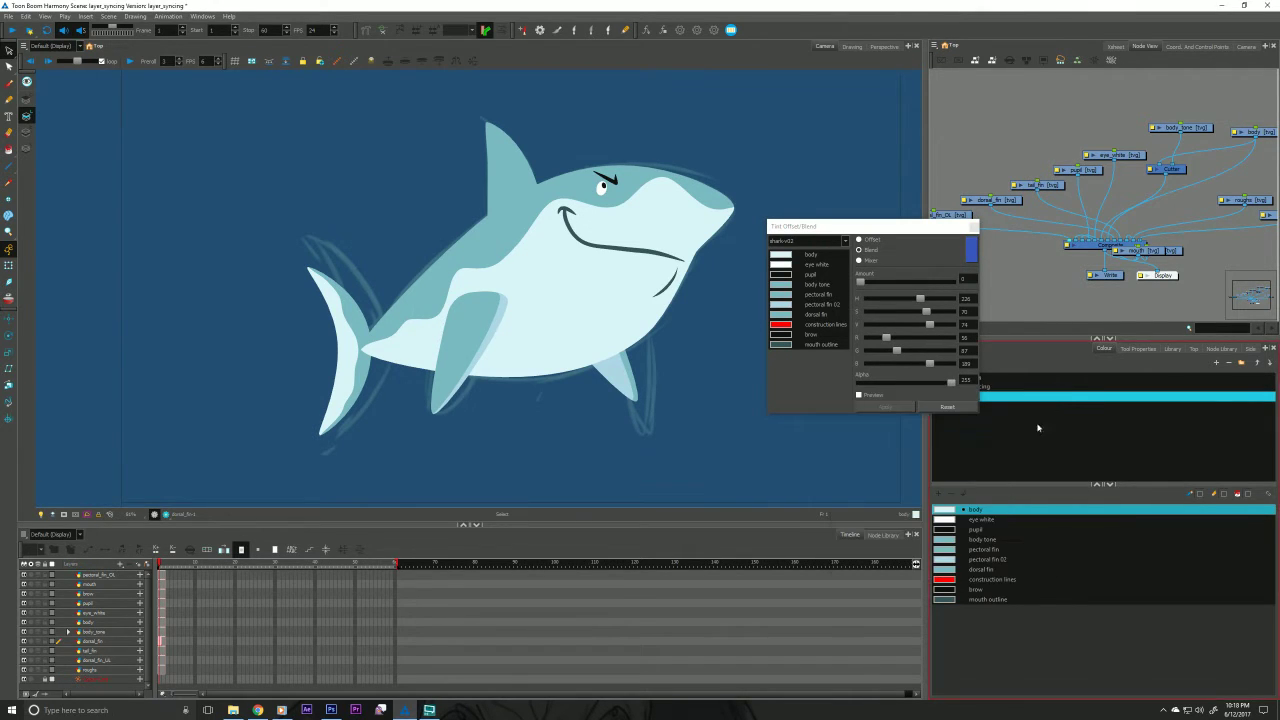
Enable the preview and tint the body tone, pectoral fin, pectoral fin 02 and dorsal fin swatches with a blend amount of 38, excluding body.
click(859, 395)
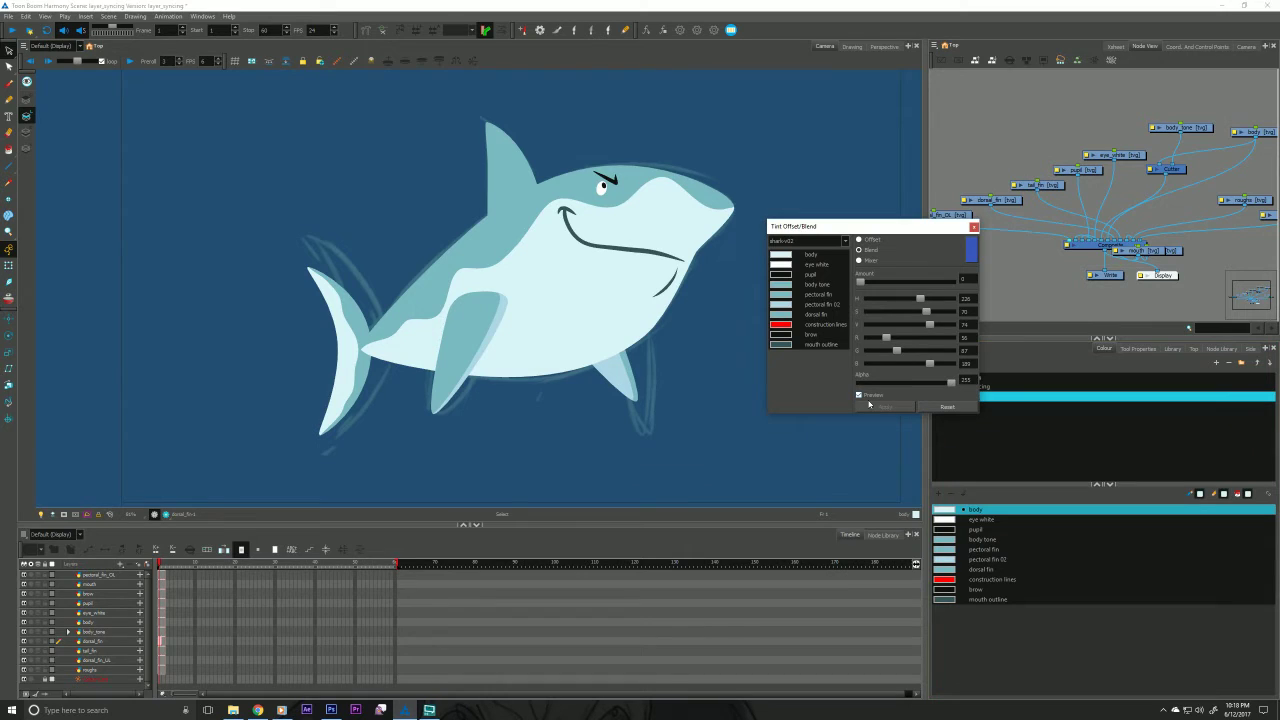
click(790, 257)
ctrl+click(782, 285)
ctrl+click(781, 295)
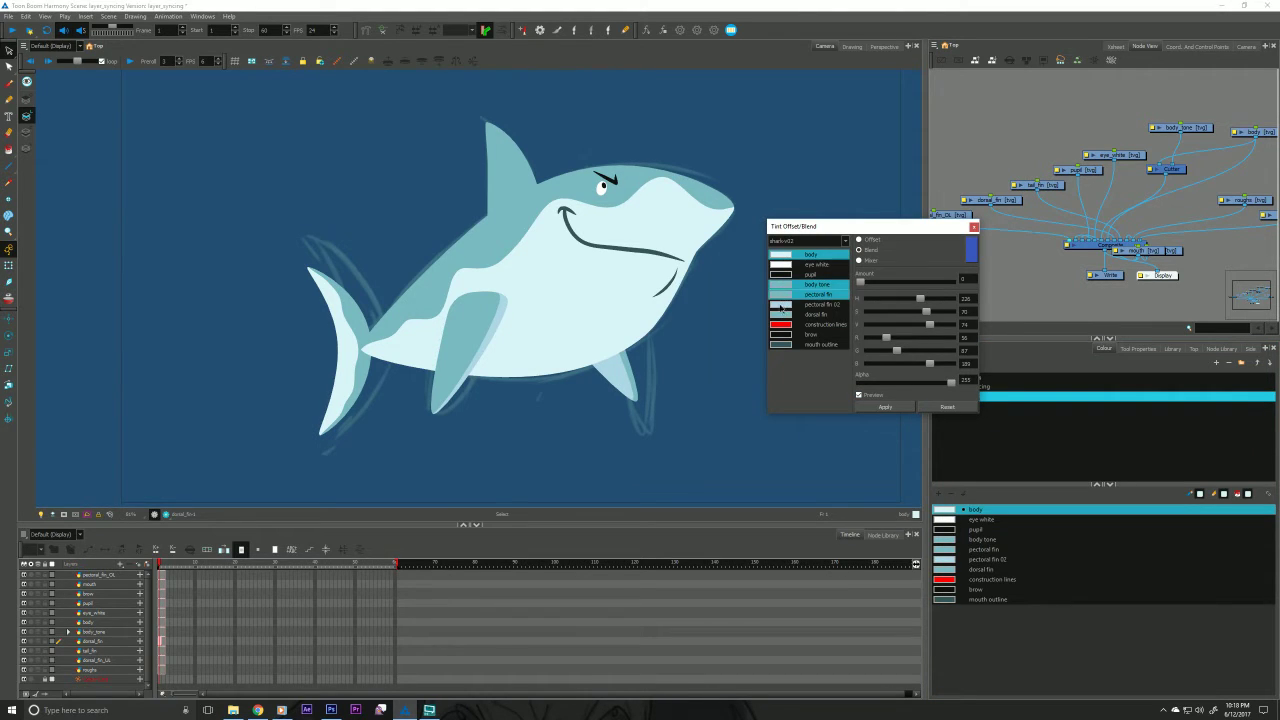
ctrl+click(782, 304)
ctrl+click(788, 314)
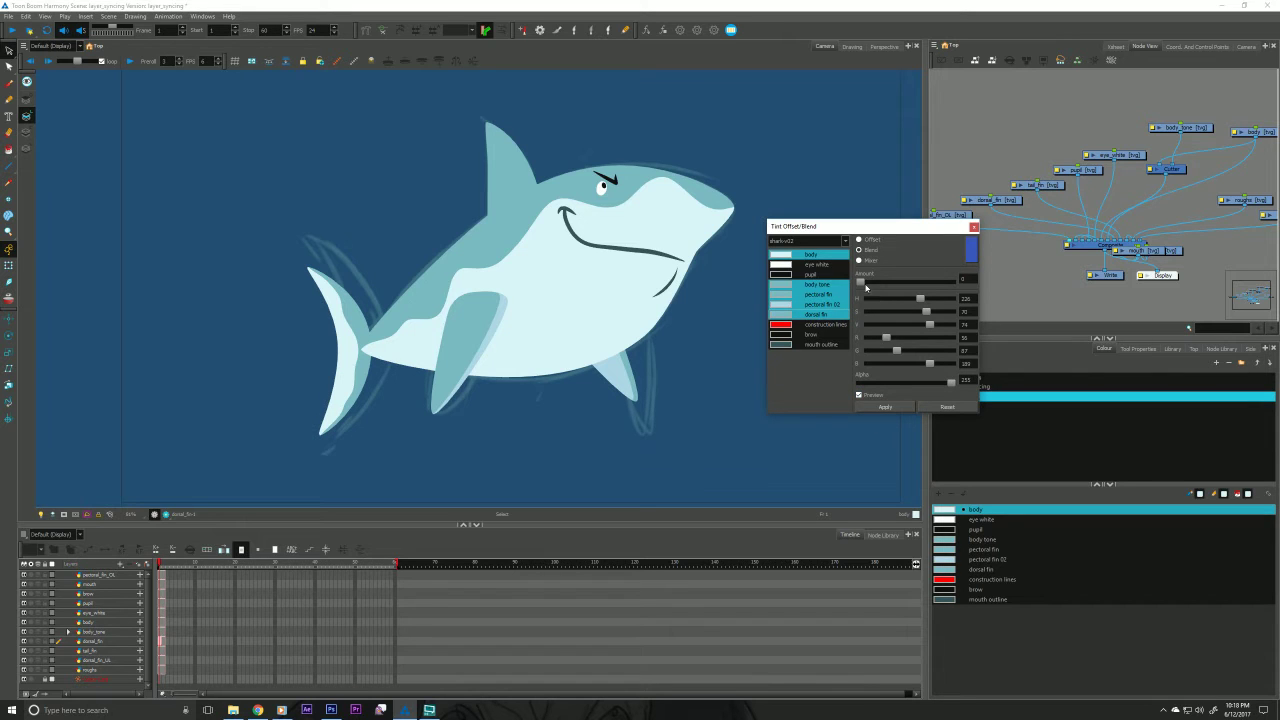
drag(865, 285, 895, 283)
ctrl+click(802, 258)
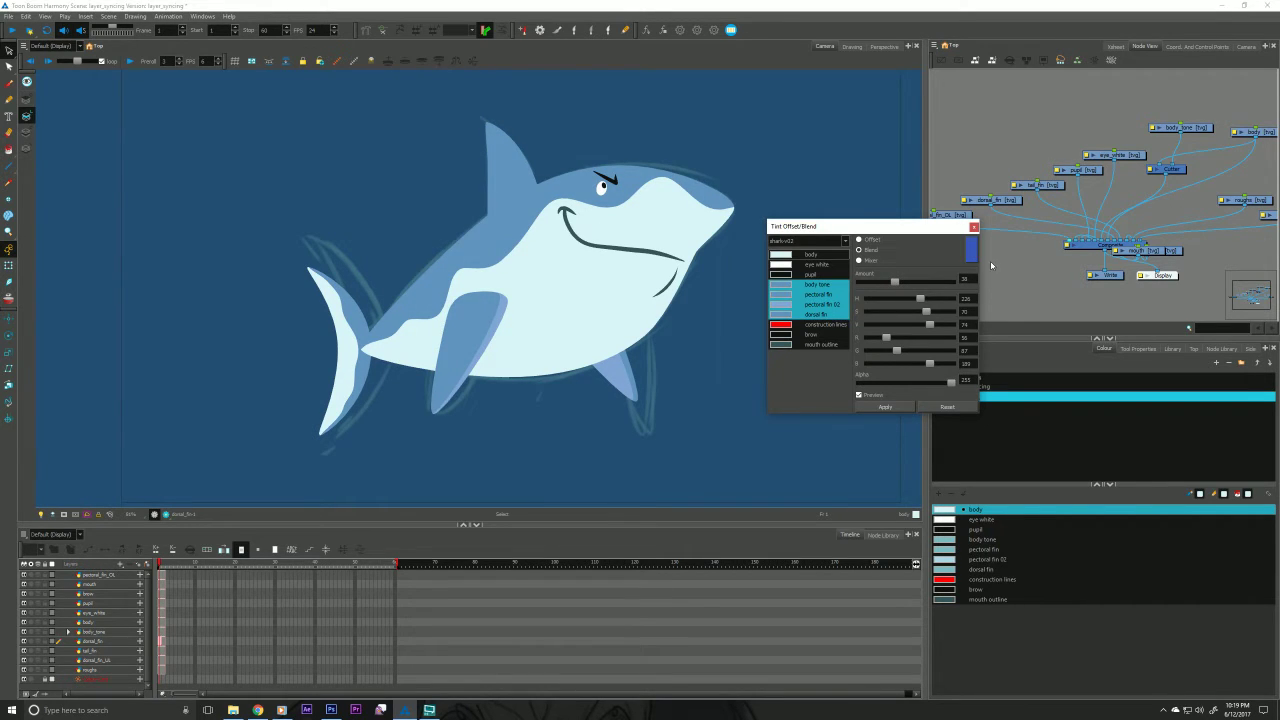
Shift the tint colour to a violet blue of hue 244, saturation 73 and value 75, and close the Colour Picker.
click(975, 250)
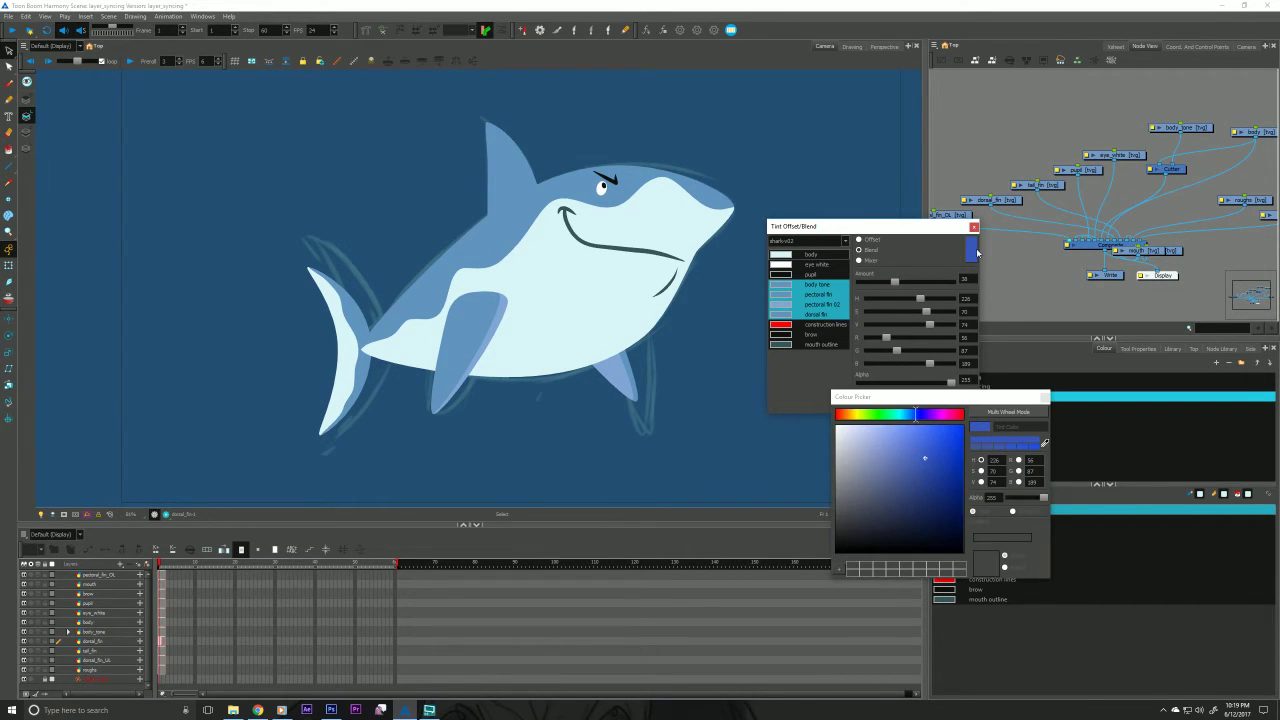
click(921, 413)
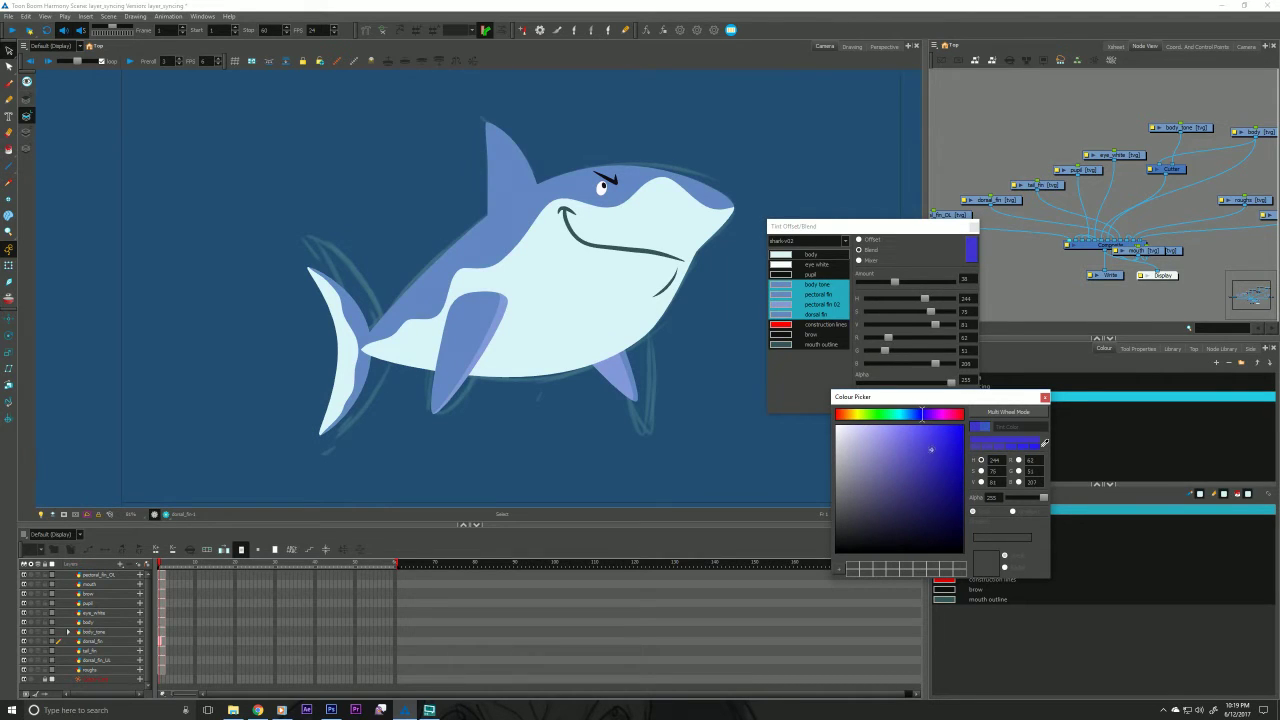
click(931, 444)
click(931, 443)
click(933, 450)
drag(932, 450, 931, 455)
drag(930, 454, 928, 457)
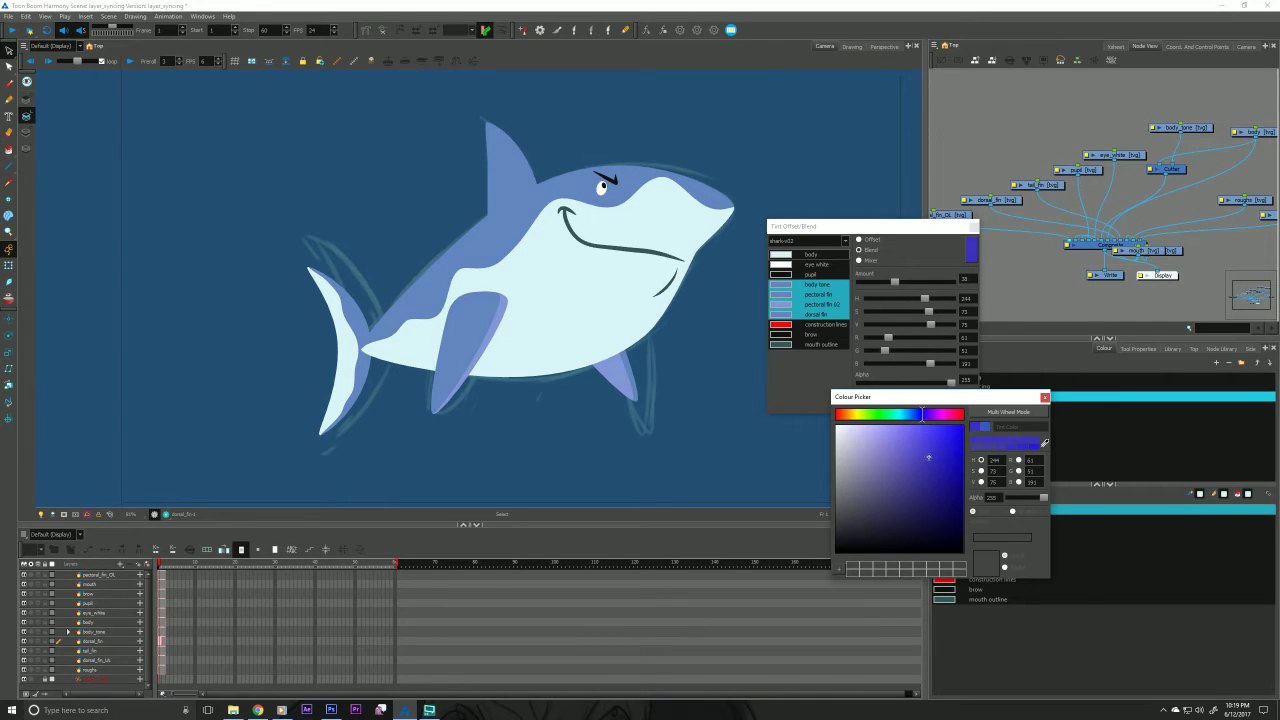
click(806, 382)
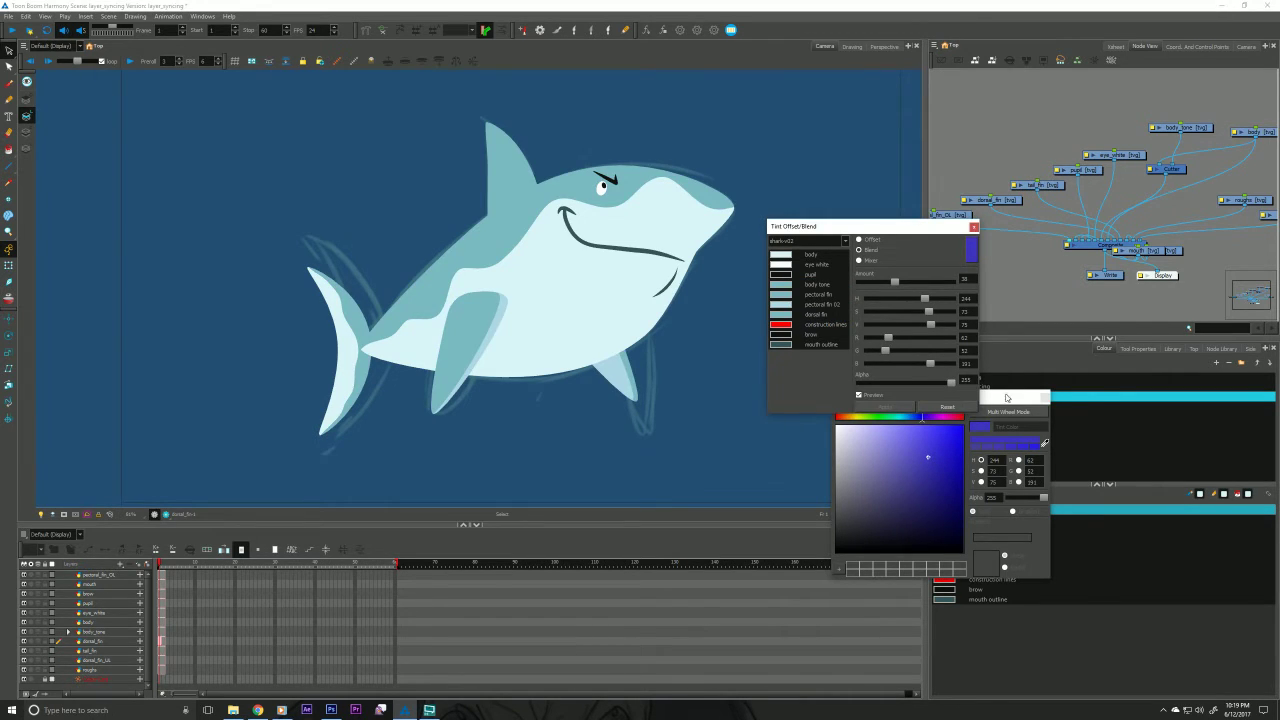
click(1044, 397)
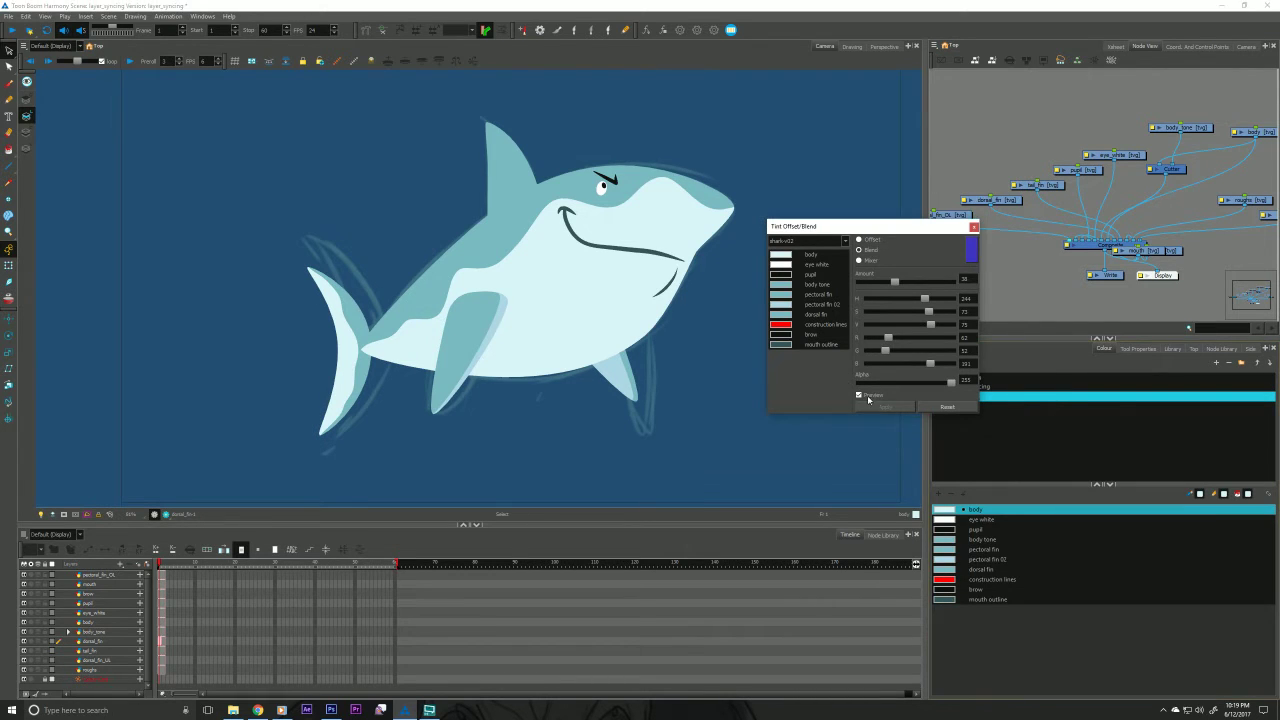
Select only the body tone, pectoral fin and dorsal fin swatches for tinting, leaving body and pectoral fin 02 out.
drag(920, 228, 903, 153)
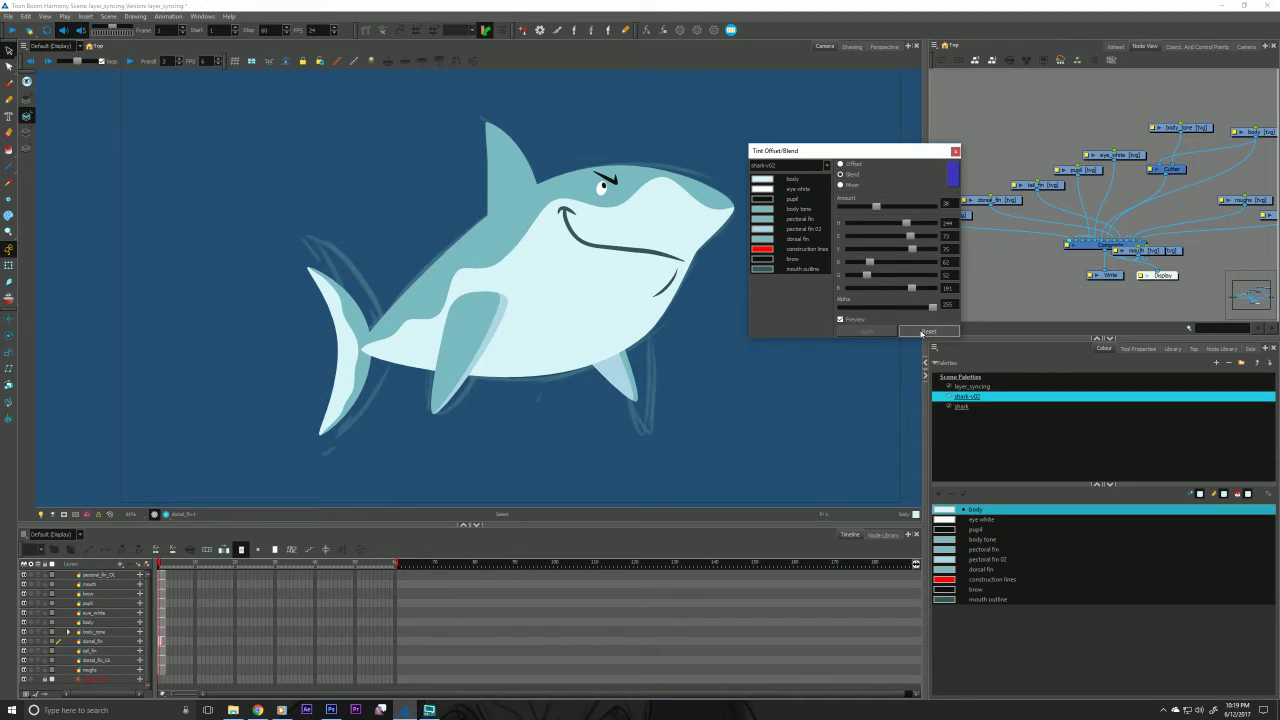
click(770, 180)
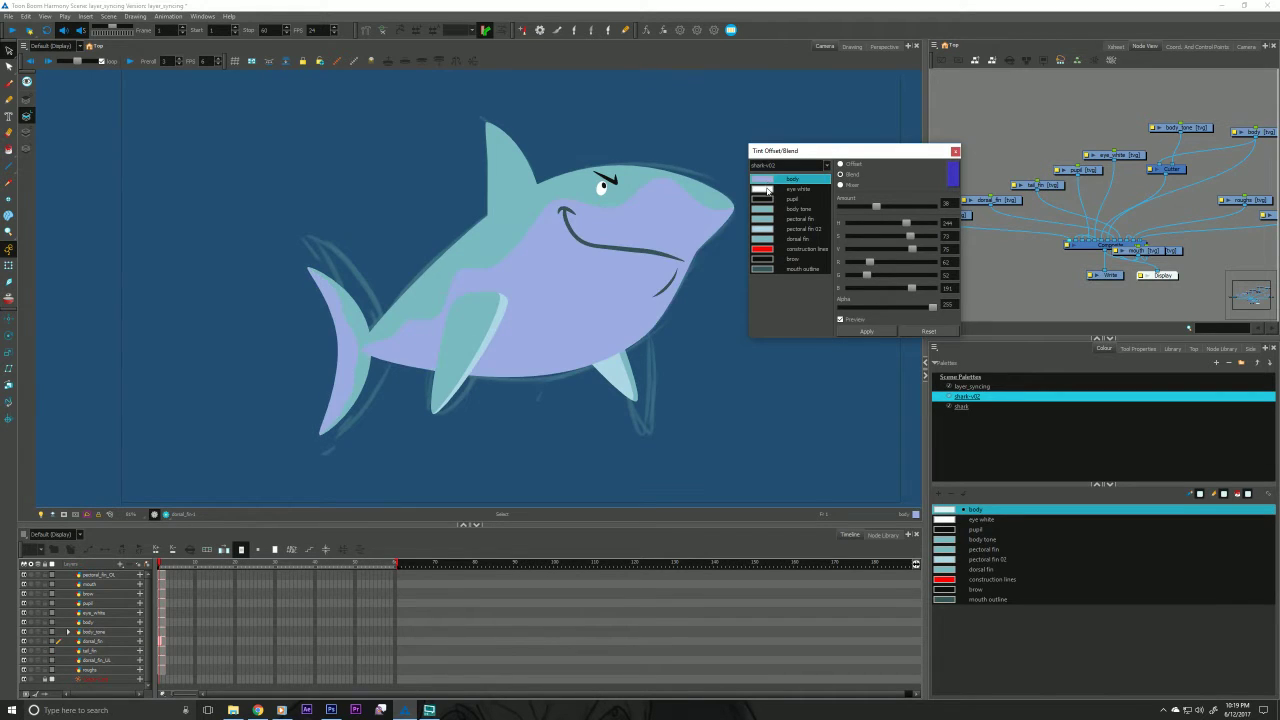
click(773, 218)
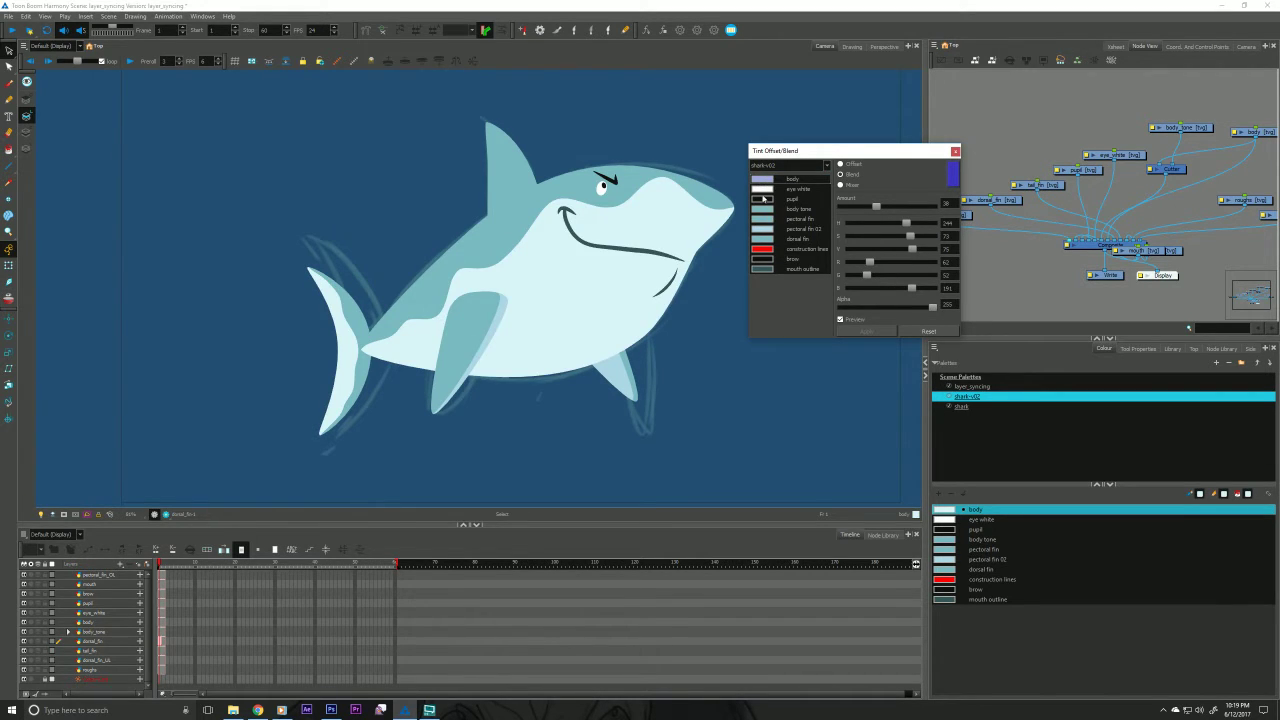
click(764, 210)
ctrl+click(764, 220)
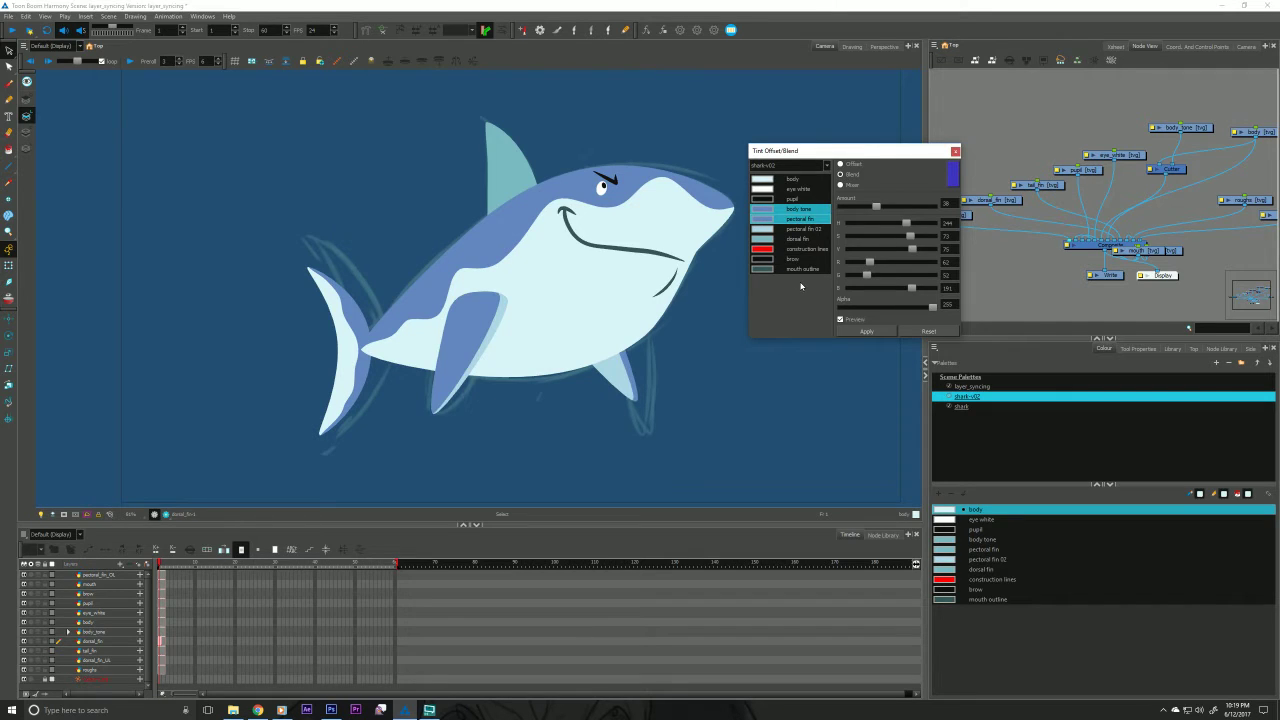
ctrl+click(763, 240)
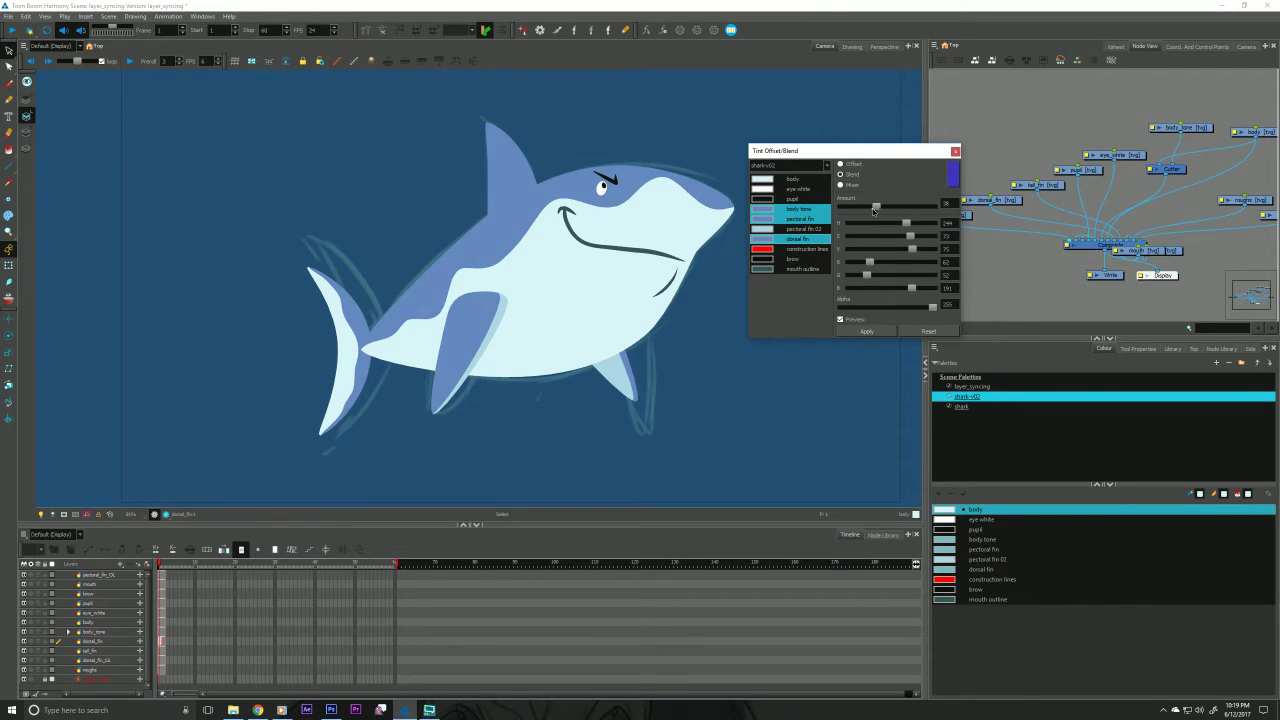
Reduce the blend amount to 24, apply the tint to the selected swatches and close the Tint Panel.
drag(876, 206, 865, 210)
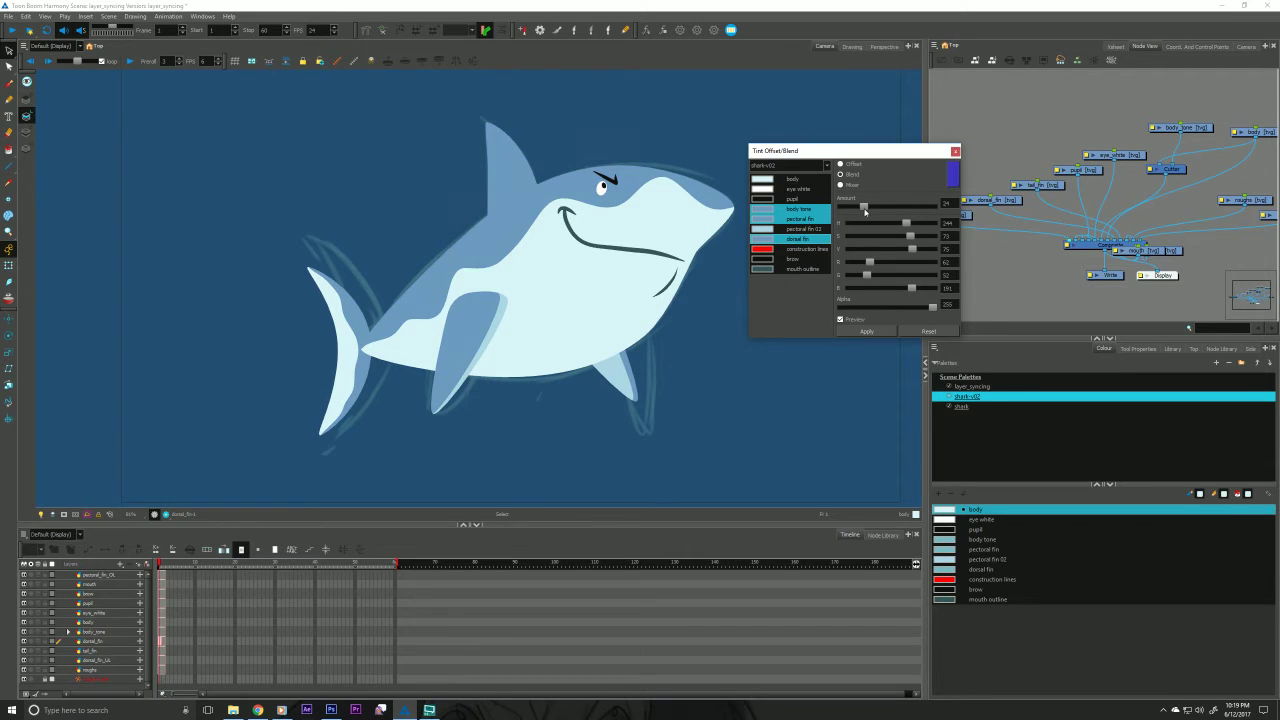
click(868, 332)
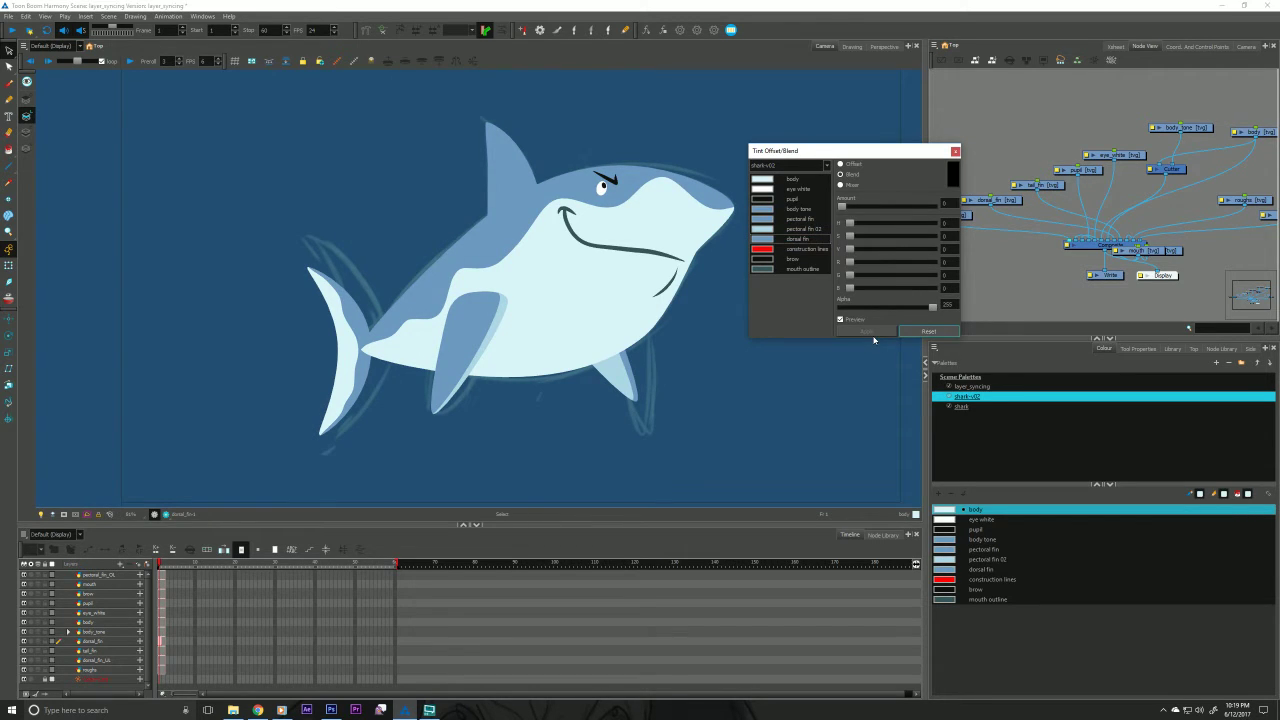
click(955, 151)
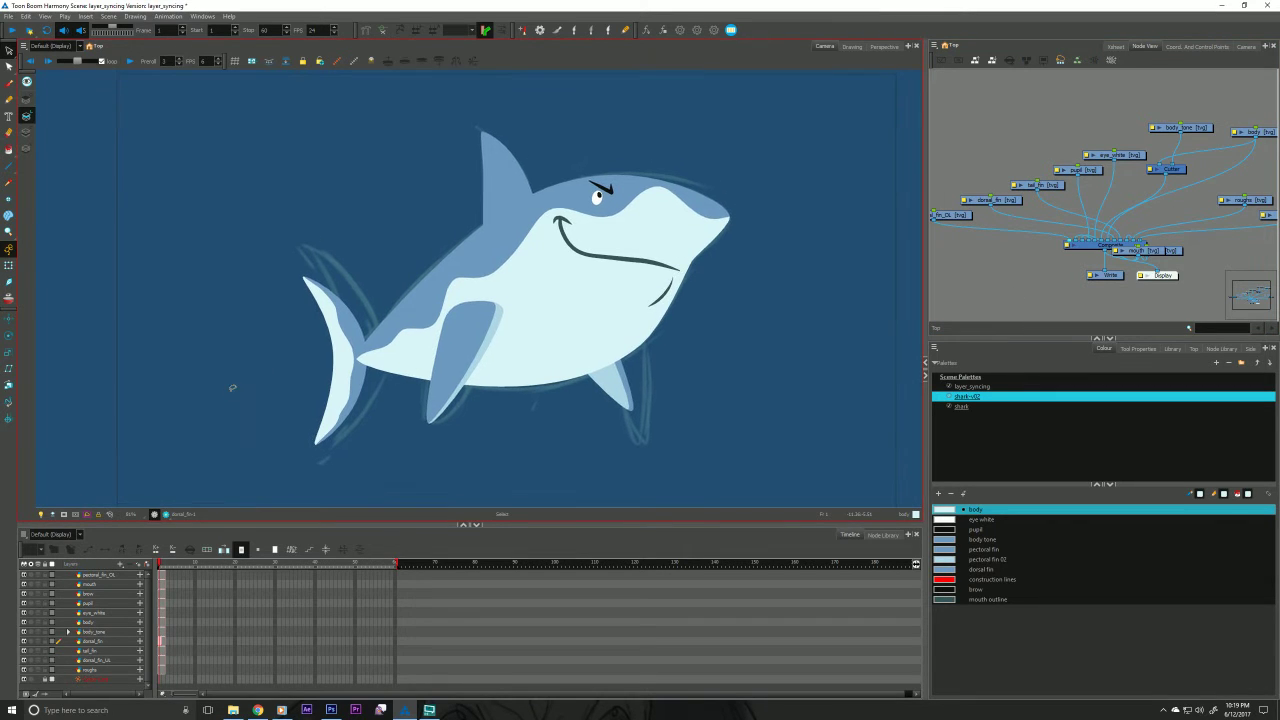
key(space)
drag(346, 405, 308, 411)
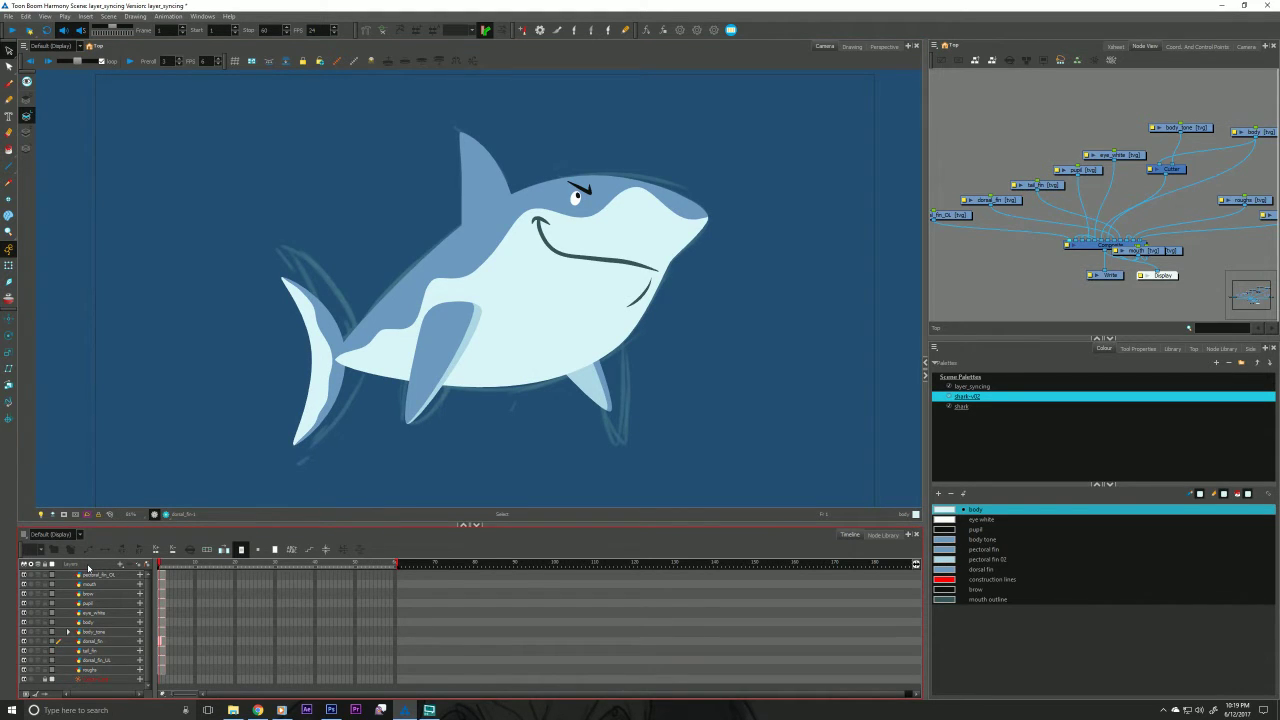
click(282, 710)
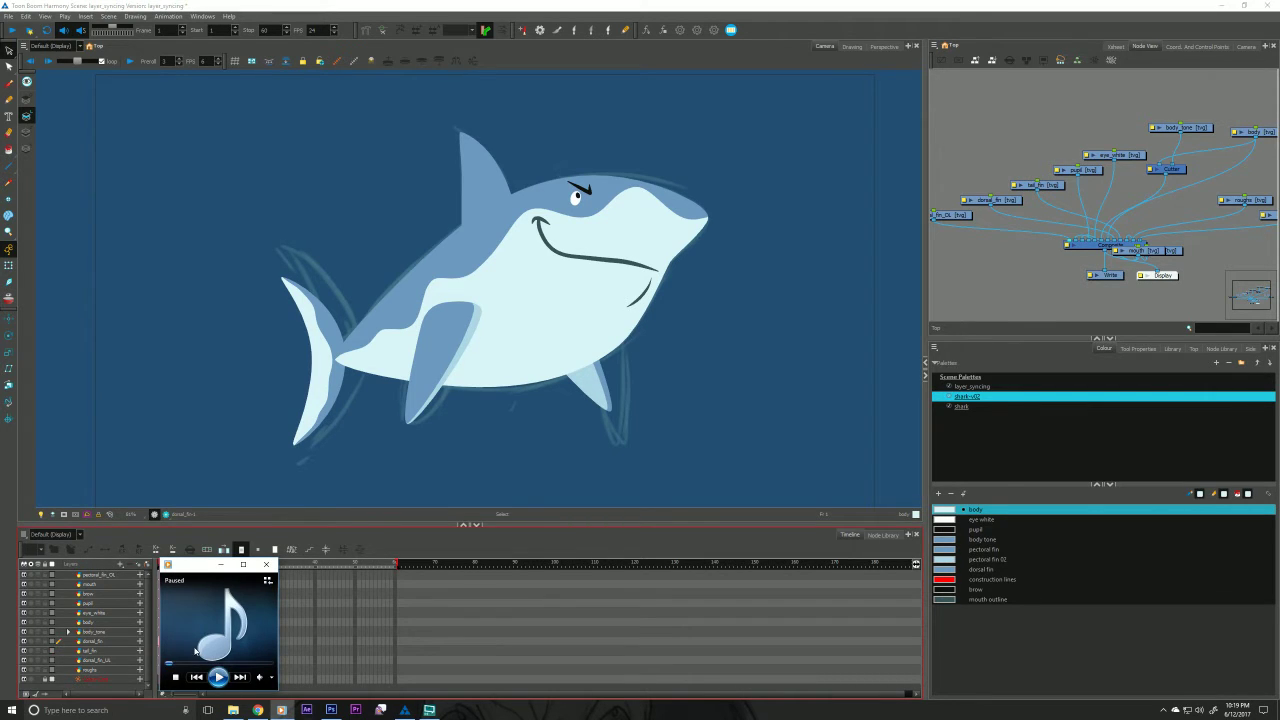
click(218, 677)
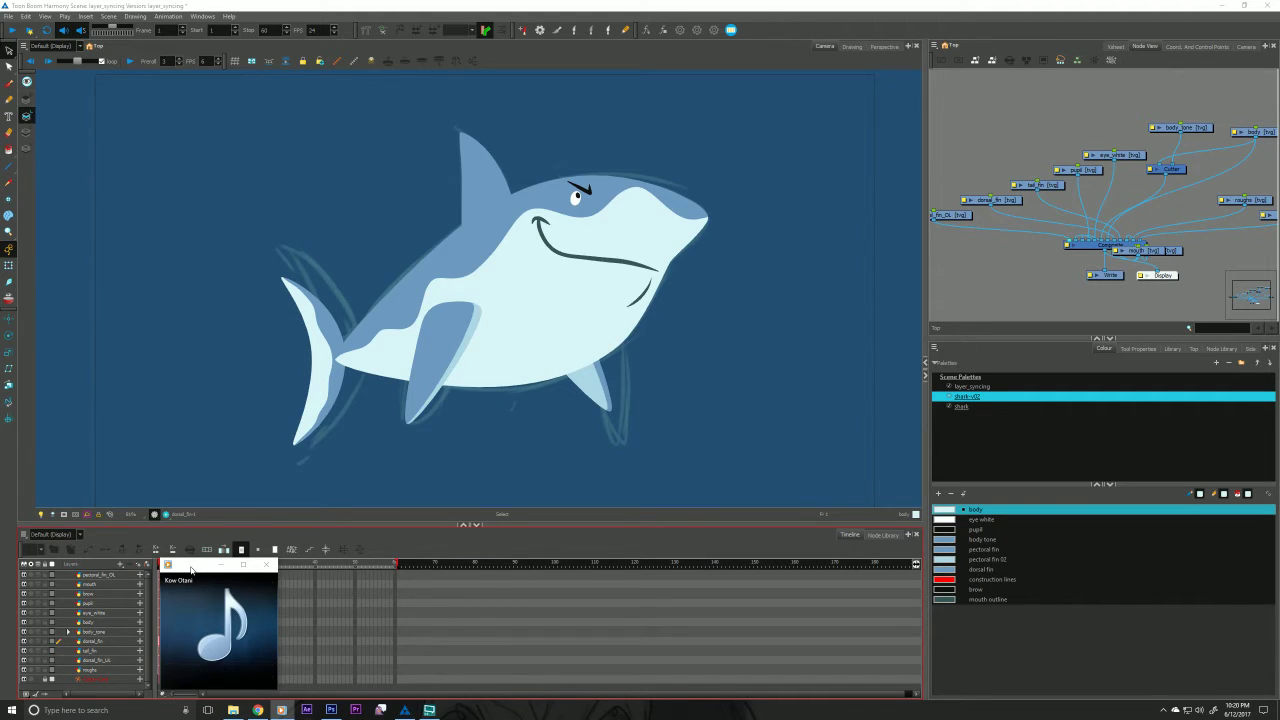
click(999, 286)
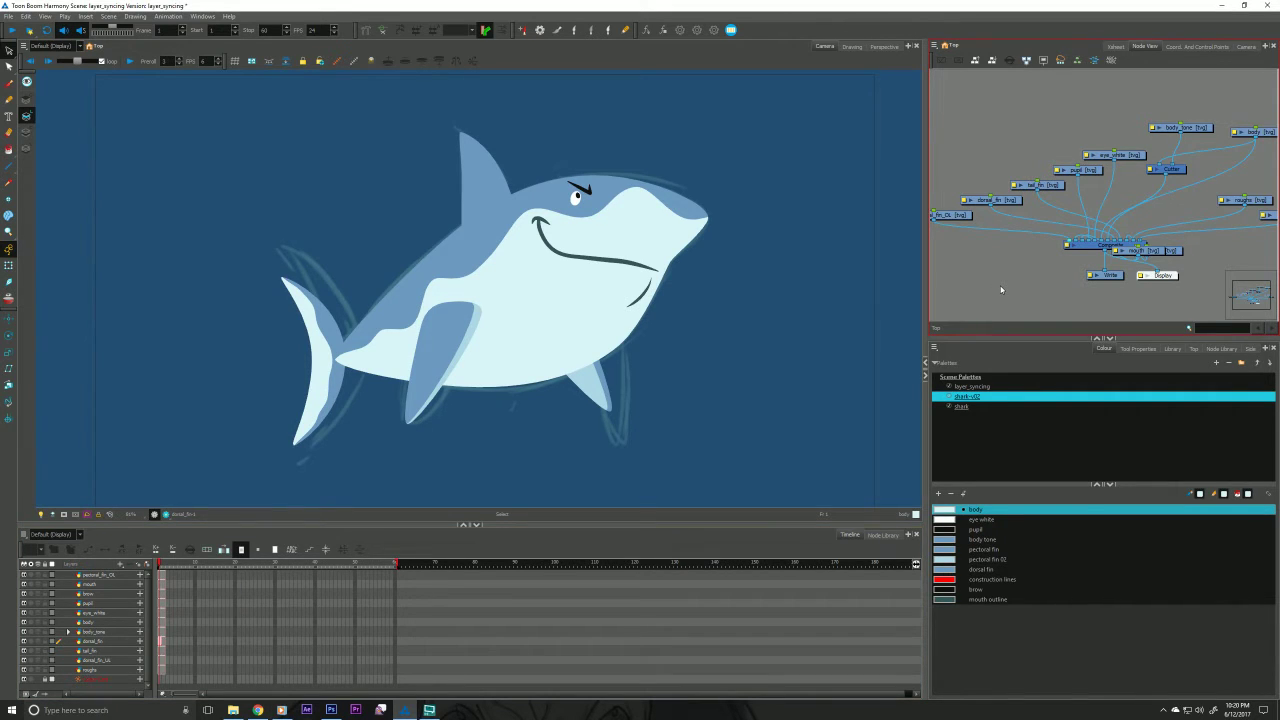
Make the timeline area taller to hide the roughs layer, and select the shark's body drawing.
click(288, 422)
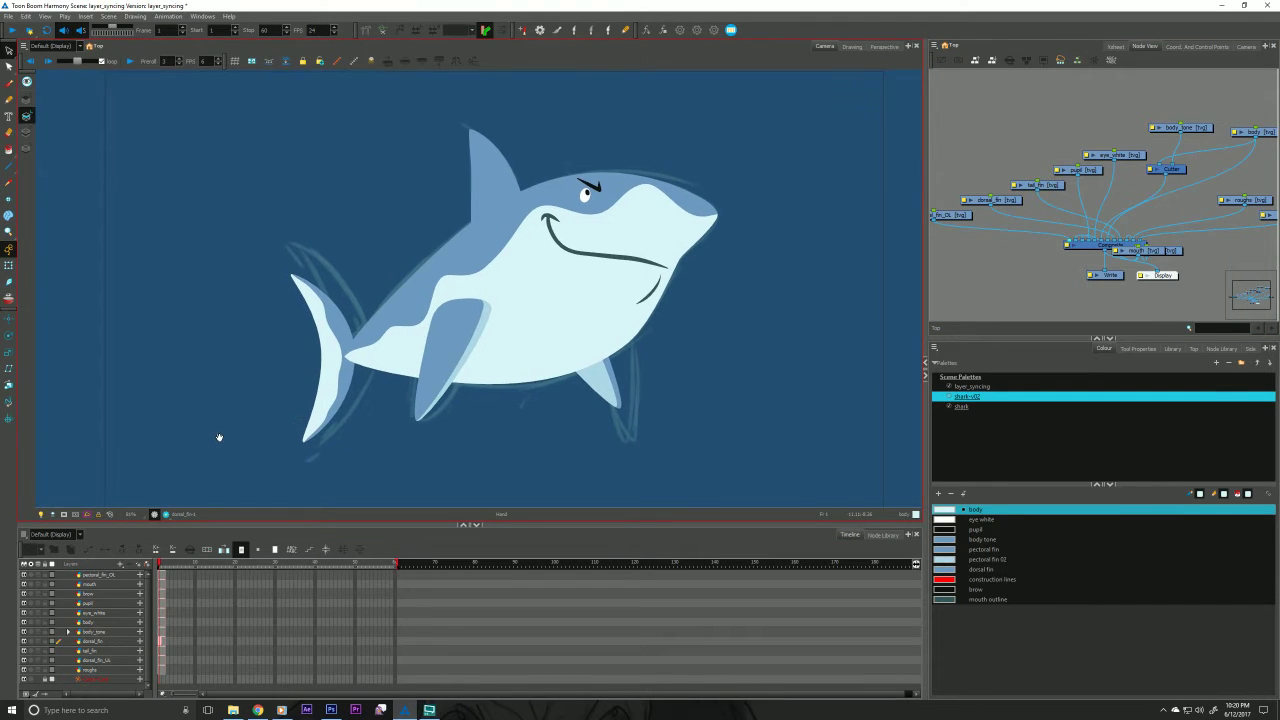
drag(207, 522, 203, 489)
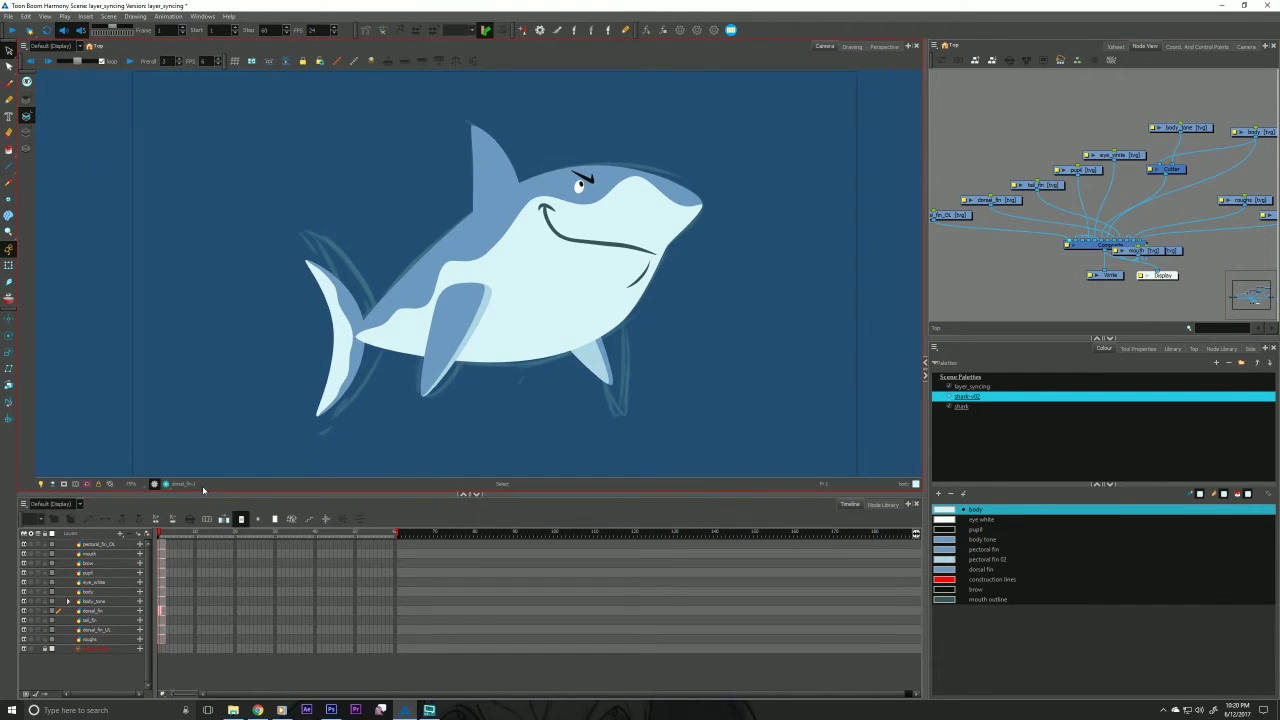
click(24, 648)
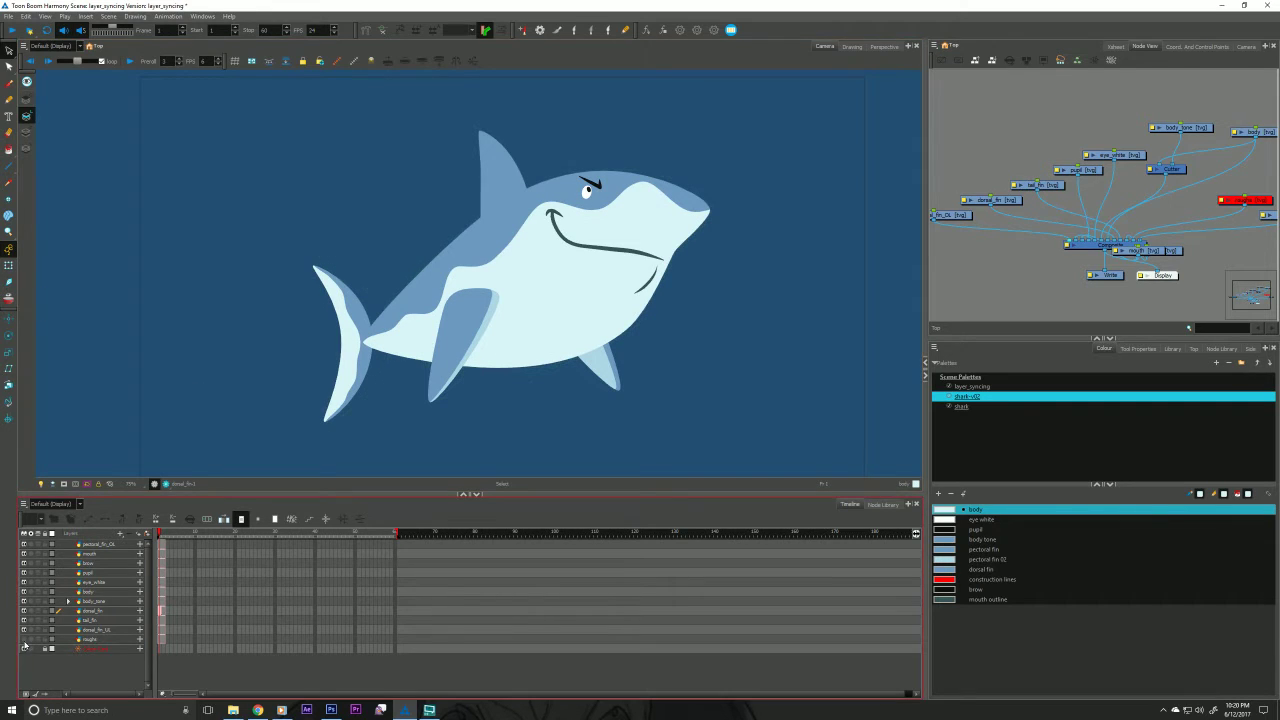
click(238, 357)
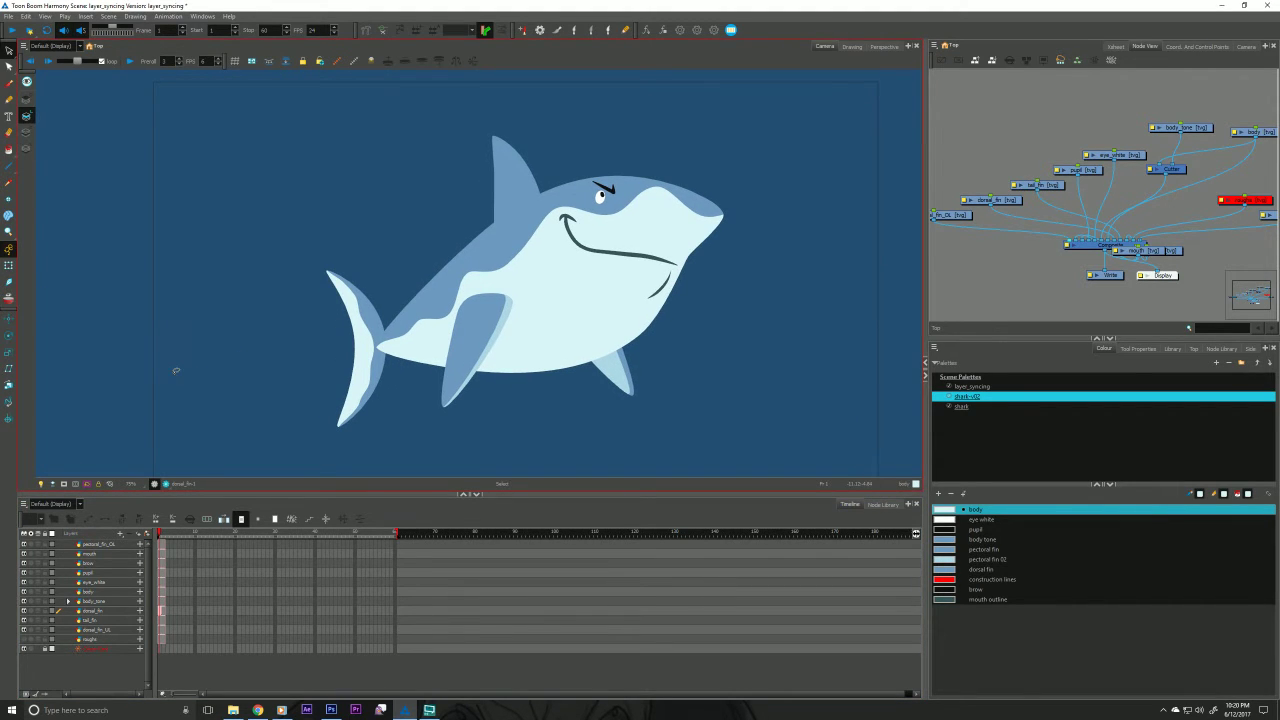
click(548, 320)
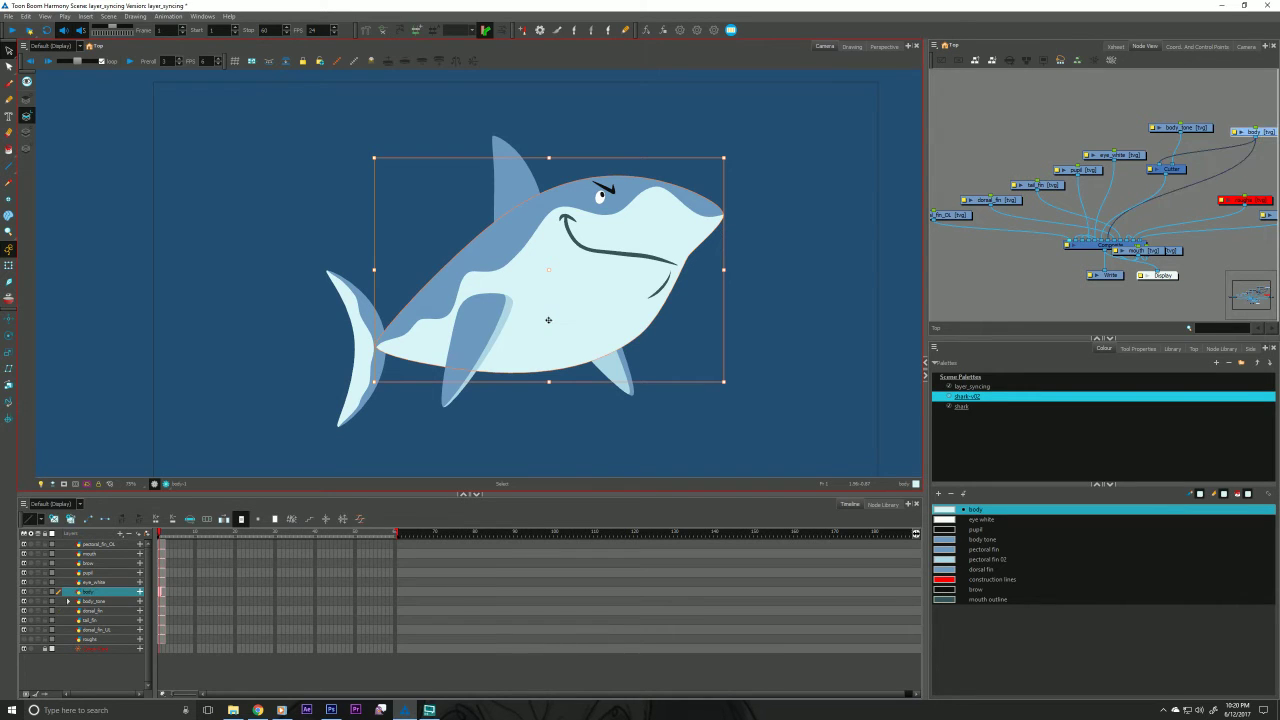
Select the body layer and toggle its visibility off and on to inspect the artwork on it.
drag(548, 320, 256, 236)
key(ctrl+z)
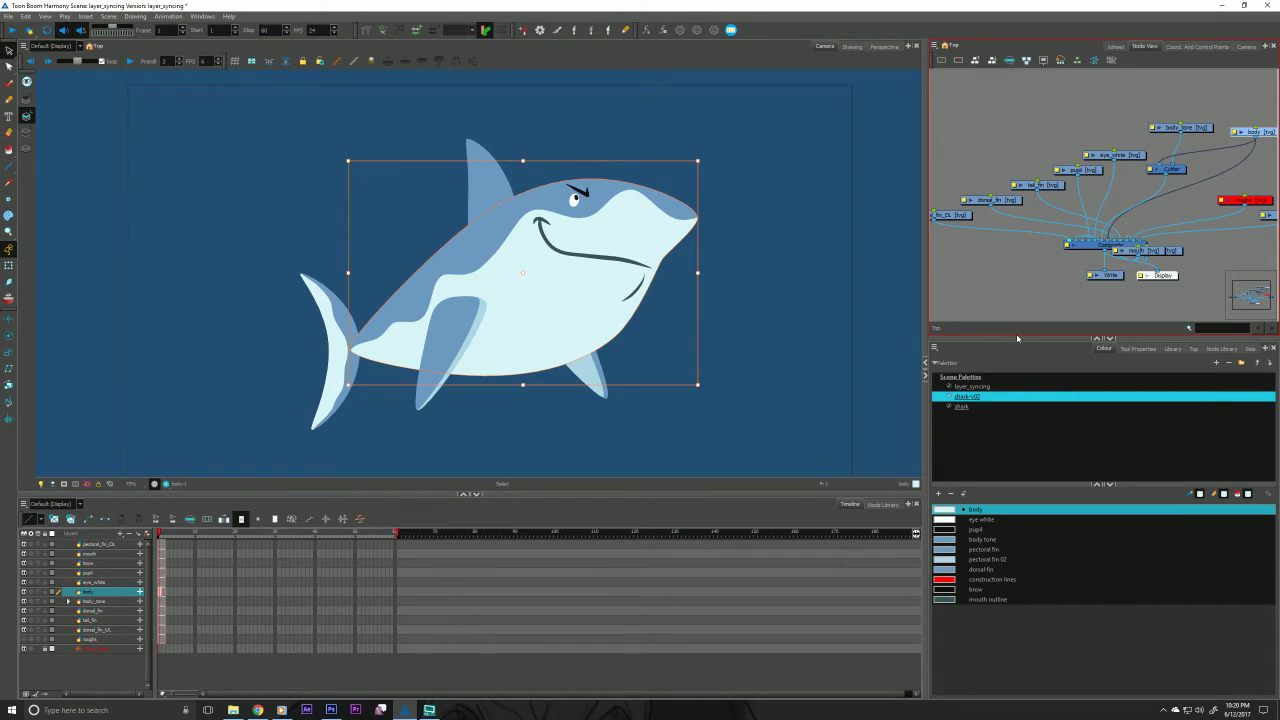
click(94, 677)
click(94, 592)
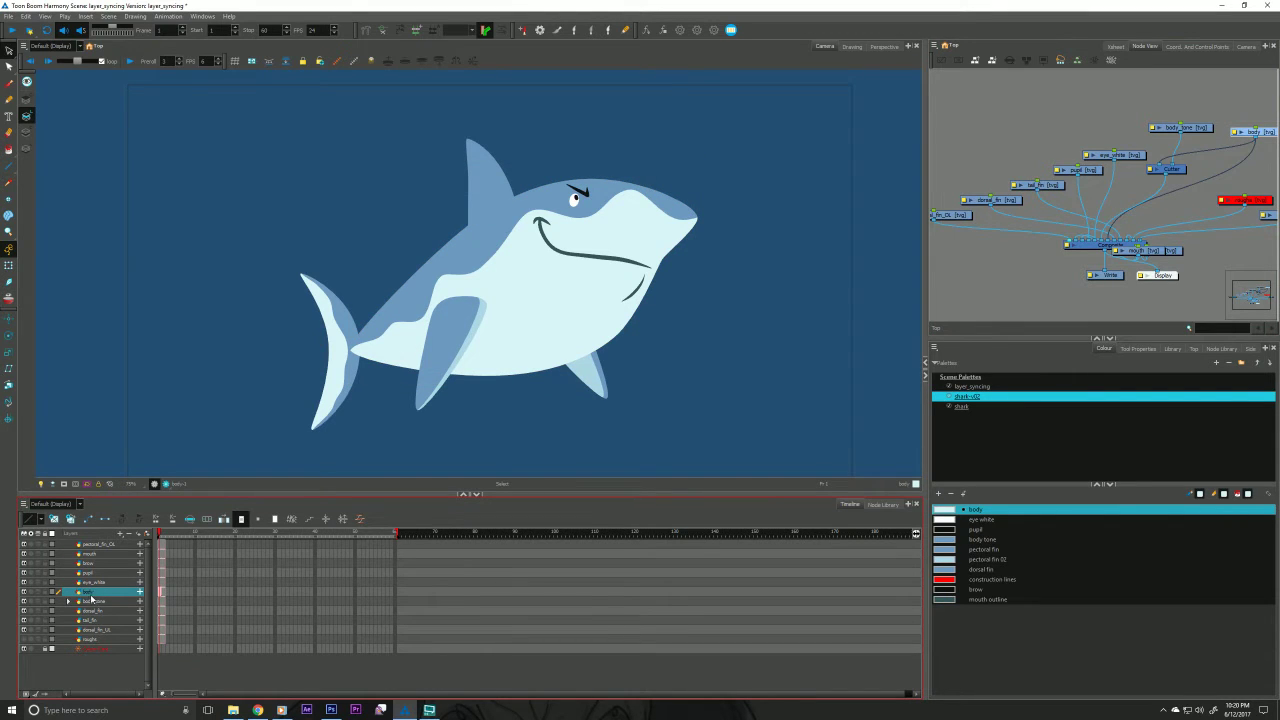
click(24, 592)
click(24, 592)
click(24, 592)
click(24, 592)
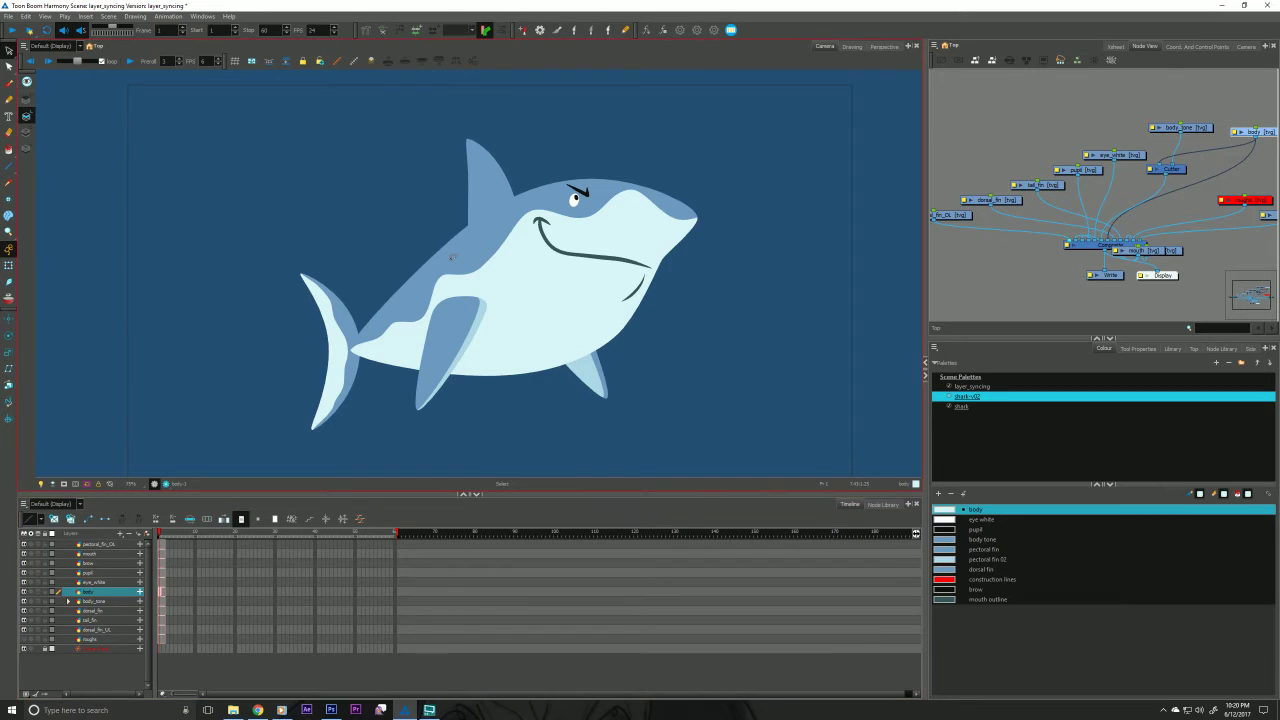
Nudge the body tone drawing up and back down with the Transform tool, and deselect it.
click(9, 265)
click(476, 253)
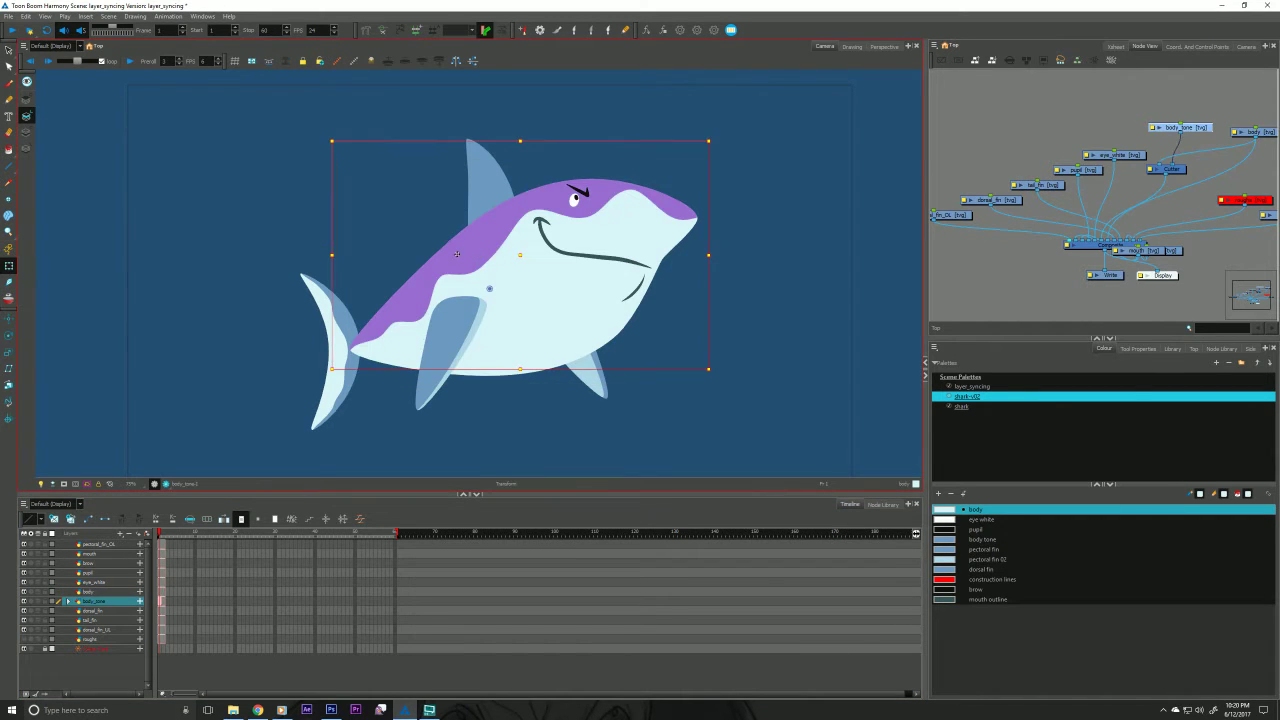
key(Up)
key(Up)
key(Down)
key(Down)
mouse_move(446, 245)
mouse_down()
mouse_move(443, 230)
mouse_move(446, 245)
mouse_up()
click(993, 275)
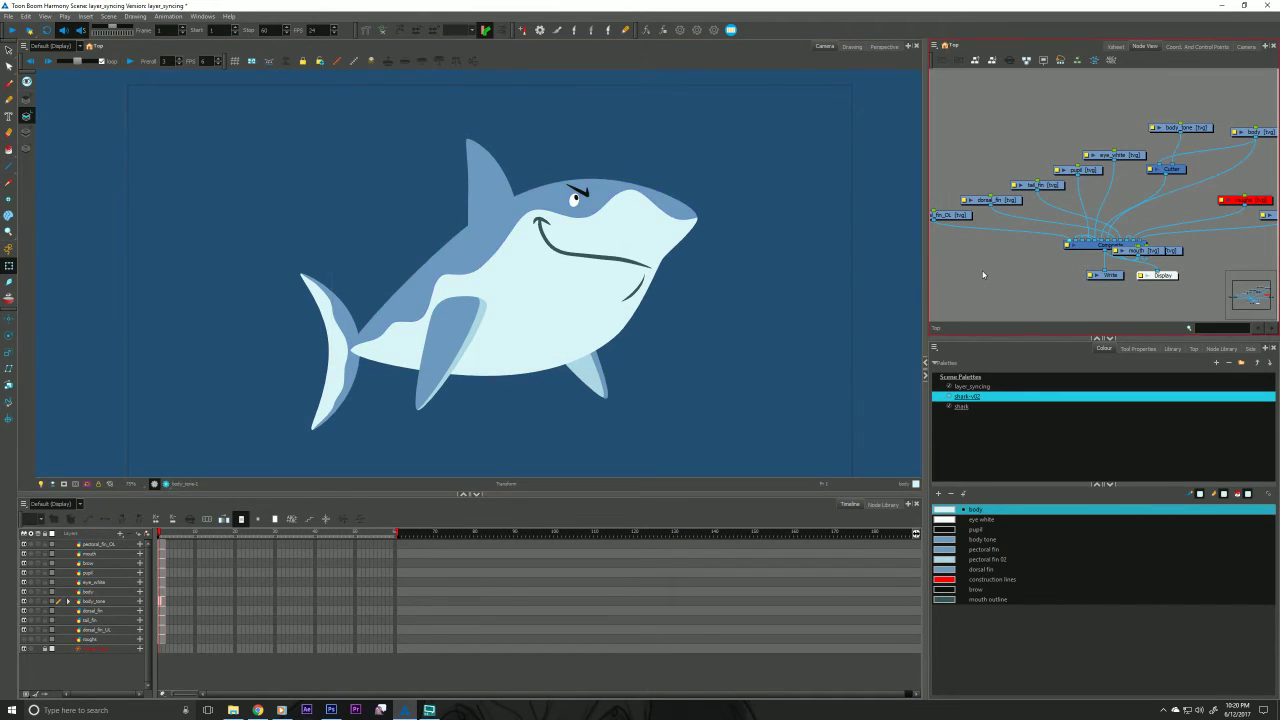
Select and deselect the dorsal fin to check its layer, and widen the timeline's layer list.
drag(181, 348, 165, 331)
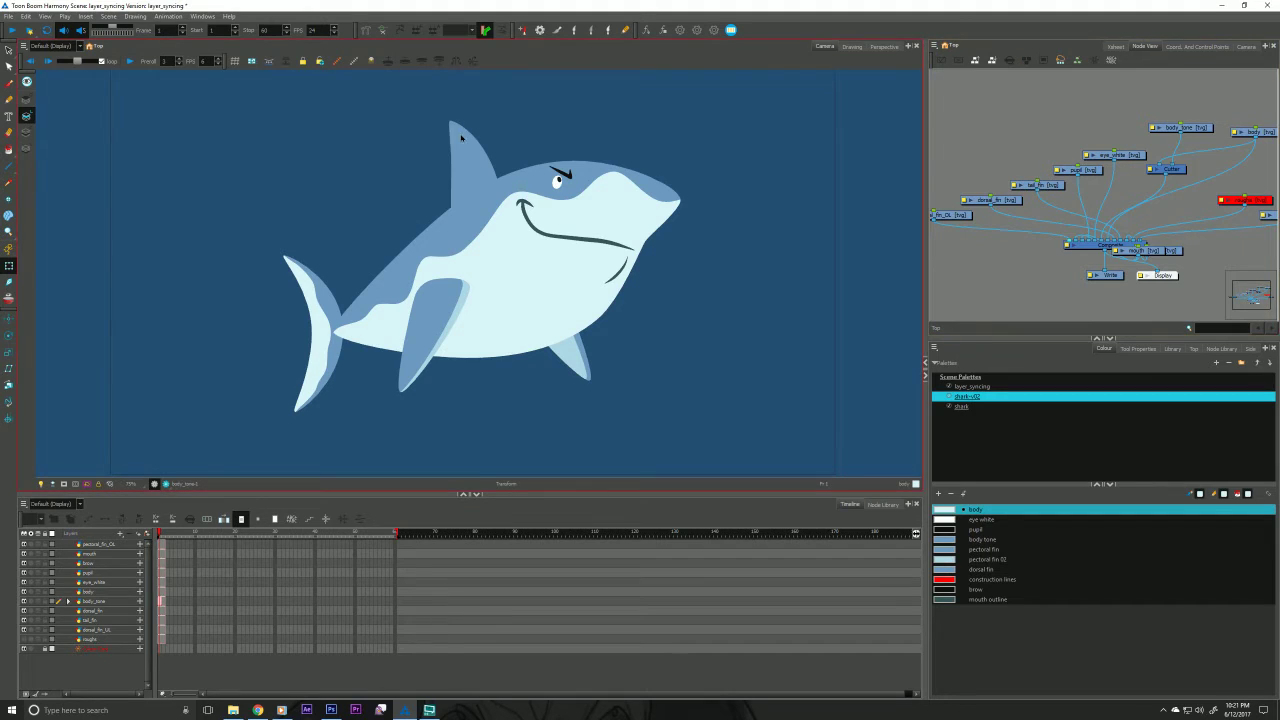
click(468, 165)
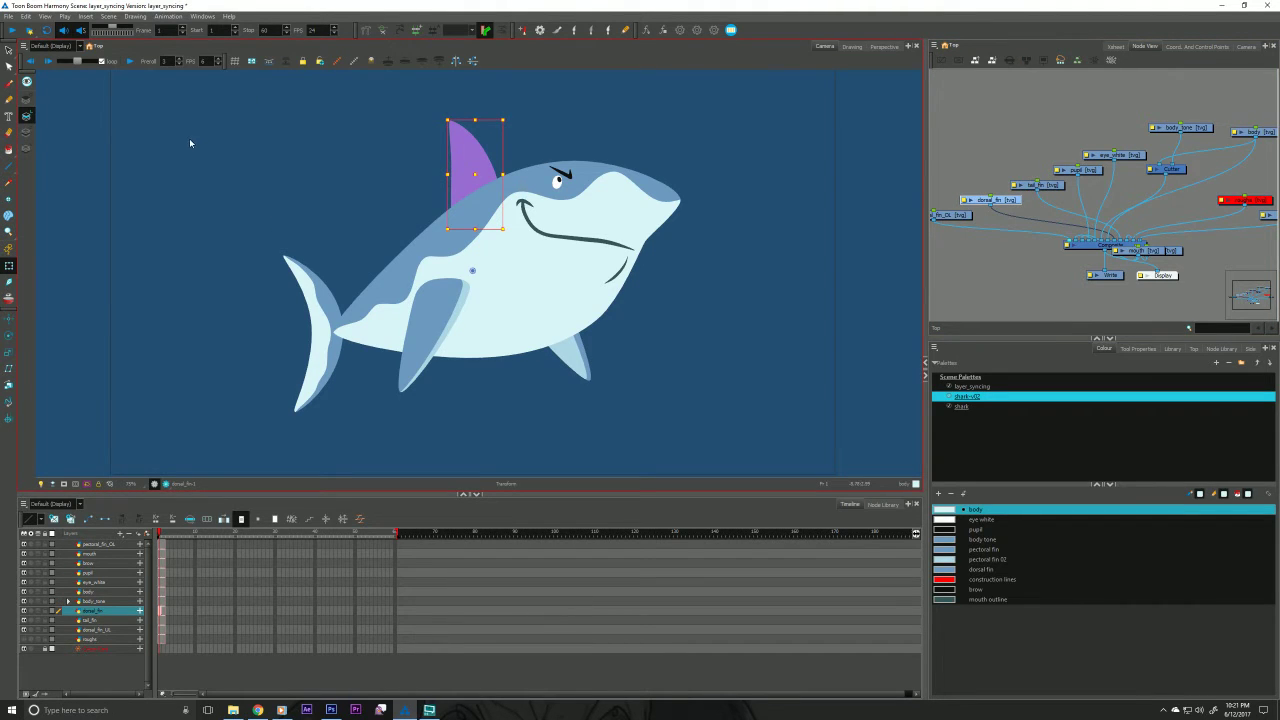
click(176, 164)
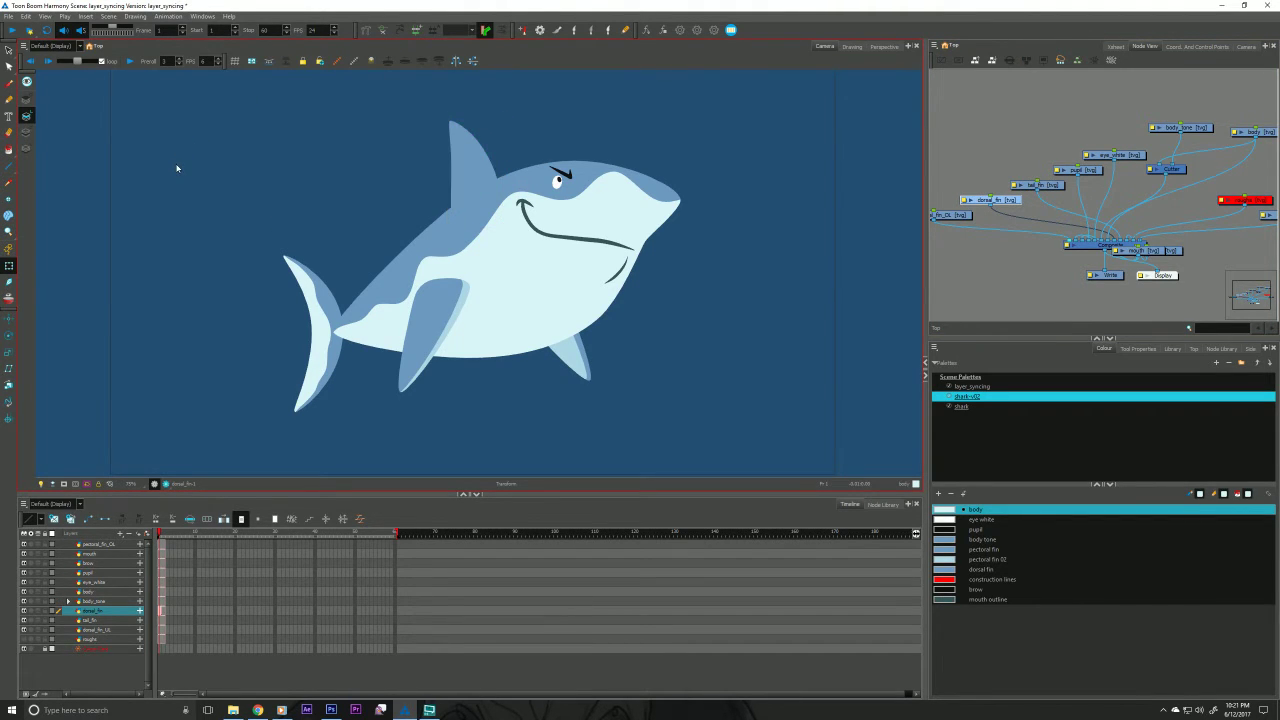
drag(192, 368, 170, 390)
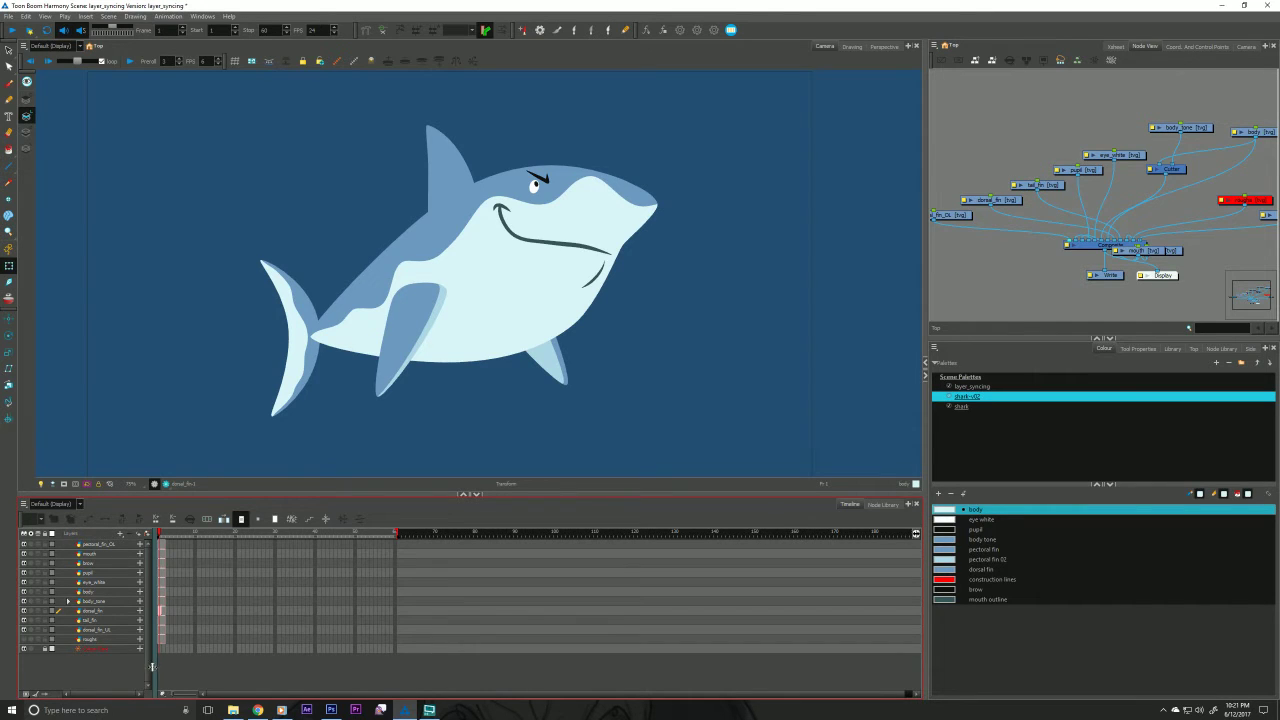
drag(151, 667, 218, 673)
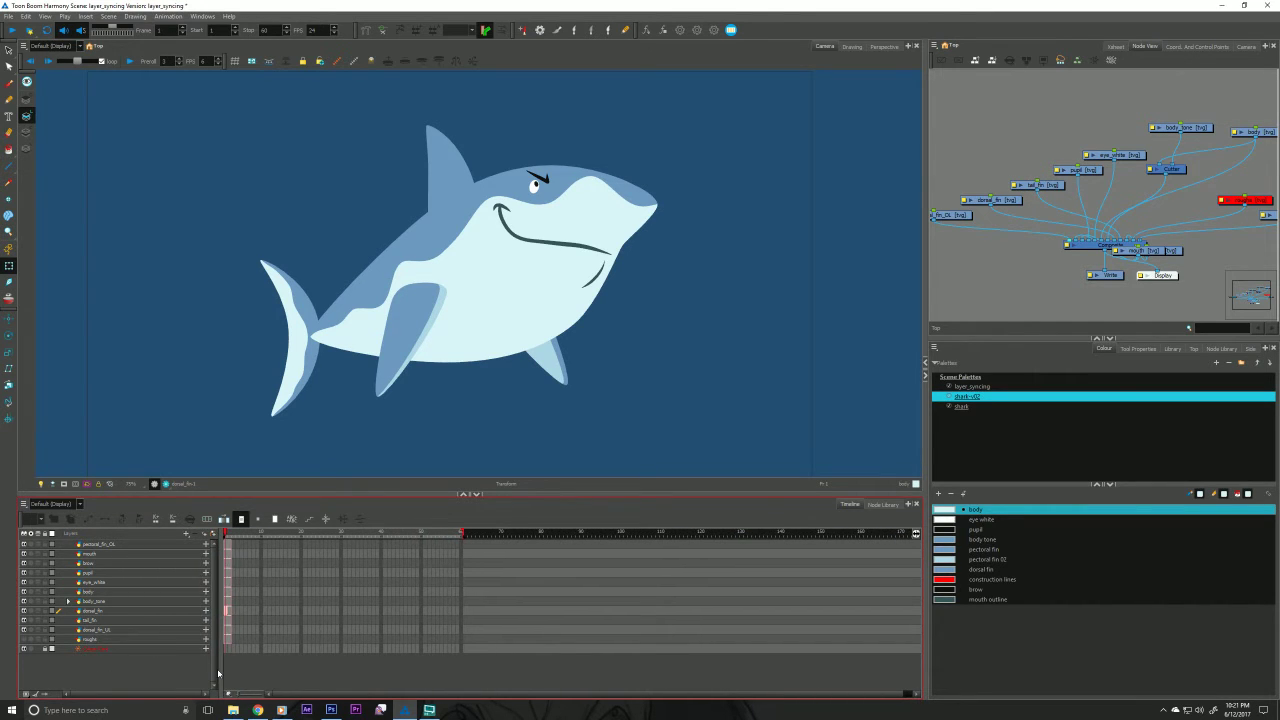
Shift the mouth outline swatch to a dark blue with a hue of about 213 and close the Colour Picker.
double_click(944, 599)
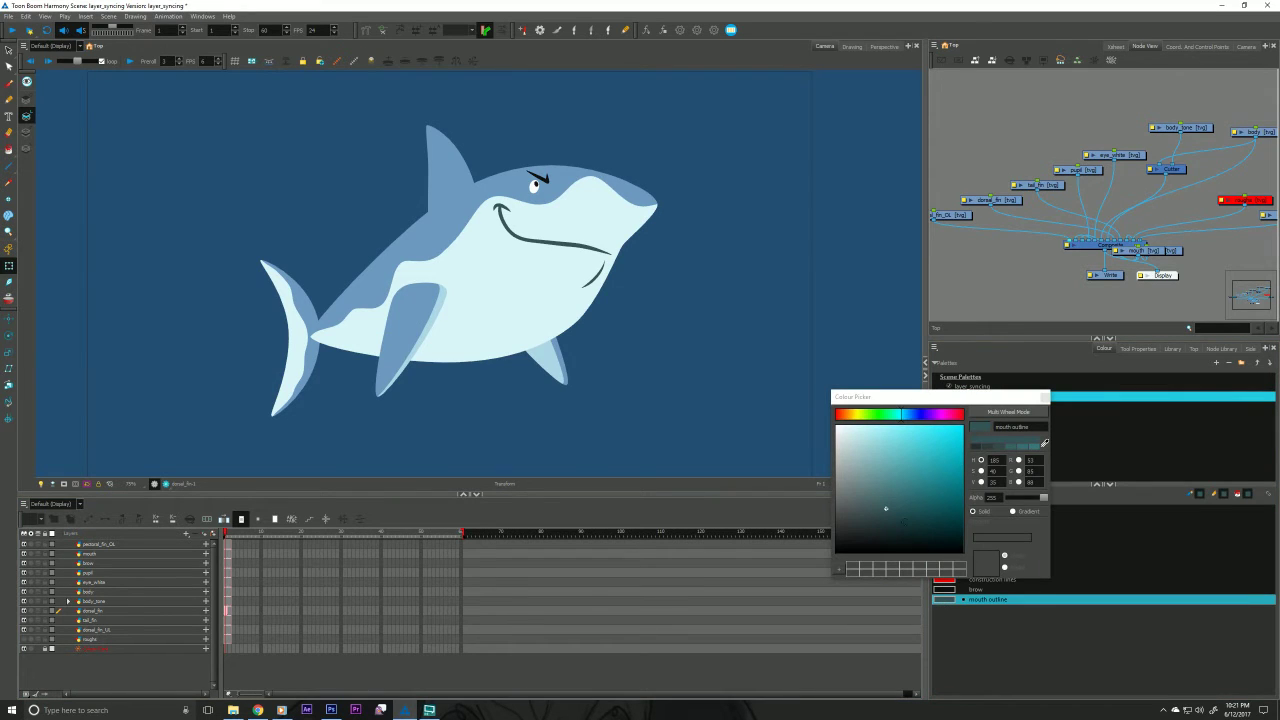
drag(904, 418, 913, 415)
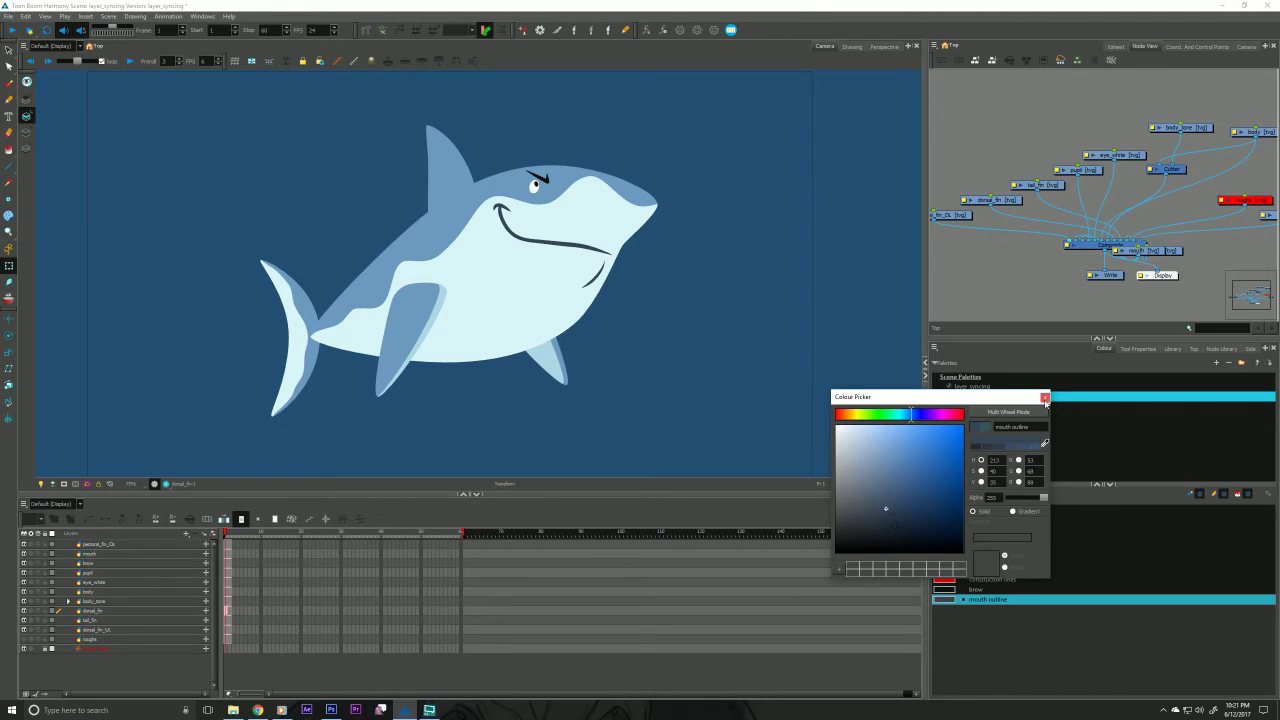
click(1045, 397)
Enlarge the pupil so that it fills most of the eye white, and deselect it.
drag(174, 373, 157, 391)
key(alt+z)
click(510, 217)
scroll(510, 217, up, 6)
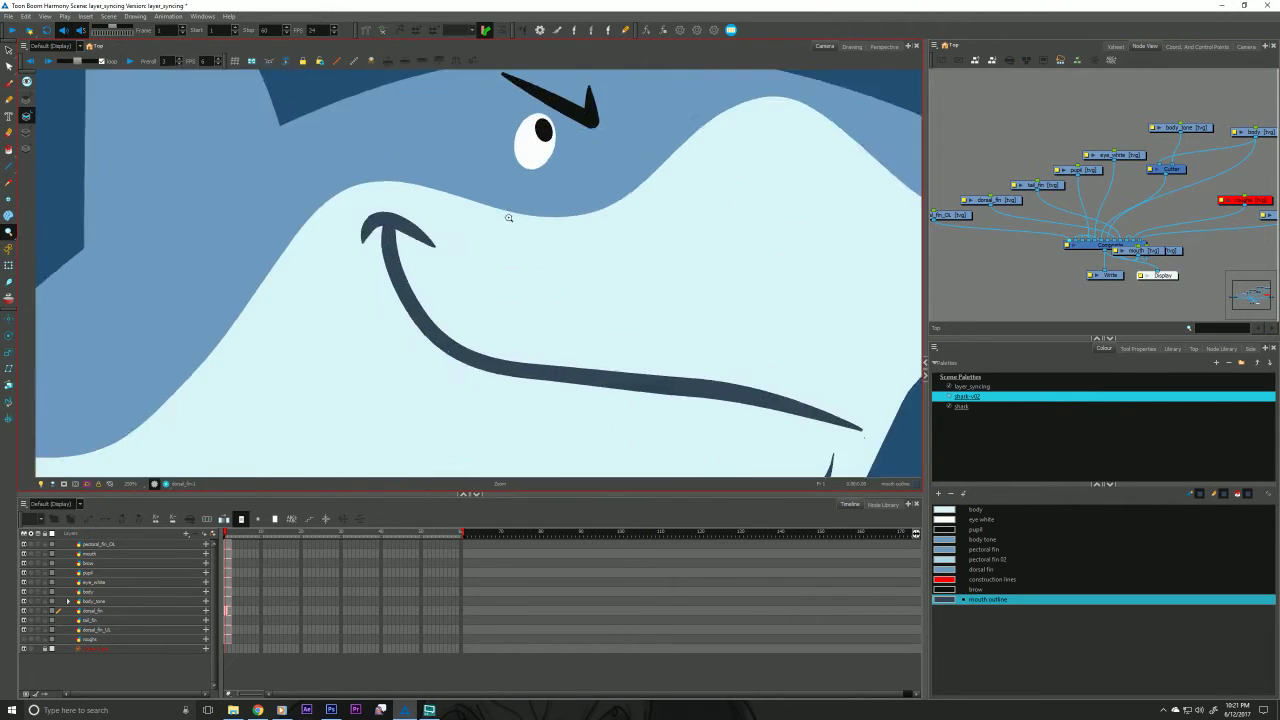
drag(478, 192, 464, 324)
key(alt+s)
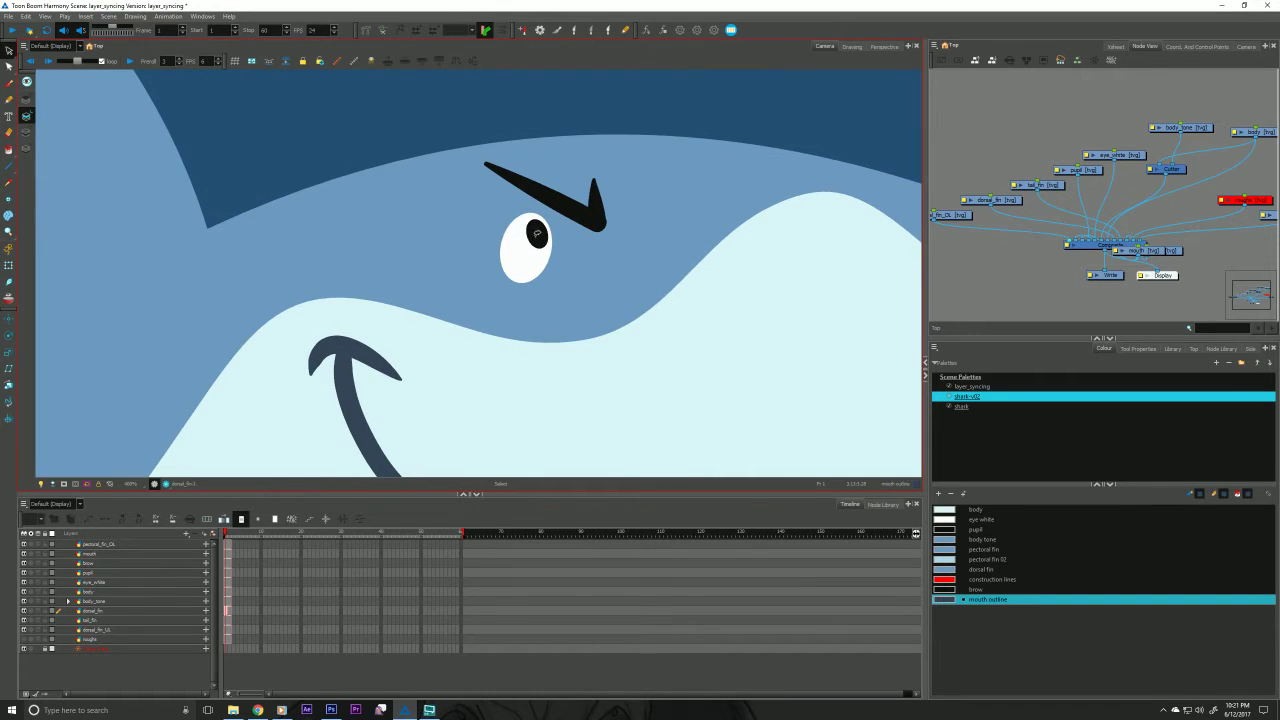
click(537, 232)
drag(524, 249, 507, 264)
drag(500, 218, 522, 251)
click(357, 109)
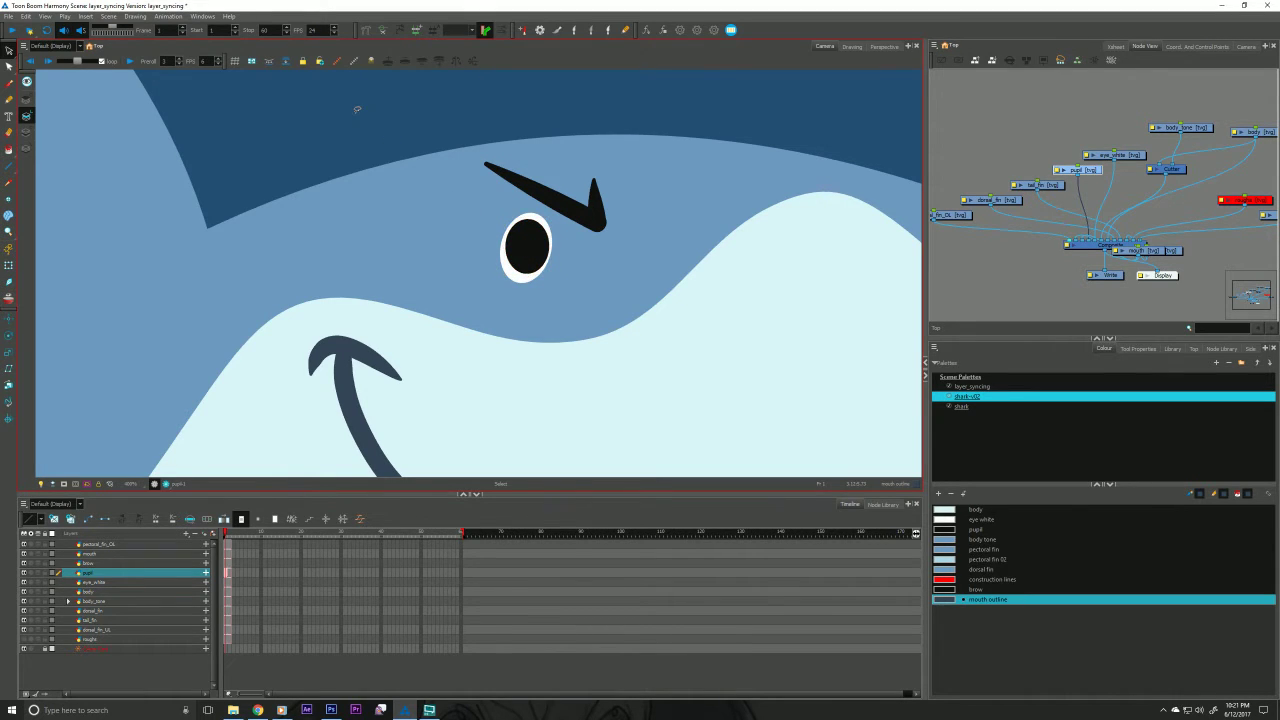
Return the pupil to its small size in the upper right of the eye white.
key(alt+z)
scroll(235, 363, down, 5)
drag(189, 405, 355, 288)
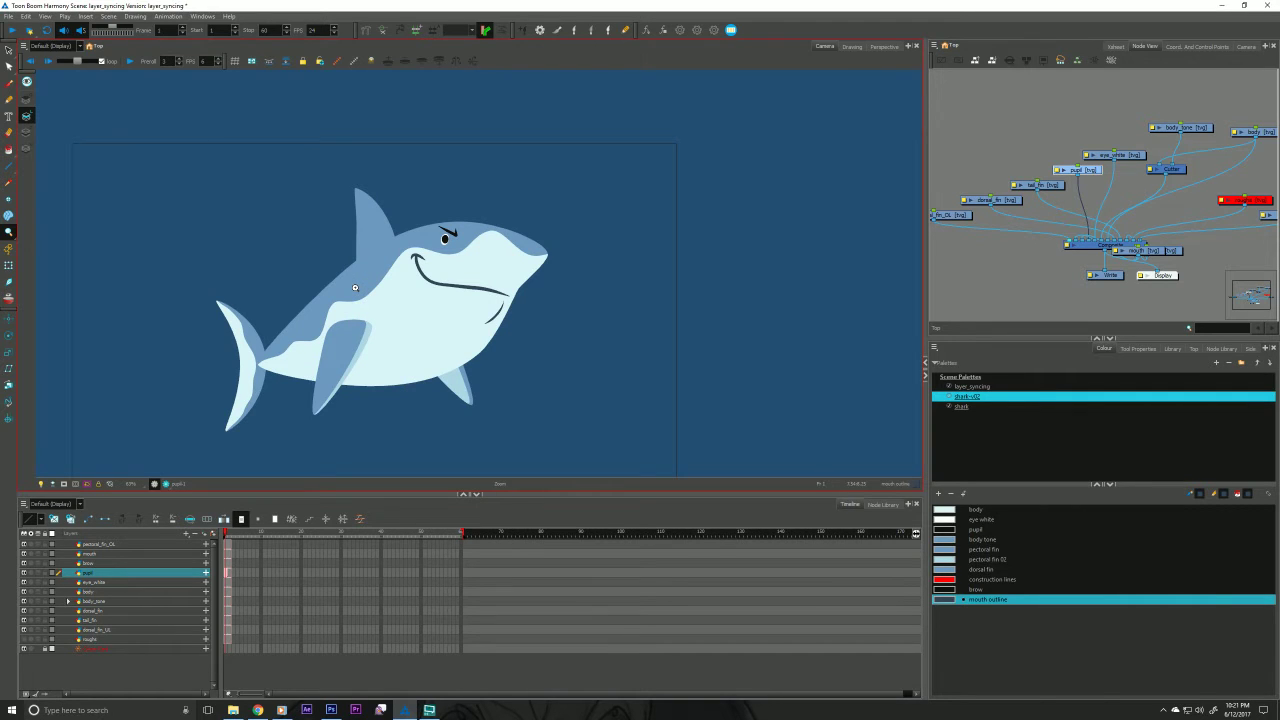
scroll(434, 254, up, 3)
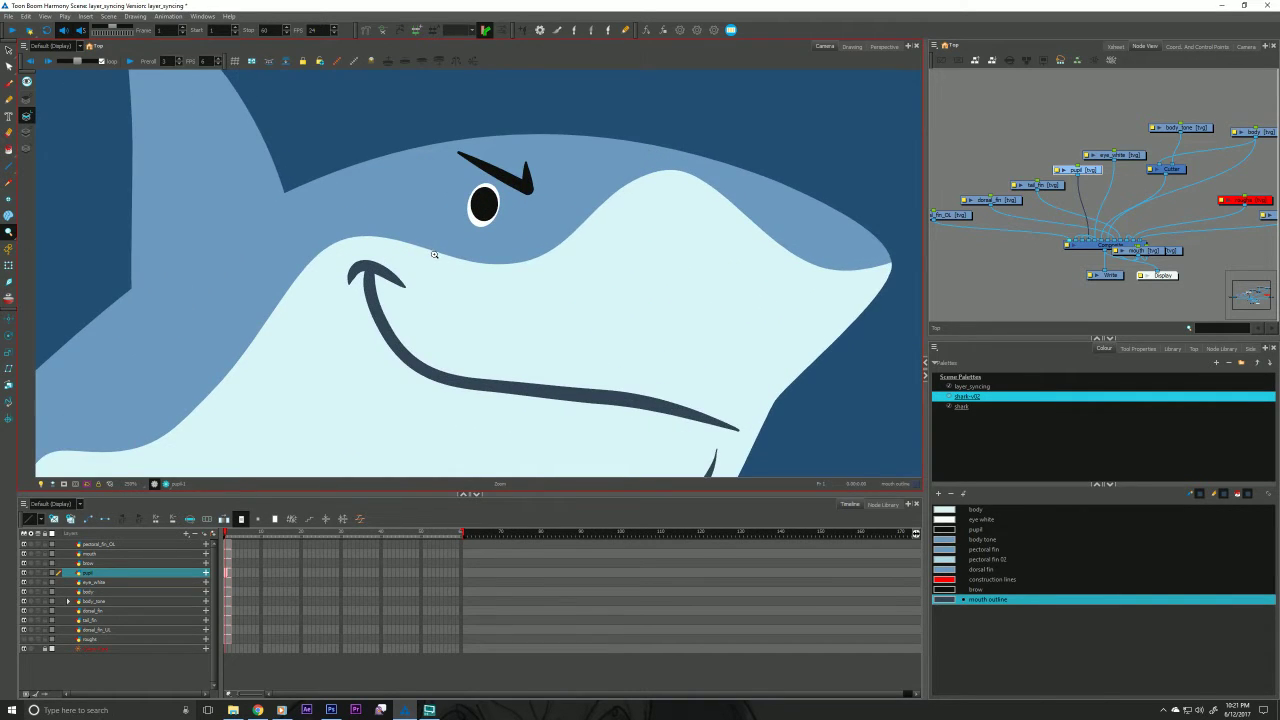
scroll(434, 254, up, 1)
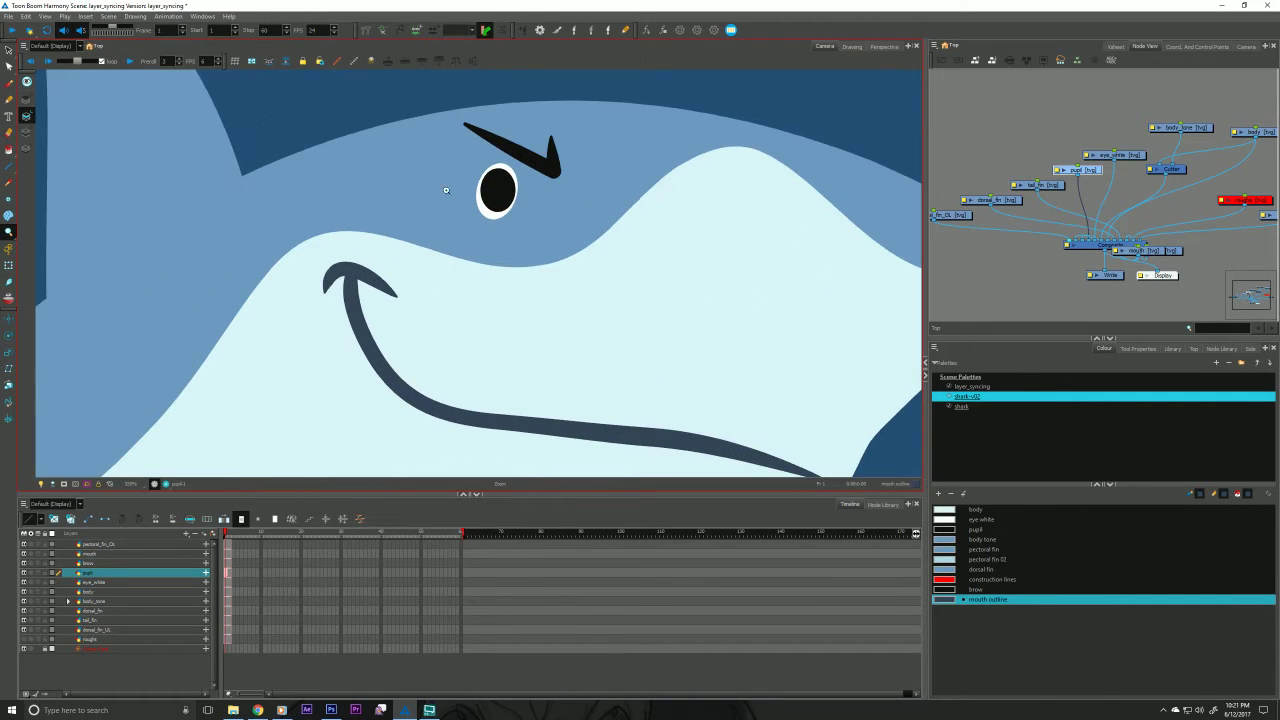
key(alt+s)
drag(517, 209, 496, 193)
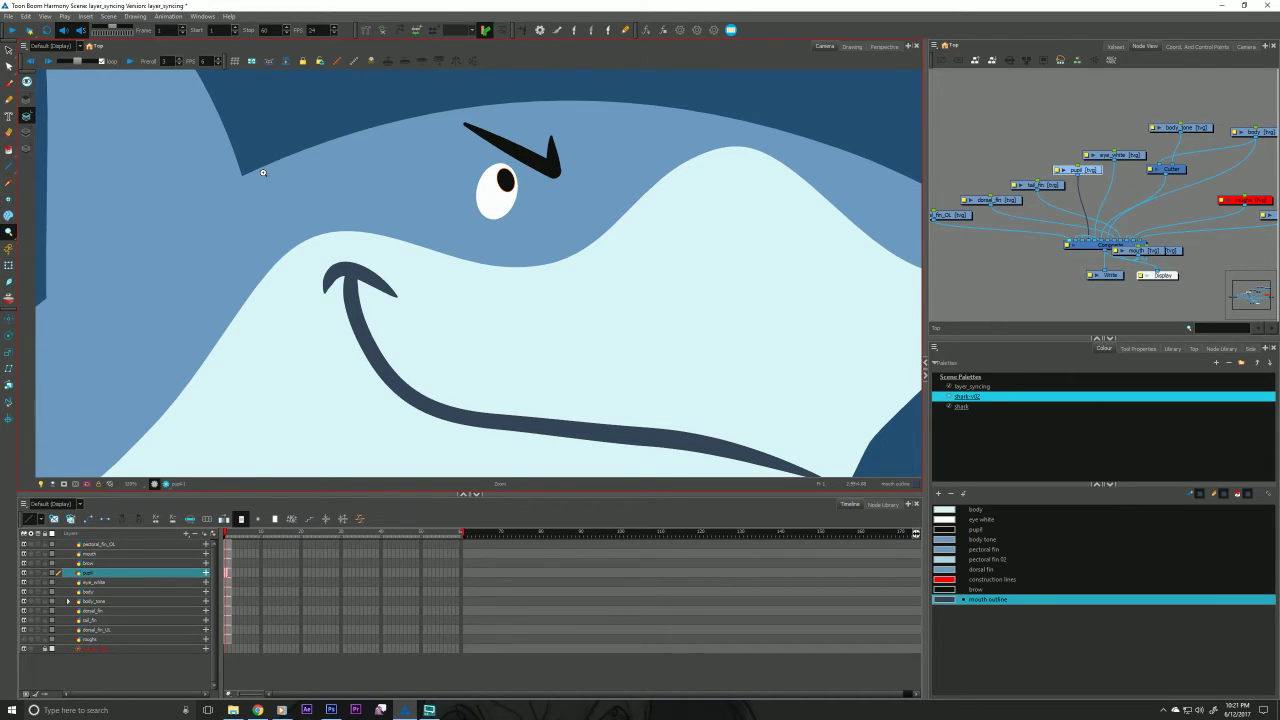
click(9, 50)
click(352, 99)
scroll(284, 317, down, 5)
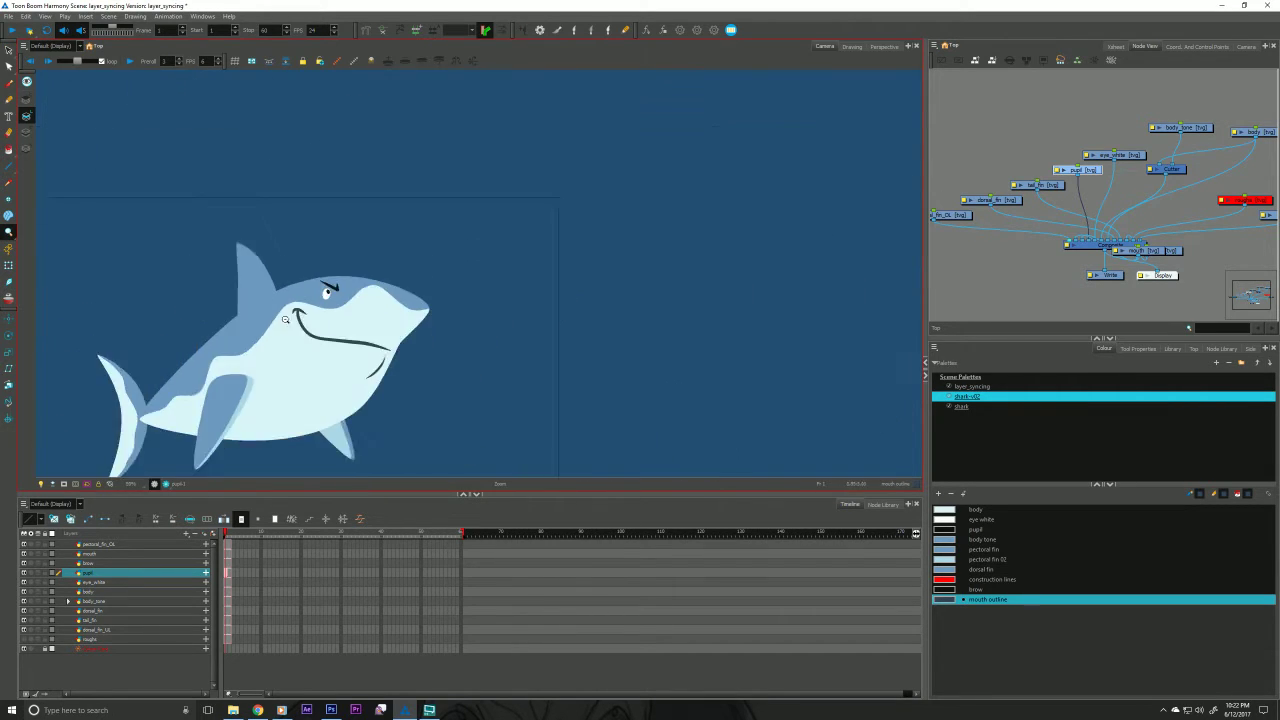
scroll(394, 314, up, 1)
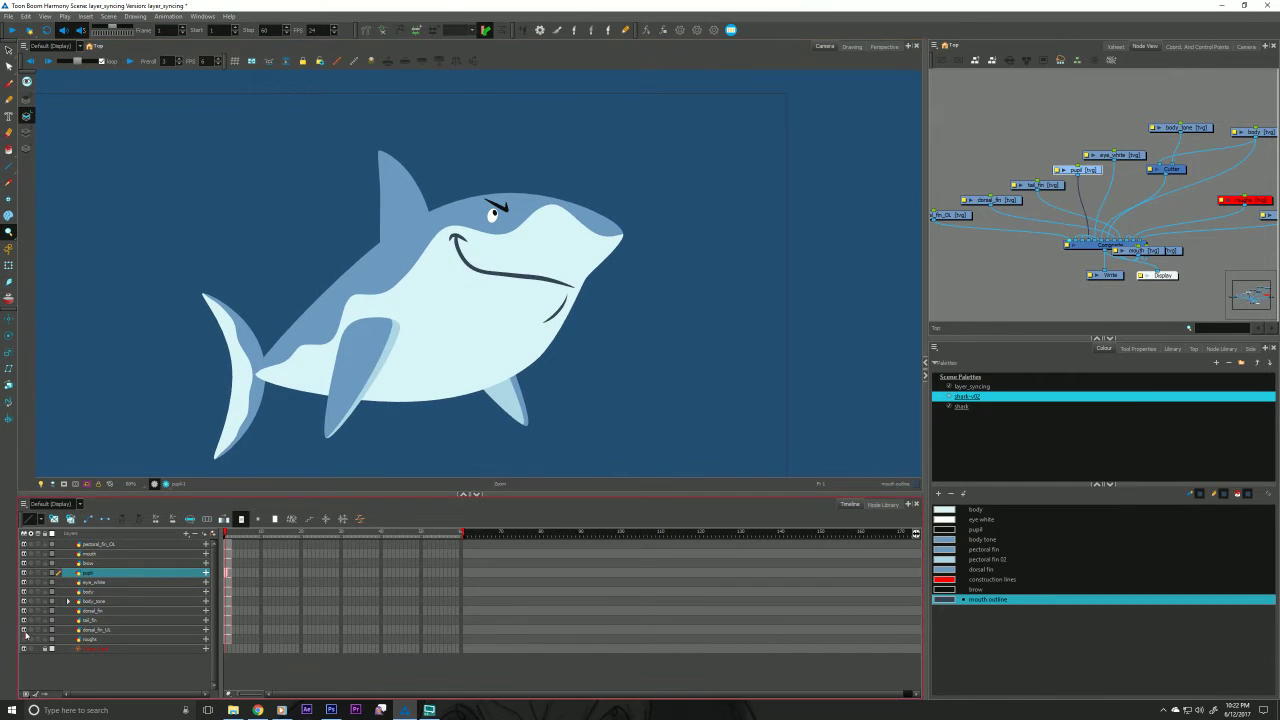
Show the roughs layer, switch the light table on and off to compare it with the artwork, and hide the roughs again.
click(25, 640)
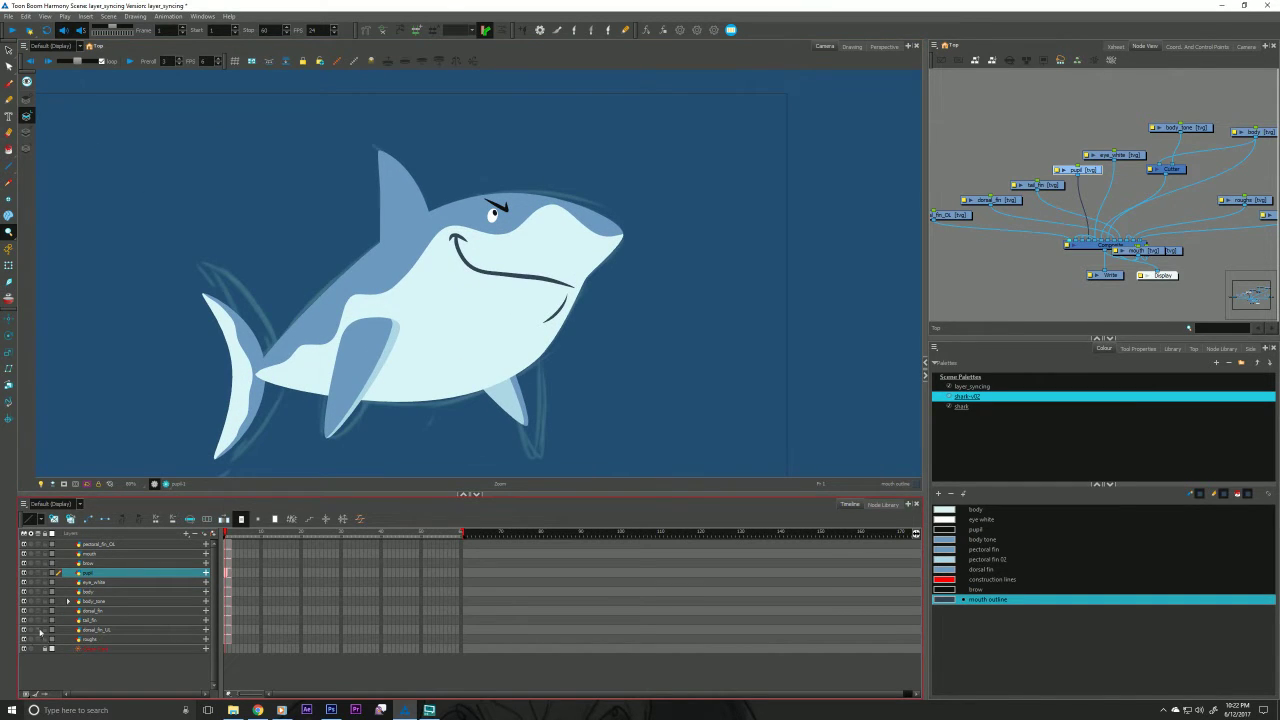
click(42, 484)
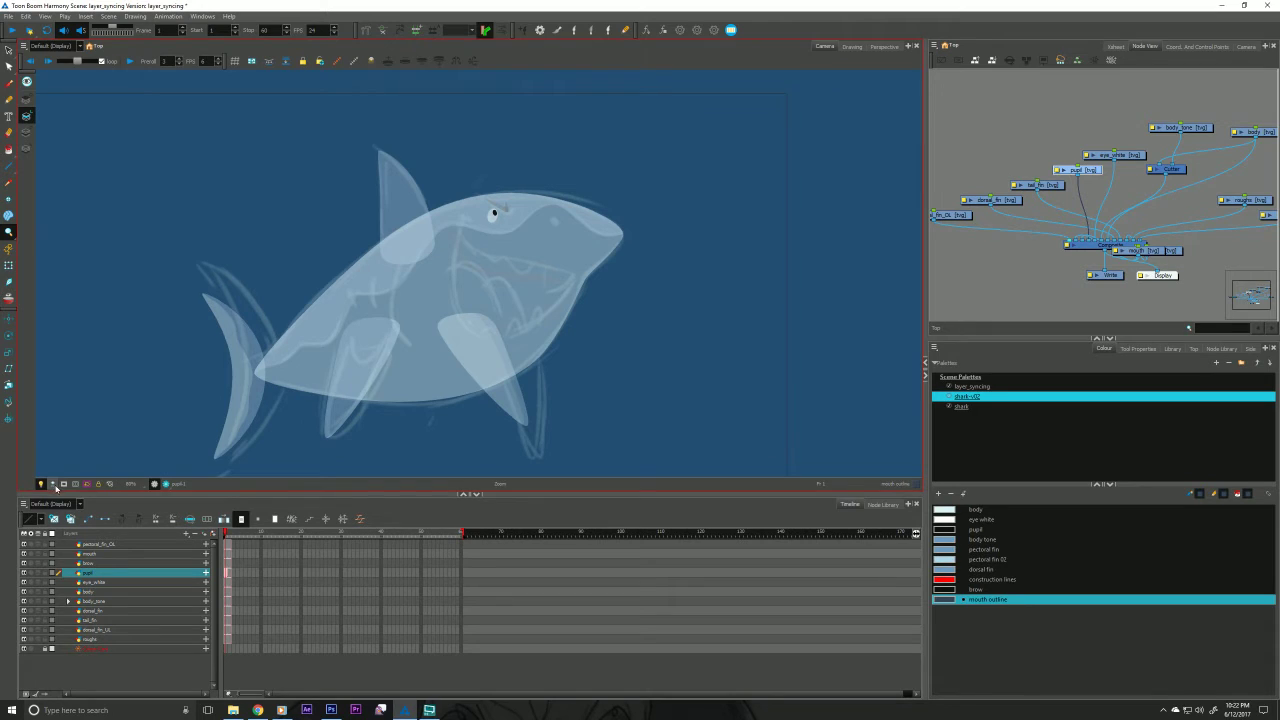
click(54, 485)
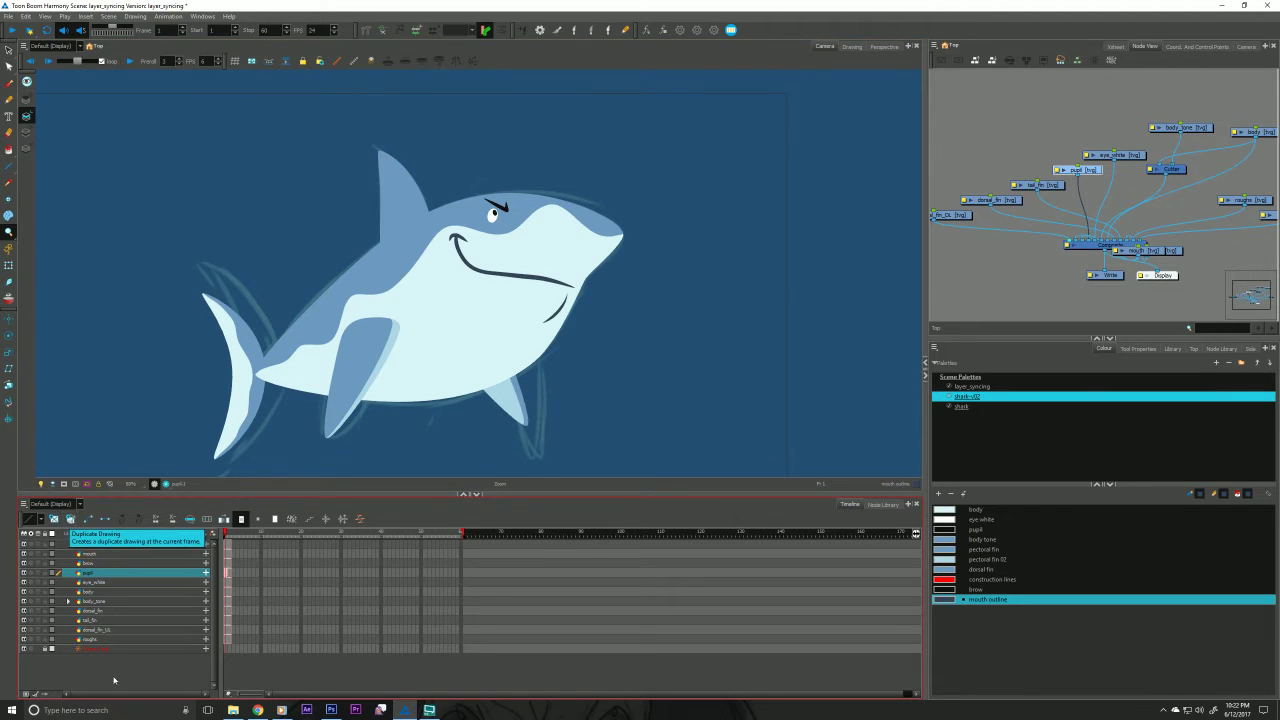
click(24, 649)
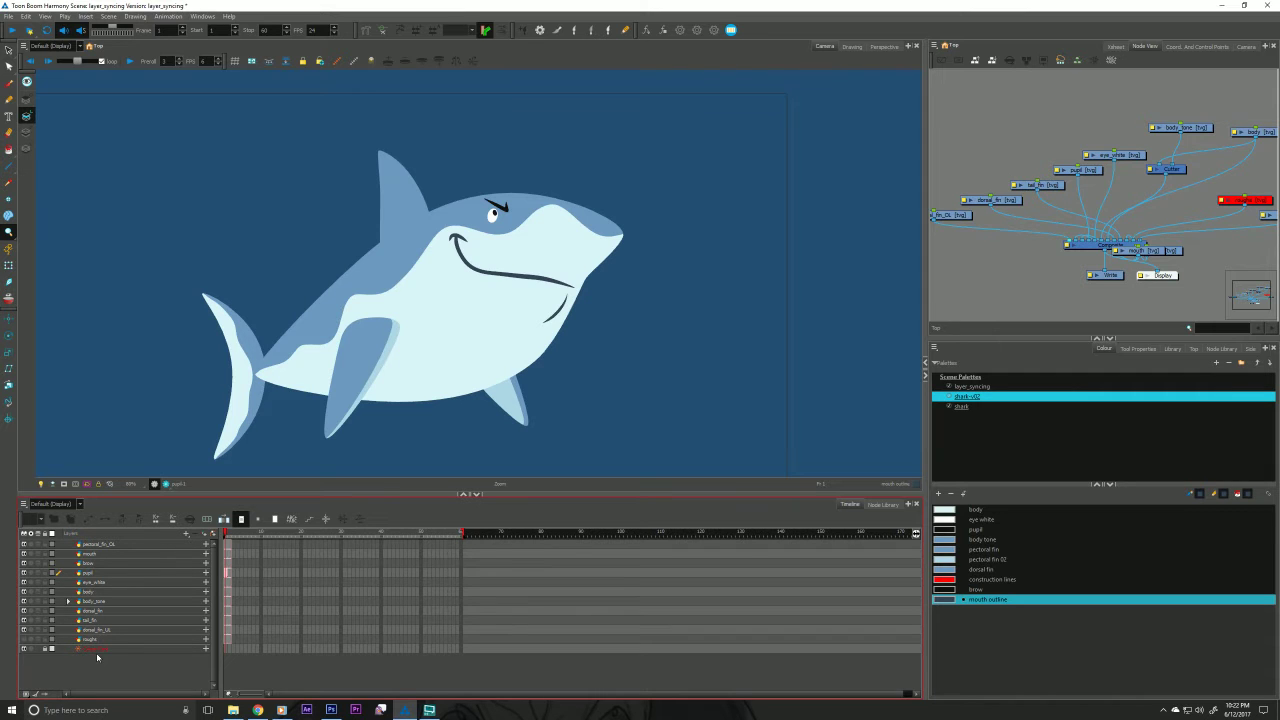
click(257, 710)
click(257, 710)
click(283, 711)
mouse_move(270, 680)
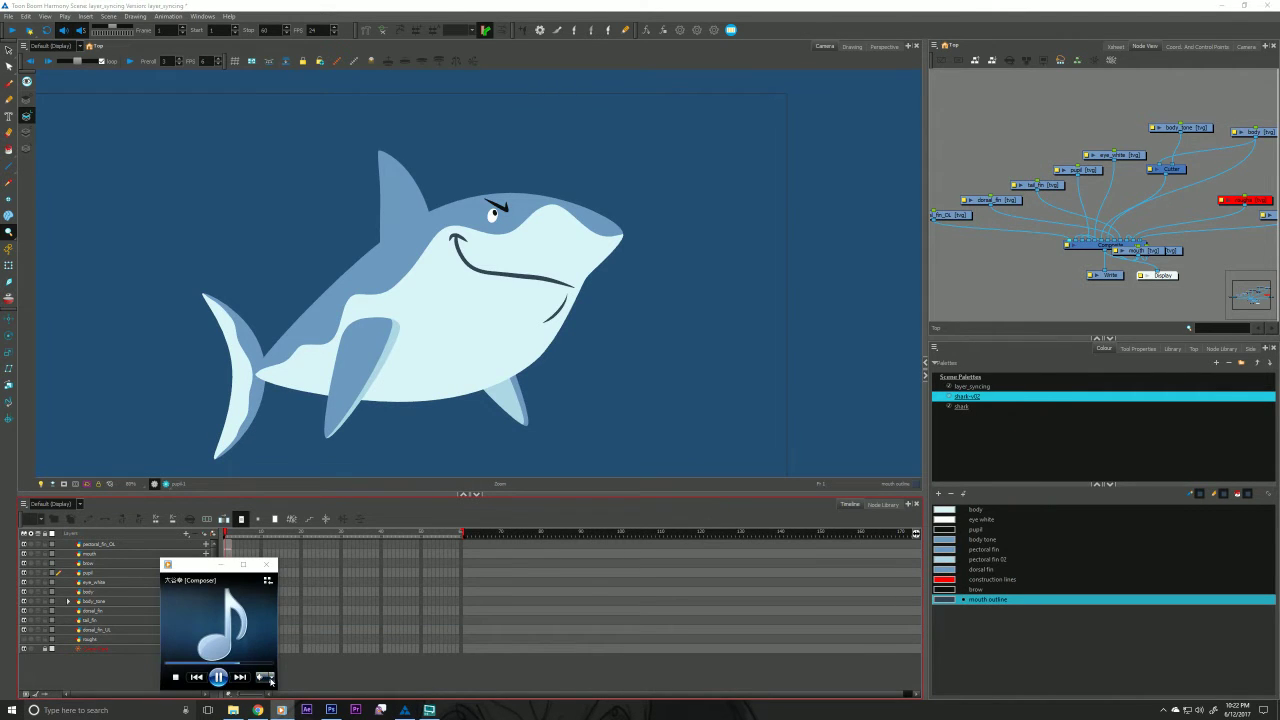
click(270, 681)
click(221, 565)
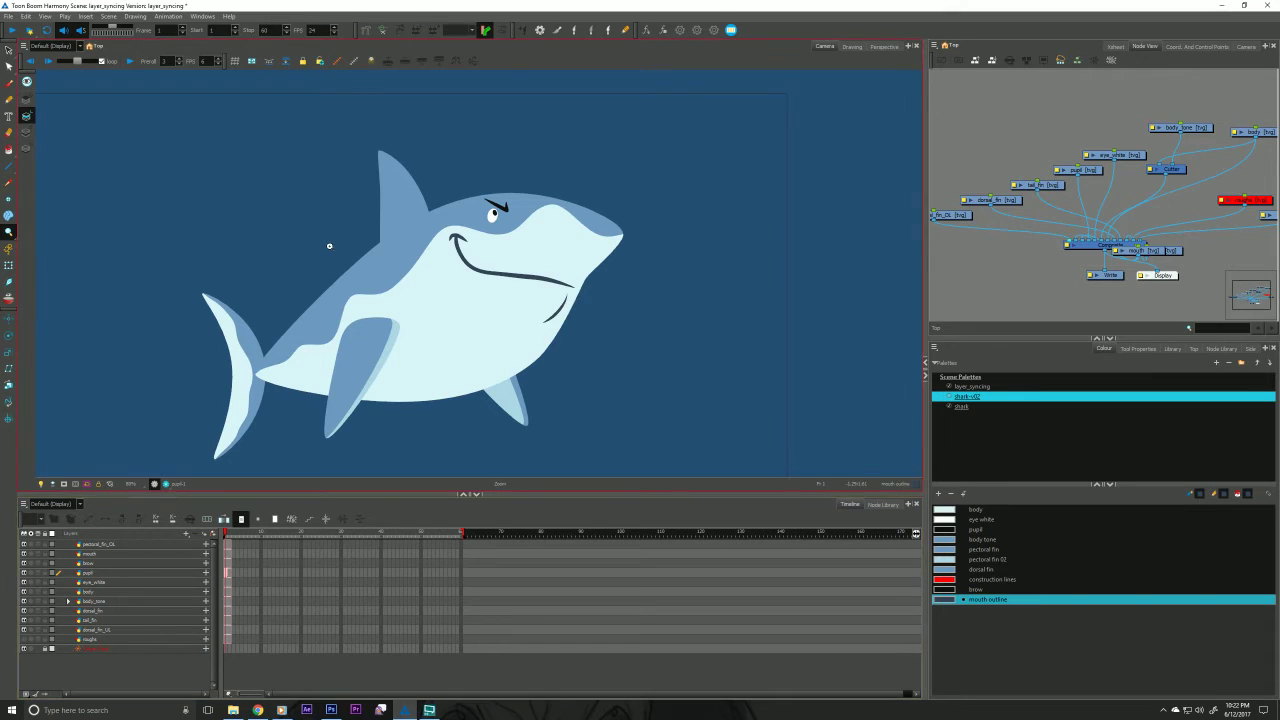
Add a drawing layer named gills above the body layer, and reveal the roughs layer with the light table on.
click(90, 592)
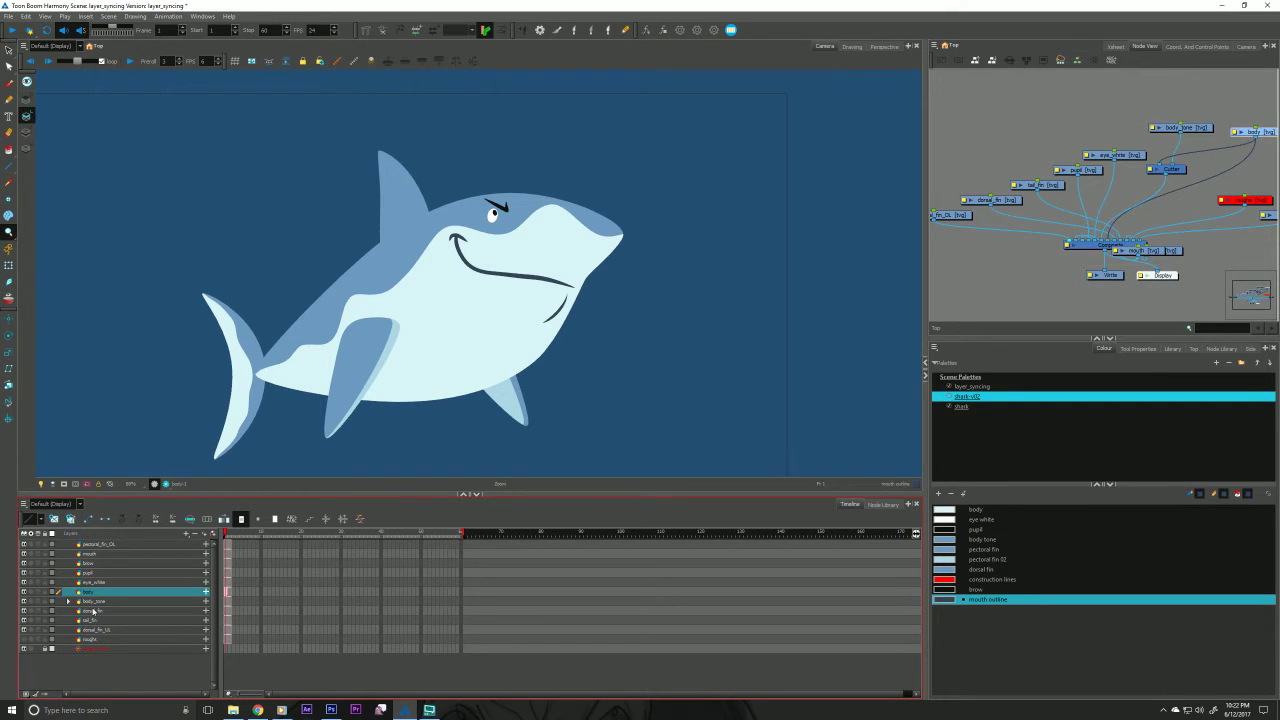
click(207, 536)
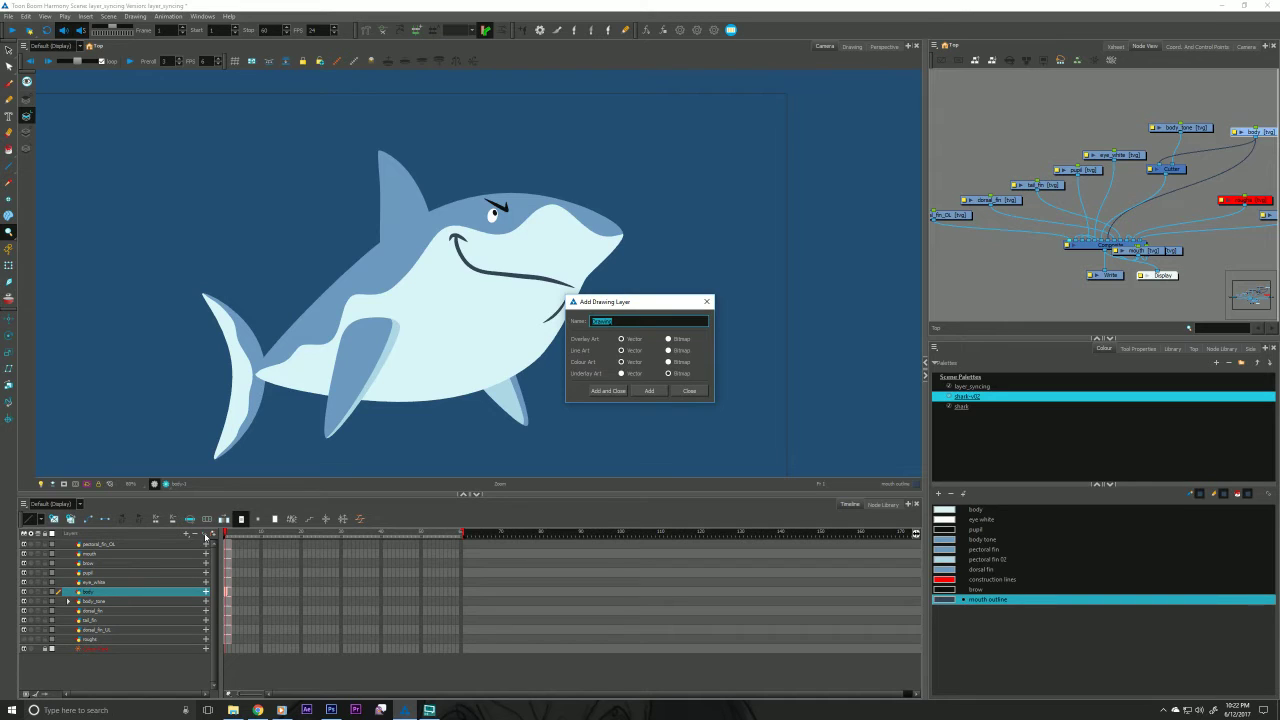
text(gills)
click(608, 390)
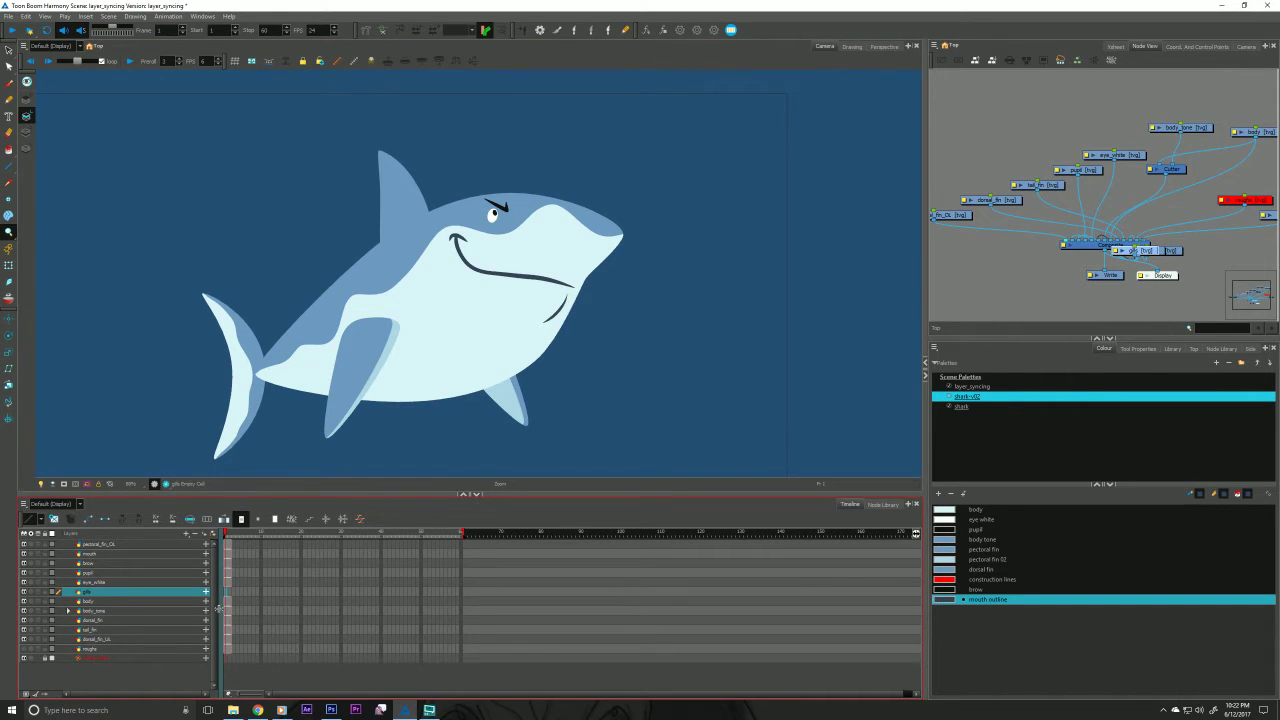
click(41, 484)
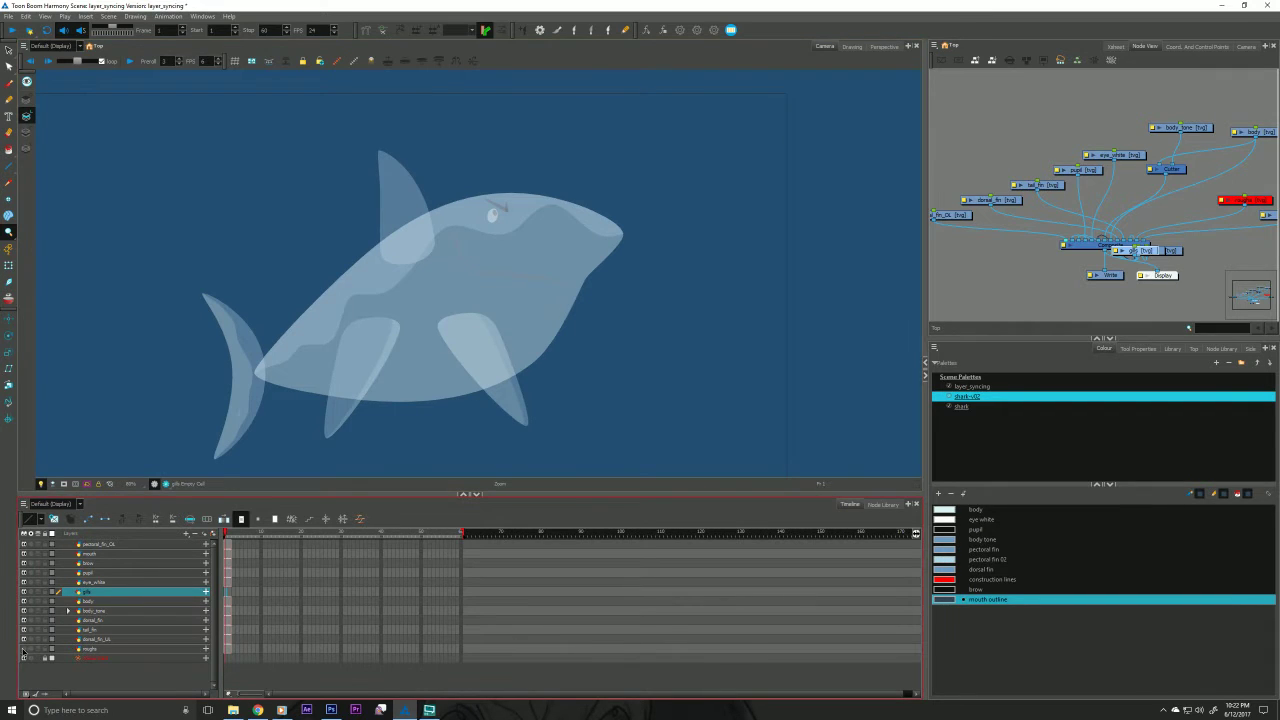
click(24, 650)
Add a swatch named gills to the shark-v02 palette and set its colour to a dark grey-blue.
click(938, 493)
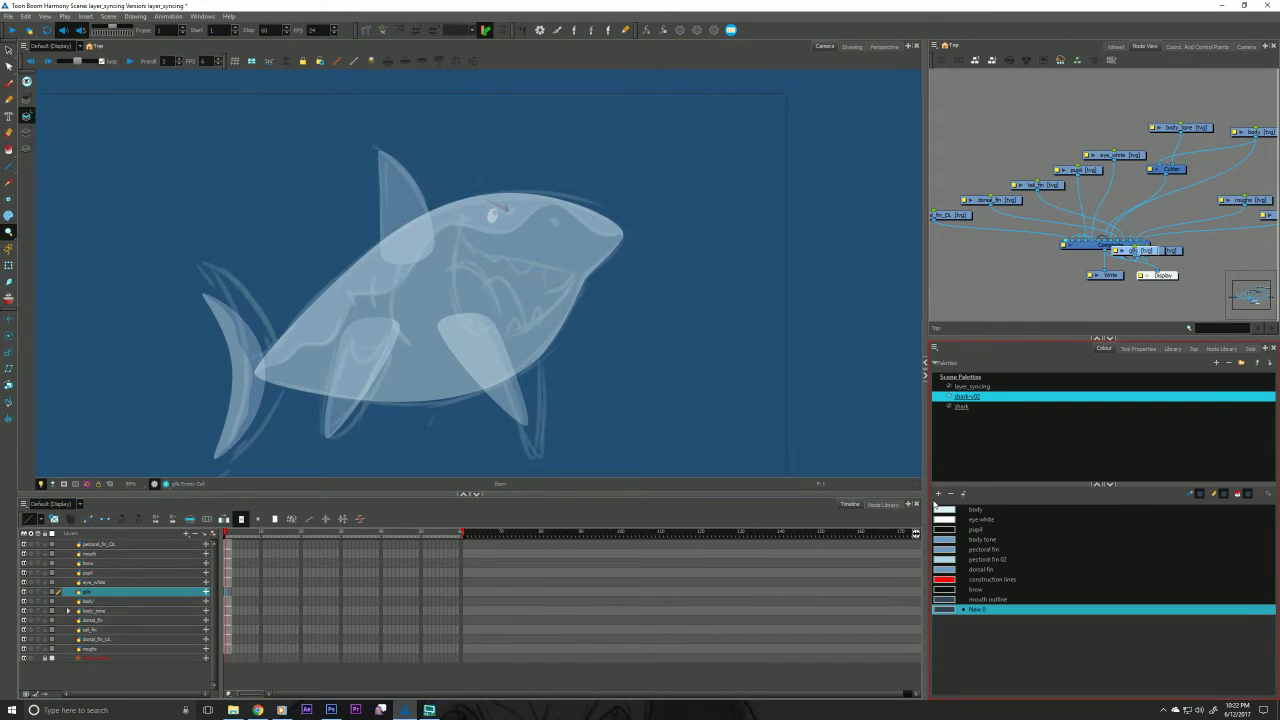
double_click(975, 610)
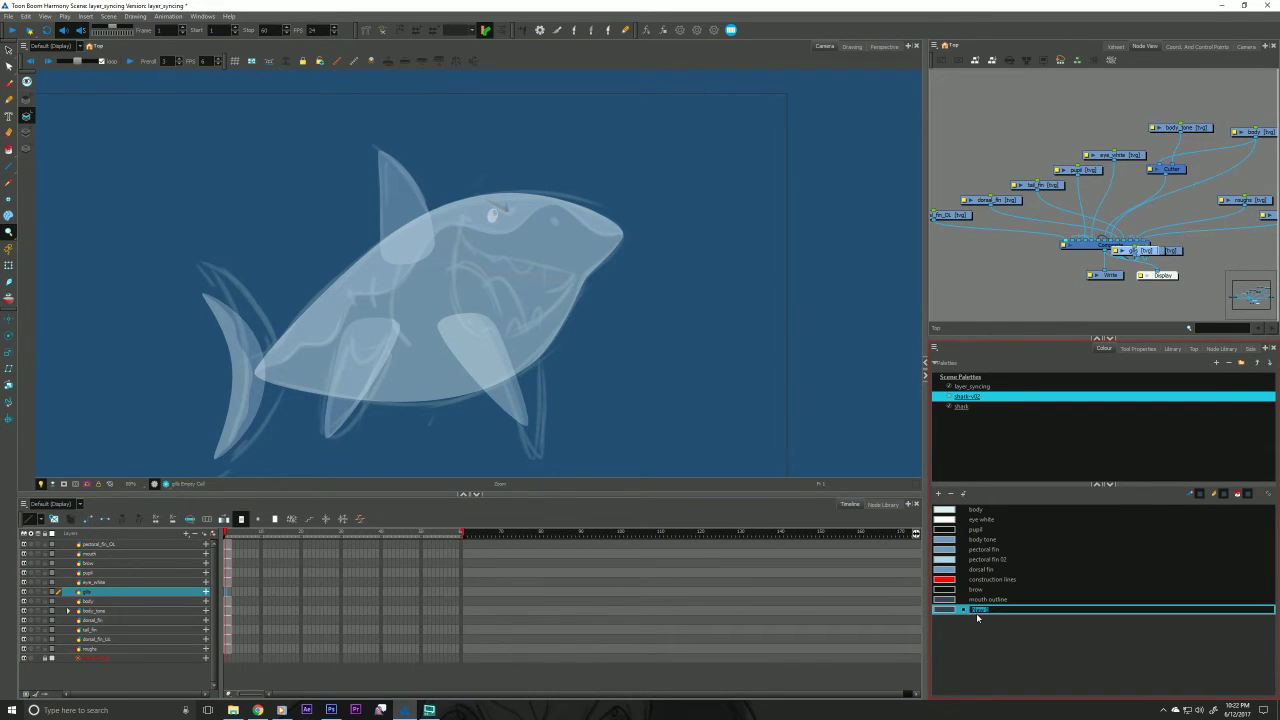
text(gills)
key(Return)
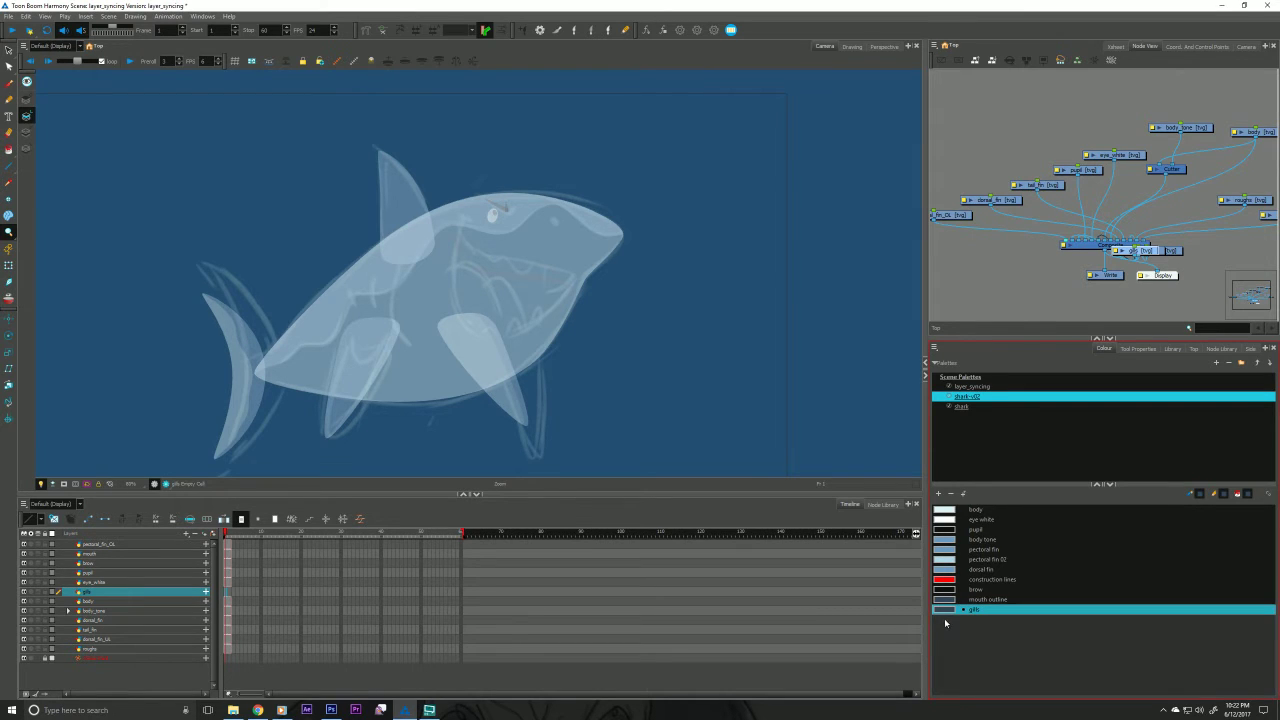
double_click(943, 611)
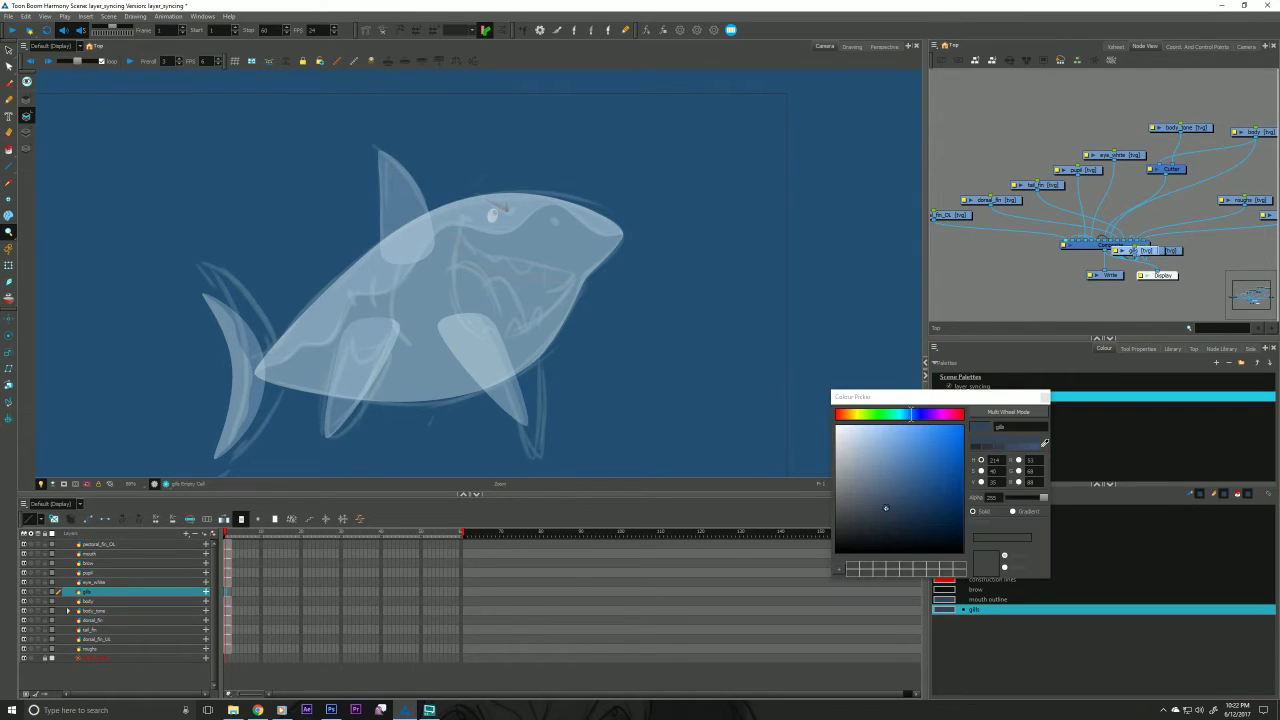
drag(868, 514, 861, 522)
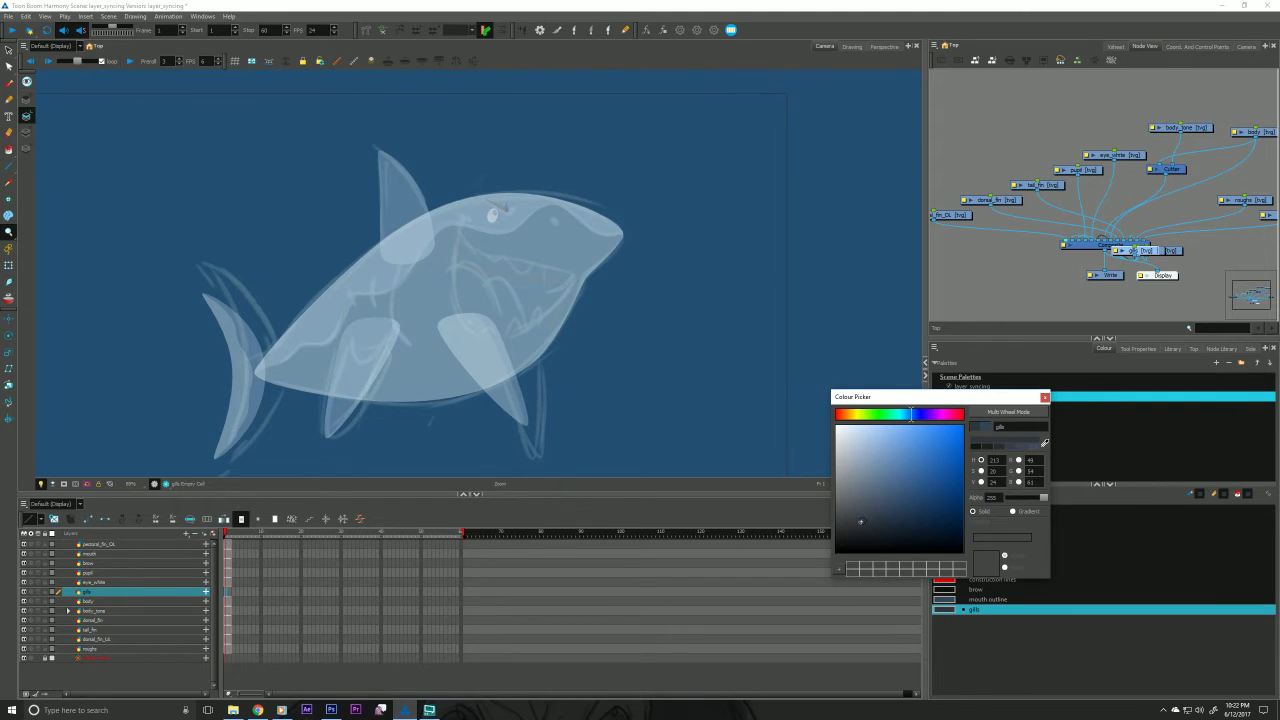
click(1045, 397)
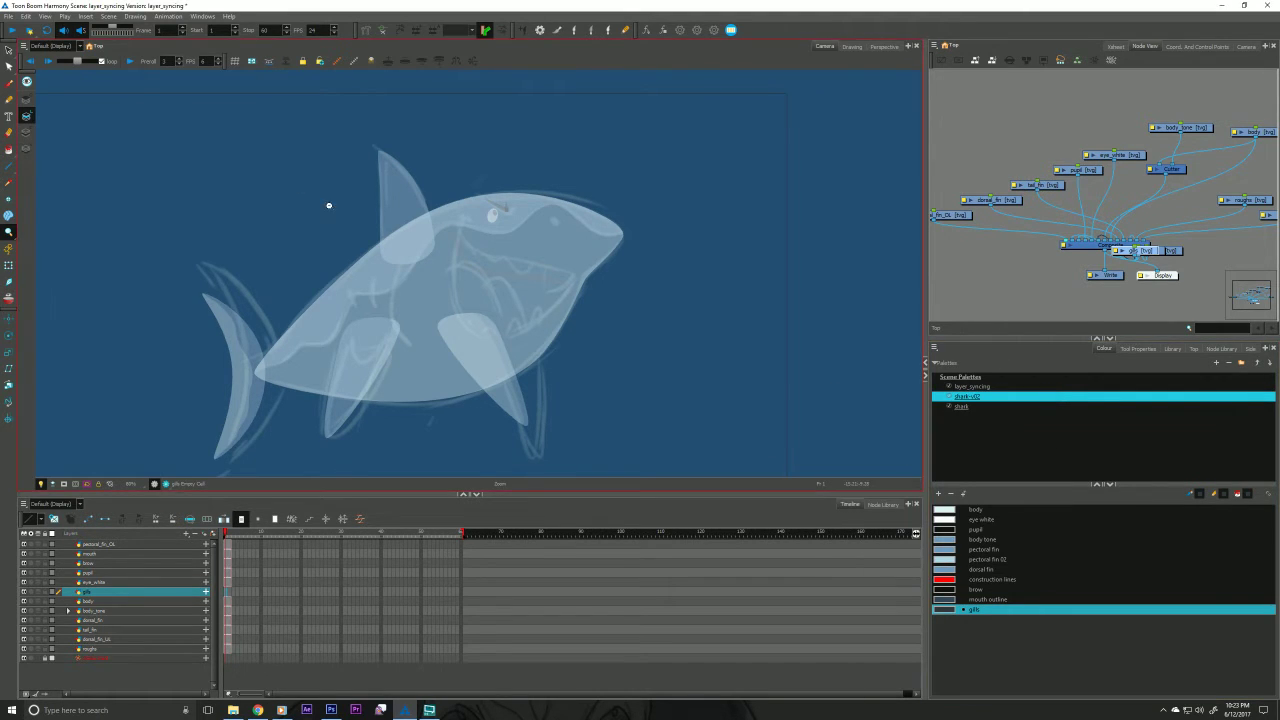
Switch to the Pencil tool, test a gill stroke behind the mouth and undo it, and show the pencil's properties.
scroll(373, 290, up, 2)
scroll(340, 285, up, 2)
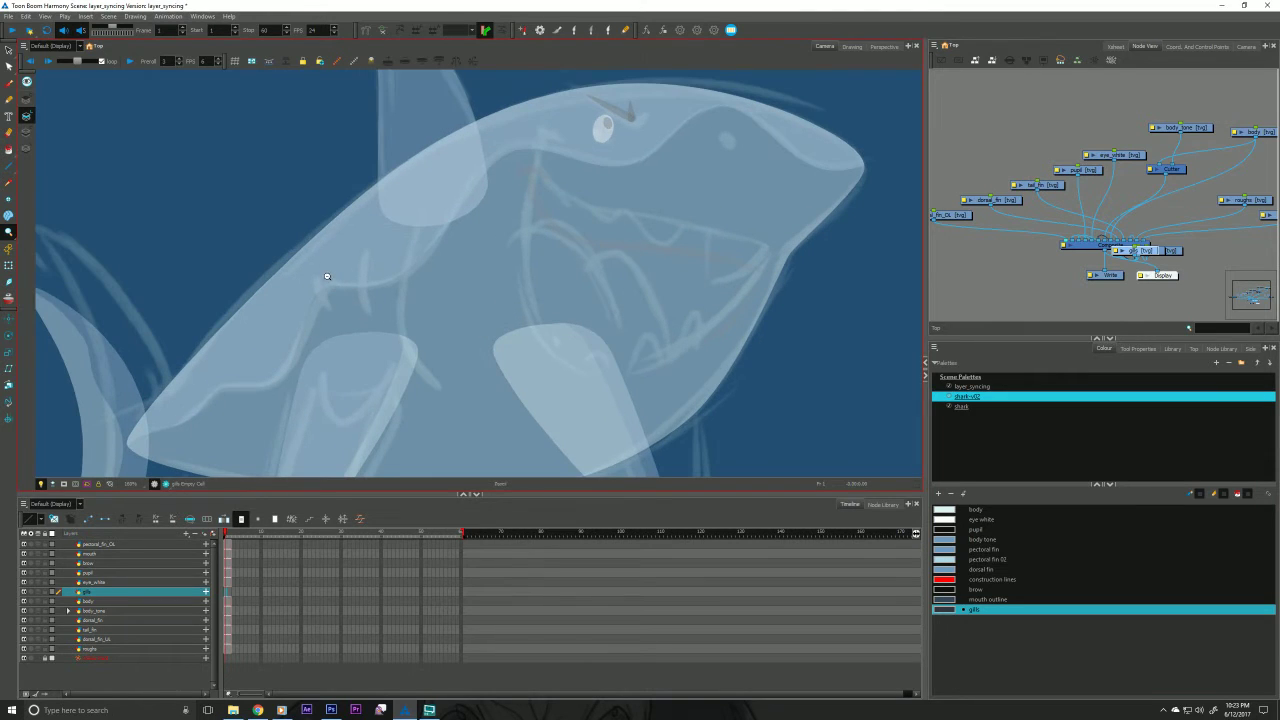
key(alt+/)
drag(477, 180, 438, 362)
key(ctrl+z)
click(1138, 349)
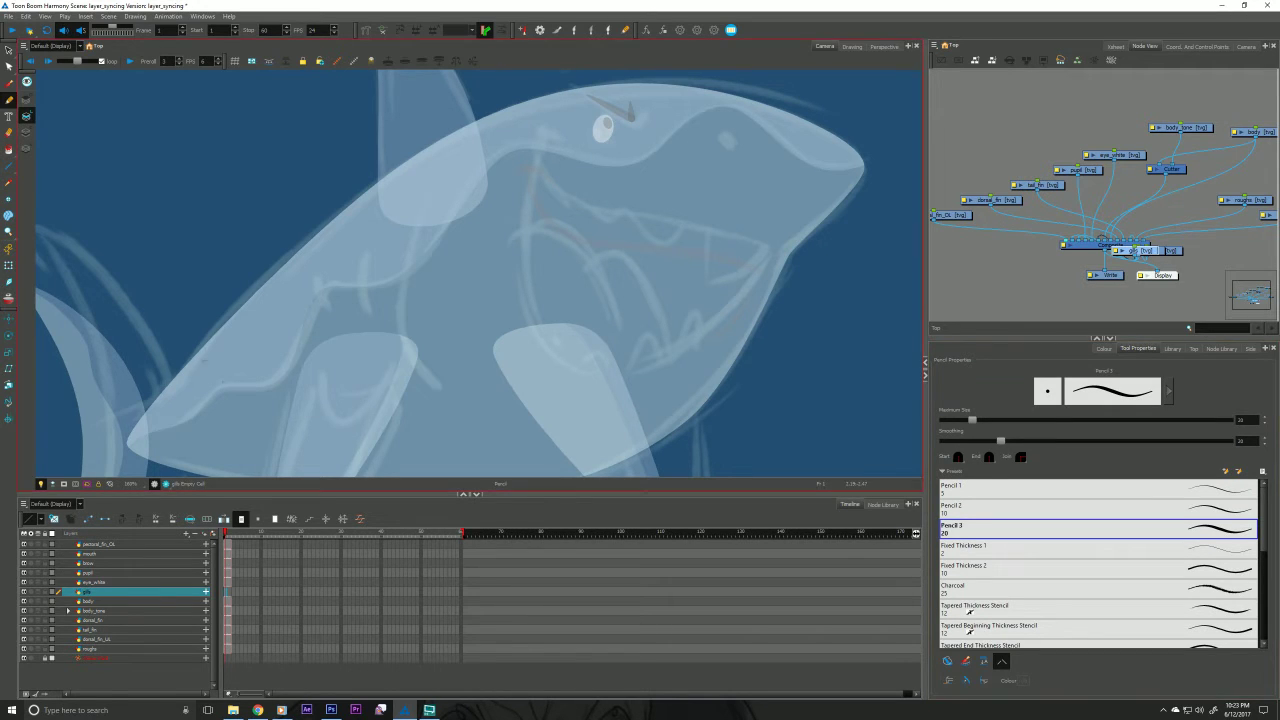
drag(320, 225, 302, 192)
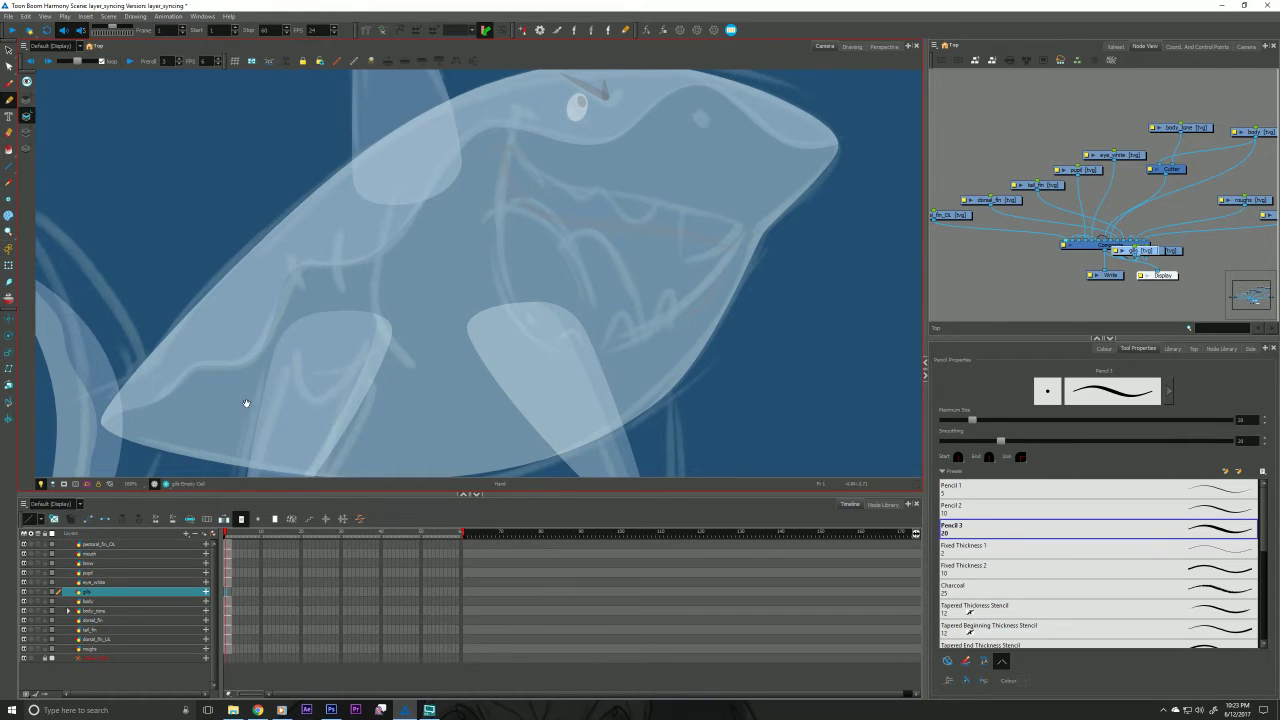
mouse_move(246, 403)
mouse_down()
mouse_move(254, 326)
mouse_move(246, 354)
mouse_move(248, 343)
mouse_up()
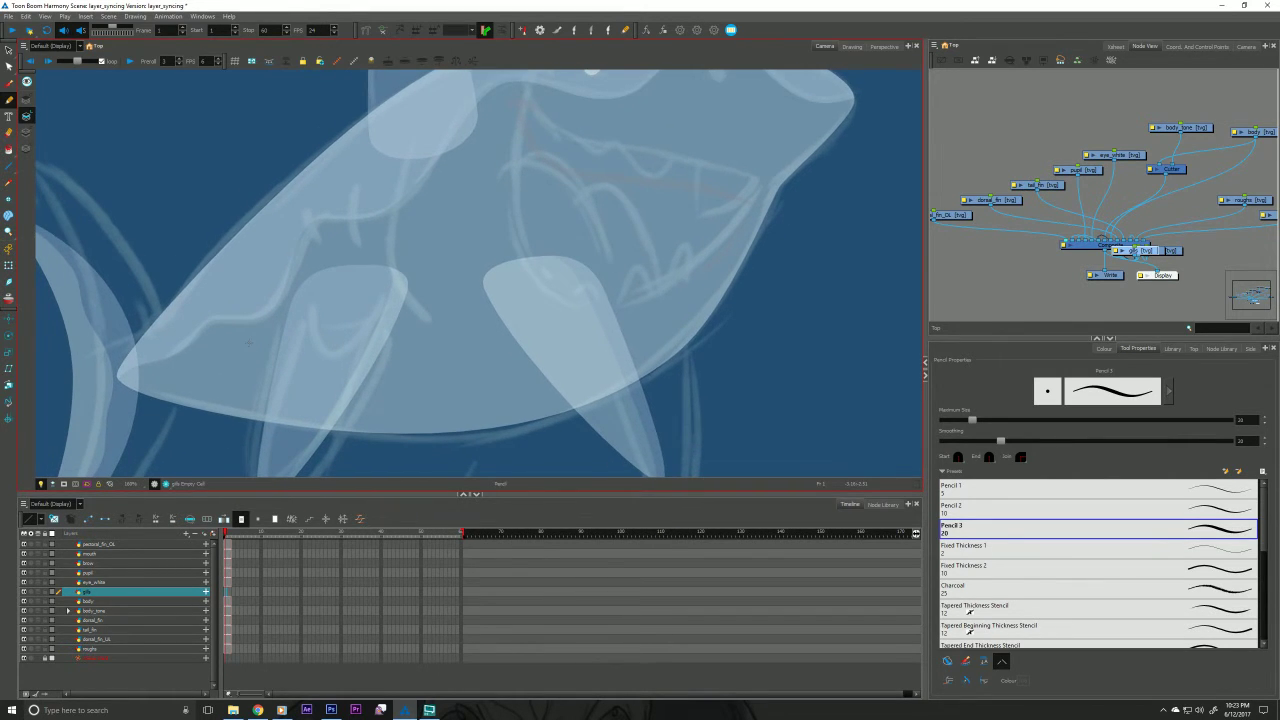
Search Google Images for shark in Chrome, enlarge the side-view Wikipedia photo as gill reference, and return to Harmony.
click(257, 710)
click(432, 158)
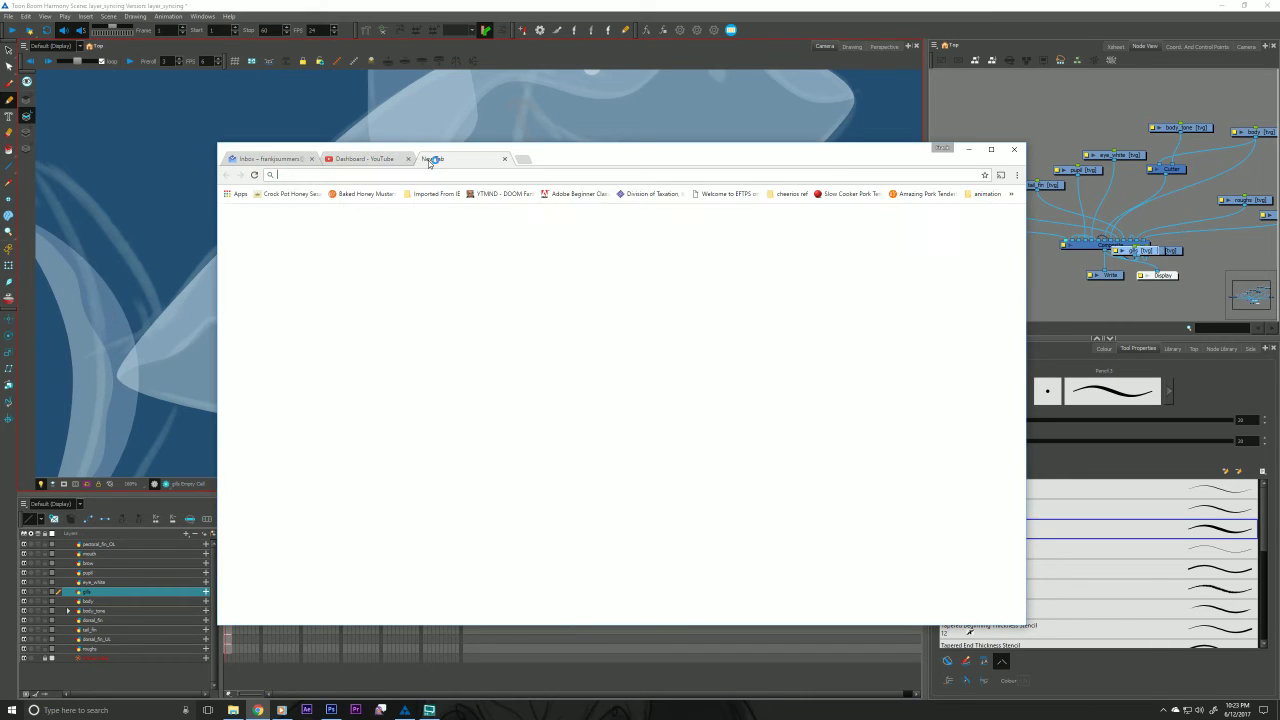
text(shark)
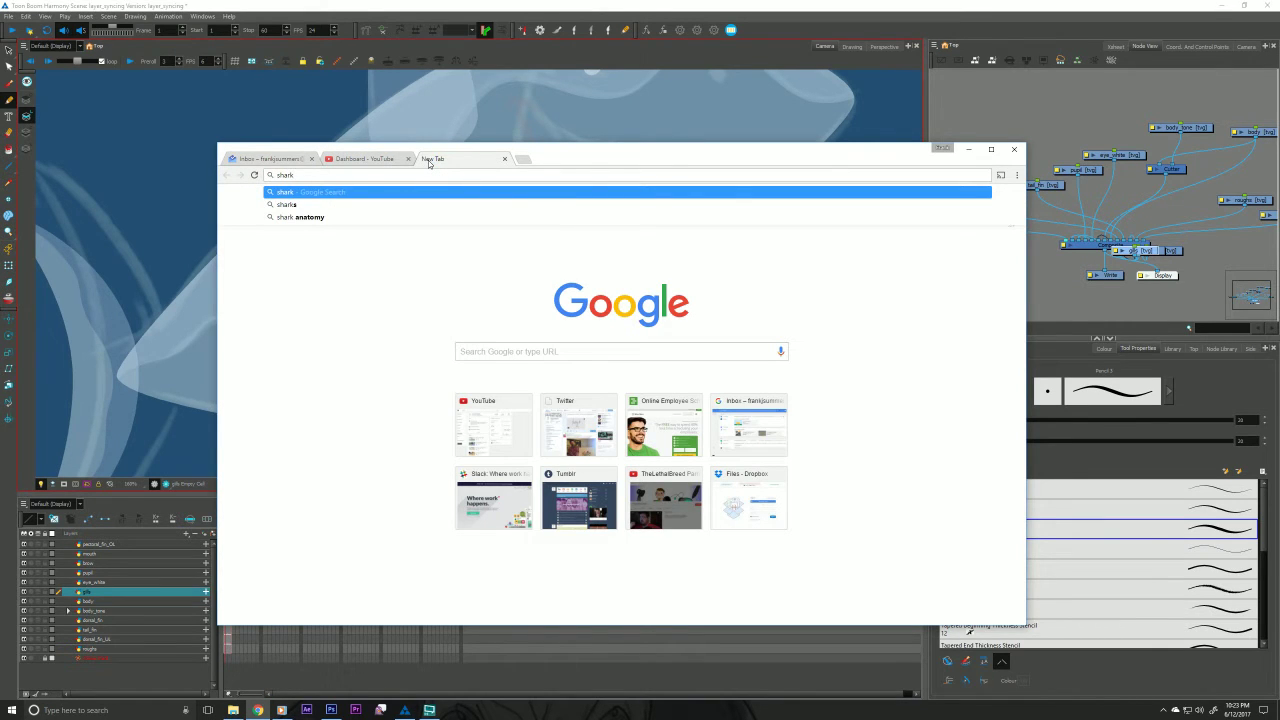
key(Return)
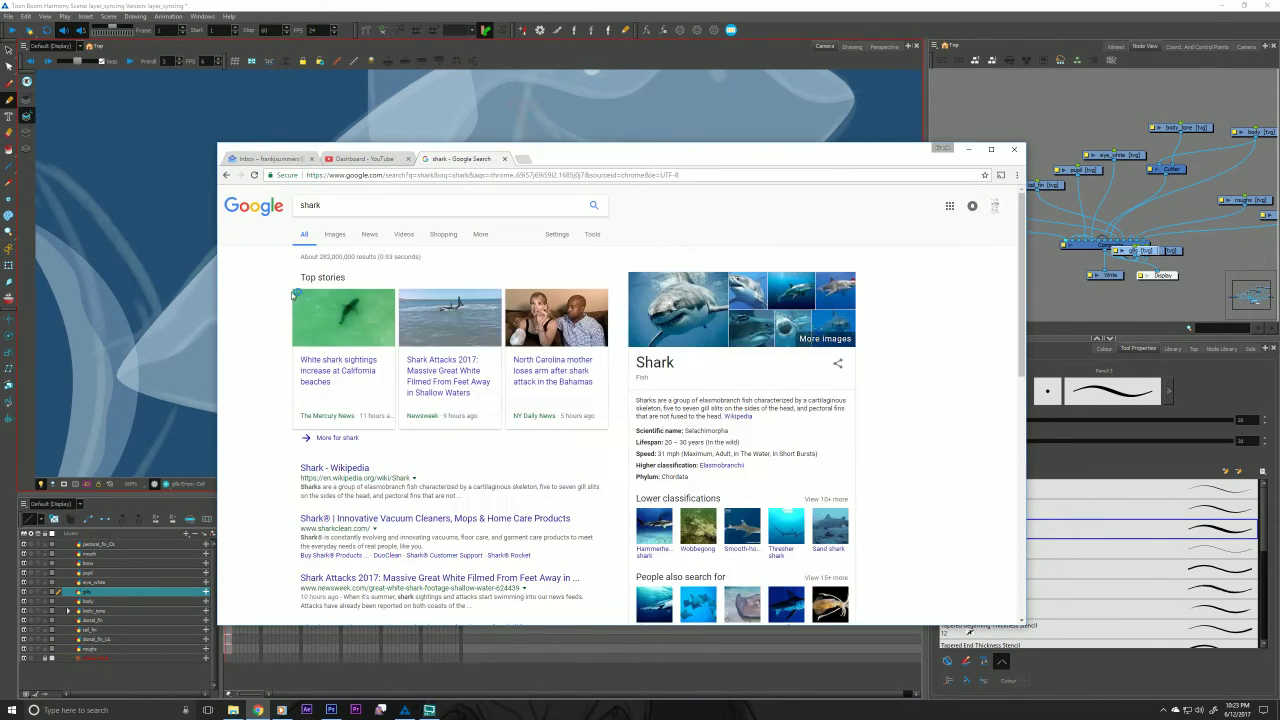
click(334, 234)
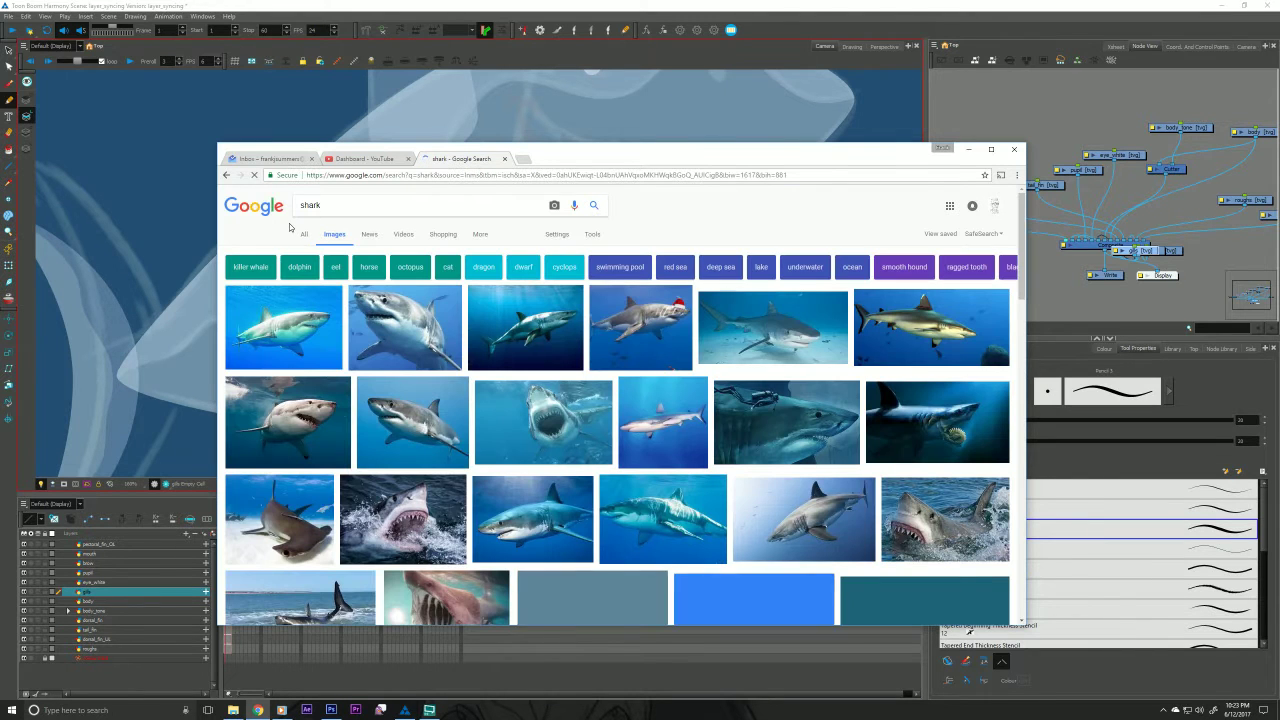
click(649, 434)
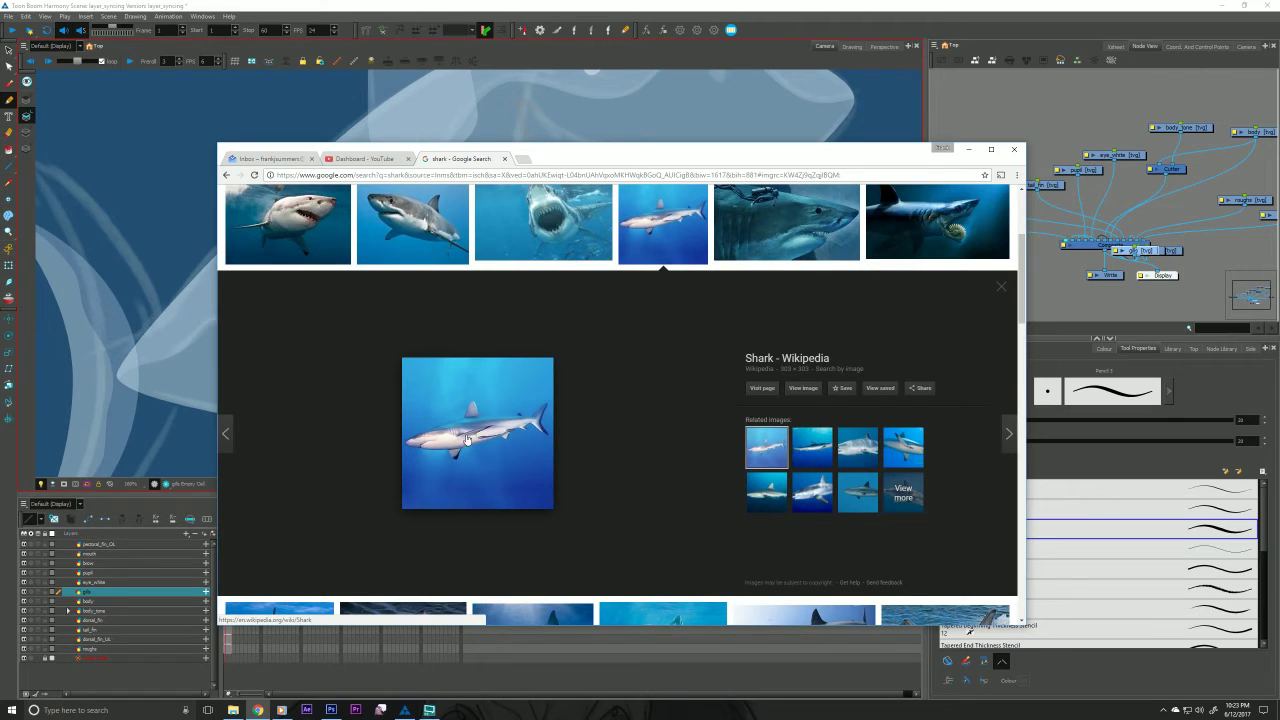
click(1050, 277)
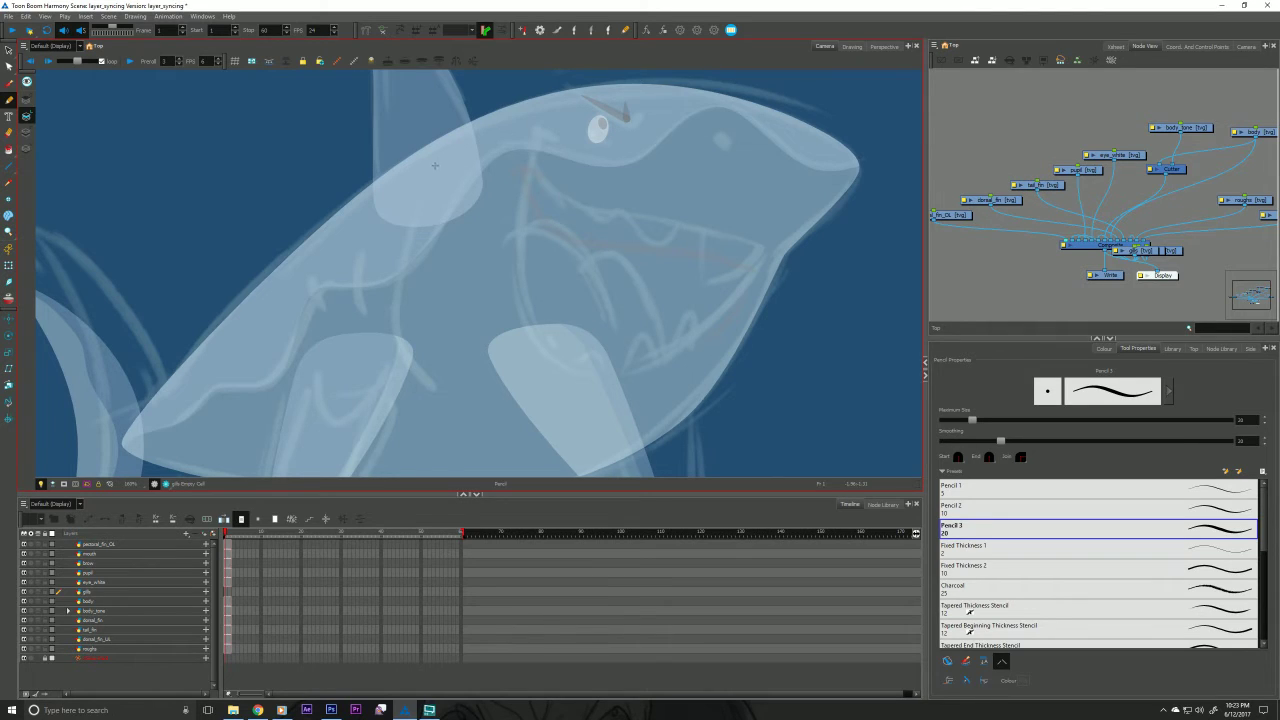
mouse_move(426, 190)
mouse_down()
mouse_move(400, 288)
mouse_move(440, 360)
mouse_up()
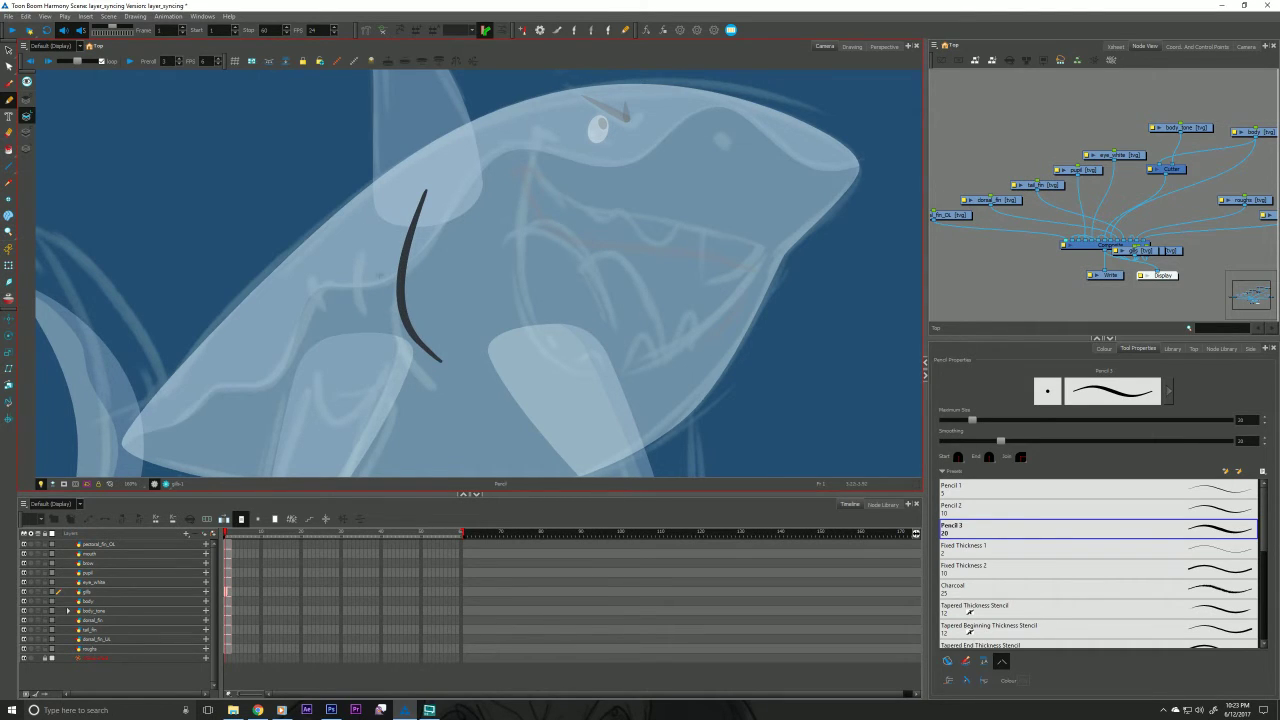
mouse_move(380, 234)
mouse_down()
mouse_move(363, 294)
mouse_move(380, 326)
mouse_up()
key(ctrl+z)
key(ctrl+z)
key(ctrl+z)
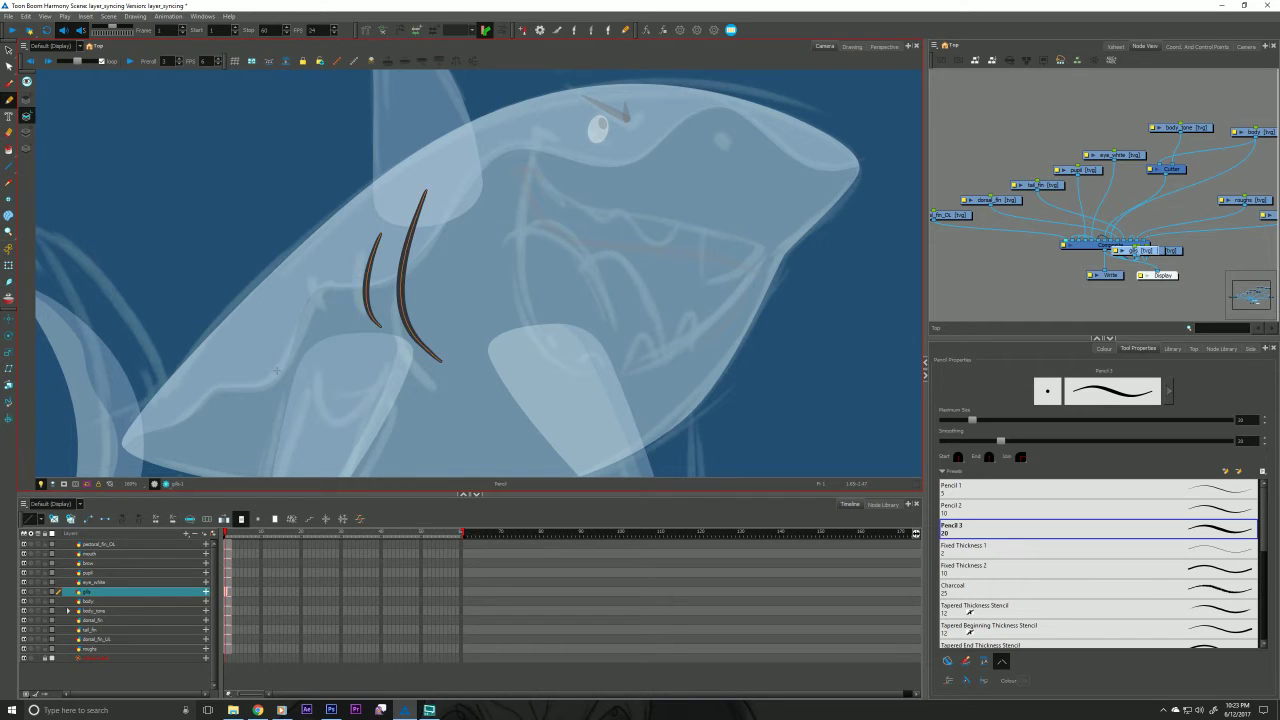
mouse_move(418, 202)
mouse_down()
mouse_move(389, 314)
mouse_move(425, 390)
mouse_up()
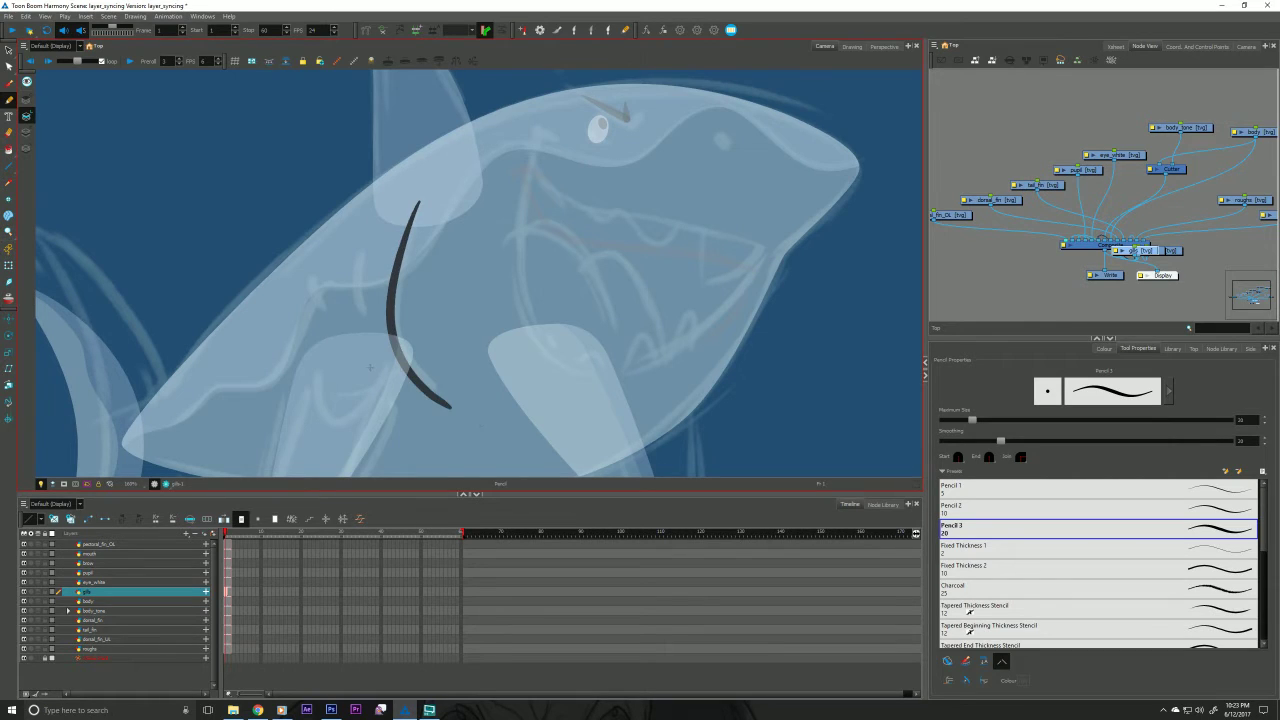
key(ctrl+z)
Draw three curved gill strokes with the Pencil 3 preset behind the mouth, the rearmost one much shorter.
mouse_move(417, 203)
mouse_down()
mouse_move(394, 317)
mouse_move(440, 391)
mouse_up()
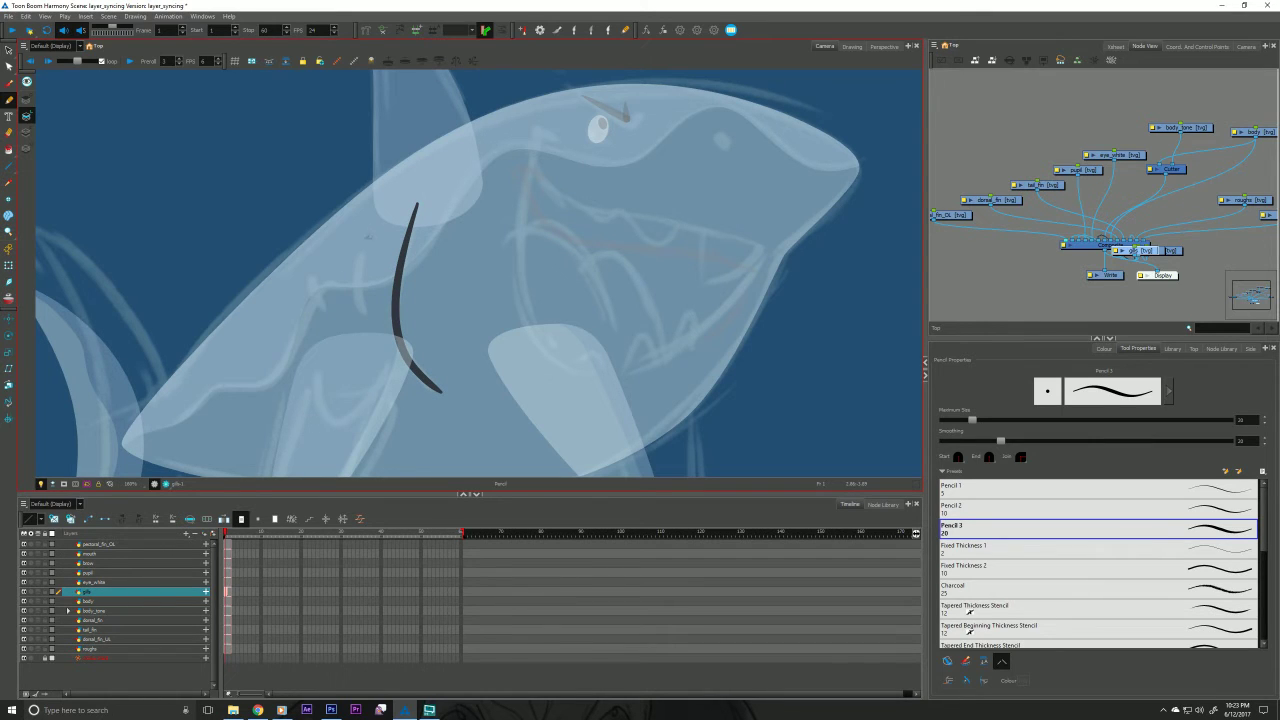
mouse_move(363, 253)
mouse_down()
mouse_move(353, 323)
mouse_move(375, 375)
mouse_up()
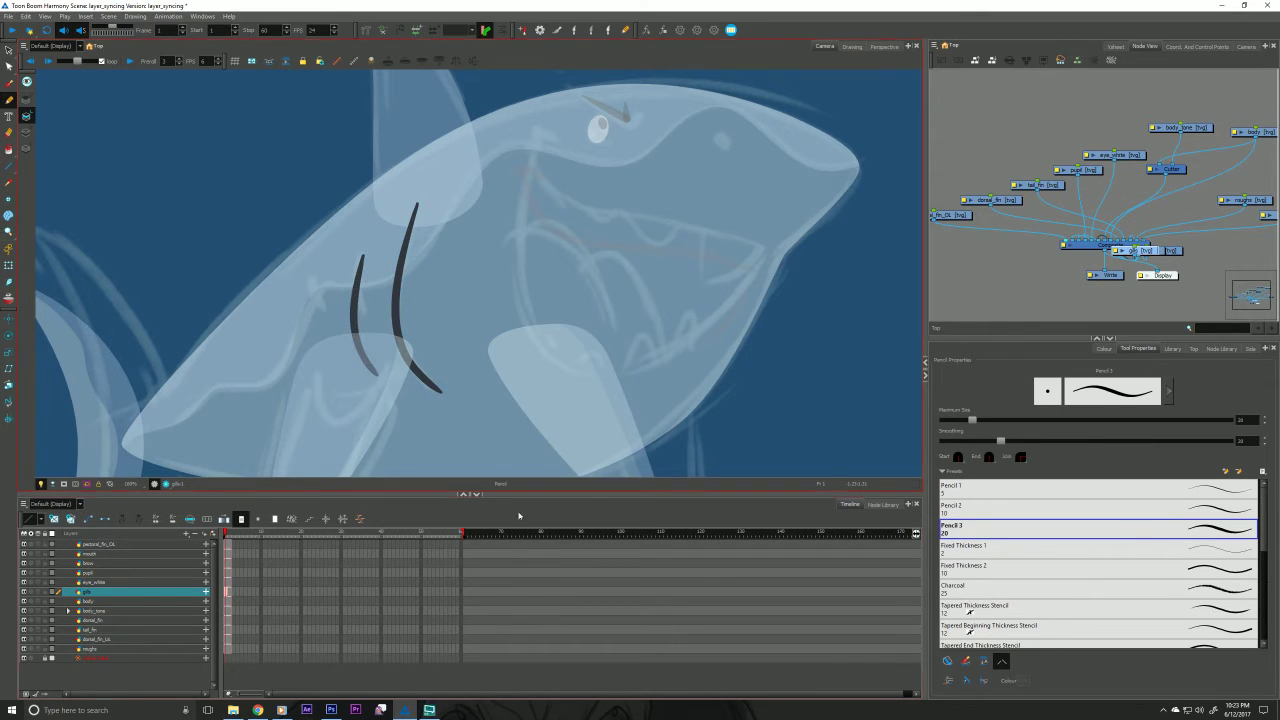
key(ctrl+z)
mouse_move(367, 249)
mouse_down()
mouse_move(349, 347)
mouse_move(378, 402)
mouse_up()
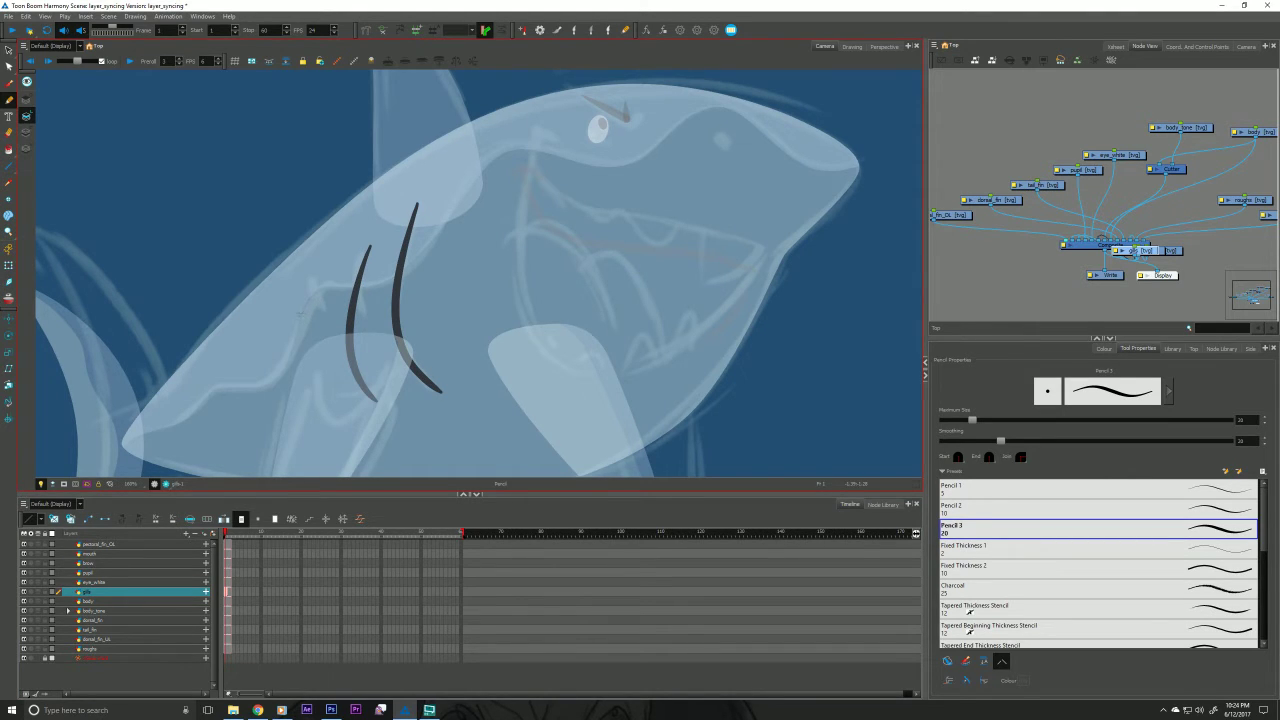
drag(312, 308, 303, 362)
drag(232, 415, 238, 354)
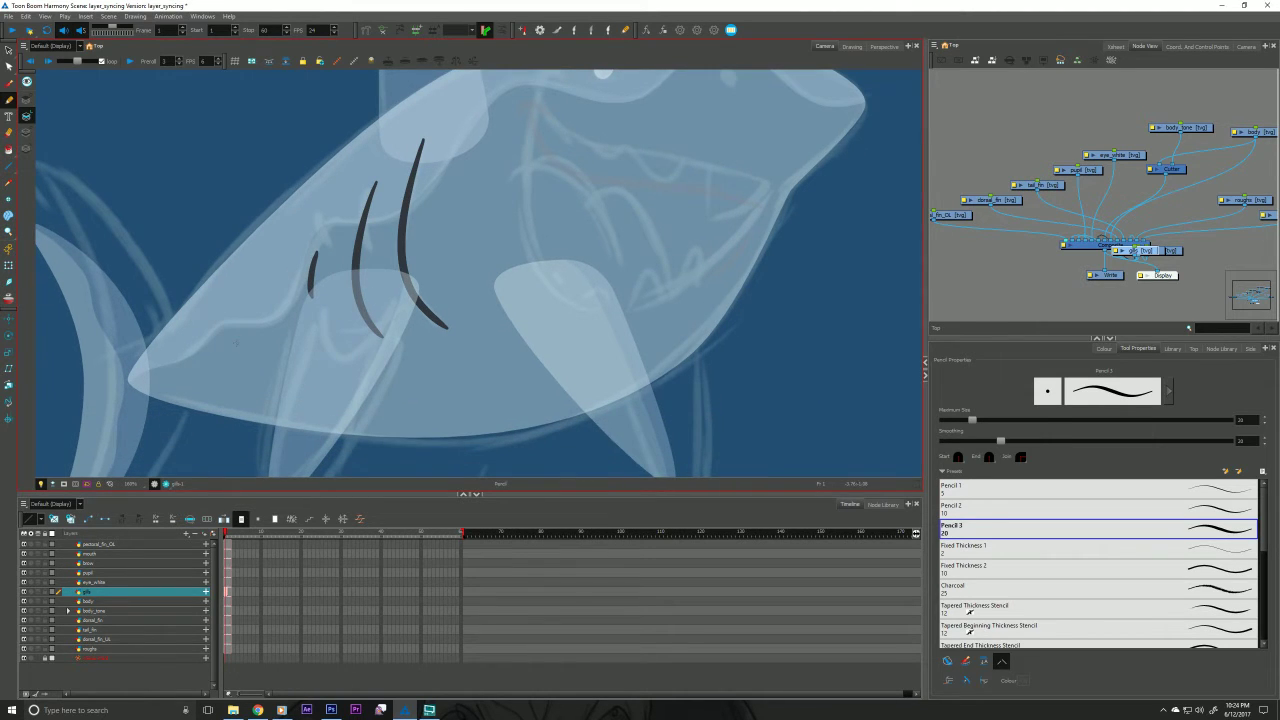
Go through the tone and fin layers and select the pectoral_fin_OL layer.
click(107, 611)
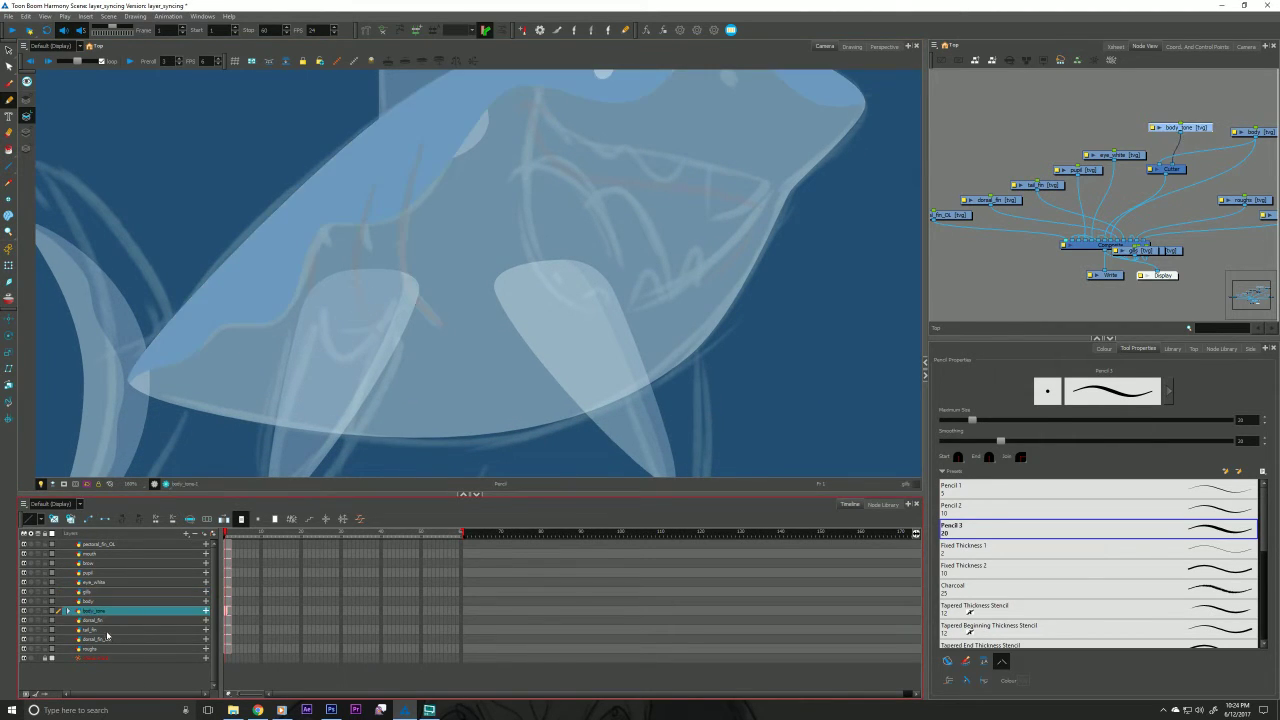
click(106, 622)
click(110, 630)
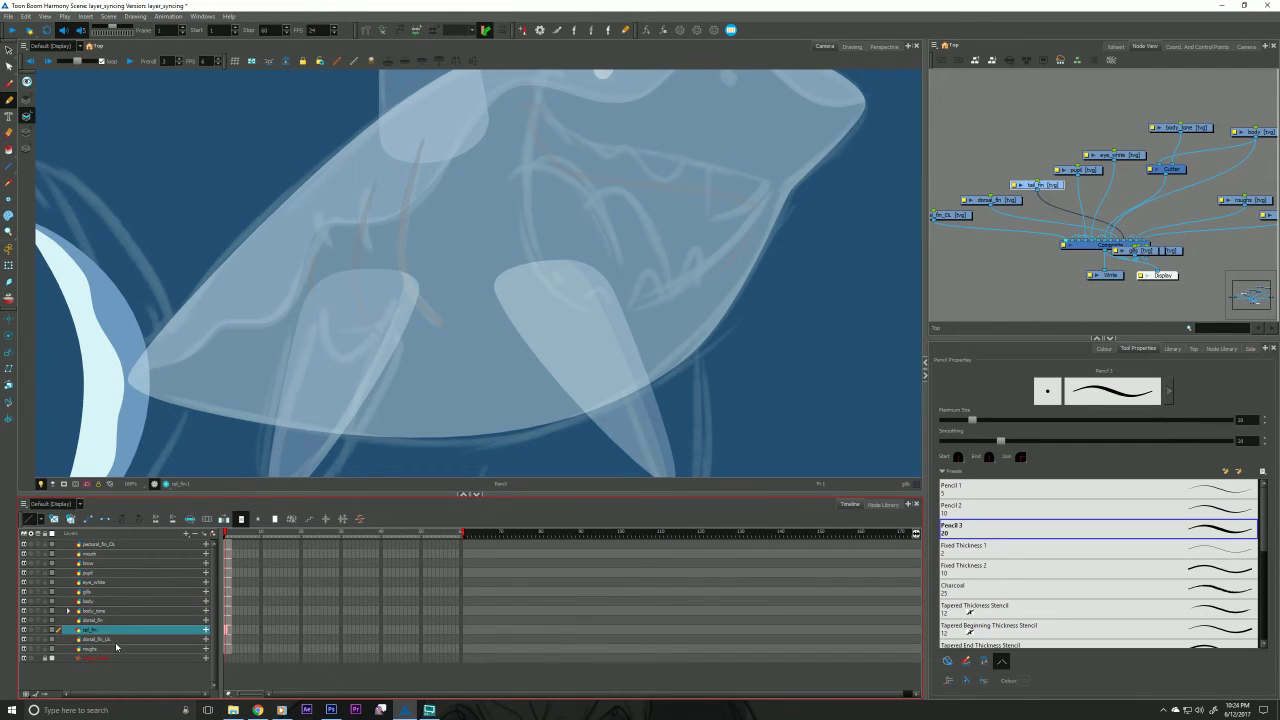
click(104, 545)
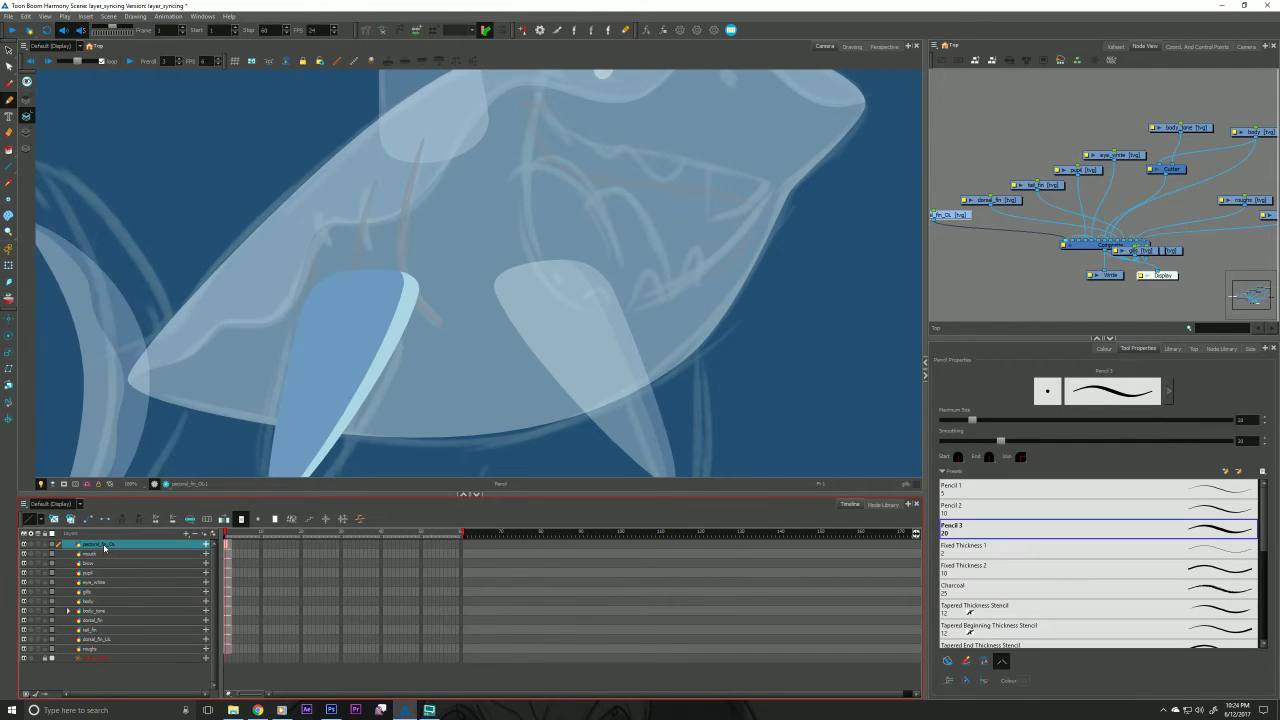
Reorder the node network with the vertical spacing set to 20.
scroll(286, 360, right, 2)
click(1119, 280)
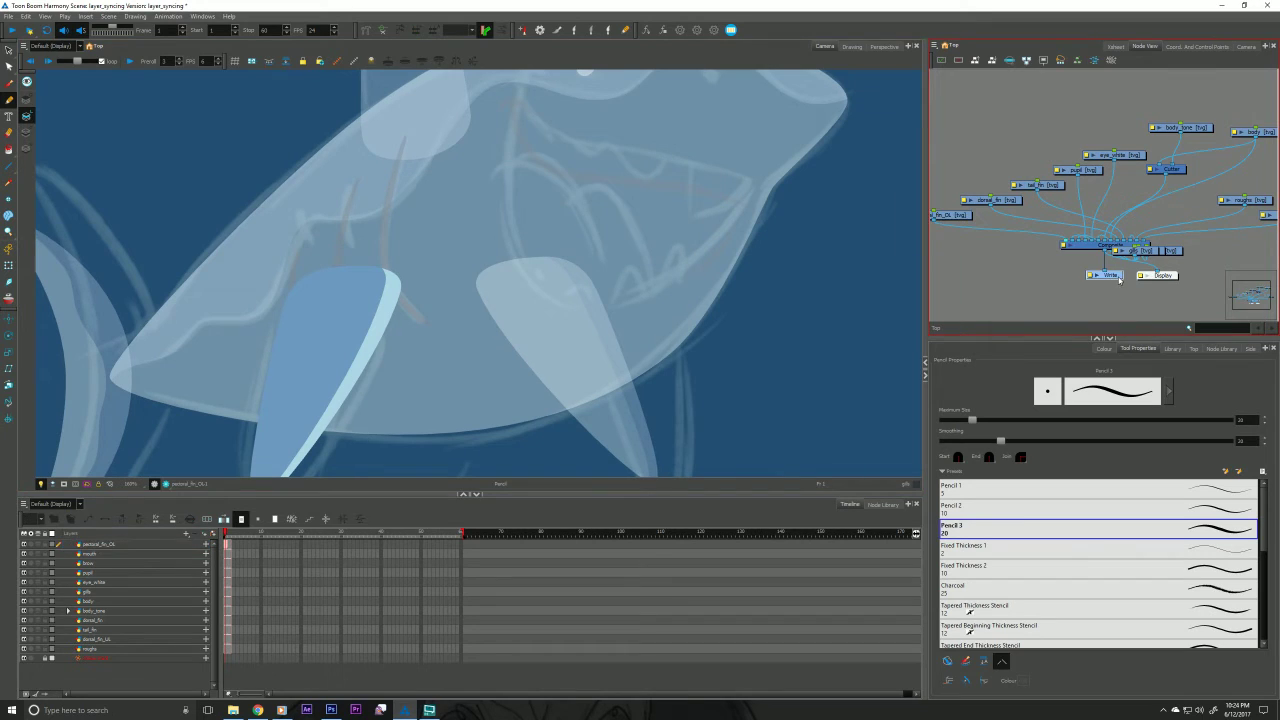
click(976, 60)
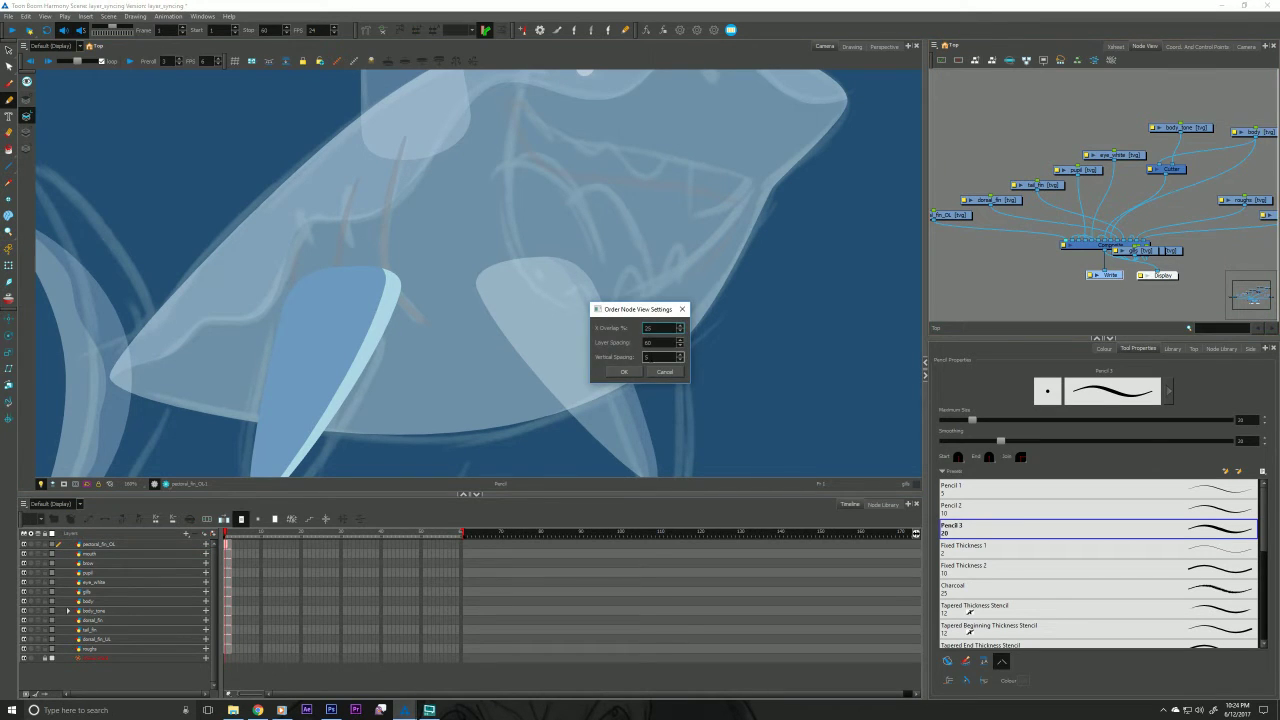
key(Tab)
key(Tab)
text(20)
click(624, 371)
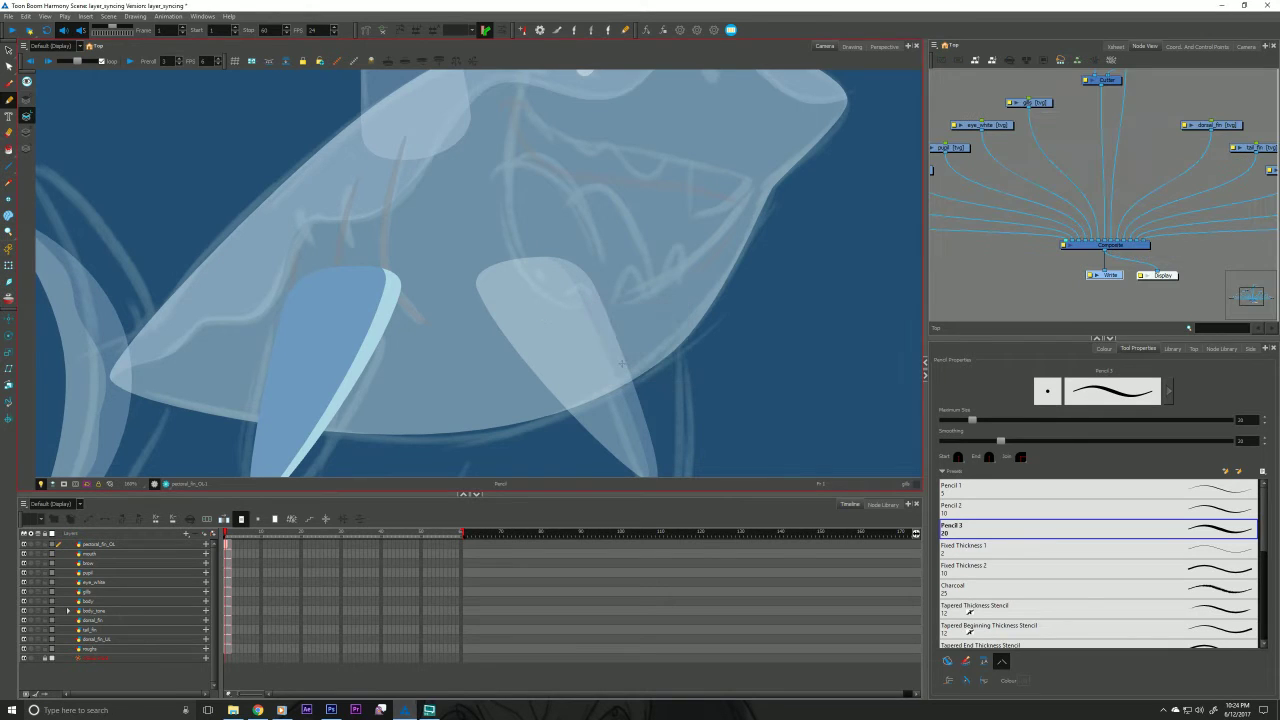
Insert a Cutter node from the Favorites nodes into the connection between the pectoral_fin_OL drawing and the composite.
drag(1034, 257, 1104, 303)
drag(1018, 79, 1000, 106)
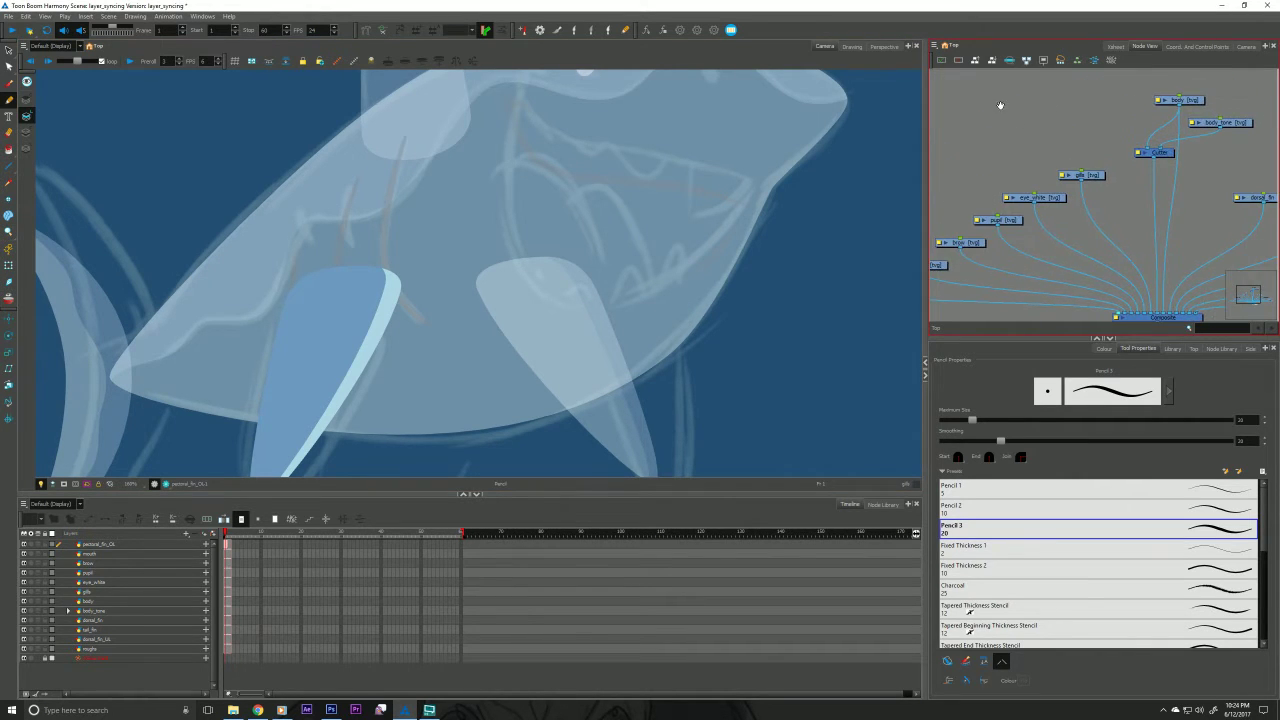
drag(979, 167, 1140, 111)
drag(1035, 235, 993, 212)
drag(1168, 271, 1199, 287)
drag(1050, 150, 1044, 151)
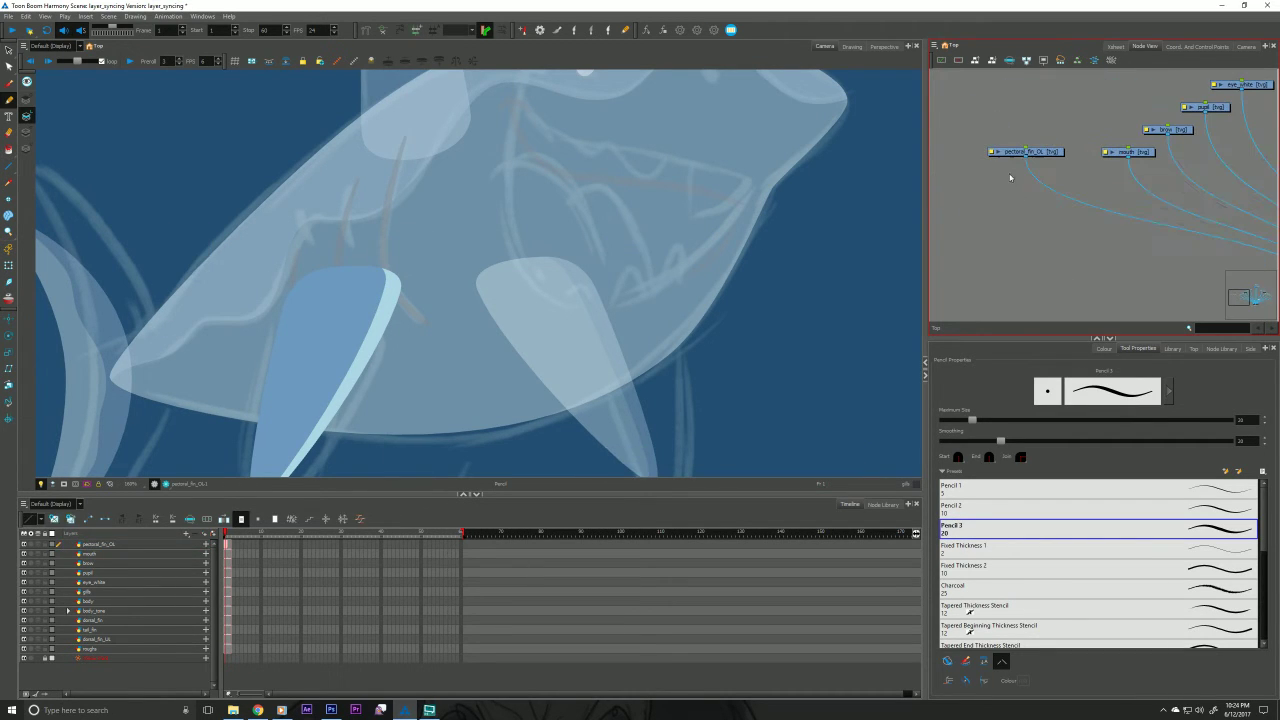
click(1222, 360)
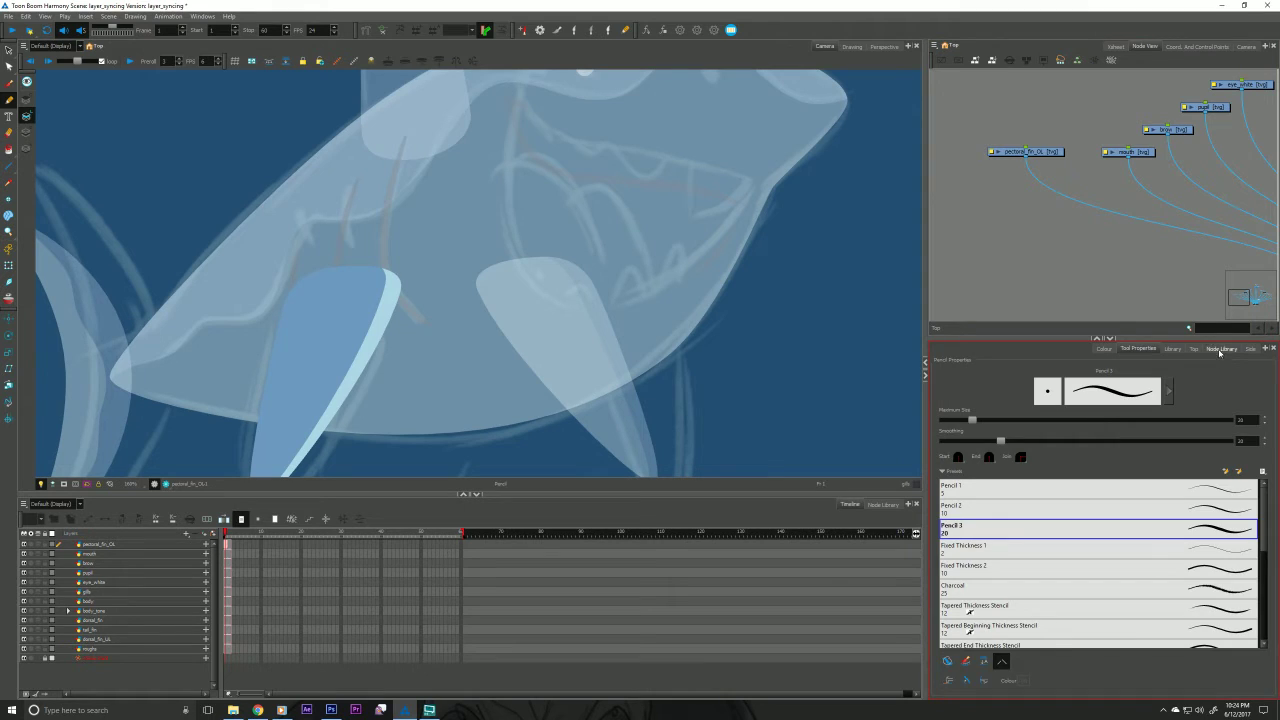
click(1221, 348)
click(949, 405)
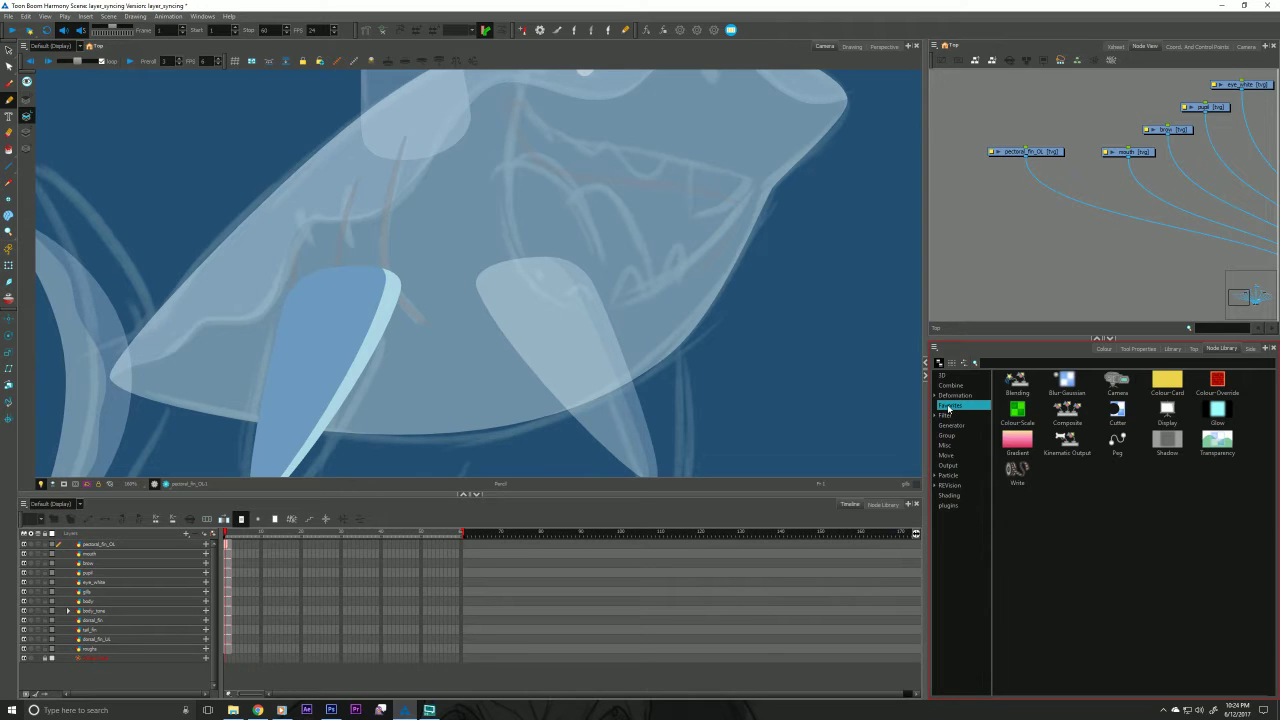
drag(1113, 408, 1000, 257)
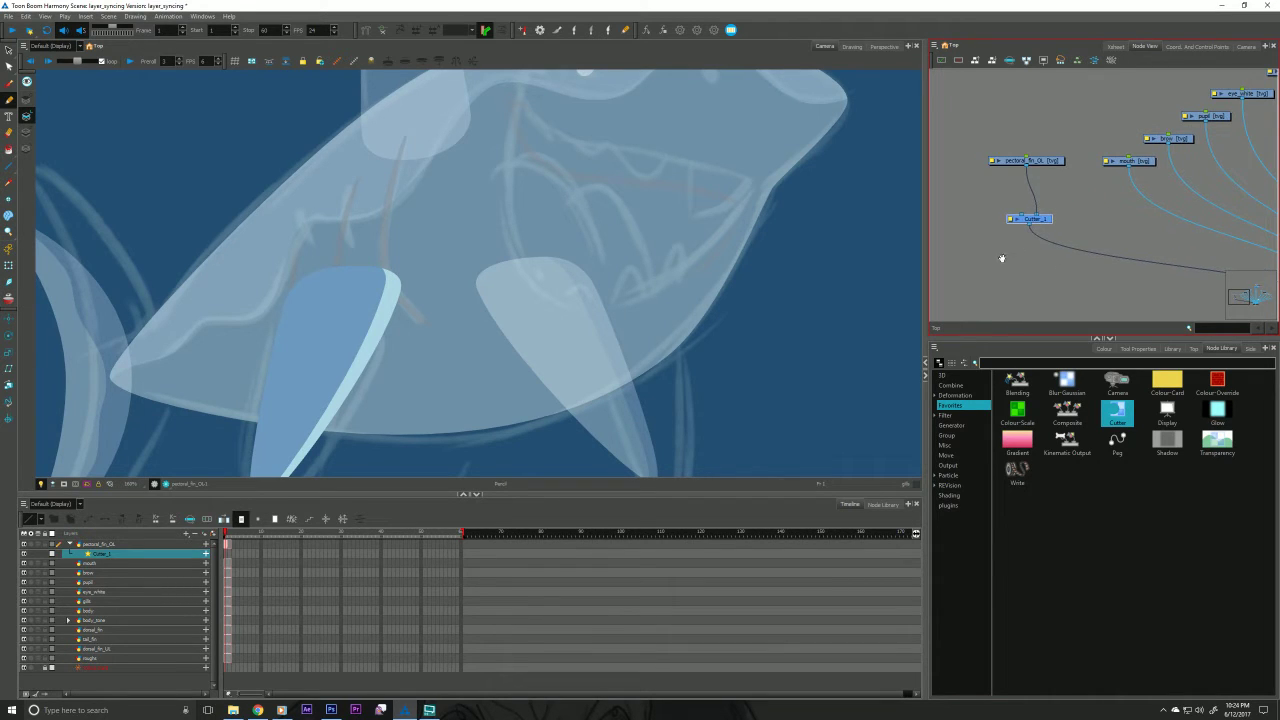
Add a vector drawing layer named fin_OL_mask and connect it to the new cutter's matte input.
click(977, 219)
key(ctrl+r)
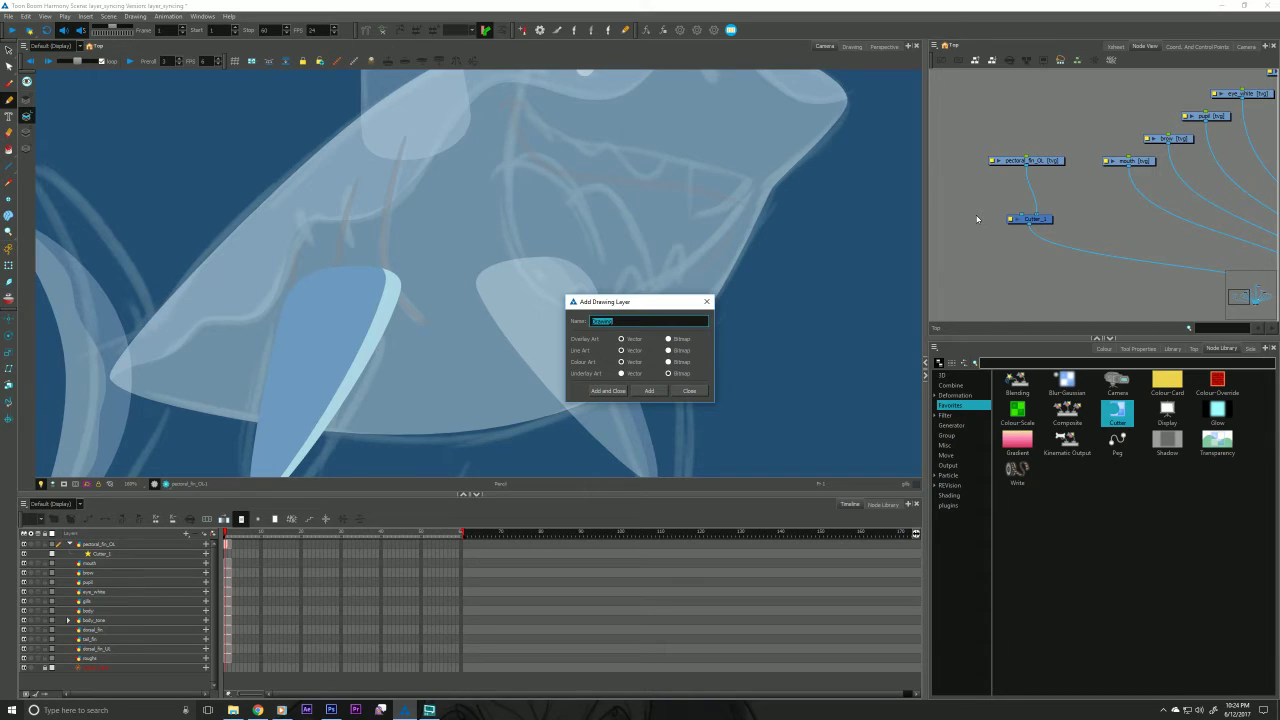
text(t)
text(_)
text(UL_)
key(Return)
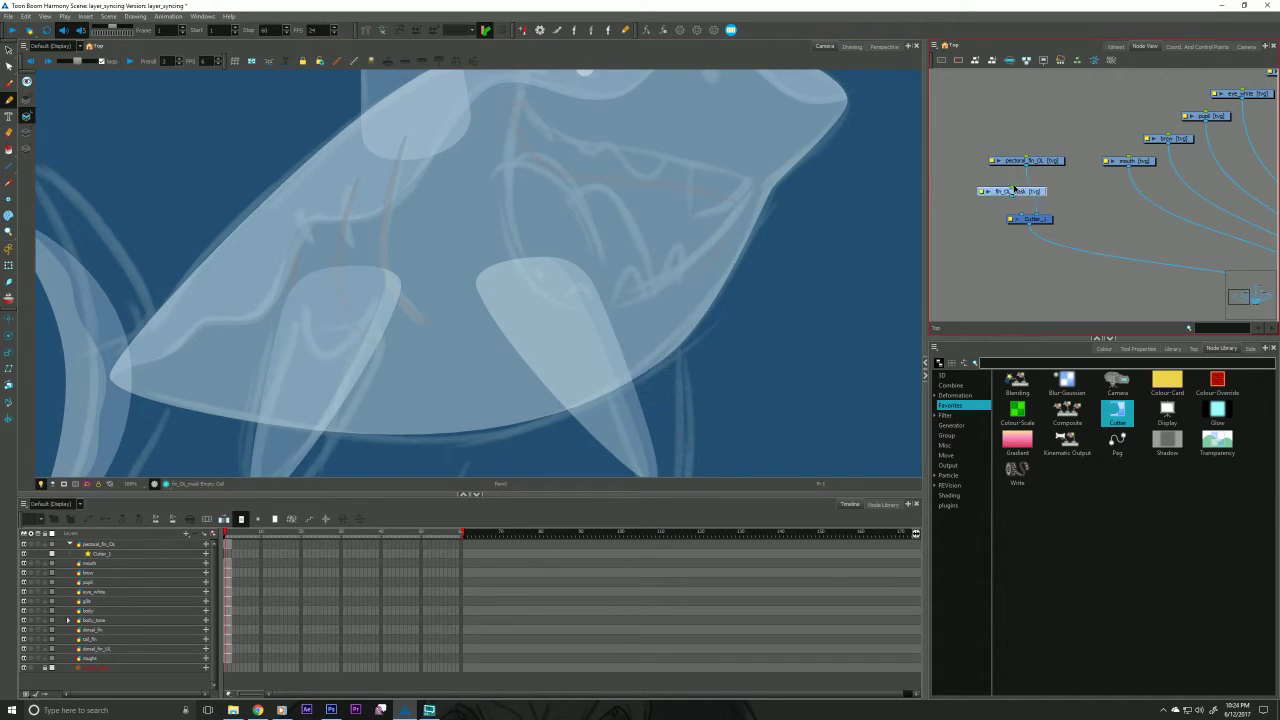
click(970, 168)
drag(960, 174, 1012, 216)
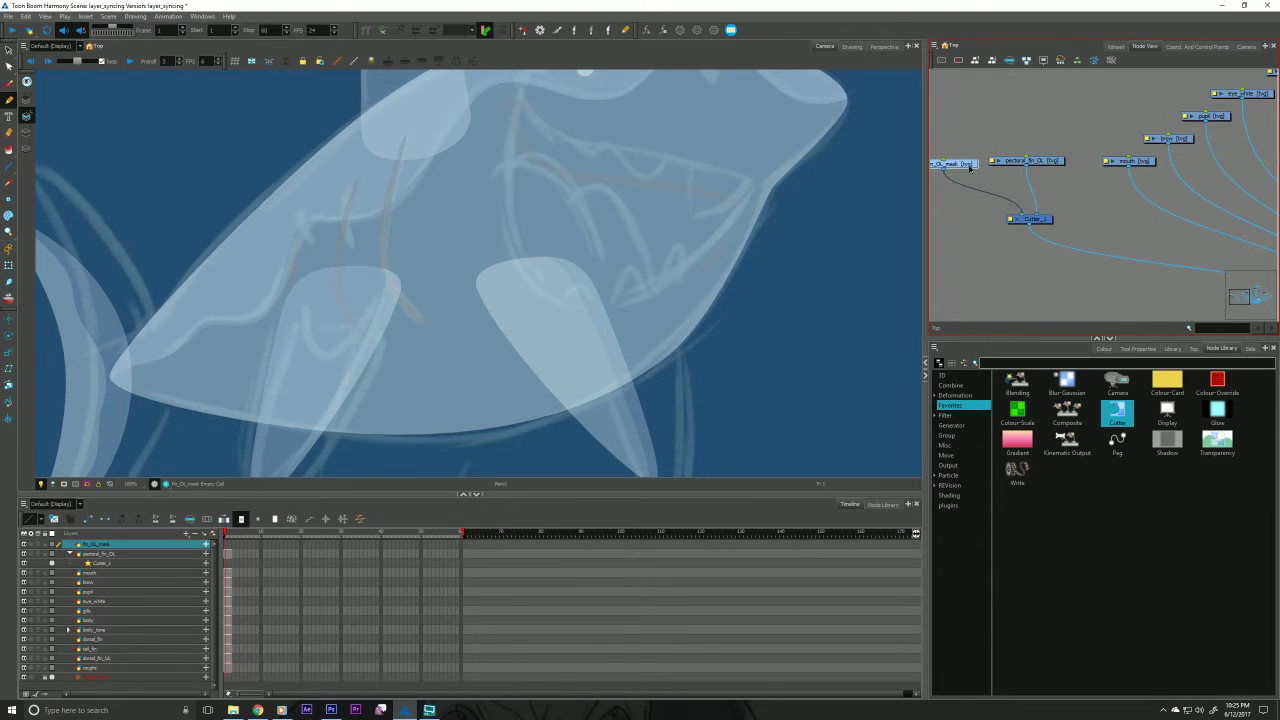
Add a bright green colour named mask to the shark-v02 palette.
click(1104, 349)
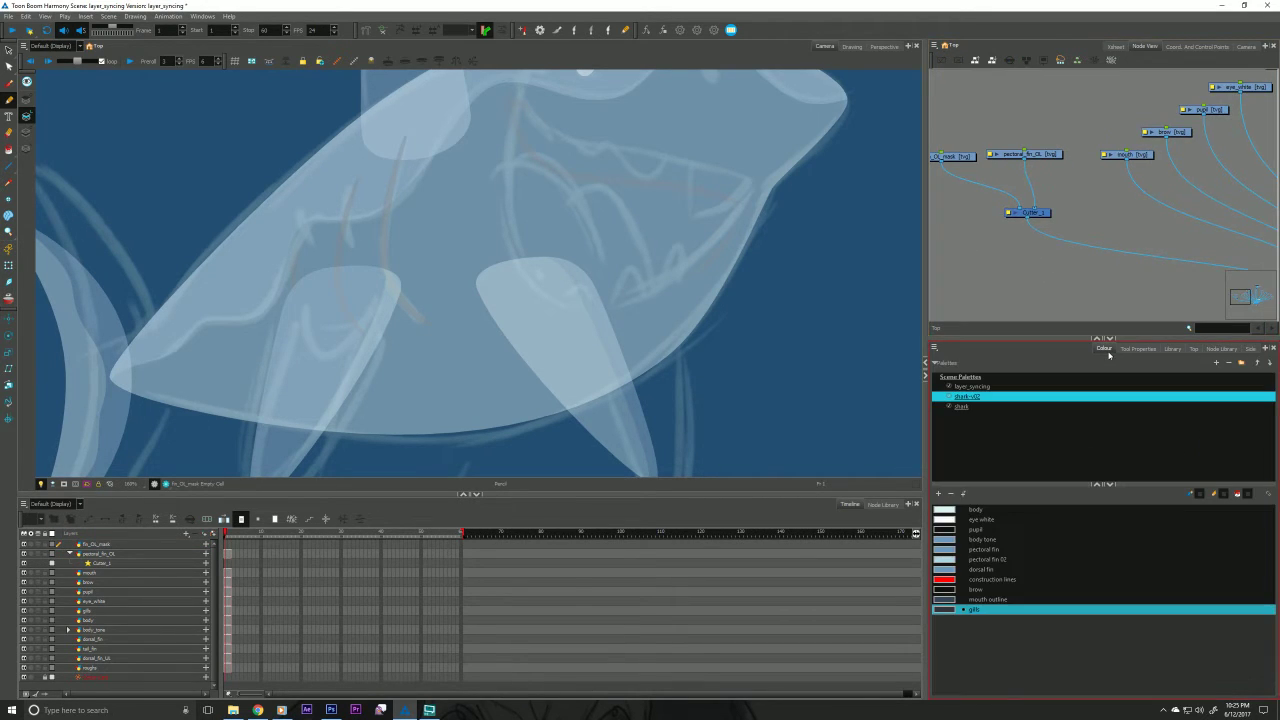
click(938, 493)
double_click(974, 620)
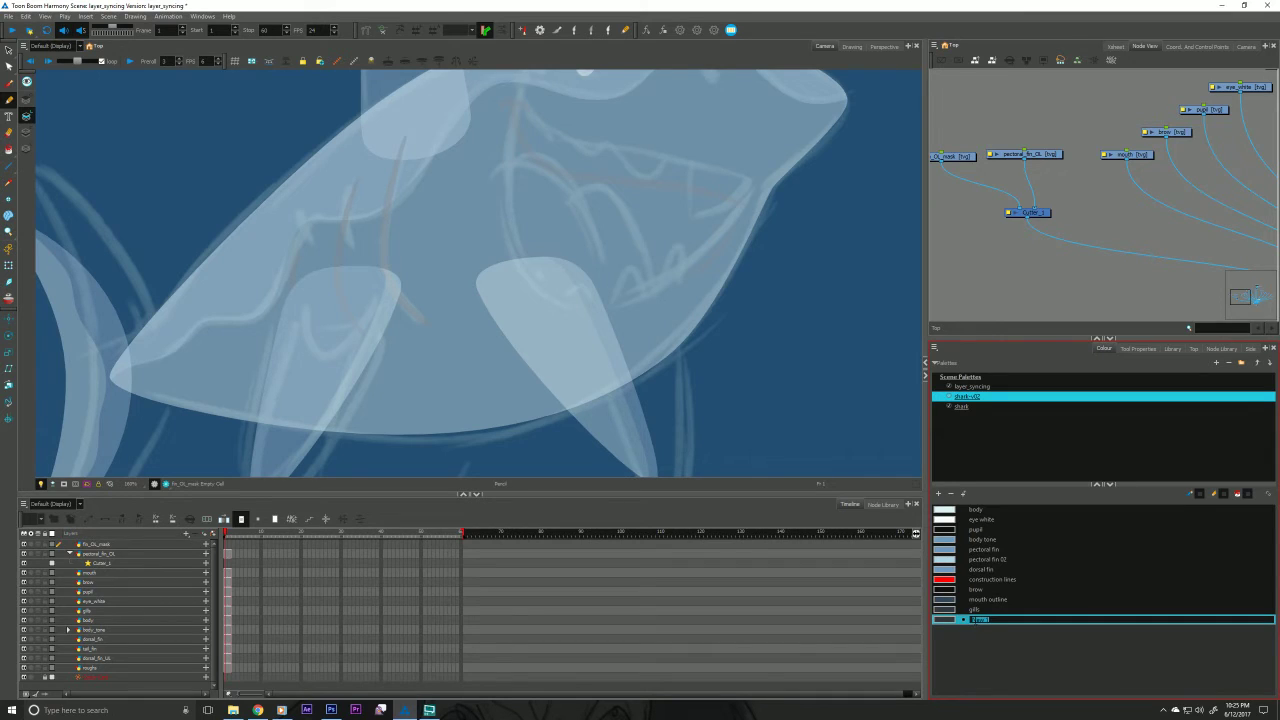
text(mask)
double_click(944, 620)
drag(903, 418, 889, 415)
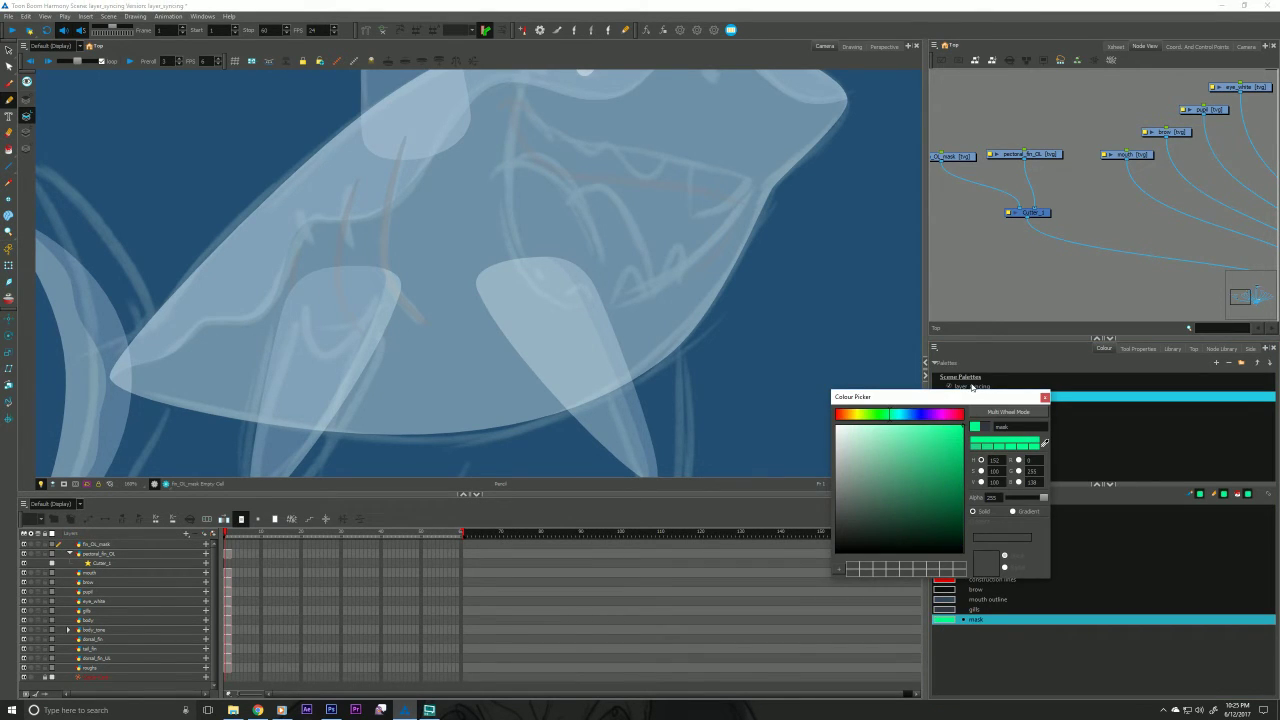
click(881, 414)
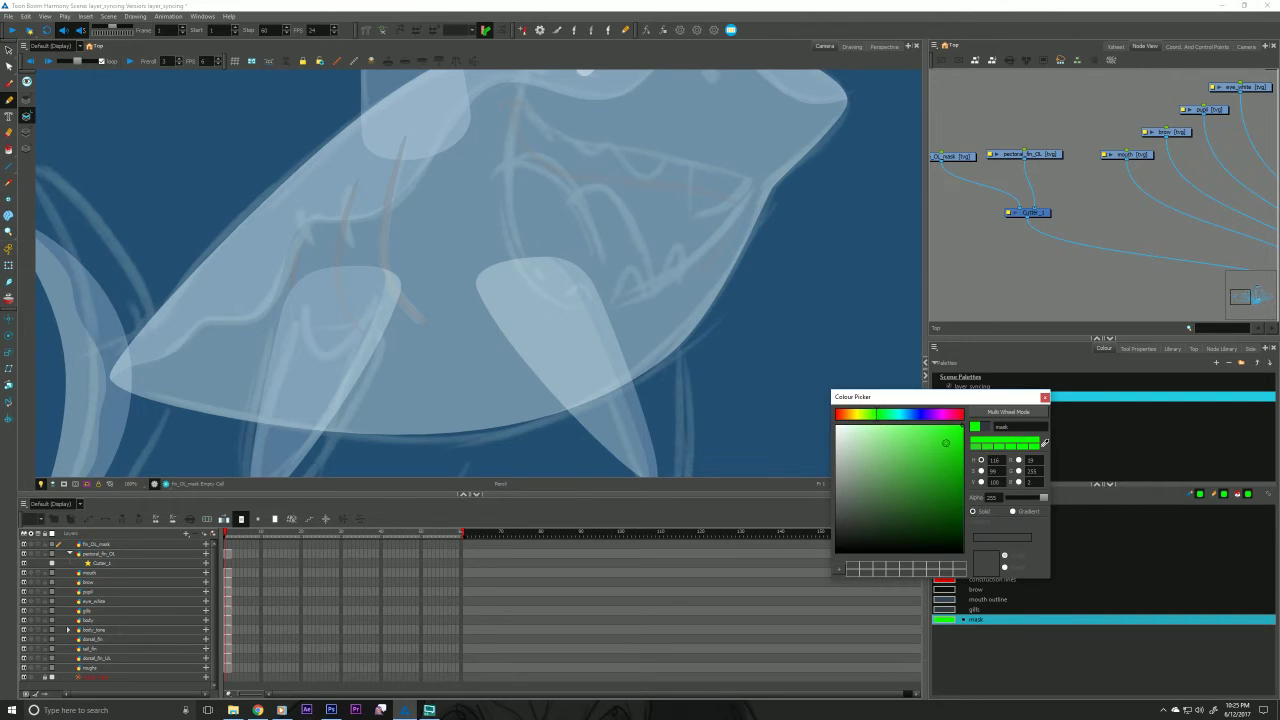
click(1045, 397)
click(981, 311)
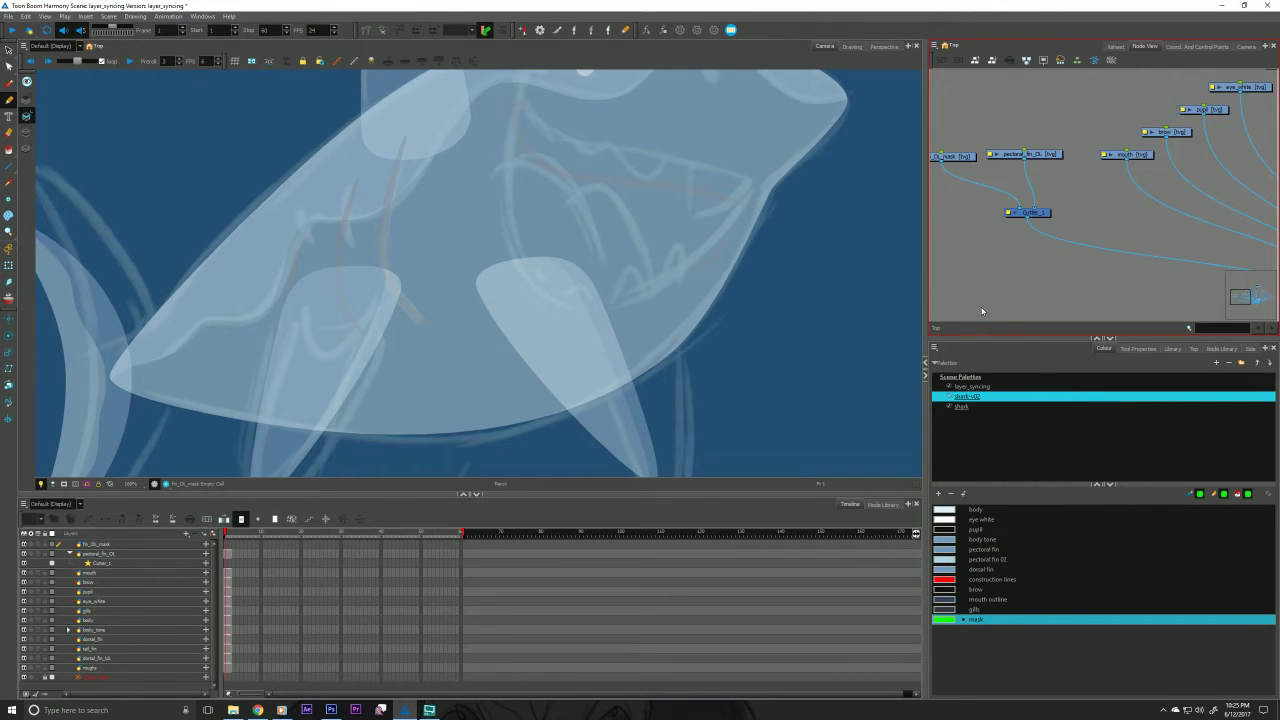
Draw a closed mask shape over the near pectoral fin's rounded upper end and delete its outline stroke.
drag(217, 343, 260, 319)
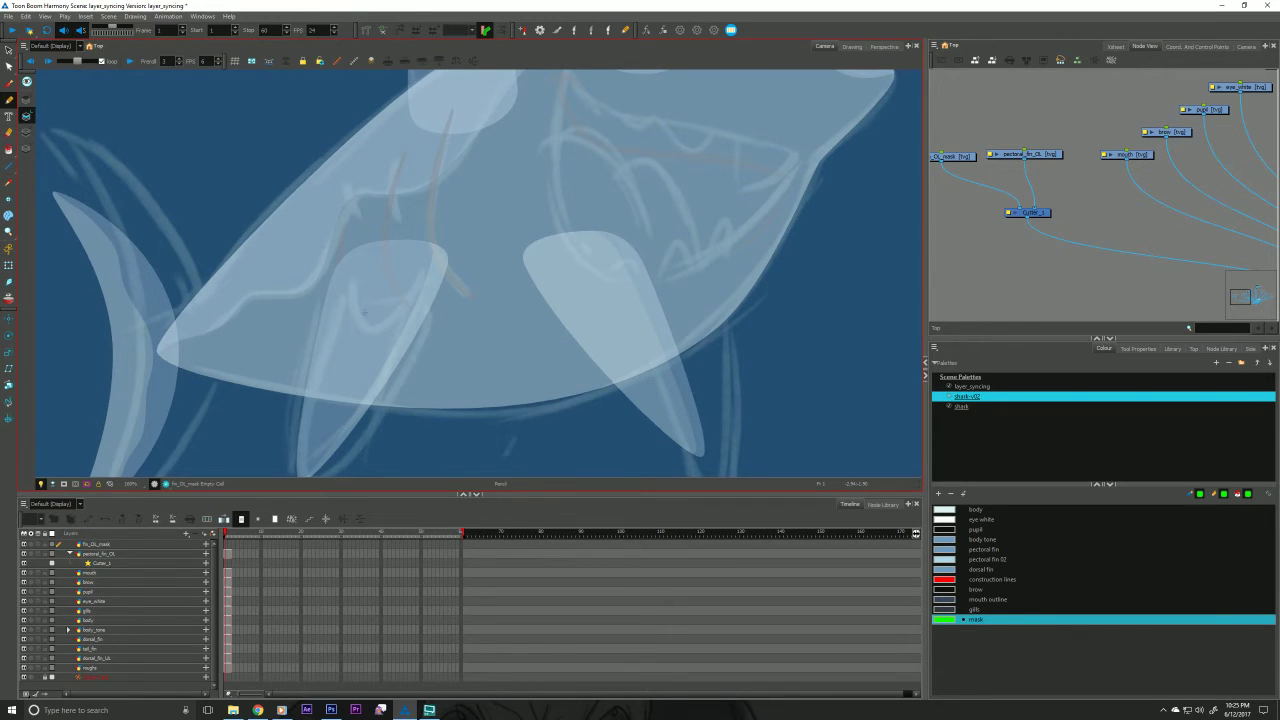
mouse_move(268, 310)
mouse_down()
mouse_move(433, 309)
mouse_move(472, 291)
mouse_move(487, 246)
mouse_move(456, 197)
mouse_move(374, 204)
mouse_move(306, 240)
mouse_move(271, 307)
mouse_up()
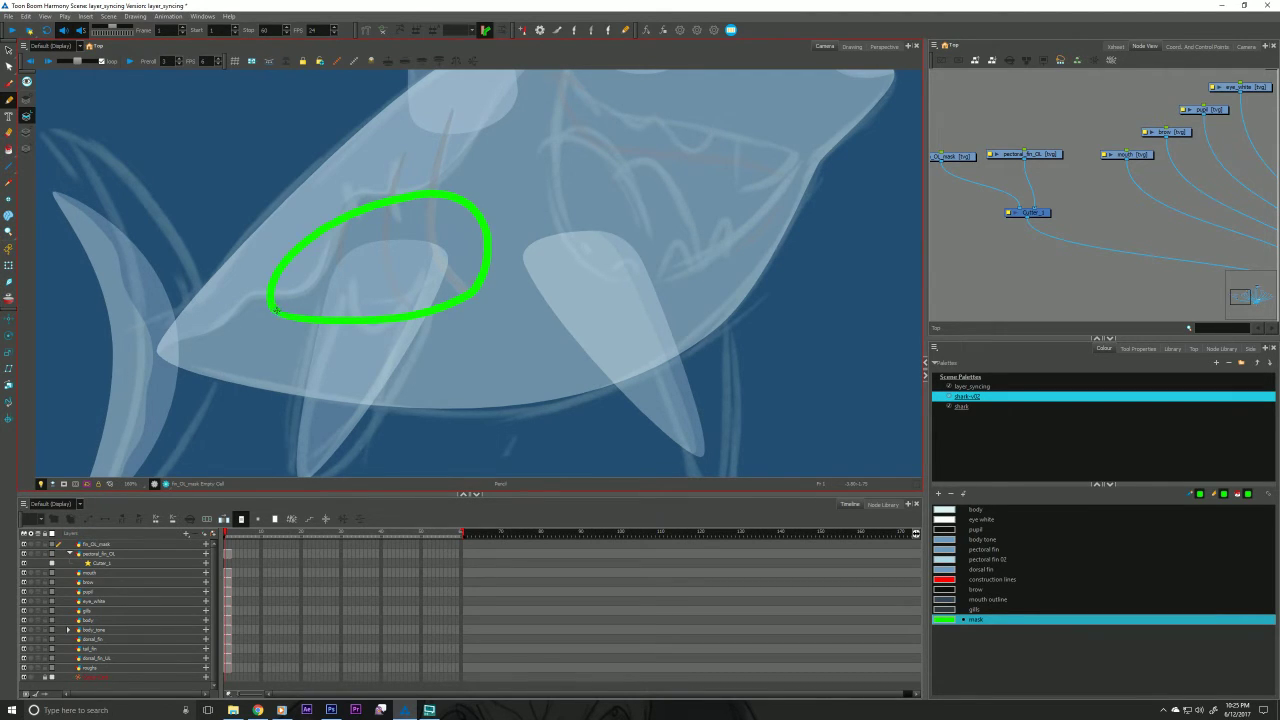
key(alt+s)
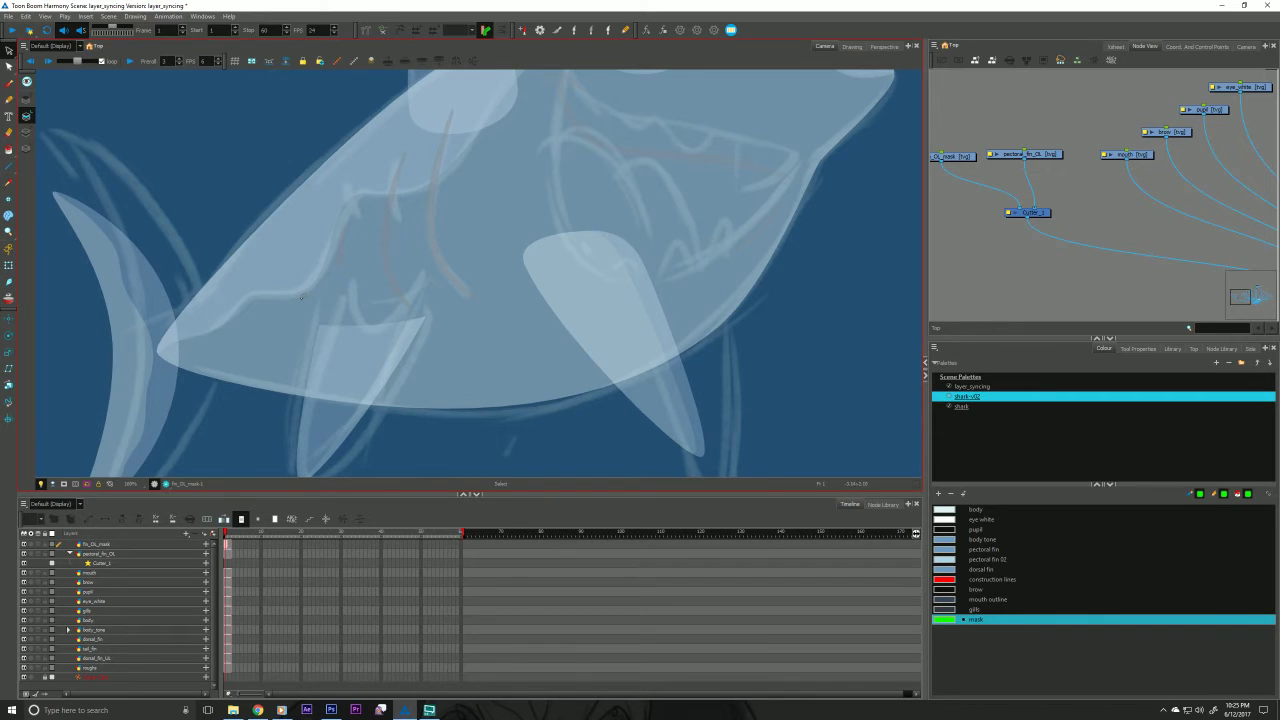
click(313, 298)
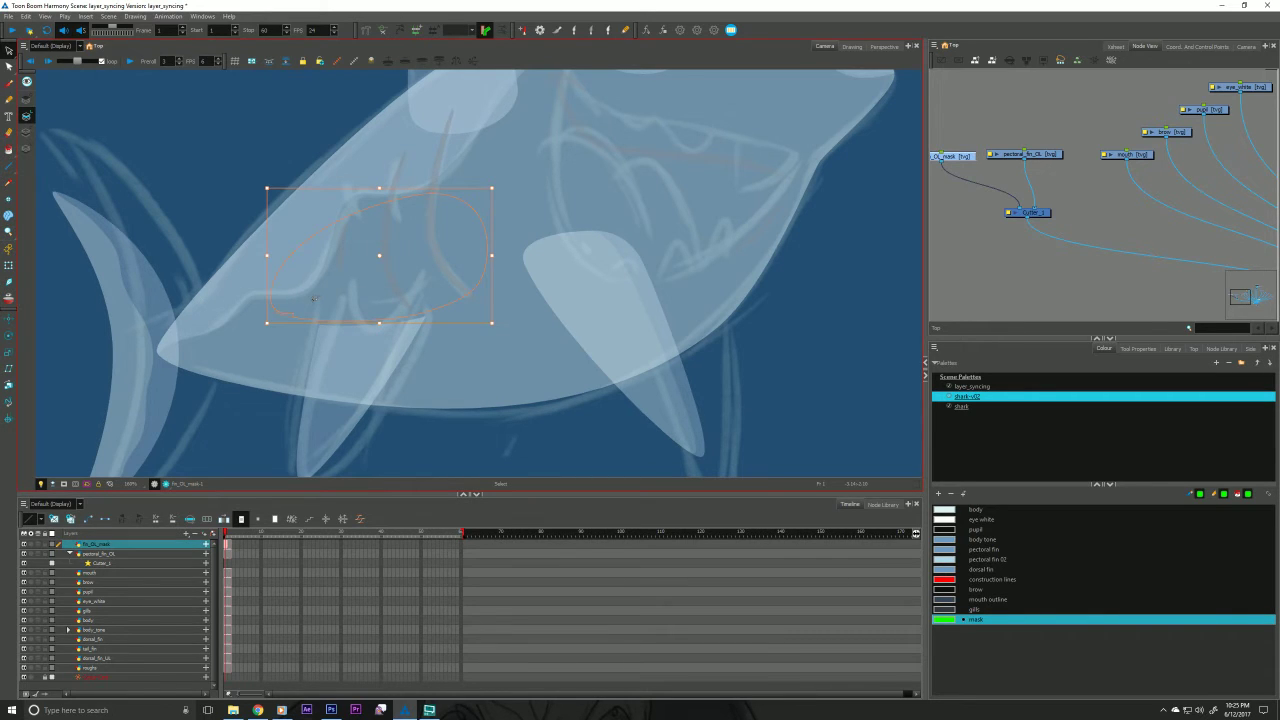
key(Delete)
Examine the cut upper edge of the near pectoral fin at different zoom levels.
scroll(230, 378, down, 4)
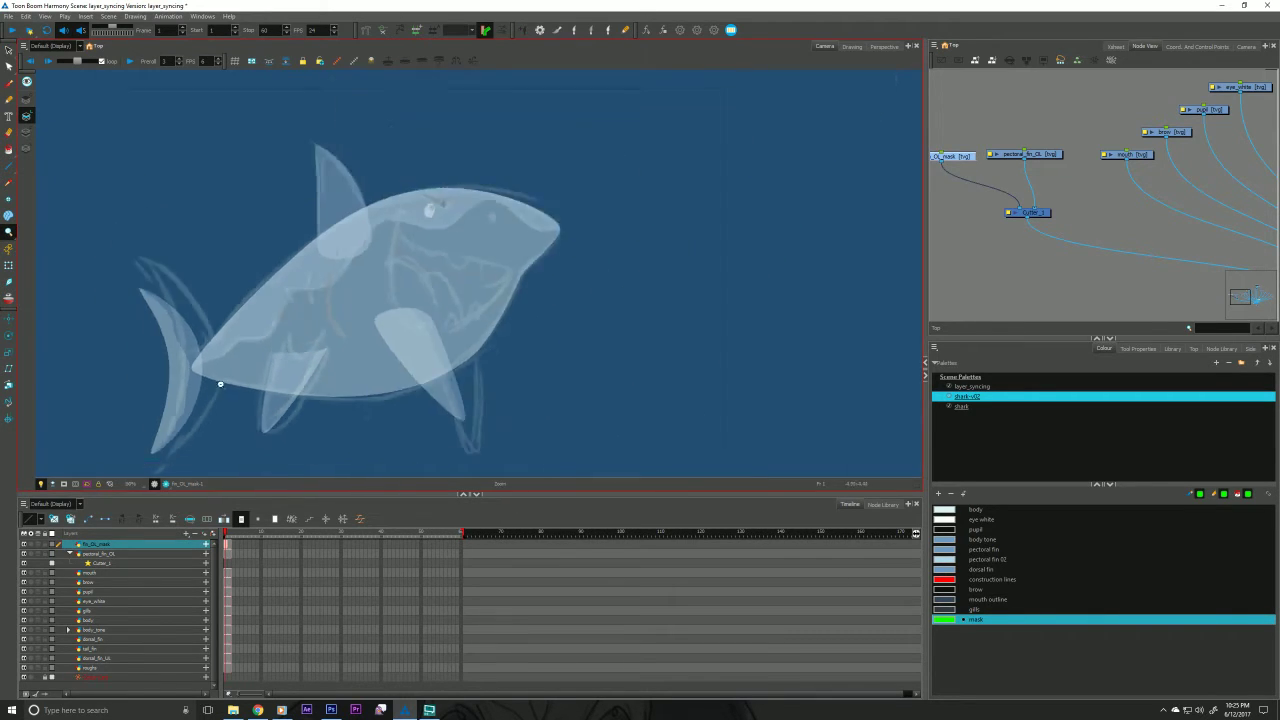
scroll(284, 362, up, 3)
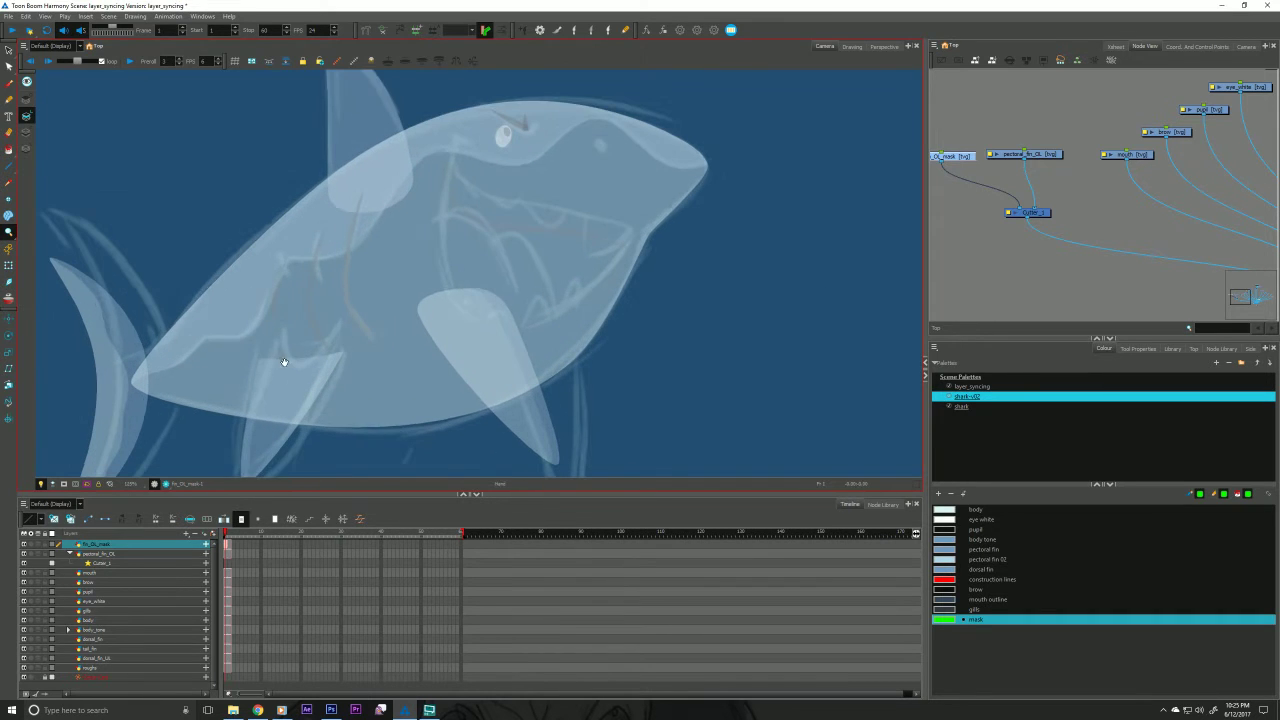
drag(284, 362, 335, 350)
key(ctrl+space)
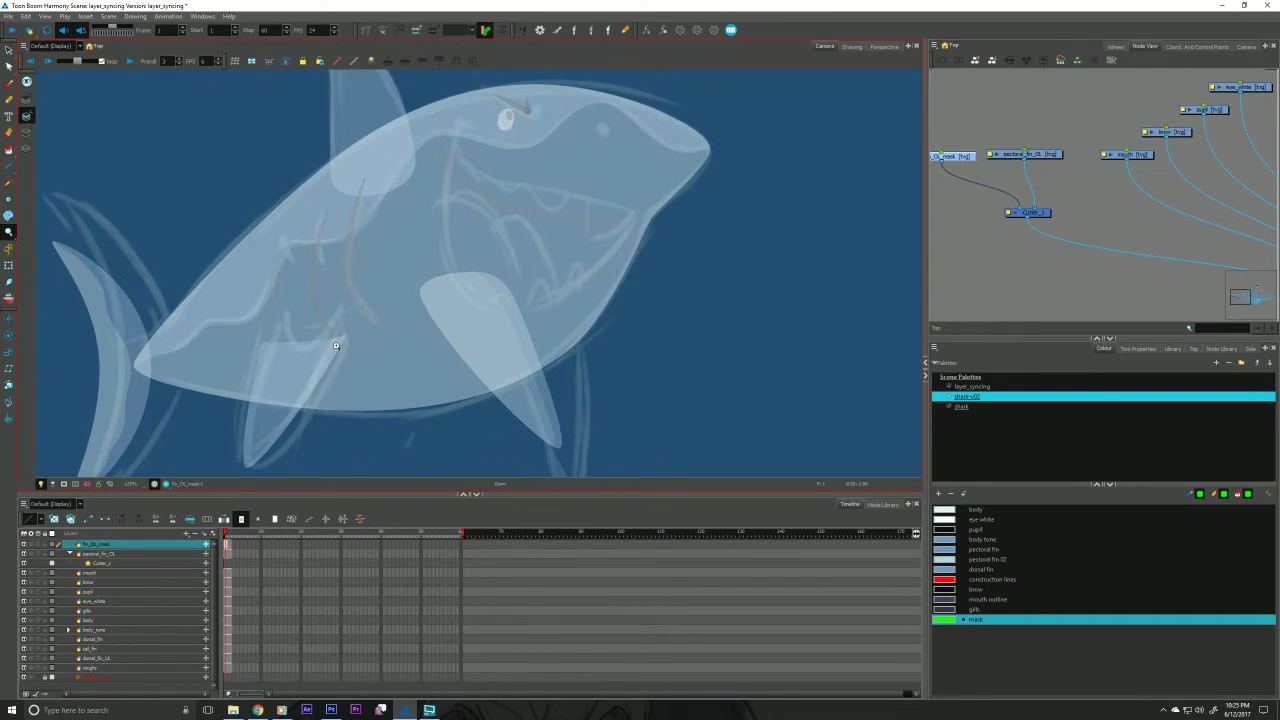
click(337, 345)
click(336, 318)
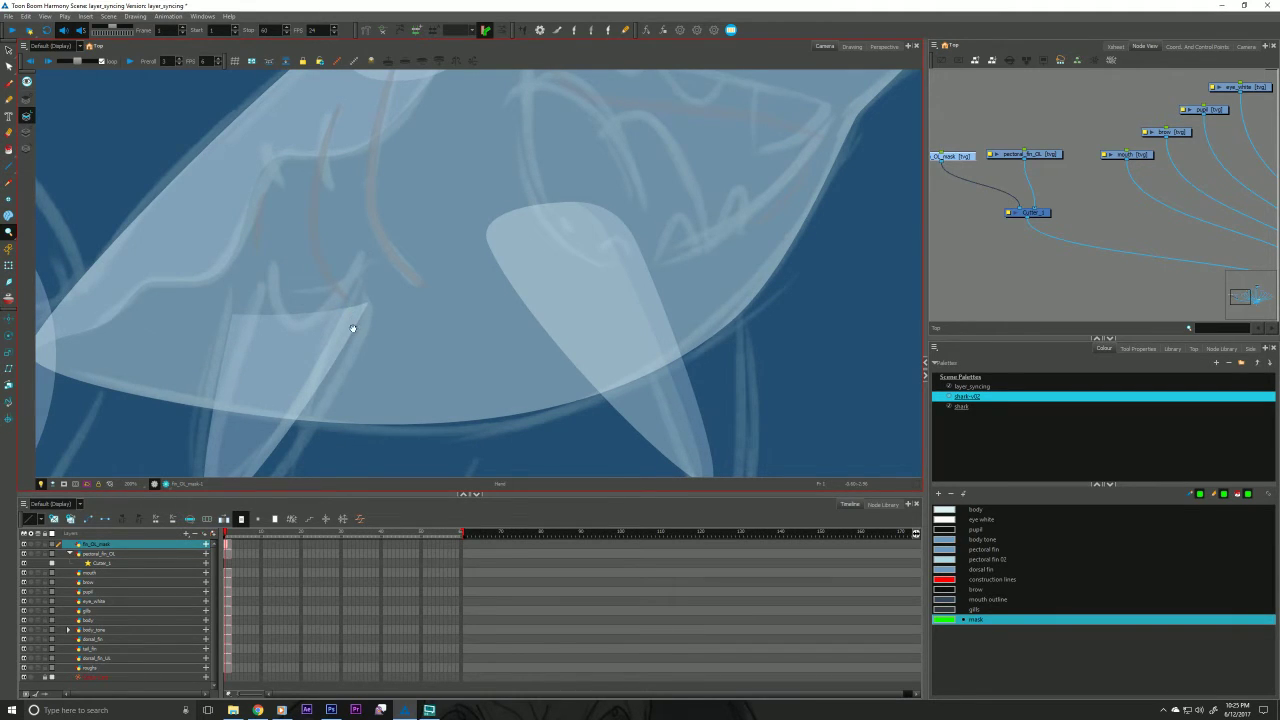
drag(351, 320, 381, 324)
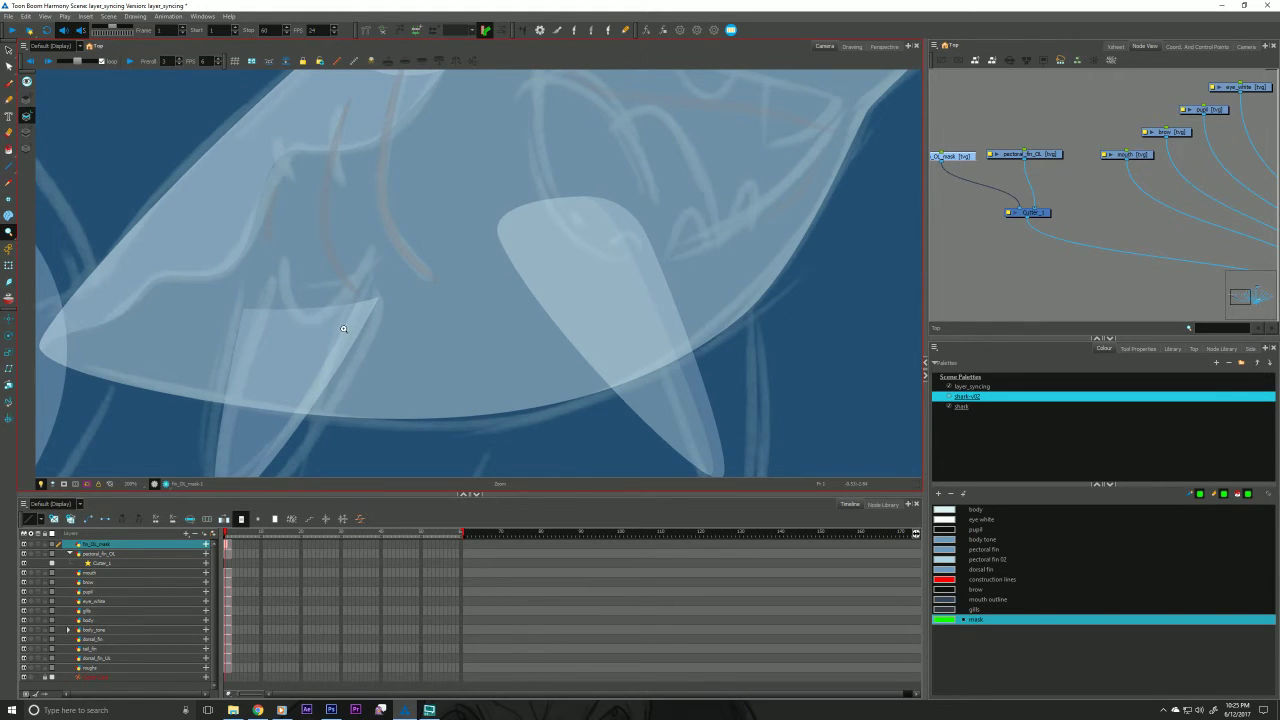
drag(333, 362, 415, 344)
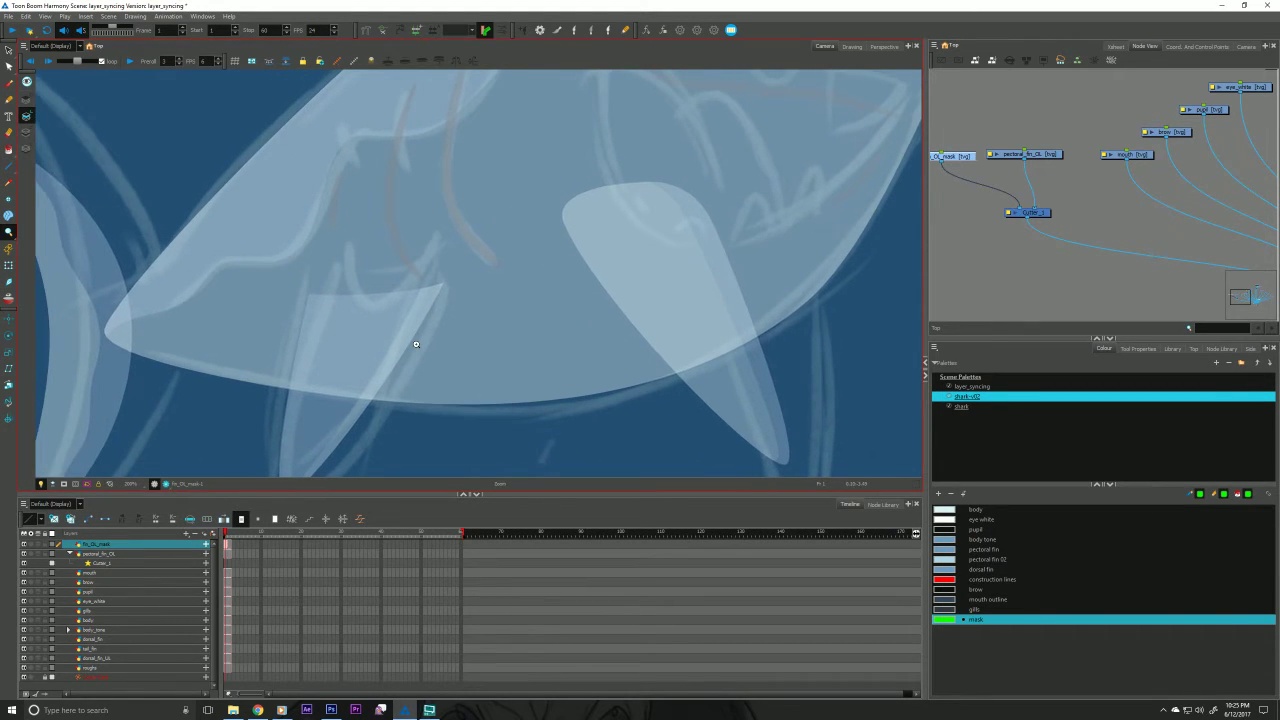
scroll(200, 380, down, 4)
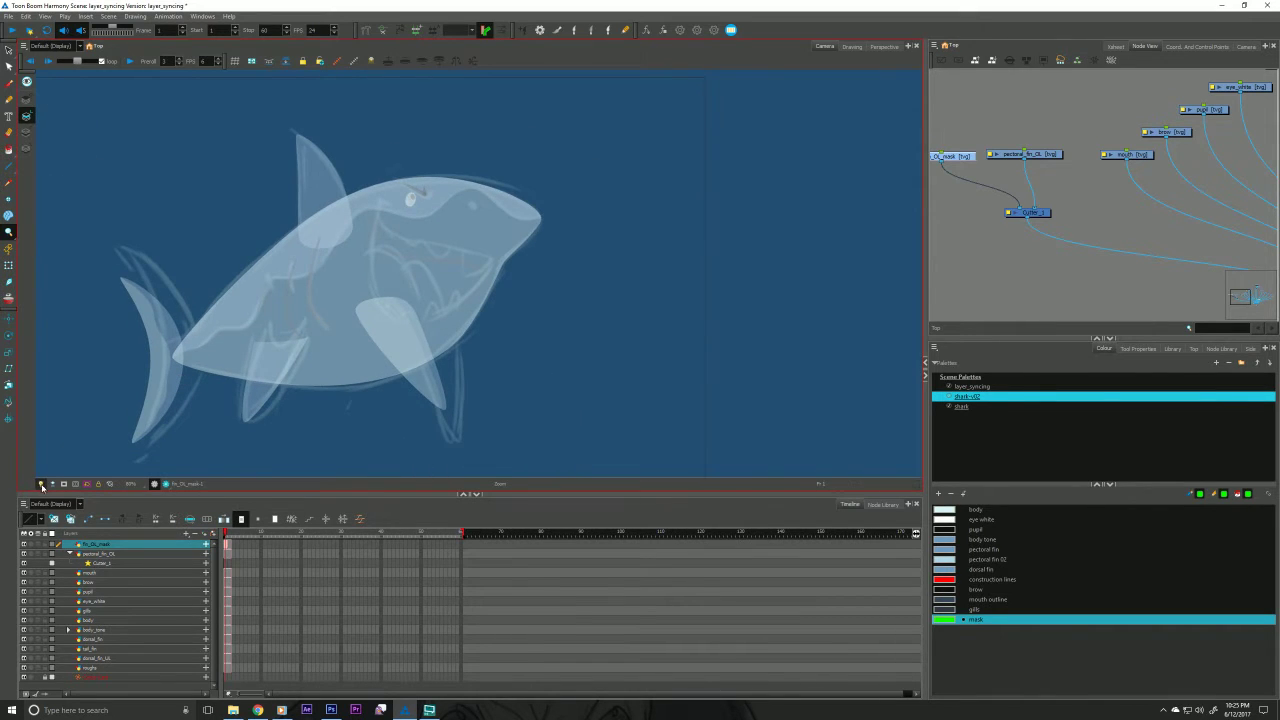
Turn off the light table and try rotating the near pectoral fin against its mask.
click(41, 485)
key(shift+t)
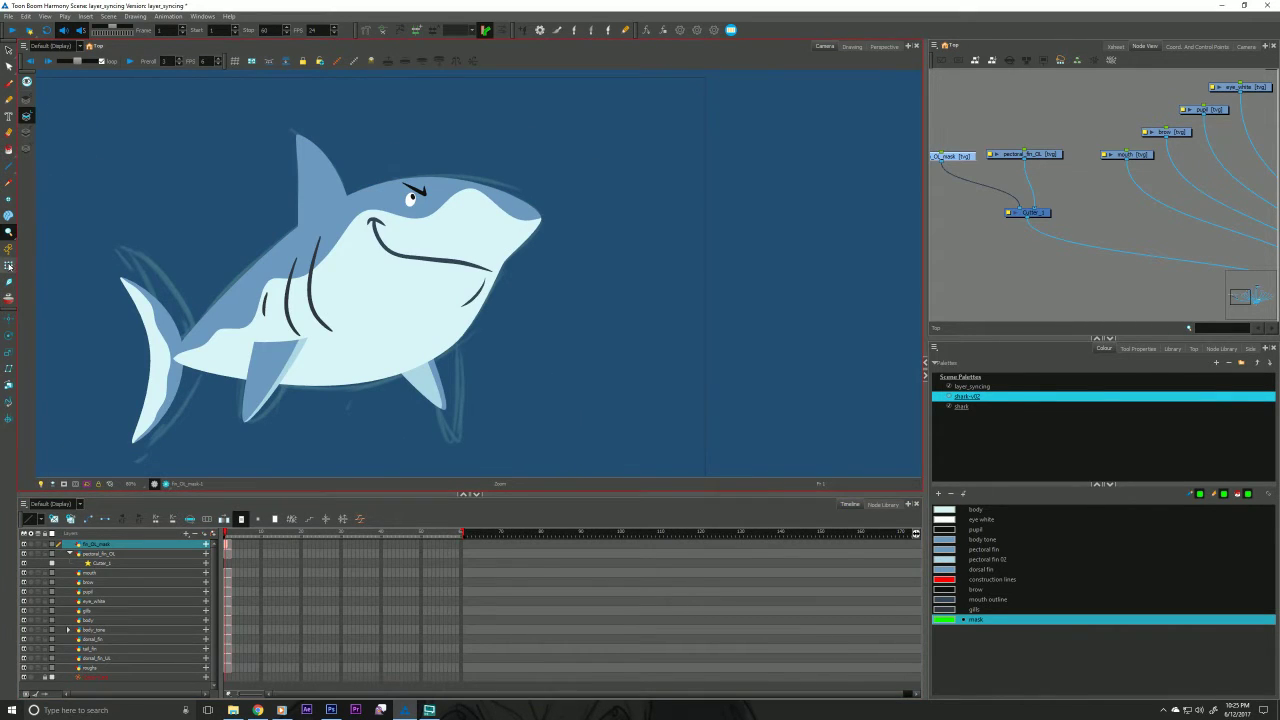
click(258, 406)
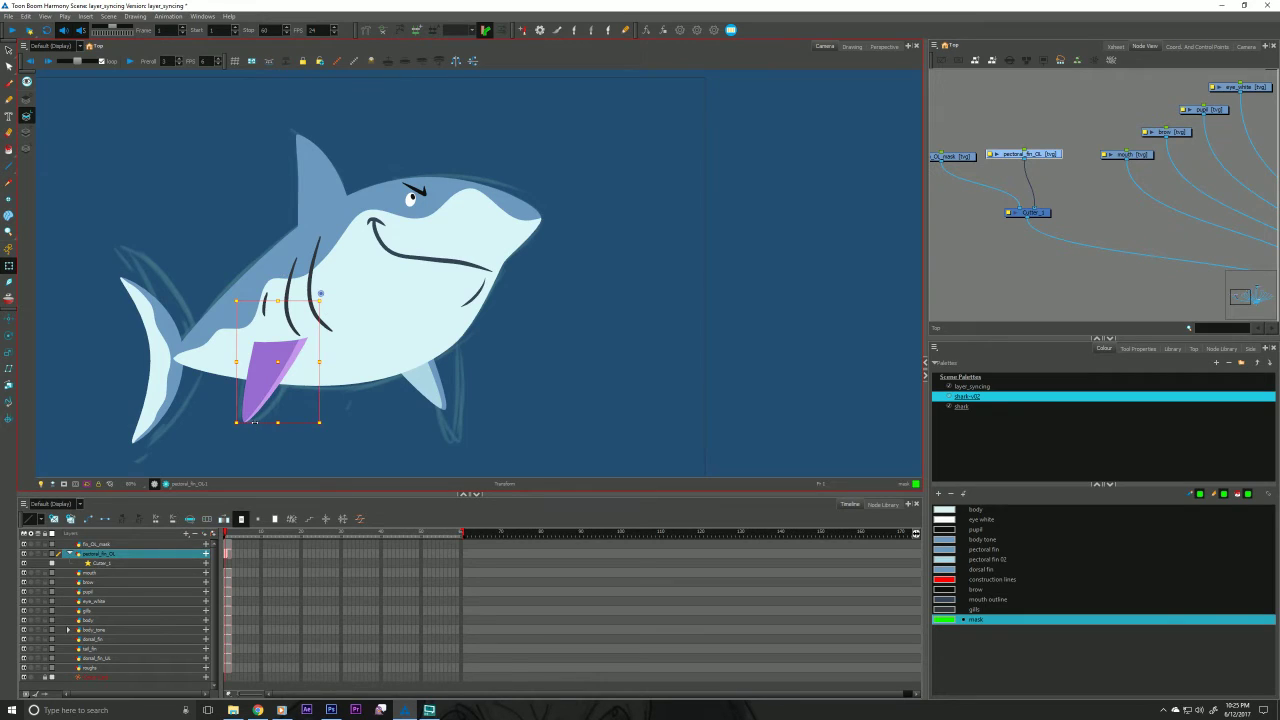
drag(255, 421, 223, 420)
Move the near pectoral fin's pivot to the fin's upper end, then test a rotation and undo it.
click(8, 199)
click(43, 484)
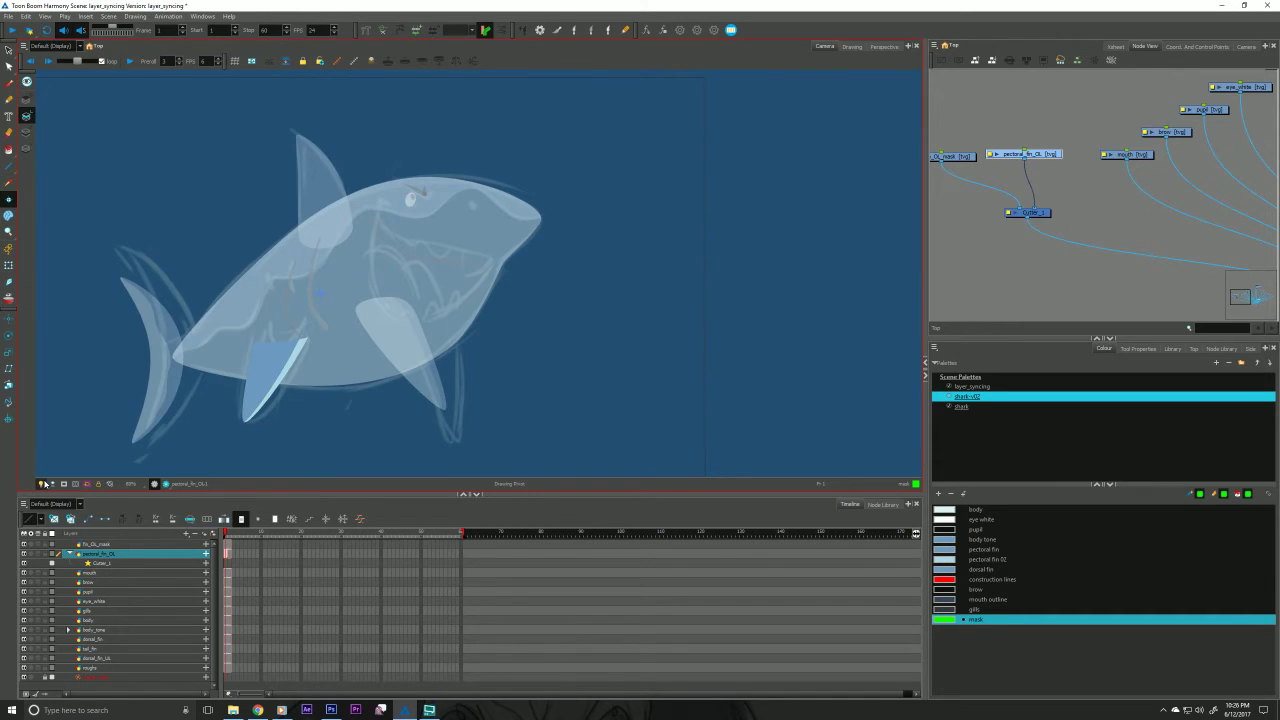
click(53, 484)
click(53, 484)
click(10, 265)
drag(253, 422, 282, 422)
key(ctrl+z)
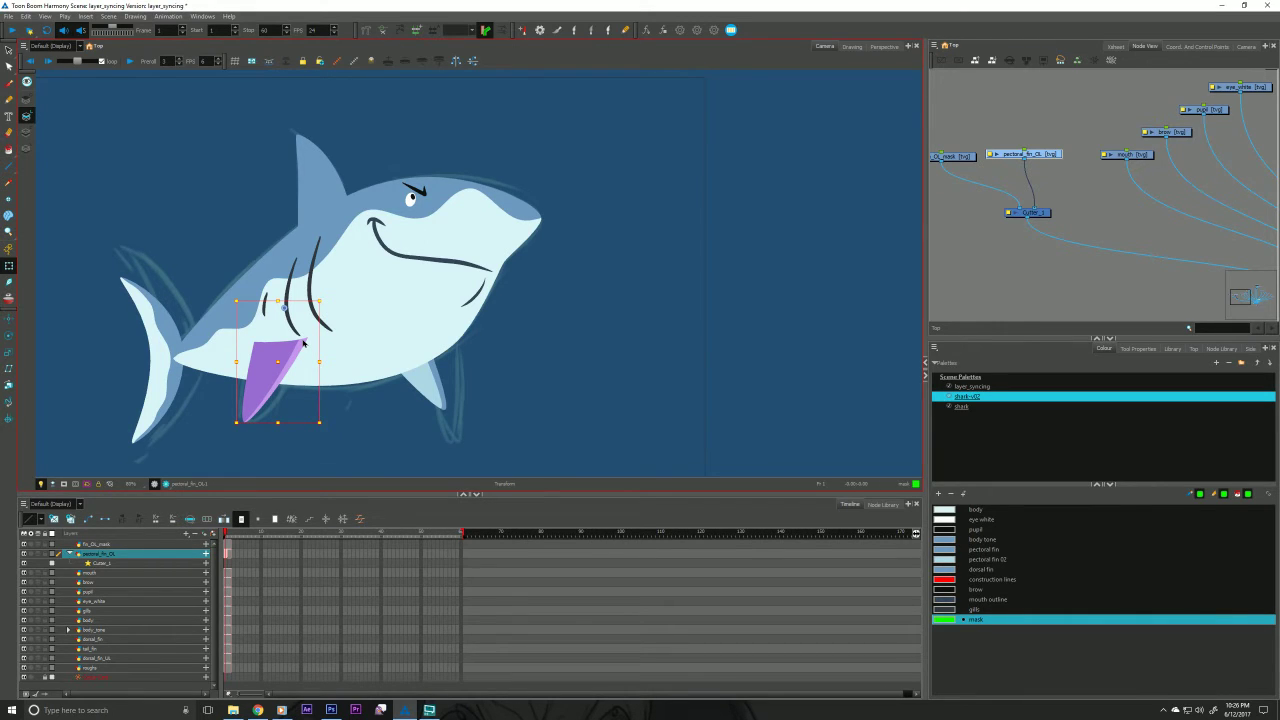
click(974, 266)
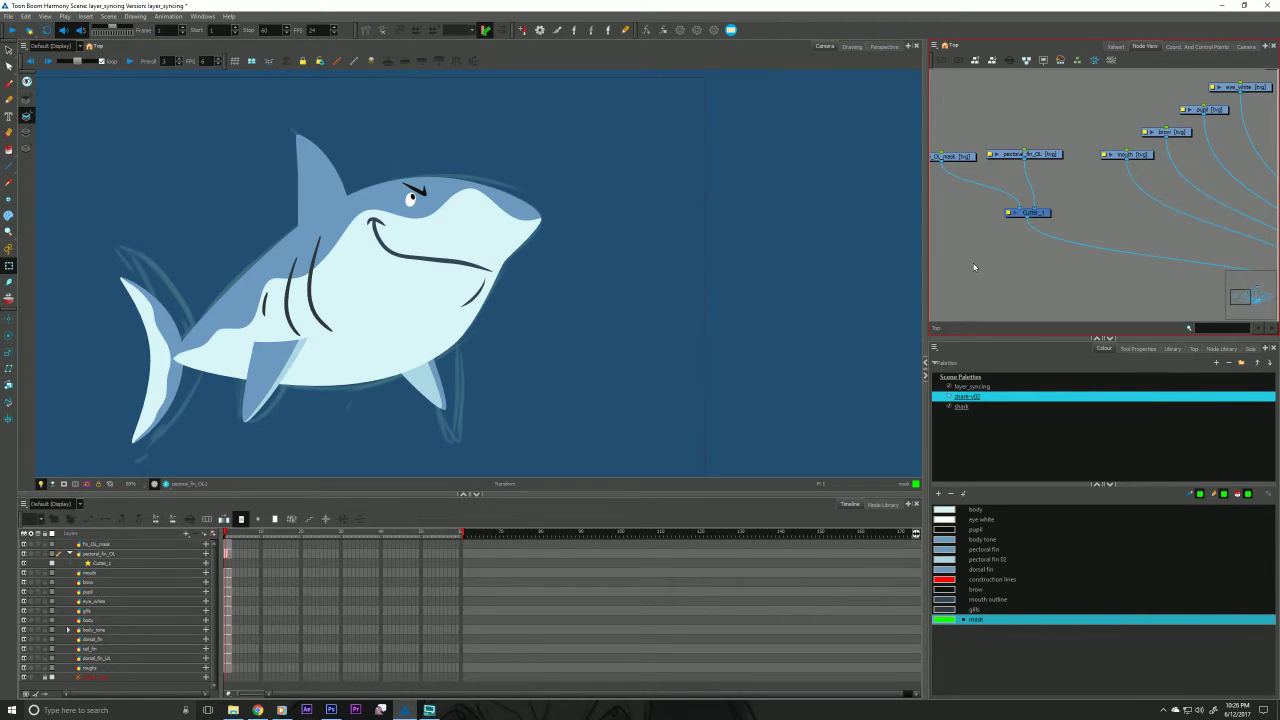
Rotate the middle gill stroke slightly so its upper end leans toward the shark's head.
drag(273, 378, 334, 378)
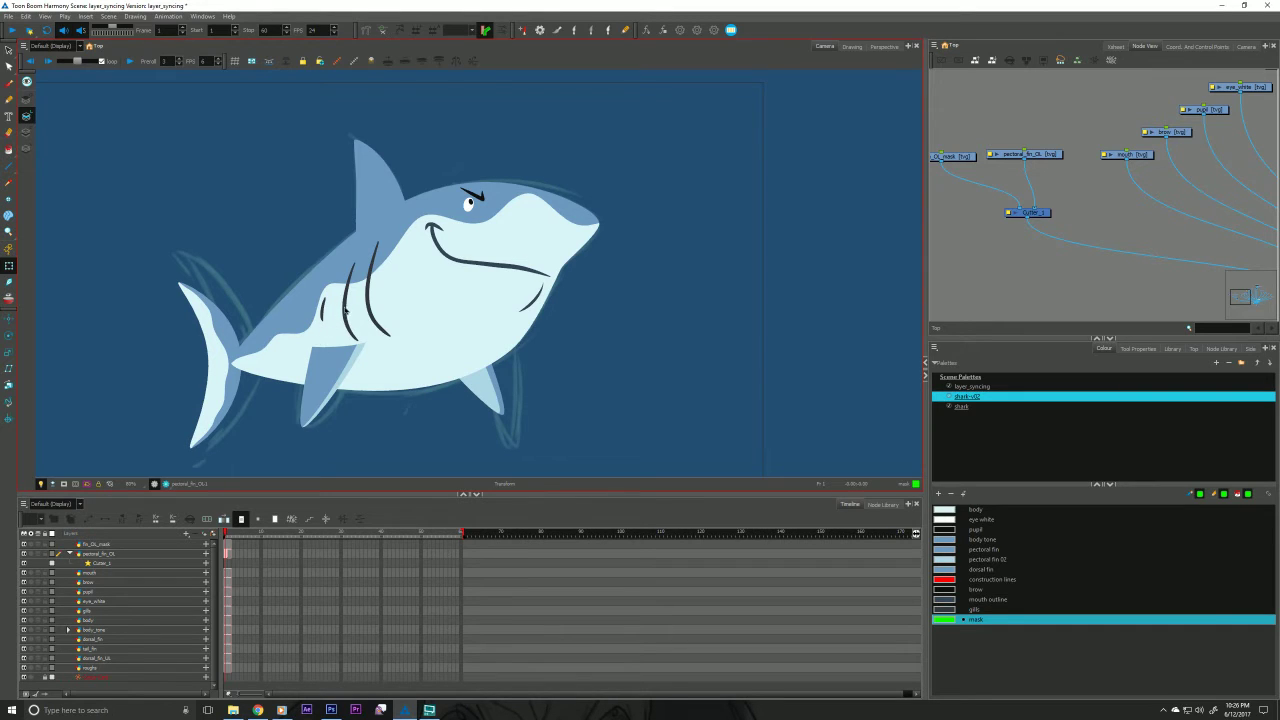
key(alt+s)
click(344, 302)
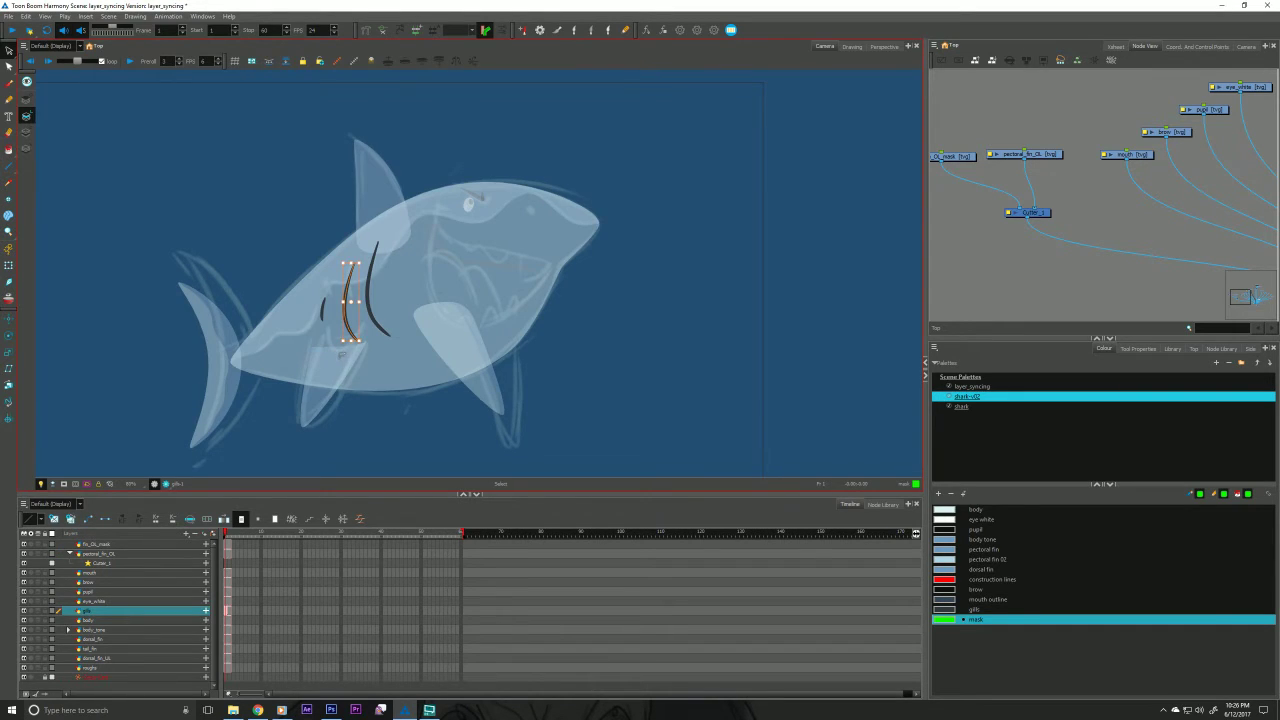
click(350, 300)
key(ctrl+z)
key(ctrl+z)
key(ctrl+shift+z)
key(ctrl+z)
Tilt the short rearmost gill stroke toward the head to match the middle one.
click(323, 311)
click(246, 191)
drag(182, 352, 183, 366)
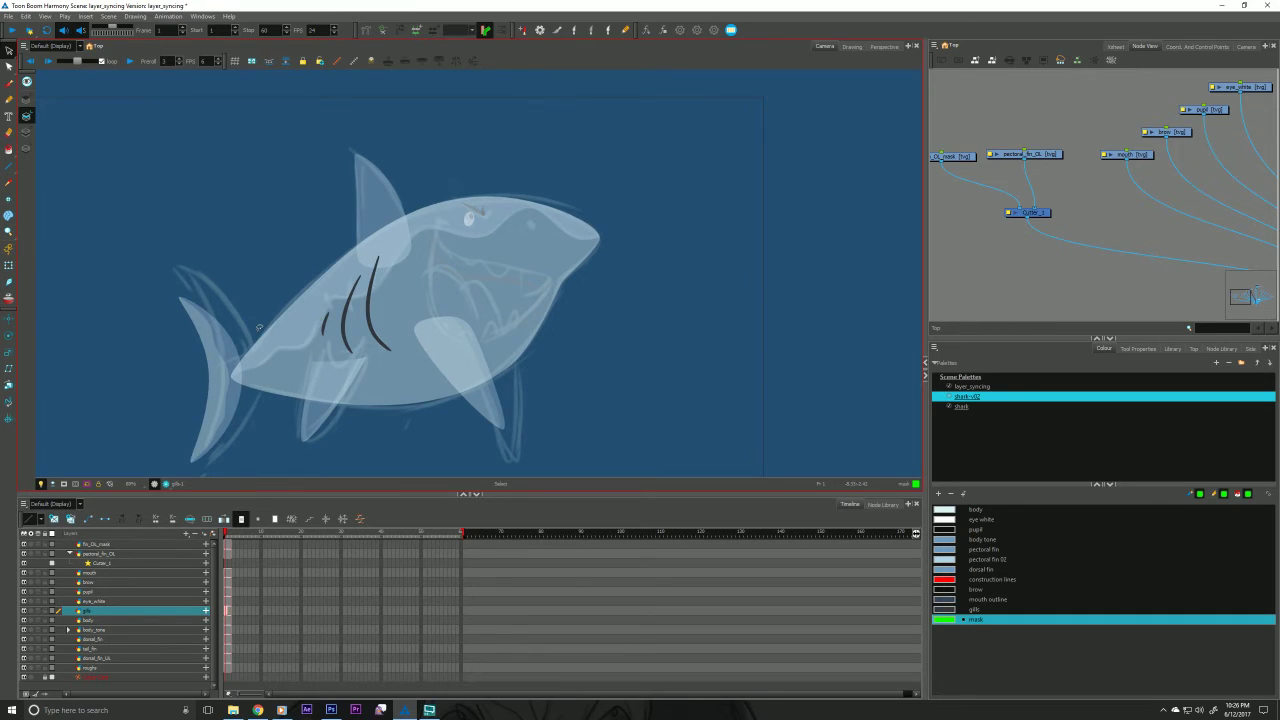
click(347, 314)
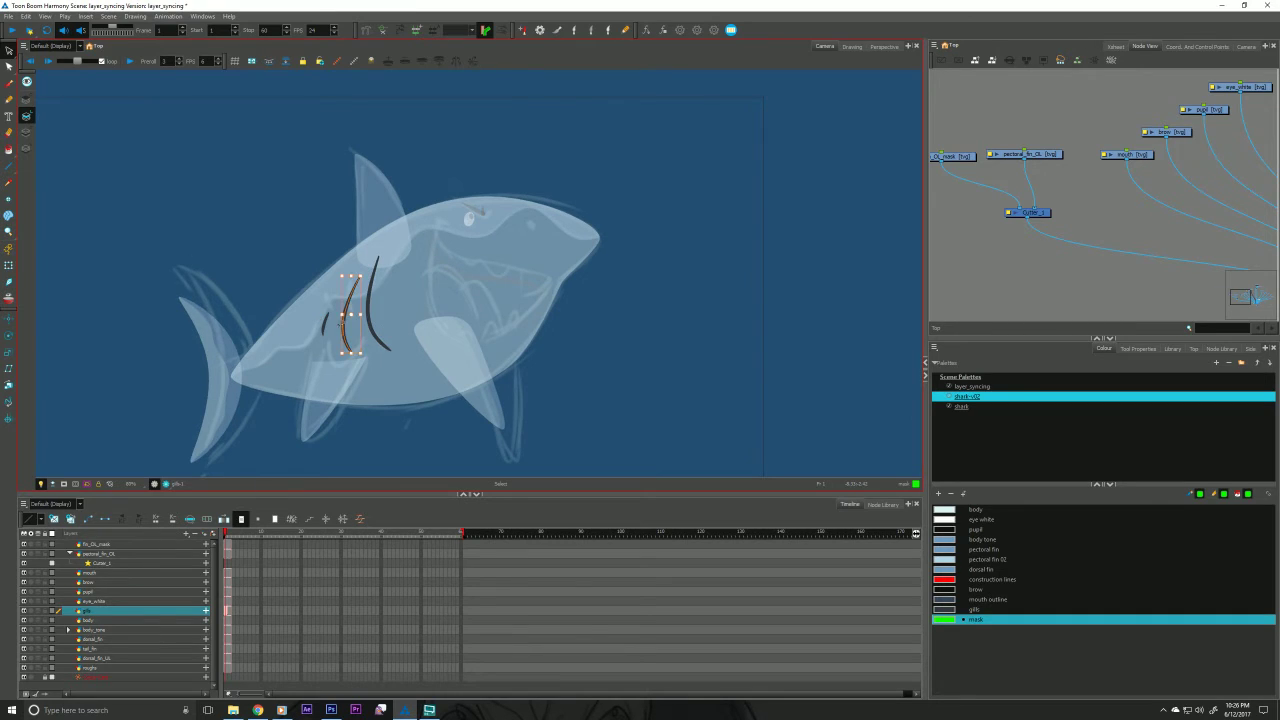
click(157, 350)
drag(157, 351, 193, 317)
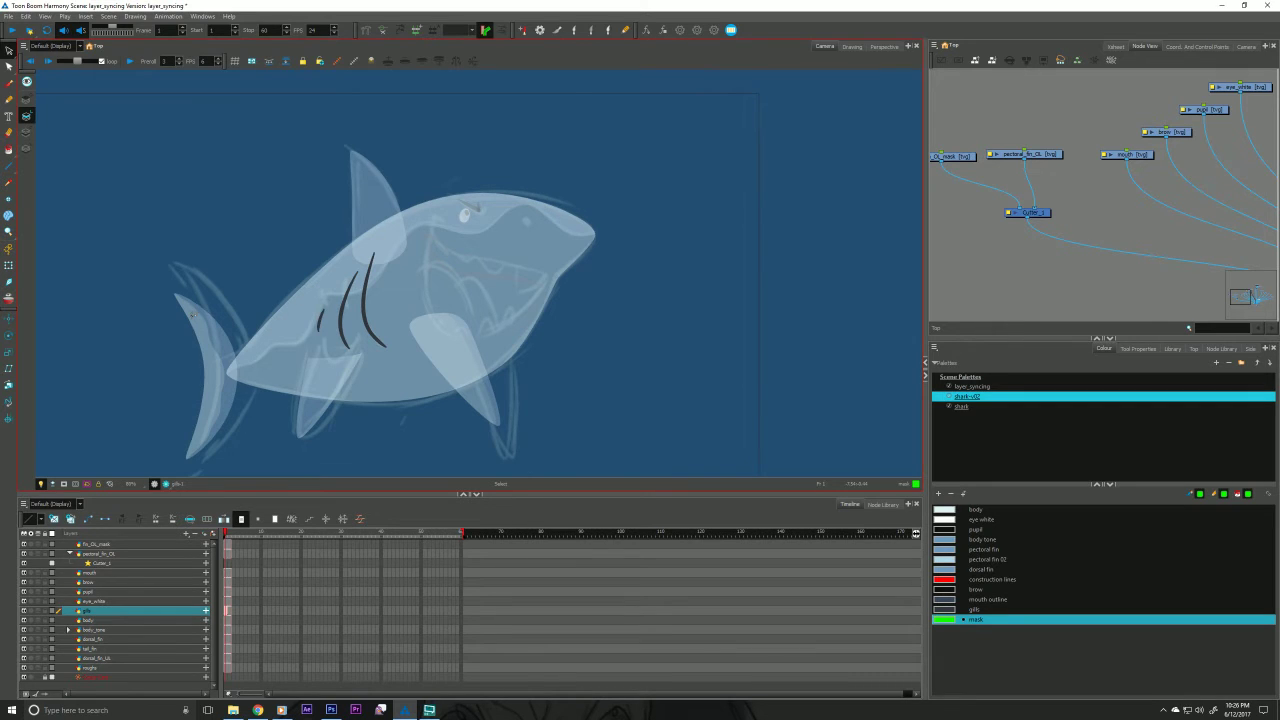
Turn off the light table and hide the rough sketch layer.
click(41, 484)
drag(167, 420, 203, 334)
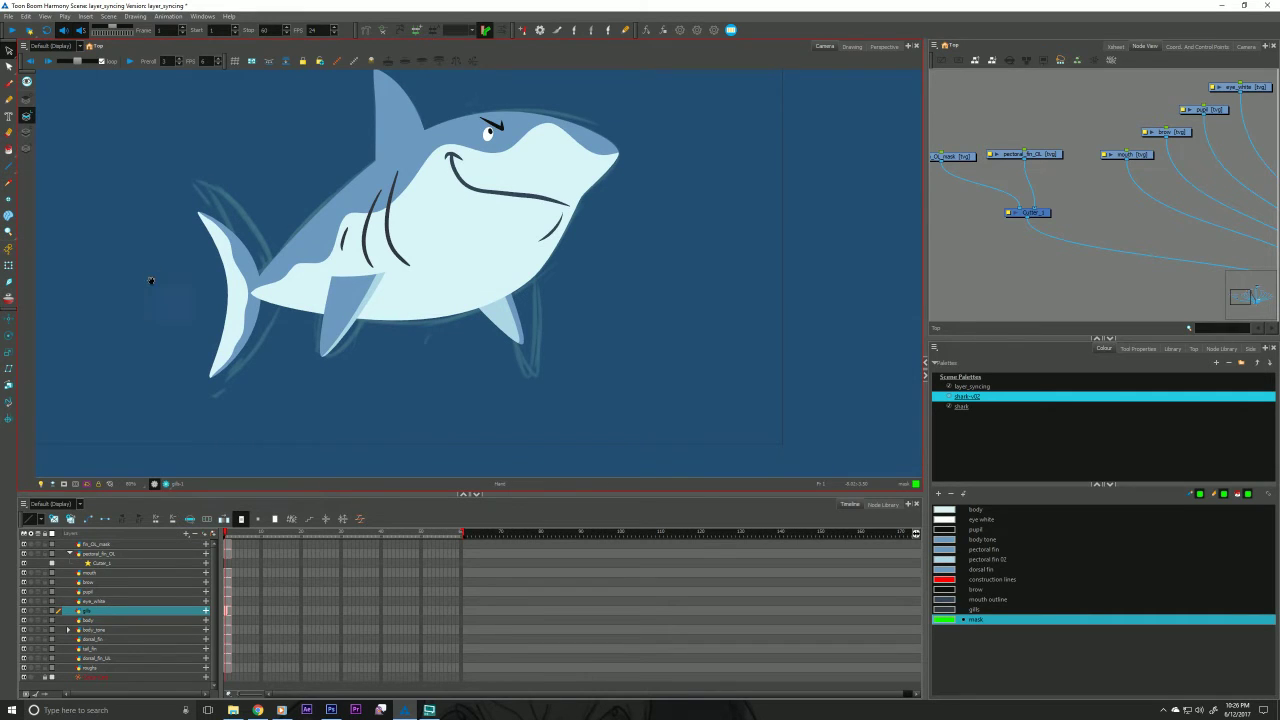
drag(150, 280, 153, 312)
drag(1154, 195, 1050, 220)
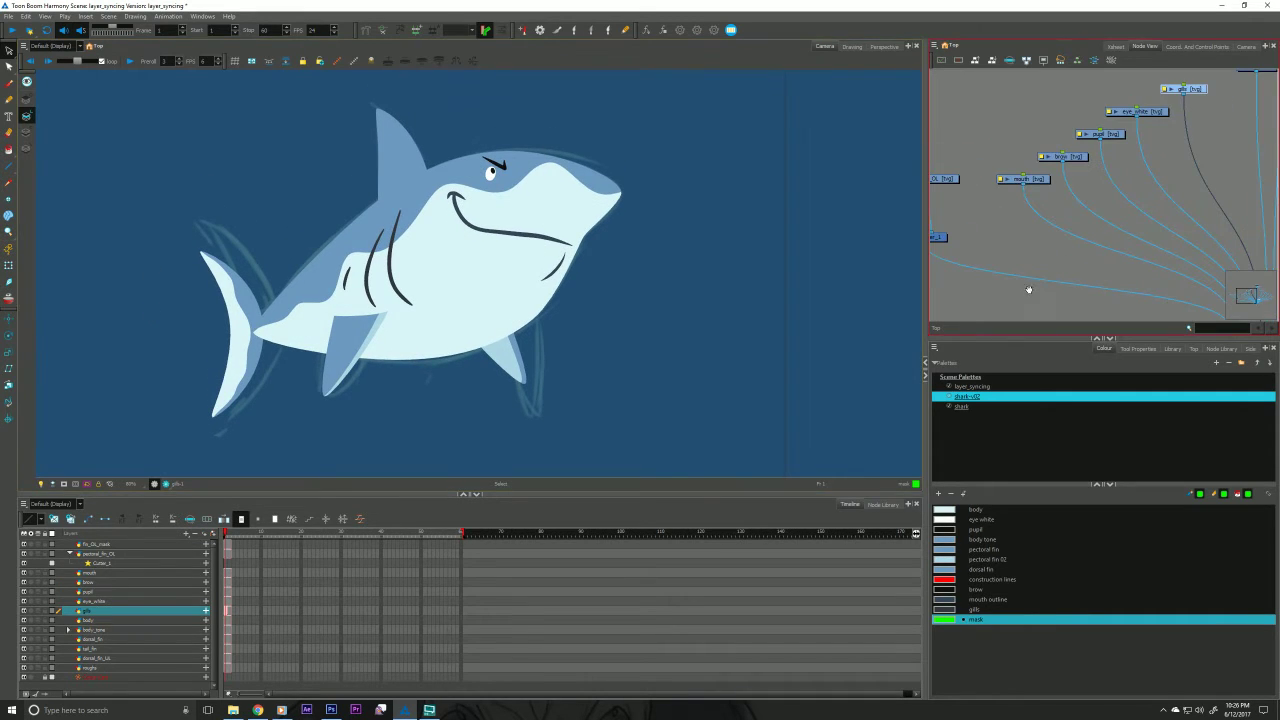
drag(1044, 303, 995, 336)
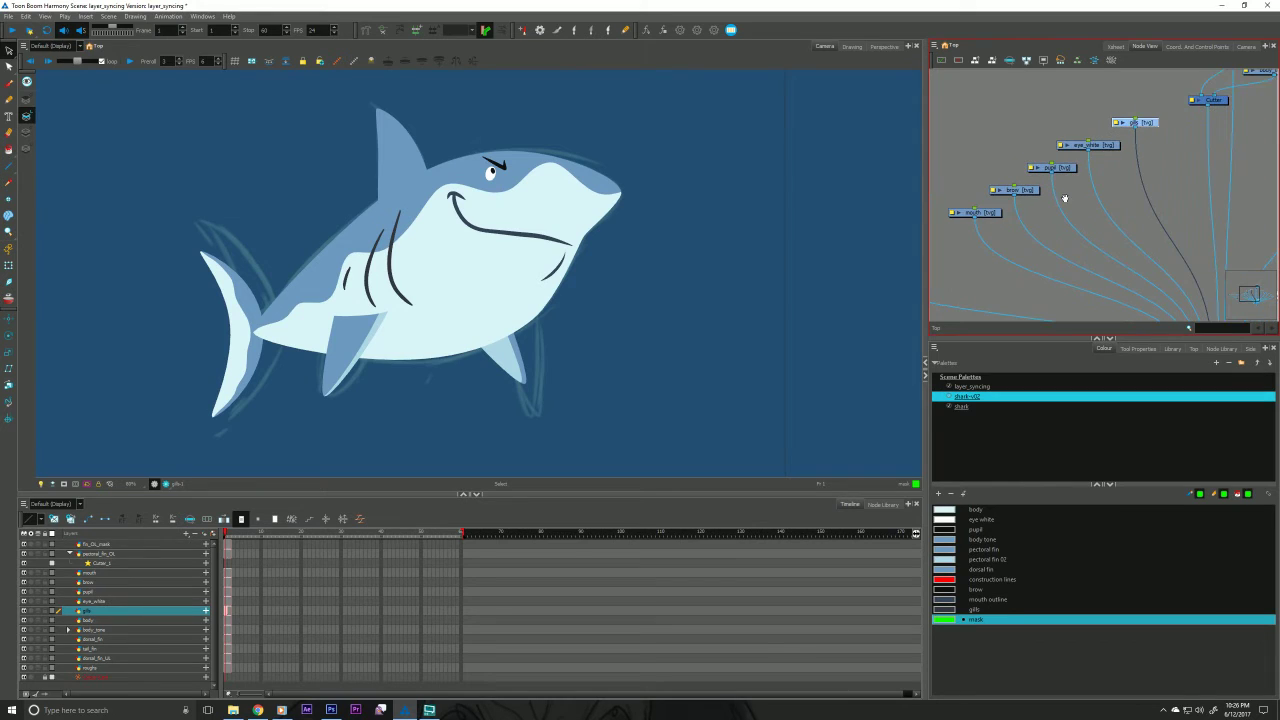
click(25, 668)
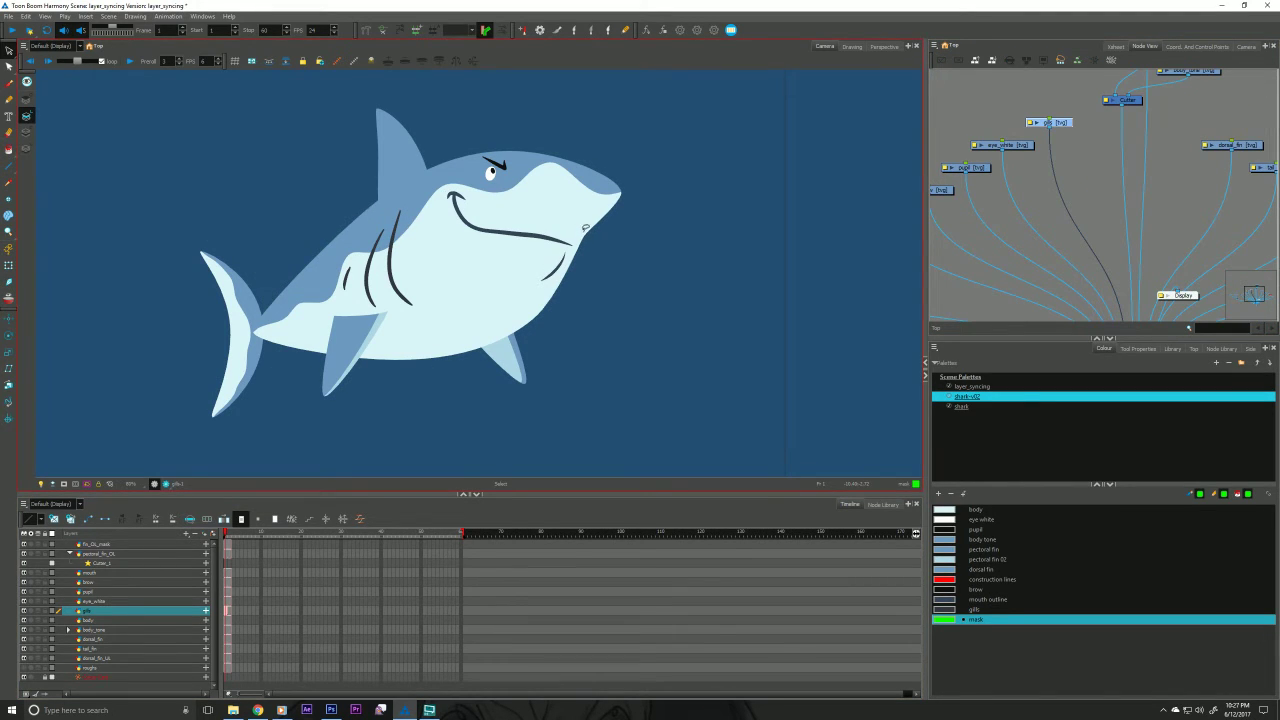
Try moving the body drawing slightly downward by itself with Transform, then undo the move.
drag(1133, 148, 1046, 232)
drag(1078, 134, 1077, 125)
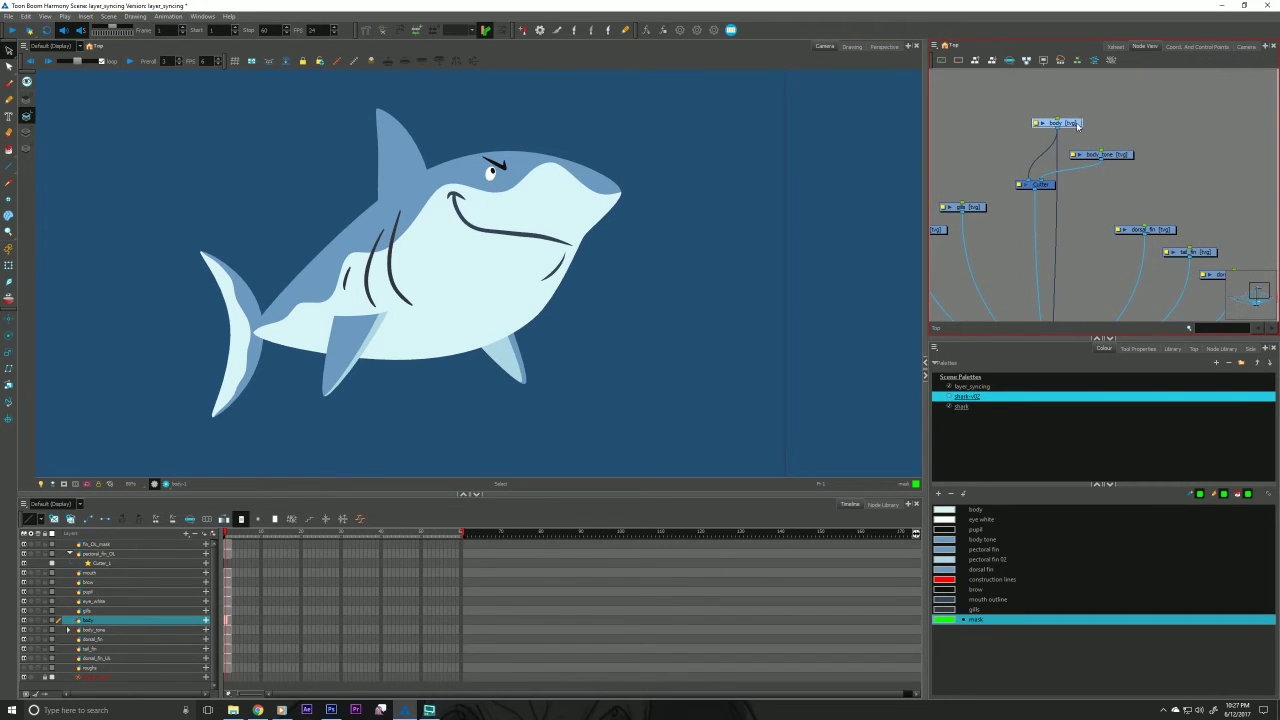
key(shift+t)
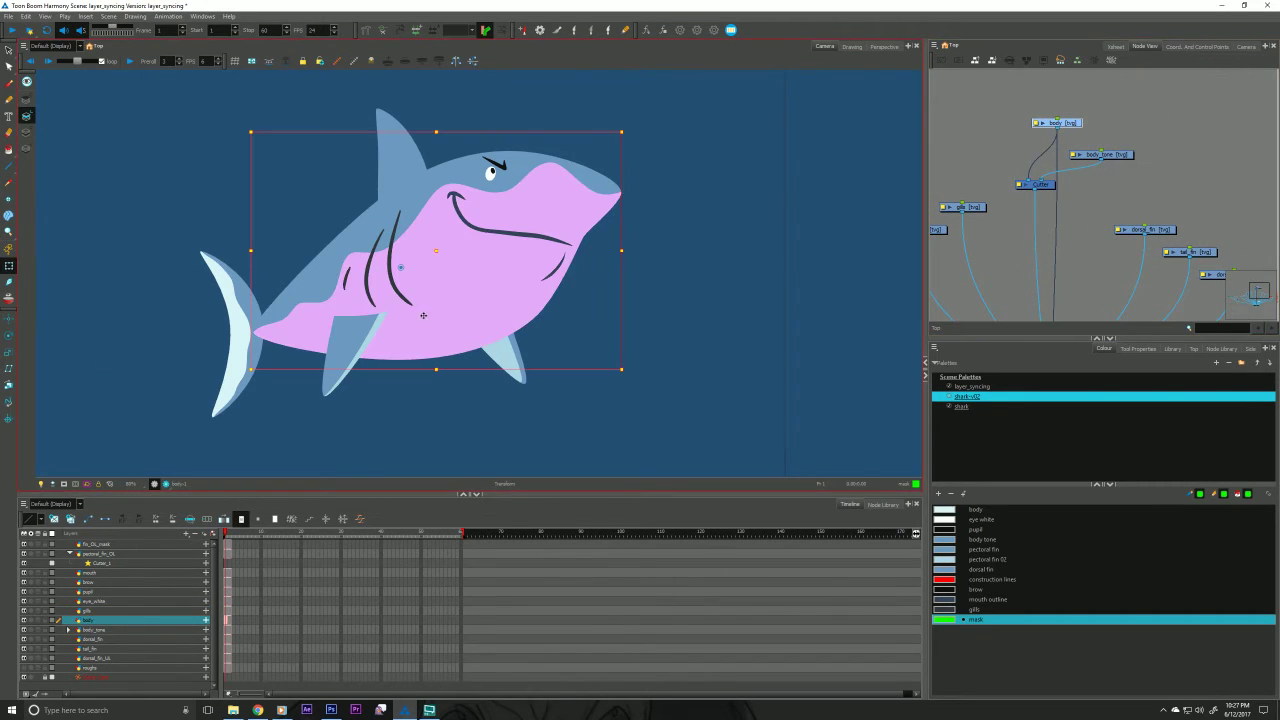
mouse_move(422, 316)
mouse_down()
mouse_move(452, 335)
mouse_move(433, 343)
mouse_up()
key(ctrl+z)
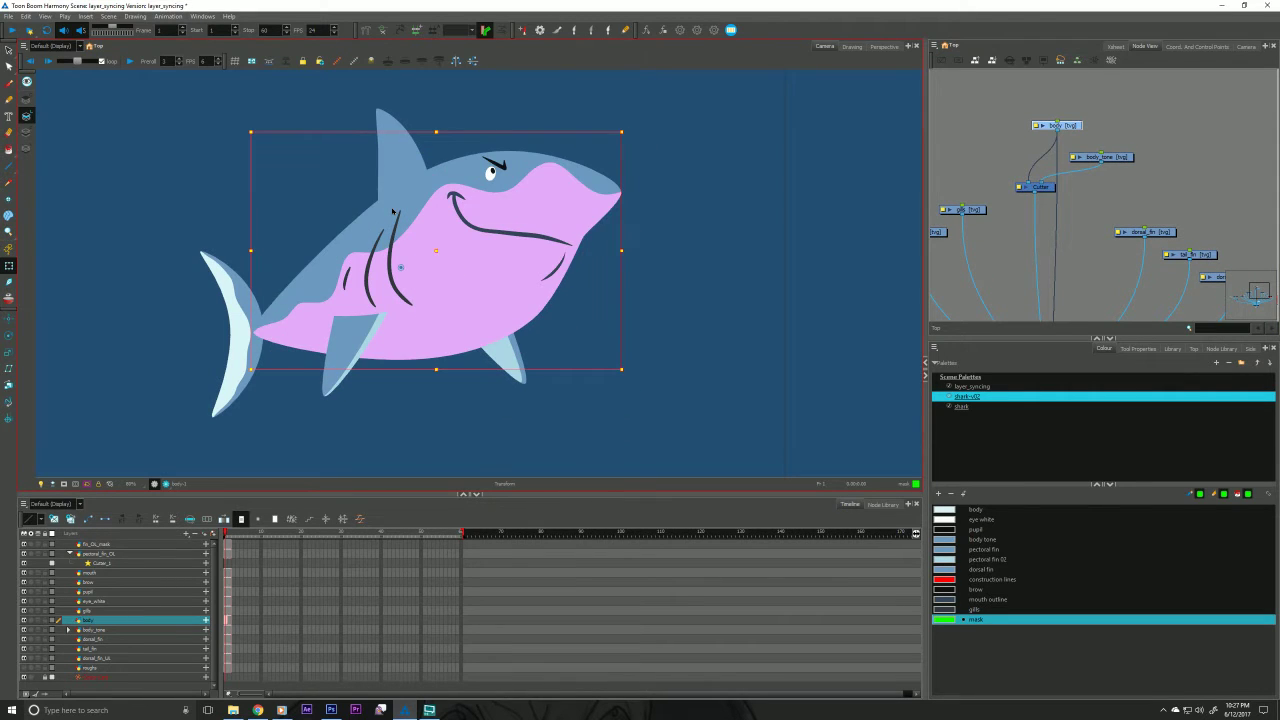
Rig the body drawing with a curve deformer from the tail base through mid-body to the snout tip and test its bend.
click(355, 232)
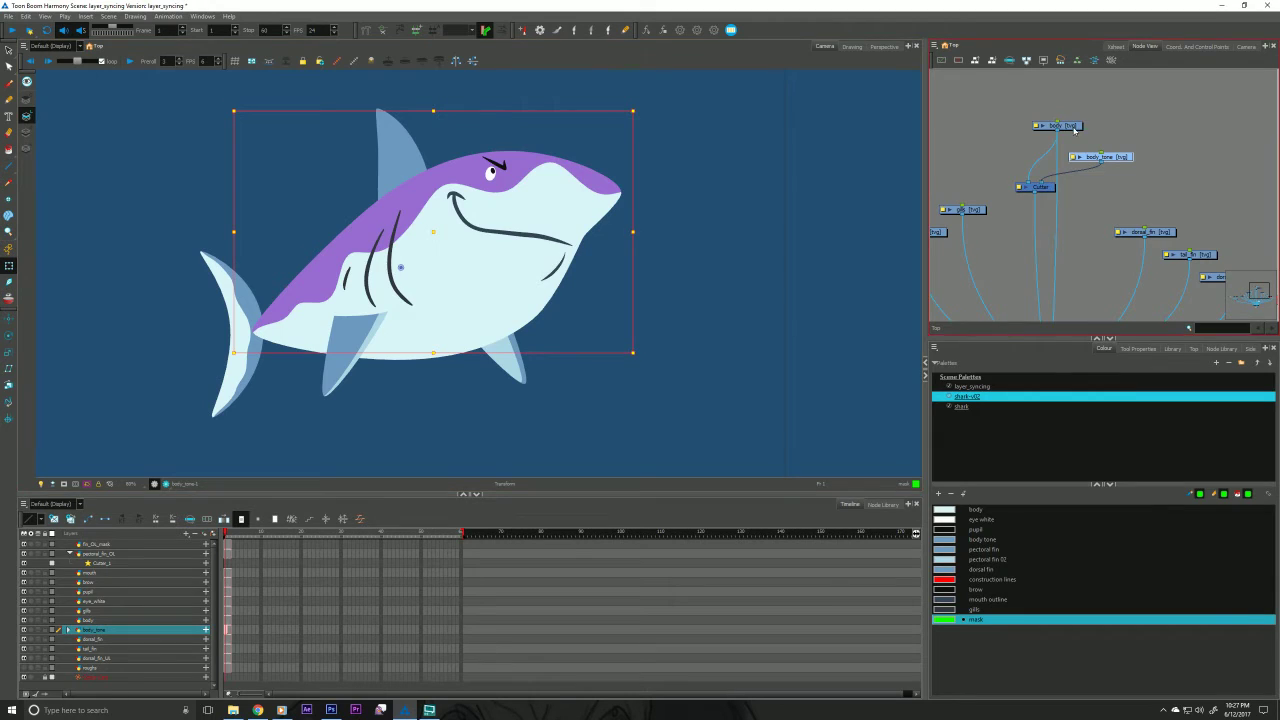
click(400, 290)
click(366, 31)
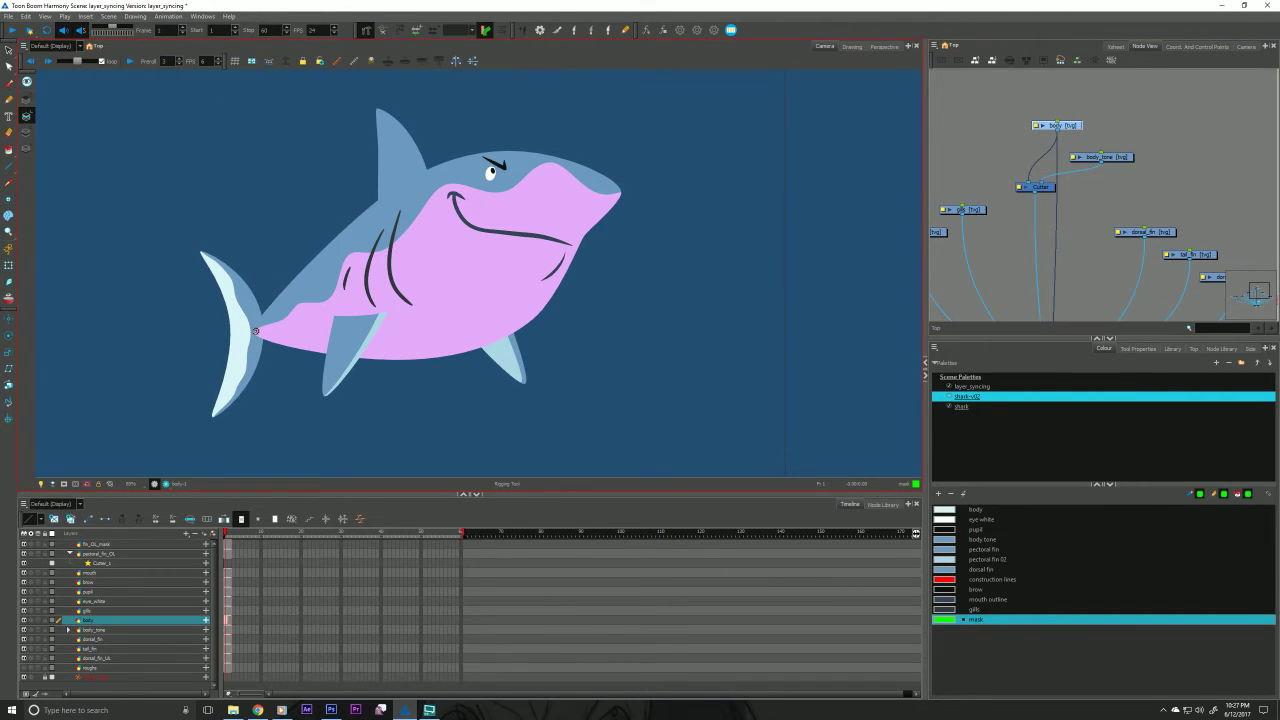
click(406, 272)
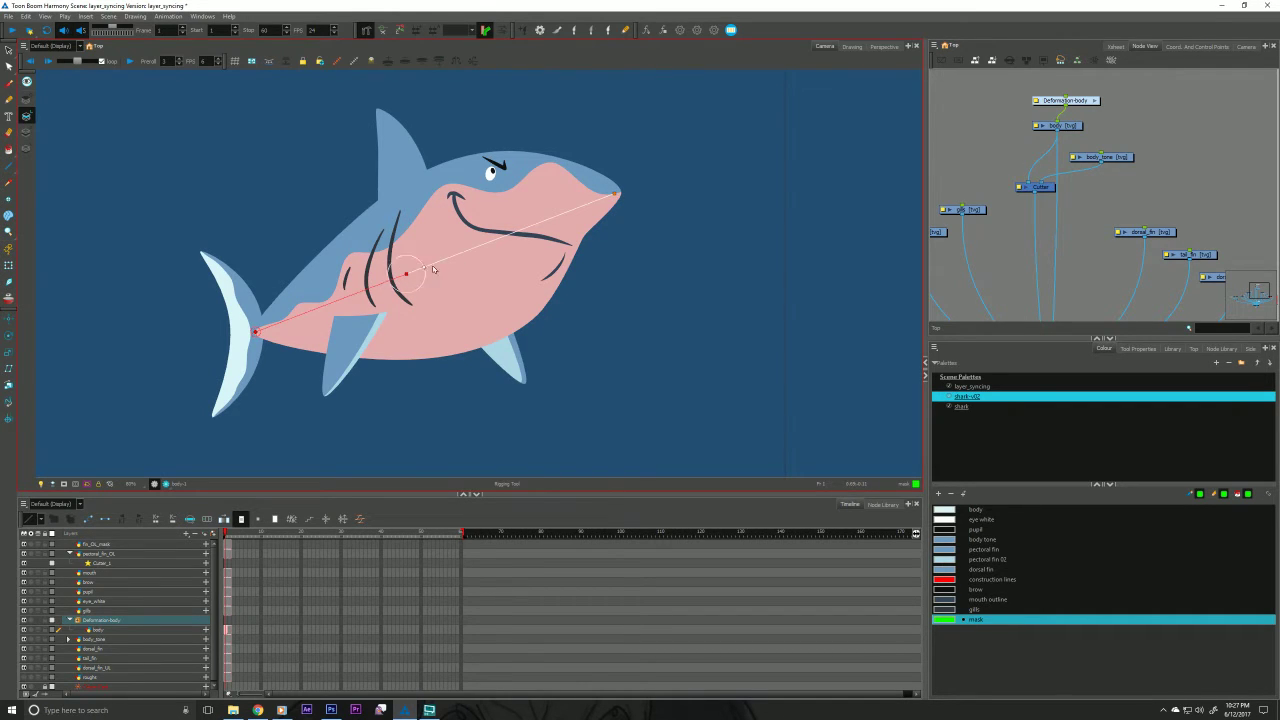
drag(418, 268, 505, 261)
key(shift+t)
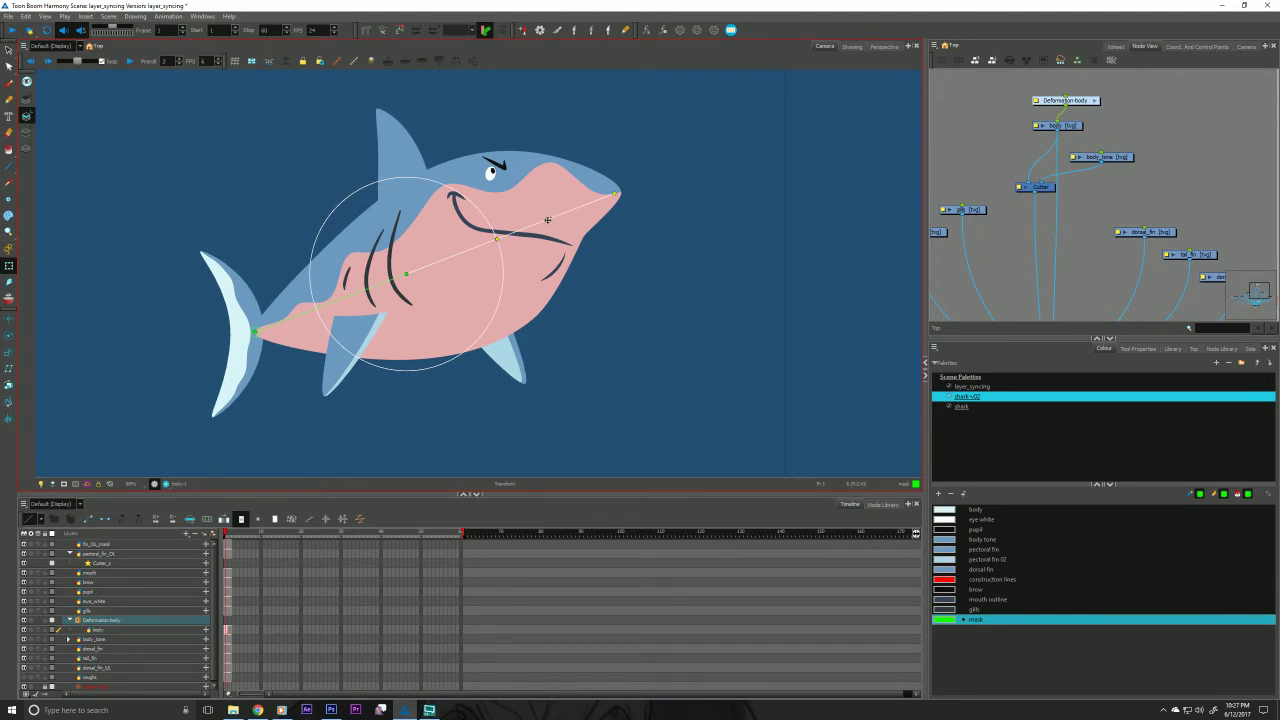
mouse_move(547, 219)
mouse_down()
mouse_move(565, 245)
mouse_move(540, 195)
mouse_move(563, 262)
mouse_move(550, 179)
mouse_move(565, 213)
mouse_up()
Connect Deformation-body to the body_tone node, place that node beside body, and test bending both drawings together.
drag(1066, 106, 1099, 154)
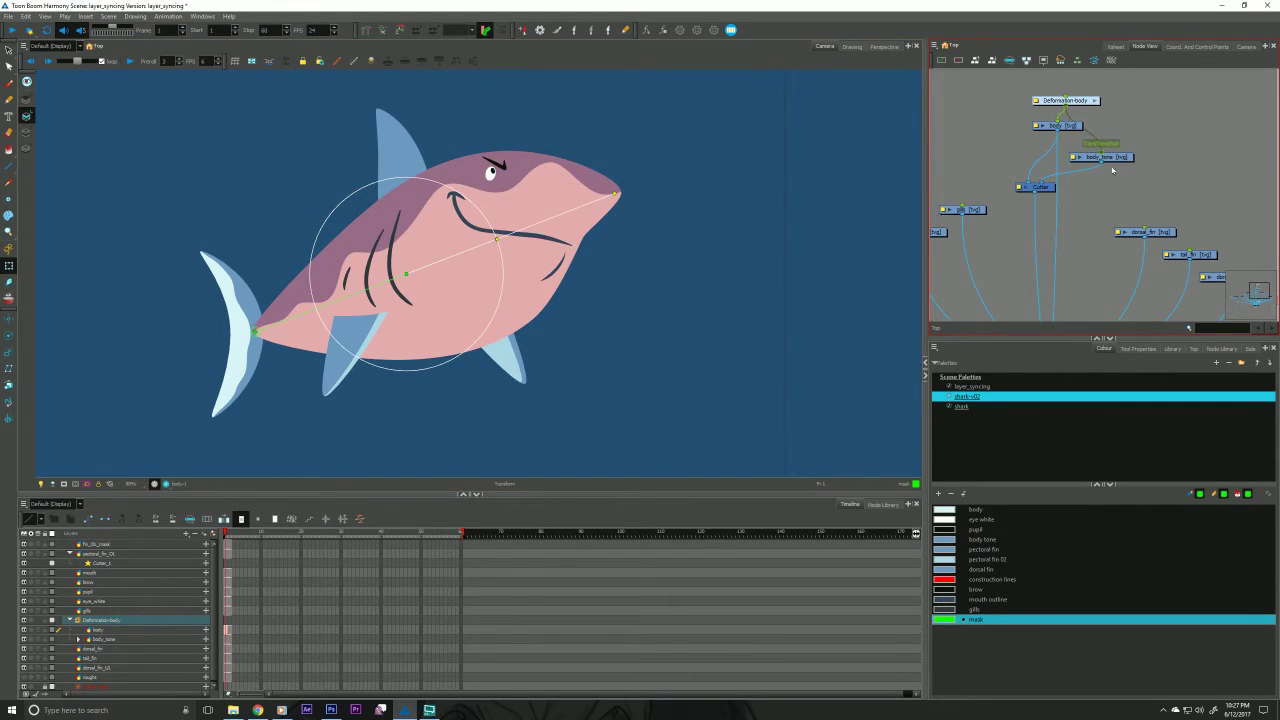
click(1068, 128)
scroll(1000, 100, down, 3)
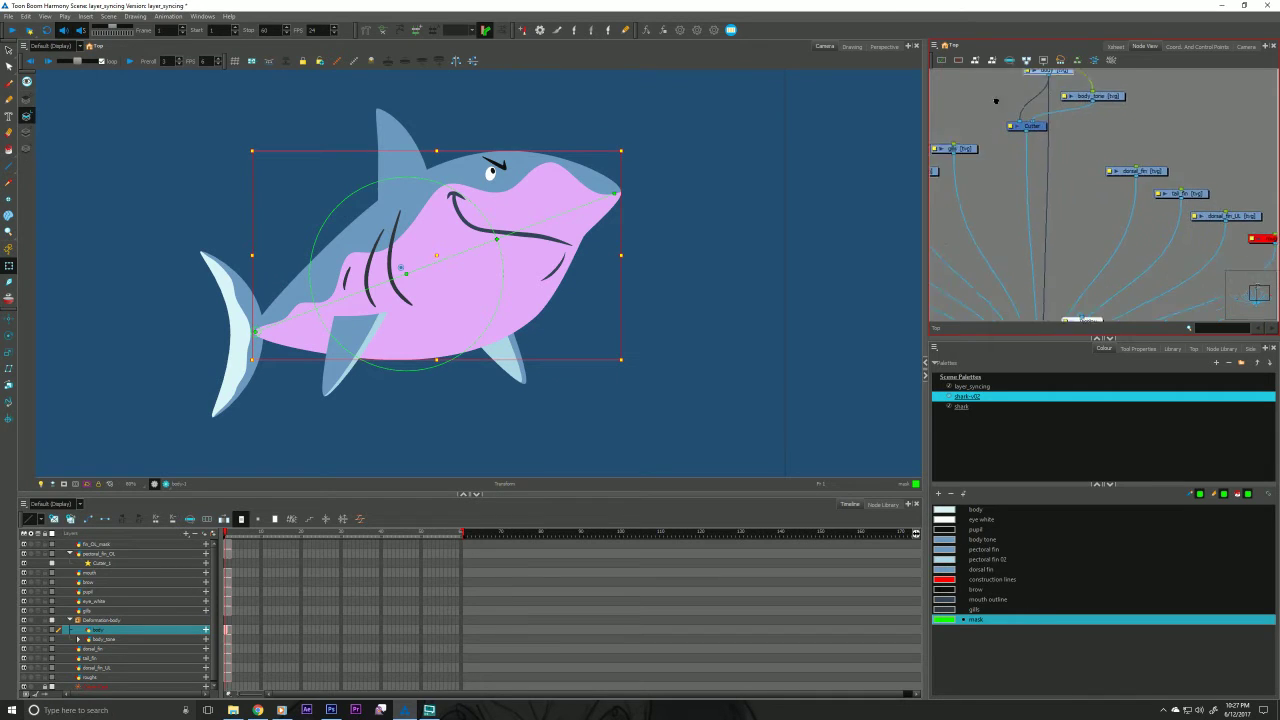
drag(1008, 66, 1024, 178)
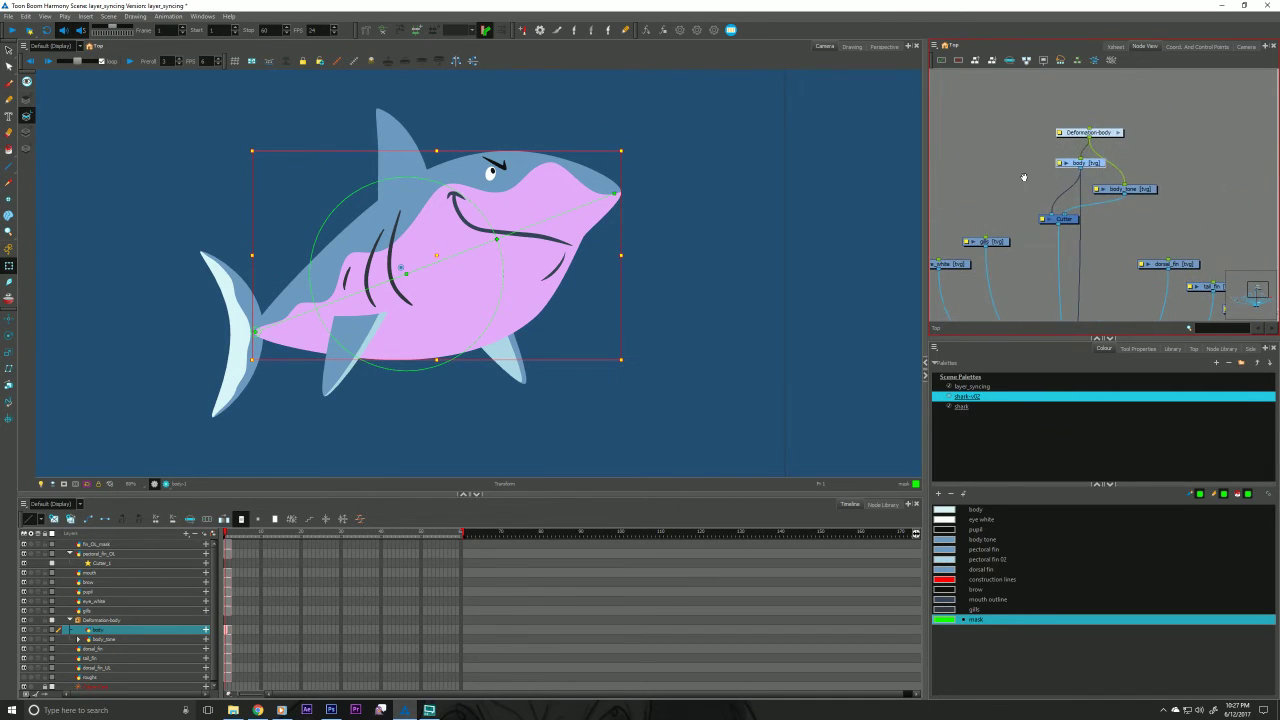
drag(1132, 189, 1036, 167)
click(1091, 164)
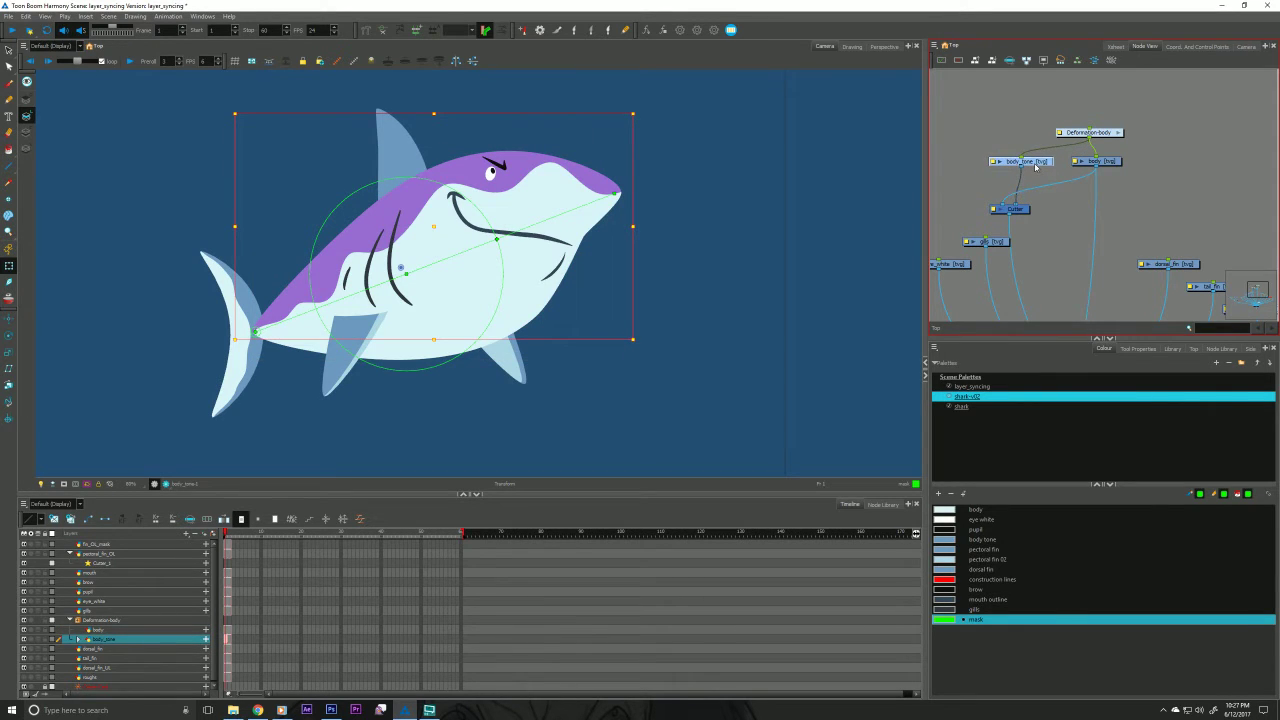
mouse_move(567, 214)
mouse_down()
mouse_move(571, 230)
mouse_move(567, 191)
mouse_up()
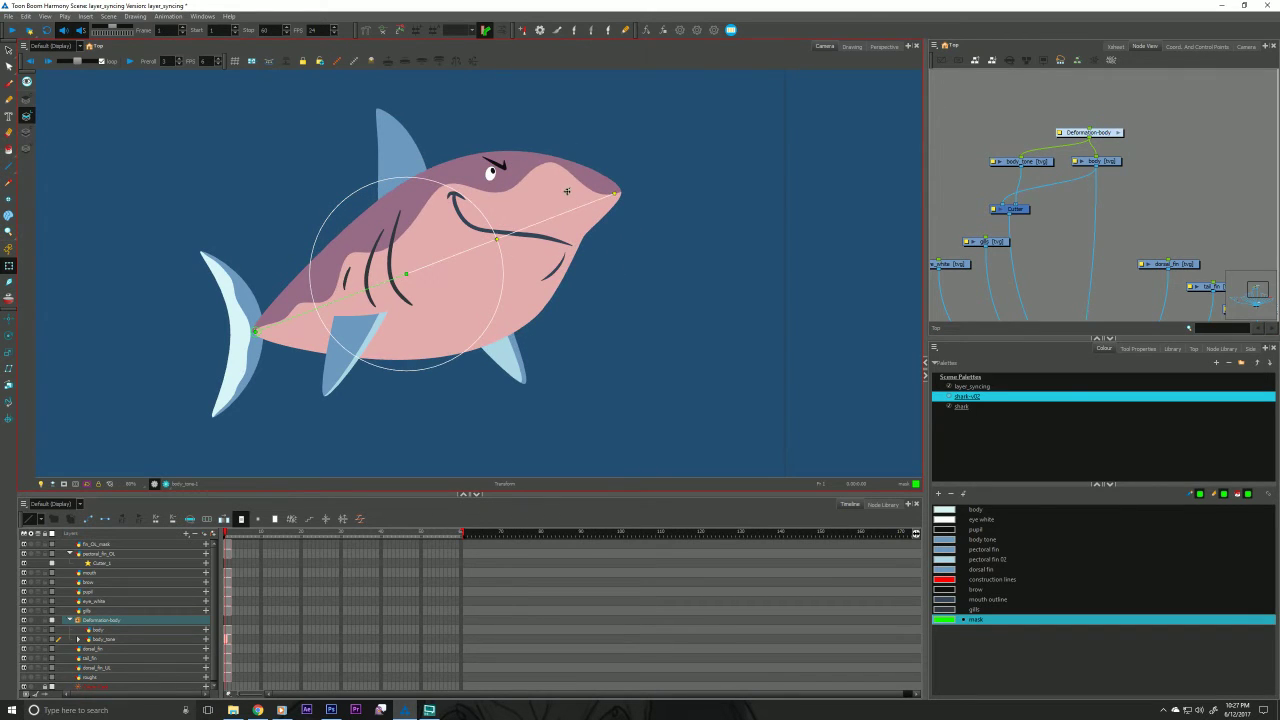
key(Escape)
Add a Kinematic Output node from the node library and connect Deformation-body into it.
click(1219, 349)
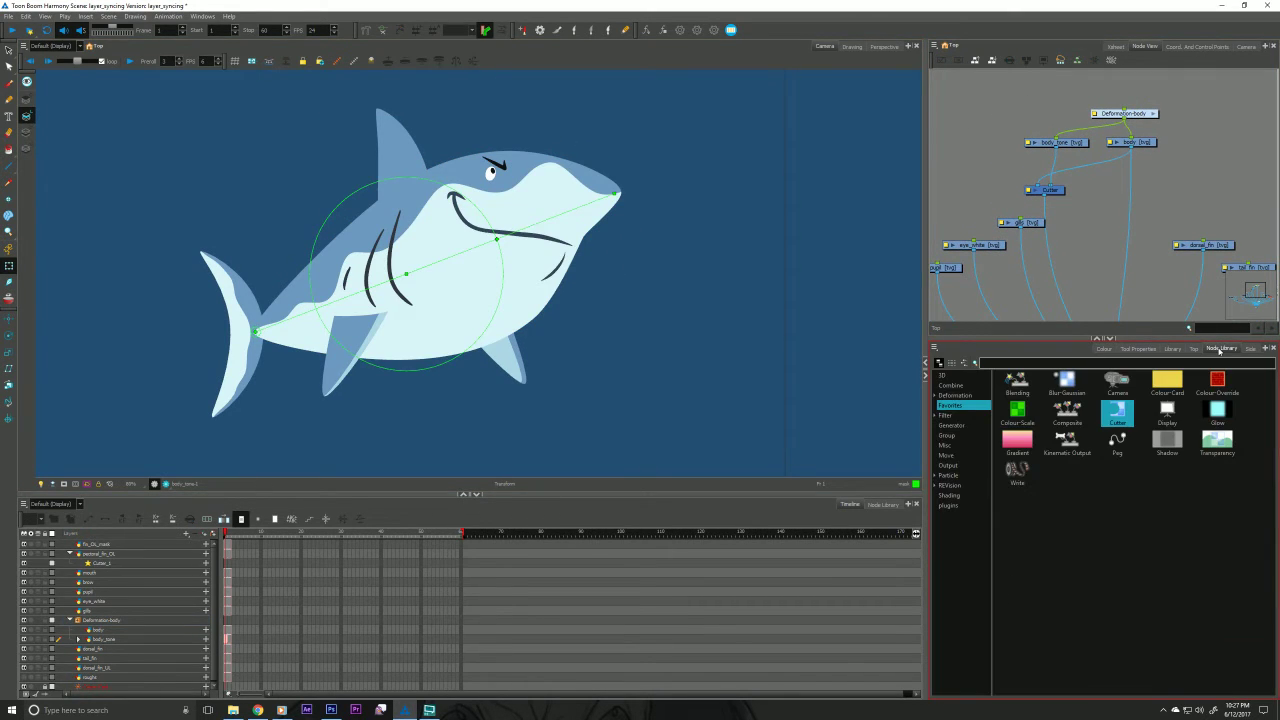
click(955, 396)
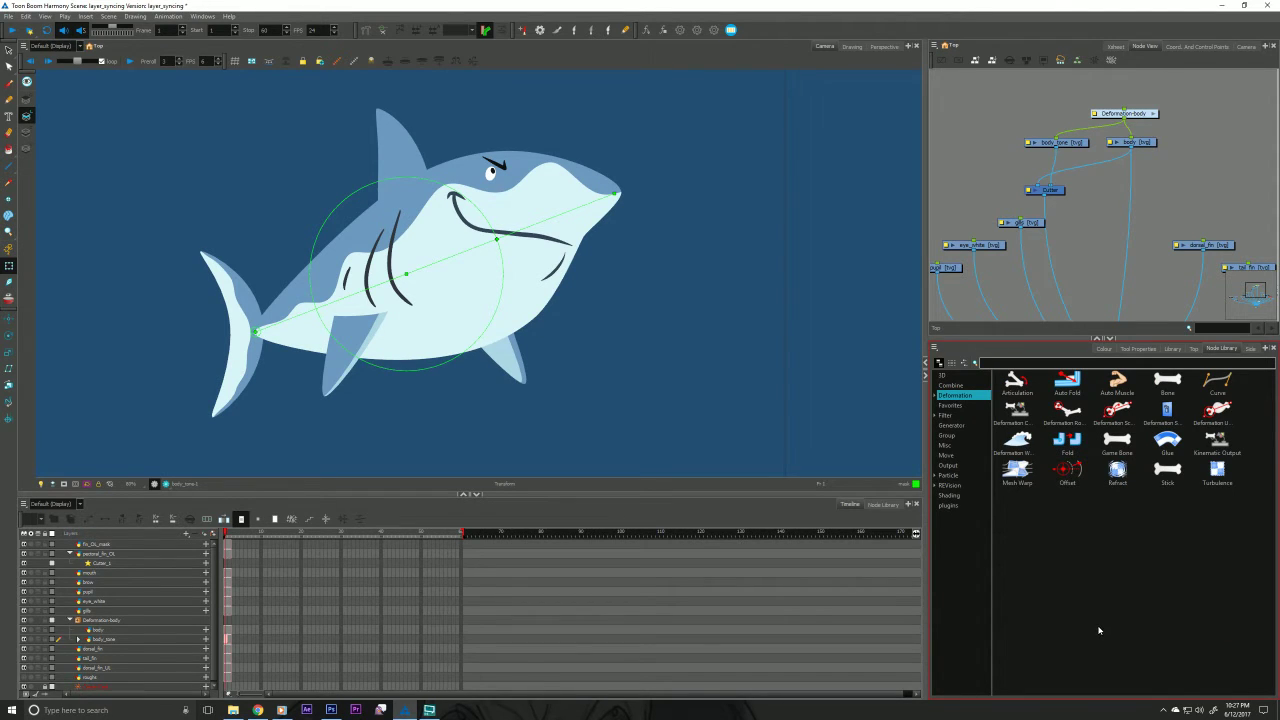
click(950, 406)
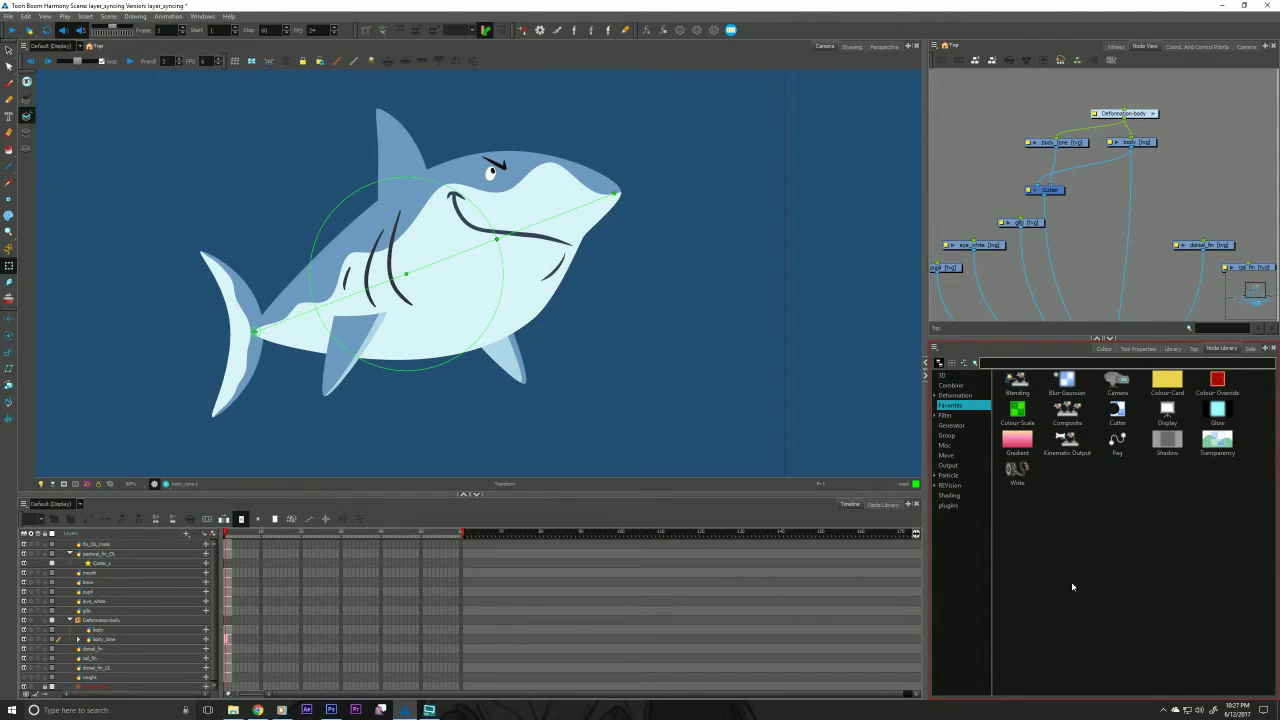
drag(1065, 440, 980, 182)
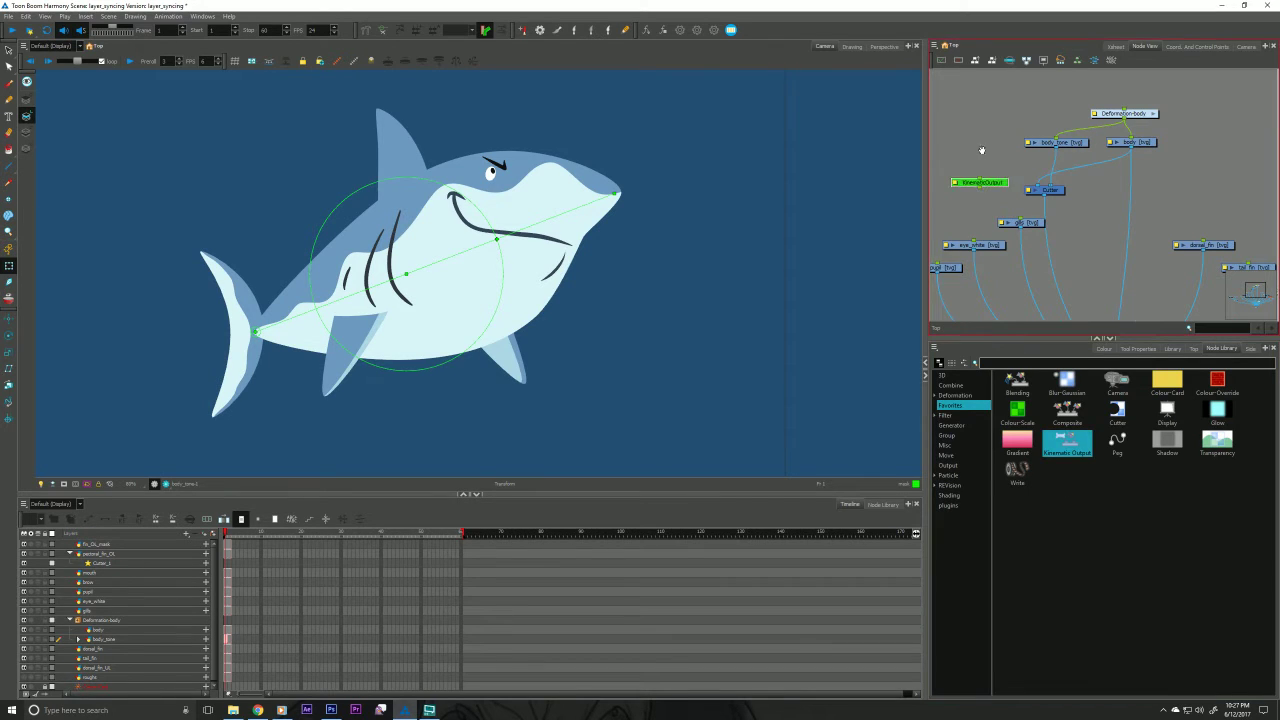
drag(1079, 196, 1039, 164)
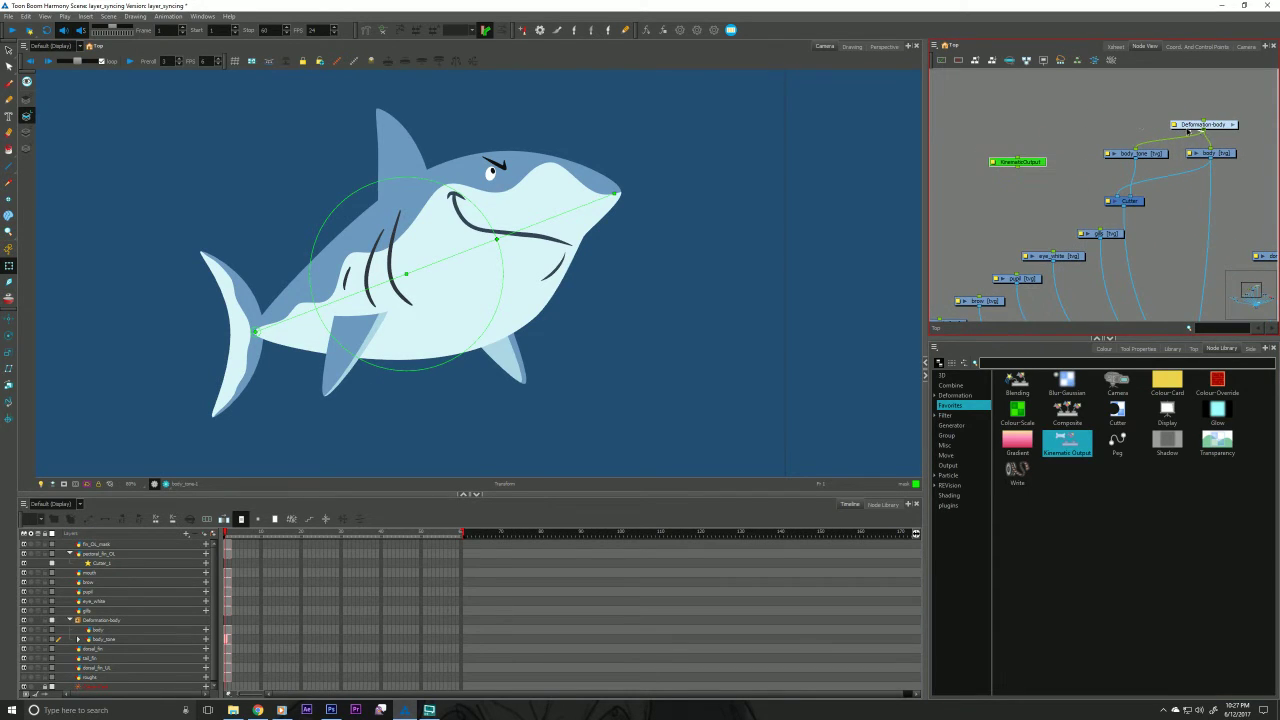
drag(1205, 131, 1025, 143)
scroll(1004, 205, down, 3)
scroll(1004, 205, left, 4)
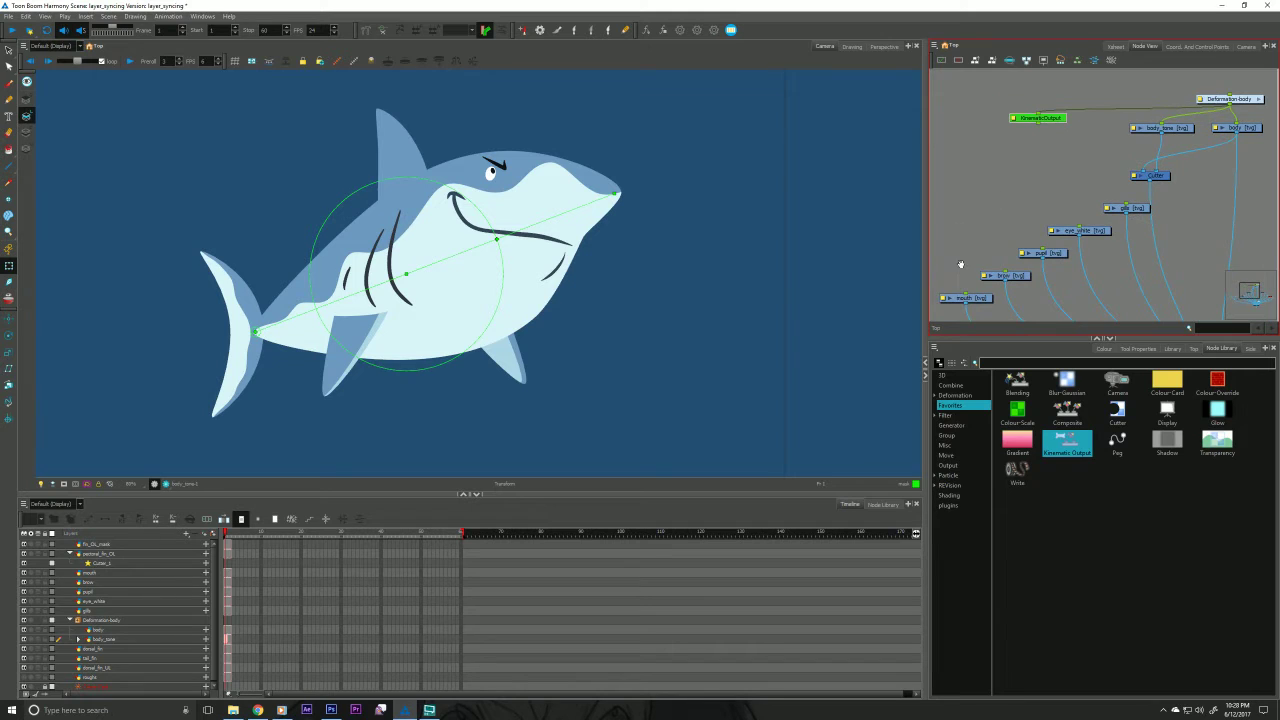
Parent the mouth, brow, pupil, eye_white and gills drawings to a new peg named face_Peg.
drag(969, 207, 1026, 203)
drag(997, 144, 1158, 297)
drag(1065, 320, 1019, 297)
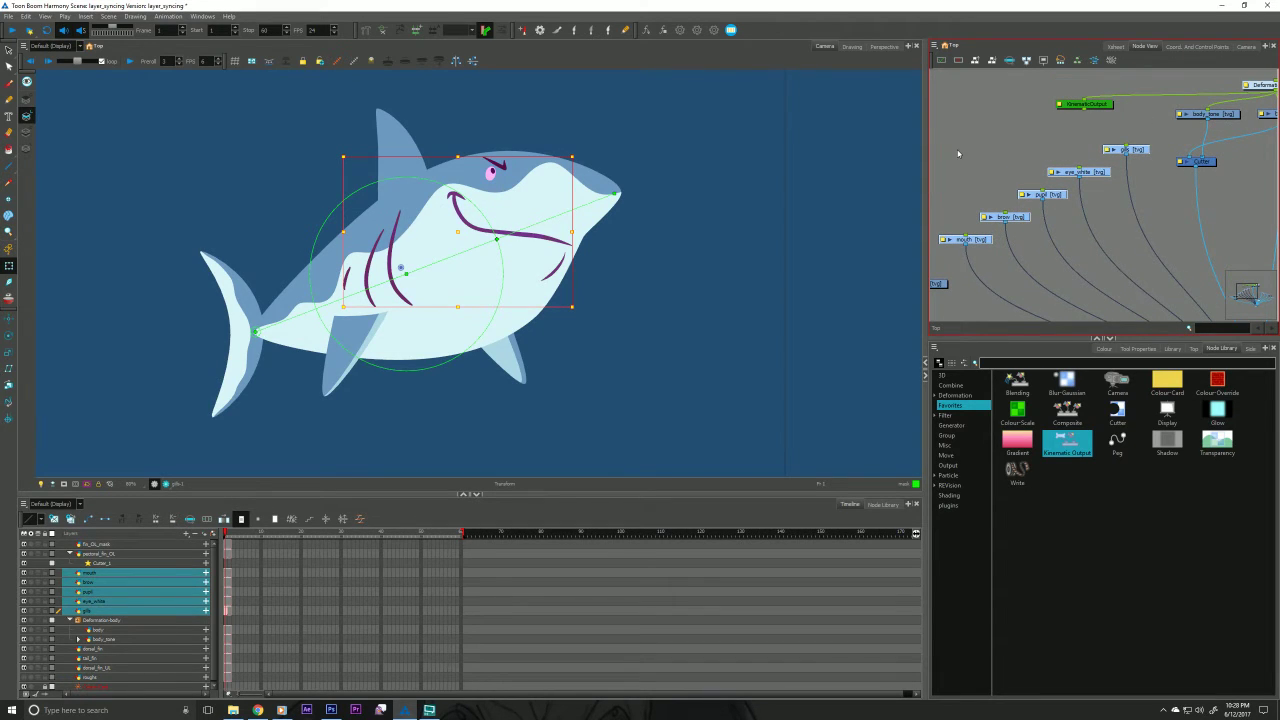
key(ctrl+p)
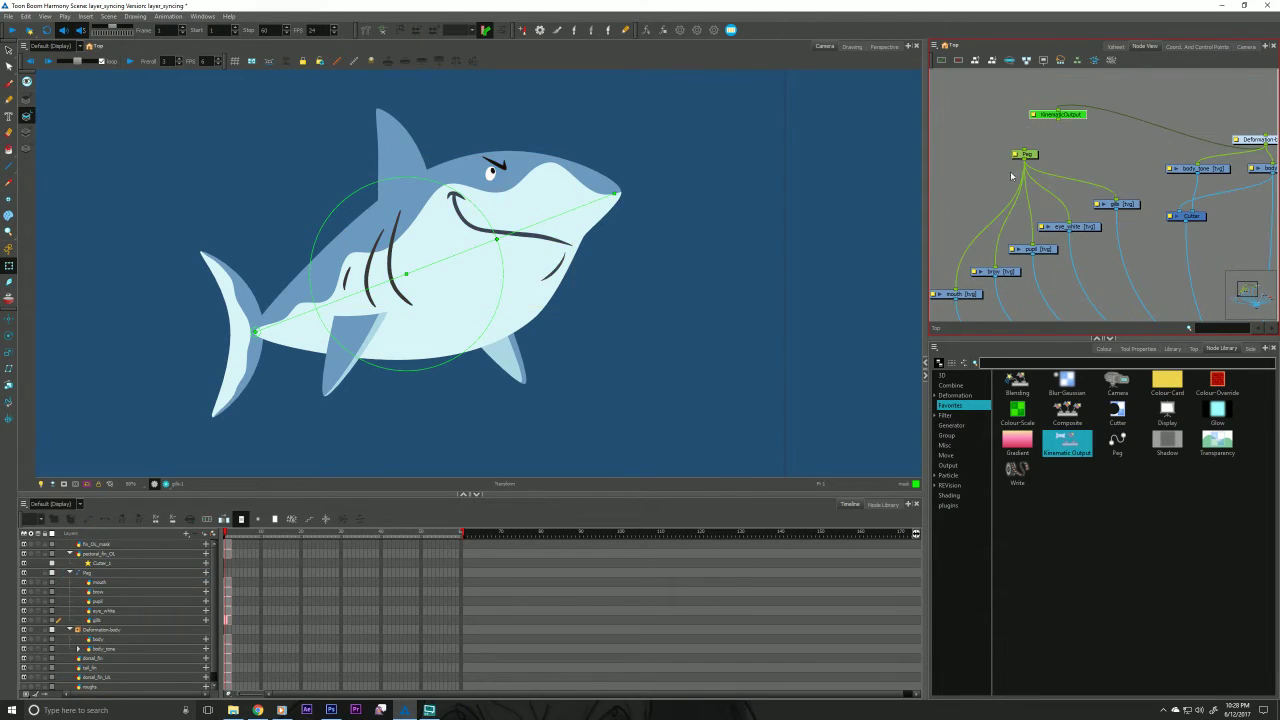
double_click(1024, 154)
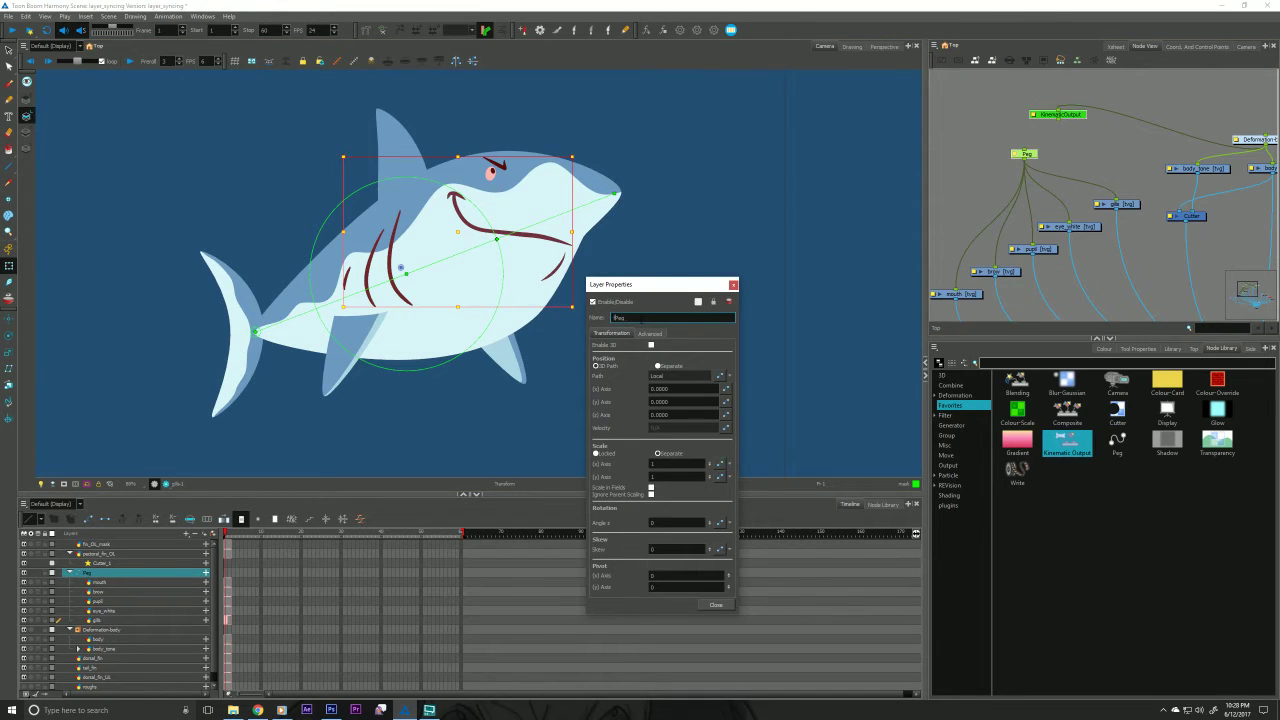
text(face_Peg)
click(733, 284)
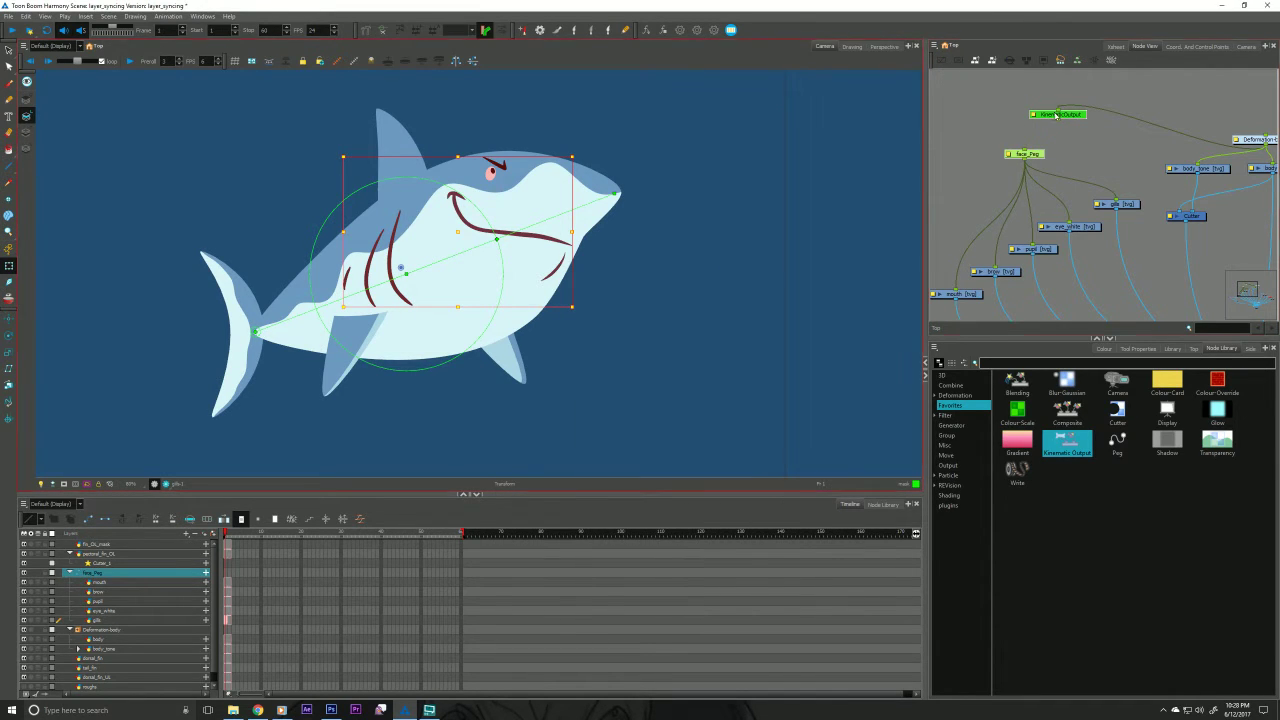
Connect the Kinematic Output to face_Peg, then test the body deformation with the face attached and undo the test.
drag(1057, 117, 1025, 150)
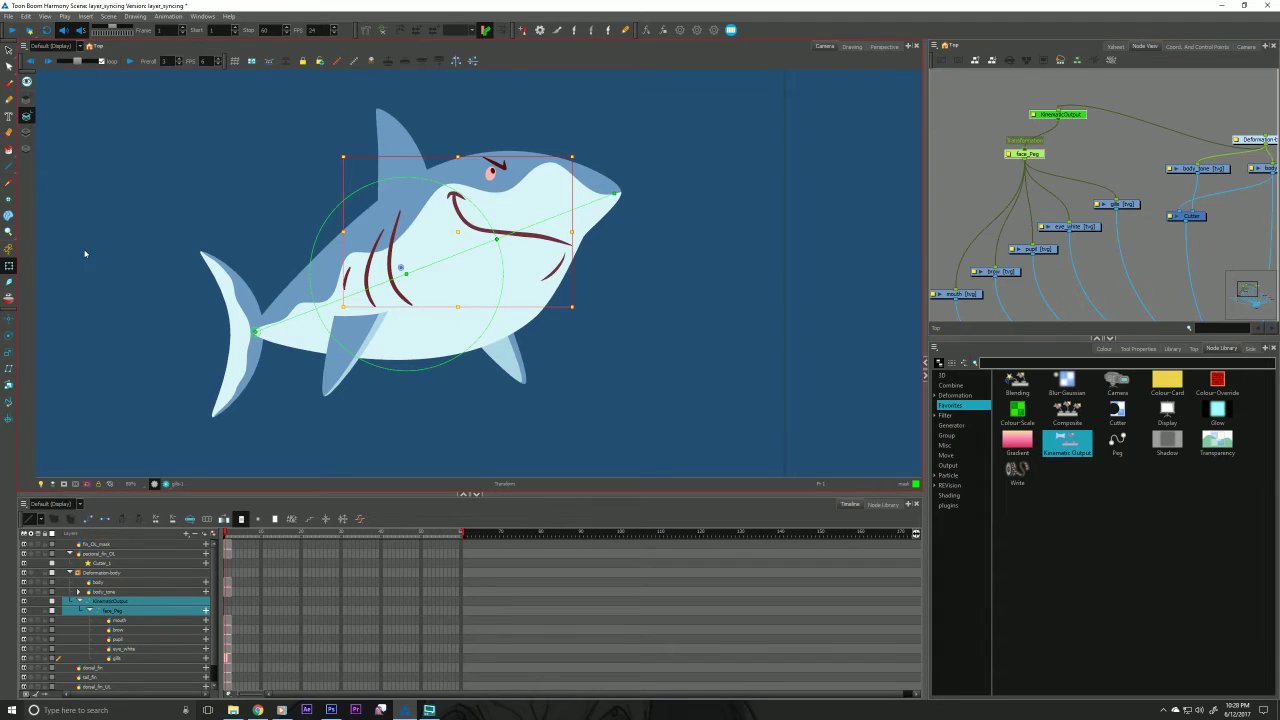
mouse_move(551, 217)
mouse_down()
mouse_move(556, 228)
mouse_move(546, 206)
mouse_move(556, 230)
mouse_up()
key(ctrl+z)
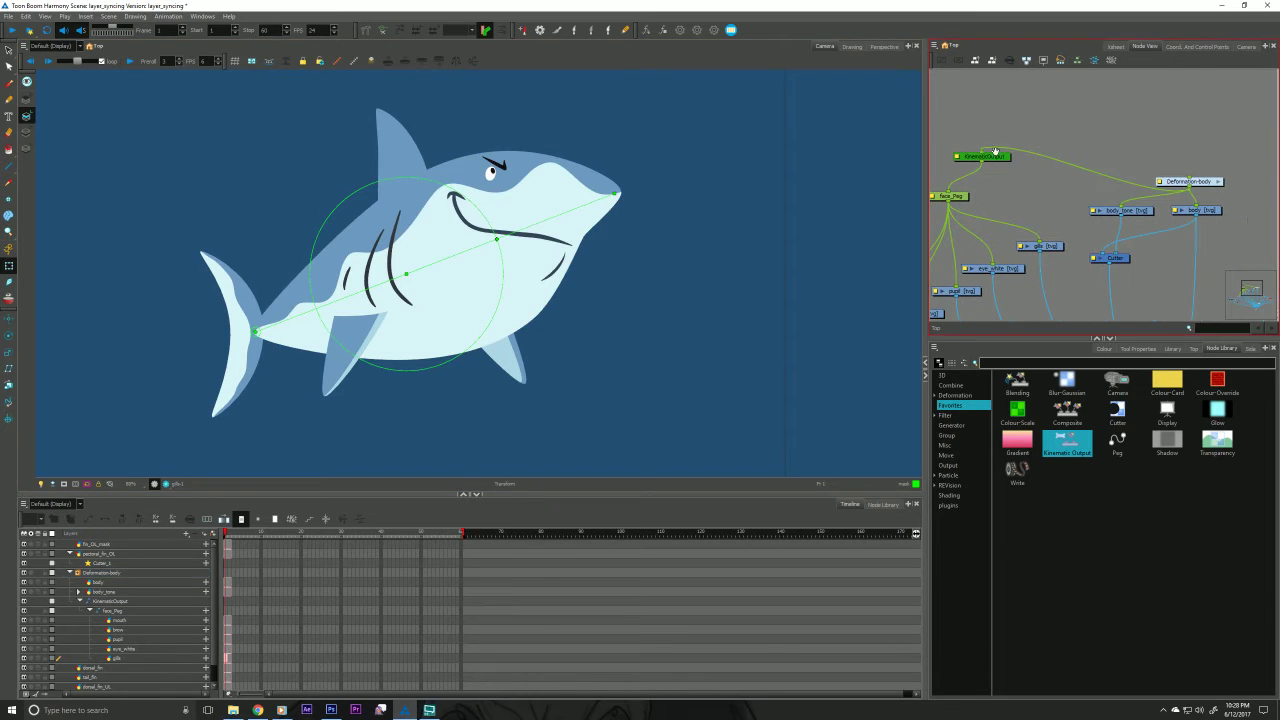
drag(1200, 180, 1202, 120)
drag(1051, 243, 1162, 173)
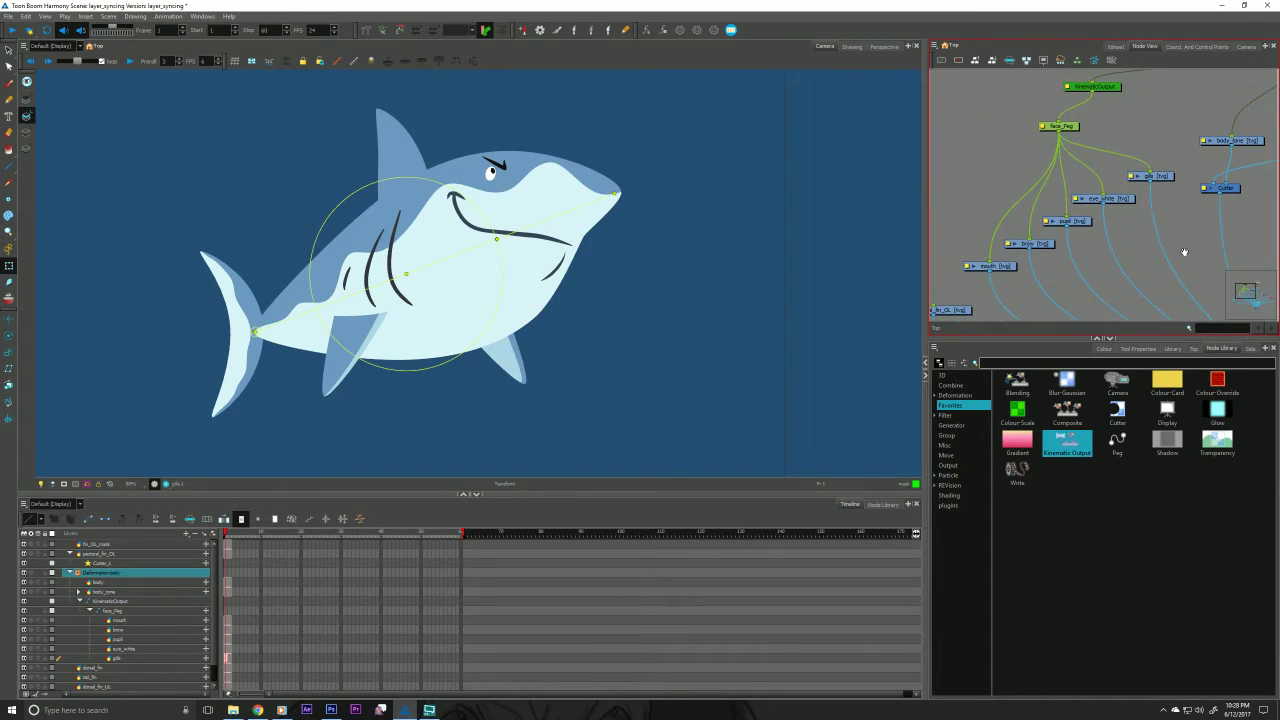
Add a new drawing layer named nostril.
drag(997, 300, 1008, 236)
click(961, 187)
key(ctrl+r)
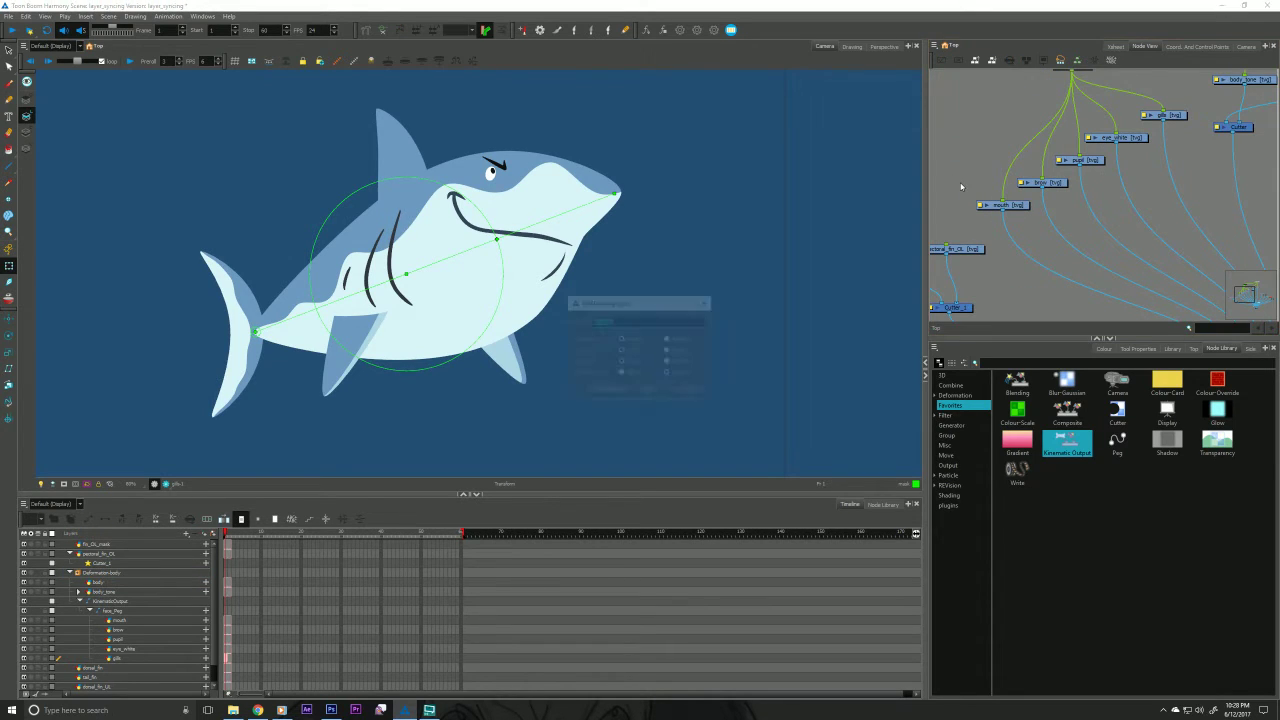
text(no)
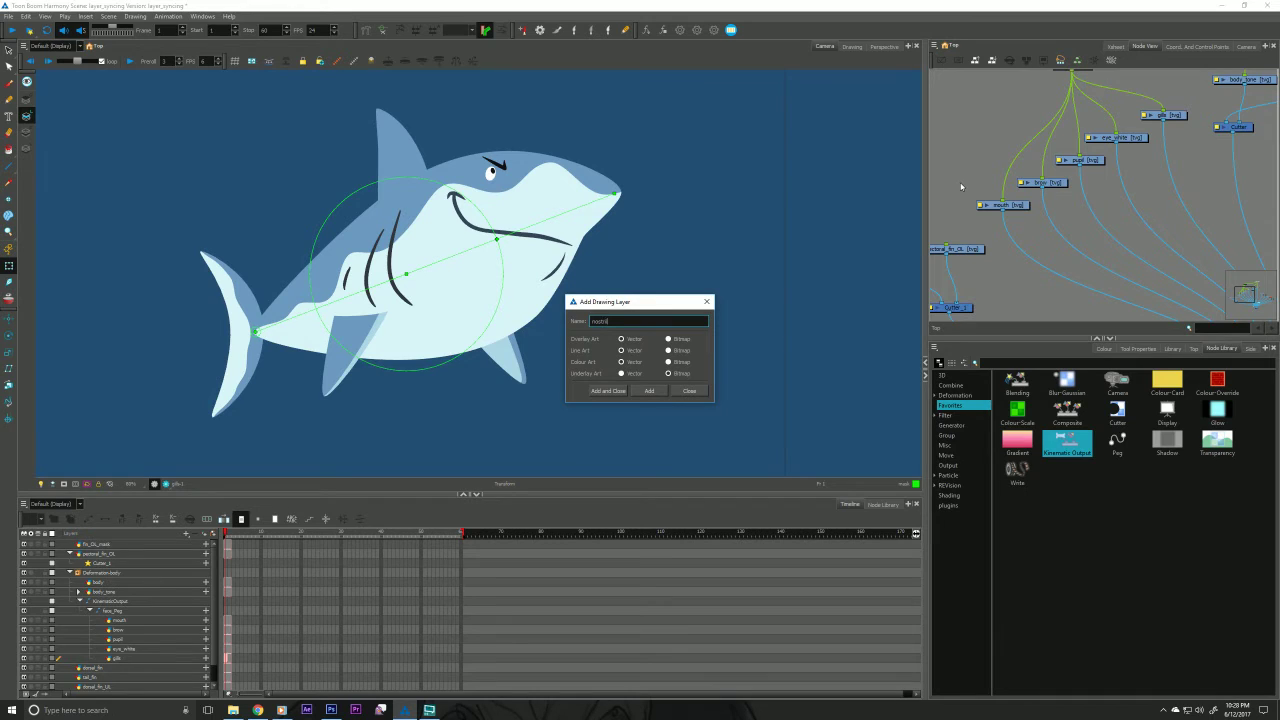
text(stril)
click(608, 390)
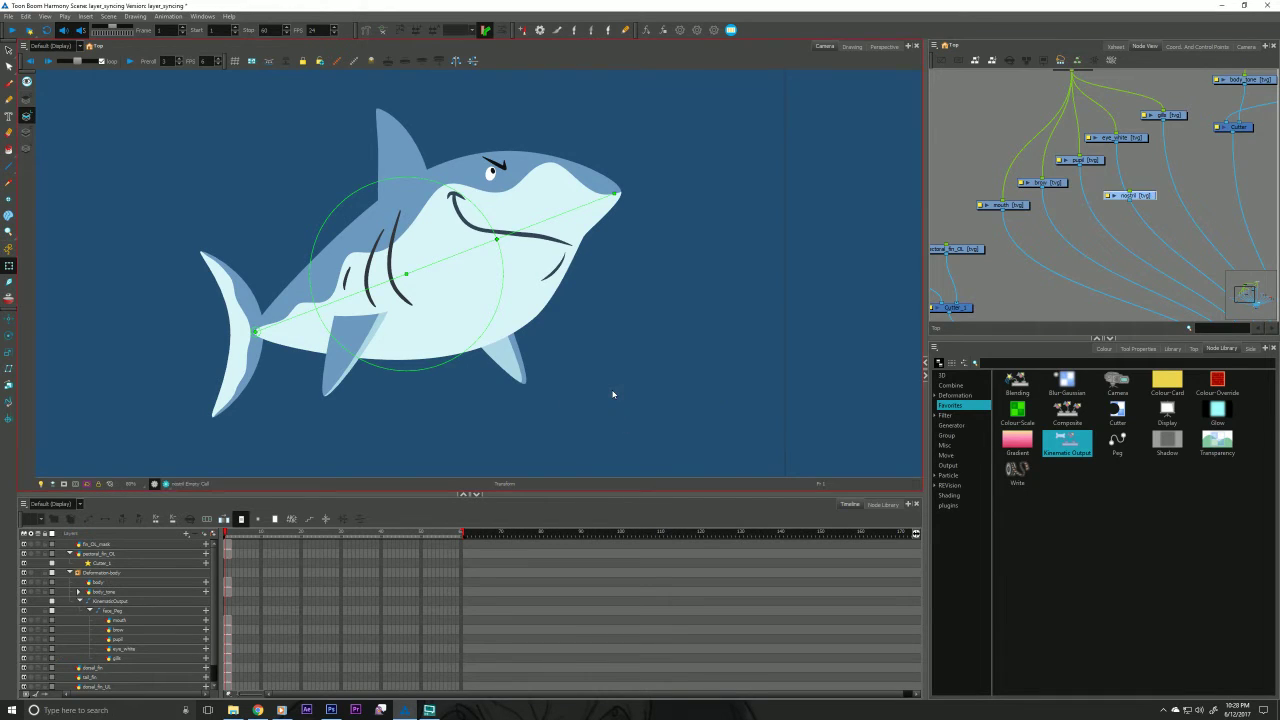
Parent the nostril node to face_Peg, connect its output to the composite, and place it beside the other face nodes.
drag(1147, 198, 972, 180)
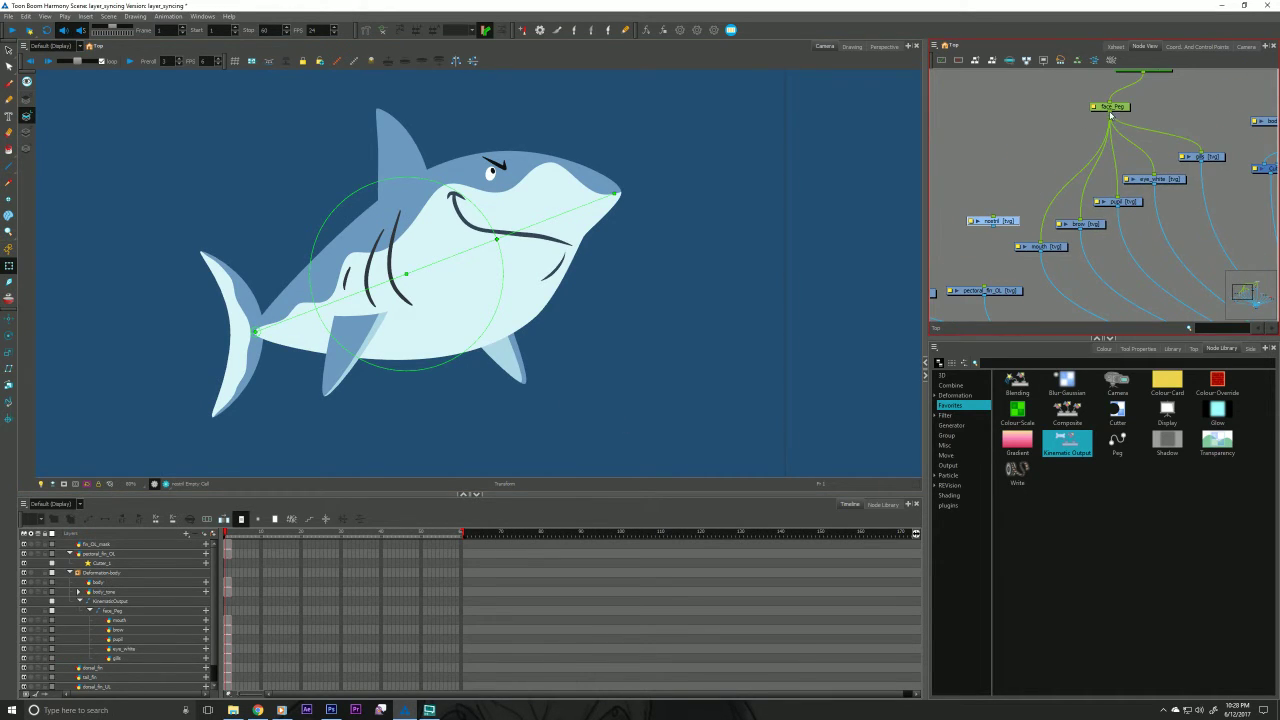
drag(1110, 115, 1172, 250)
drag(1066, 188, 1128, 303)
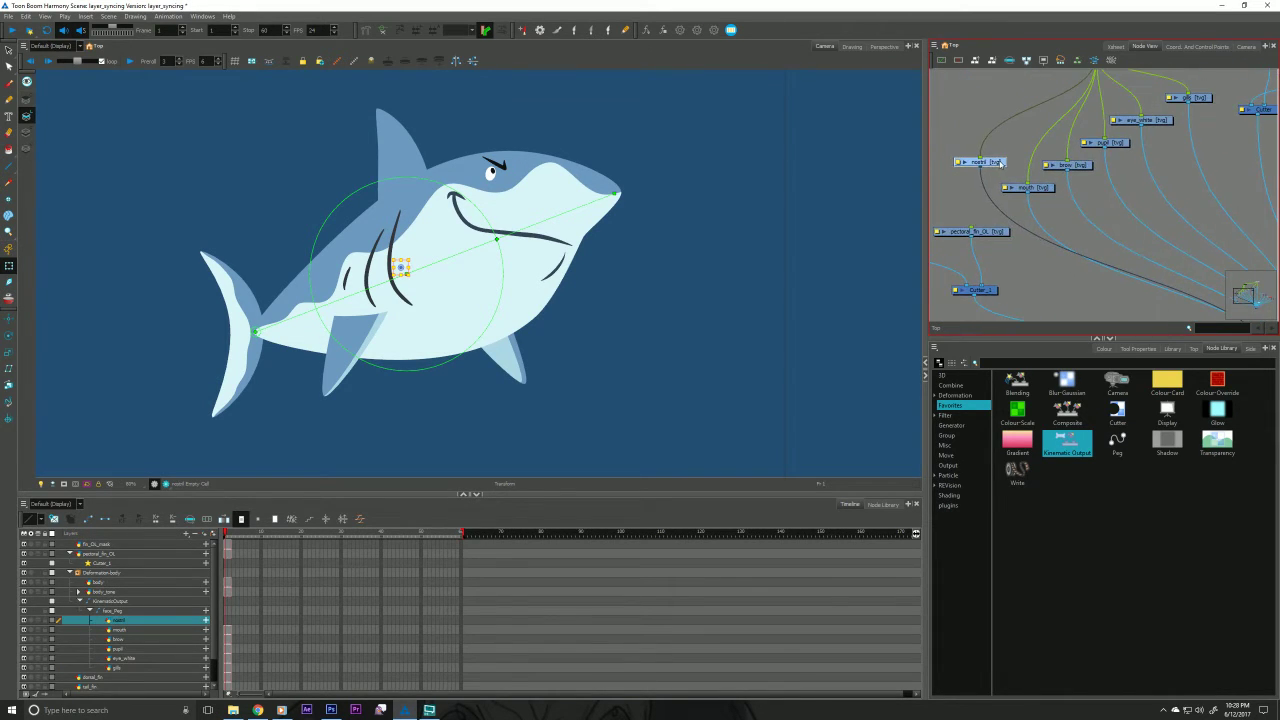
drag(999, 164, 976, 172)
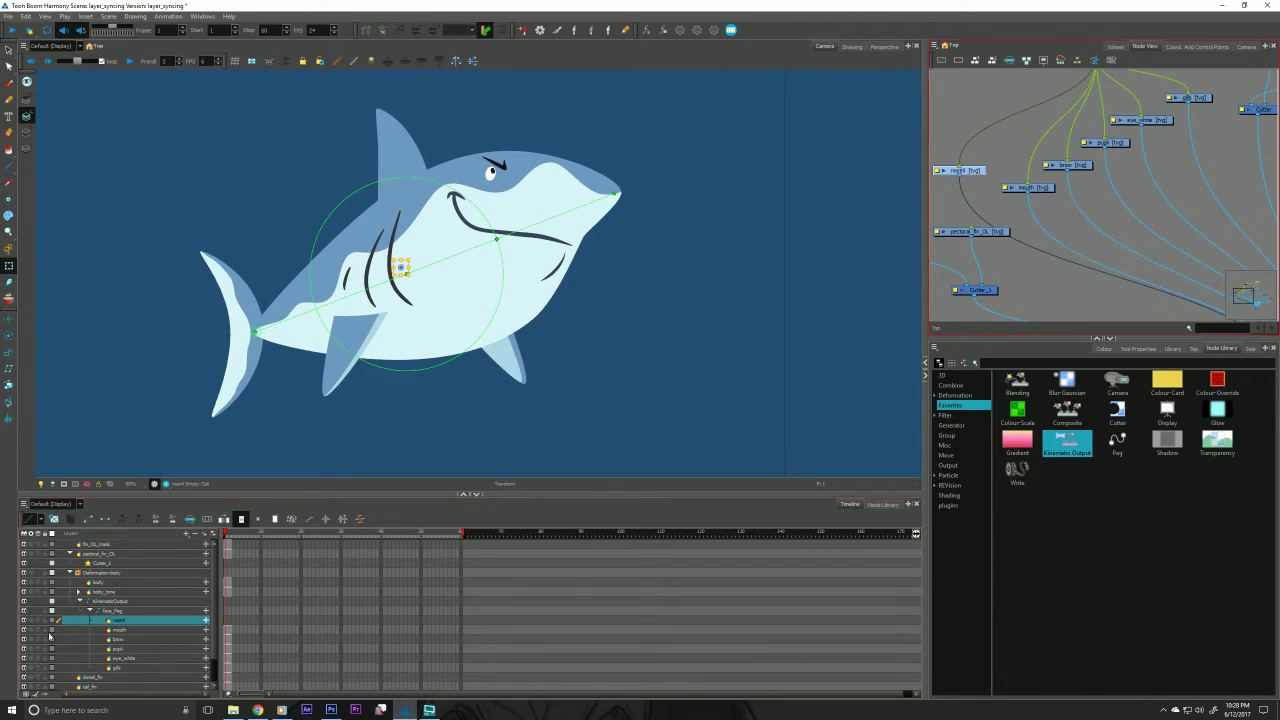
Show the roughs layer and turn on the light table to draw over the shark's head with the Brush.
click(69, 572)
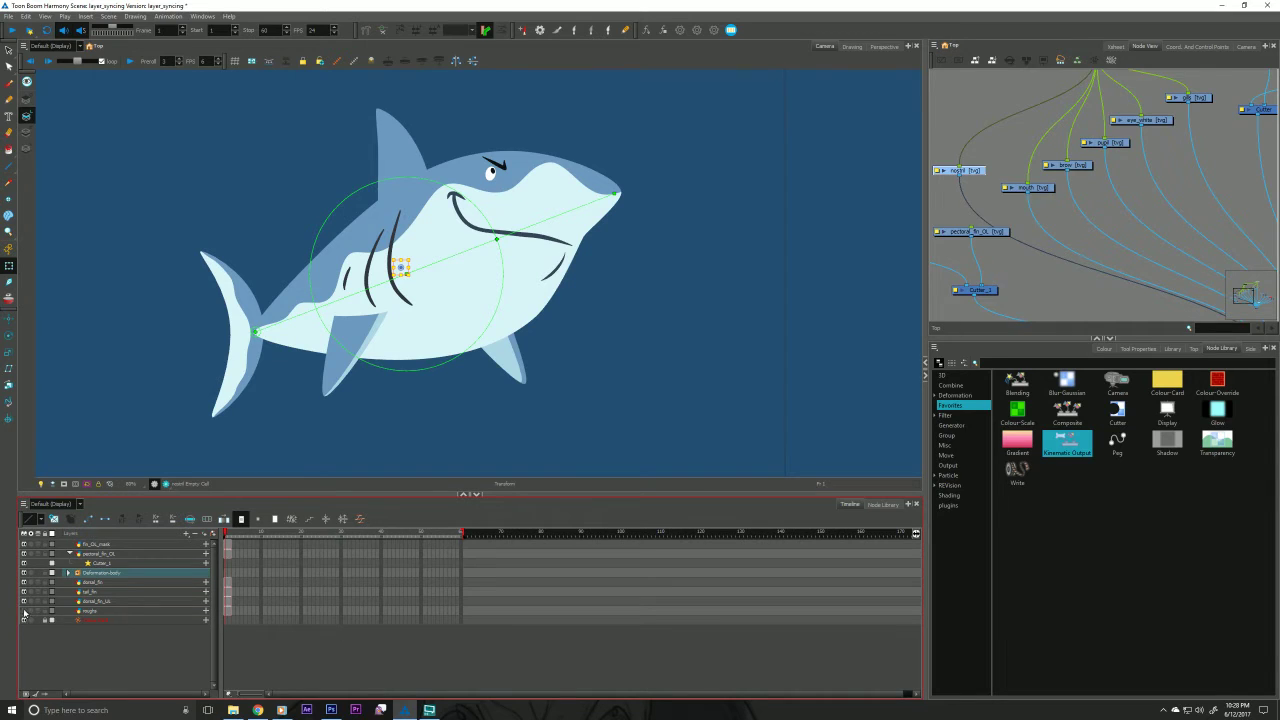
click(41, 484)
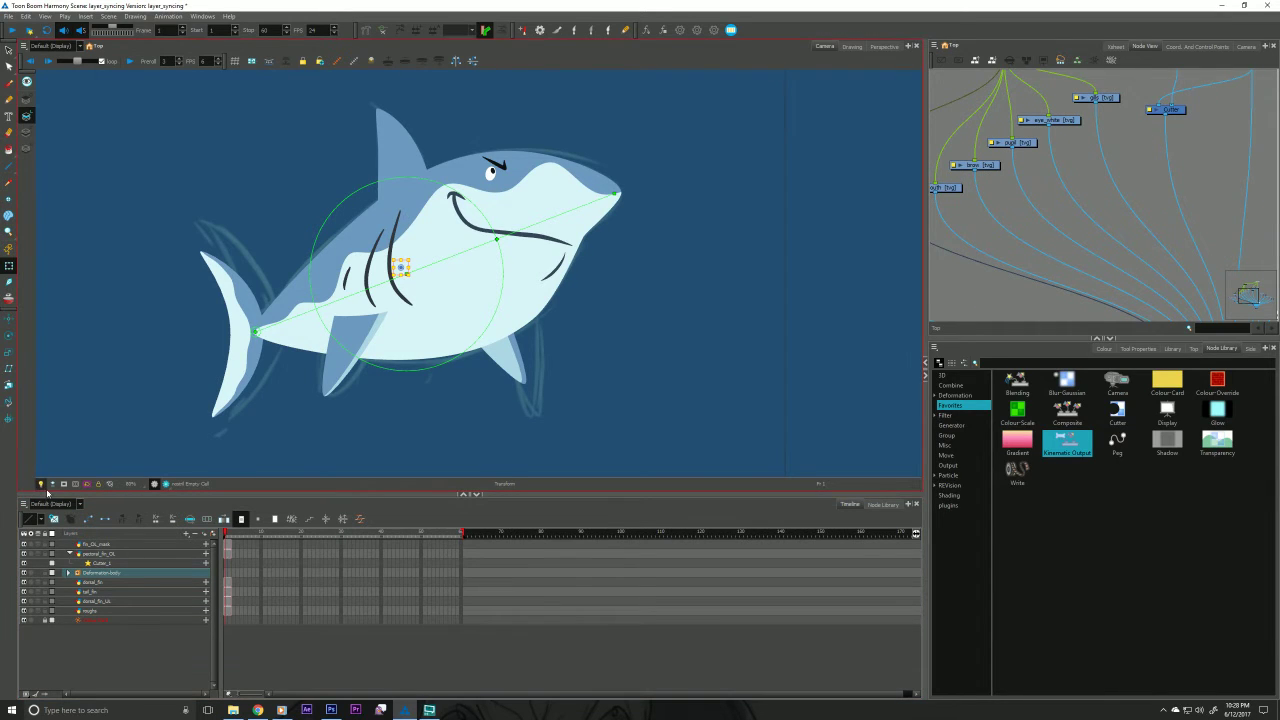
click(10, 86)
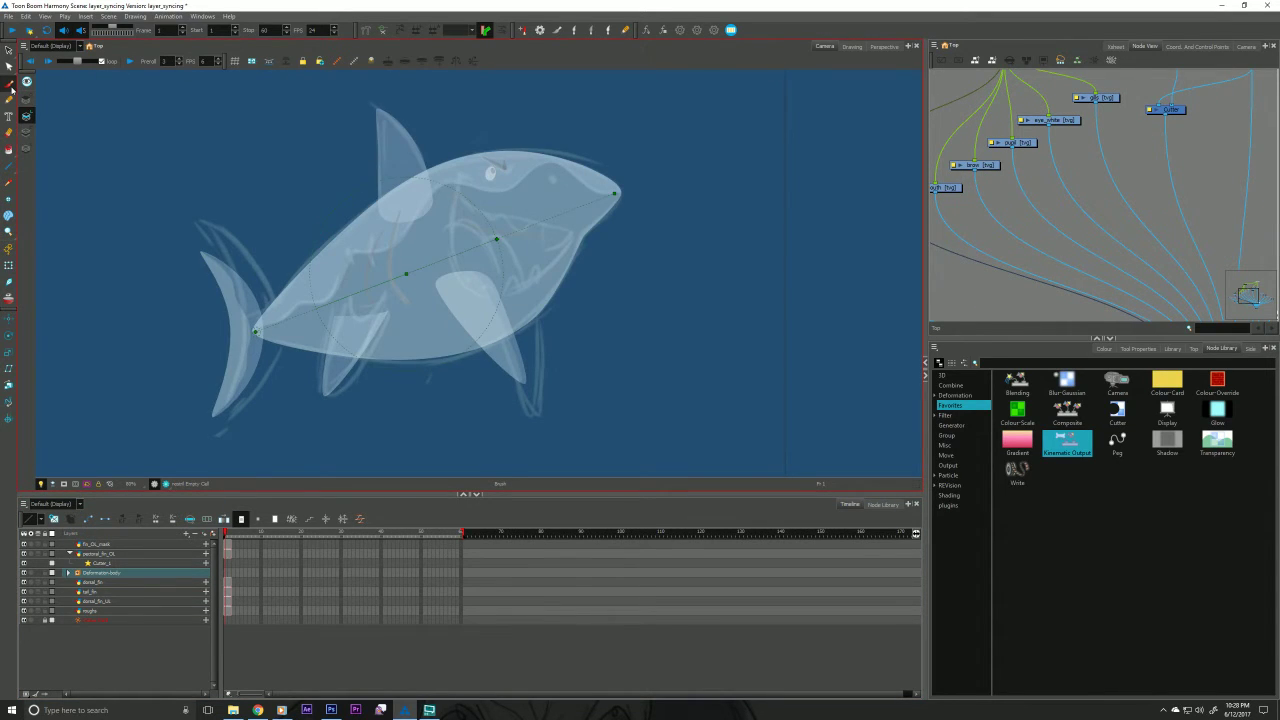
scroll(528, 180, up, 4)
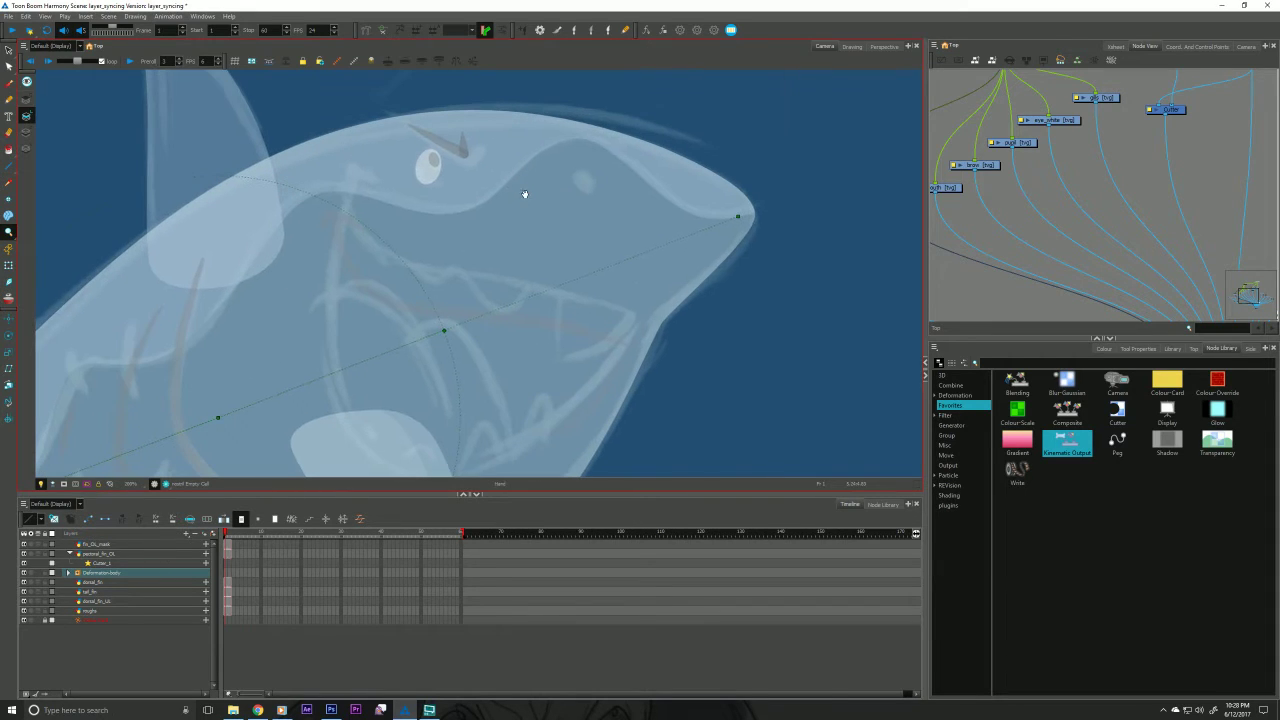
Add a new colour swatch named nostril to the shark palette.
click(1097, 348)
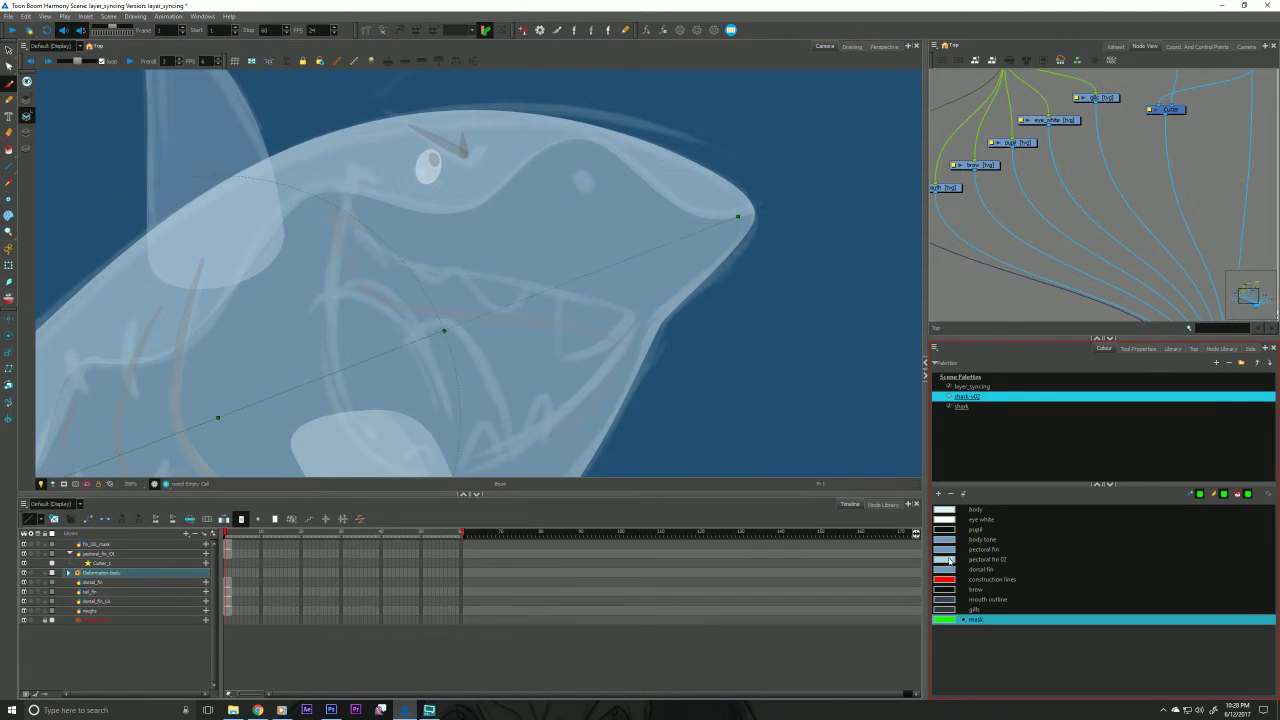
click(938, 493)
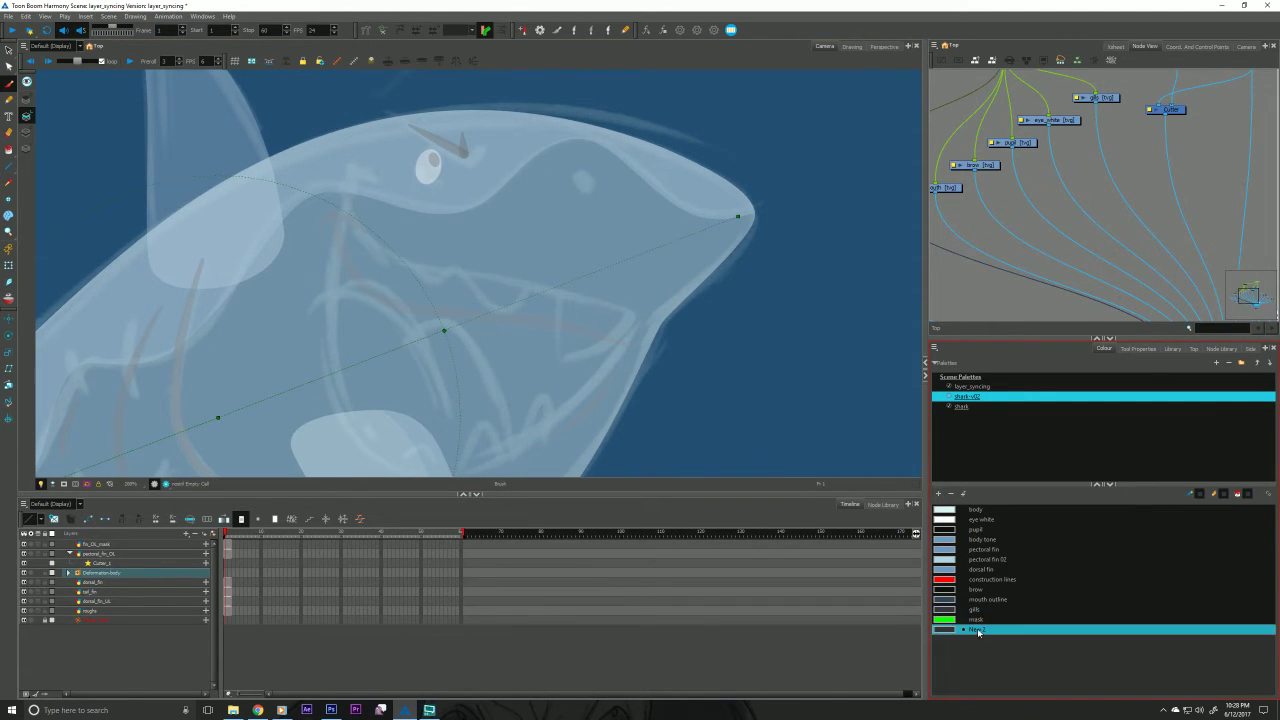
double_click(975, 629)
text(ne)
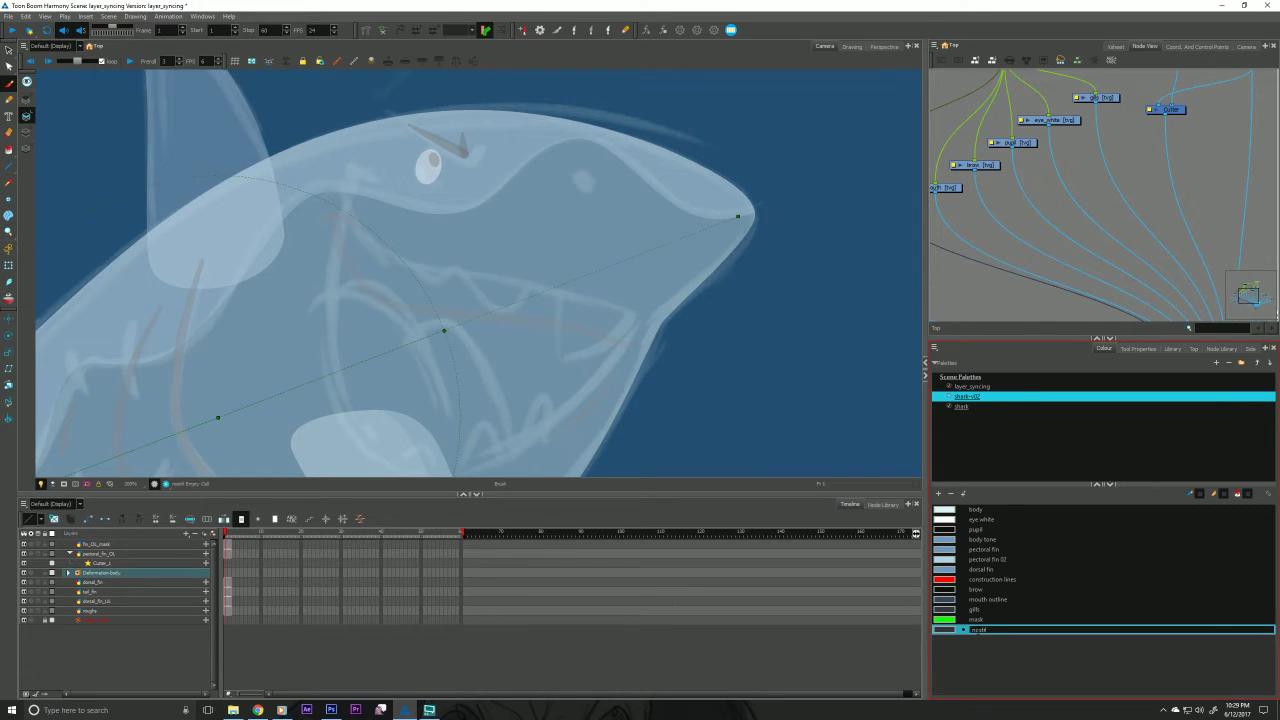
key(Return)
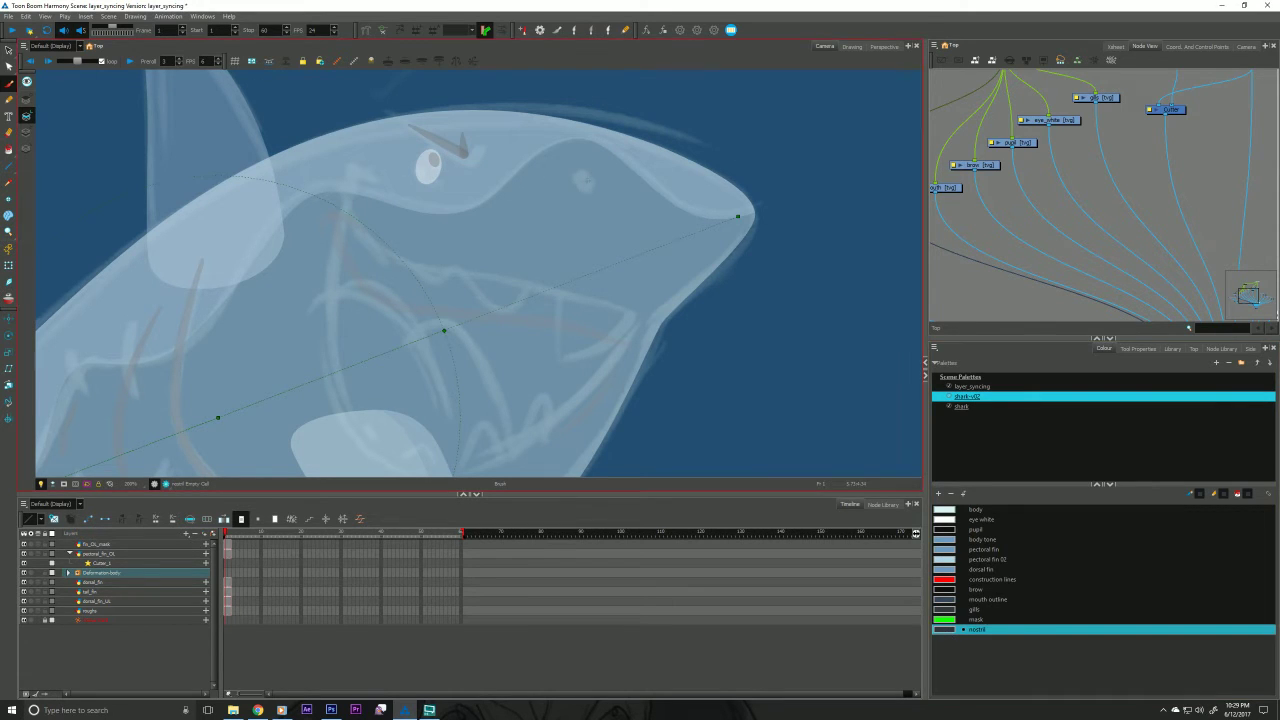
Paint a small filled oval nostril over the sketched one on the snout and set its drawing pivot at its centre.
mouse_move(581, 181)
mouse_down()
mouse_move(590, 186)
mouse_move(572, 193)
mouse_up()
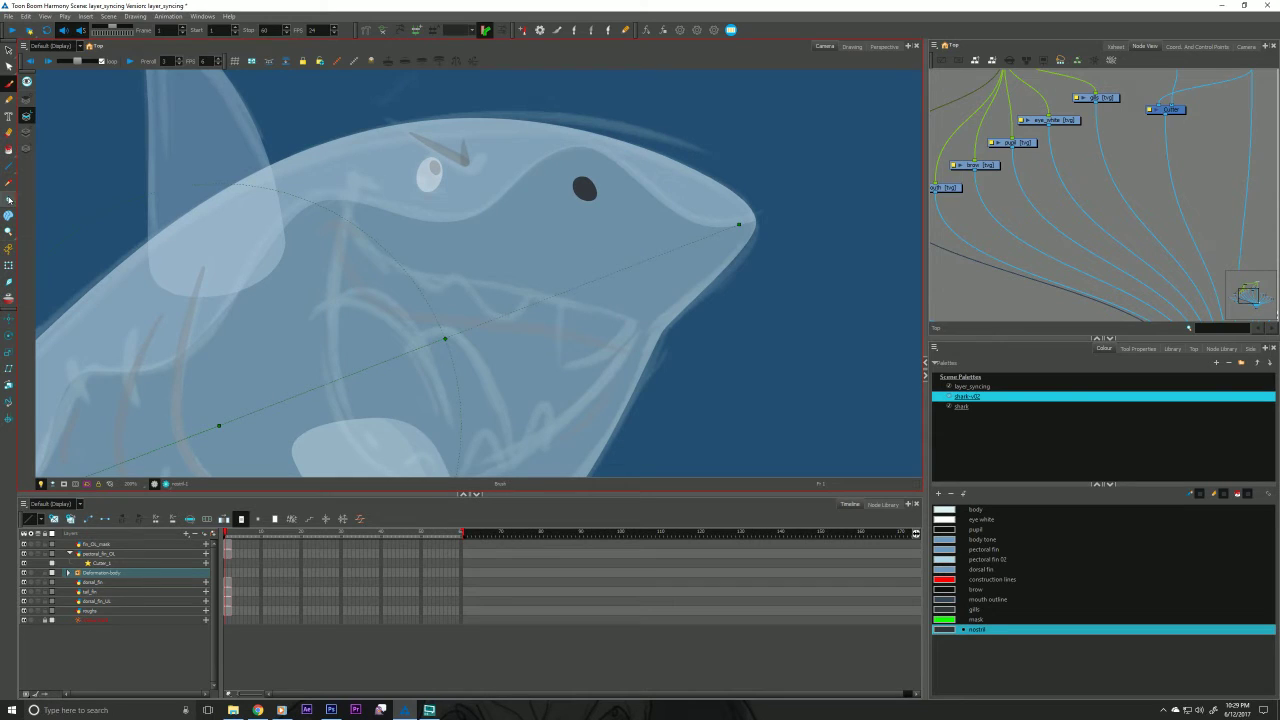
click(9, 199)
drag(387, 274, 388, 283)
Widen the node view and move the pectoral fin, its mask and its cutter nodes away from the face nodes.
drag(1048, 173, 1097, 223)
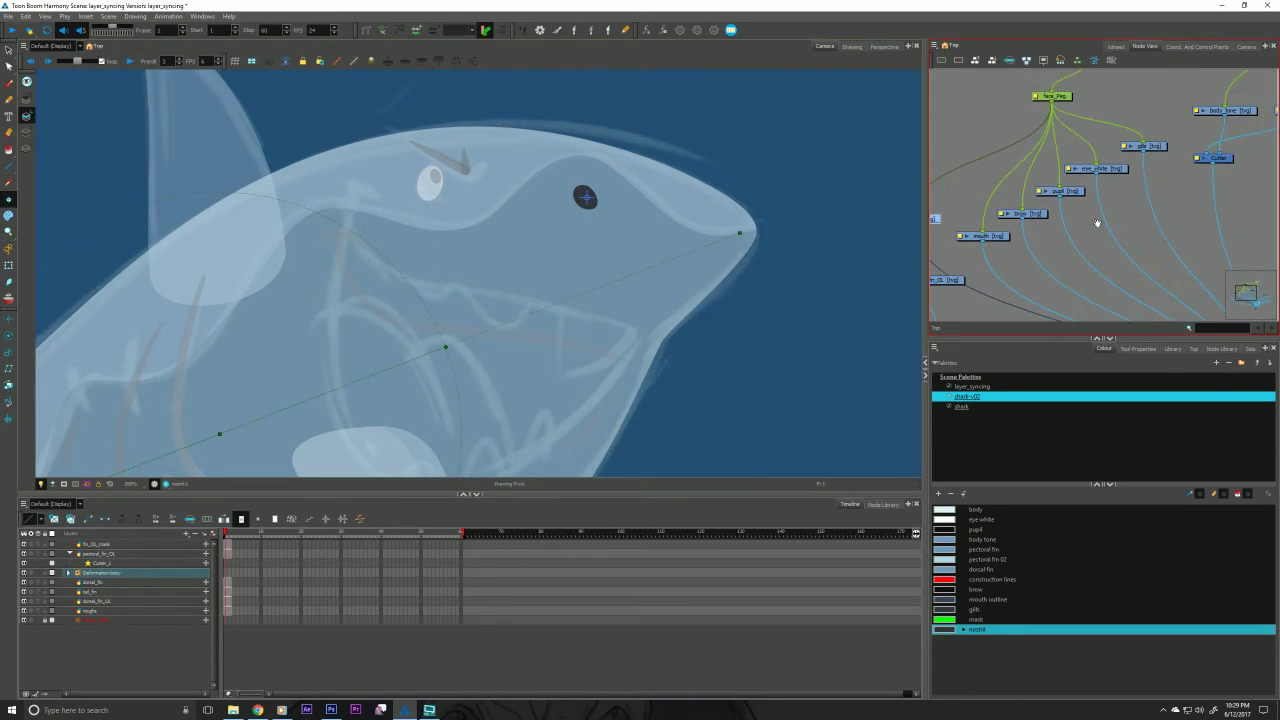
drag(1041, 267, 1051, 229)
drag(983, 258, 840, 284)
click(866, 284)
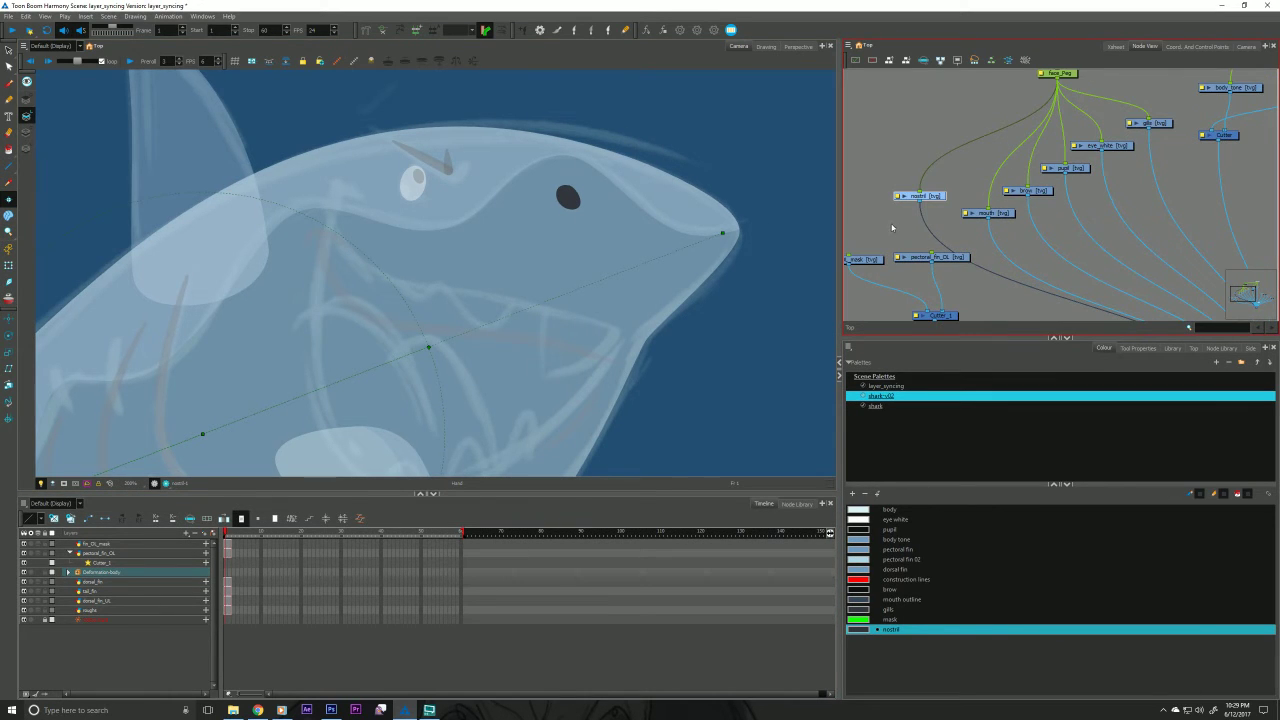
scroll(894, 232, down, 3)
drag(899, 223, 1008, 284)
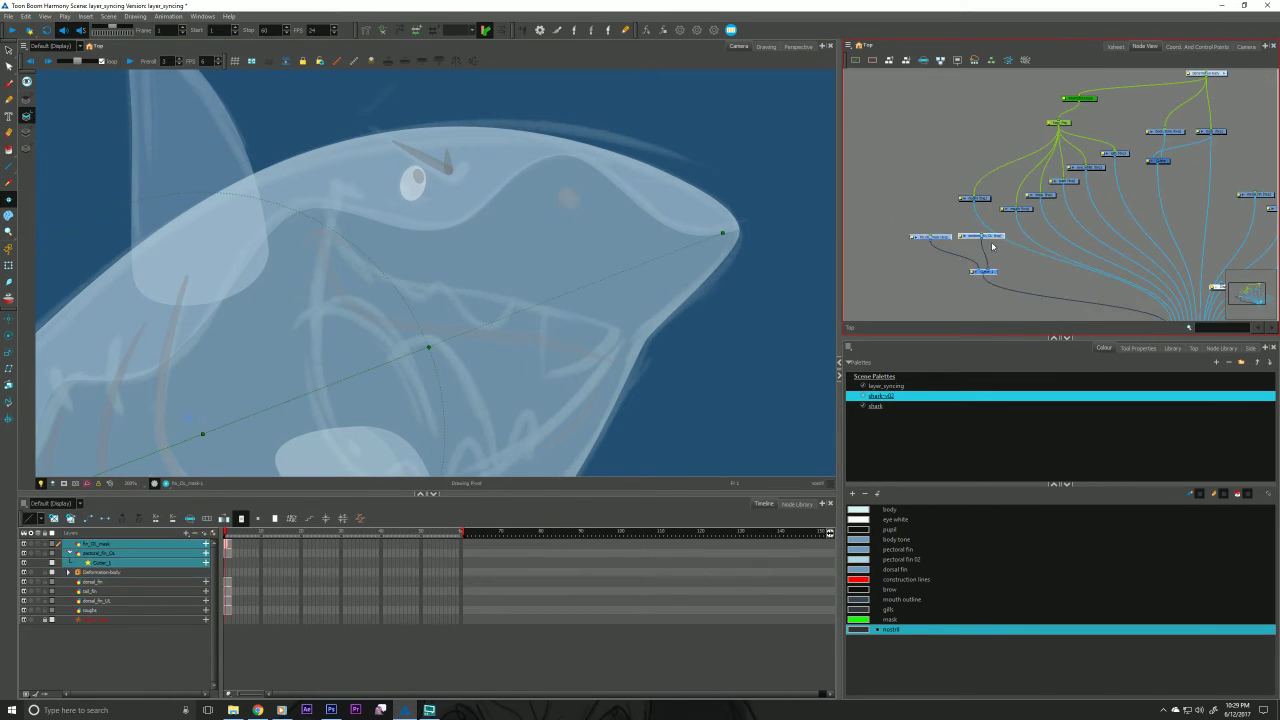
drag(991, 239, 893, 224)
Group face_Peg with all the face drawing nodes and name the group face.
drag(968, 144, 1003, 160)
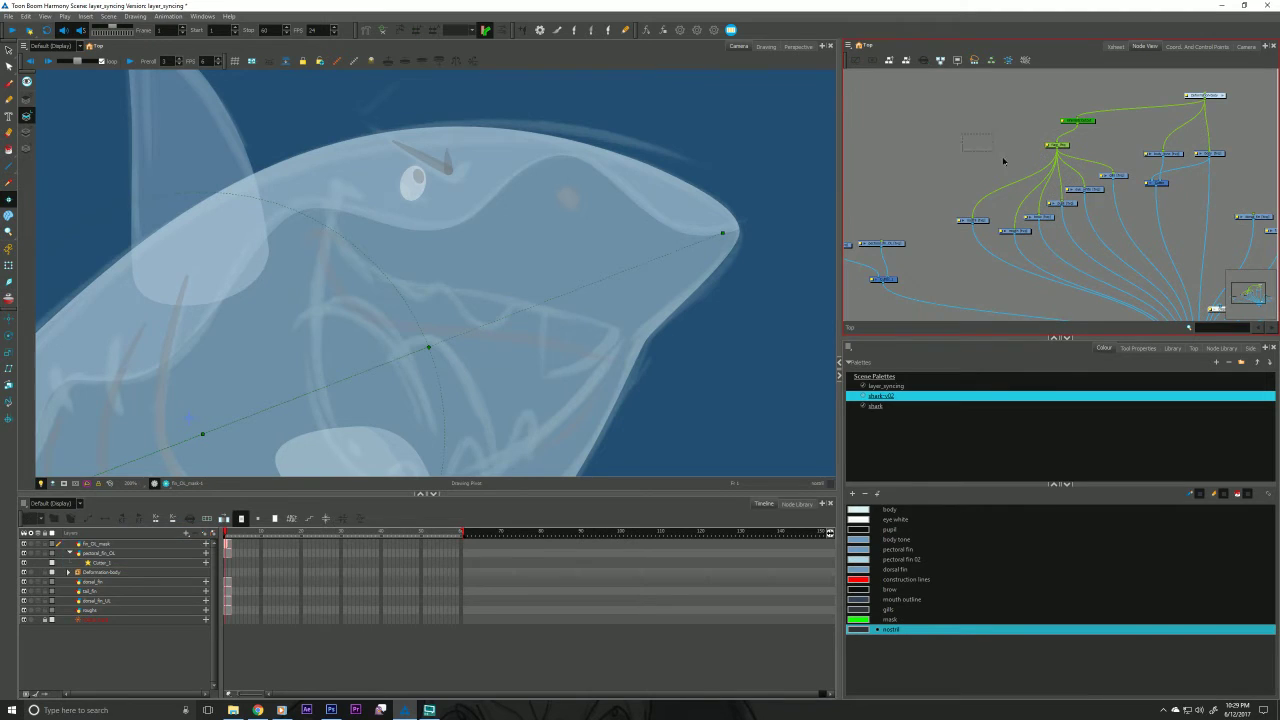
drag(1108, 245, 1117, 252)
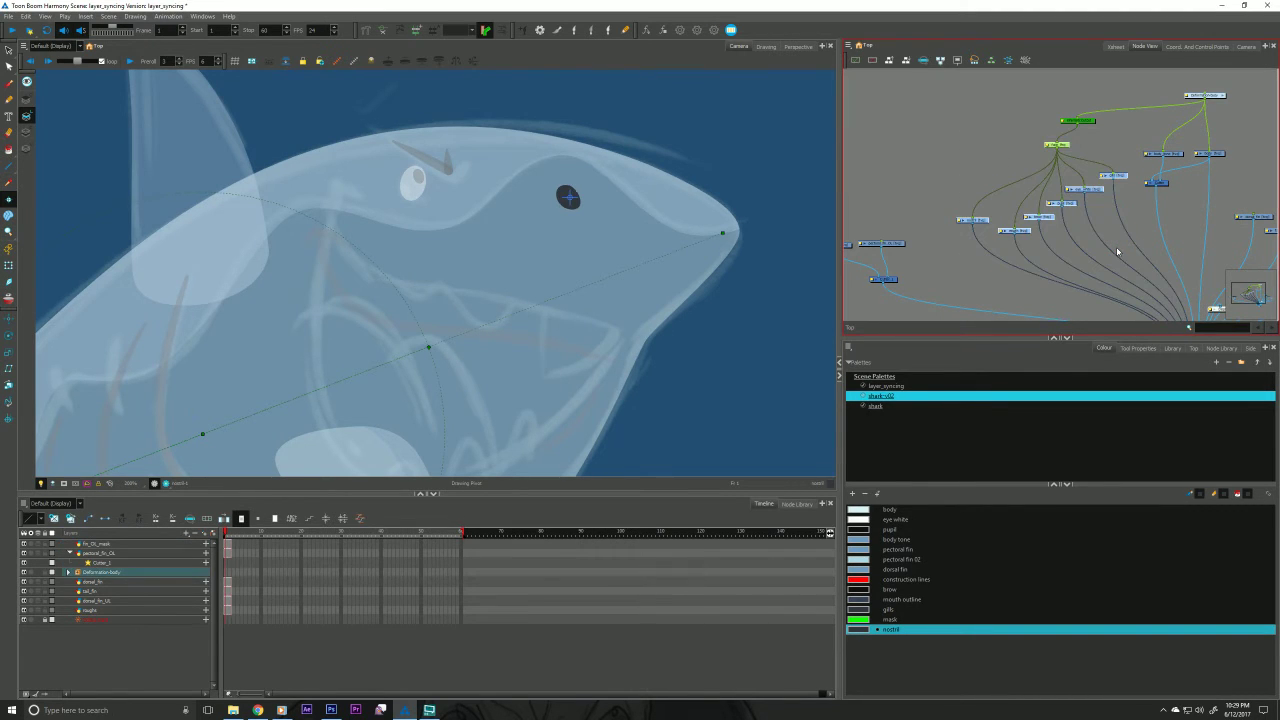
key(ctrl+g)
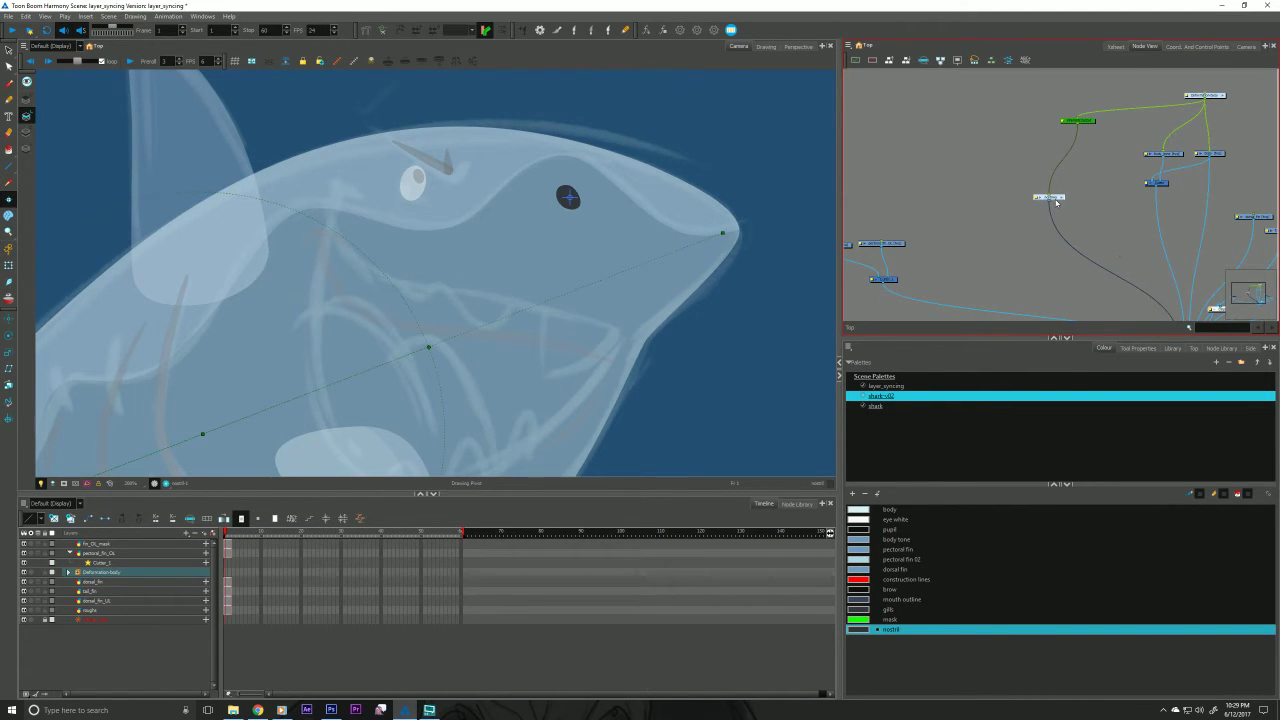
right_click(1056, 202)
click(996, 215)
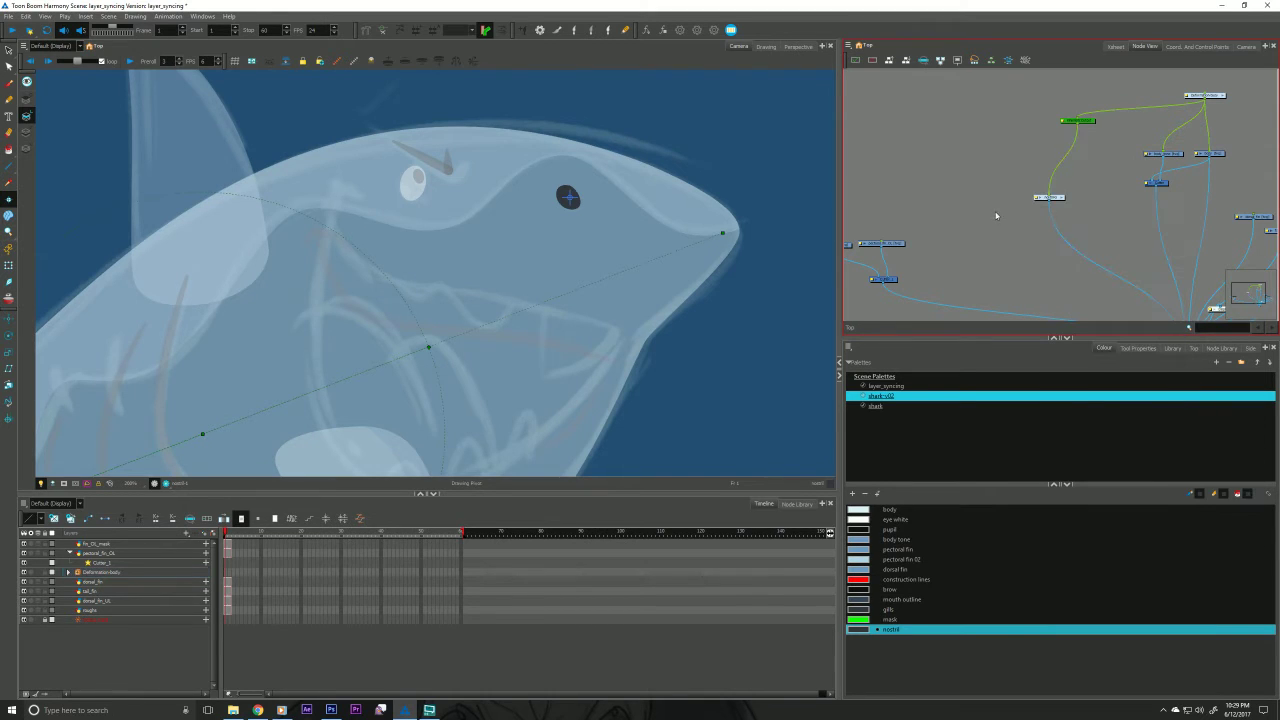
double_click(1048, 197)
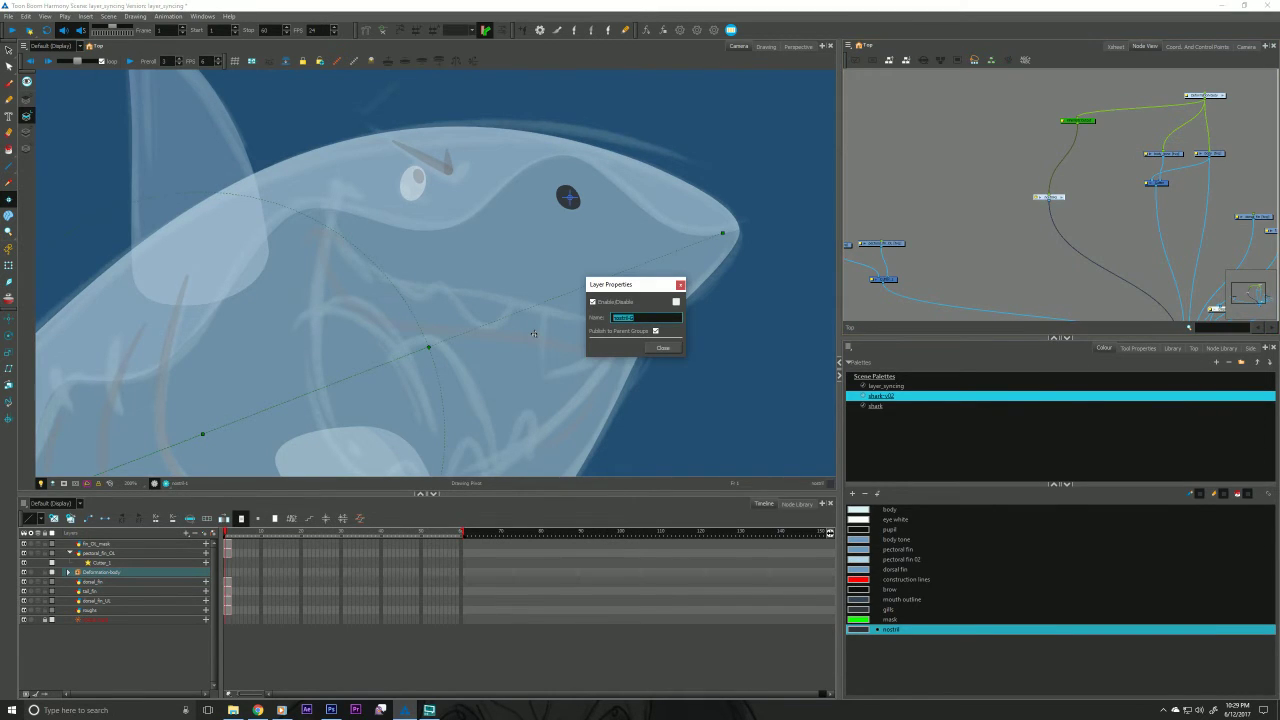
text(face)
click(662, 347)
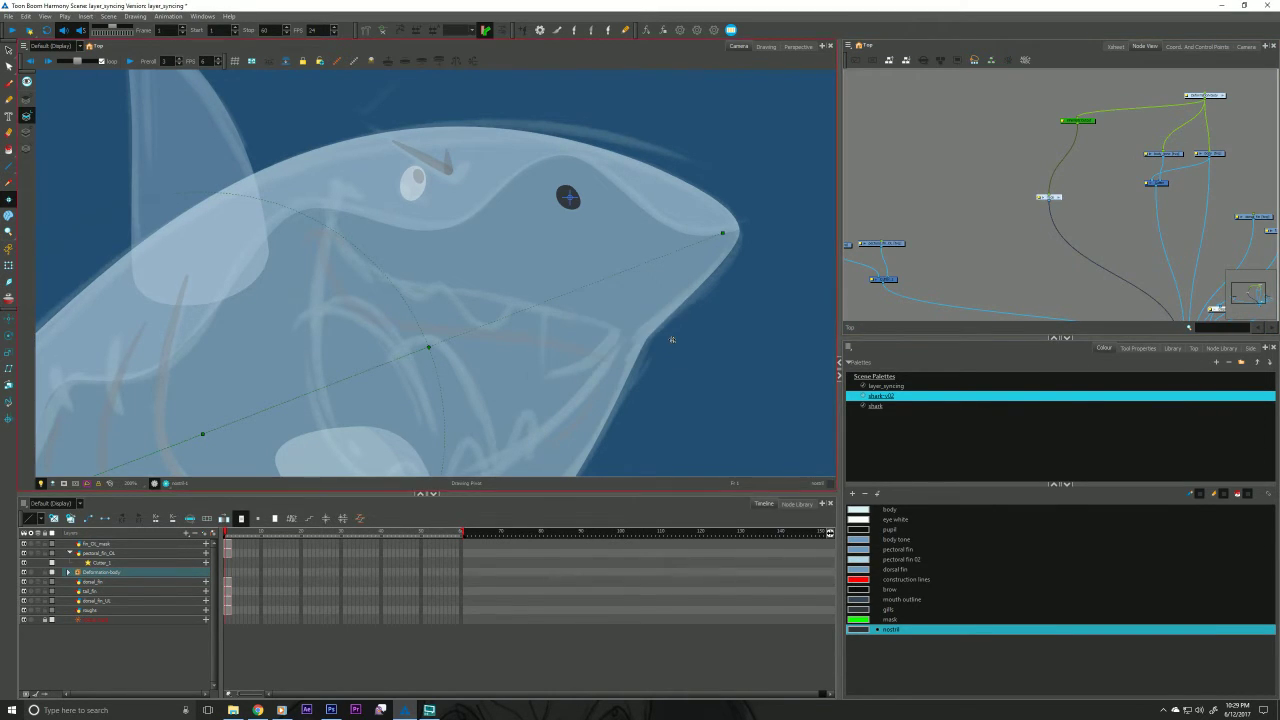
Move the pectoral fin, its mask and cutter nodes closer to the face group.
click(945, 233)
drag(948, 232, 1036, 165)
drag(941, 205, 946, 230)
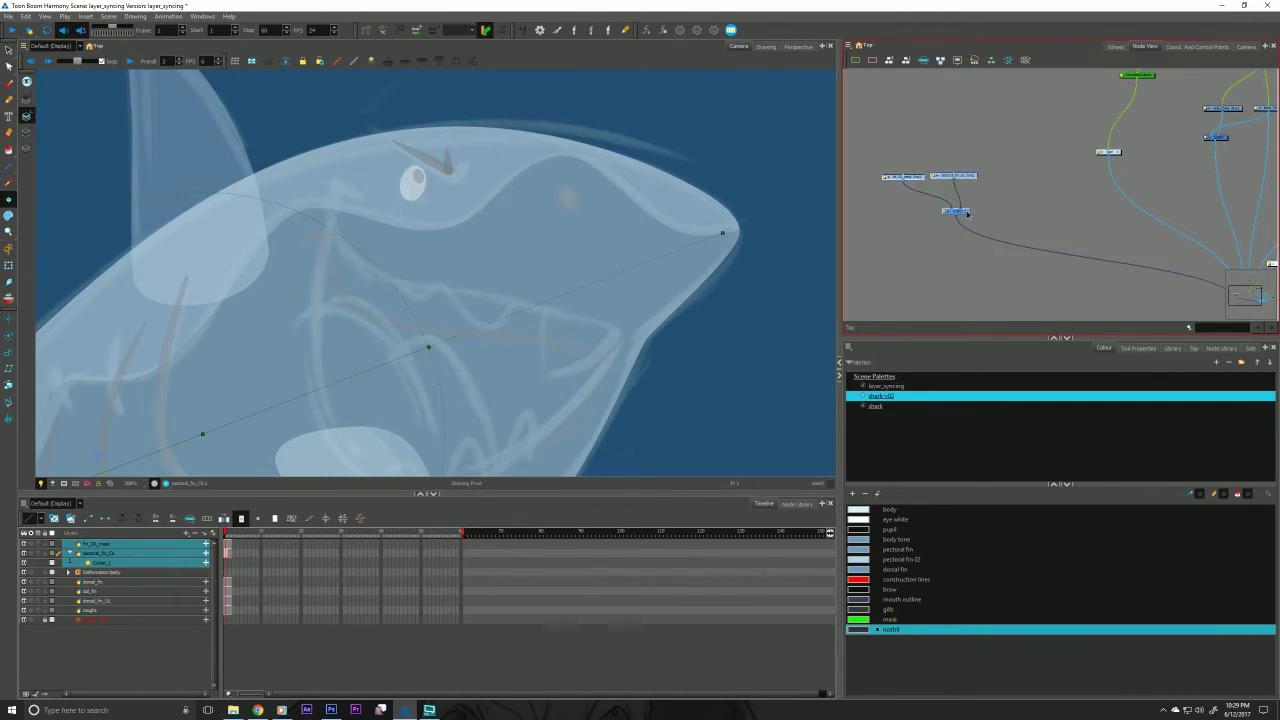
drag(1070, 167, 1040, 202)
Inside the face group, spread the nostril, mouth, brow, pupil, eye_white and gills nodes in a row beneath face_Peg.
click(1034, 242)
drag(1018, 285, 977, 273)
drag(1228, 222, 1088, 346)
drag(978, 243, 903, 206)
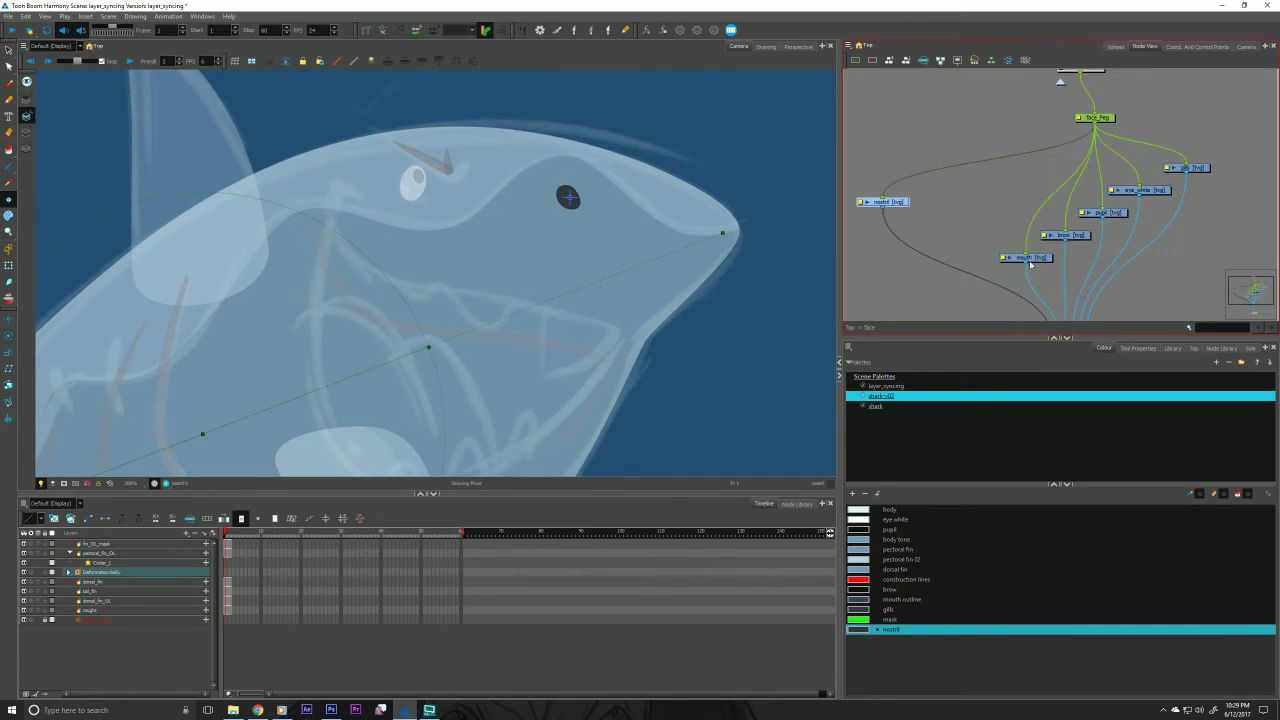
mouse_move(1046, 262)
mouse_down()
mouse_move(992, 199)
mouse_move(995, 211)
mouse_up()
mouse_move(1071, 234)
mouse_down()
mouse_move(1016, 243)
mouse_move(1020, 218)
mouse_move(1109, 223)
mouse_move(1044, 262)
mouse_up()
click(1034, 248)
click(1066, 226)
drag(1154, 169, 1075, 235)
drag(1075, 224, 1219, 249)
click(1161, 251)
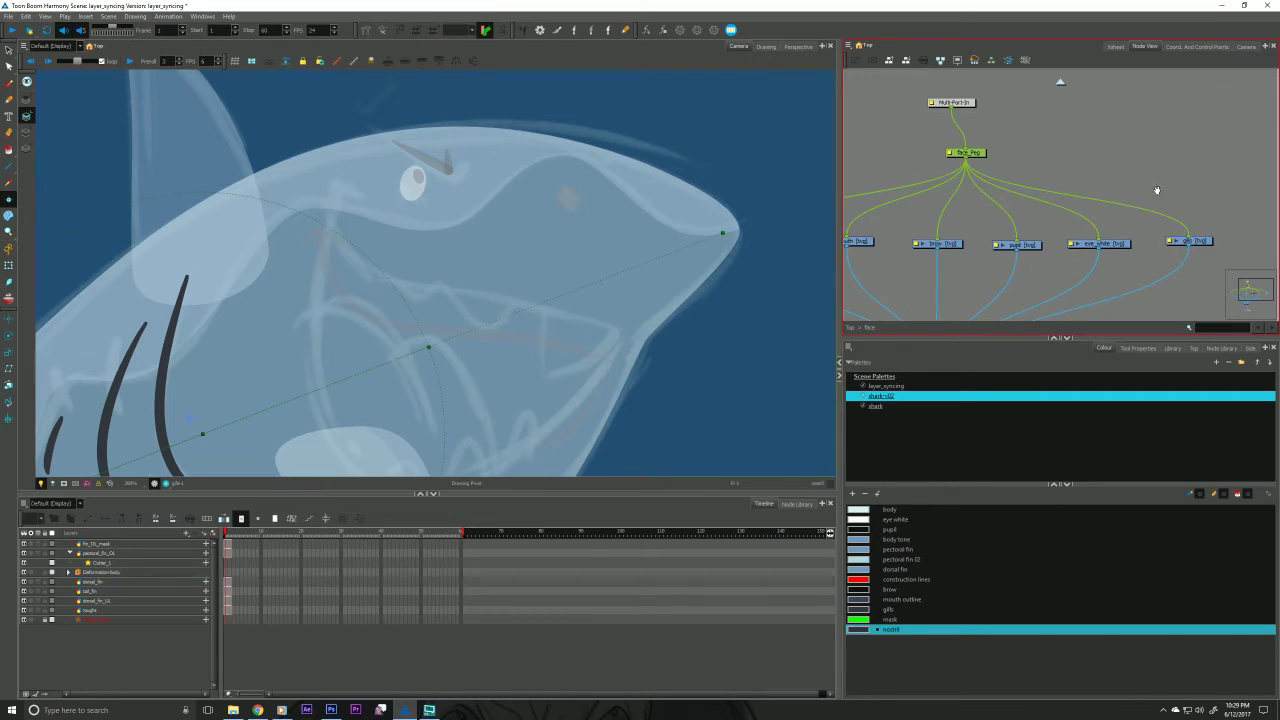
Move the rotation pivot of face_Peg from the gills to the middle of the face.
click(985, 158)
click(9, 336)
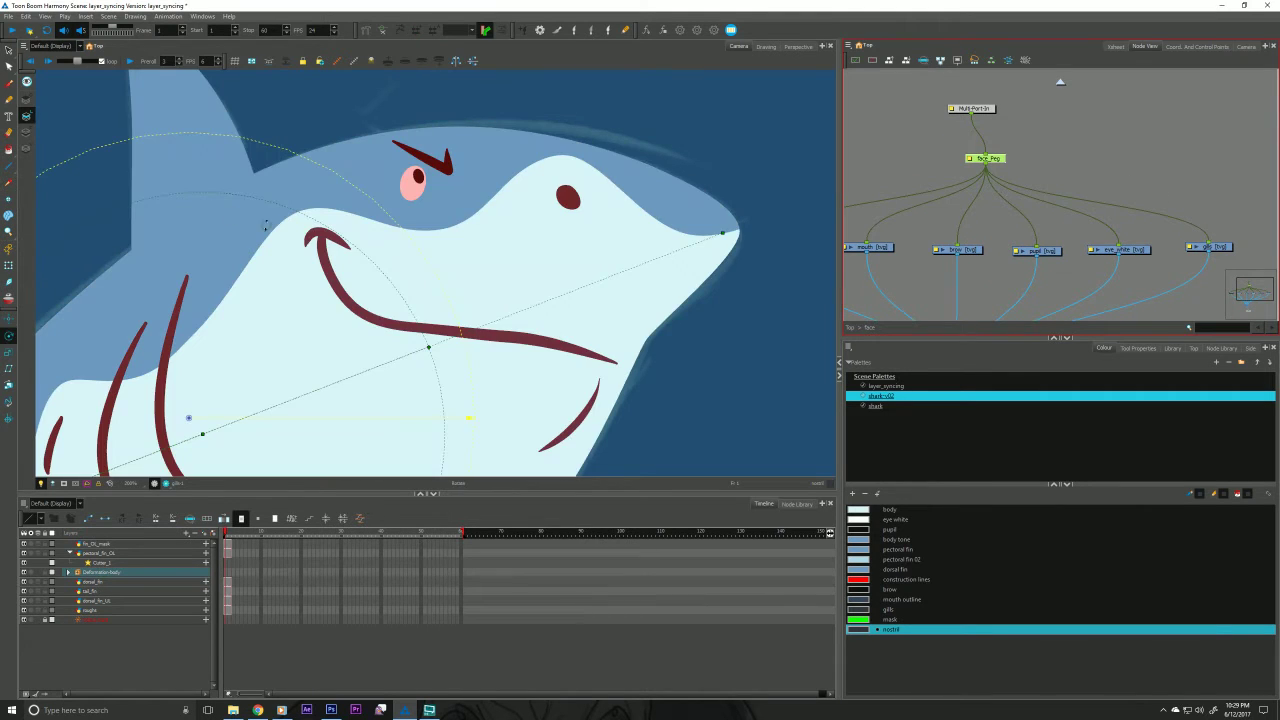
drag(189, 418, 252, 392)
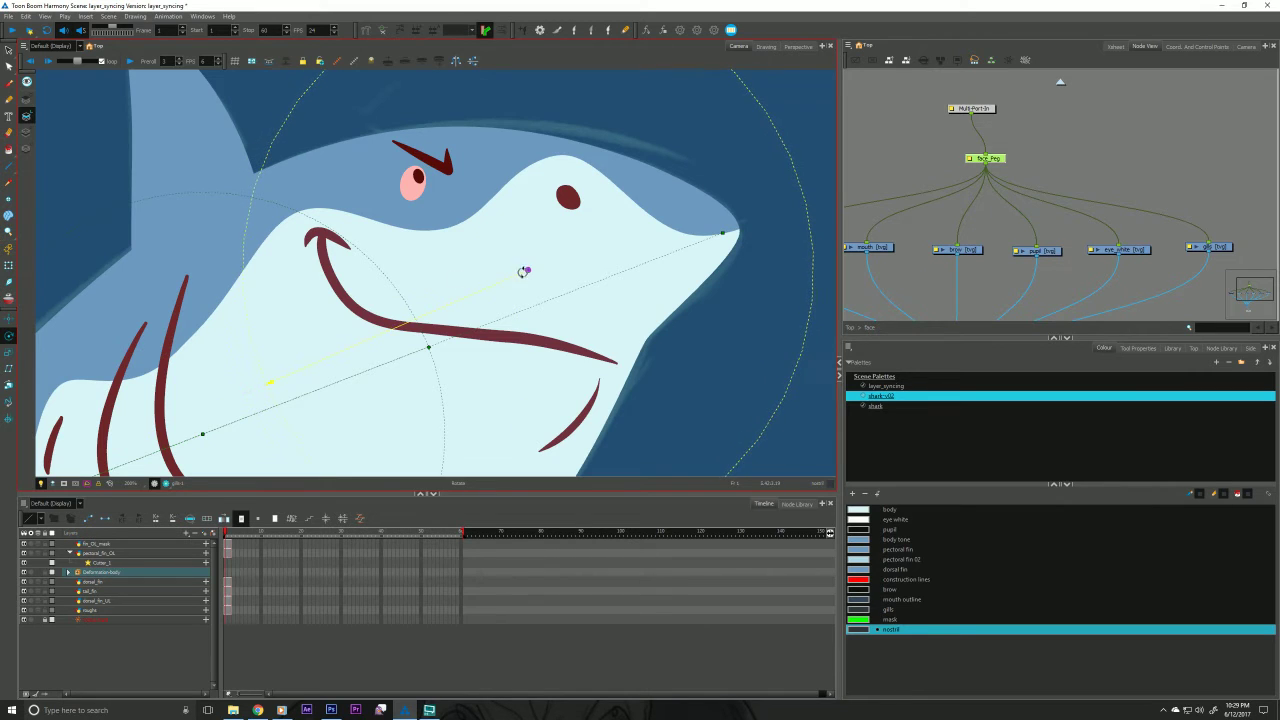
drag(524, 271, 427, 291)
Cut the gills node out of the face group and paste it at the Top level of the node network.
key(space)
drag(952, 277, 1158, 225)
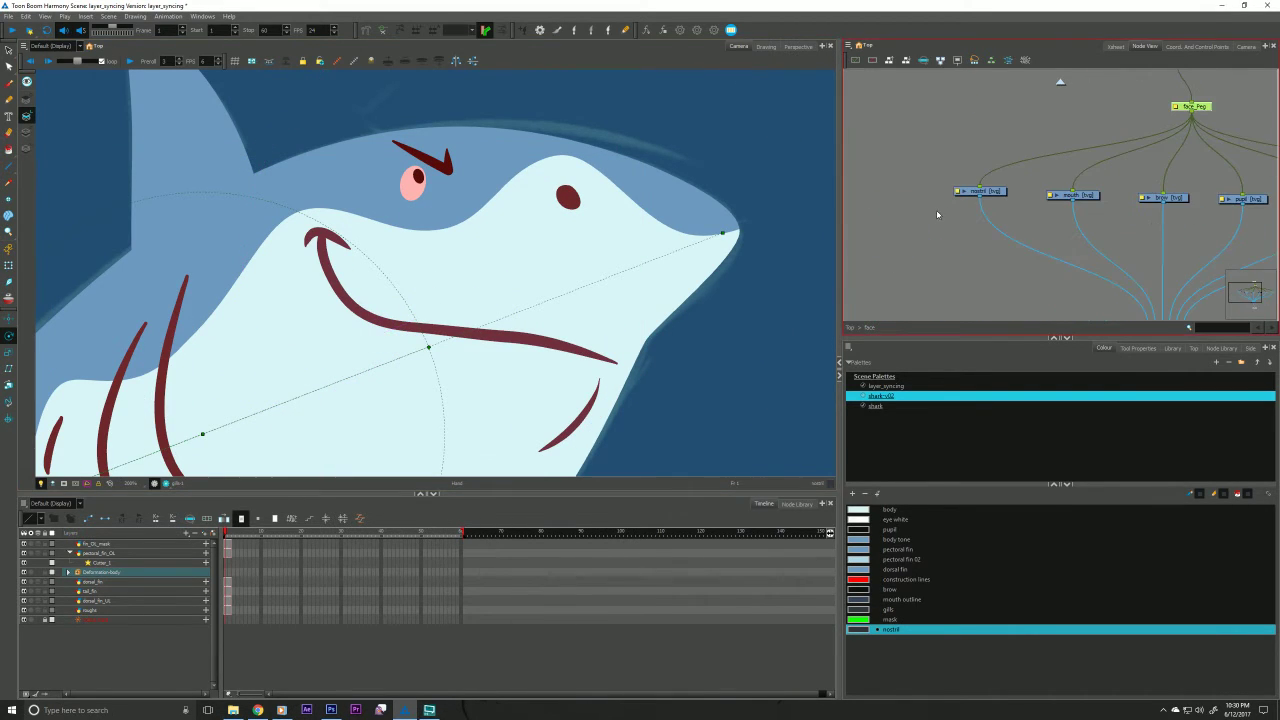
drag(1089, 254, 869, 231)
drag(1216, 146, 1154, 214)
key(Delete)
drag(878, 292, 892, 318)
click(850, 327)
key(ctrl+v)
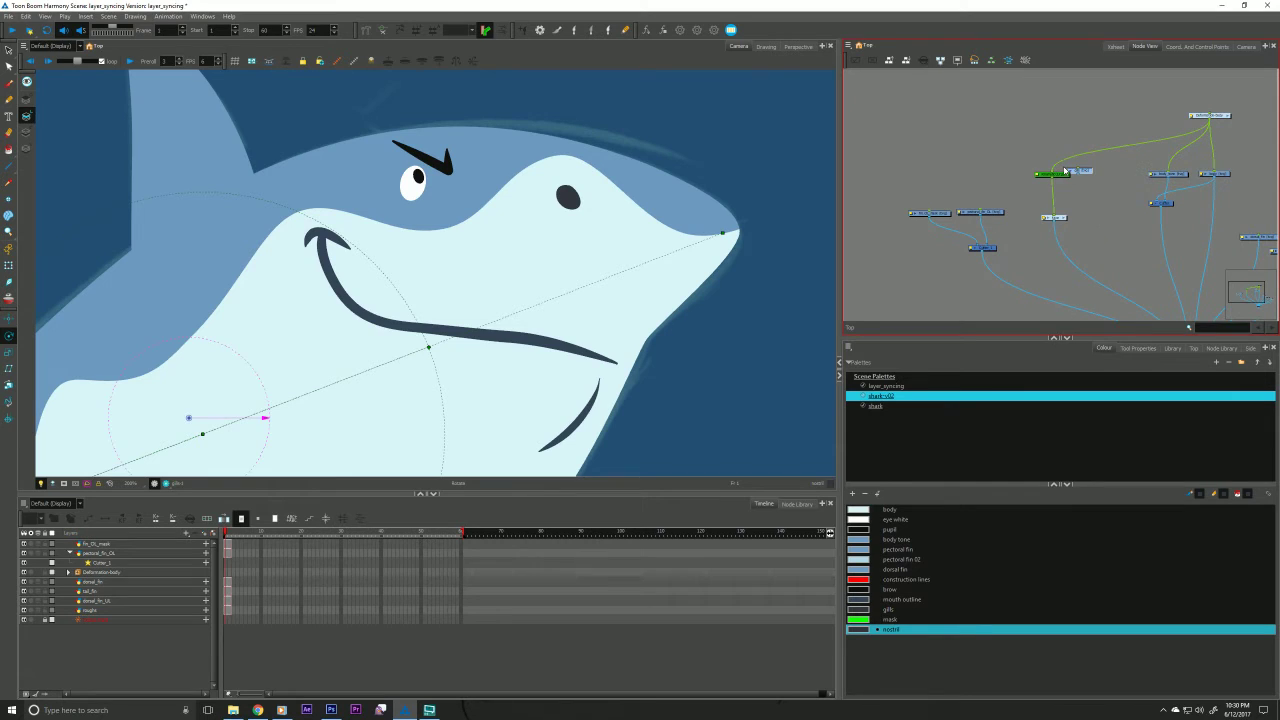
Place the gills node beside the face group, connecting it to the main composite and parenting it to the body deformation group.
drag(1084, 173, 1030, 117)
drag(1029, 116, 1112, 266)
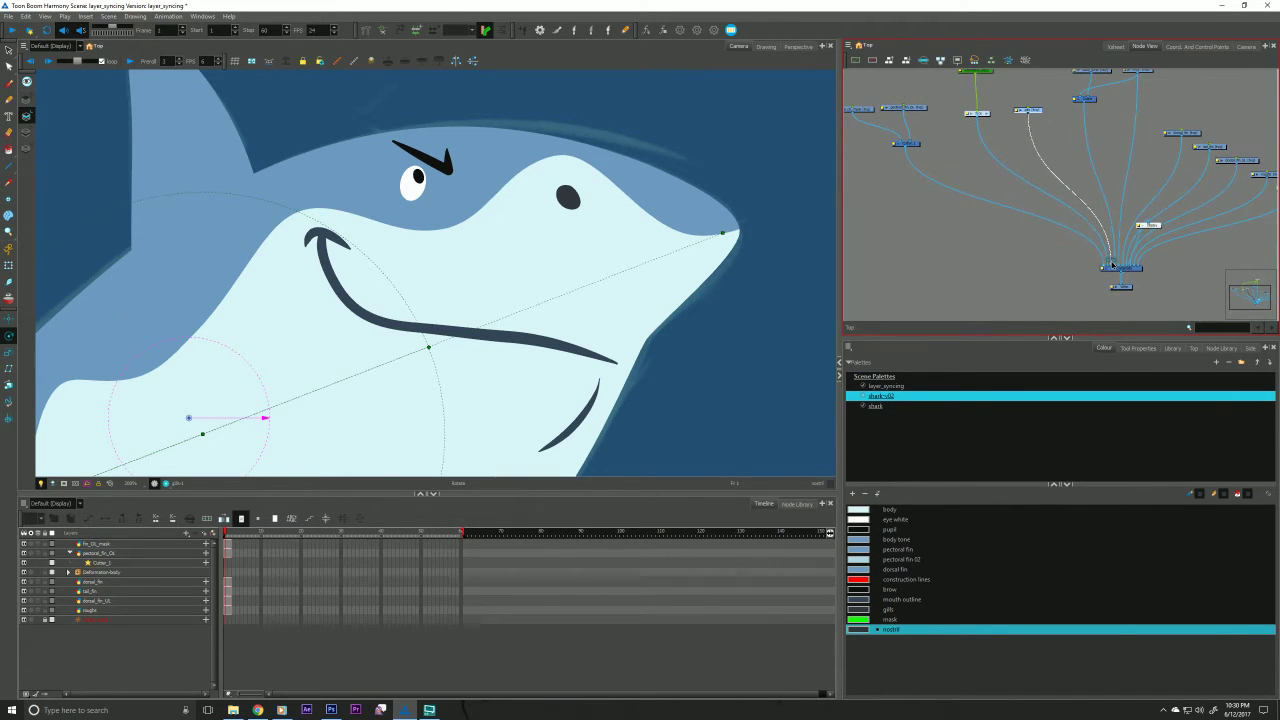
scroll(1053, 169, up, 3)
drag(1127, 115, 1033, 215)
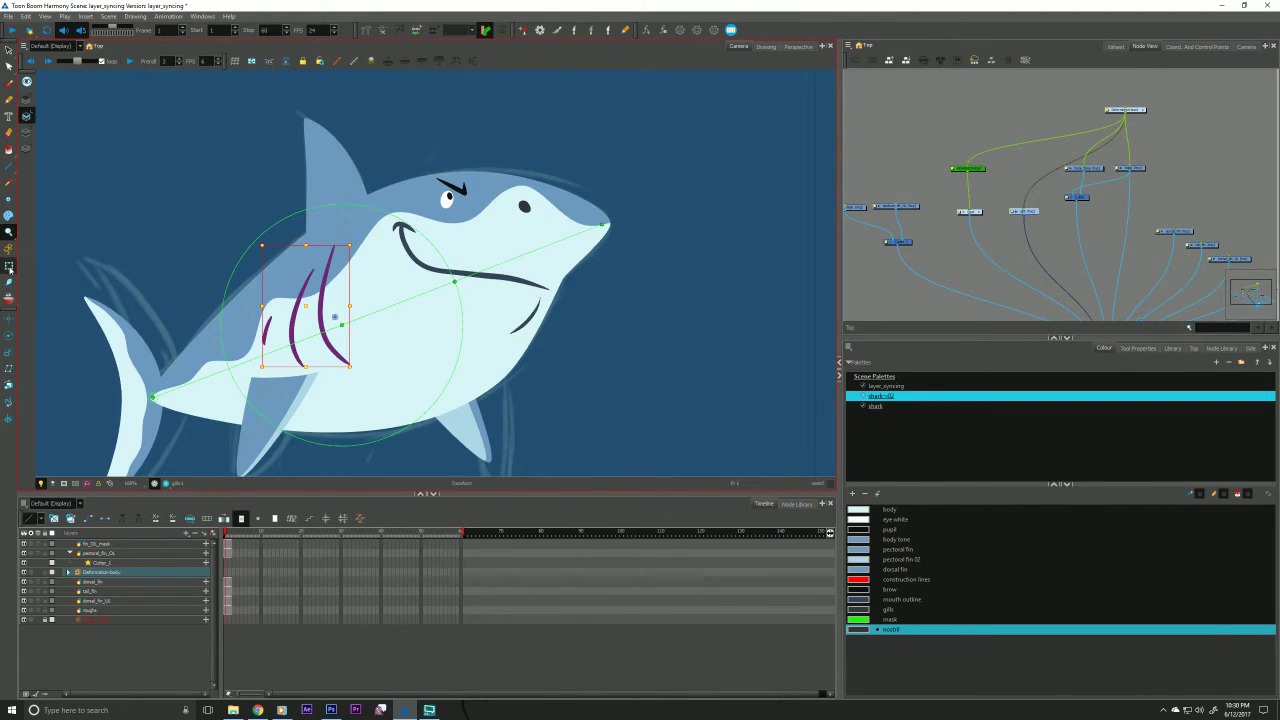
Centre the body deformation group node above its child nodes and move the dorsal_fin node up beside the body node.
click(9, 266)
click(512, 271)
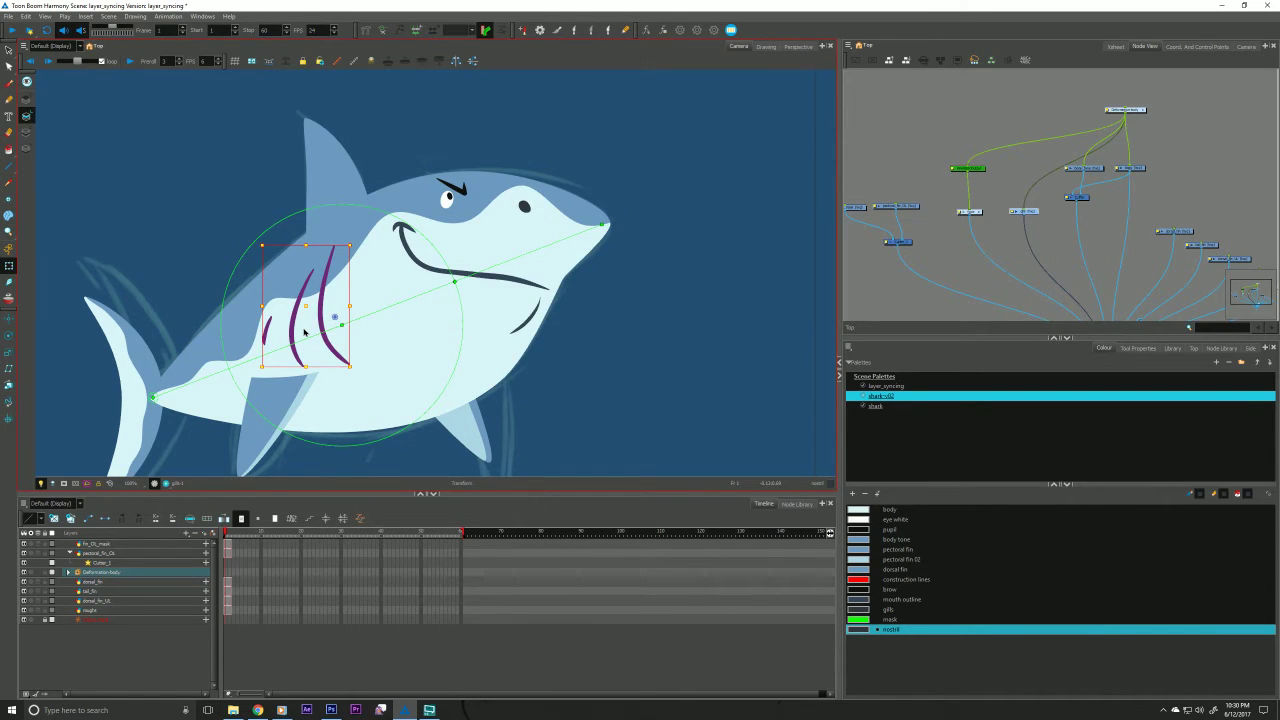
click(953, 242)
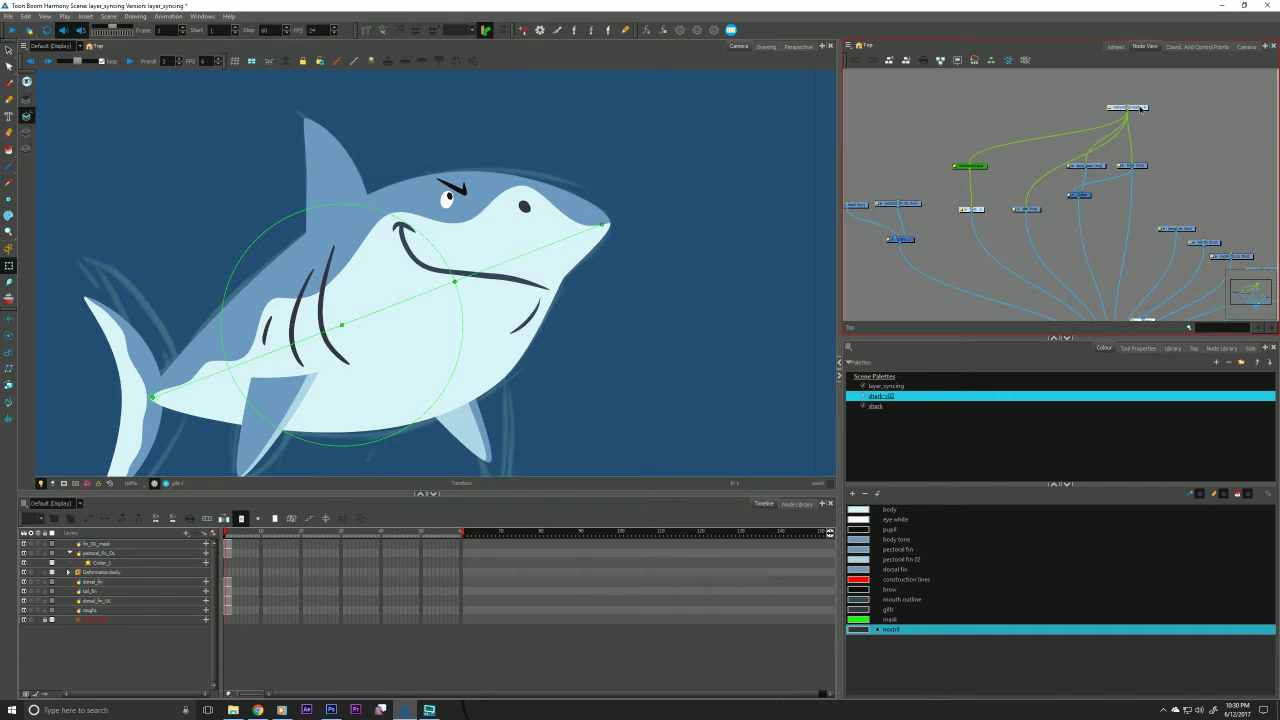
drag(1140, 110, 1105, 102)
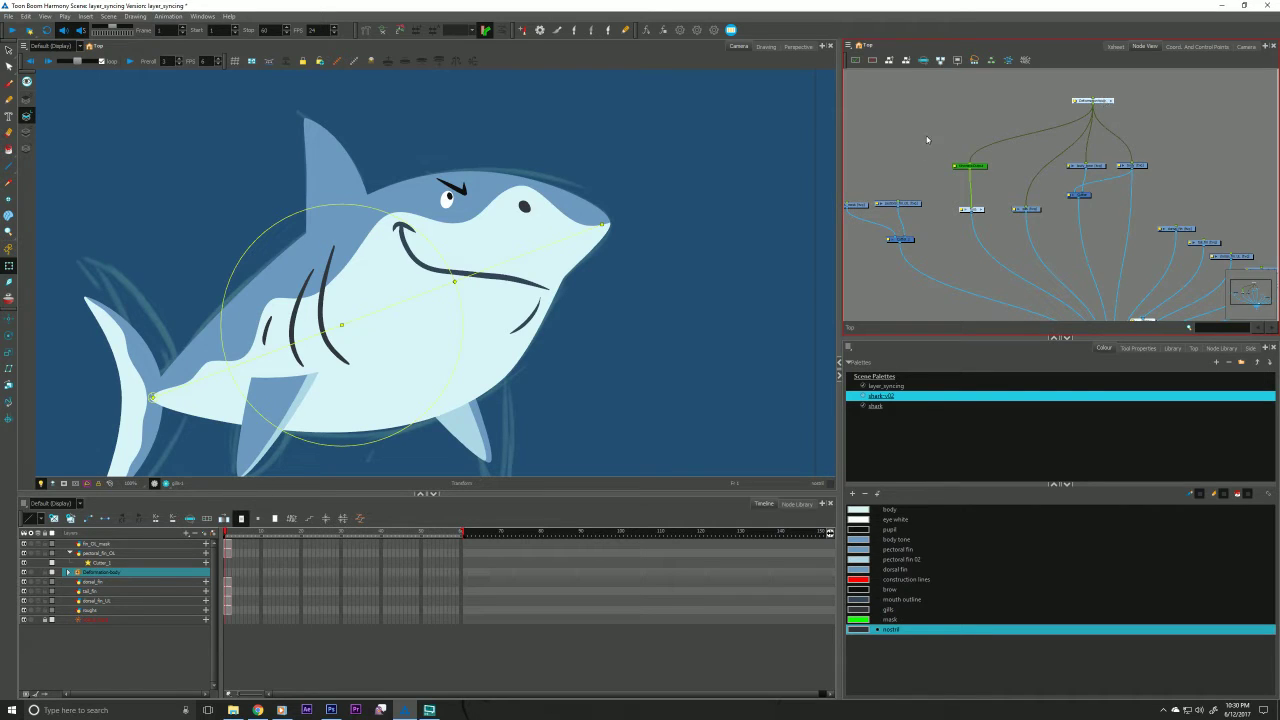
drag(926, 149, 914, 157)
drag(1064, 238, 980, 240)
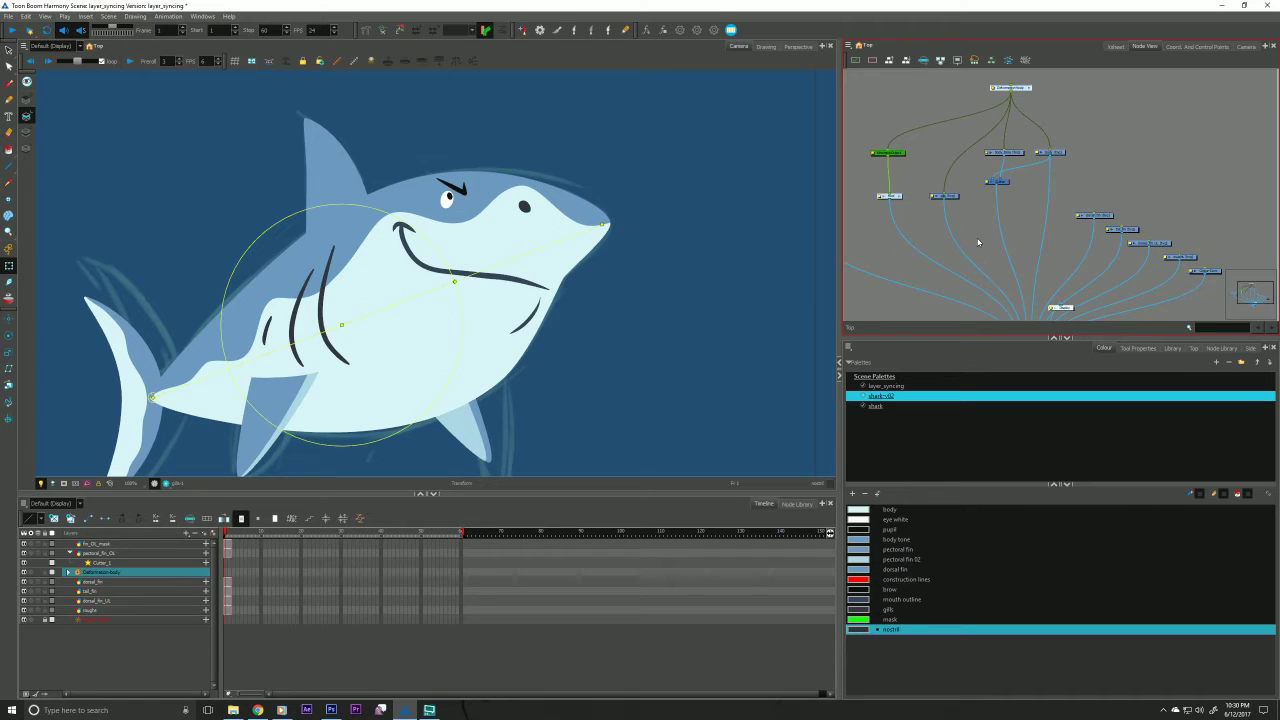
drag(1108, 220, 1117, 157)
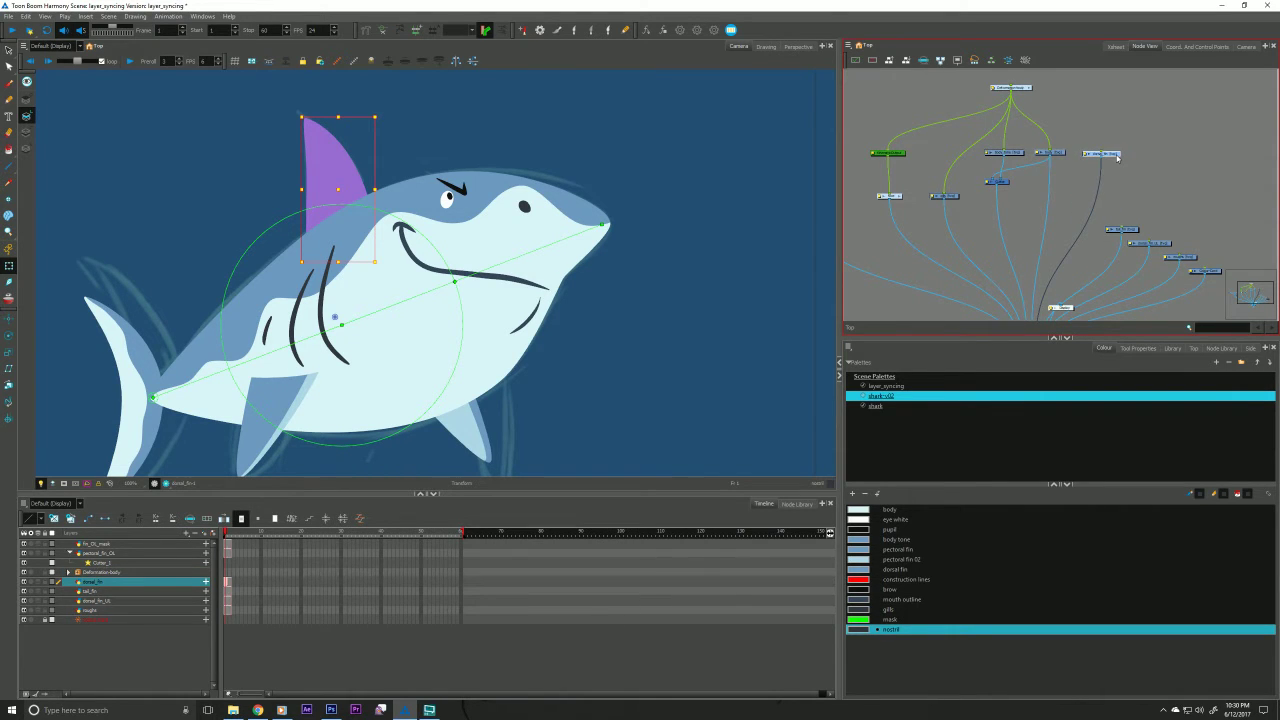
Set the dorsal fin's drawing pivot near its base and parent the dorsal_fin node to the body deformation group.
click(53, 484)
key(shift+p)
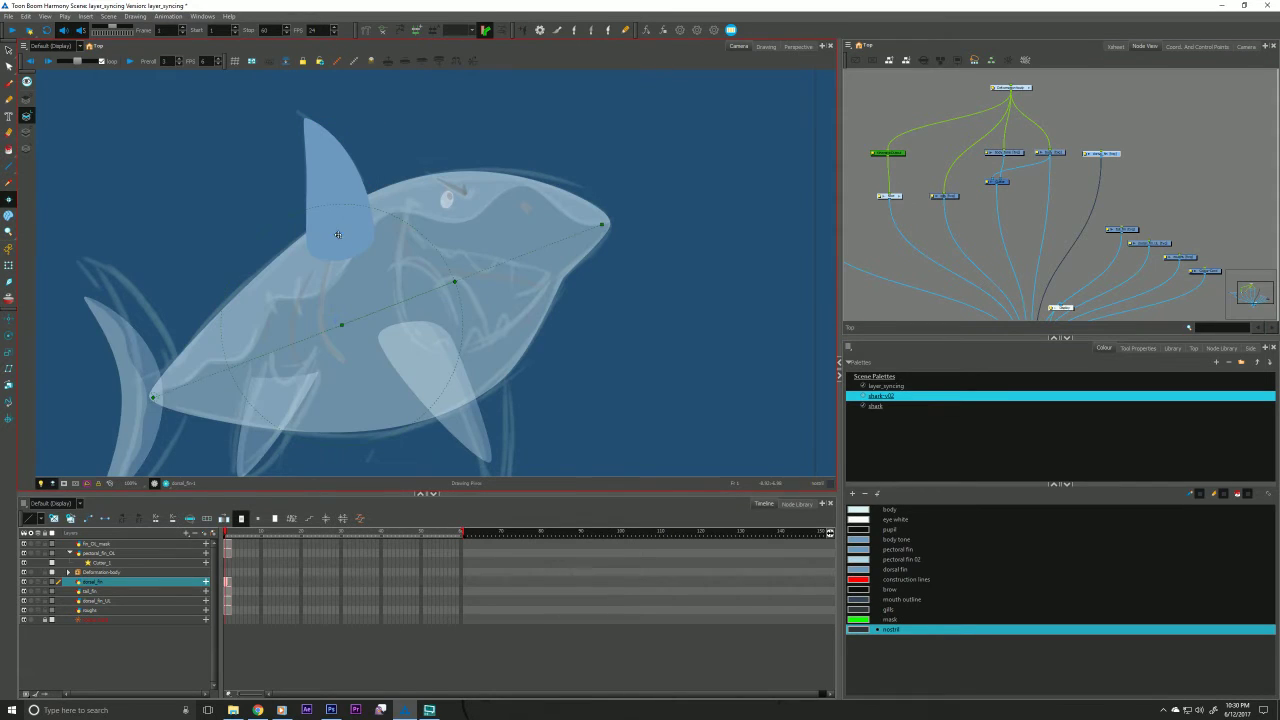
key(shift+t)
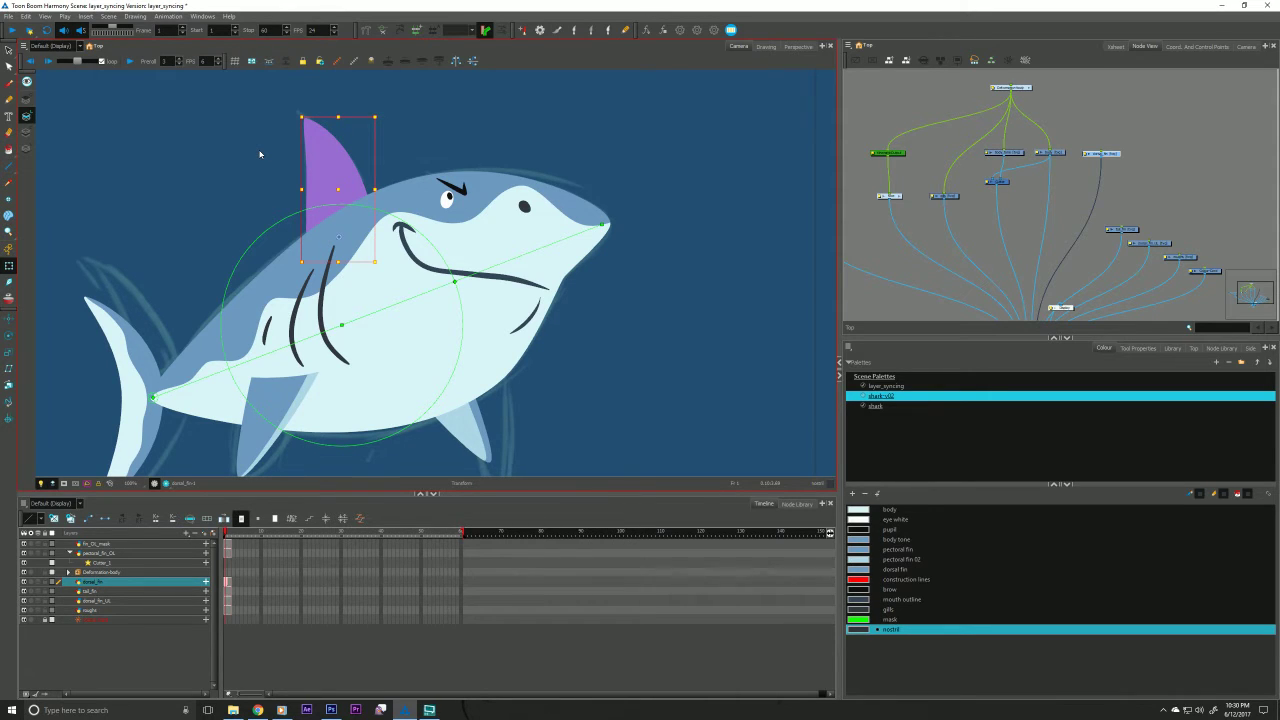
drag(1007, 89, 1124, 155)
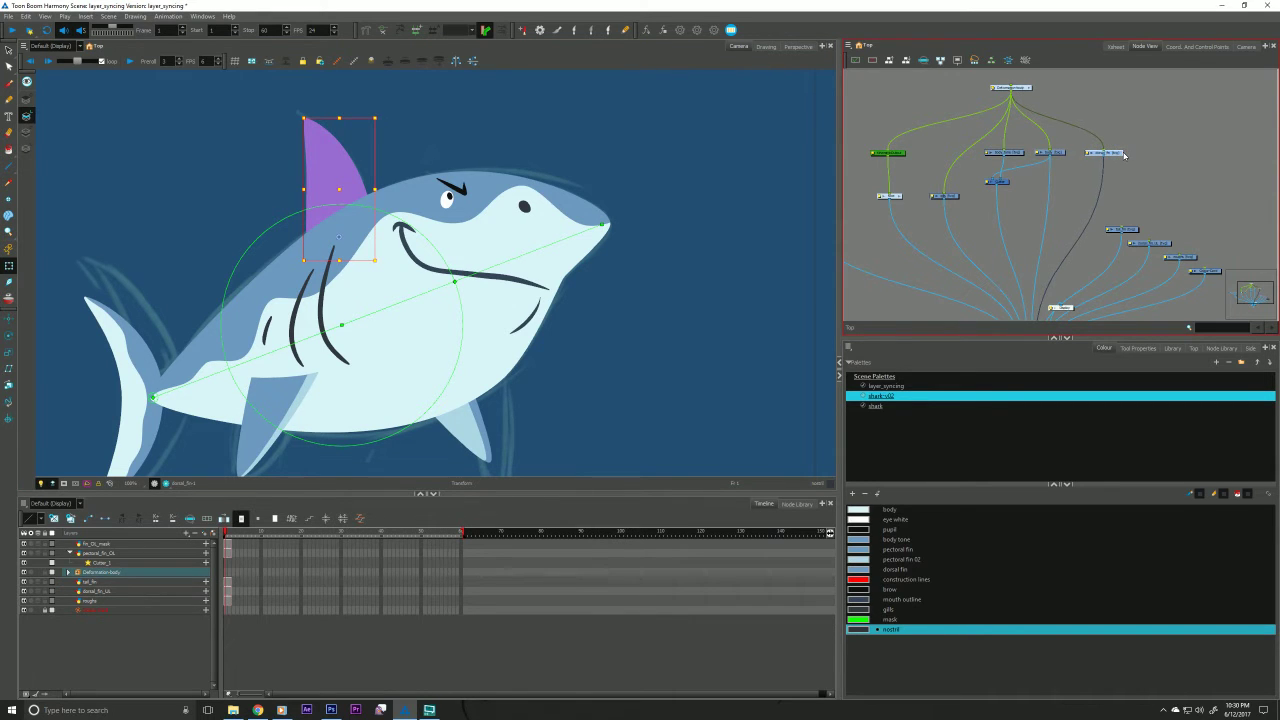
Bend the head end of the body deformer up and down to test the attached dorsal fin, undoing each pose.
click(508, 261)
drag(508, 261, 320, 154)
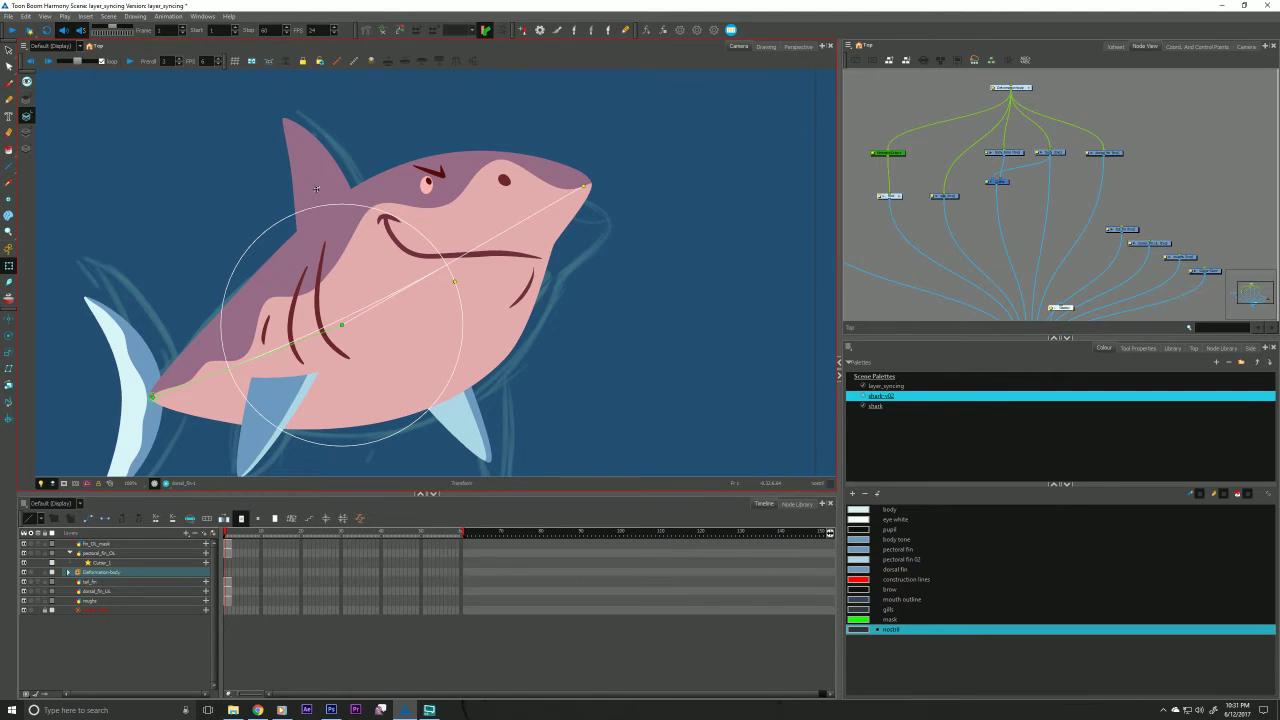
key(ctrl+z)
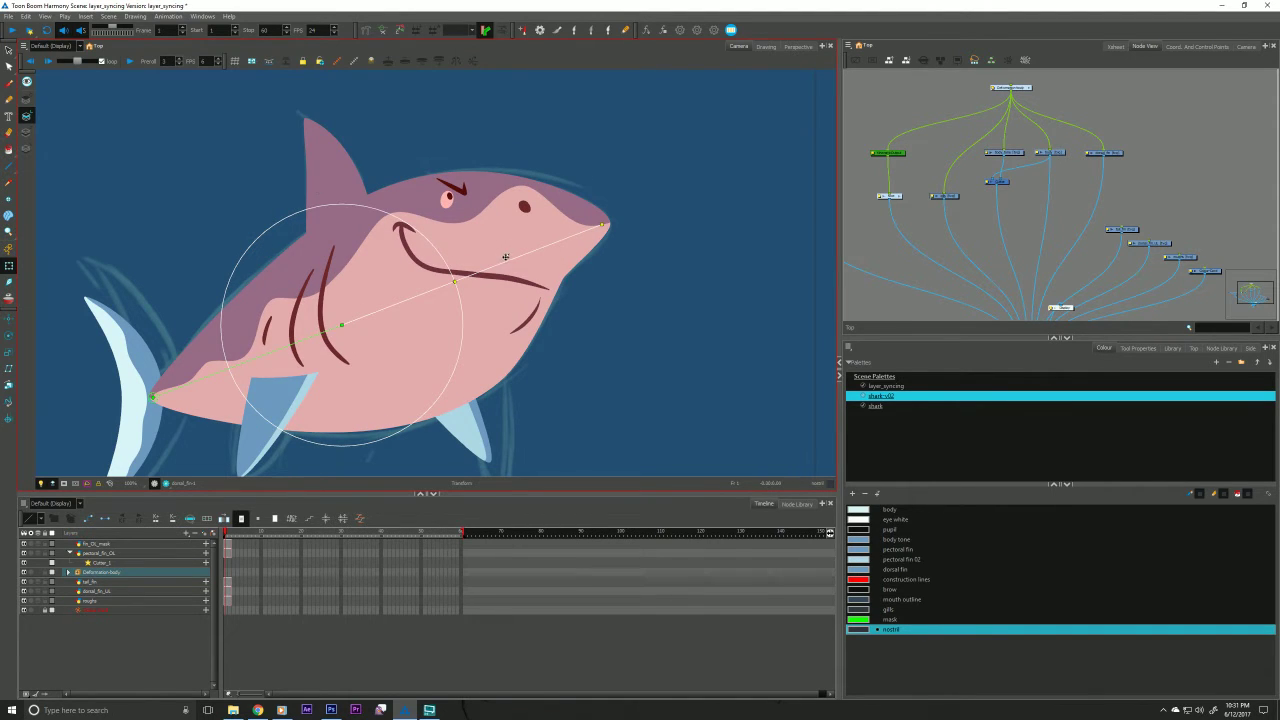
drag(505, 257, 533, 385)
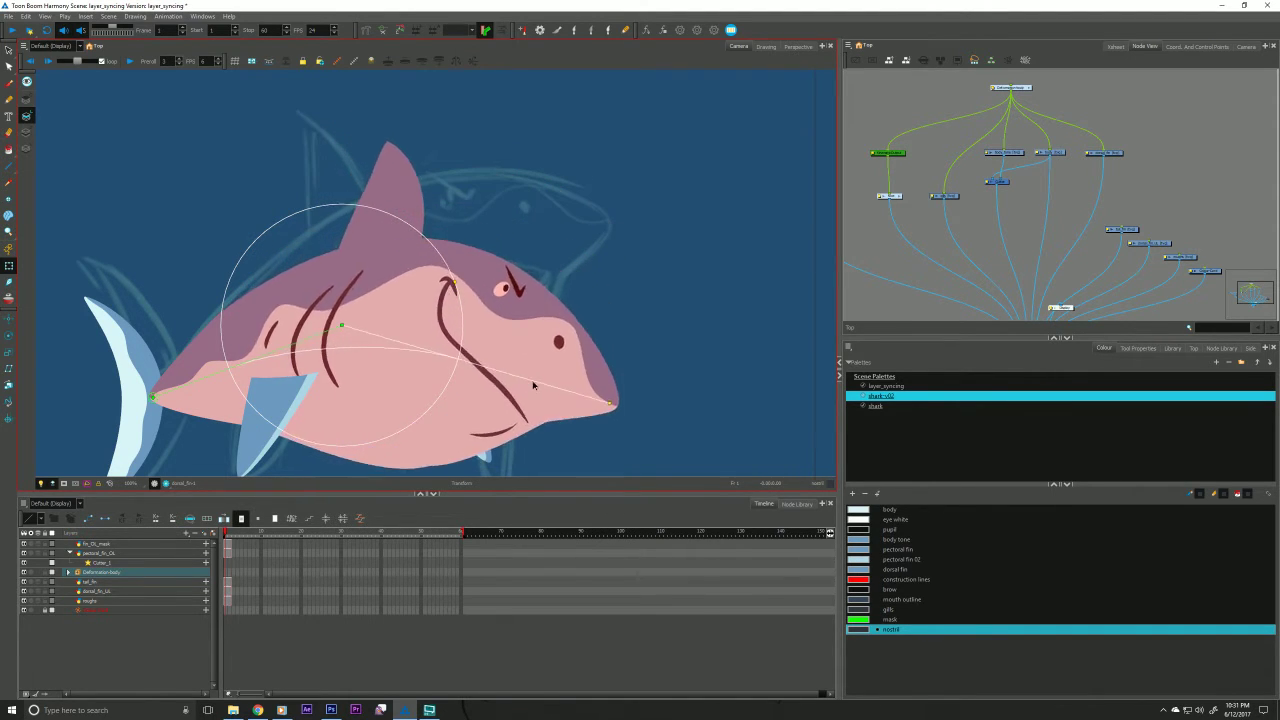
key(ctrl+z)
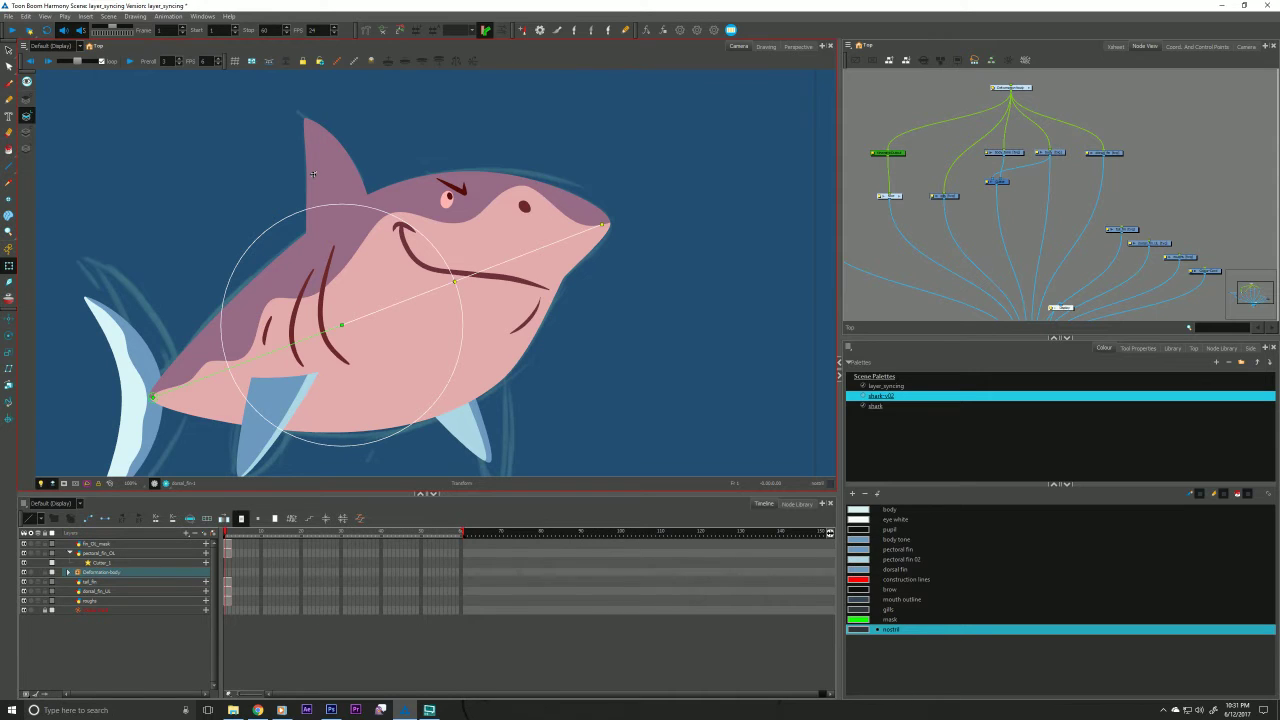
Parent the dorsal_fin node to the face's kinematic output, then test it with an upward bend of the body deformer and undo the pose.
drag(888, 154, 1104, 154)
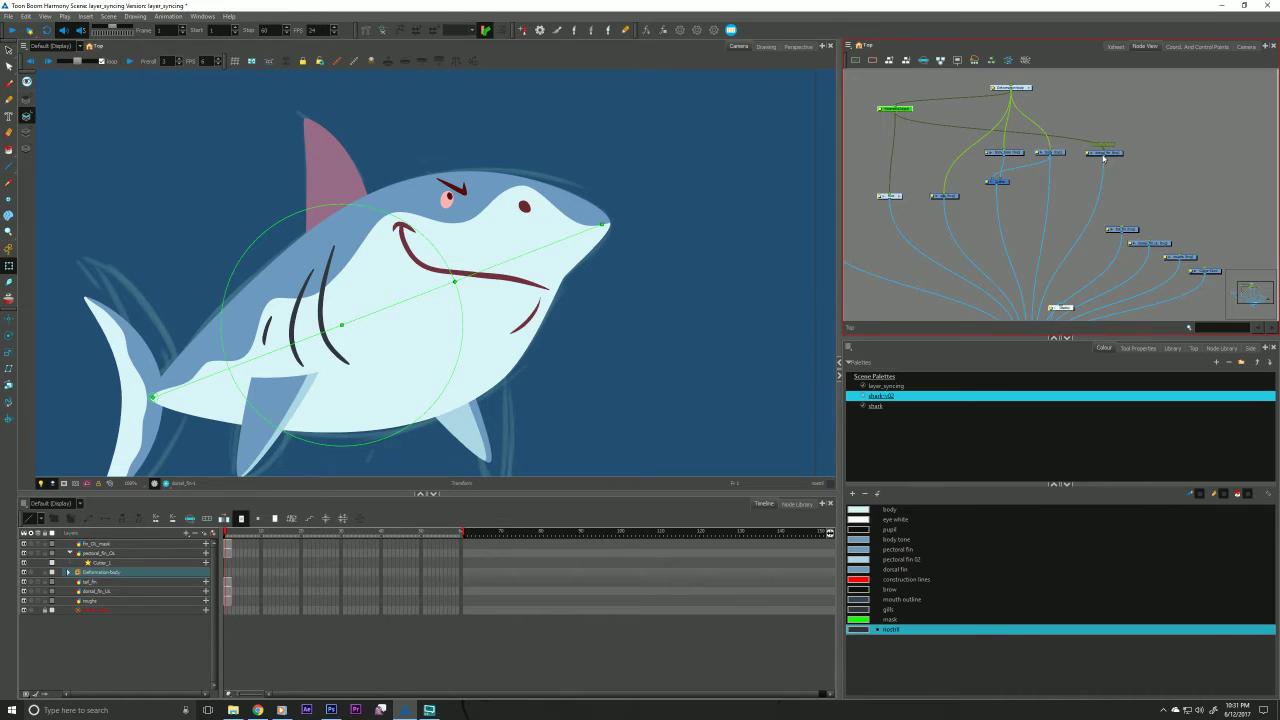
click(509, 261)
drag(521, 288, 455, 216)
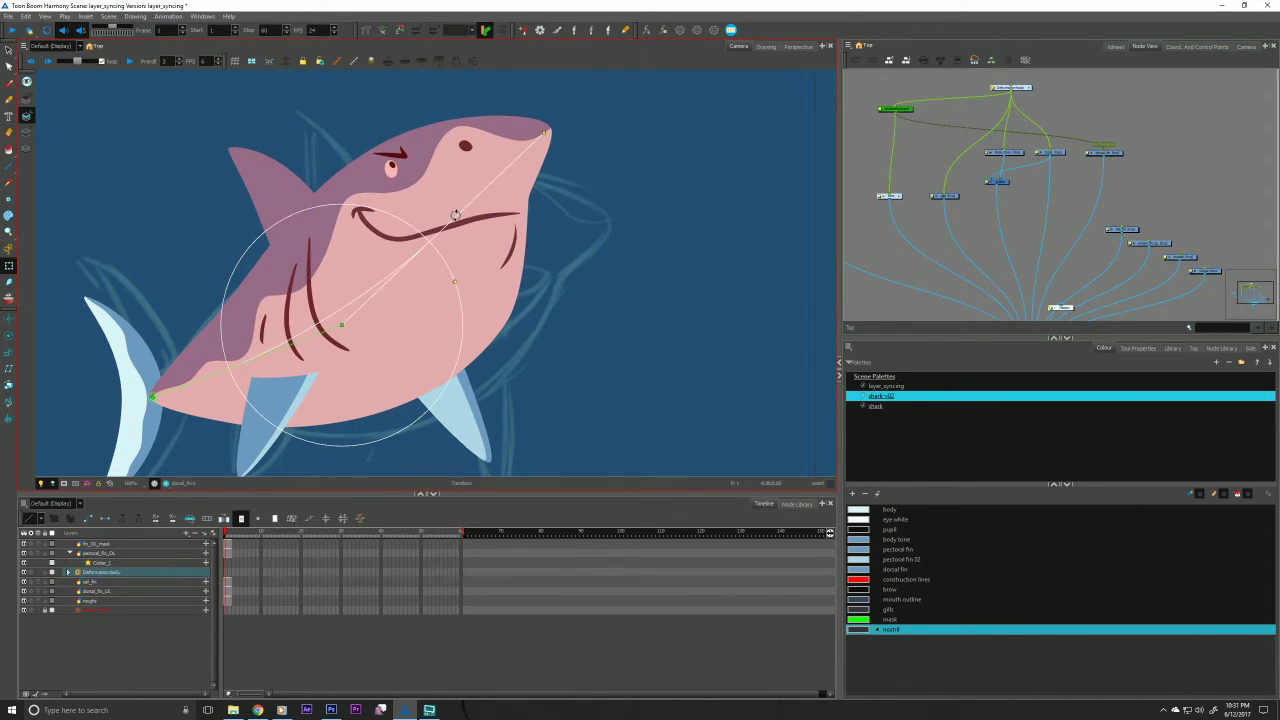
key(ctrl+z)
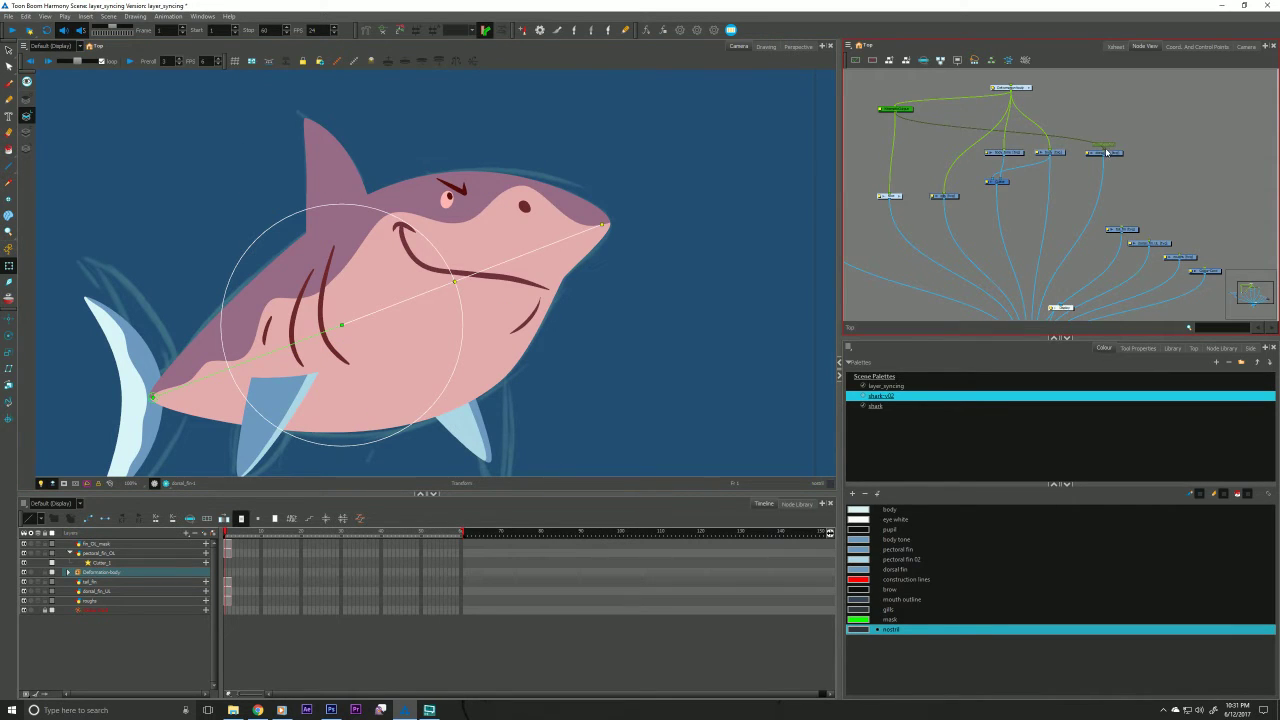
Detach the dorsal_fin node from the kinematic output and link the Bone node to Multi-Port-Out inside the body deformation group.
drag(1105, 147, 1091, 93)
double_click(1030, 90)
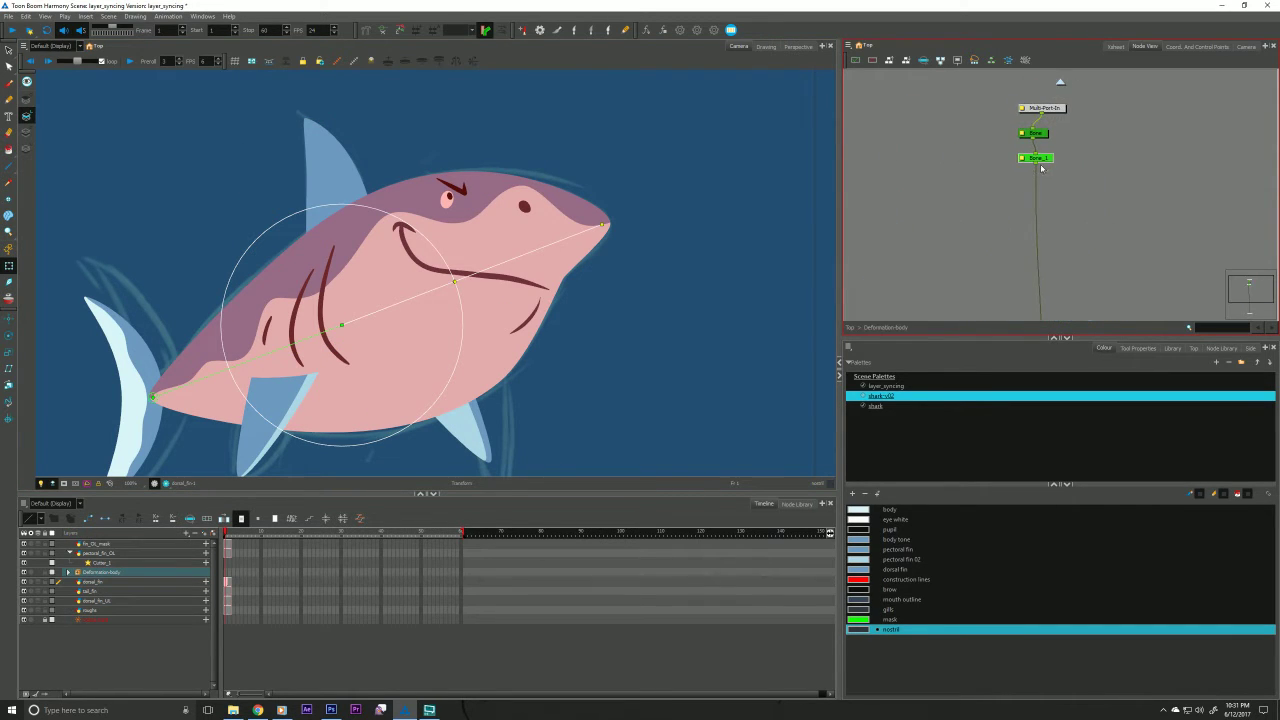
drag(1026, 288, 1028, 154)
drag(996, 91, 980, 178)
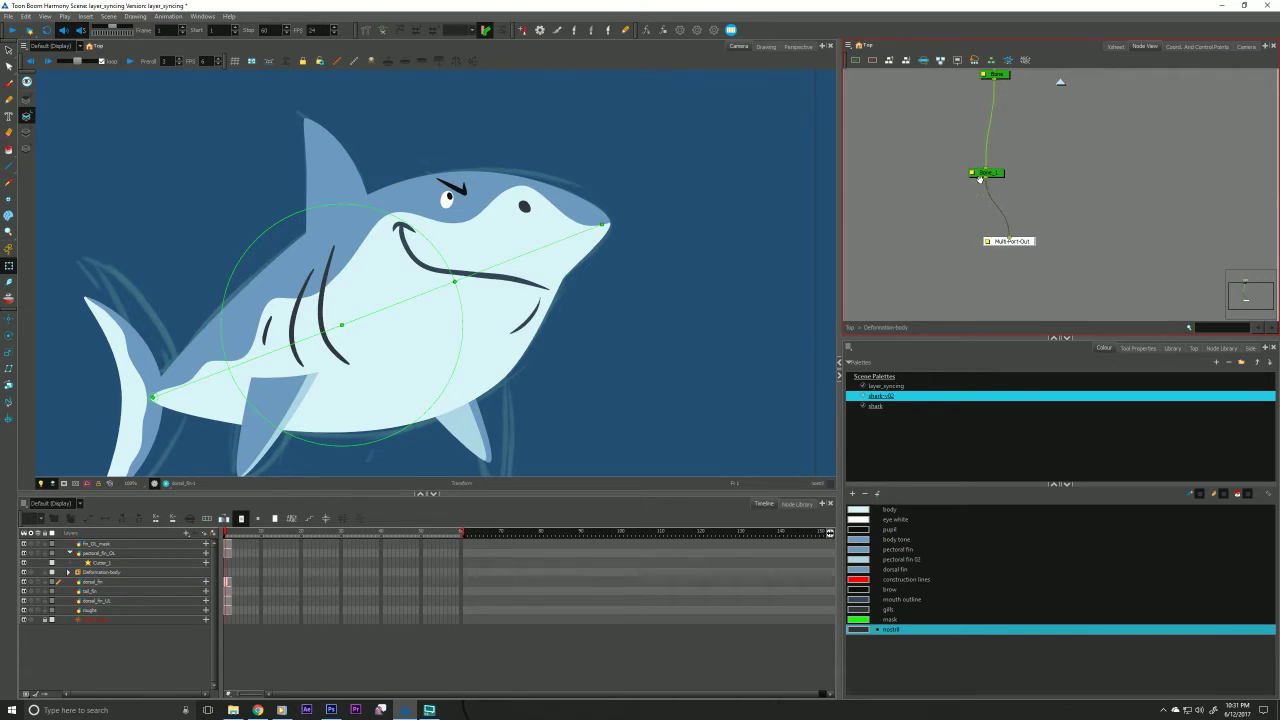
click(1008, 75)
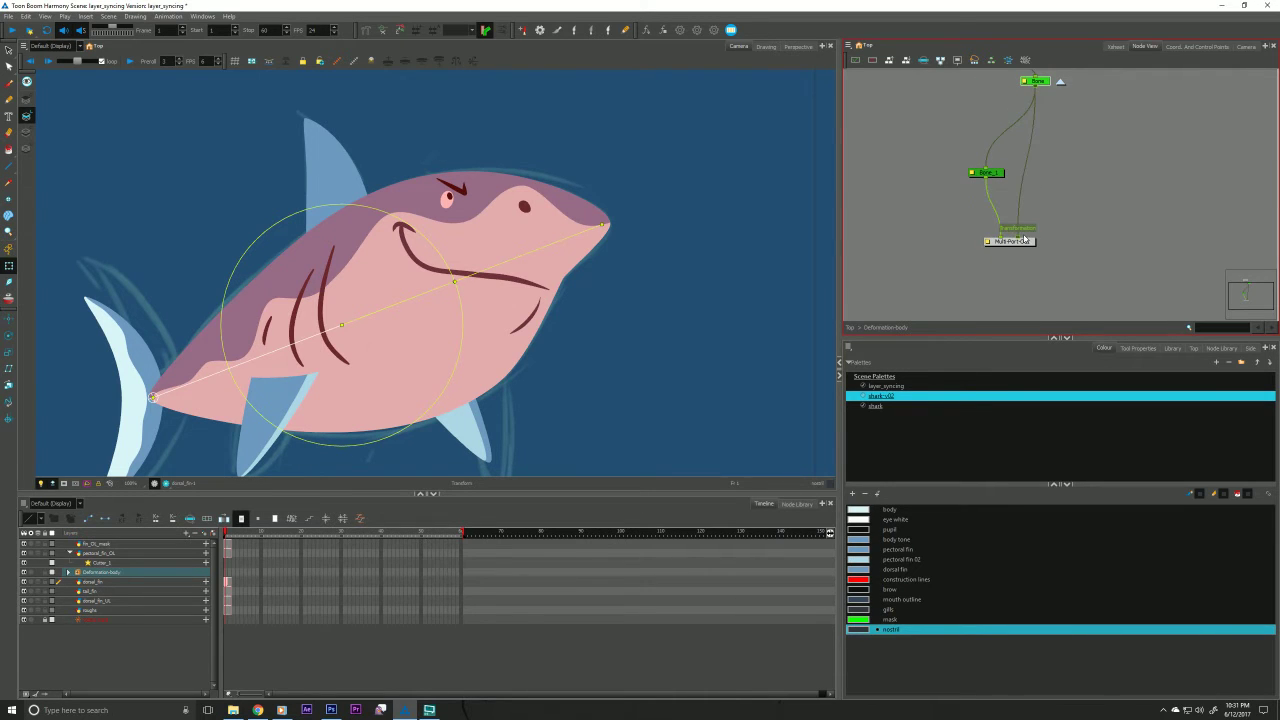
Return to the Top level, parent dorsal_fin to the deformation group's new Bone output, and test the body bend before undoing it.
click(861, 326)
drag(1072, 207, 1155, 266)
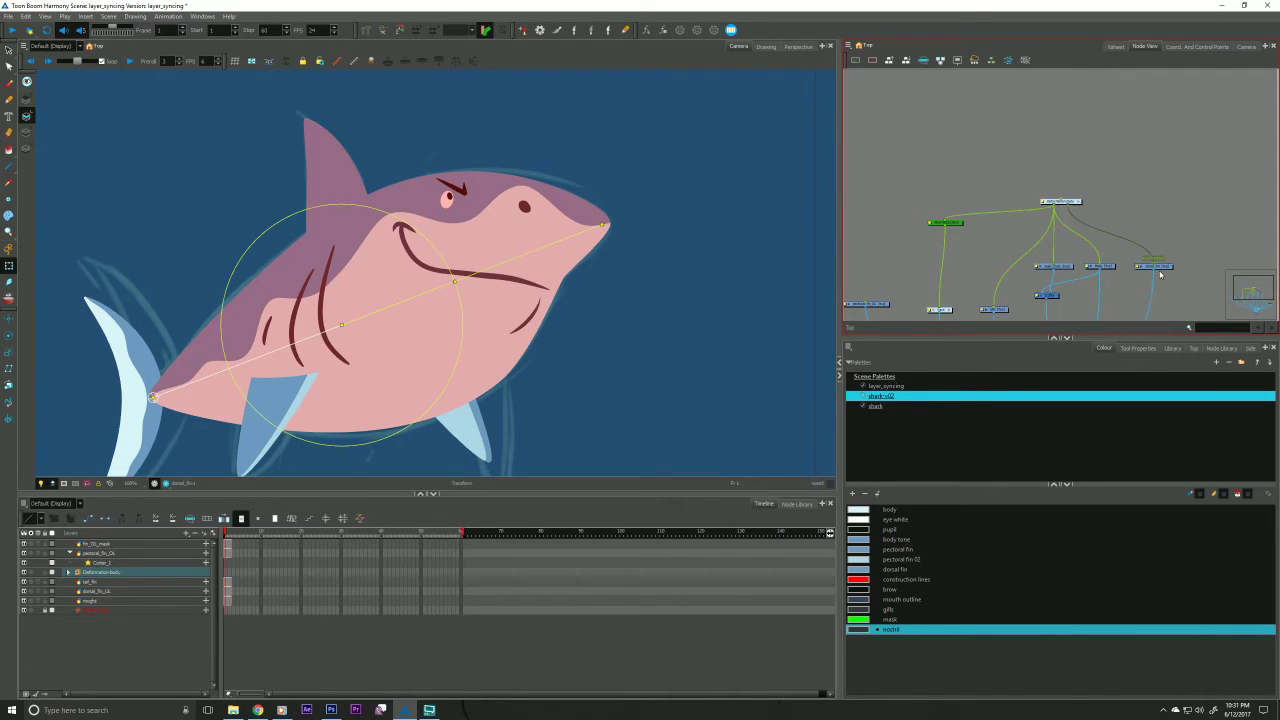
drag(487, 270, 502, 311)
key(ctrl+z)
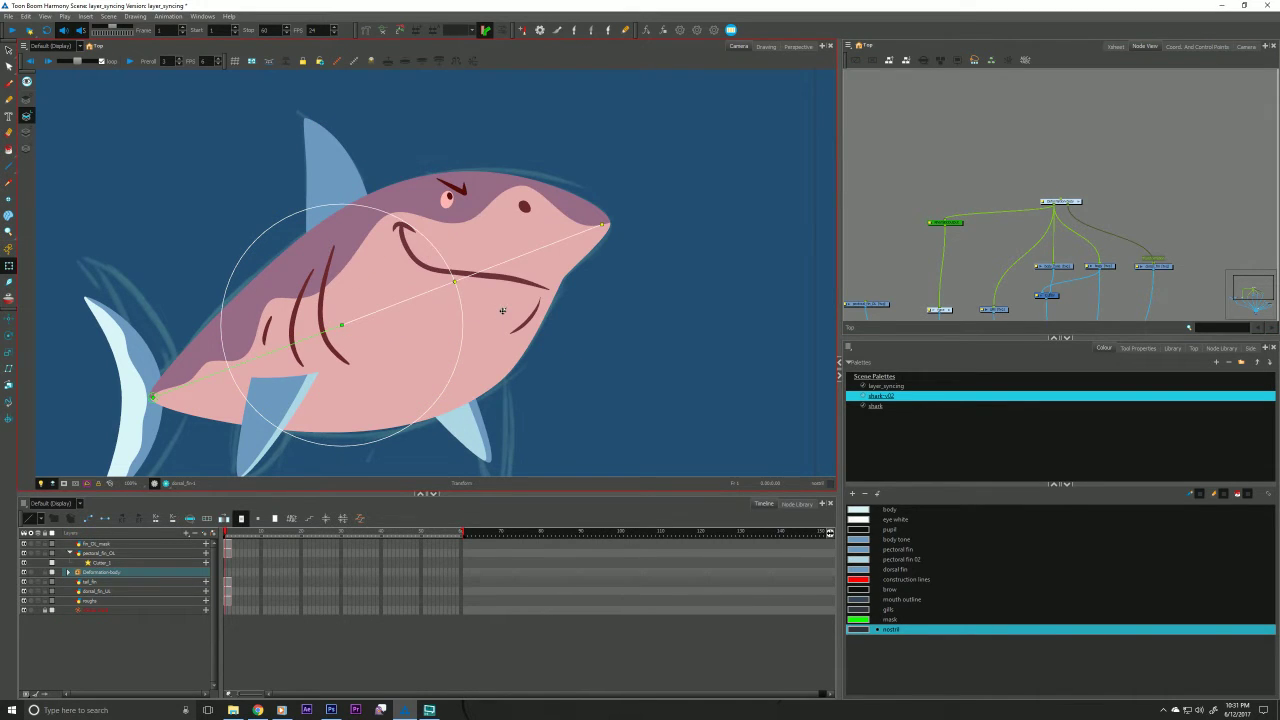
Disconnect the dorsal_fin node from the body deformation group and reposition the Bone_1 node inside that group.
click(1078, 215)
click(1080, 214)
scroll(1050, 205, down, 2)
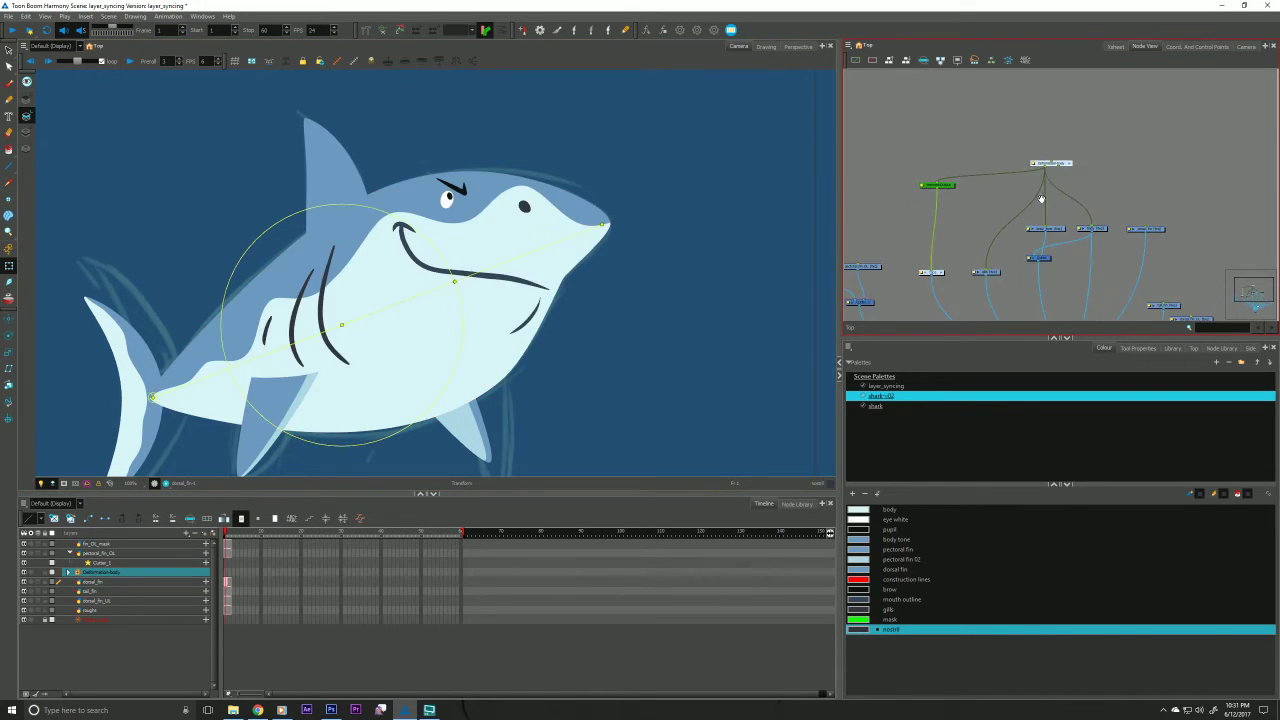
click(1068, 165)
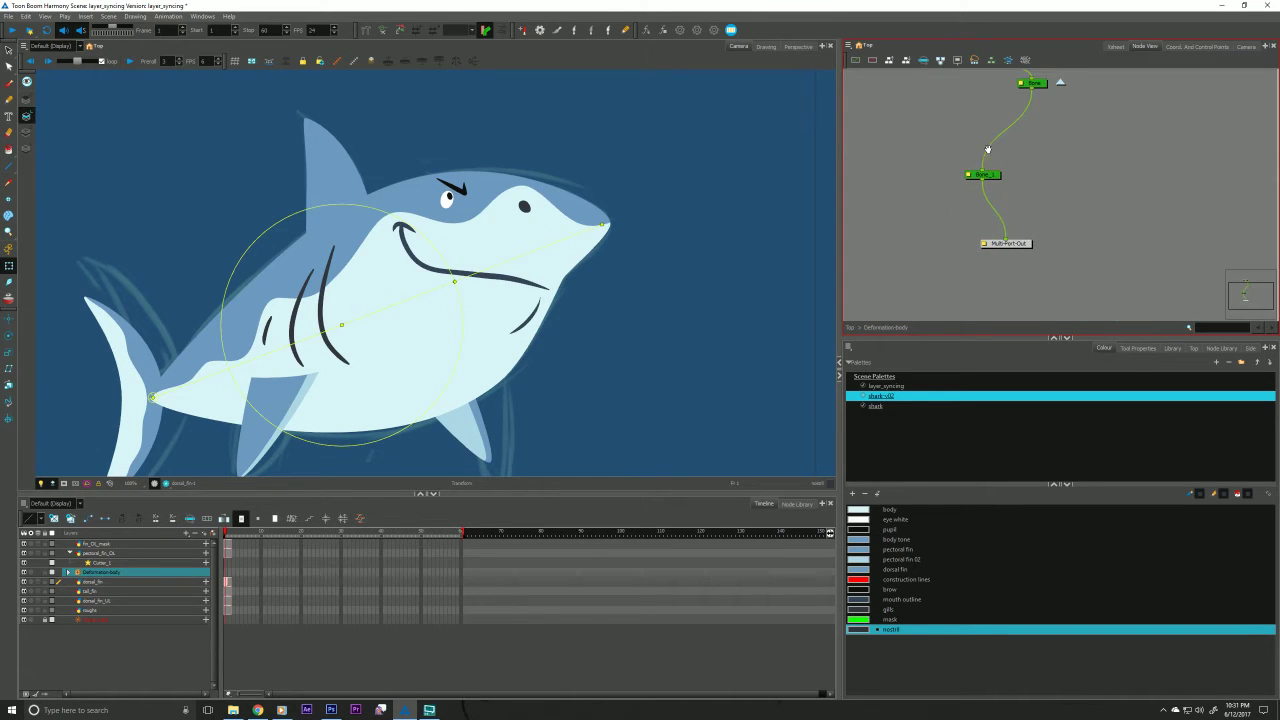
click(998, 178)
click(1037, 200)
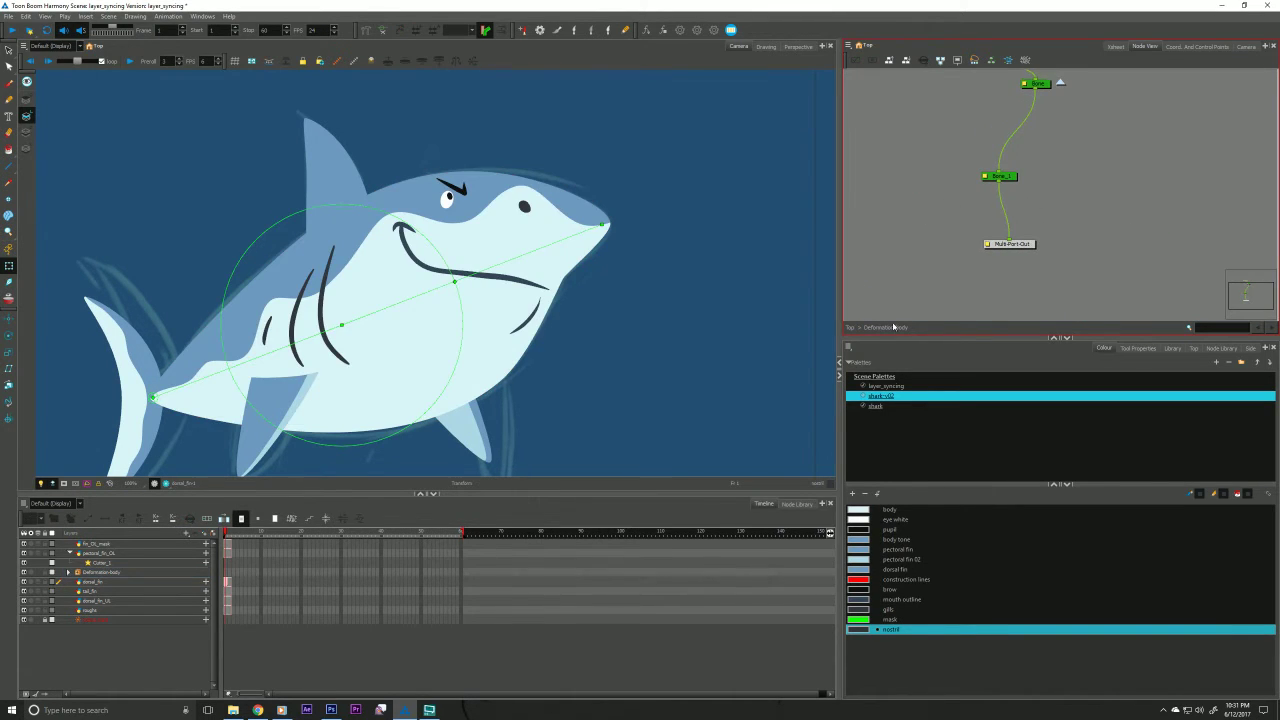
Go back to the Top level and parent the dorsal_fin node to the kinematic output that drives the face.
click(850, 328)
drag(988, 237, 984, 206)
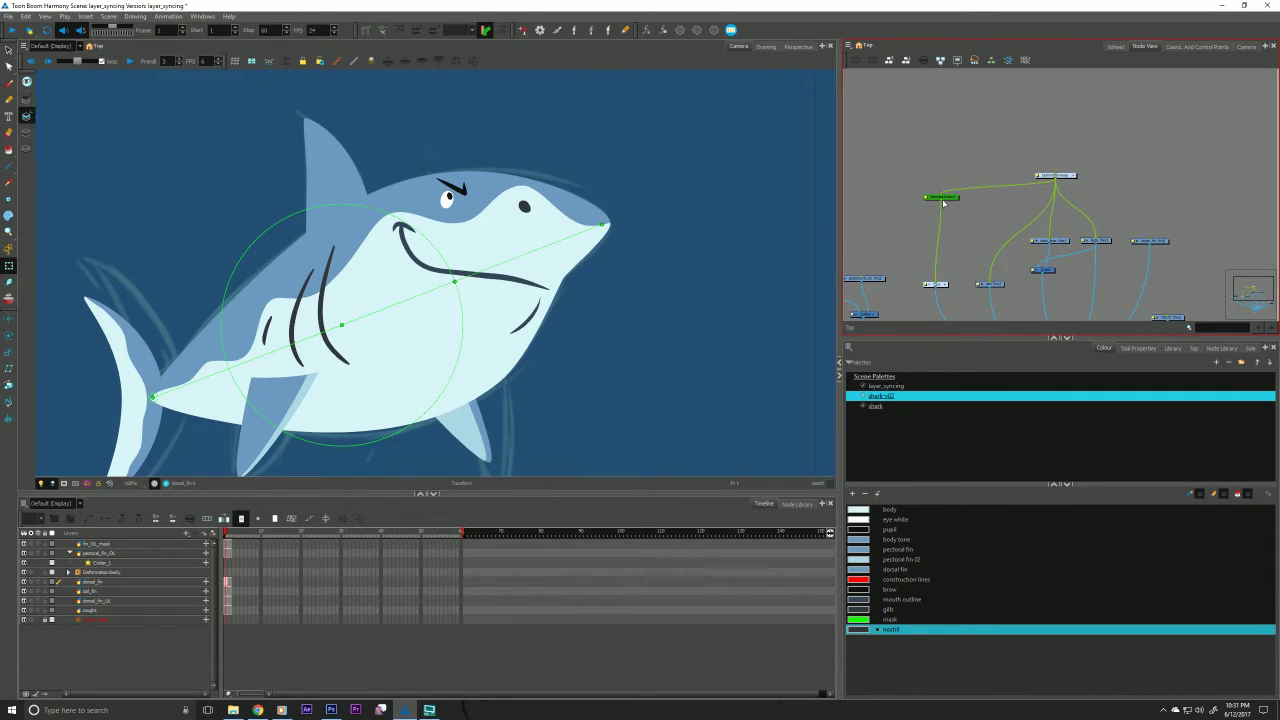
drag(943, 203, 1148, 234)
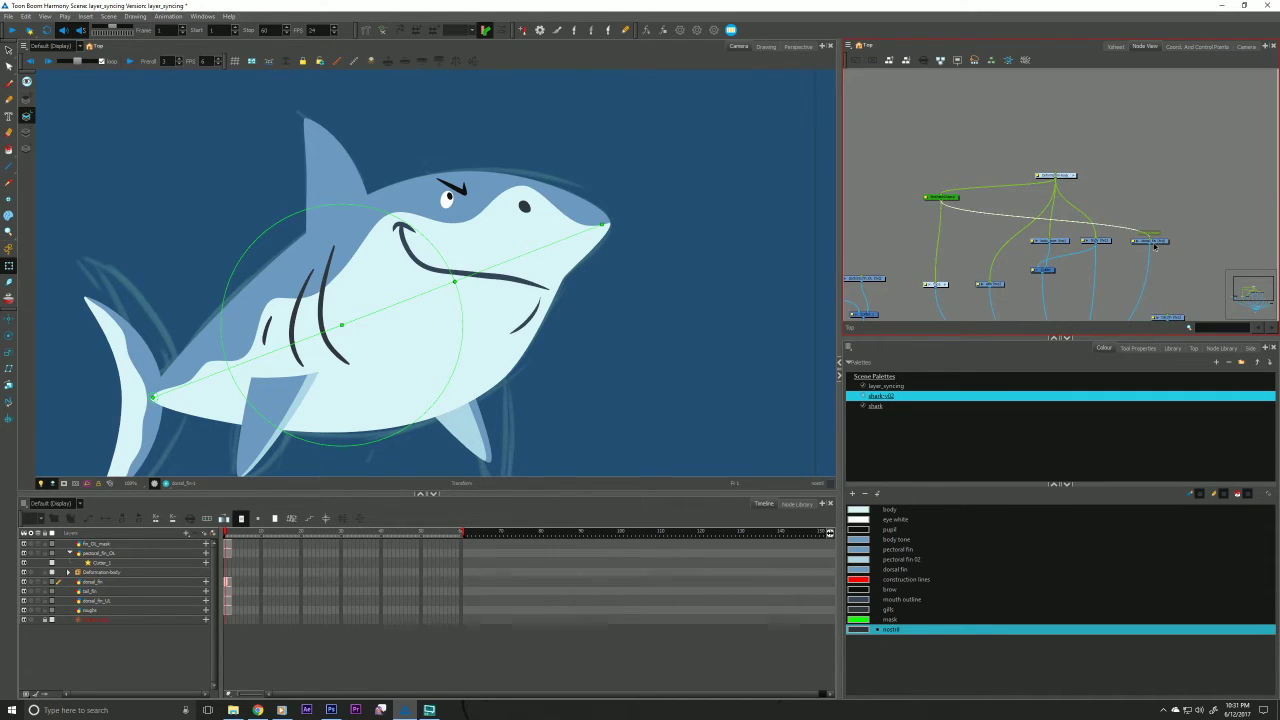
Test the dorsal fin's attachment by bending the head end of the body deformer downward, and undo the test poses.
click(497, 267)
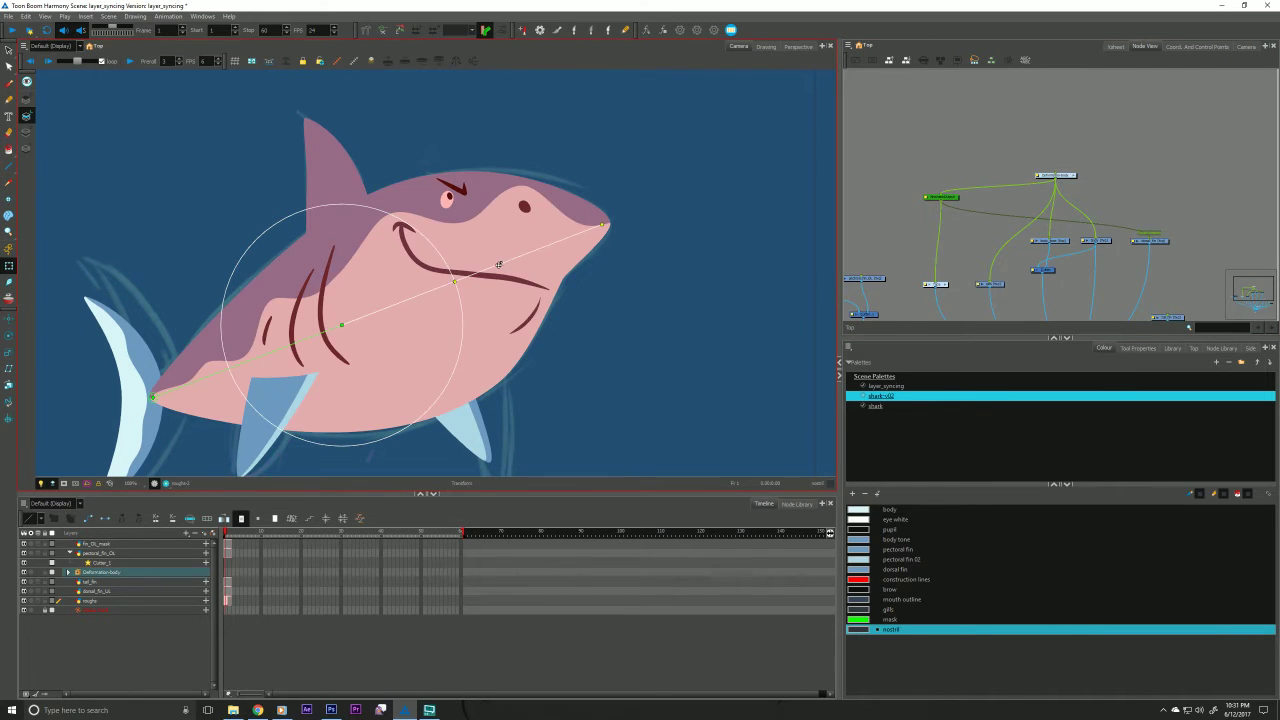
click(851, 240)
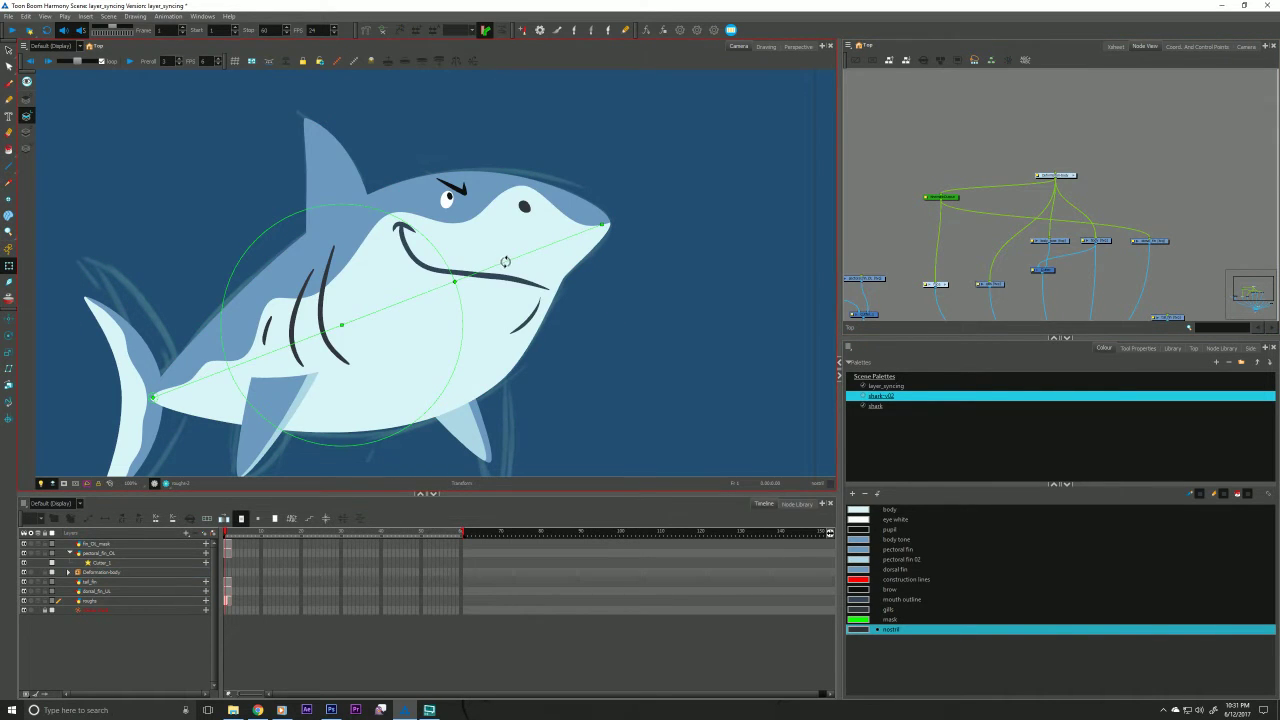
mouse_move(505, 261)
mouse_down()
mouse_move(525, 305)
mouse_move(521, 267)
mouse_up()
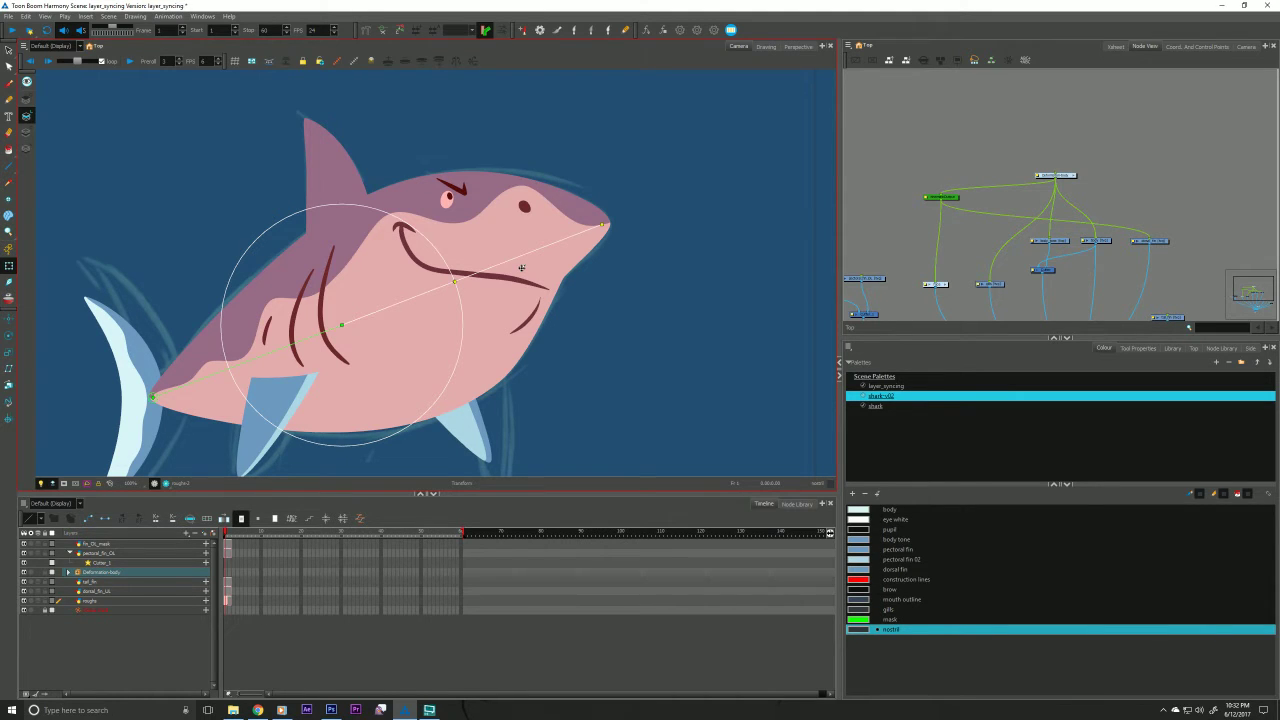
key(Escape)
click(323, 168)
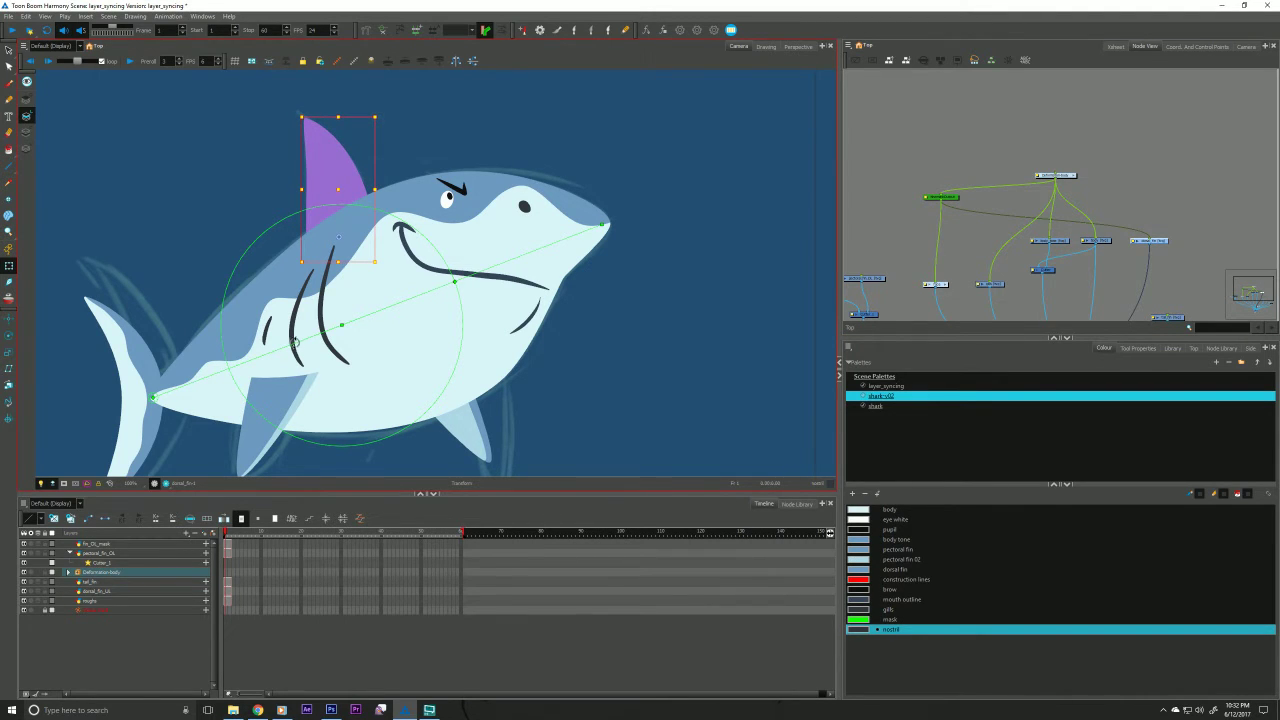
drag(295, 343, 302, 362)
key(ctrl+z)
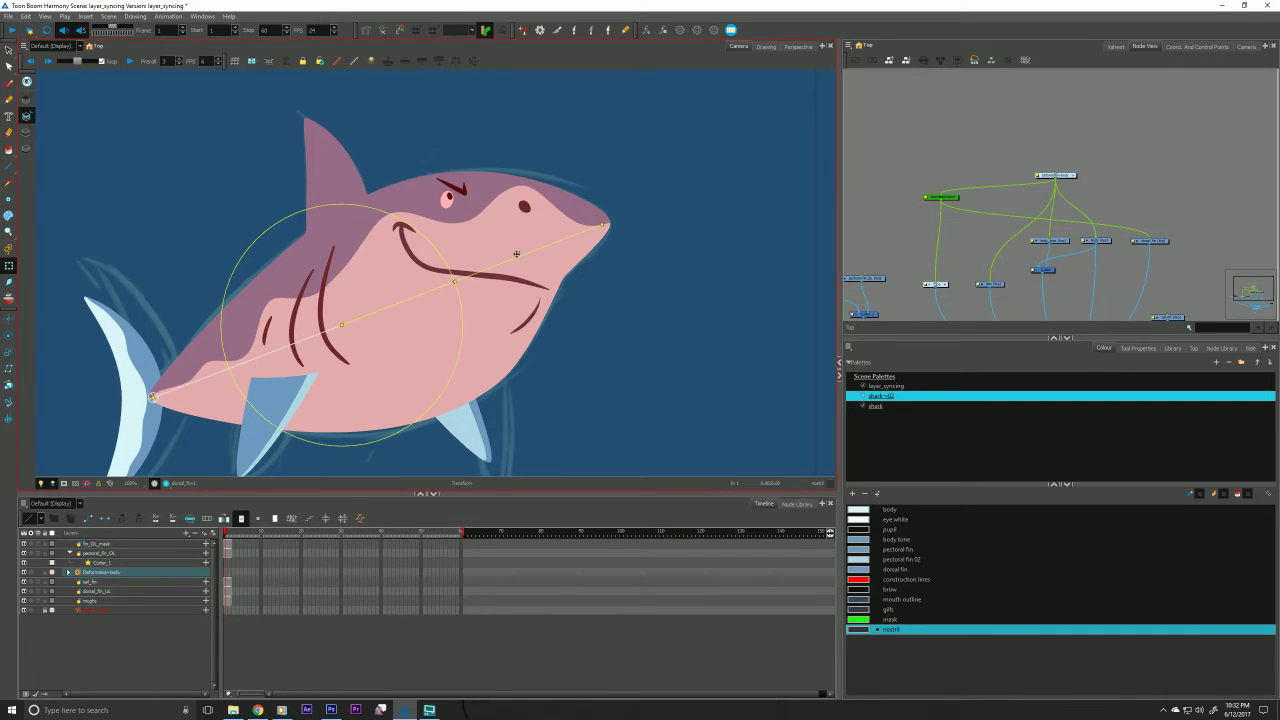
drag(513, 260, 516, 354)
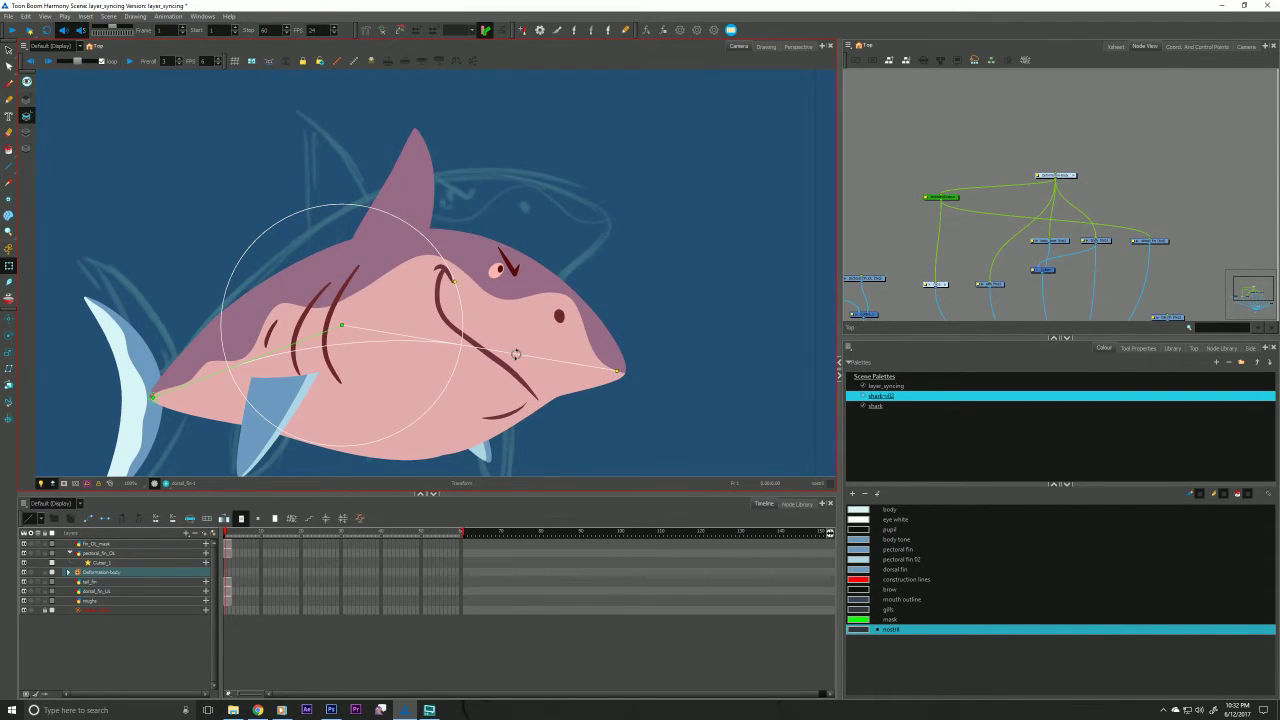
key(ctrl+z)
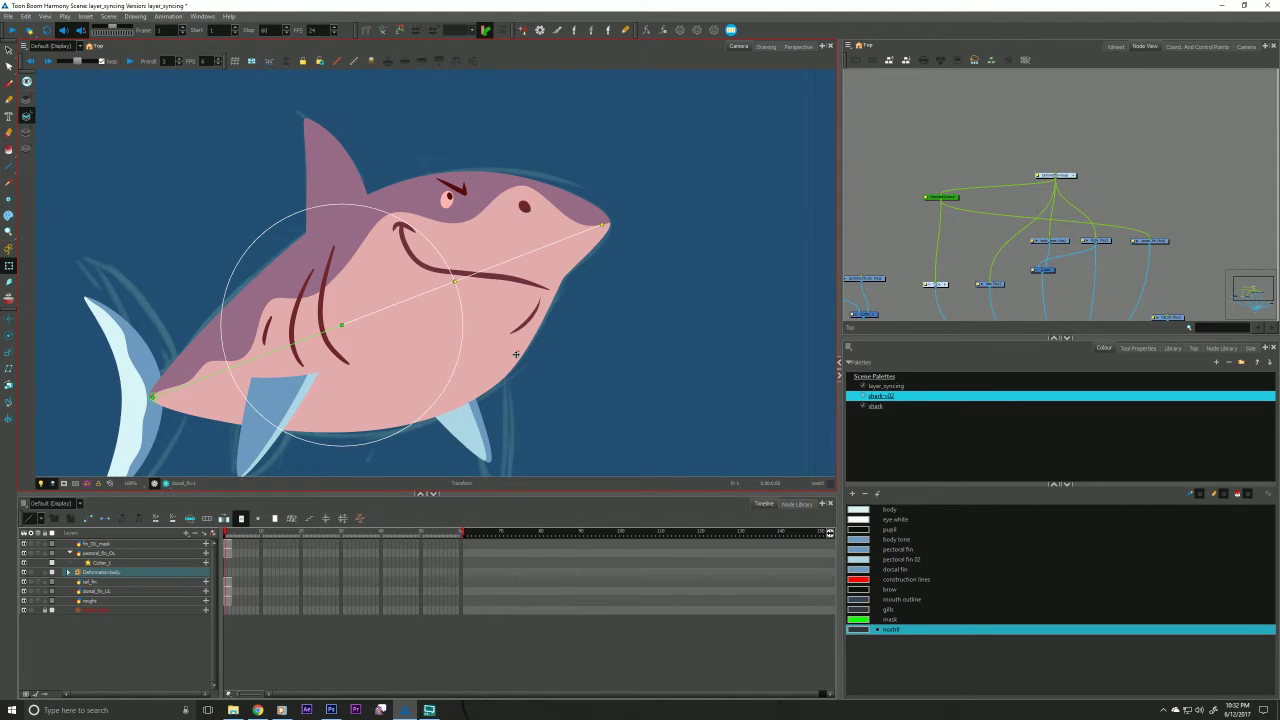
Adjust the kinematic output's placement in the network and move the body deformation group node slightly higher above its children.
click(950, 201)
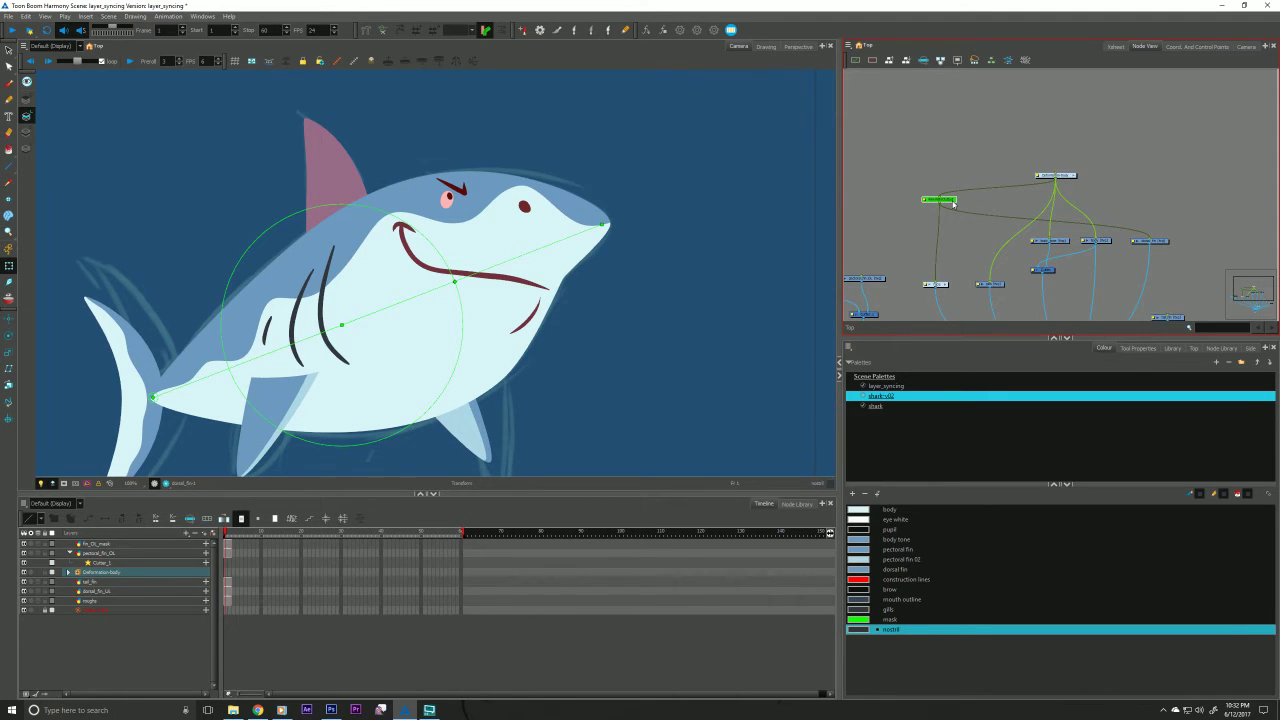
drag(1068, 178, 1068, 166)
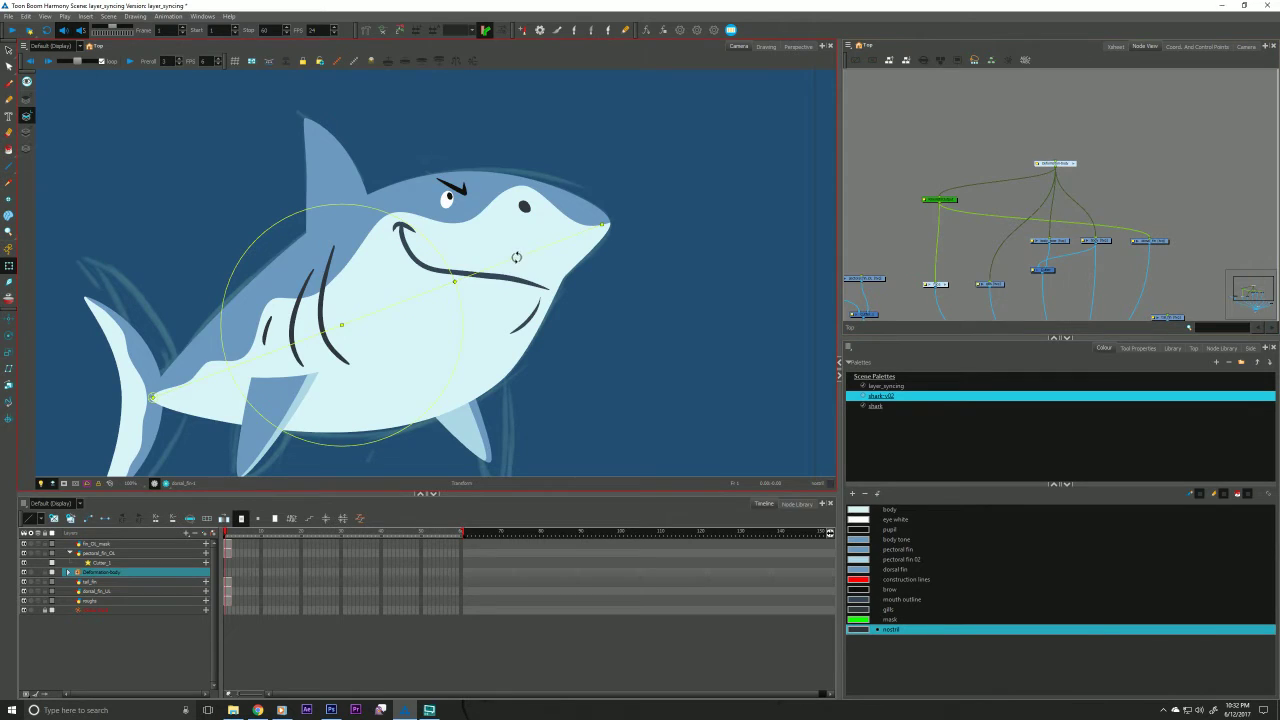
click(536, 286)
drag(536, 286, 532, 270)
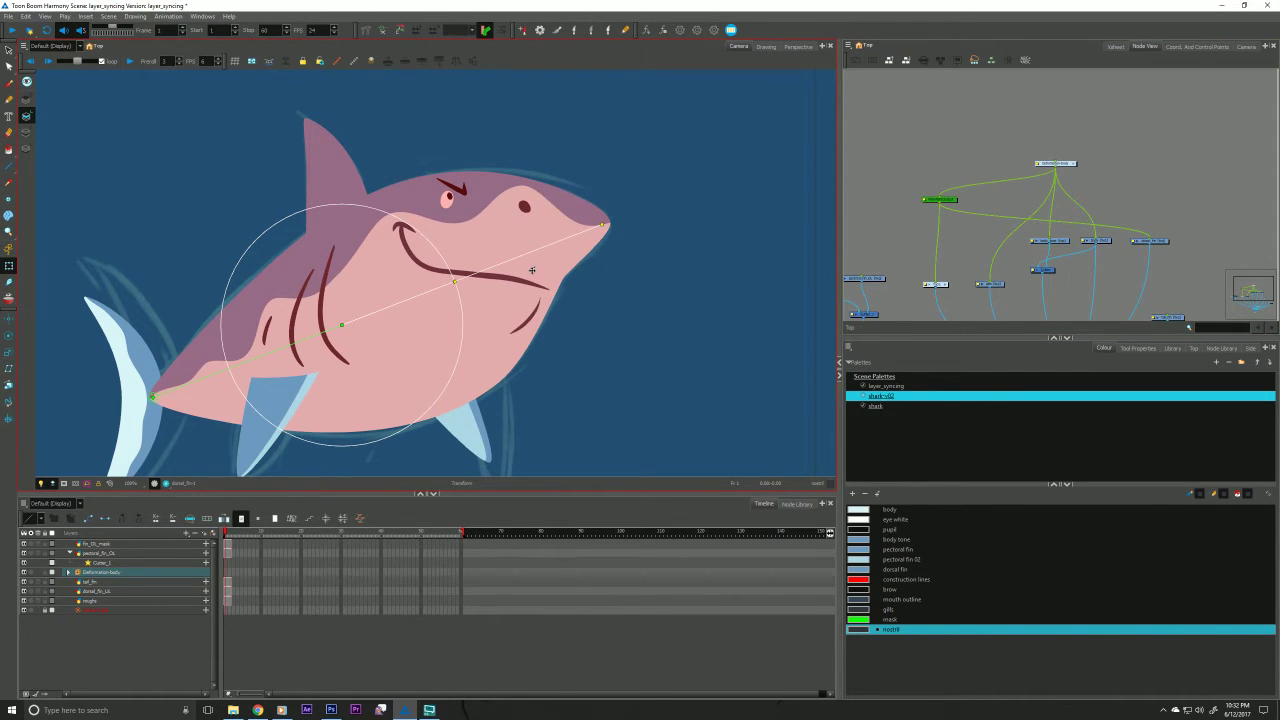
Move the tail_fin, dorsal_fin_UL and roughs nodes up toward dorsal_fin and place the Colour-Card node well apart from them.
drag(943, 272, 953, 226)
drag(970, 295, 930, 265)
drag(1118, 210, 1003, 277)
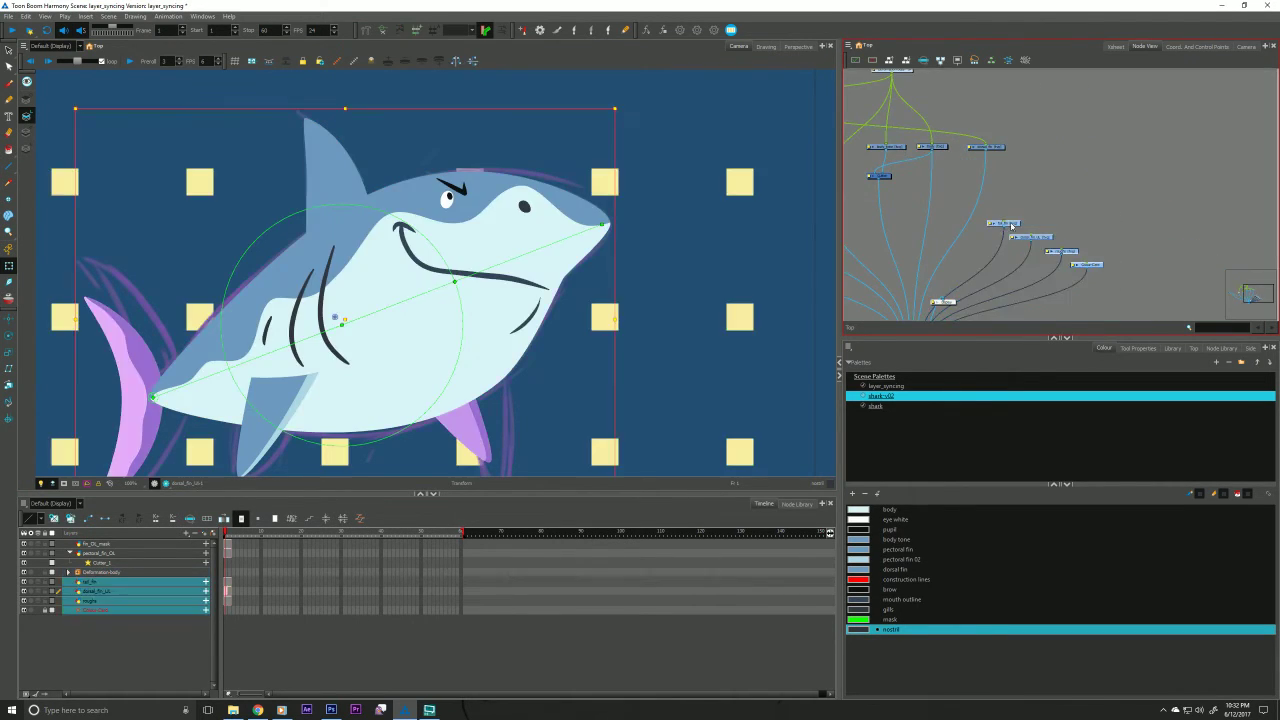
drag(1012, 226, 1053, 172)
click(1123, 260)
drag(1147, 216, 1235, 243)
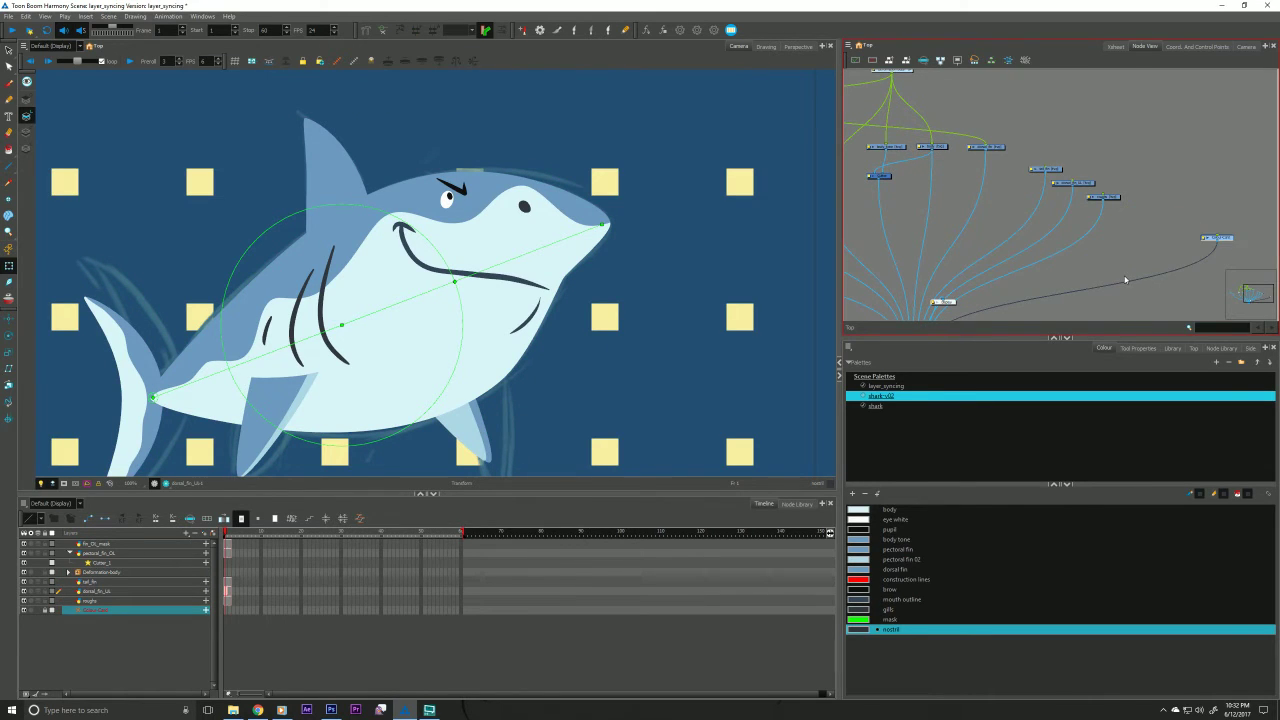
Inspect the Colour-Card's layer properties, close them and deselect the node.
drag(1006, 238, 949, 203)
key(shift+e)
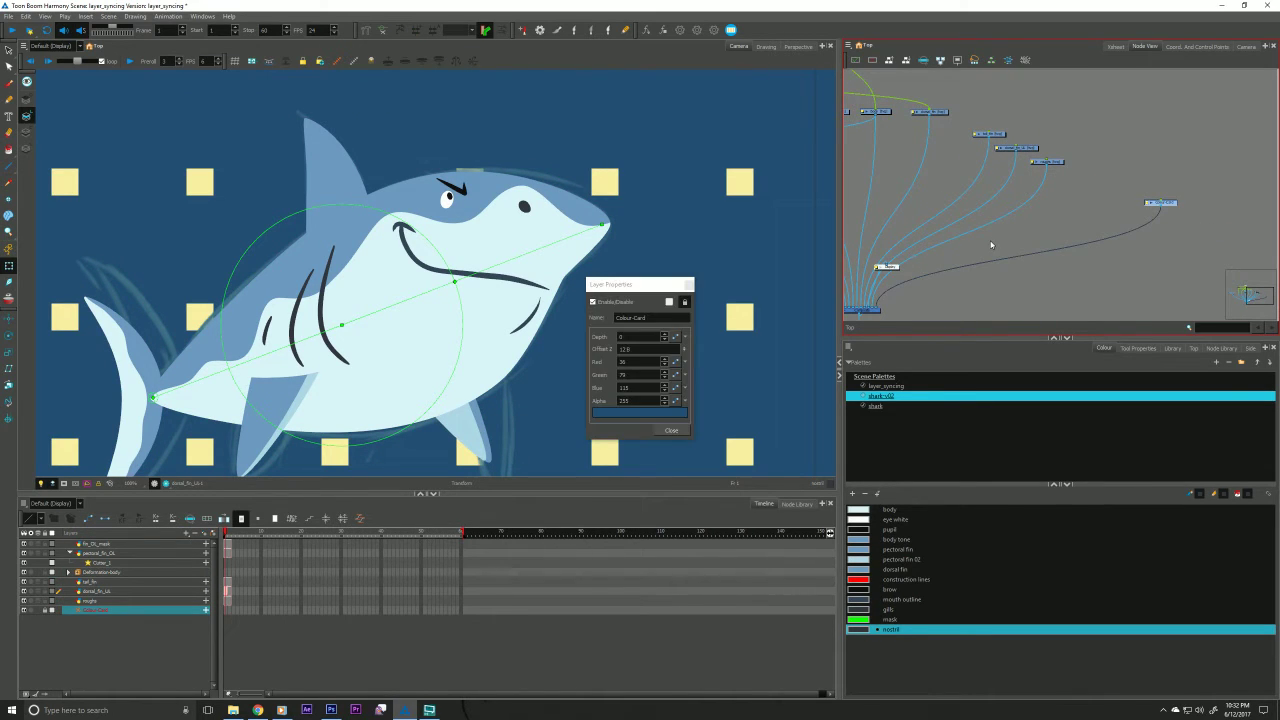
click(688, 285)
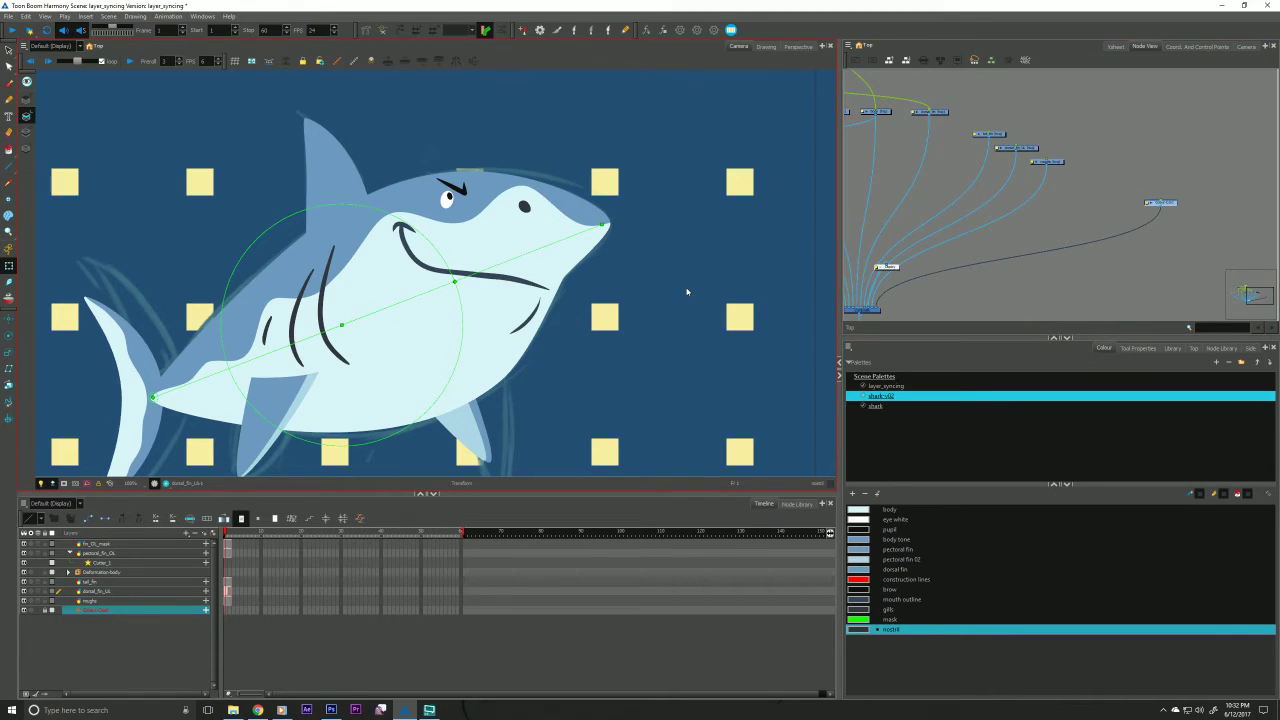
click(1081, 232)
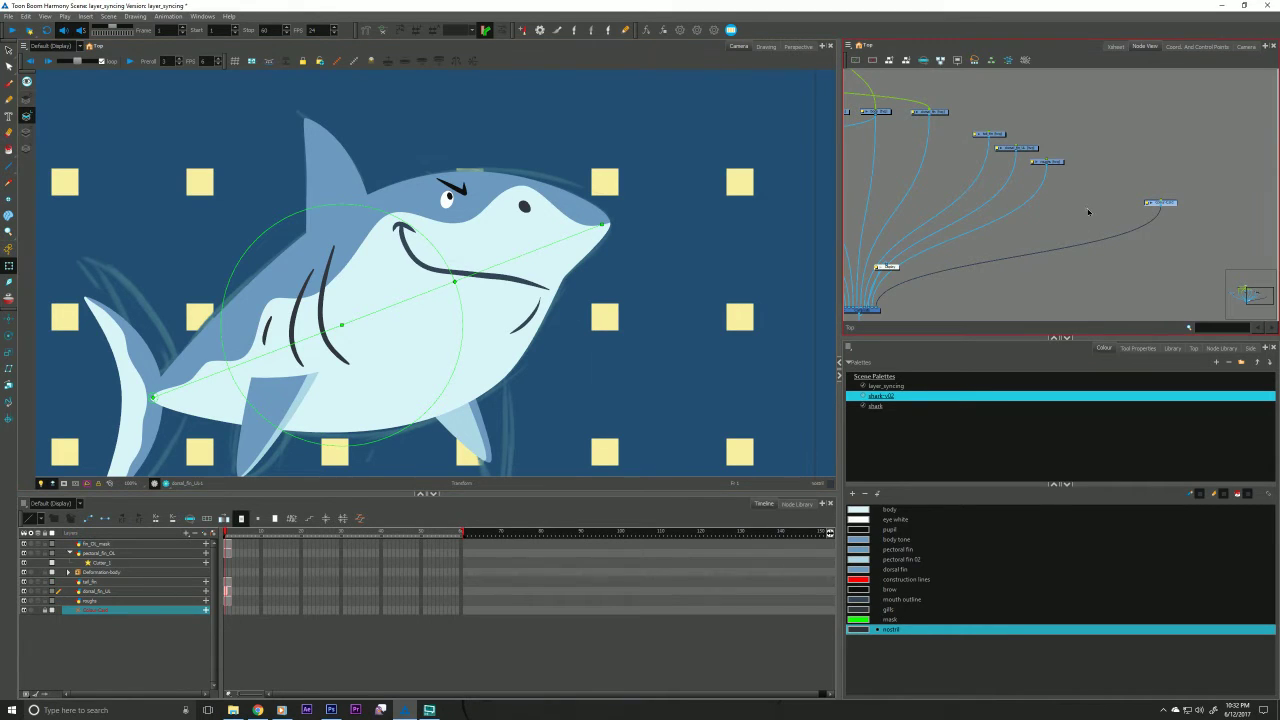
click(1088, 212)
drag(1088, 214, 1154, 302)
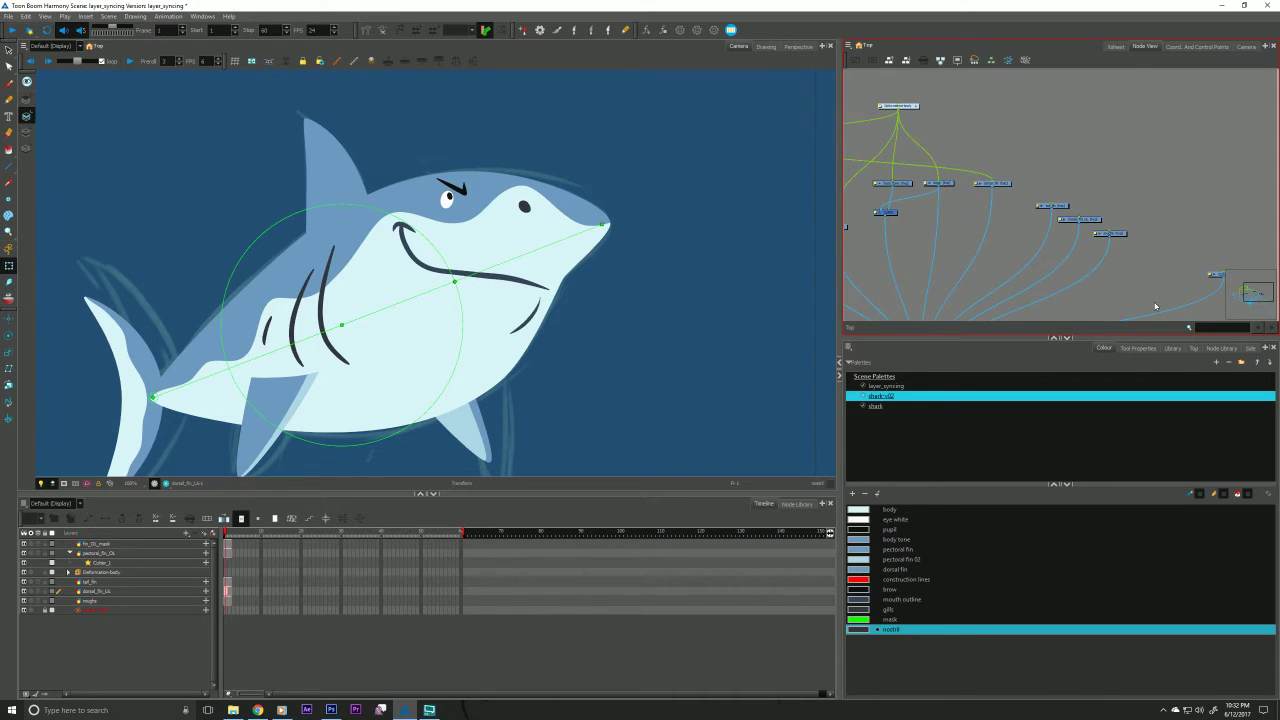
Test the tail end of the body deformer with a small move and undo it.
click(187, 394)
drag(183, 385, 190, 398)
key(ctrl+z)
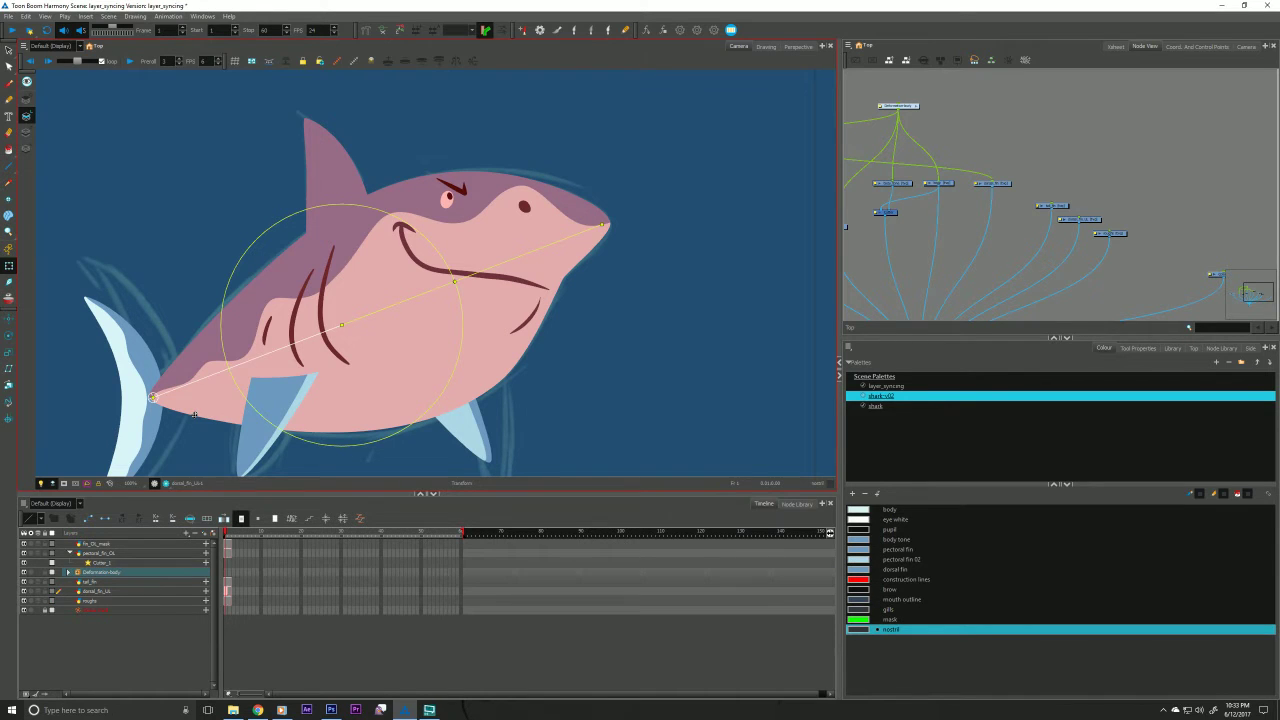
Line up the dorsal_fin_UL node with its neighbours and add one parent peg above the near pectoral fin and its mask.
drag(1064, 207, 1114, 189)
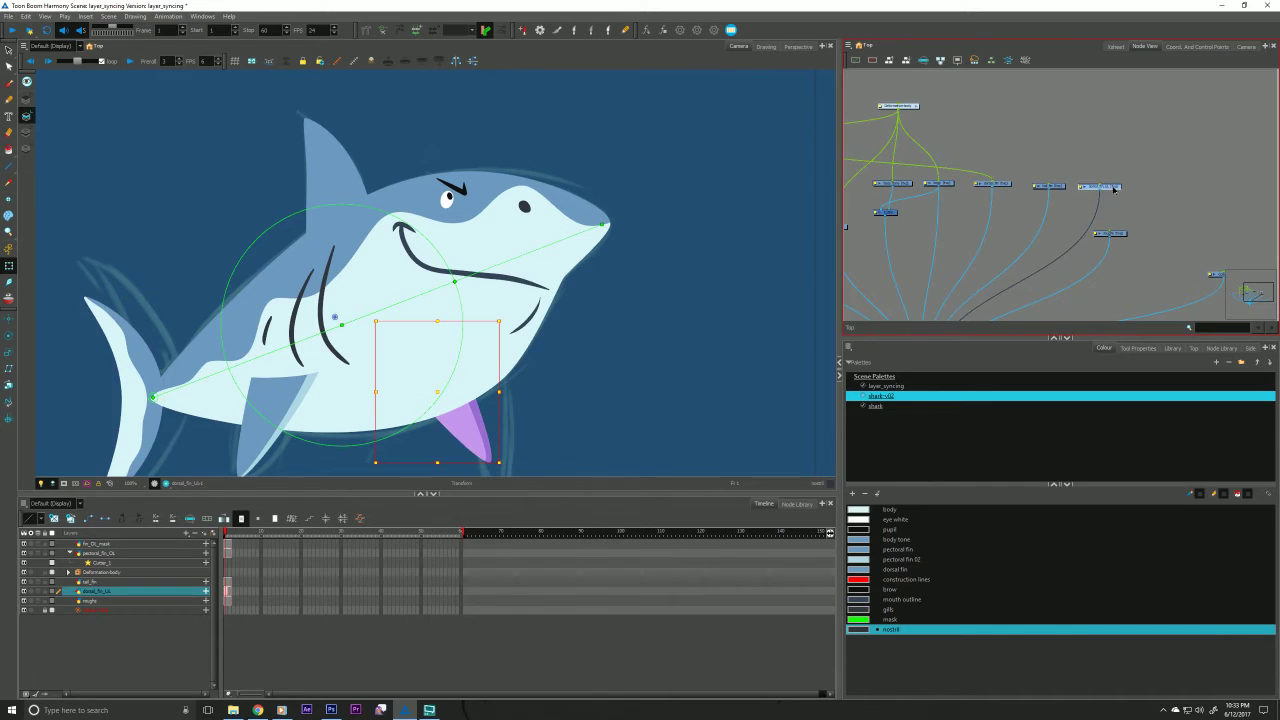
drag(969, 251, 1165, 229)
drag(856, 205, 943, 207)
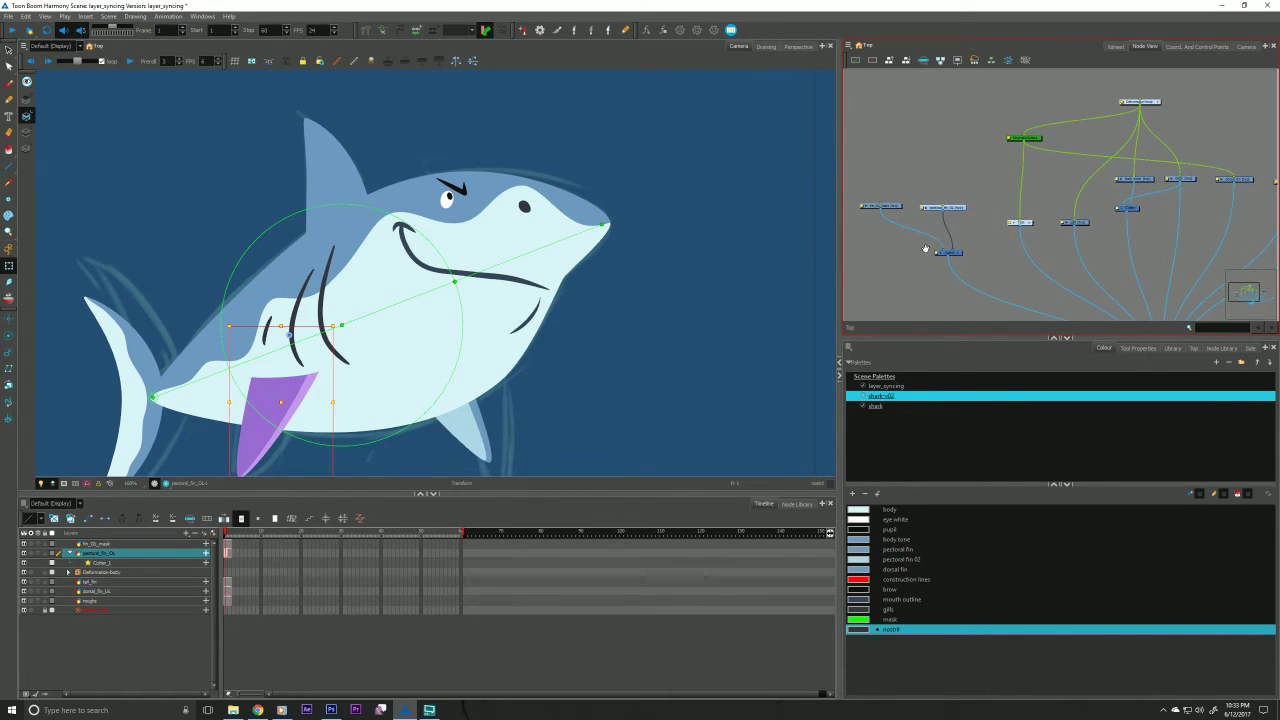
scroll(925, 248, up, 1)
drag(860, 200, 954, 233)
key(ctrl+p)
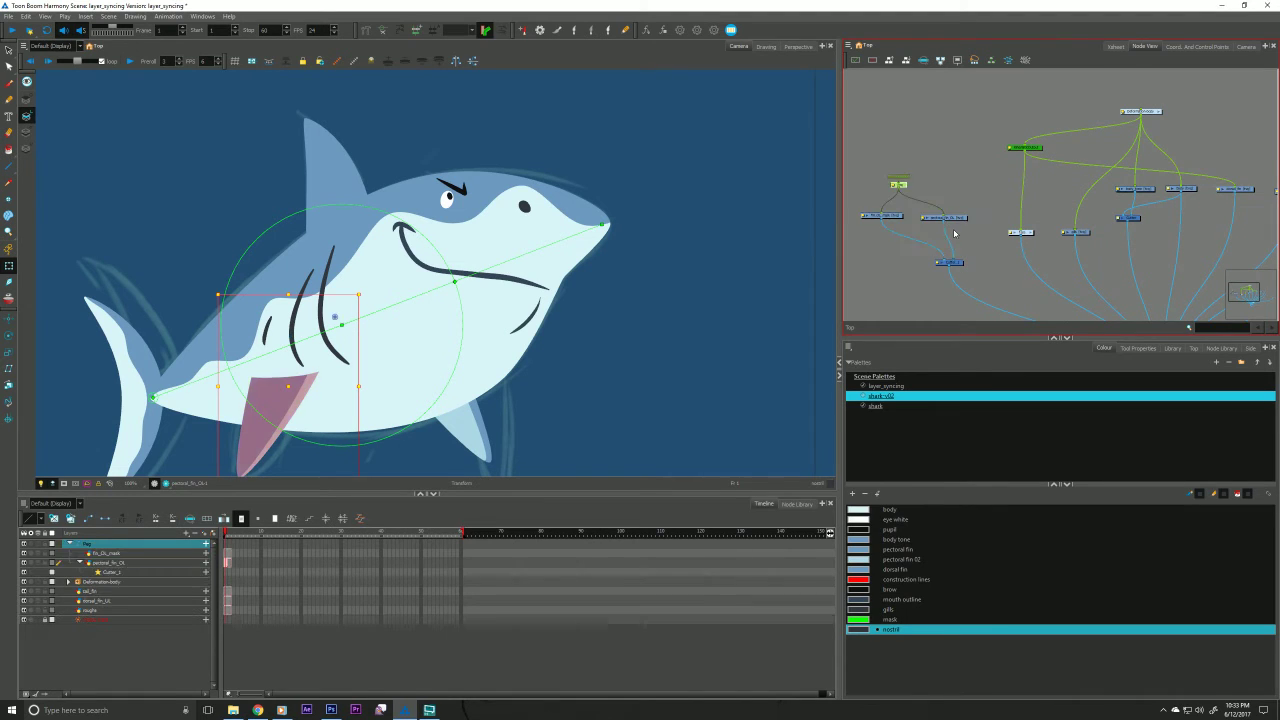
Rename the new peg above the pectoral fin nodes as dorsal_fin_Peg.
double_click(914, 185)
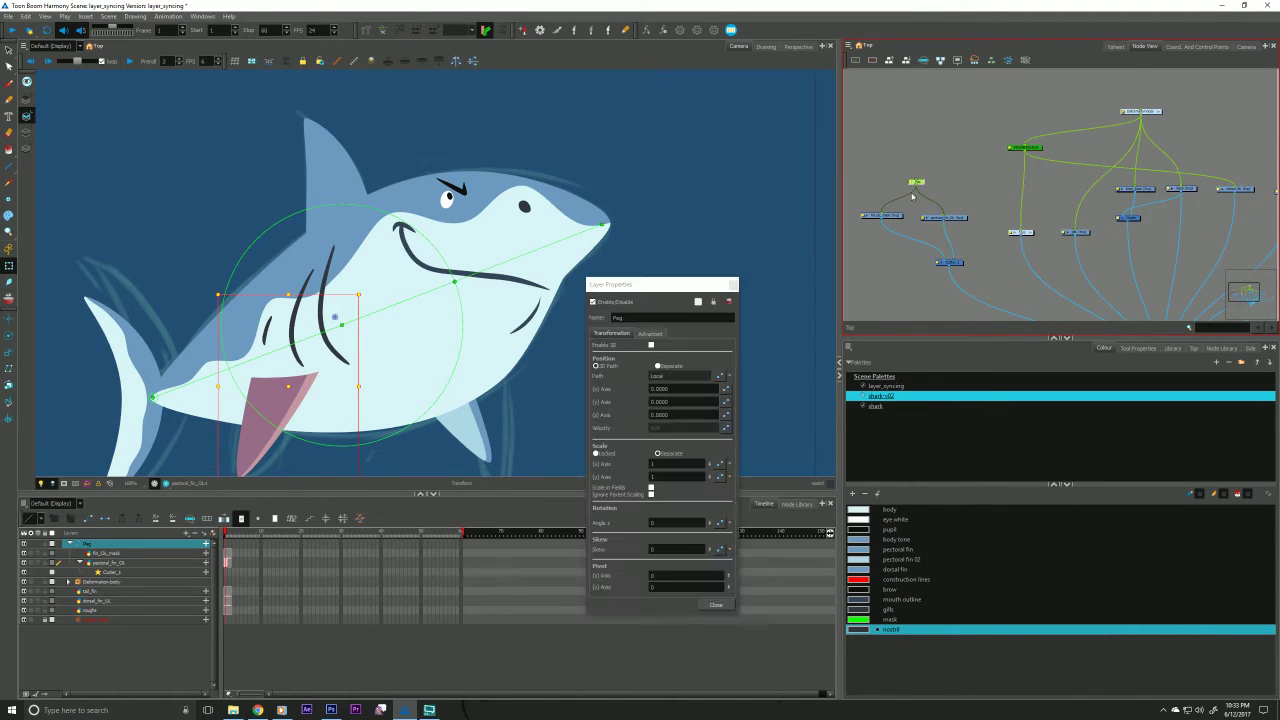
click(636, 316)
text(dorsal_)
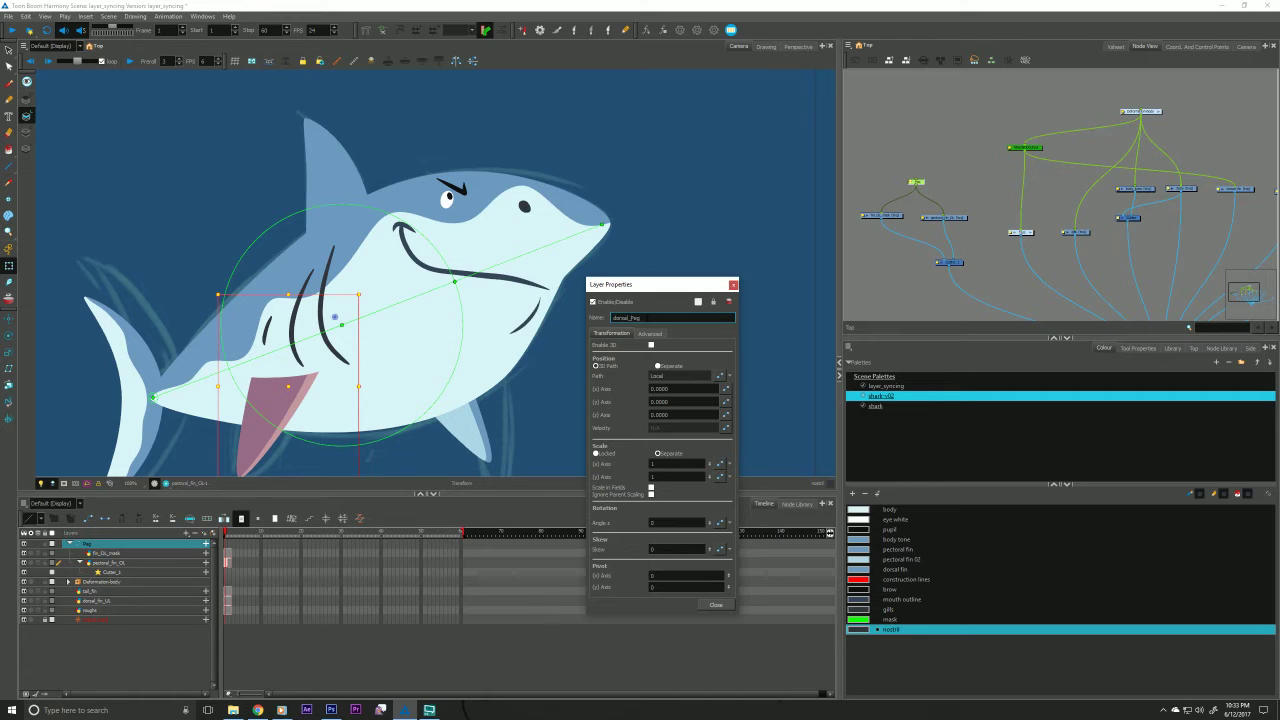
text(fin_)
click(733, 284)
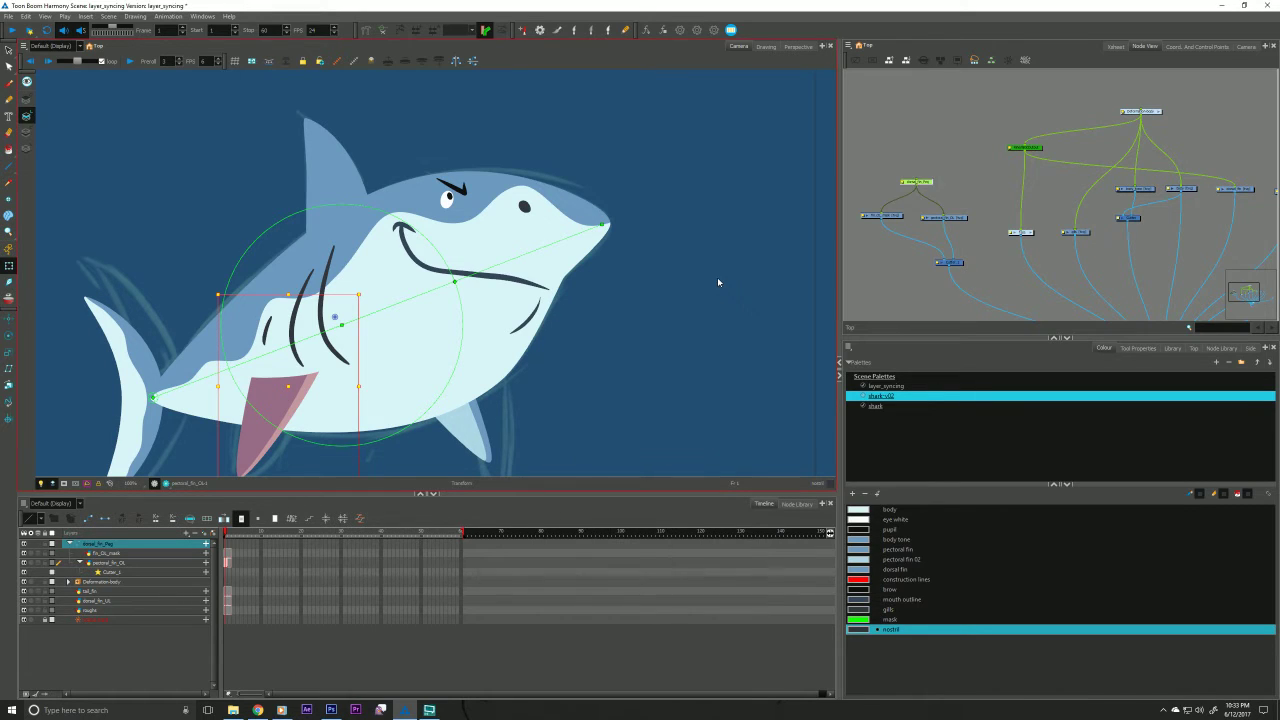
Place the pivot of dorsal_fin_Peg at the upper edge of the near pectoral fin and move the body deformation group node slightly higher.
drag(335, 317, 308, 378)
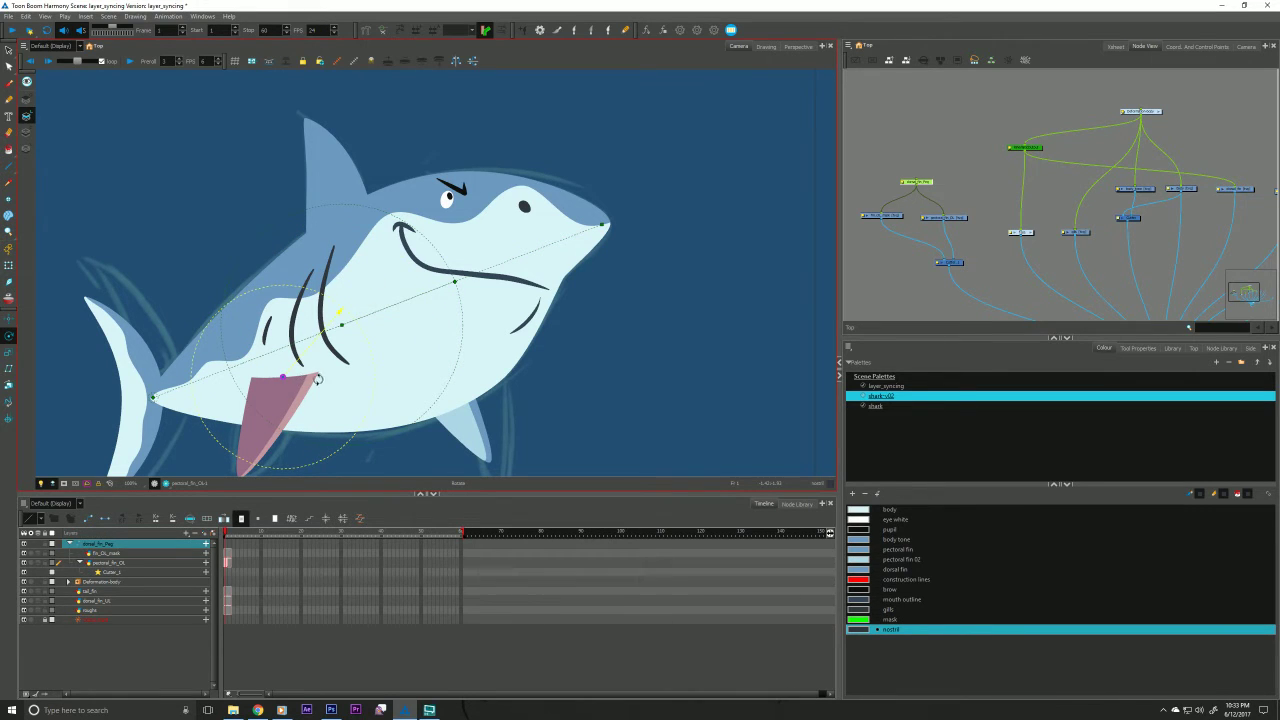
drag(170, 420, 180, 380)
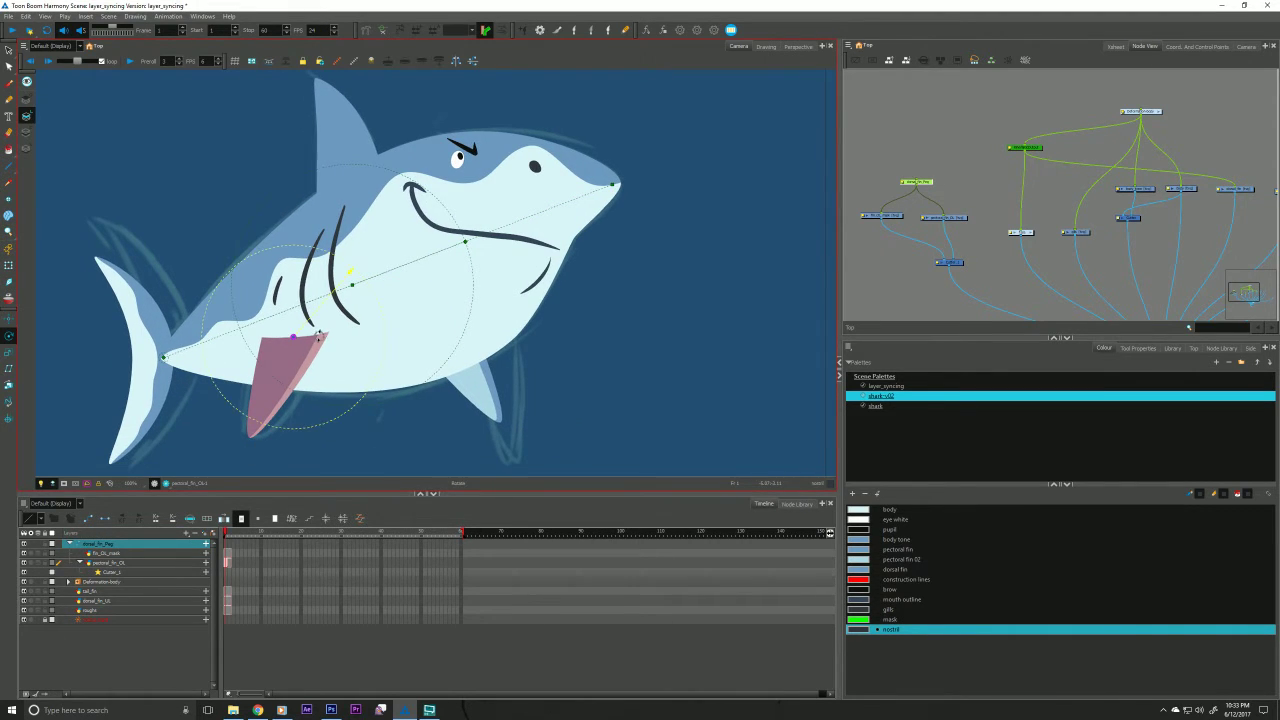
drag(1151, 112, 1150, 100)
Try driving dorsal_fin_Peg from the kinematic output, select the body deformer to check the pectoral fin, and disconnect the peg again.
drag(1024, 153, 907, 181)
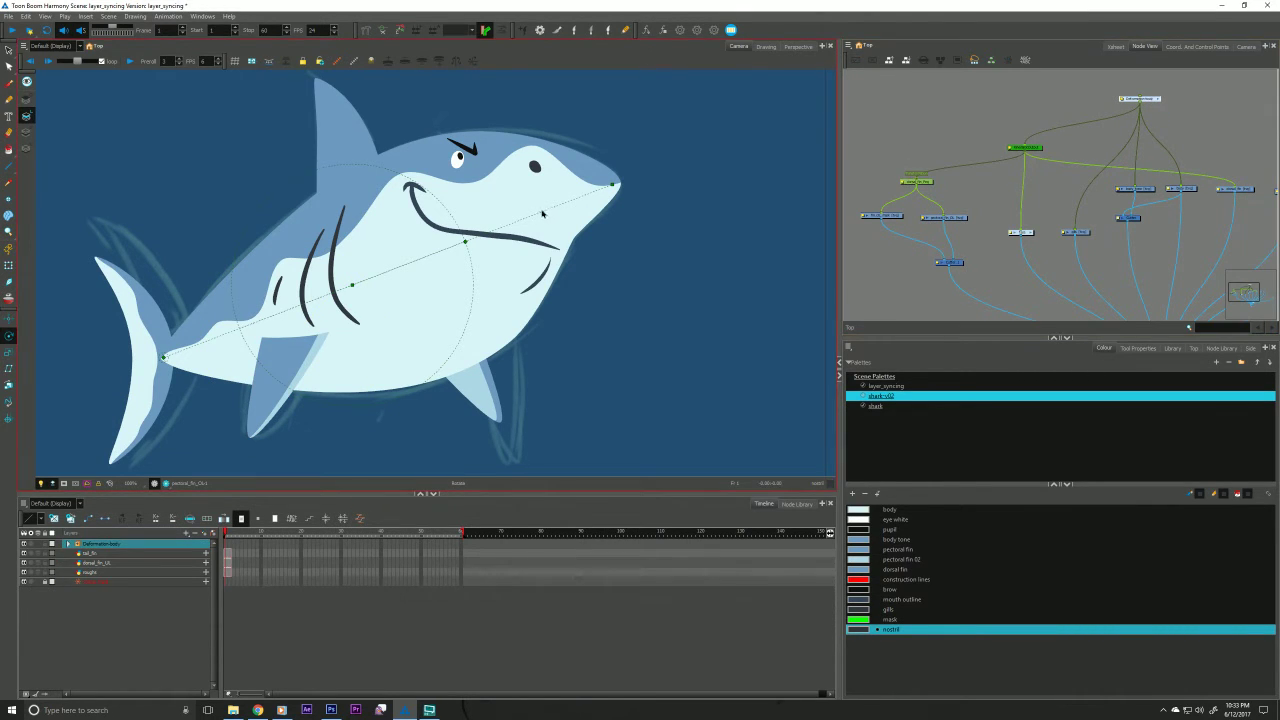
click(9, 266)
drag(278, 283, 337, 340)
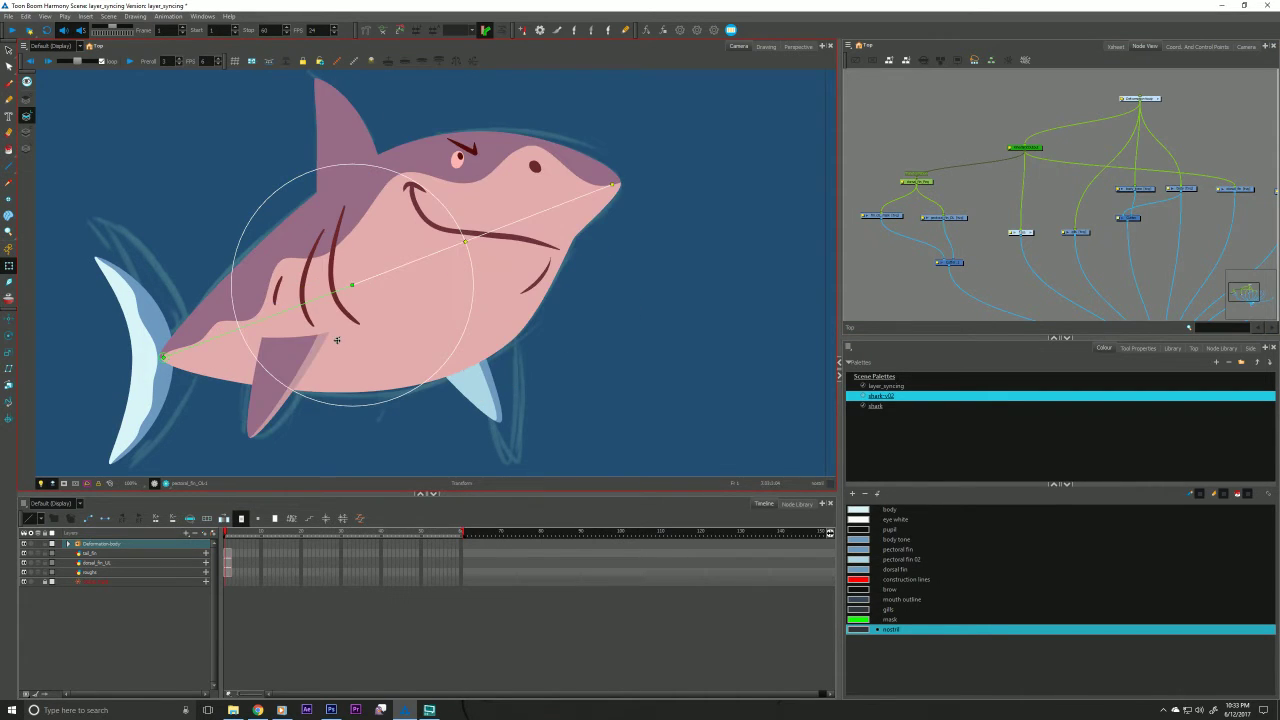
drag(917, 178, 923, 141)
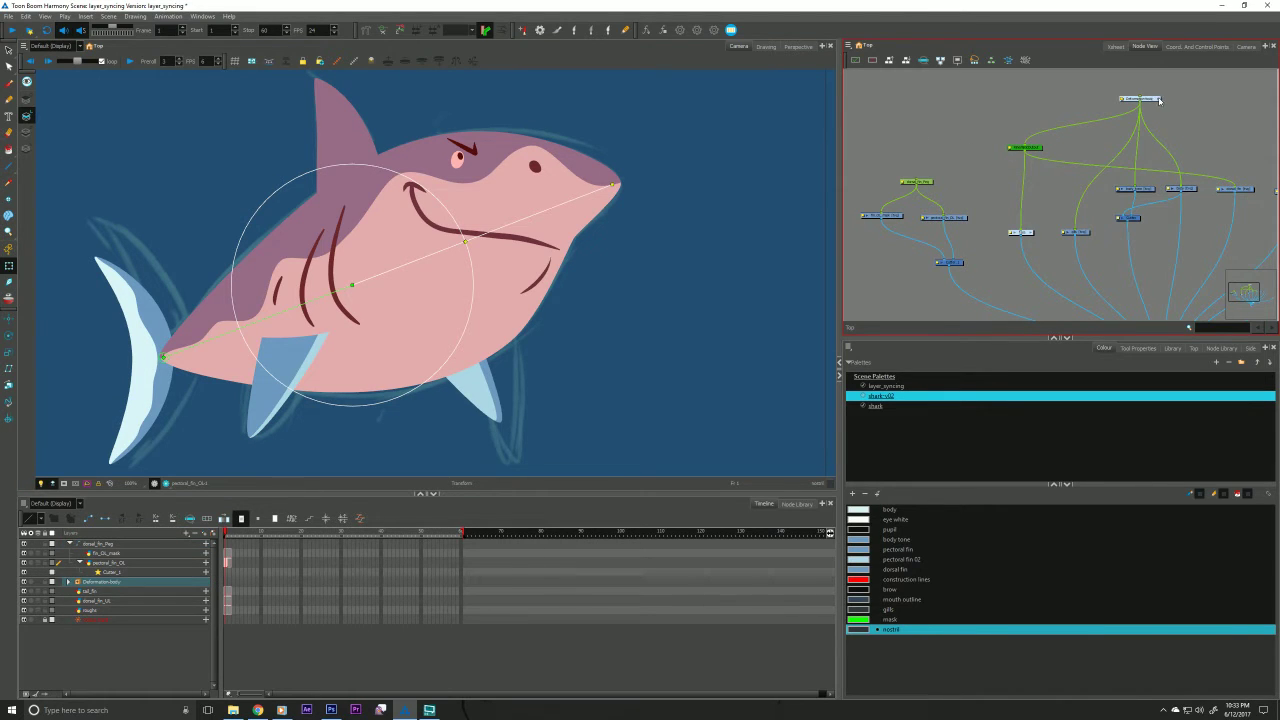
Inside the body deformation group, connect the first bone to a second port on Multi-Port-Out and link that output to dorsal_fin_Peg.
key(ctrl+Return)
drag(1015, 245, 943, 241)
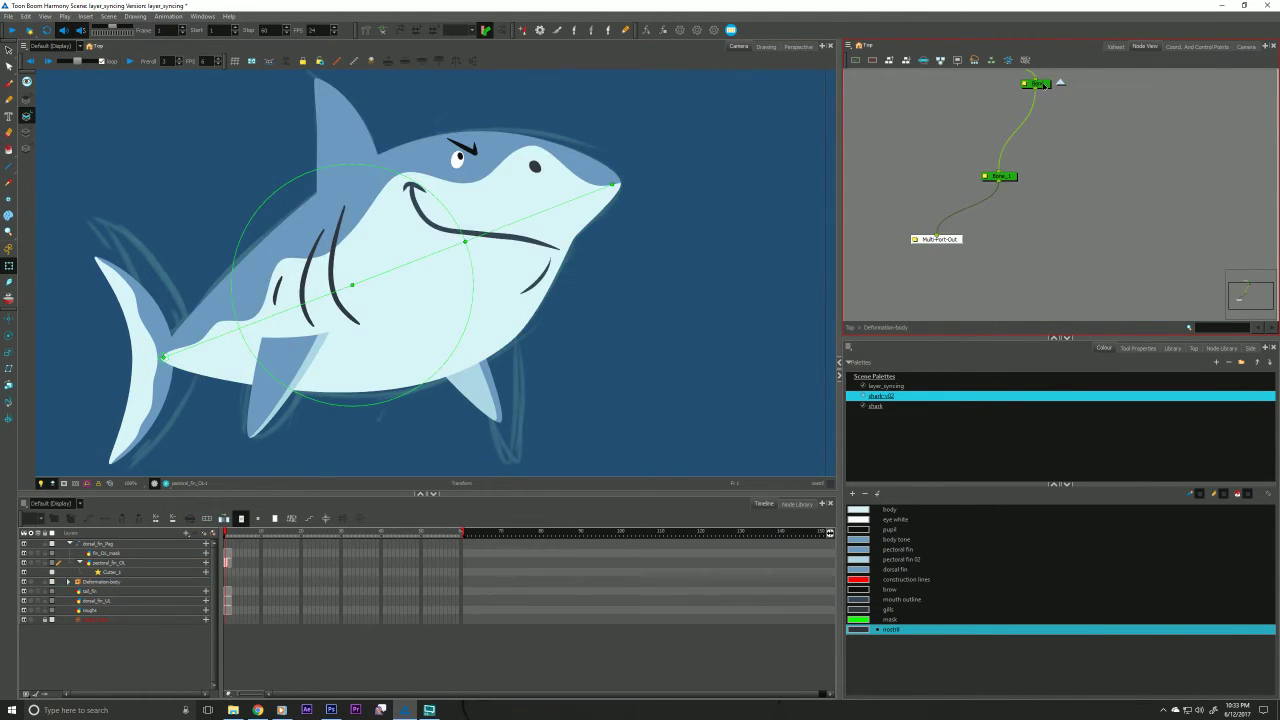
drag(1037, 84, 920, 160)
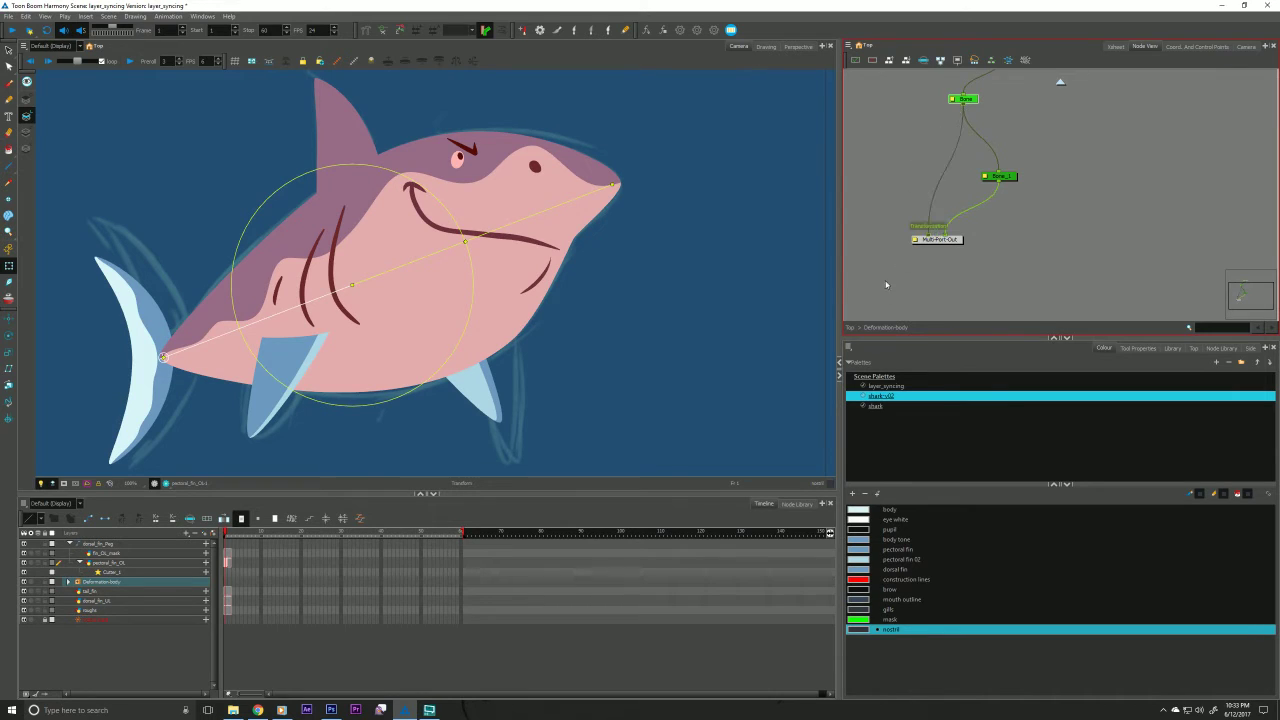
click(850, 327)
drag(1052, 207, 898, 231)
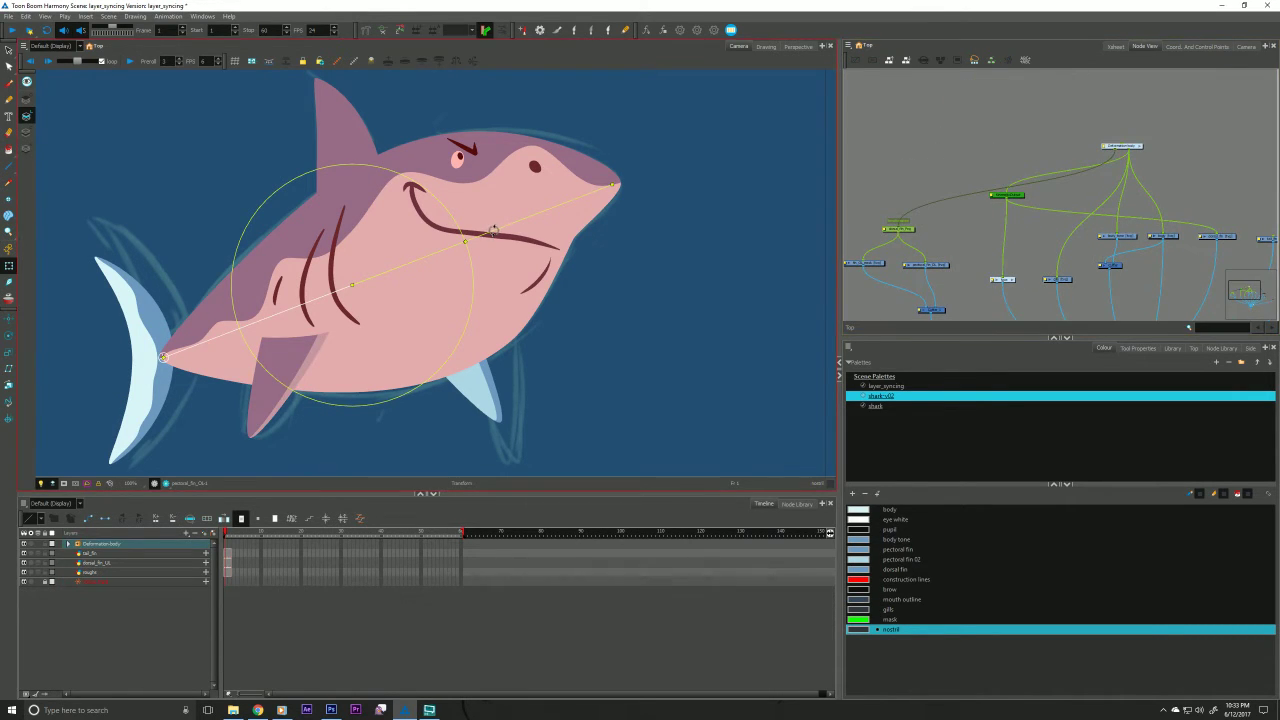
Test the pectoral fin's attachment by bending the head end and moving the rear part of the body deformer, undoing each test.
drag(493, 230, 505, 284)
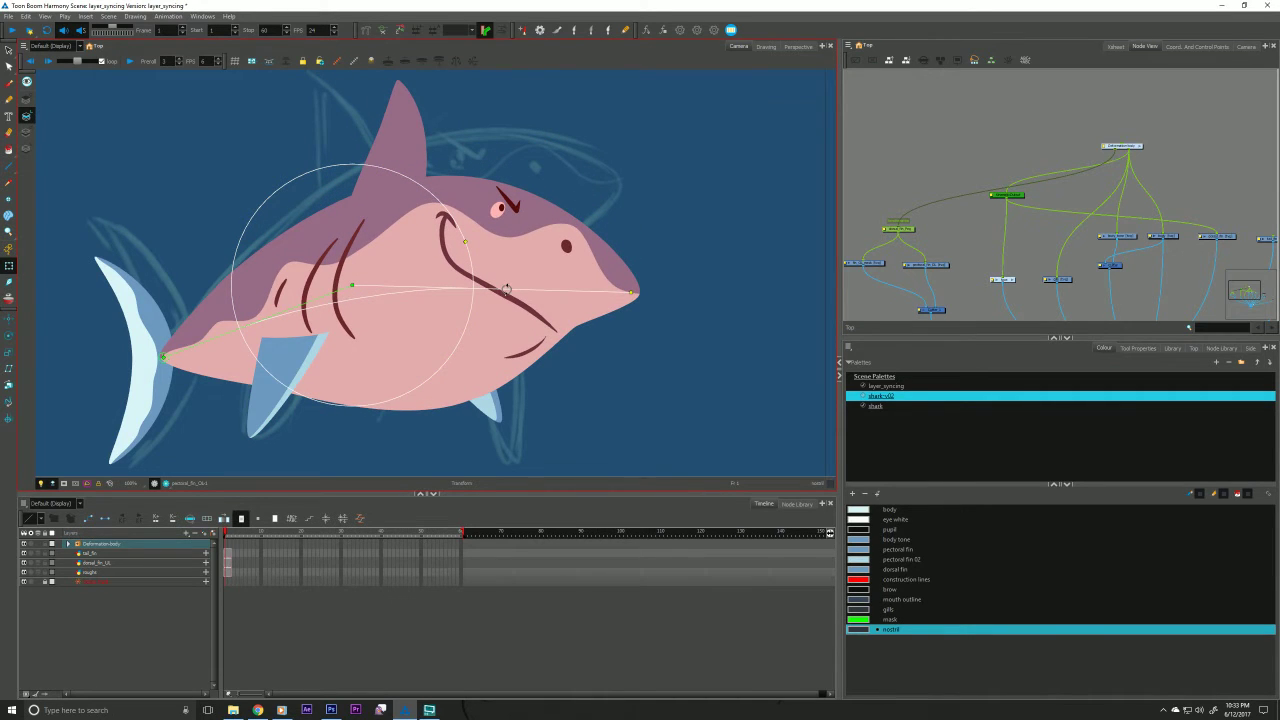
key(ctrl+z)
drag(294, 306, 281, 288)
key(ctrl+z)
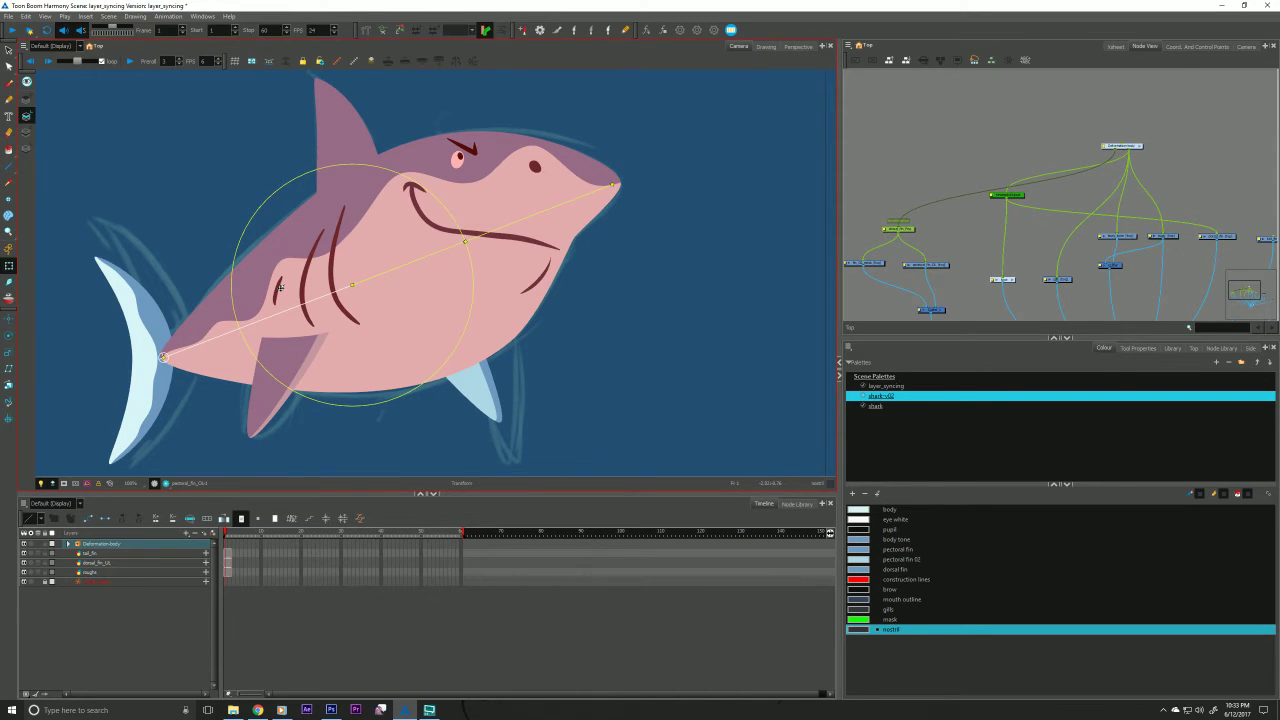
Disconnect dorsal_fin_Peg from the body deformation group and deselect the nodes.
click(899, 229)
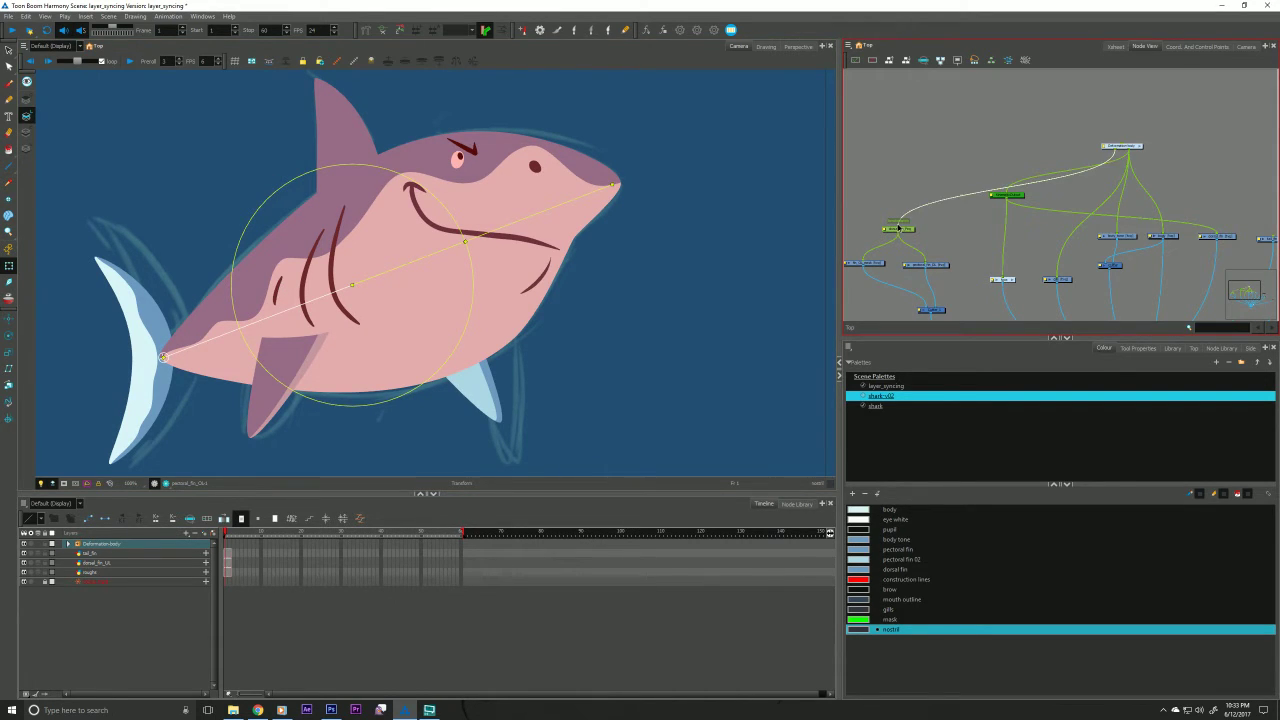
drag(899, 229, 900, 227)
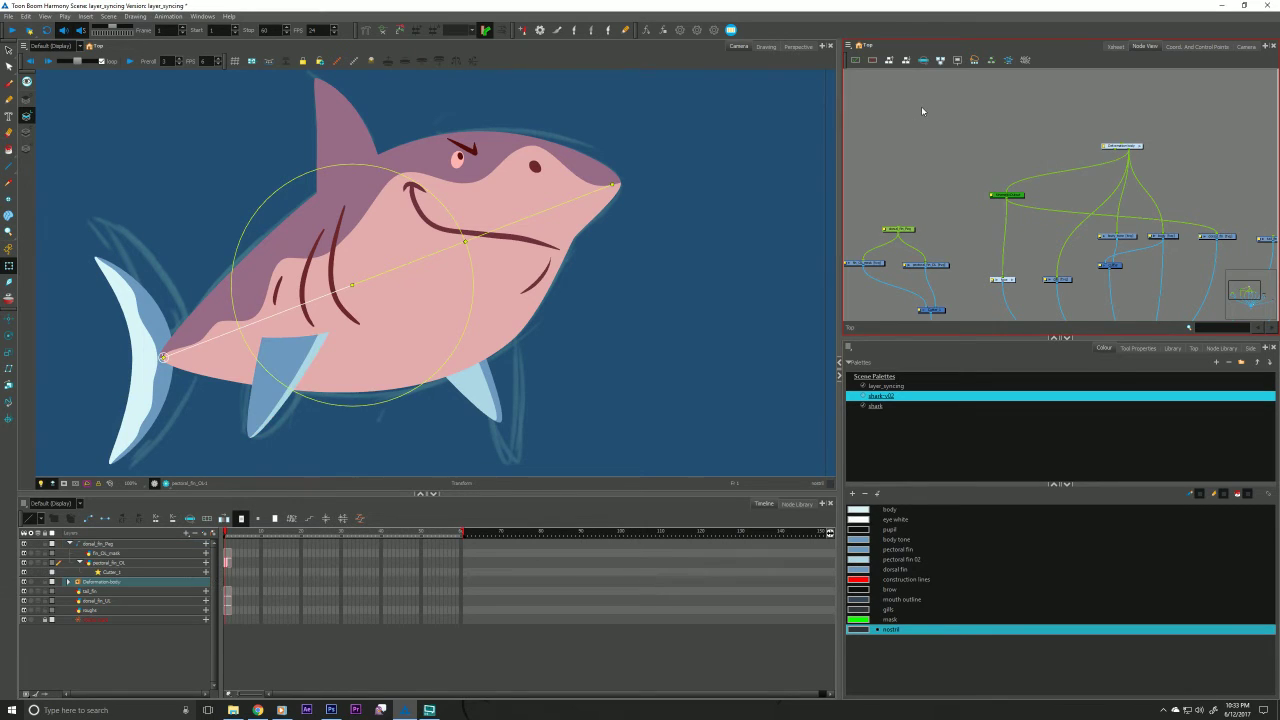
click(899, 229)
scroll(944, 285, down, 1)
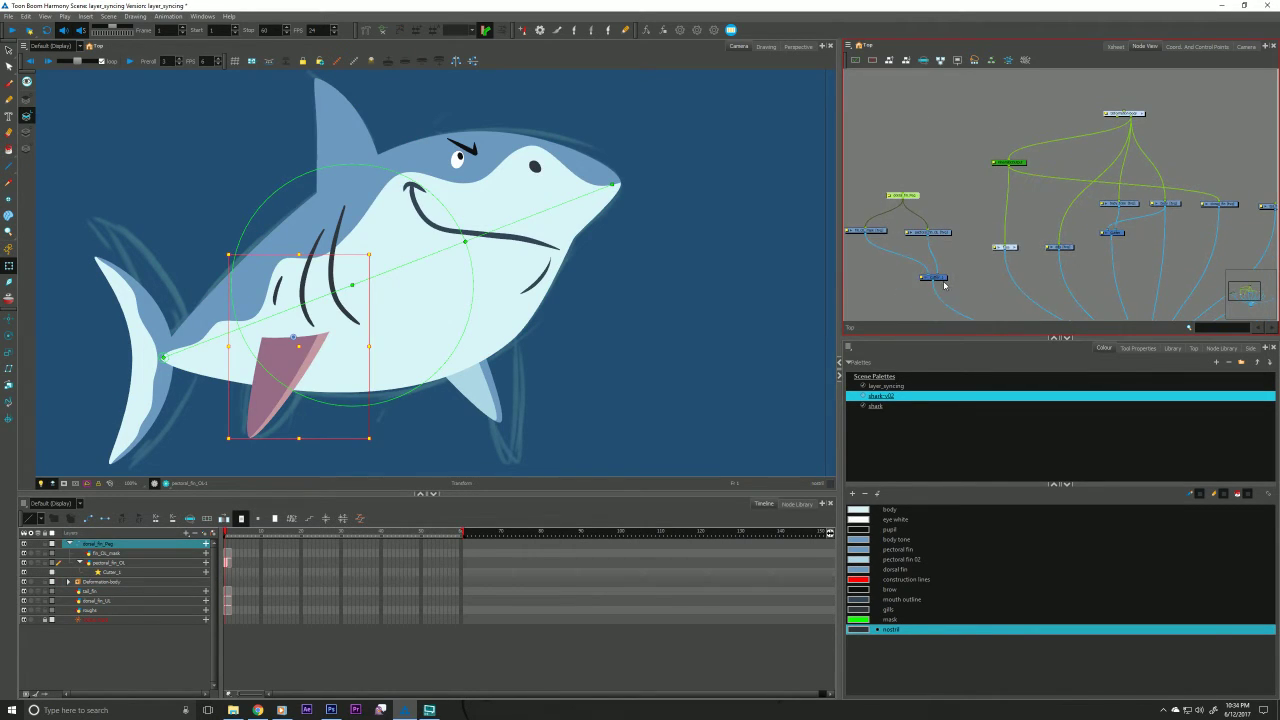
click(944, 285)
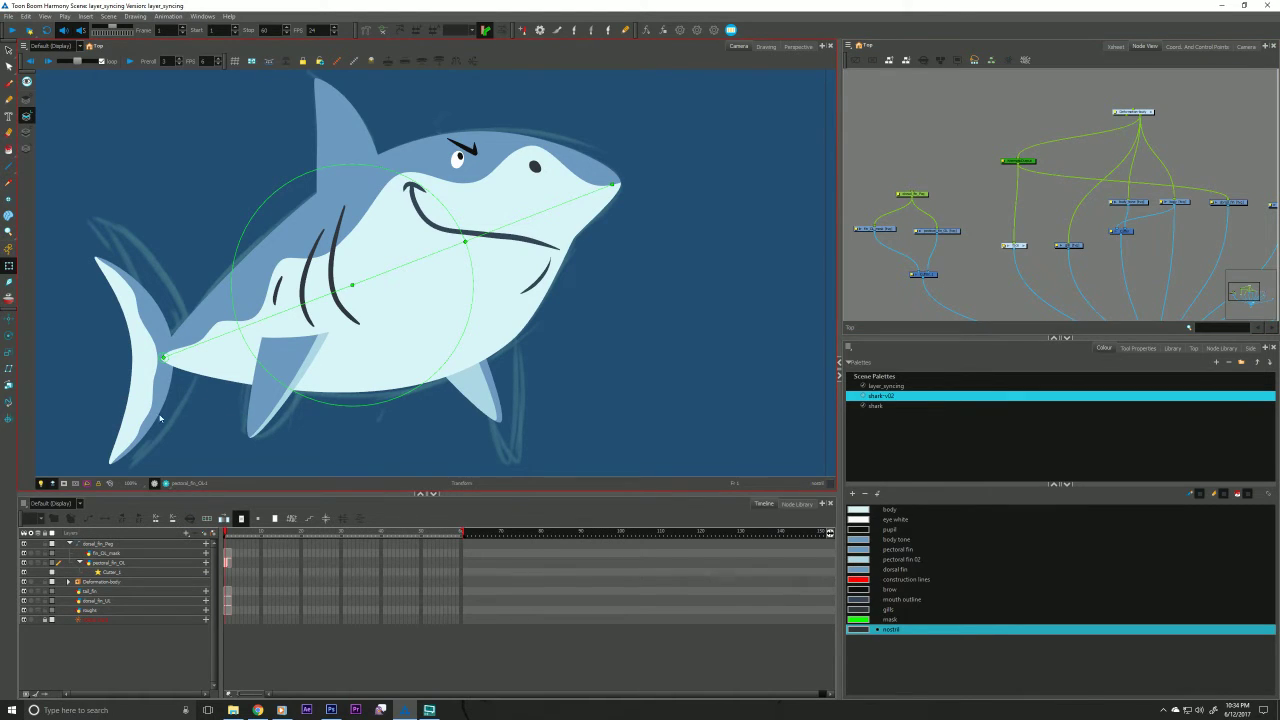
Set the drawing pivot of the far pectoral fin (dorsal_fin_UL) near its rounded base and turn off the light table in the camera view.
scroll(186, 435, left, 3)
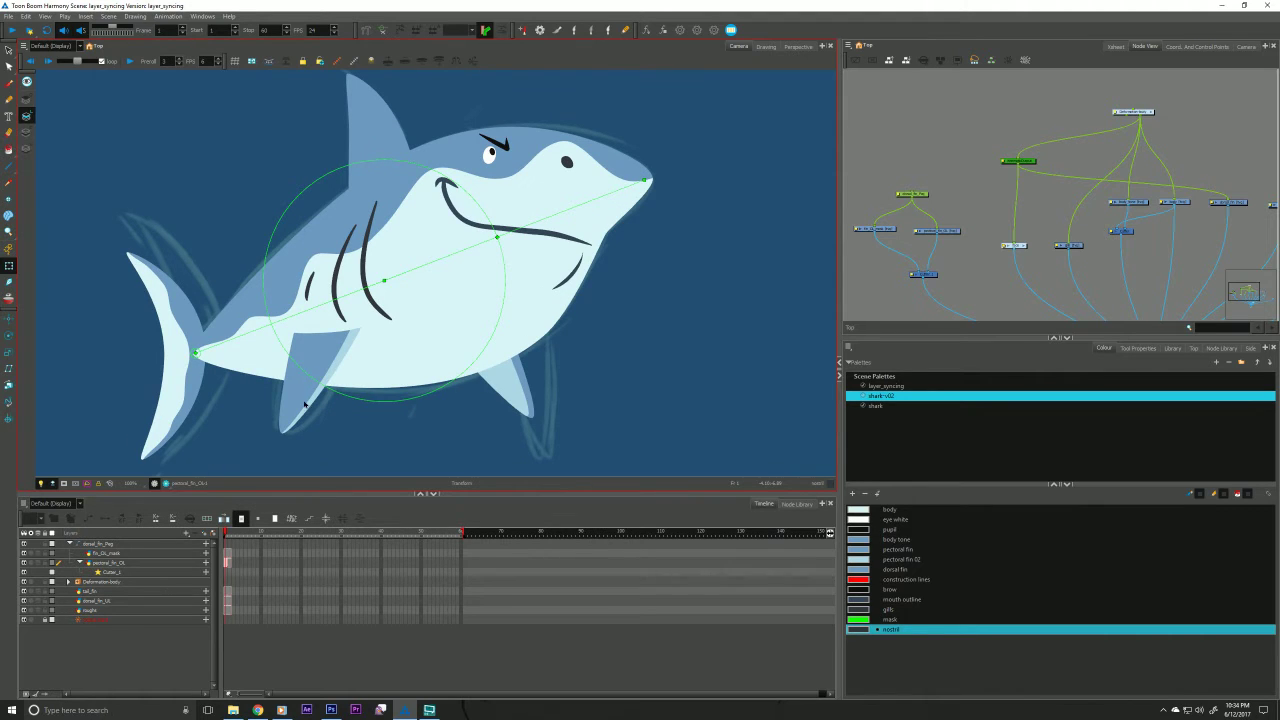
click(305, 403)
click(512, 403)
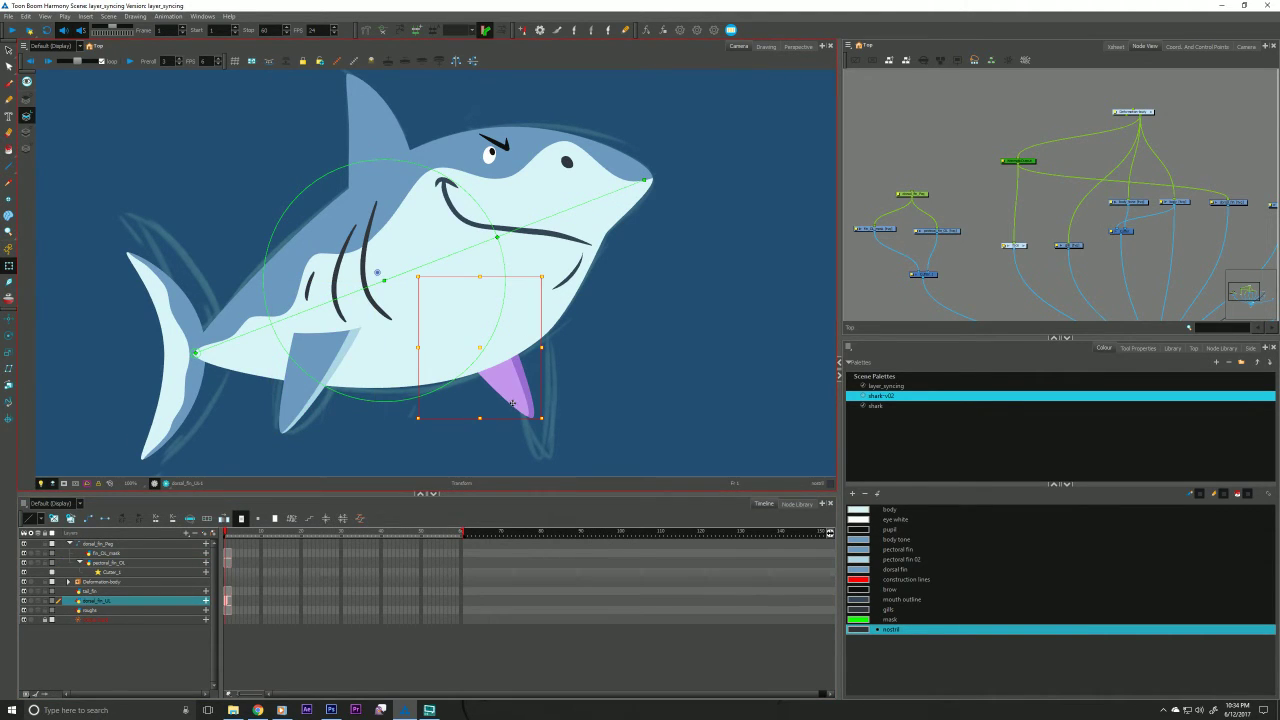
click(766, 46)
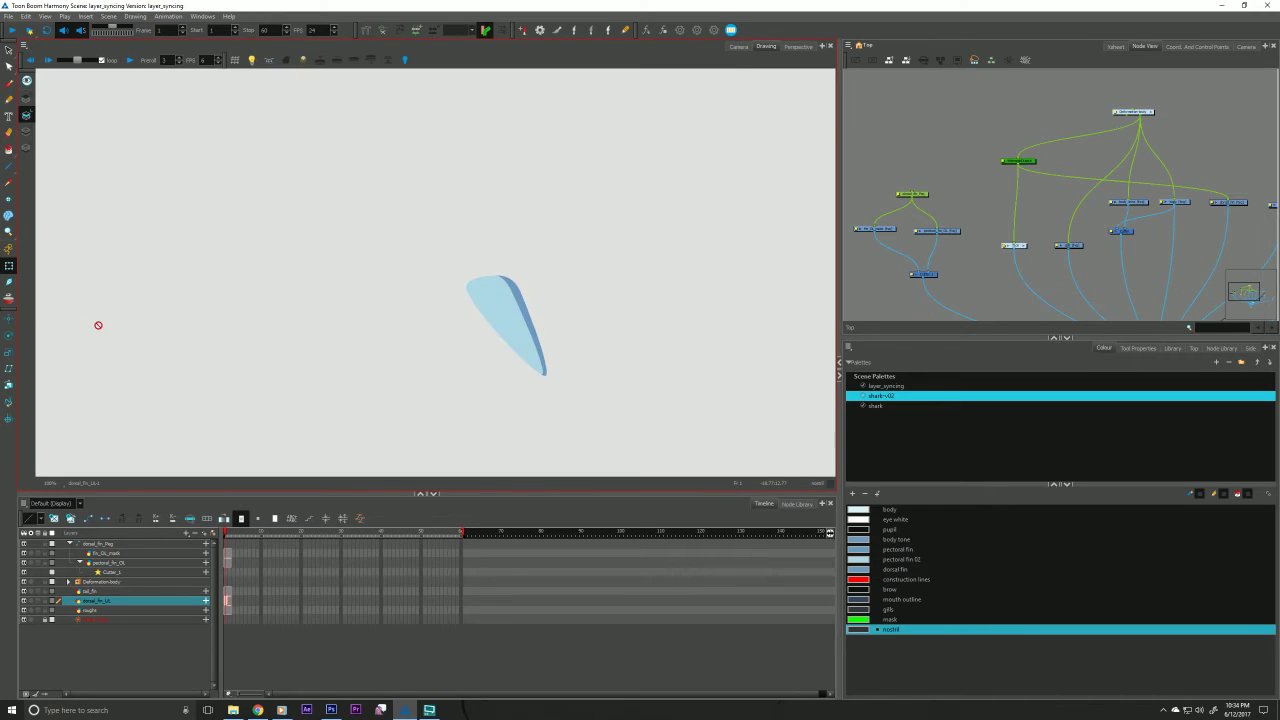
key(shift+p)
click(487, 284)
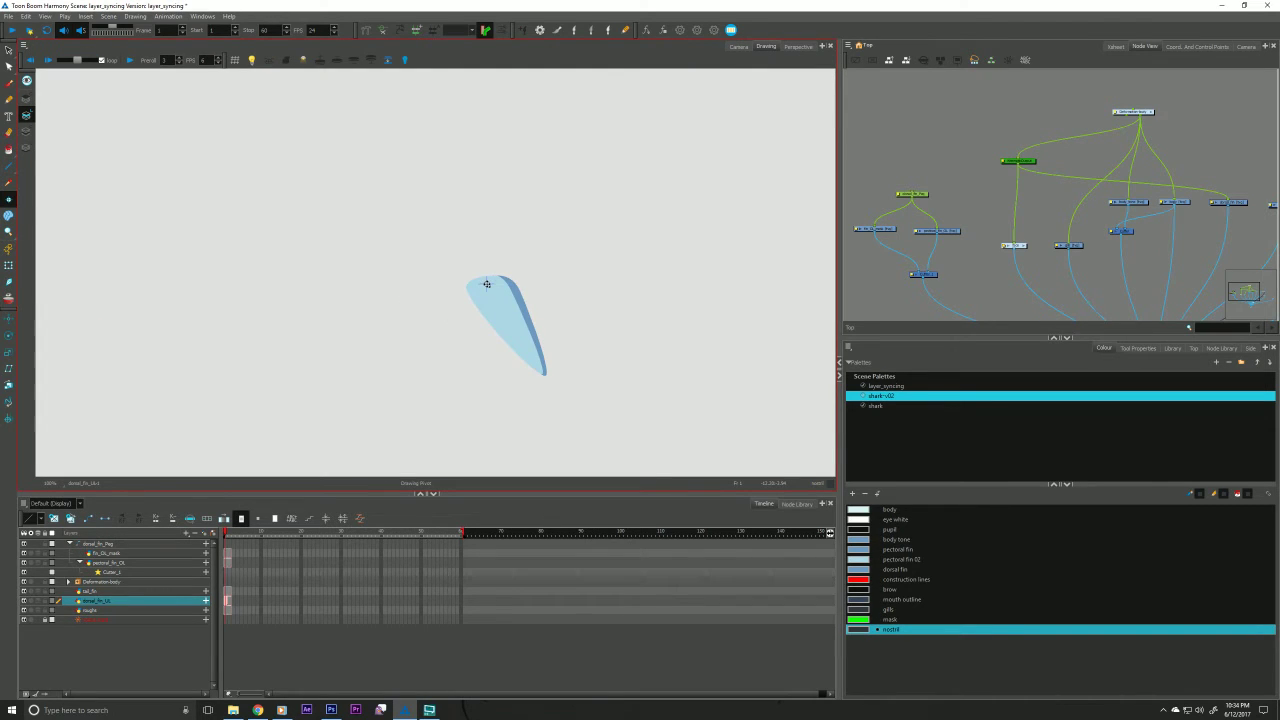
click(738, 46)
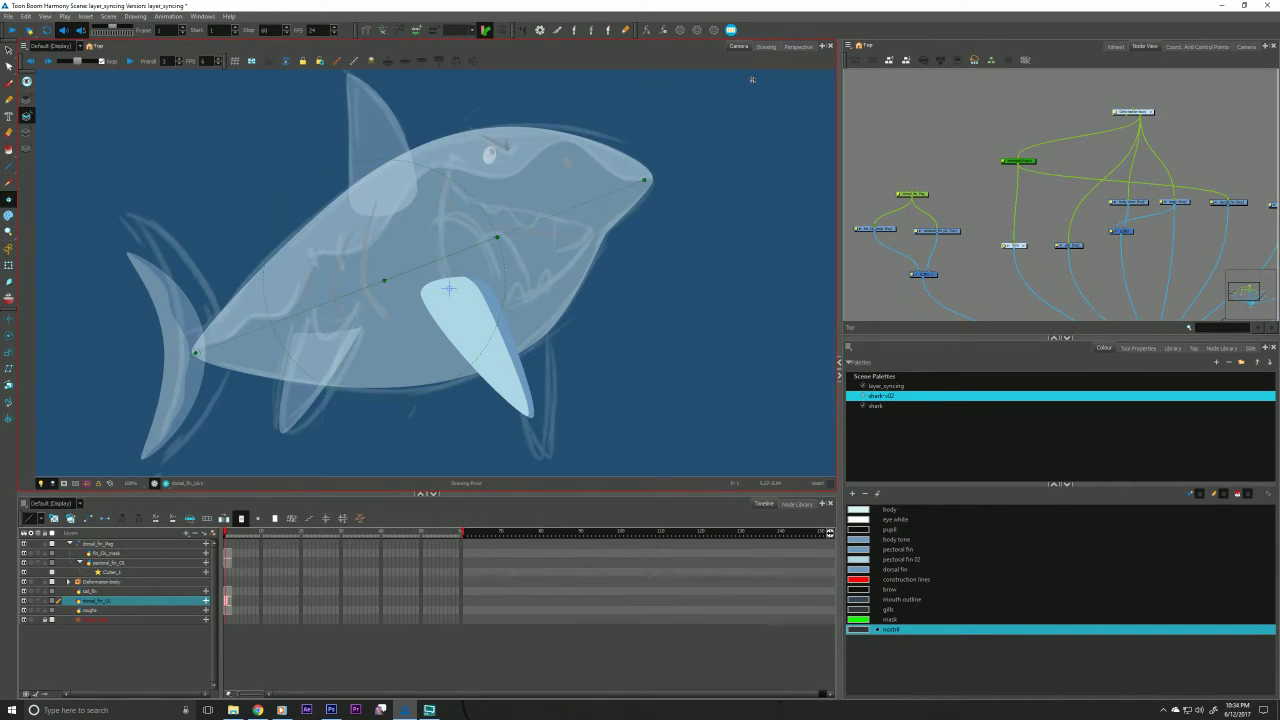
click(41, 484)
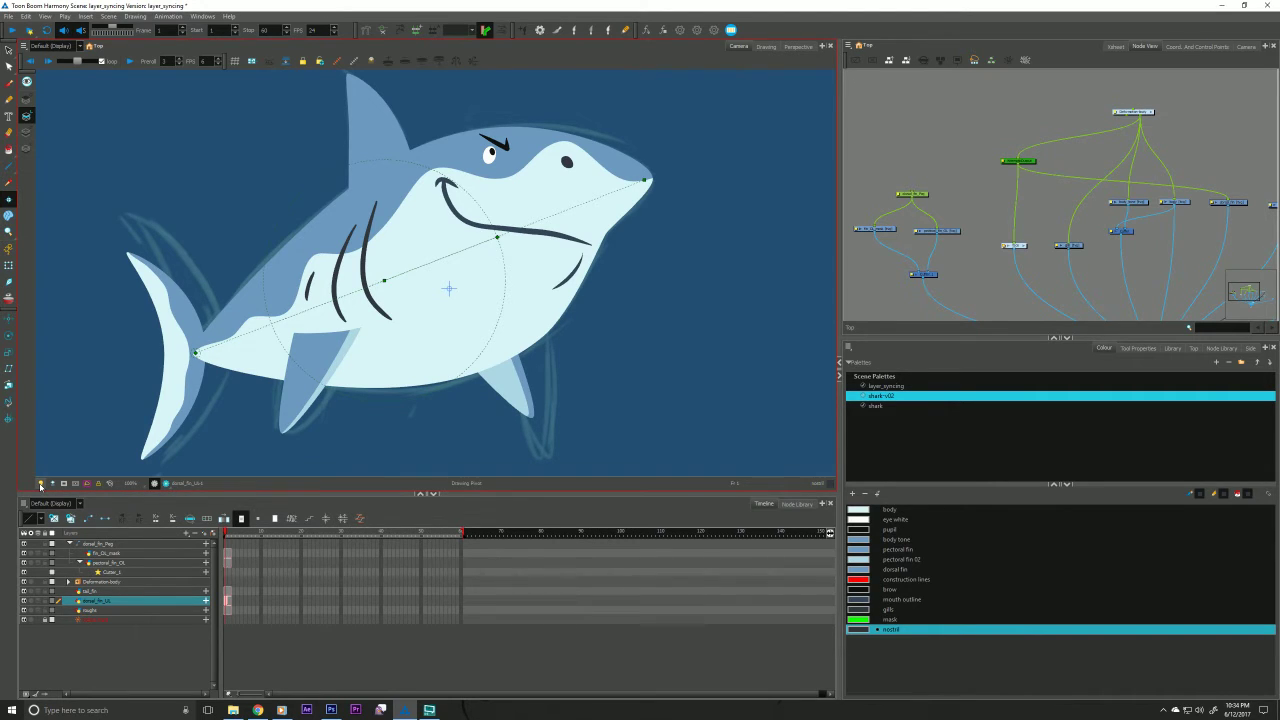
Inspect the bone chain inside the body deformation group and return to the top-level network.
click(976, 265)
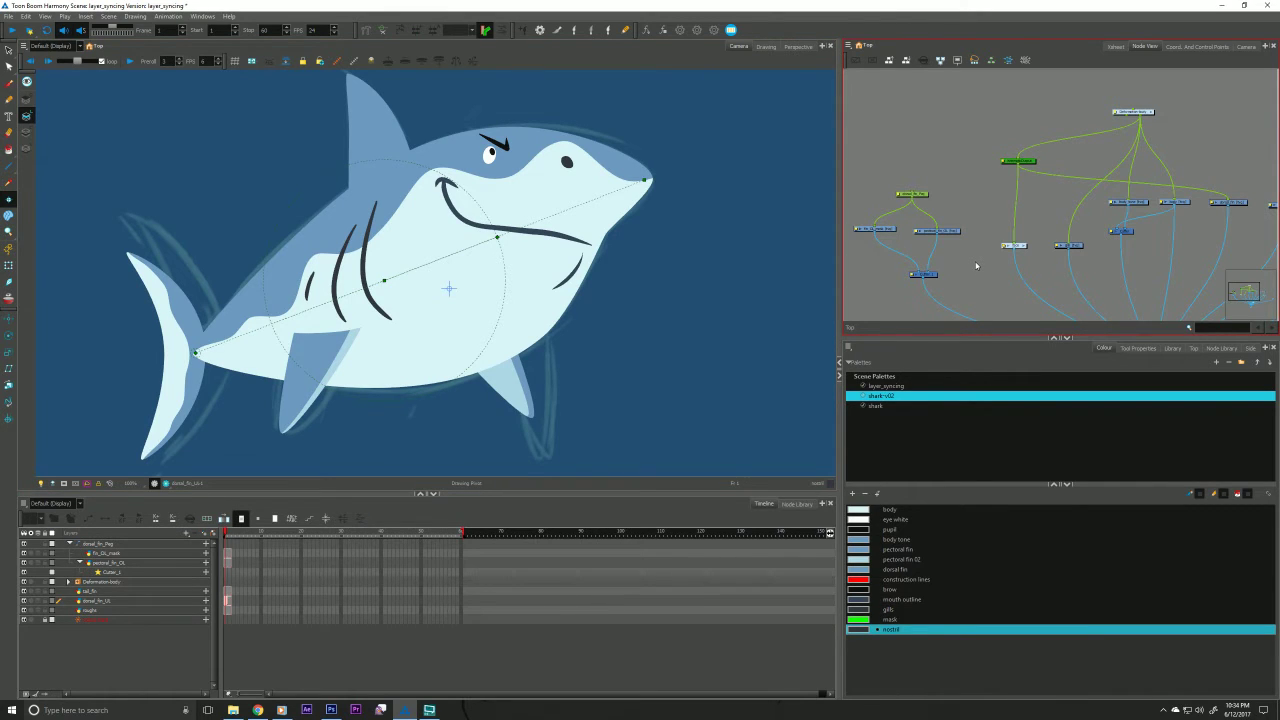
click(1152, 112)
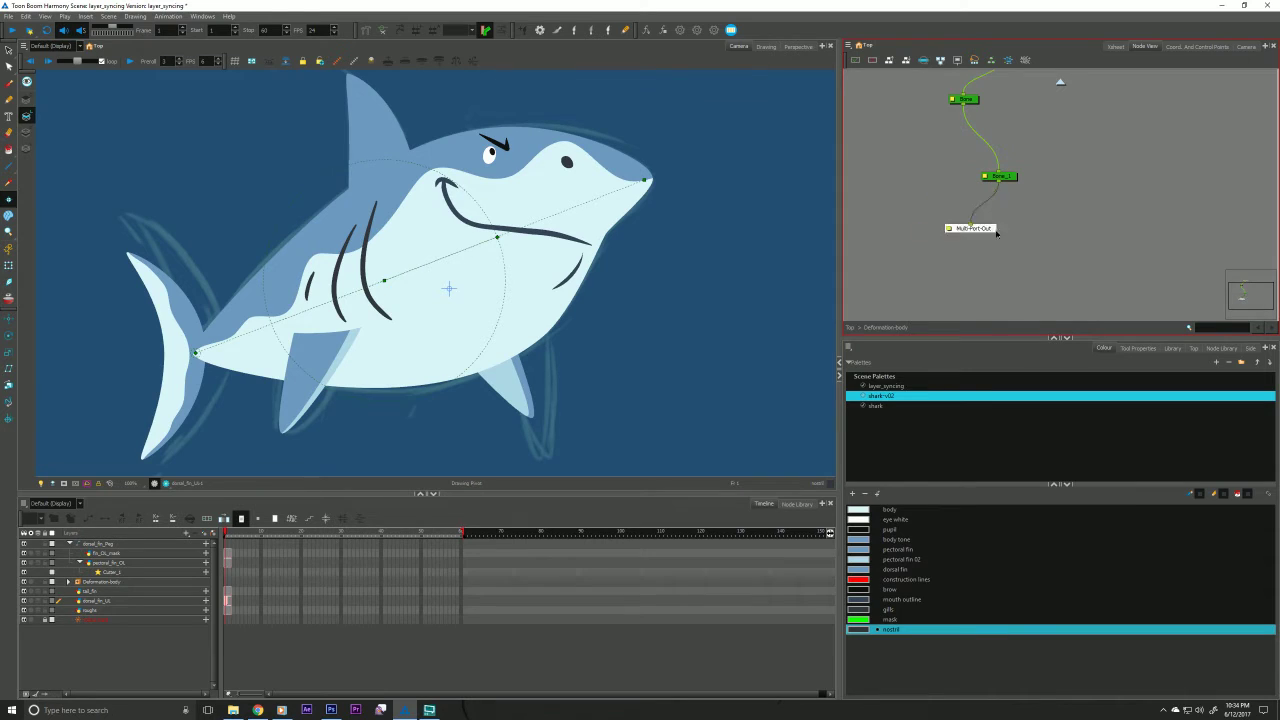
click(851, 328)
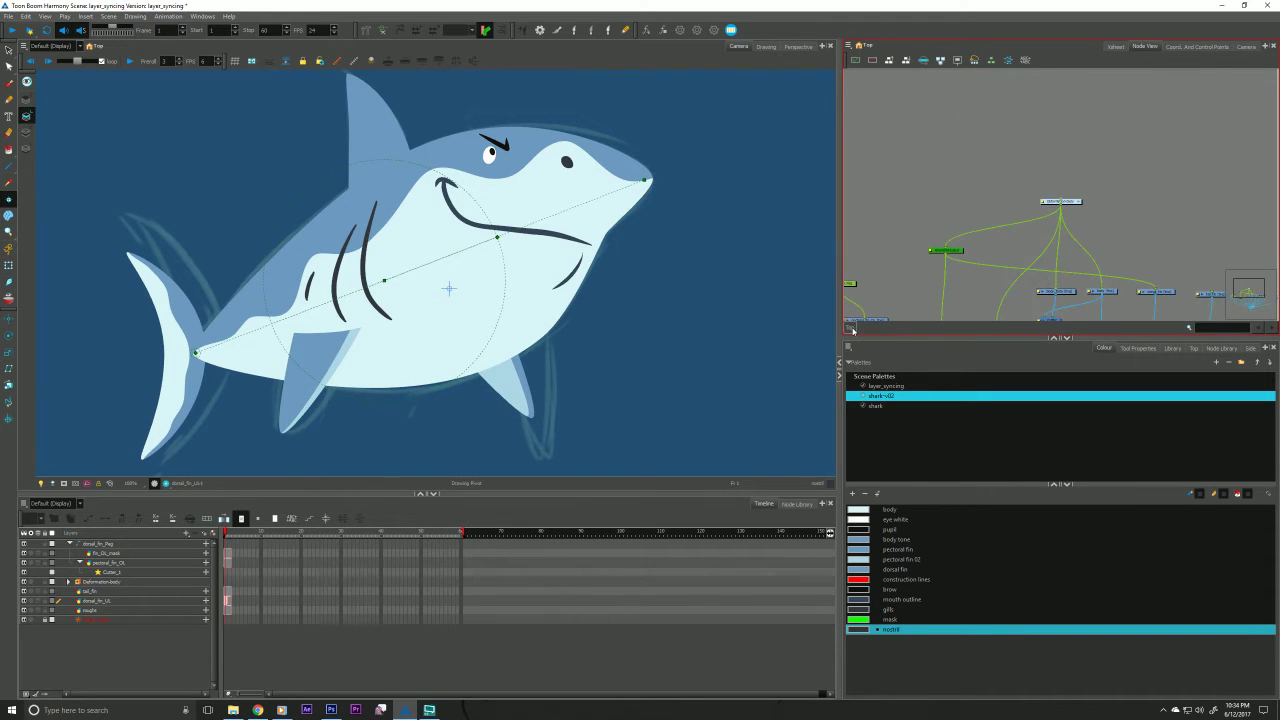
drag(952, 158, 958, 133)
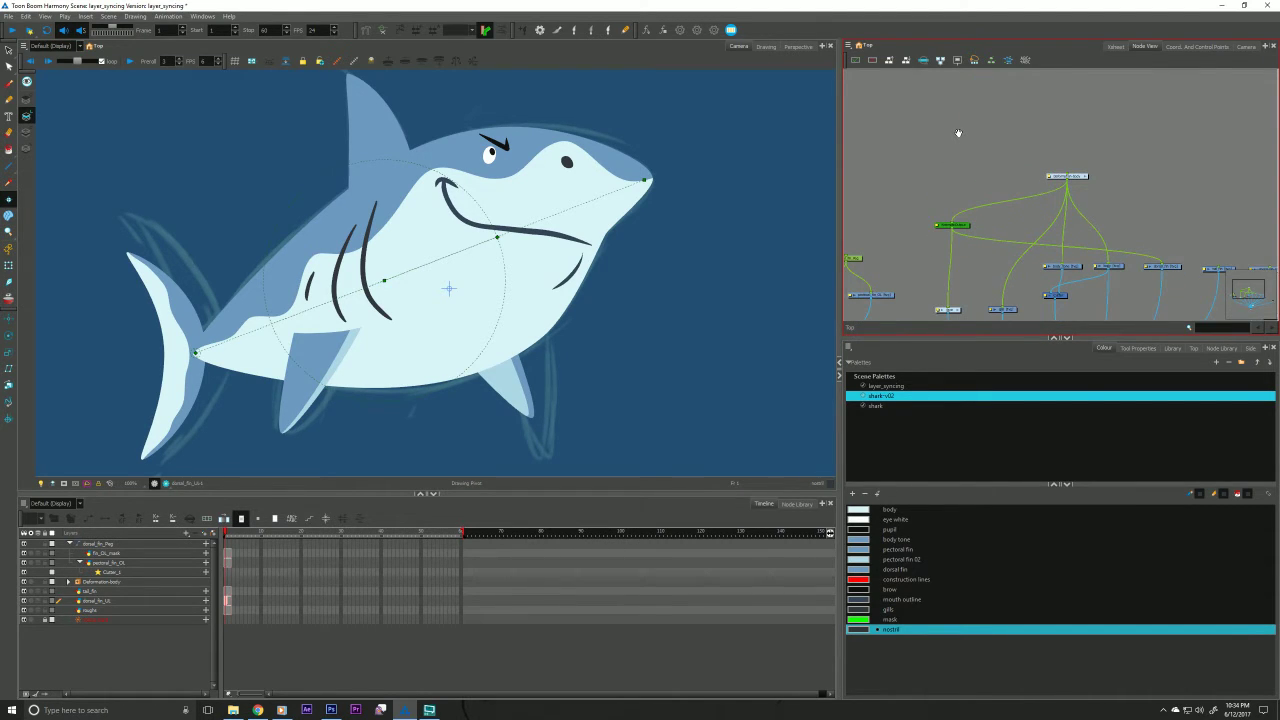
drag(471, 408, 534, 411)
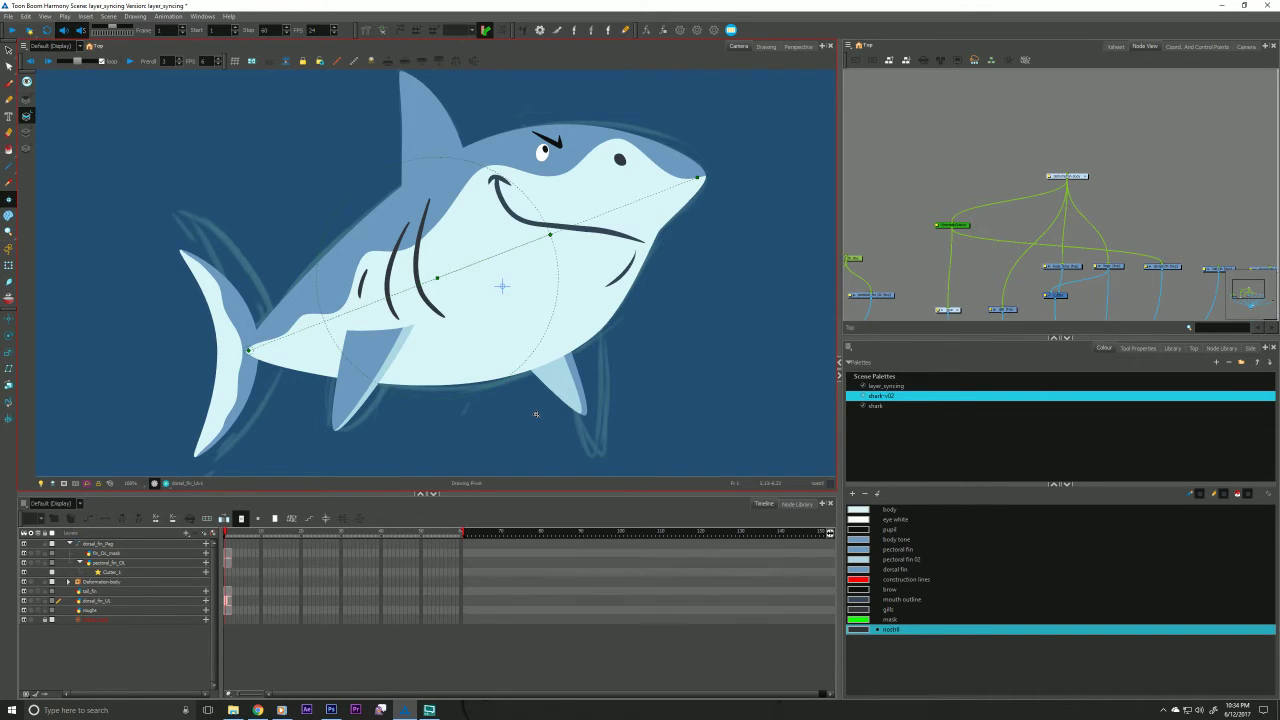
drag(341, 184, 347, 208)
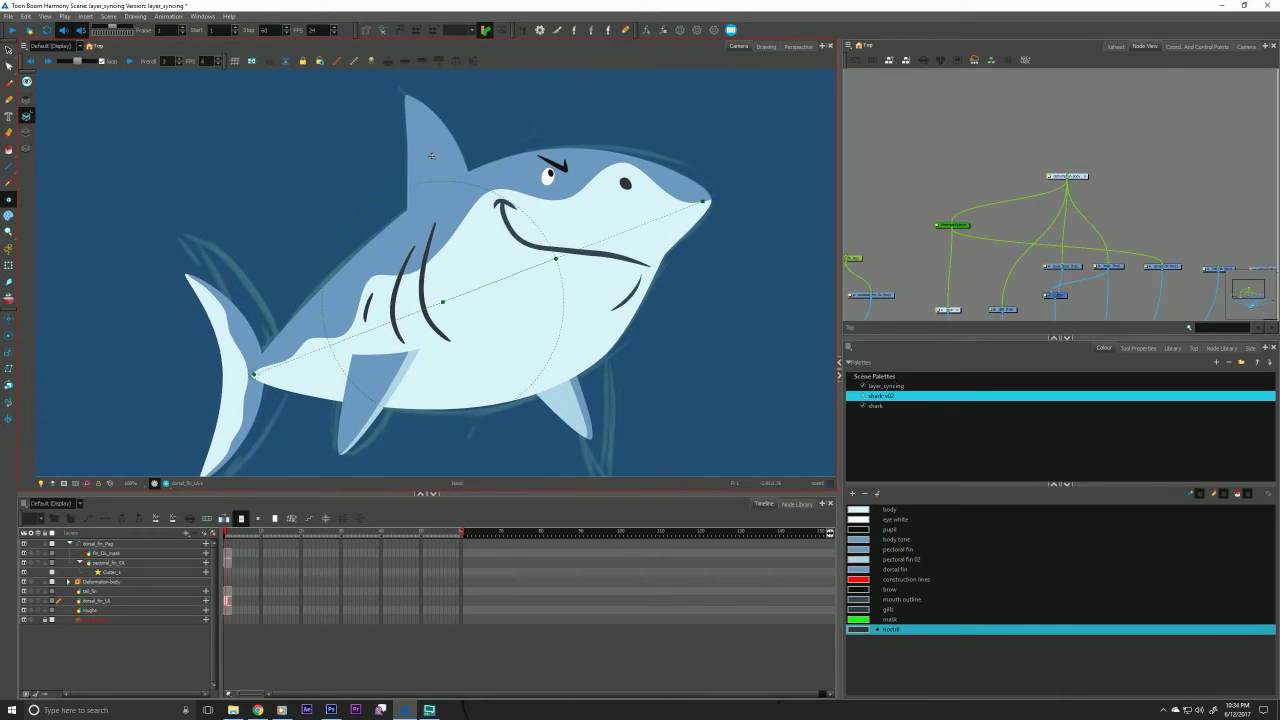
Select the dorsal fin on the shark's back with the Transform tool and locate its node in the network.
key(shift+t)
click(420, 127)
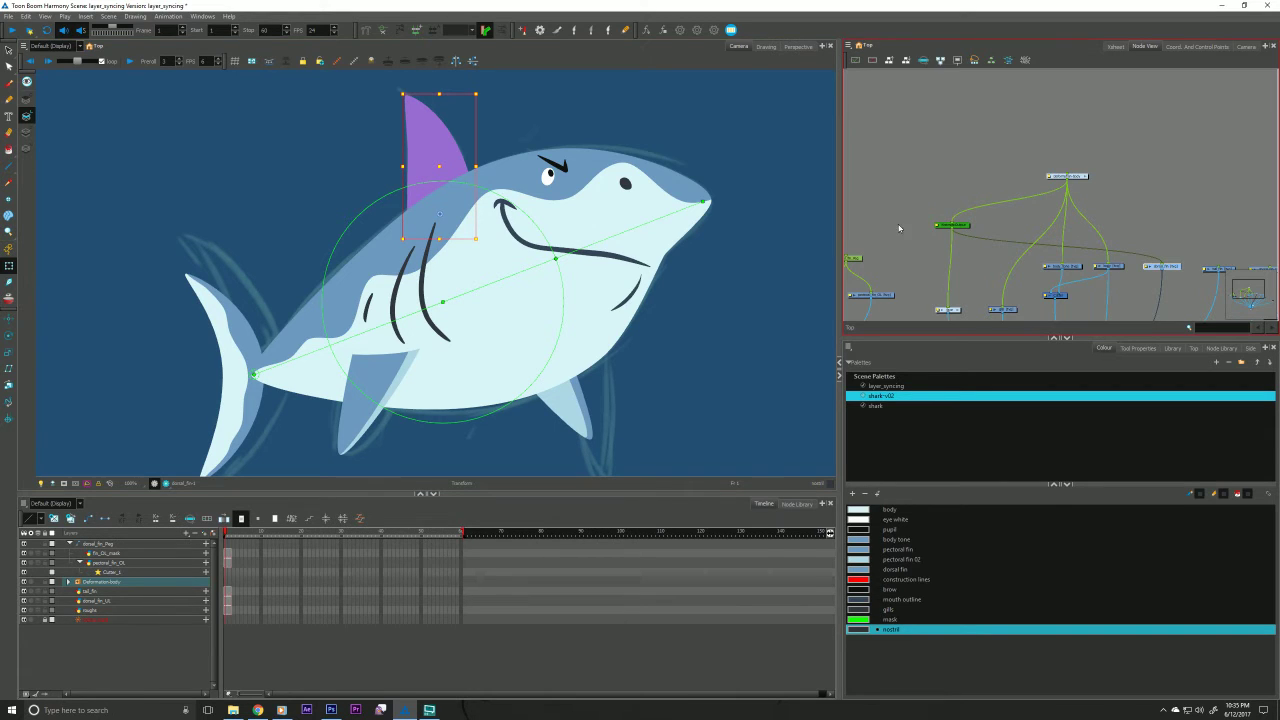
key(Escape)
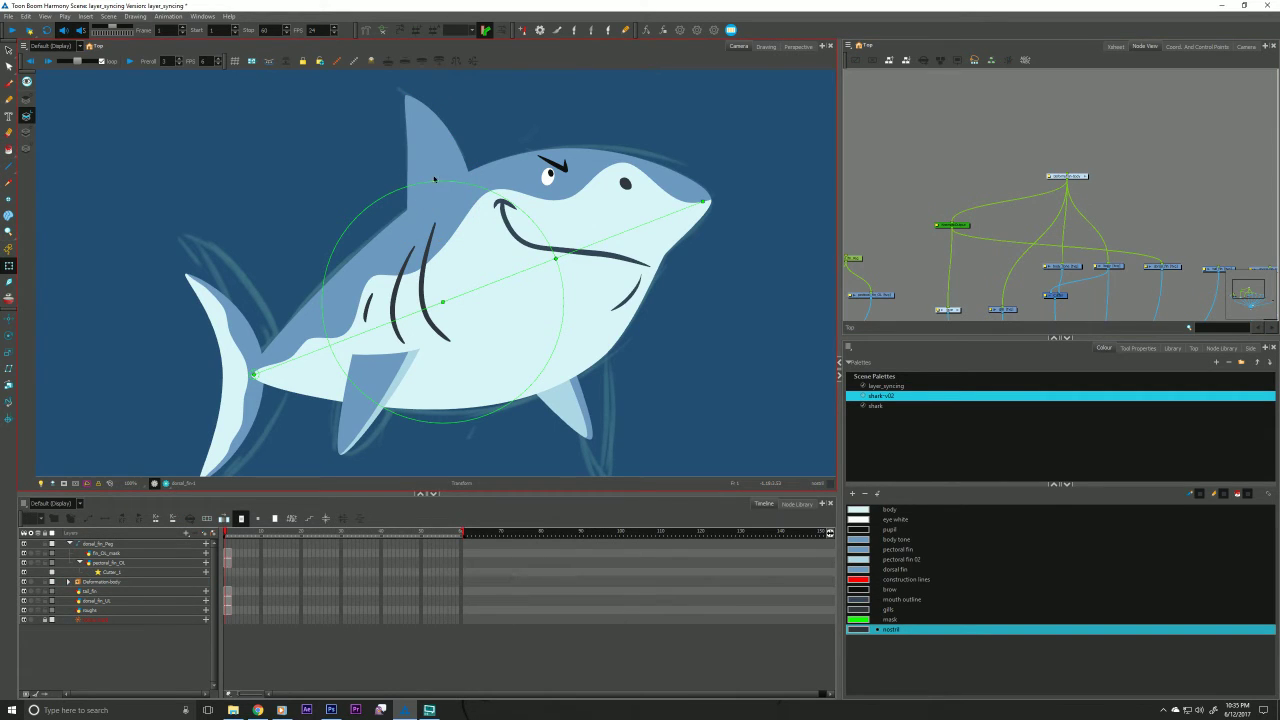
click(428, 163)
drag(1068, 261, 932, 176)
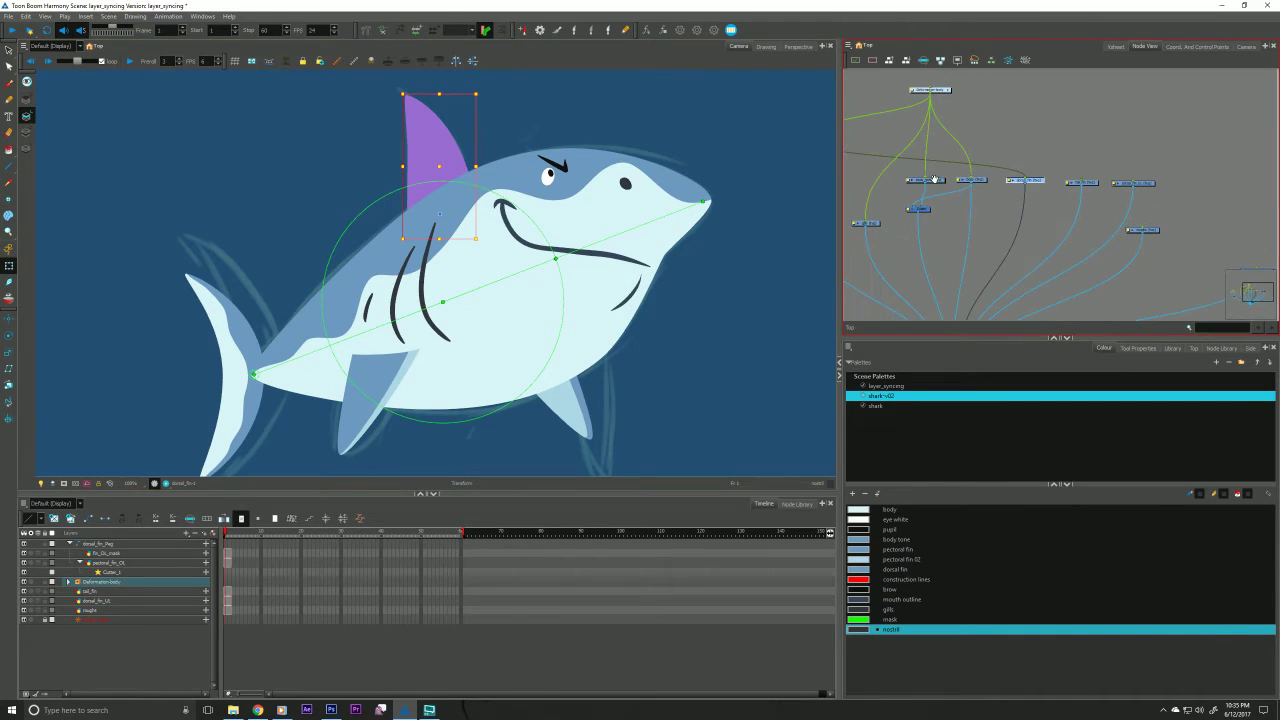
Shift the dorsal fin node and its neighbouring drawing nodes sideways in the network to make room beside the deformed body nodes.
drag(1033, 142, 1166, 248)
drag(1034, 183, 1086, 186)
click(1032, 200)
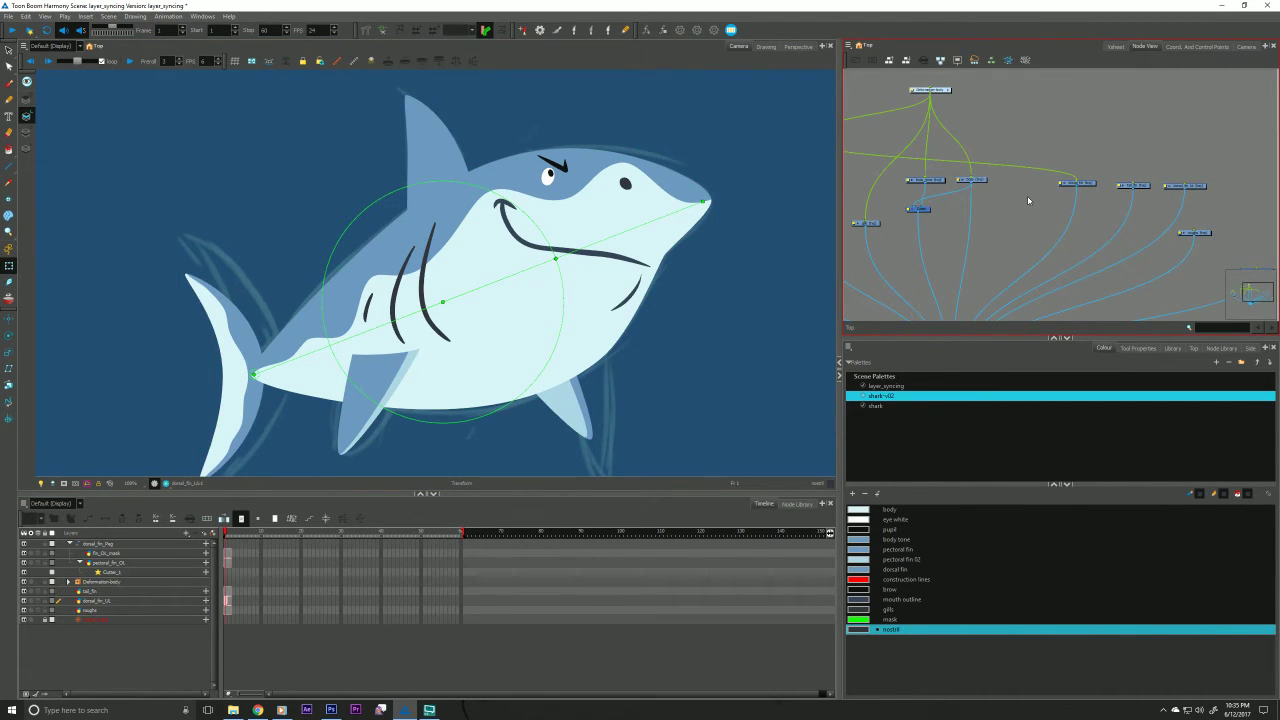
Add a new drawing layer named dorsal_fin_selfline.
key(ctrl+r)
text(fi)
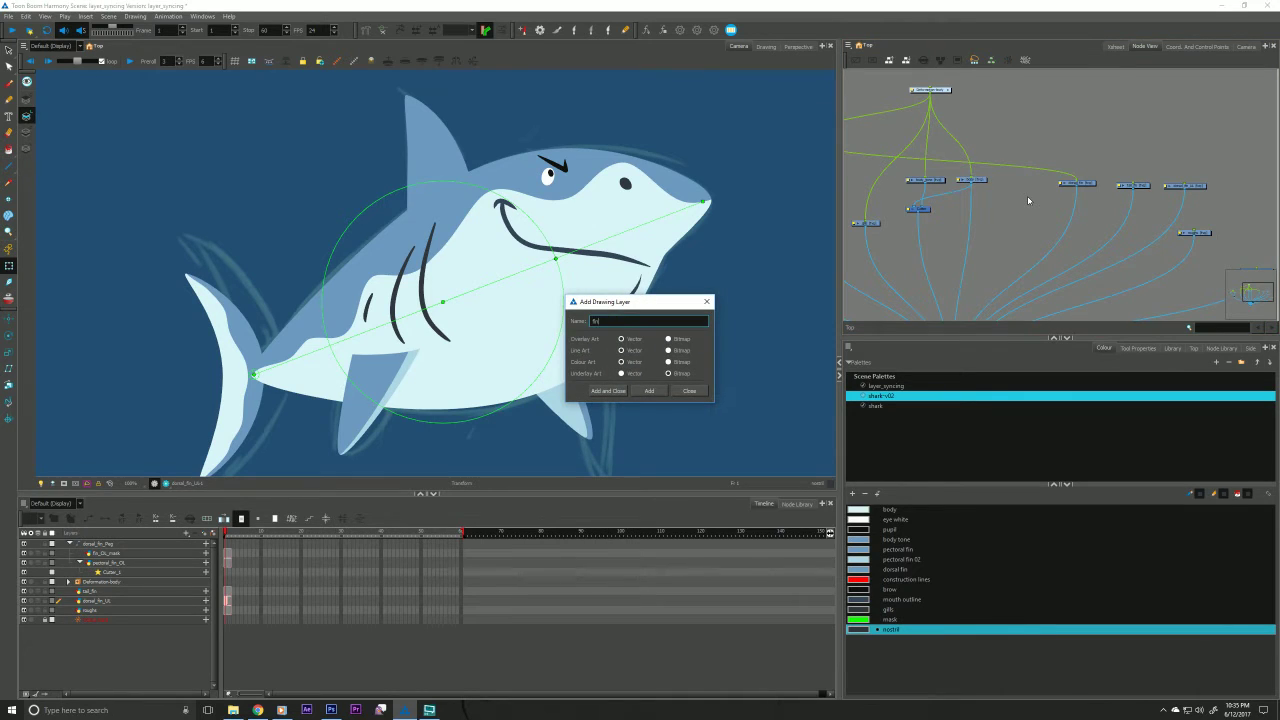
key(BackSpace)
key(BackSpace)
text(do)
key(Return)
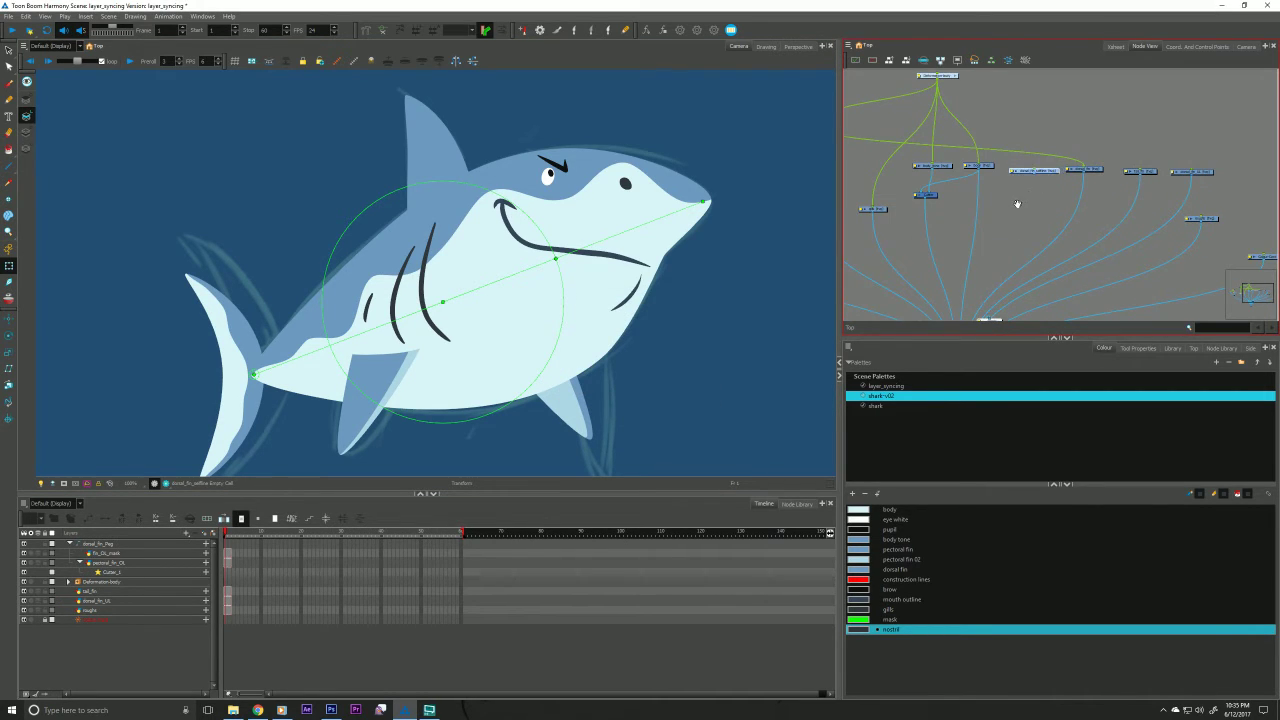
Connect the dorsal_fin_selfline node to the composite between the existing drawing inputs and select the node.
drag(1014, 206, 1027, 102)
drag(992, 271, 960, 301)
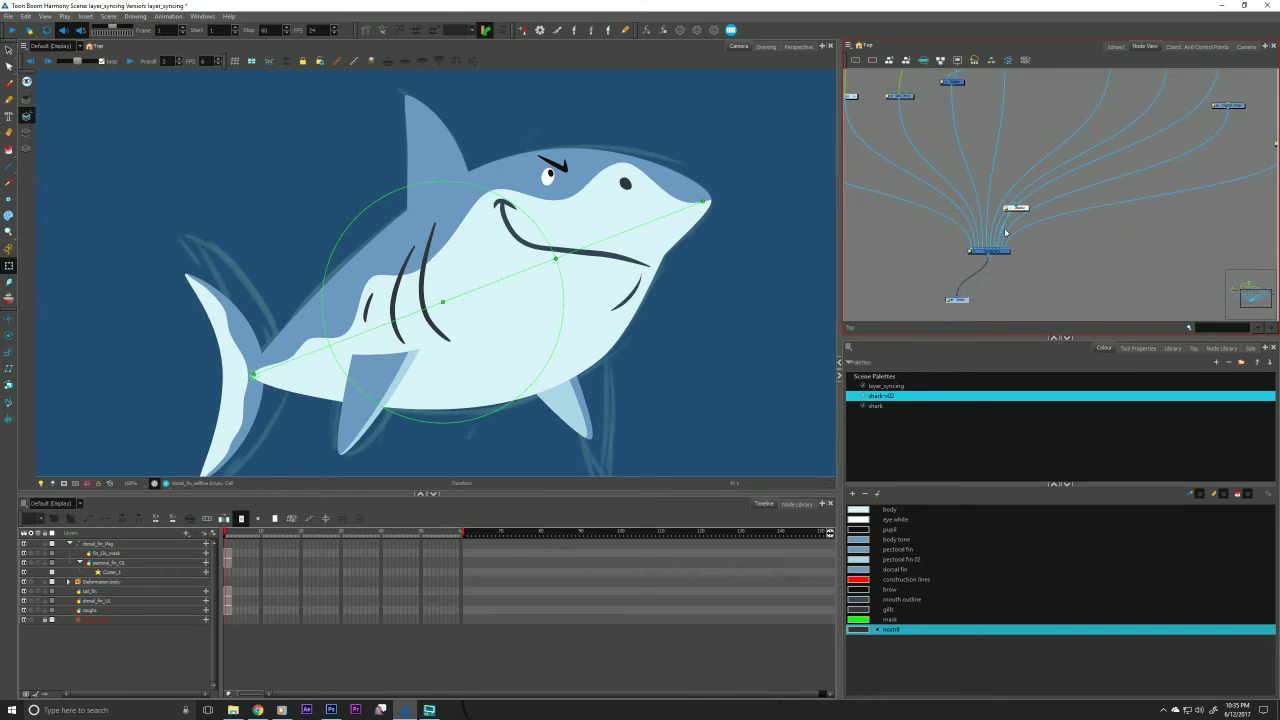
drag(1017, 209, 1020, 259)
drag(984, 122, 956, 198)
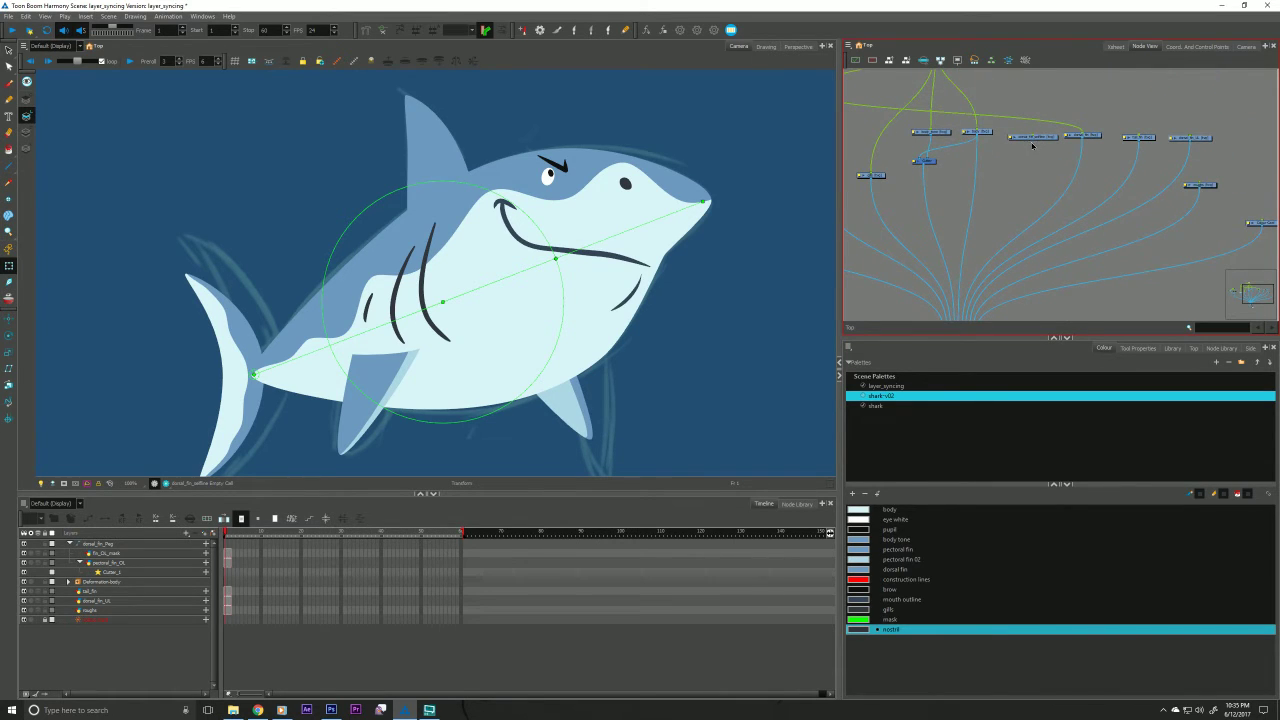
drag(1033, 140, 970, 295)
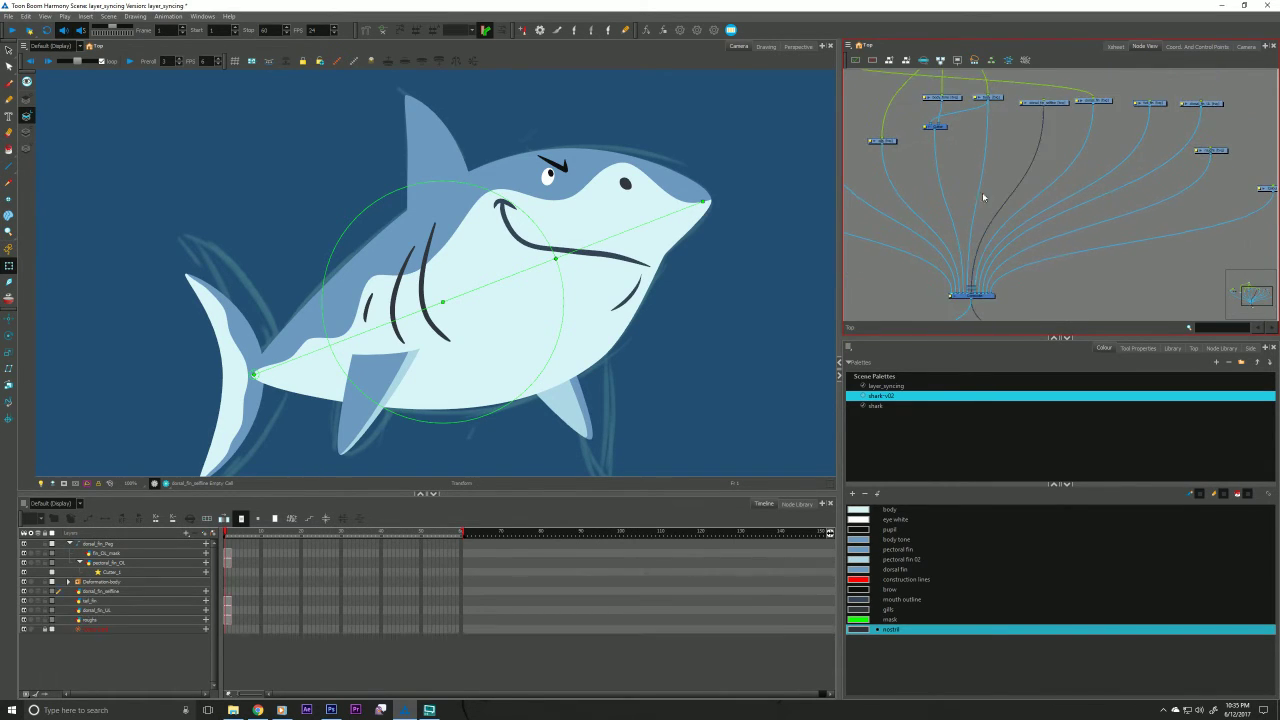
drag(1000, 154, 966, 234)
click(1027, 187)
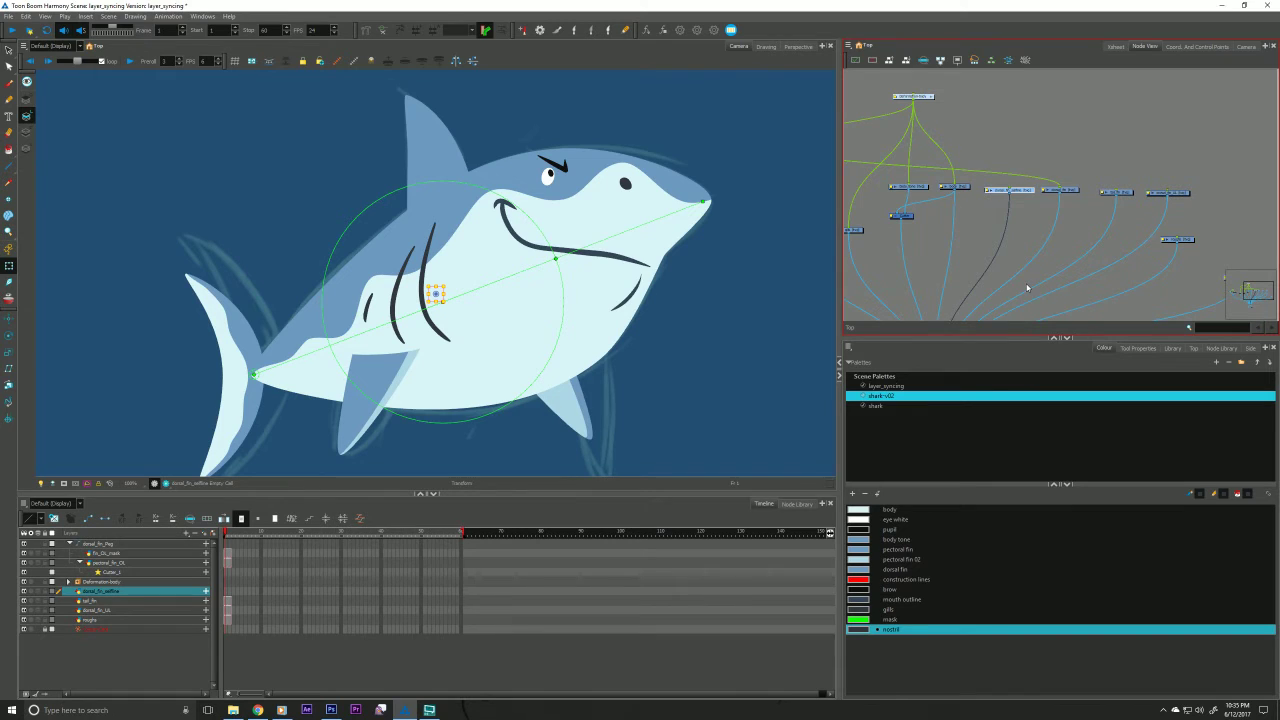
Frame the base of the dorsal fin in the camera view and add a new colour swatch to the shark-v02 palette.
scroll(423, 199, up, 5)
drag(393, 233, 385, 259)
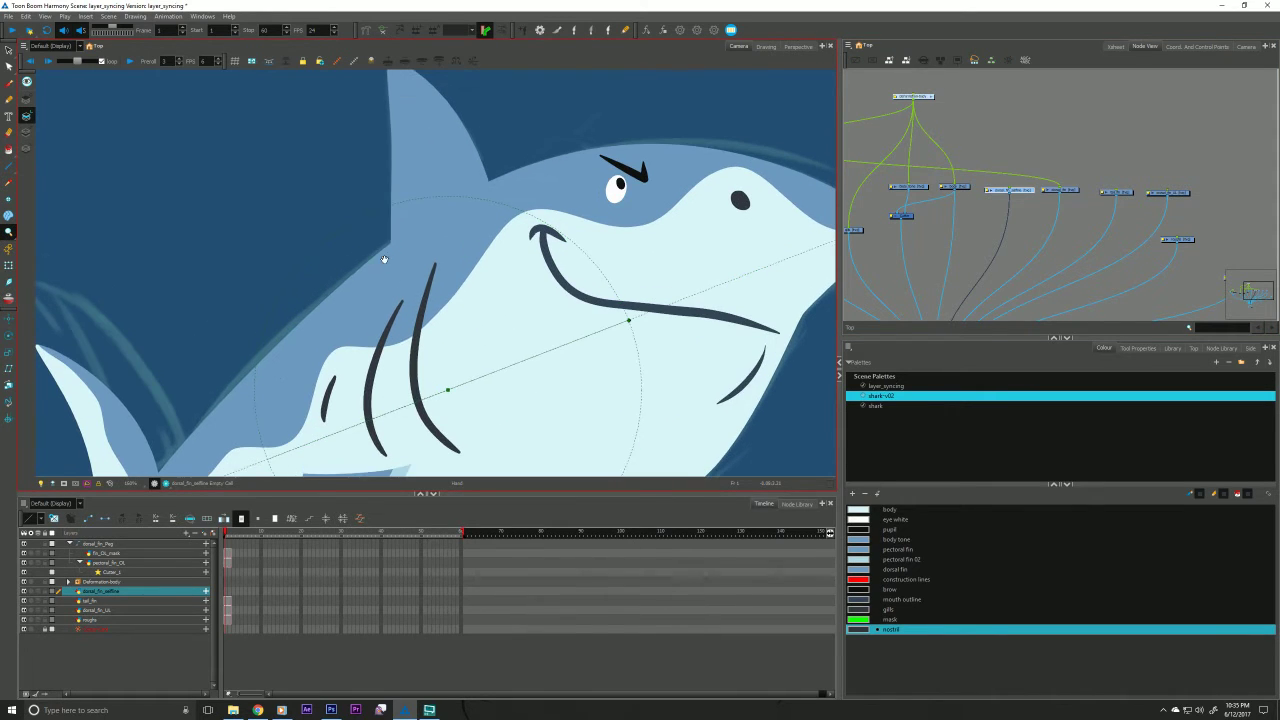
scroll(395, 268, down, 1)
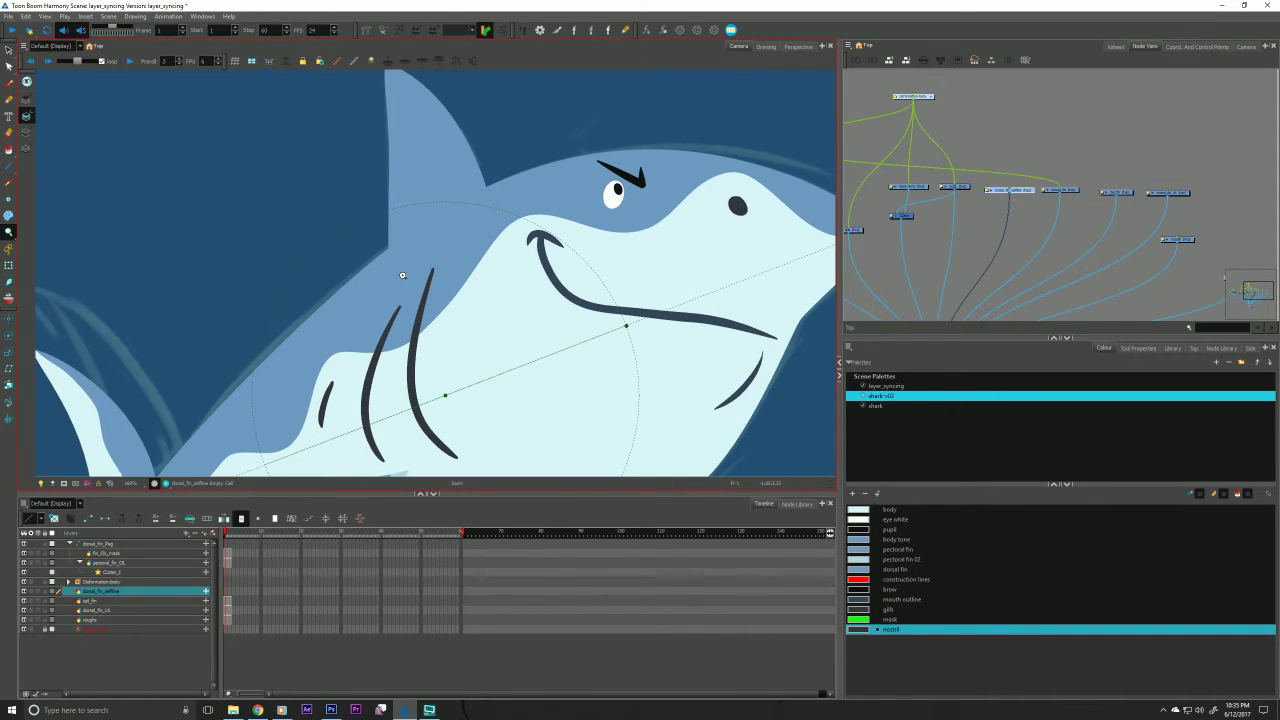
click(861, 424)
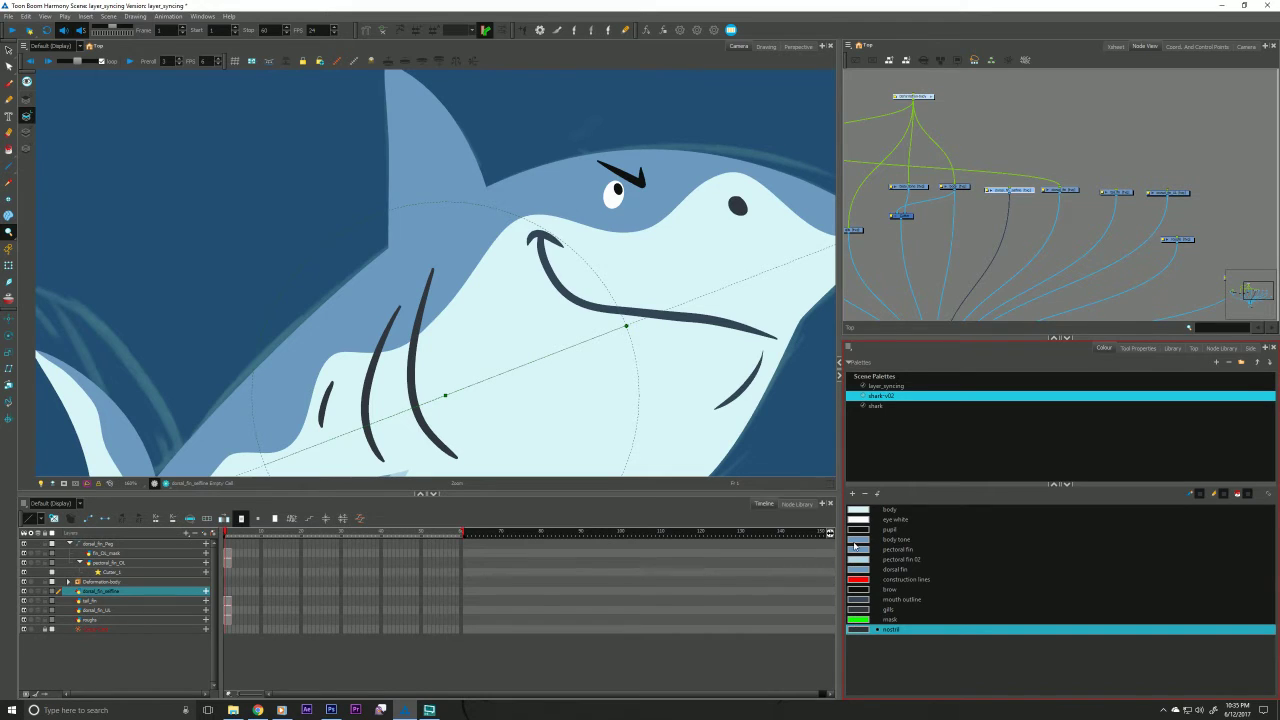
click(853, 494)
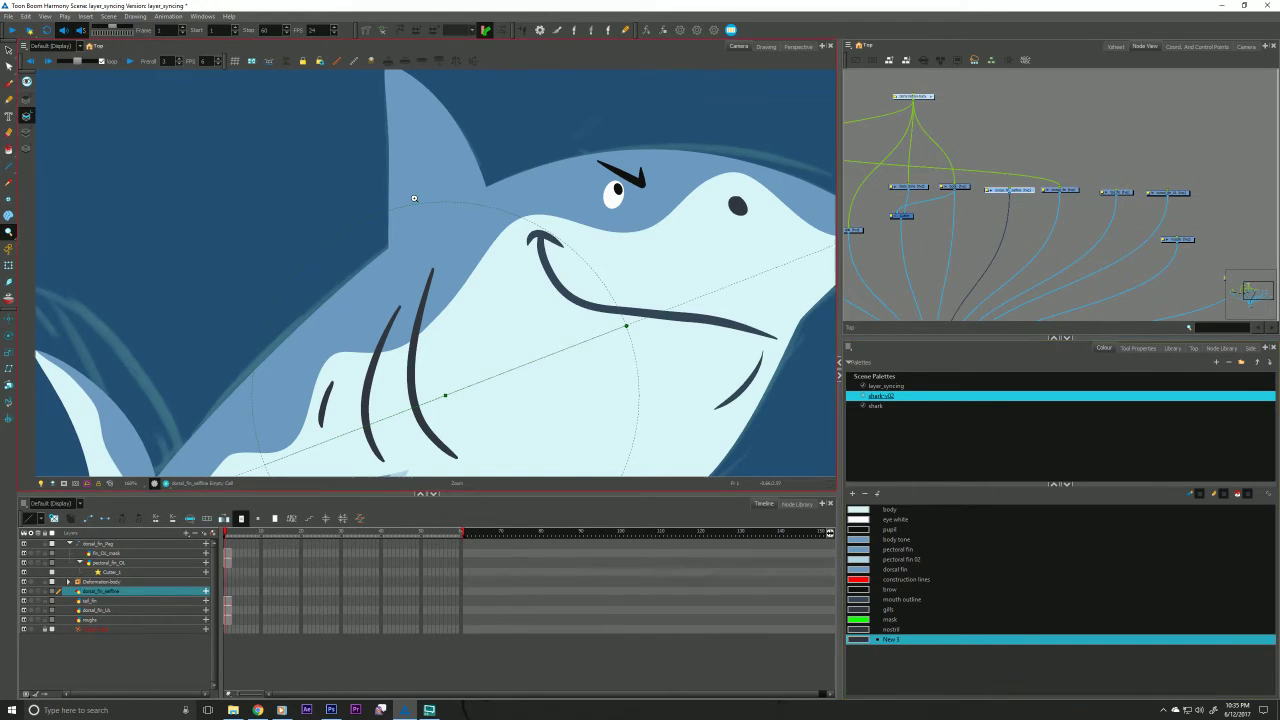
Turn on the light table and draw a filled patch along the shark's back over the dorsal fin's base with the Pencil tool in the nostril colour.
click(40, 483)
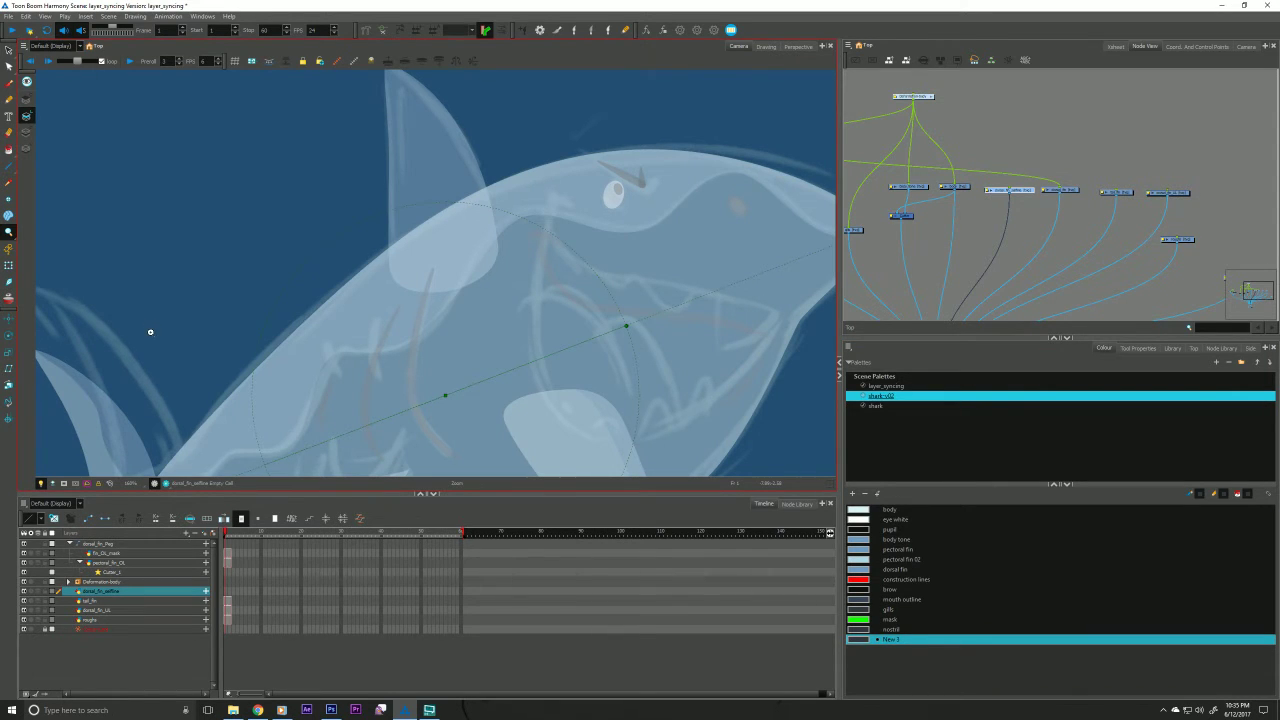
key(alt+b)
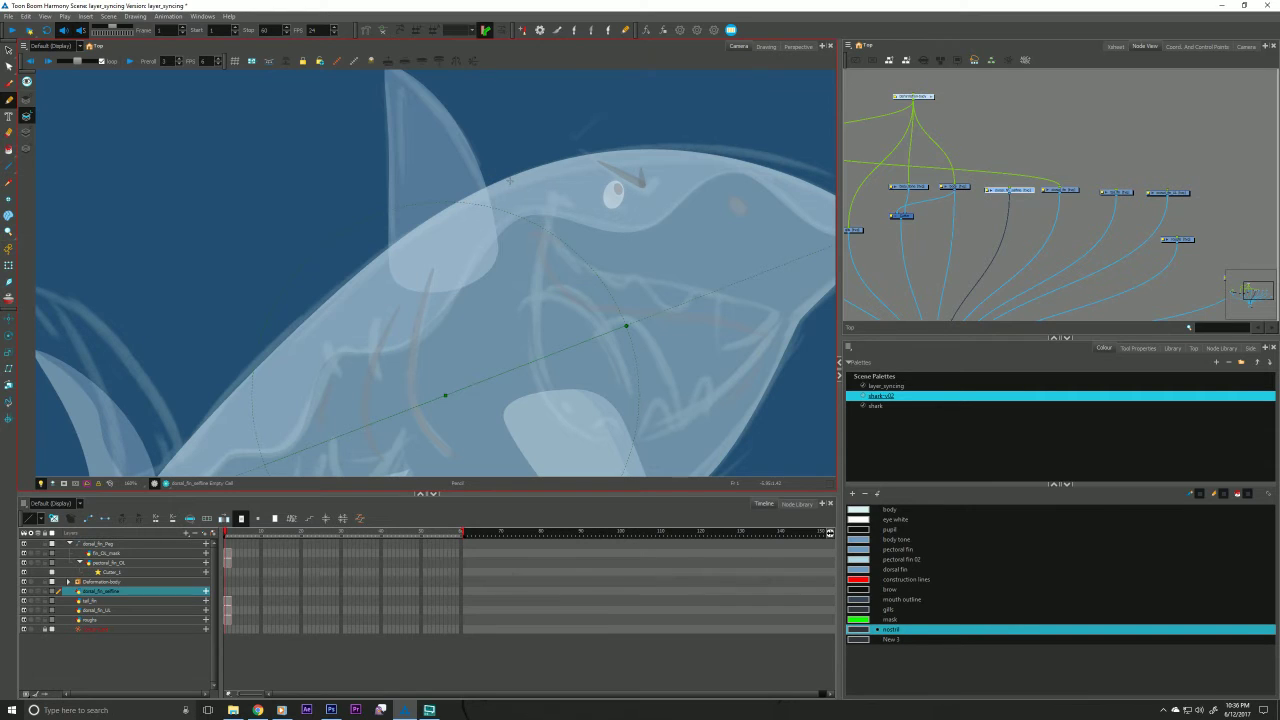
mouse_move(513, 181)
mouse_down()
mouse_move(413, 220)
mouse_move(352, 294)
mouse_up()
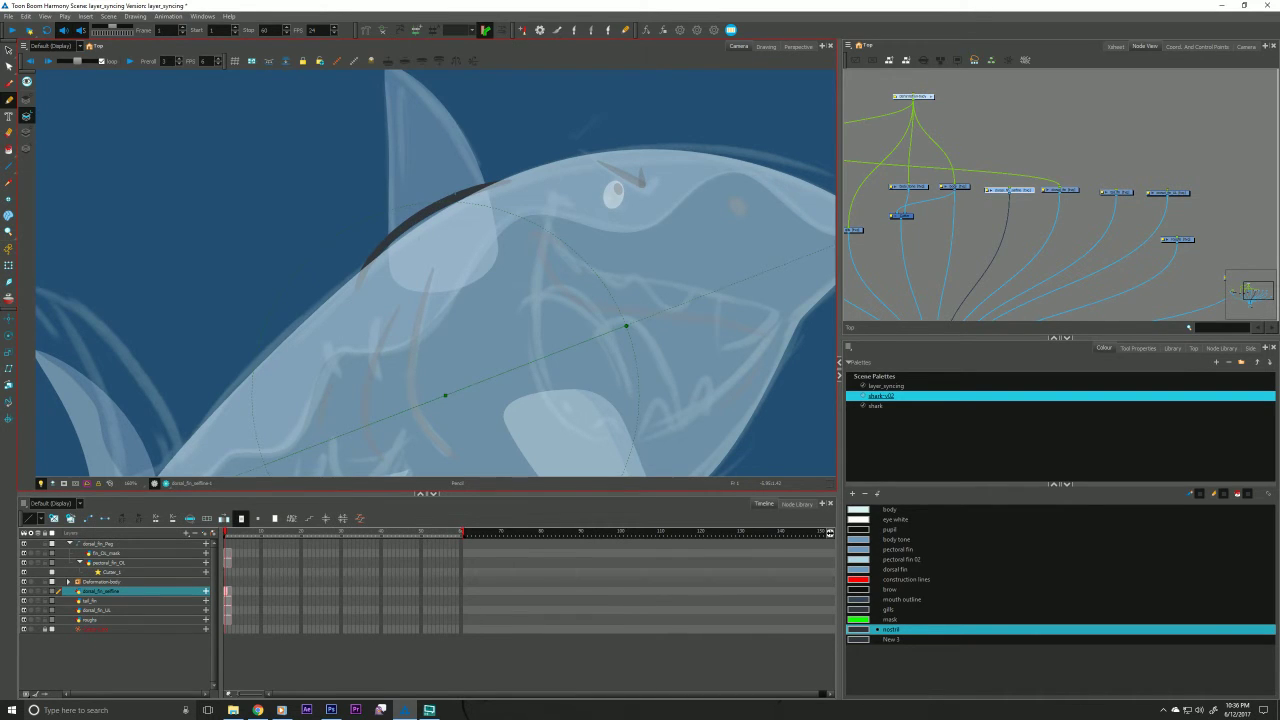
mouse_move(505, 163)
mouse_down()
mouse_move(512, 234)
mouse_move(370, 298)
mouse_move(360, 290)
mouse_up()
key(ctrl+z)
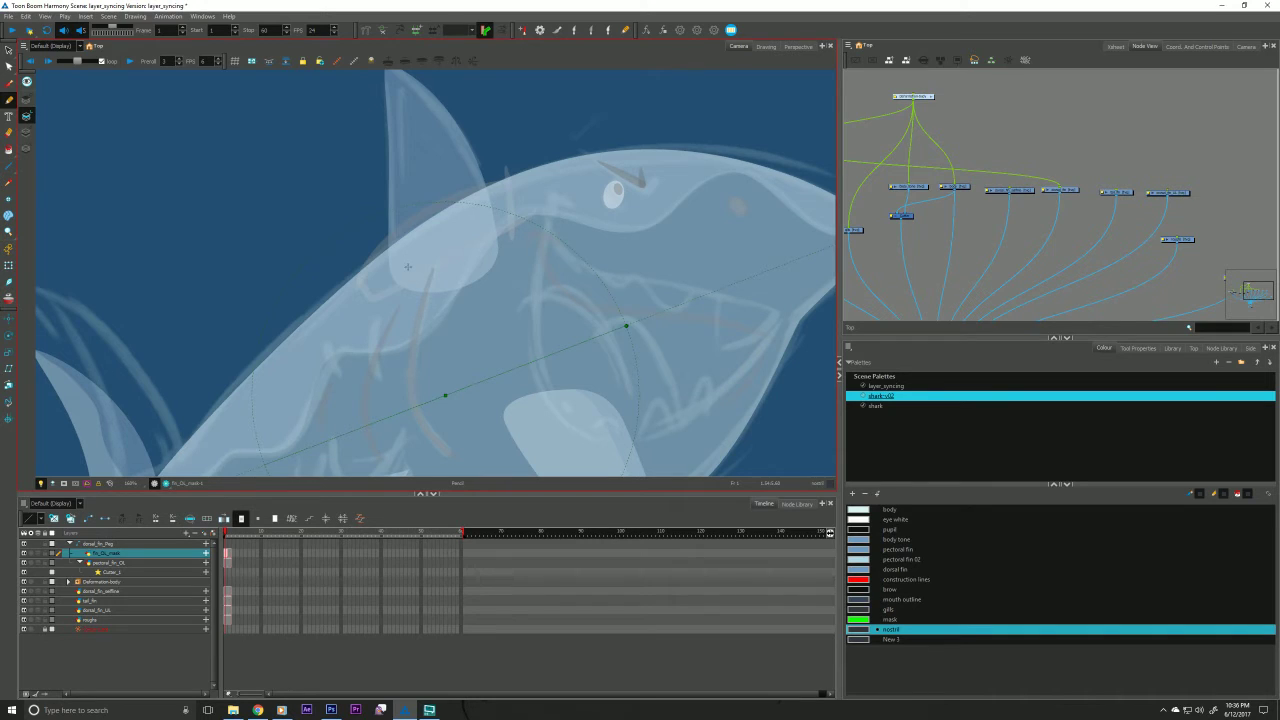
key(ctrl+z)
key(ctrl+z)
drag(418, 250, 417, 256)
Open the dorsal_fin_selfline drawing in the Drawing view and activate the Cutter tool for trimming the overhanging stroke ends.
click(765, 46)
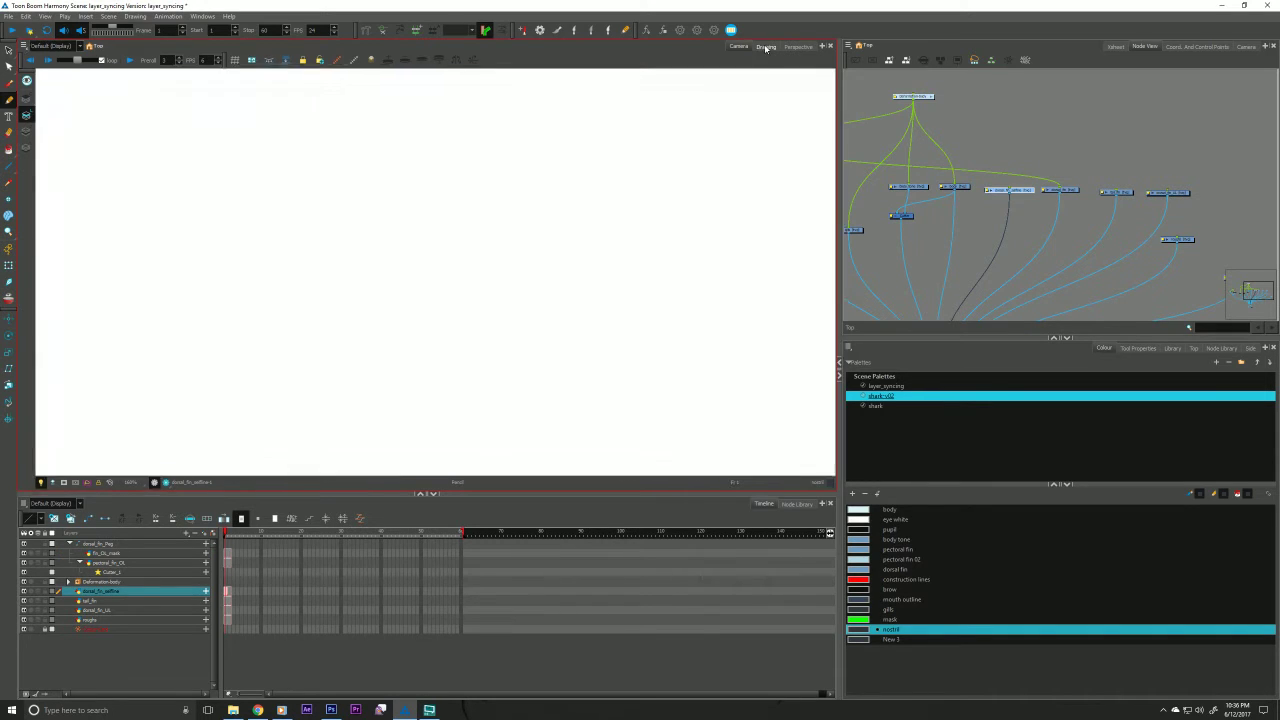
key(alt+z)
click(413, 238)
click(413, 238)
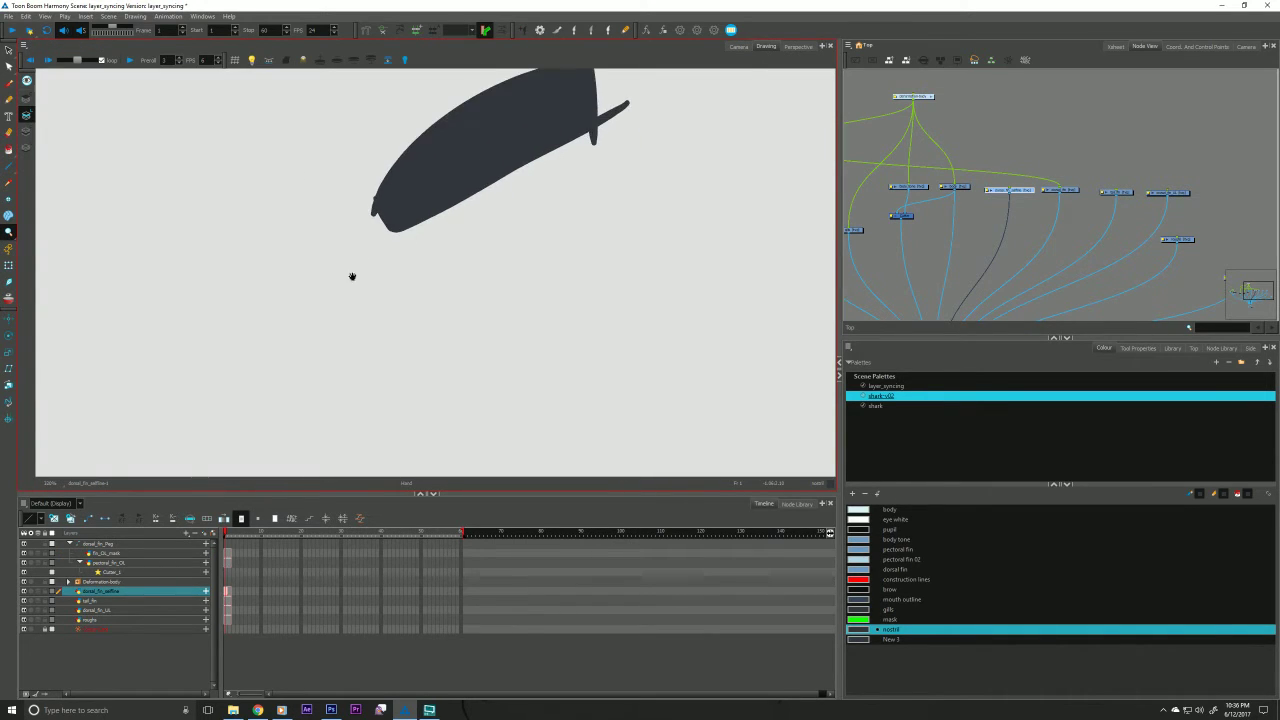
key(alt+t)
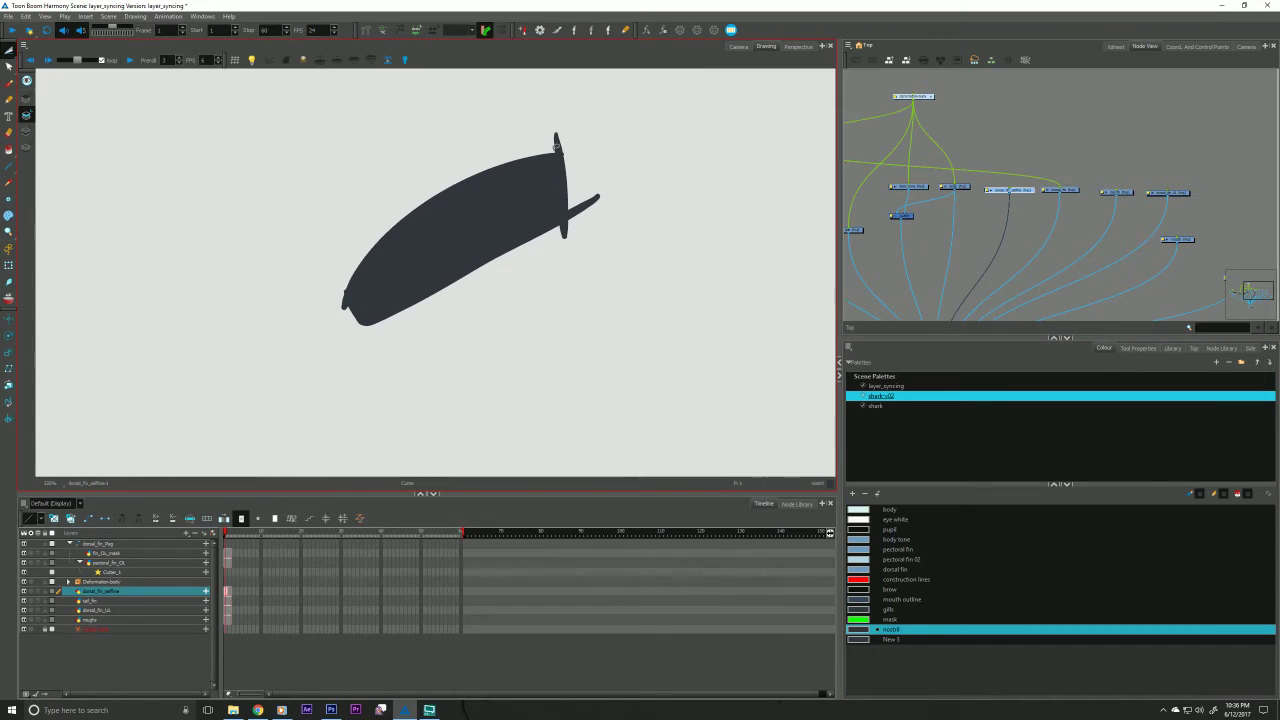
Cut away the overshooting line ends at the right end of the dark dorsal fin selfline shape with the Cutter tool.
click(558, 145)
key(Delete)
click(564, 151)
key(Delete)
click(577, 210)
key(Delete)
click(563, 152)
click(571, 241)
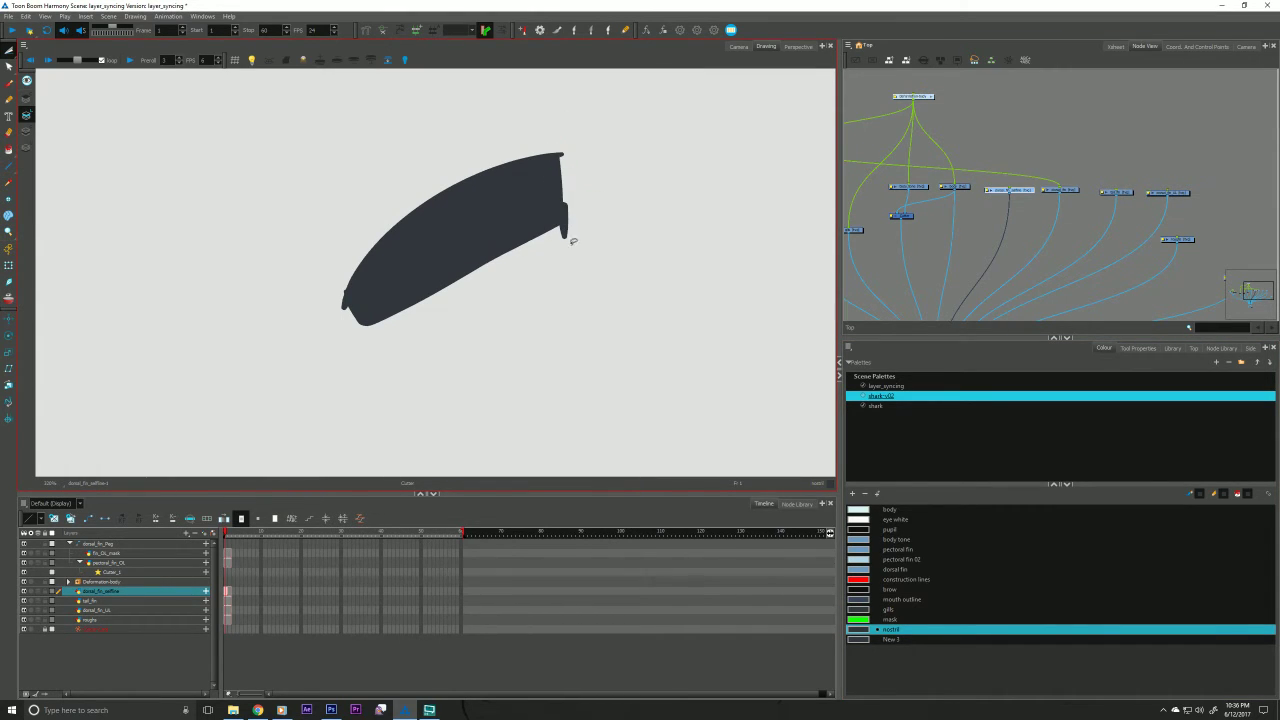
key(Delete)
click(567, 214)
key(Delete)
Trim the remaining line stubs at the selfline shape's lower-left end and upper-right corner.
click(346, 304)
key(Delete)
click(345, 292)
key(Delete)
click(560, 156)
key(Delete)
Select the outline around the dorsal fin selfline shape and delete it, keeping only the fill.
click(427, 249)
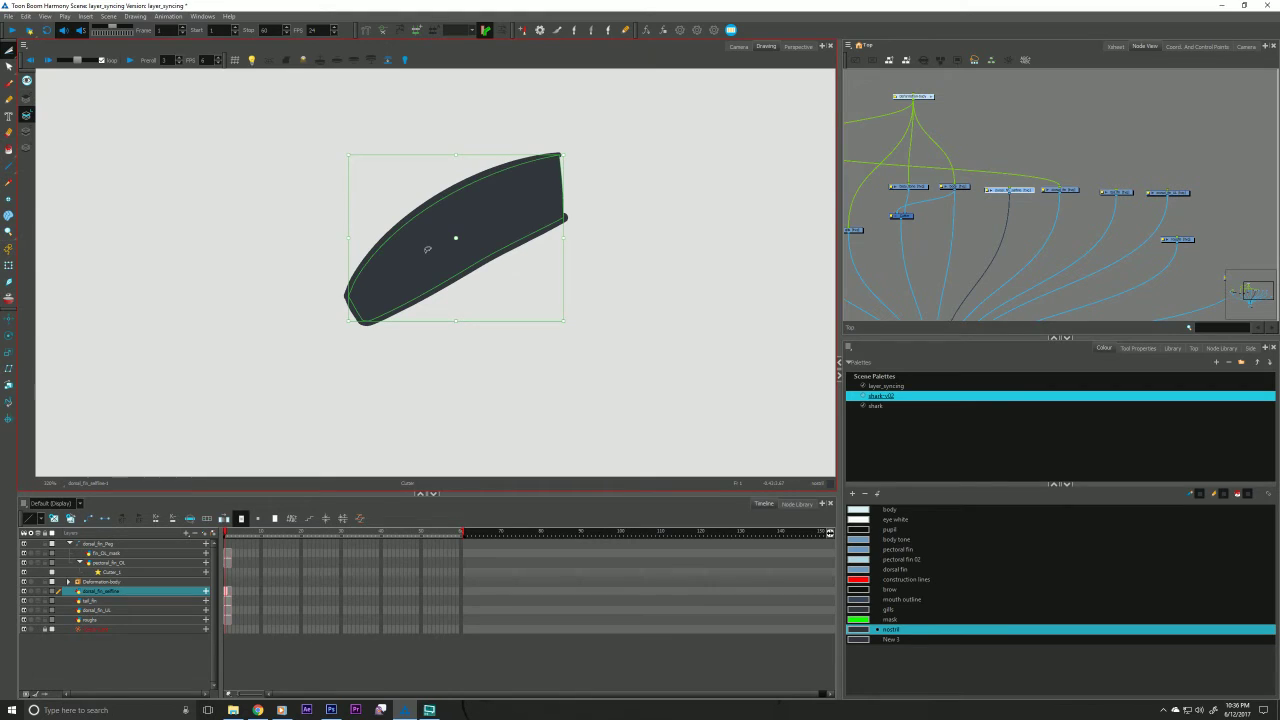
key(alt+s)
click(394, 257)
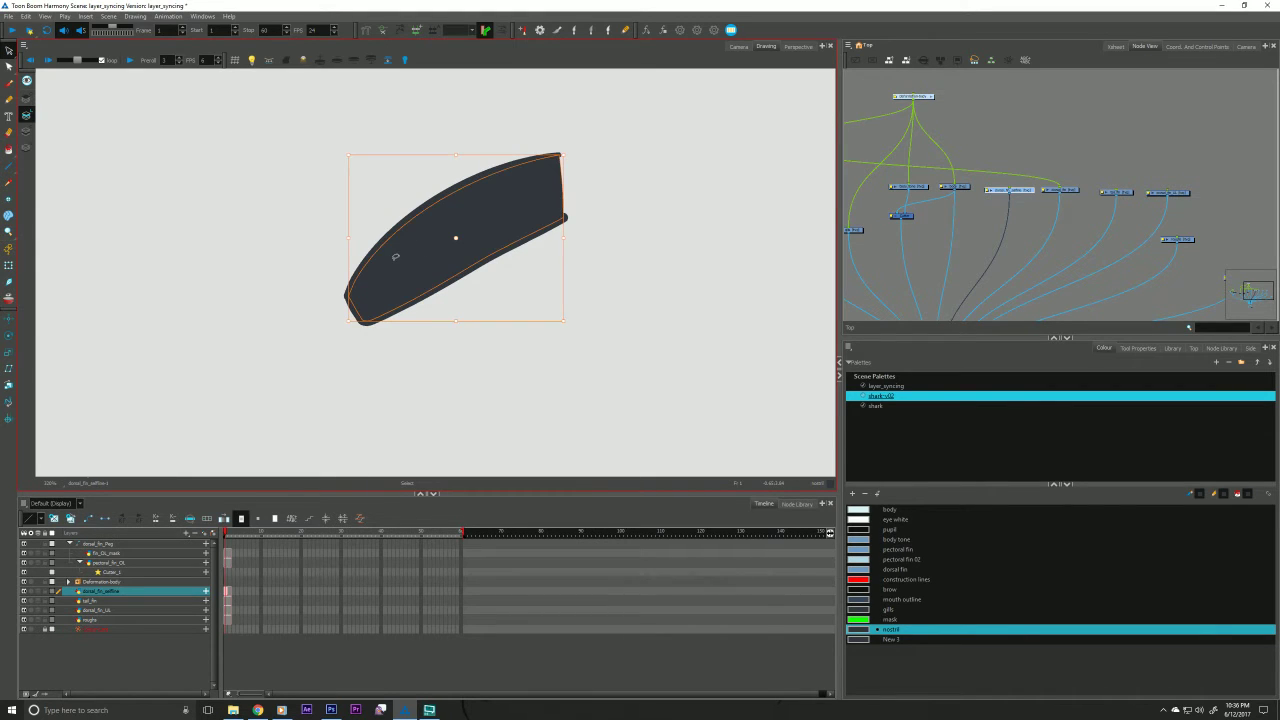
key(Delete)
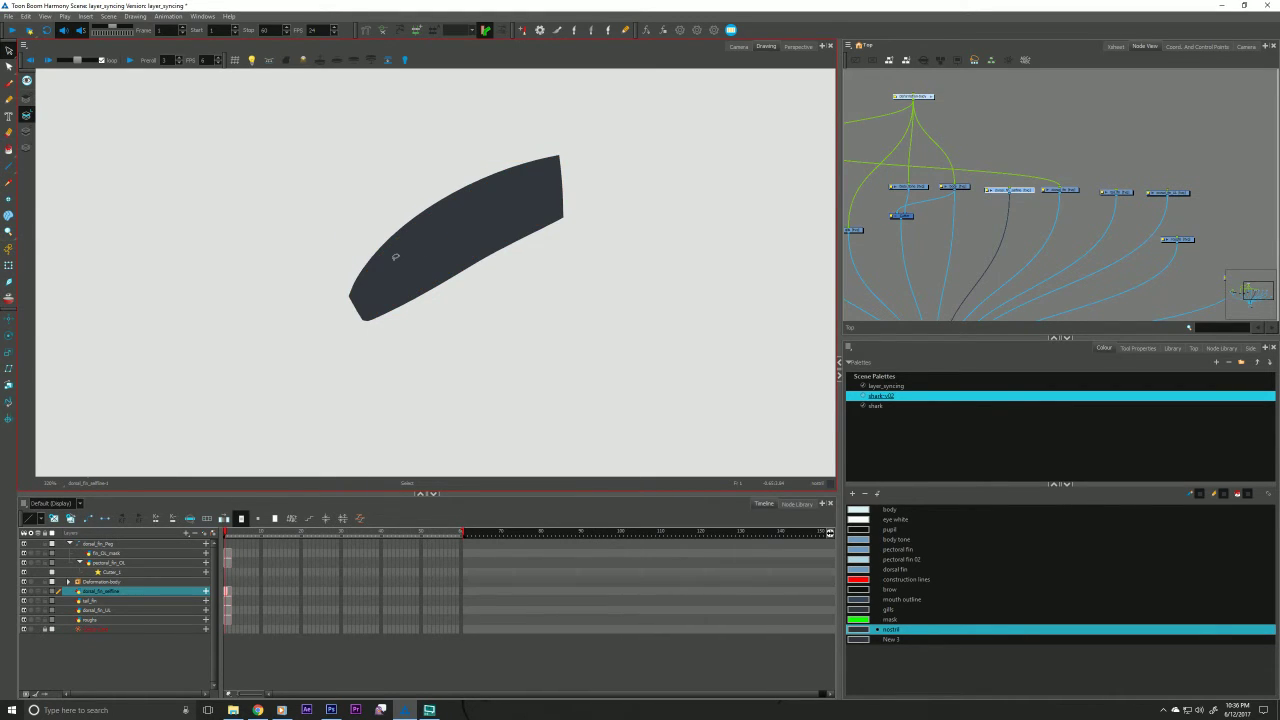
In the Camera view setup, add a Cutter node under the dorsal fin selfline and connect the dorsal fin drawing as its matte.
click(737, 47)
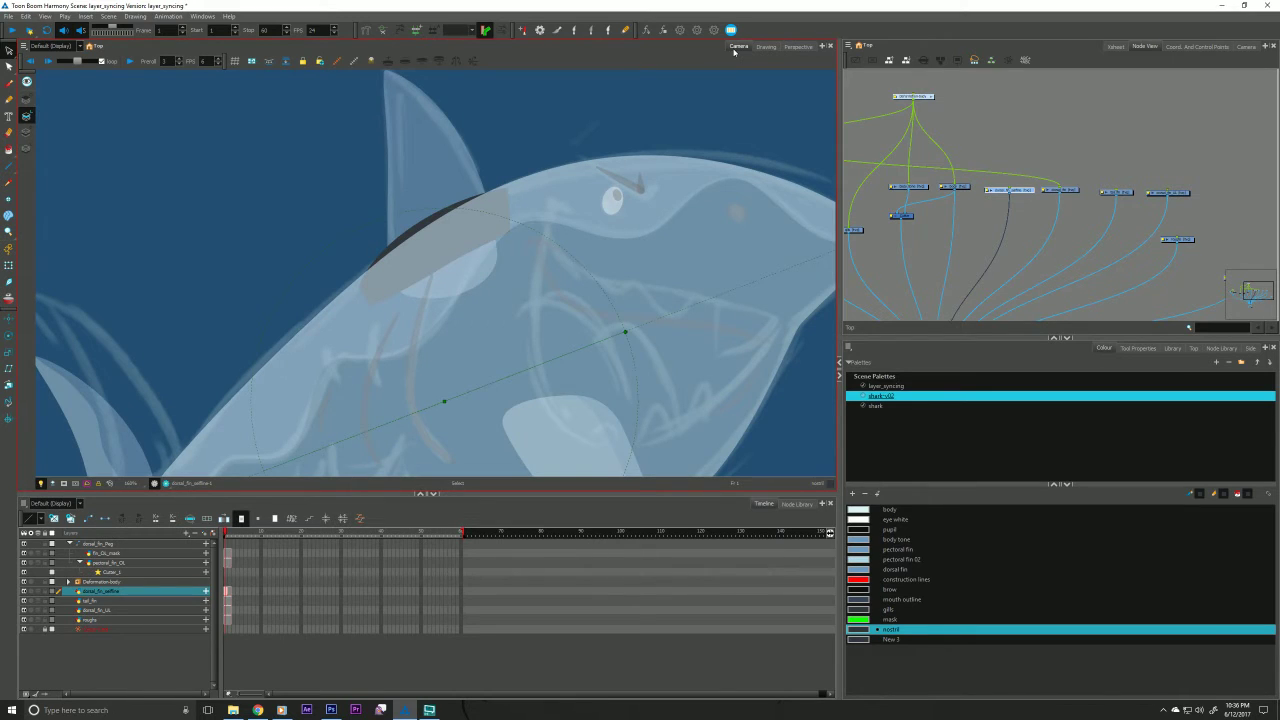
click(398, 214)
click(9, 199)
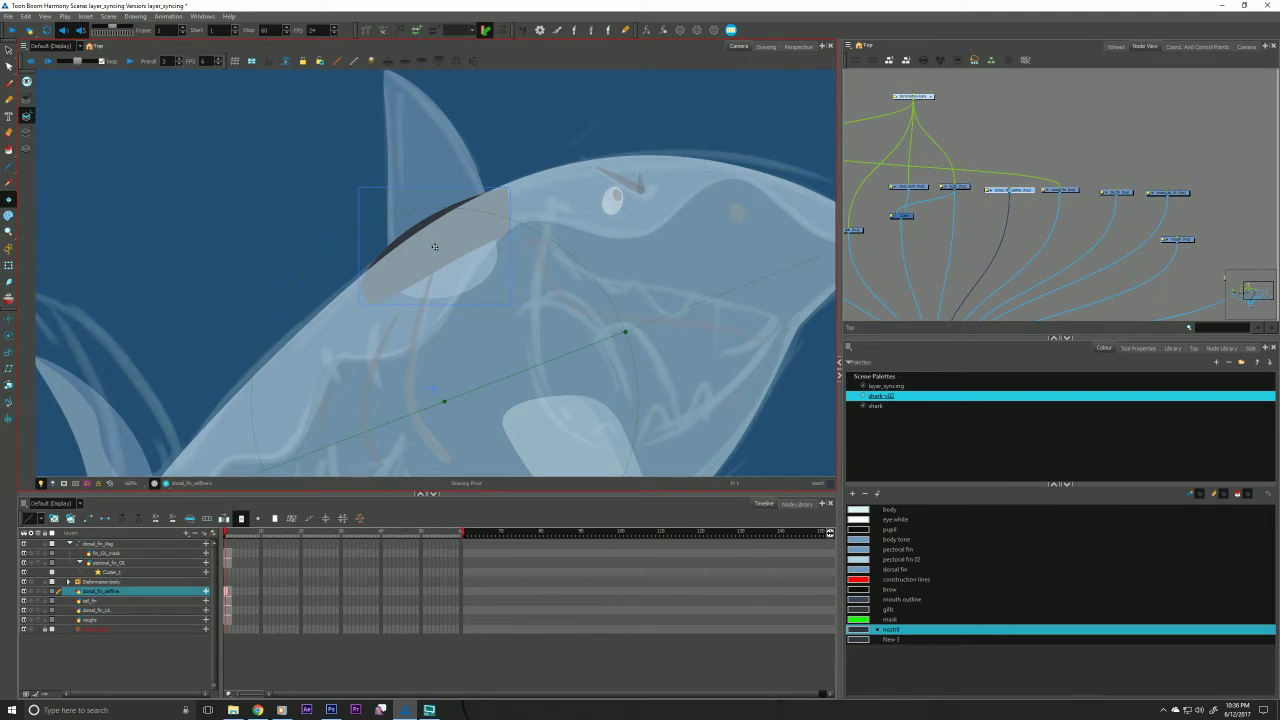
click(1210, 347)
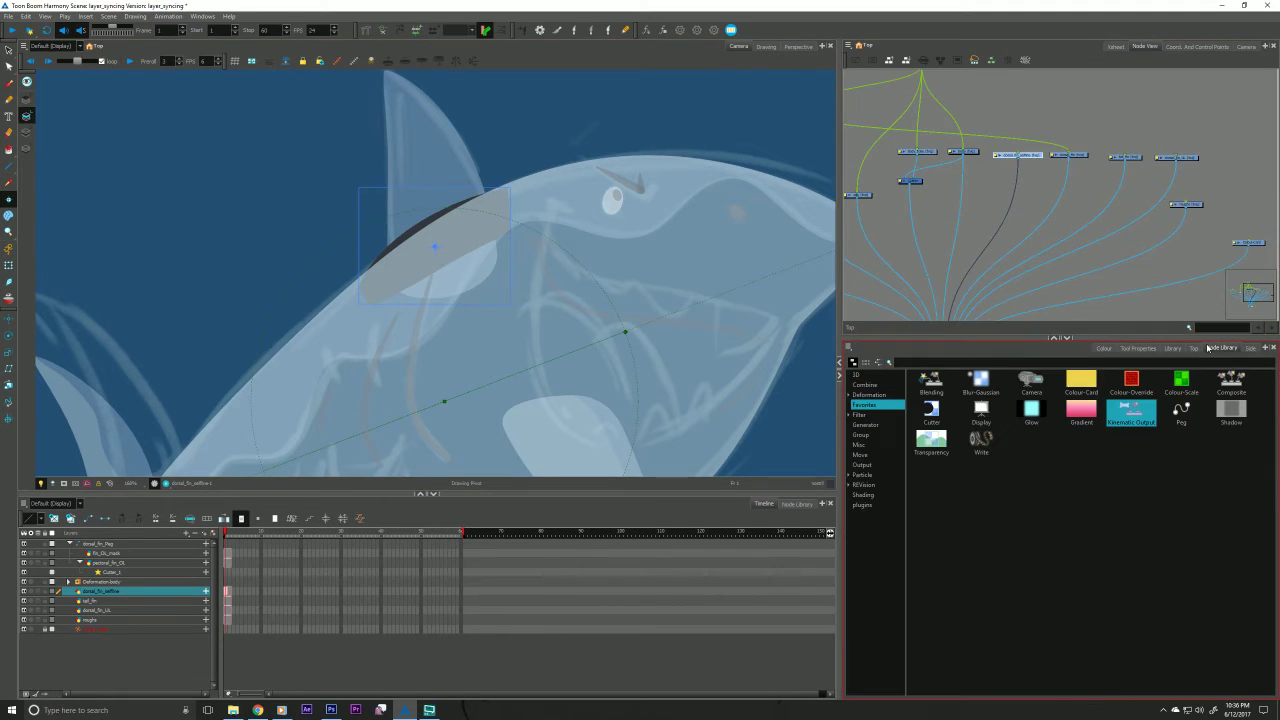
drag(931, 410, 1021, 207)
drag(1069, 160, 1008, 194)
click(998, 198)
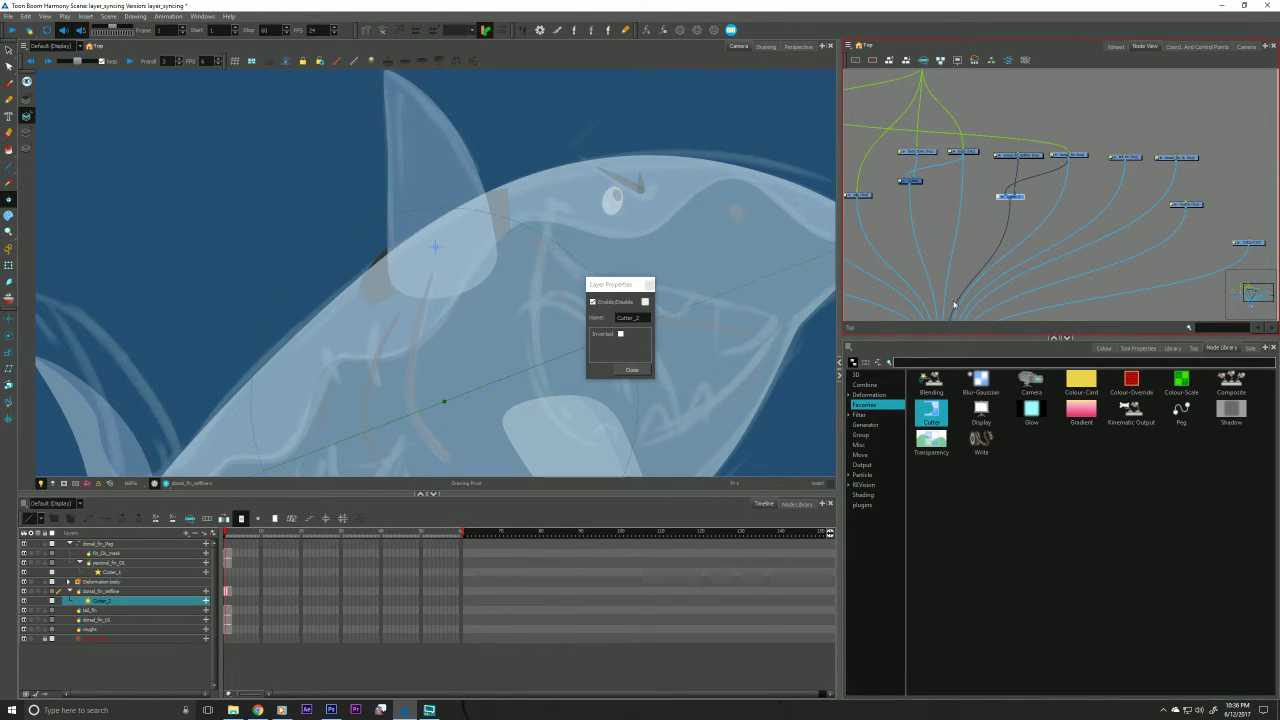
Enable Inverted on the new Cutter node so the selfline is kept only within the dorsal fin.
click(620, 334)
click(632, 368)
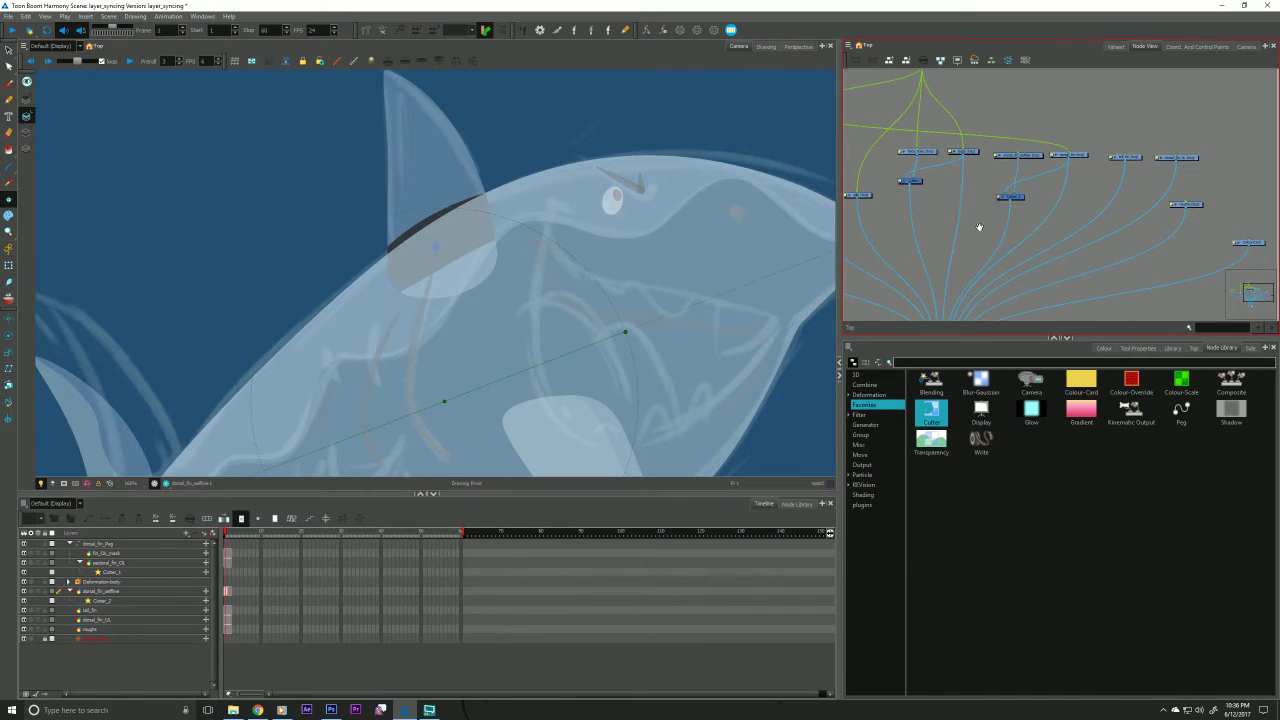
click(989, 266)
drag(214, 282, 223, 298)
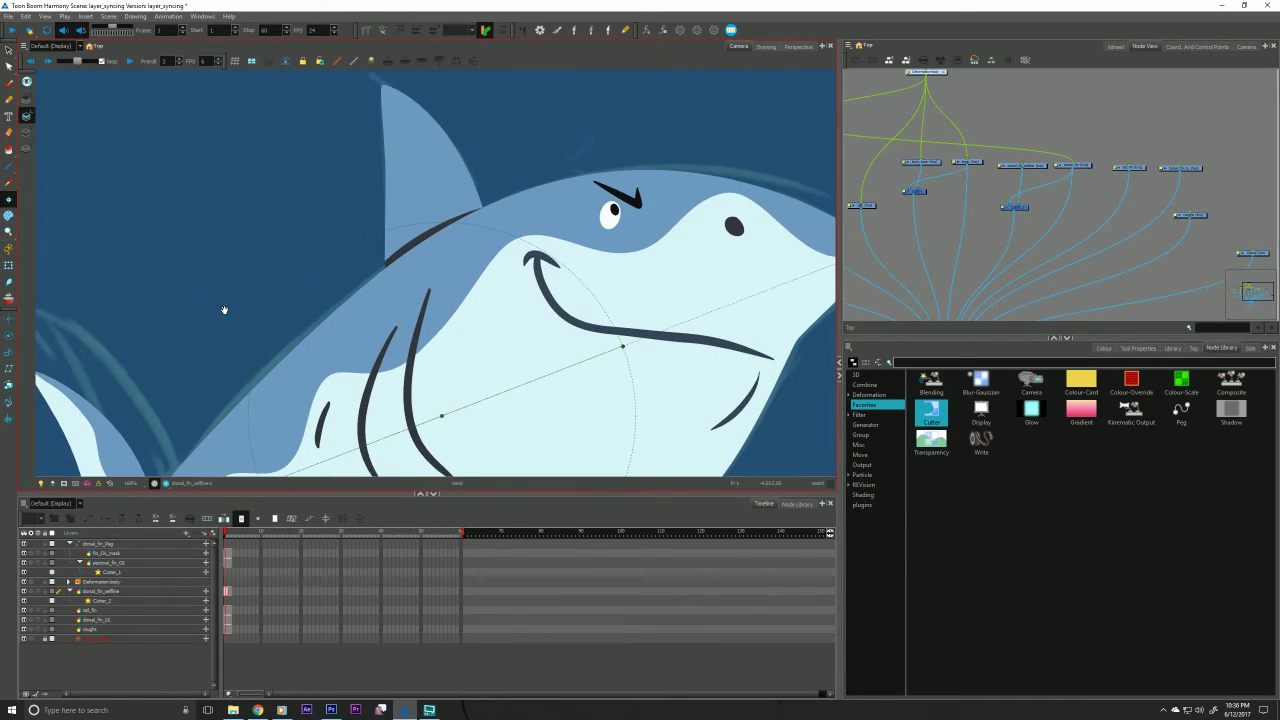
Rename the New 3 colour swatch in the shark palette to "fin self line".
click(1104, 347)
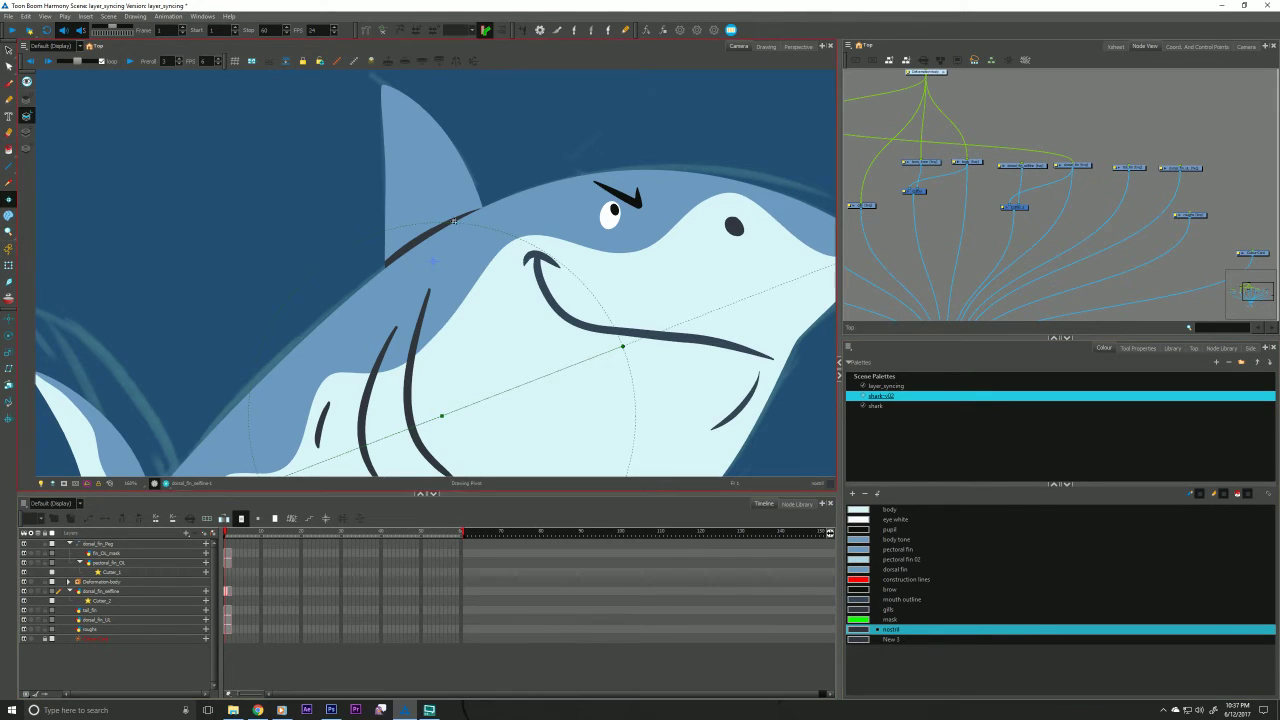
key(alt+d)
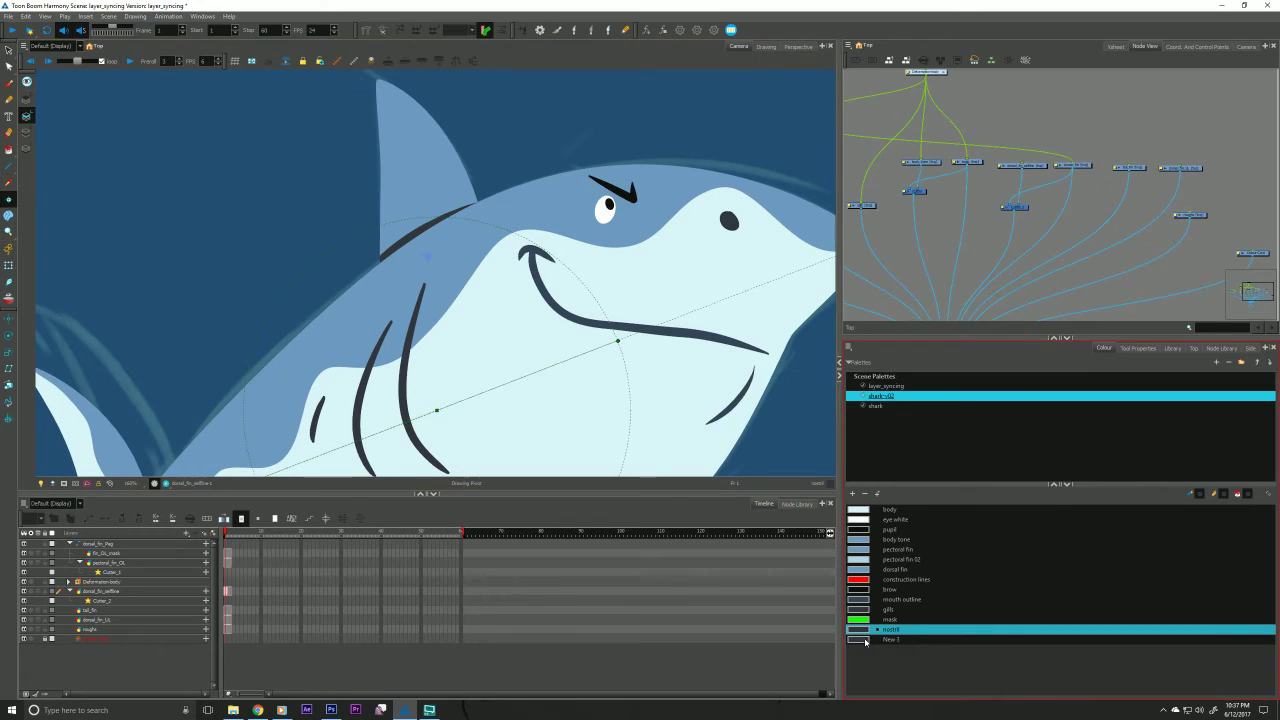
click(864, 640)
double_click(857, 640)
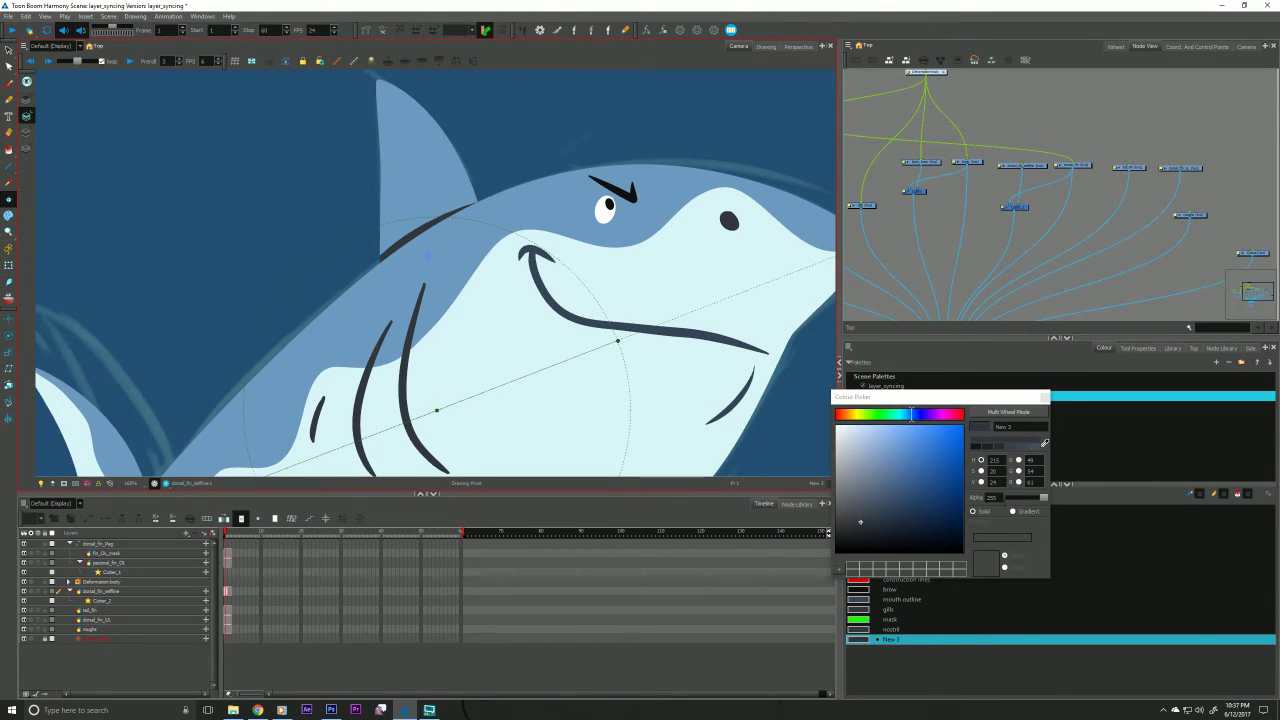
drag(1042, 497, 1072, 506)
double_click(1003, 426)
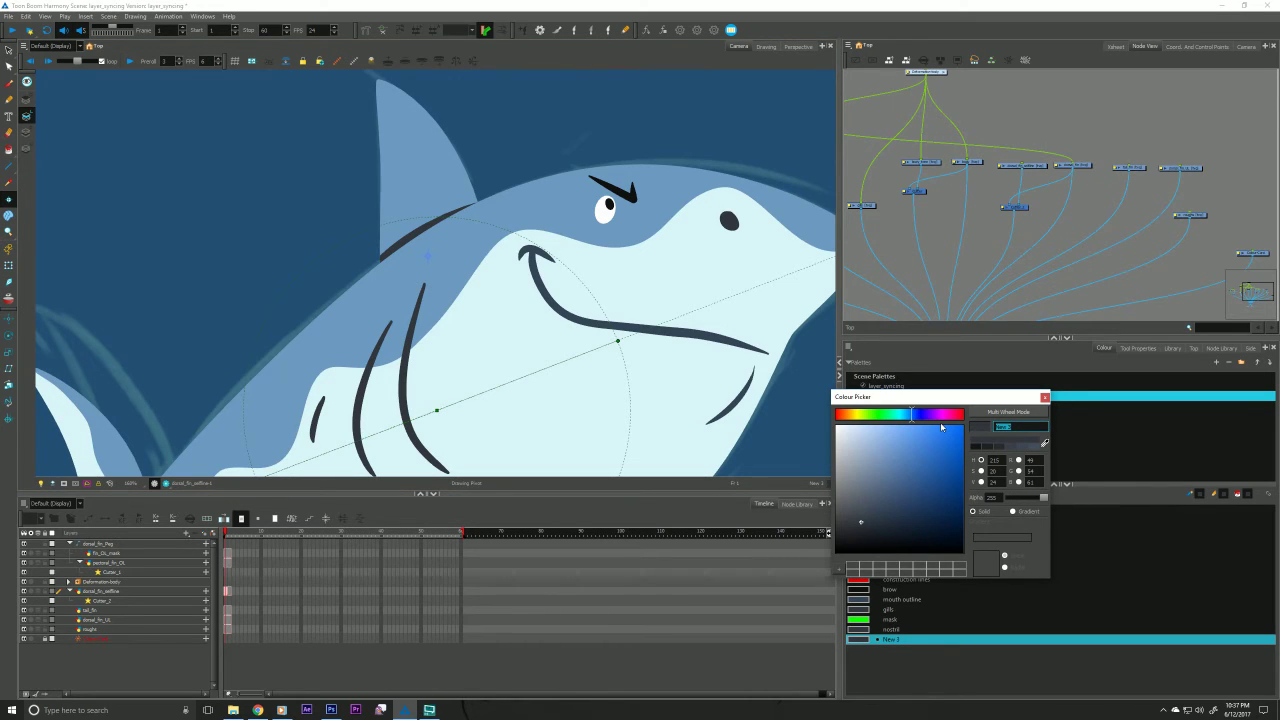
text(Fin self line)
Sample the dorsal fin's blue for the fin self line swatch and paint the selfline shape with it.
click(1046, 441)
click(424, 160)
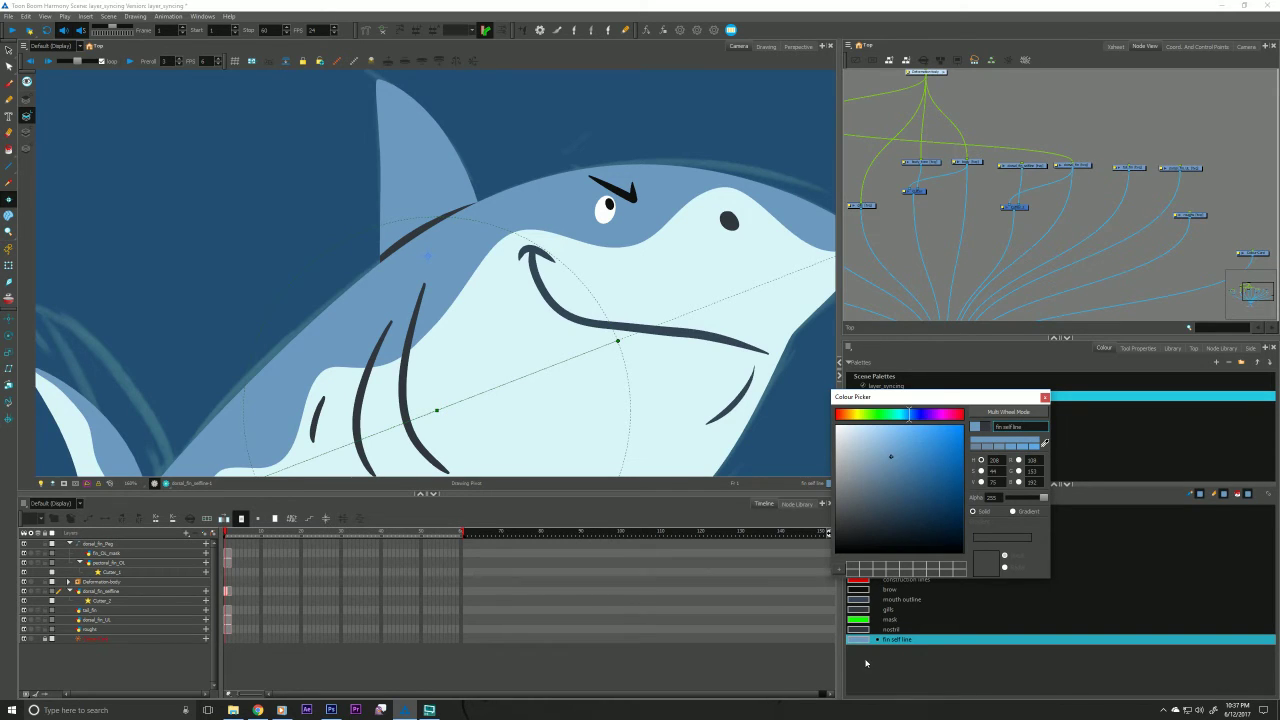
click(831, 652)
click(8, 150)
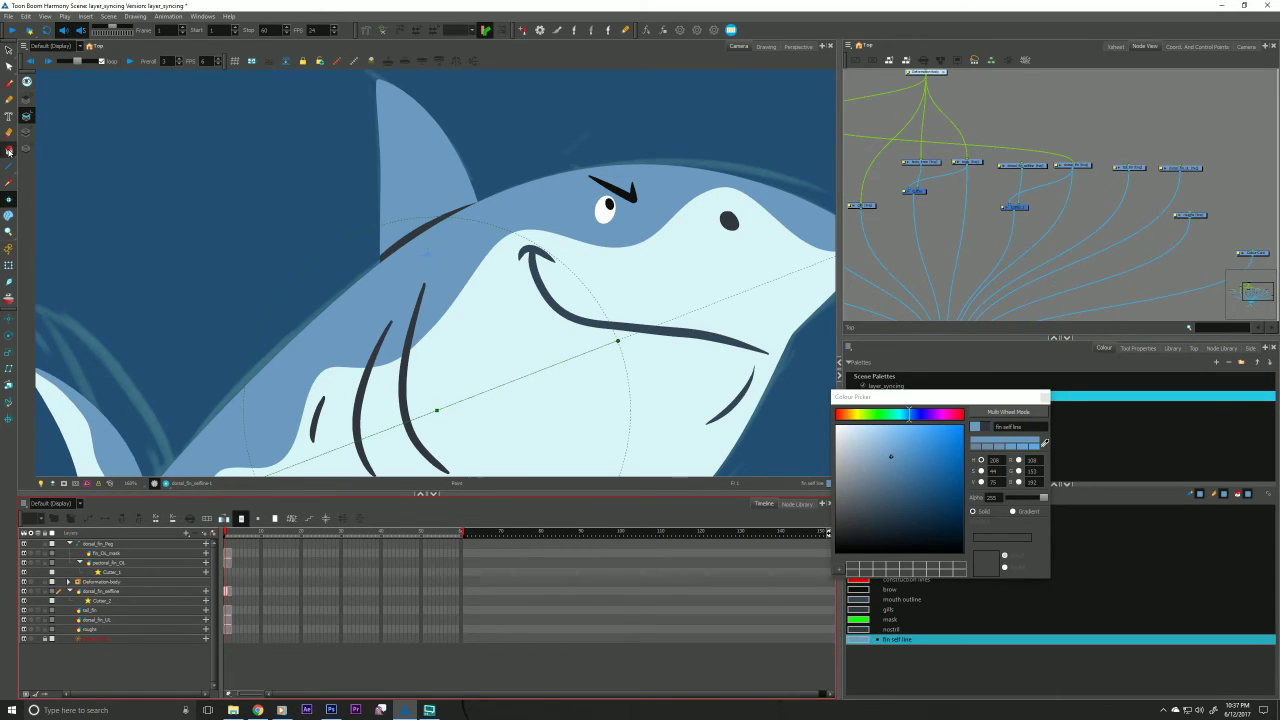
click(413, 237)
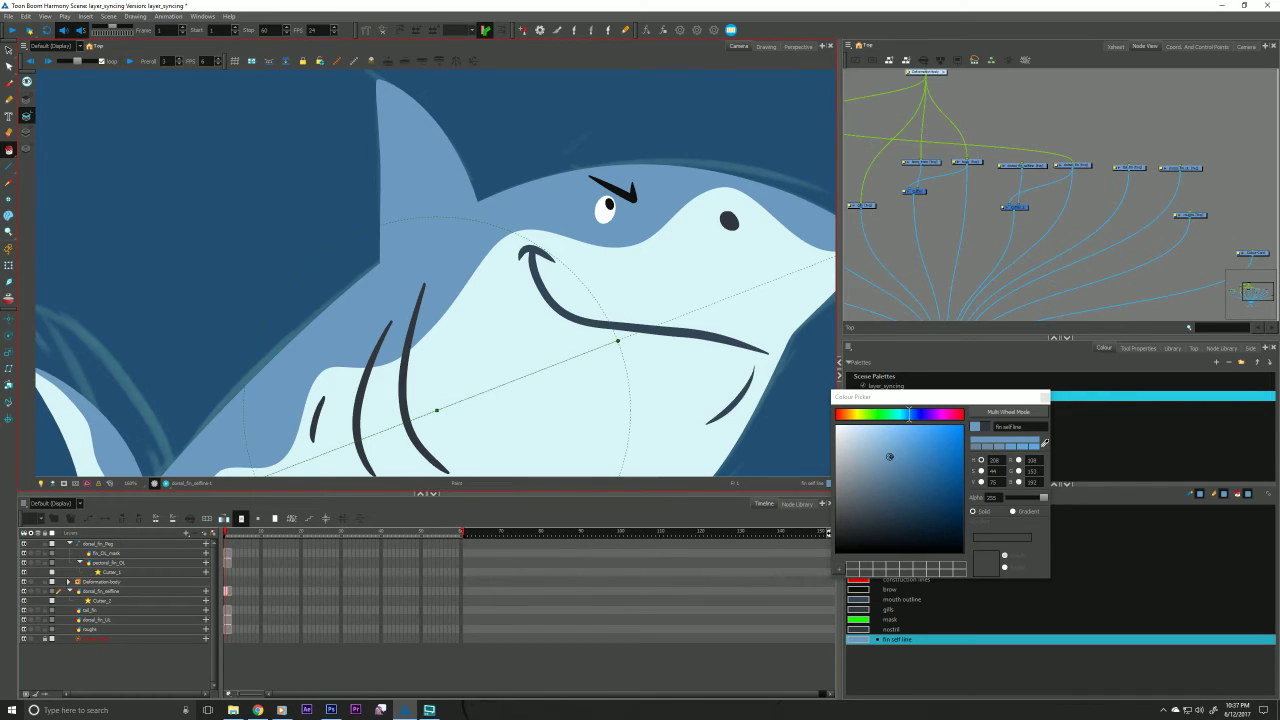
Darken the fin self line swatch to hue 208, saturation 65, value 60, and hide the roughs layer.
click(889, 460)
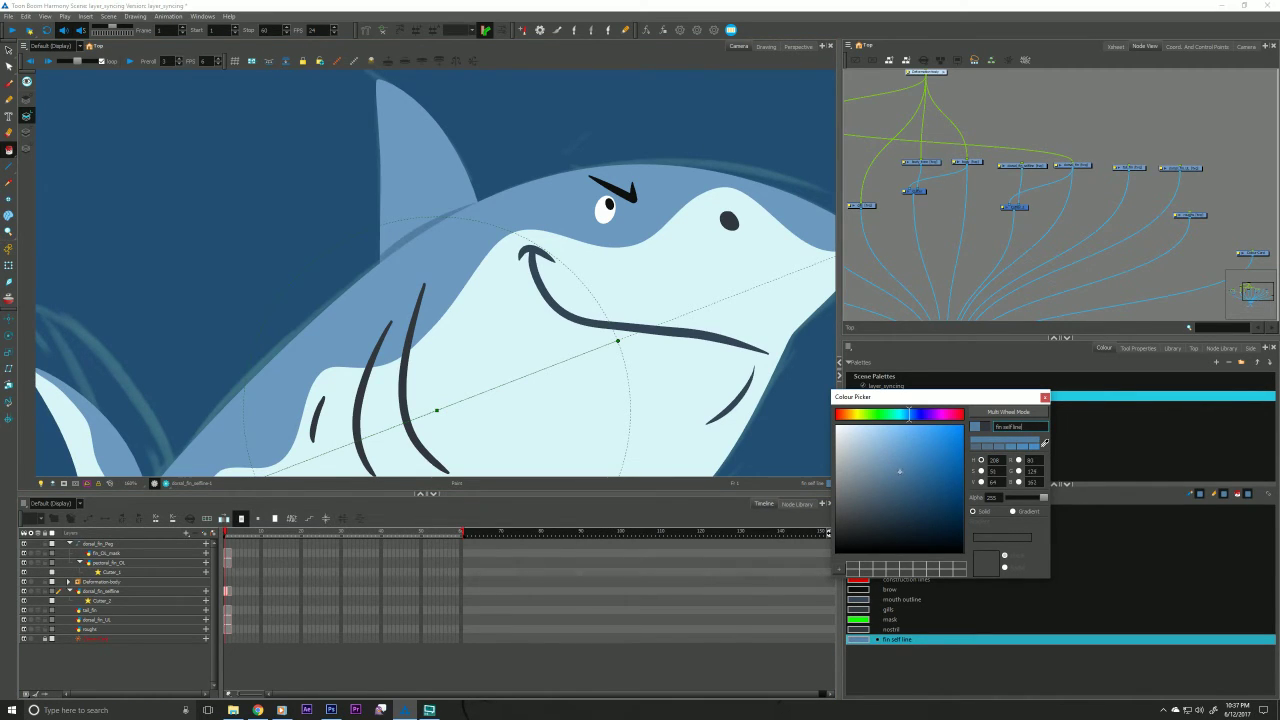
drag(899, 470, 903, 470)
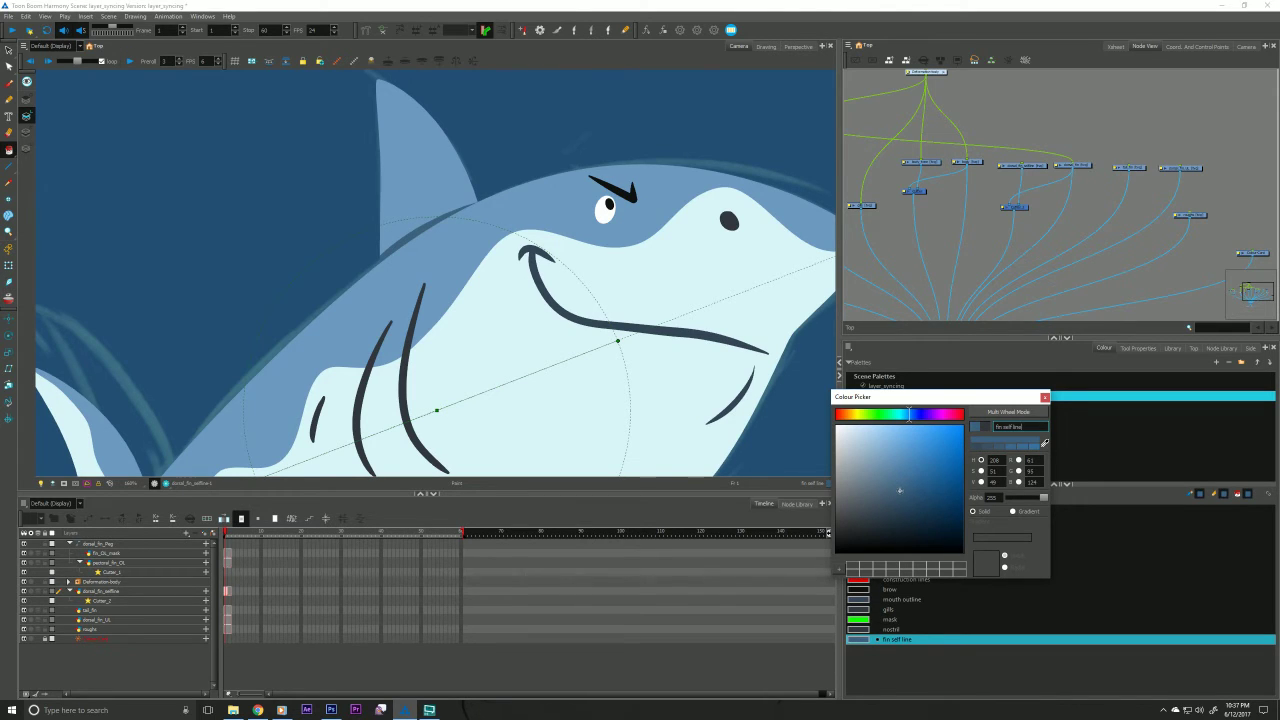
mouse_move(907, 494)
mouse_down()
mouse_move(933, 498)
mouse_move(923, 481)
mouse_up()
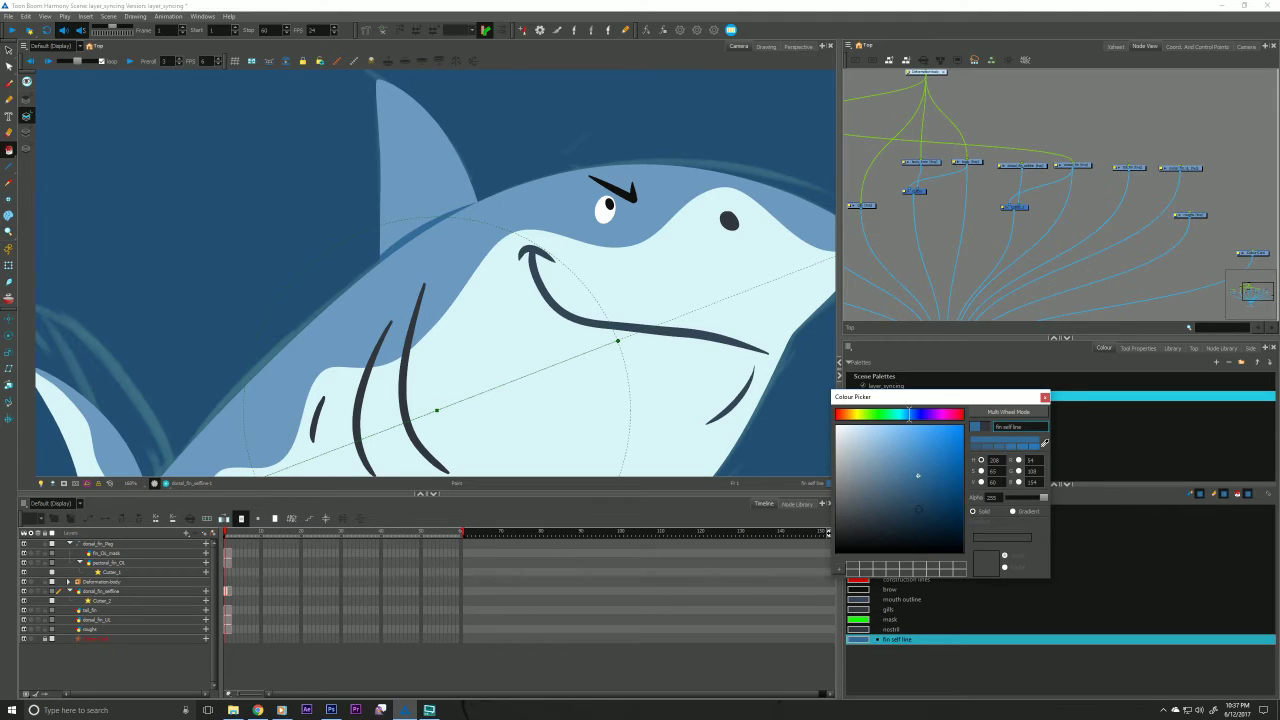
click(29, 638)
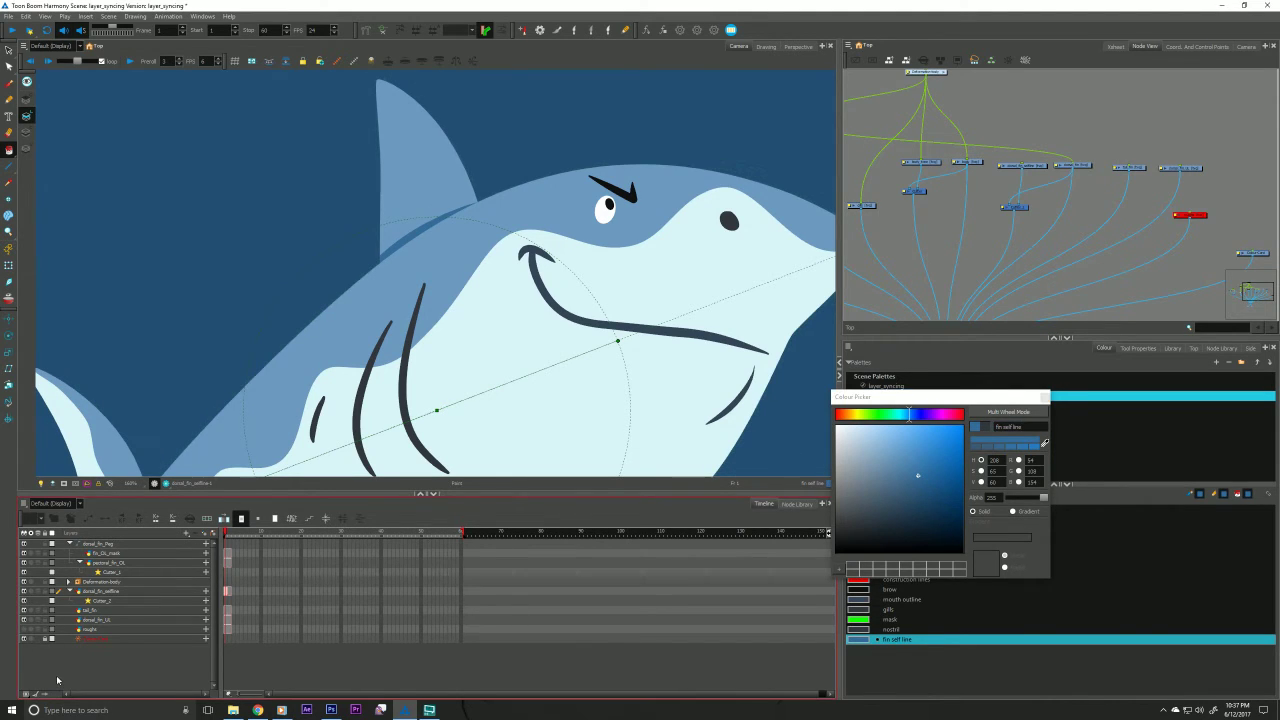
Reshape the dorsal fin selfline's upper edge and lower-left end with the Contour Editor, then deselect it and close the colour picker.
click(9, 49)
click(360, 272)
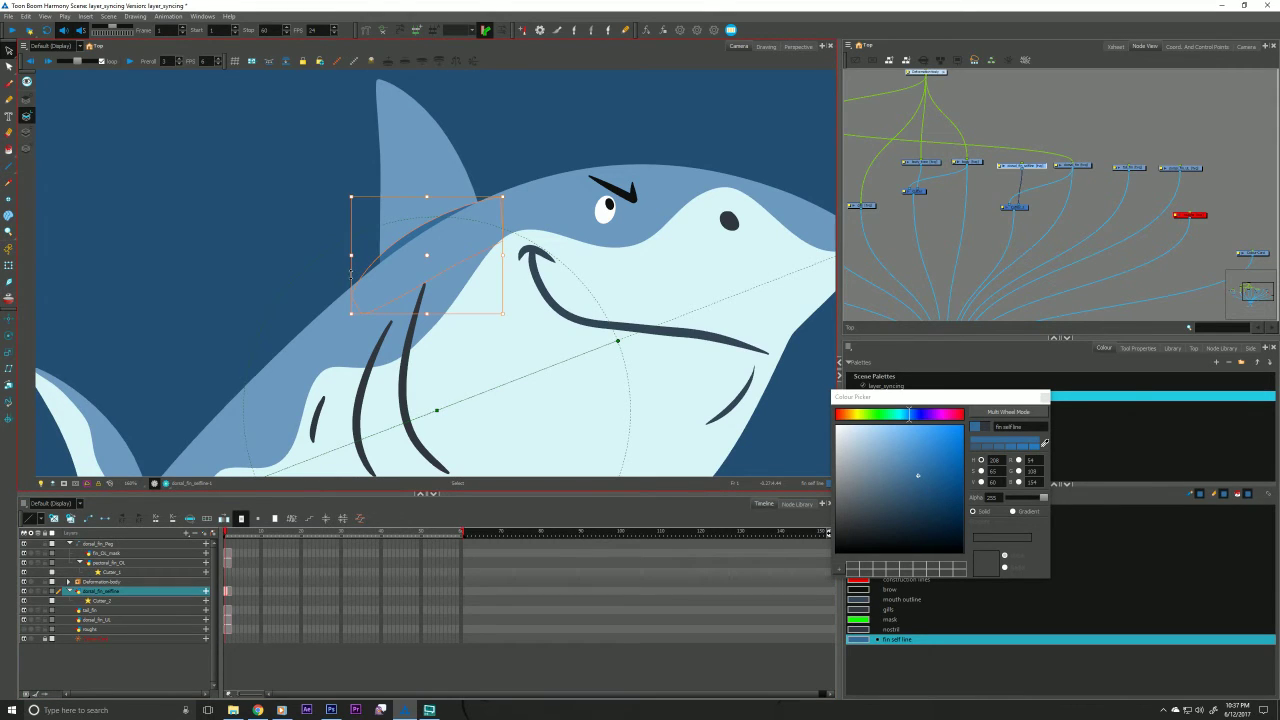
drag(351, 272, 353, 283)
key(alt+q)
drag(400, 241, 391, 220)
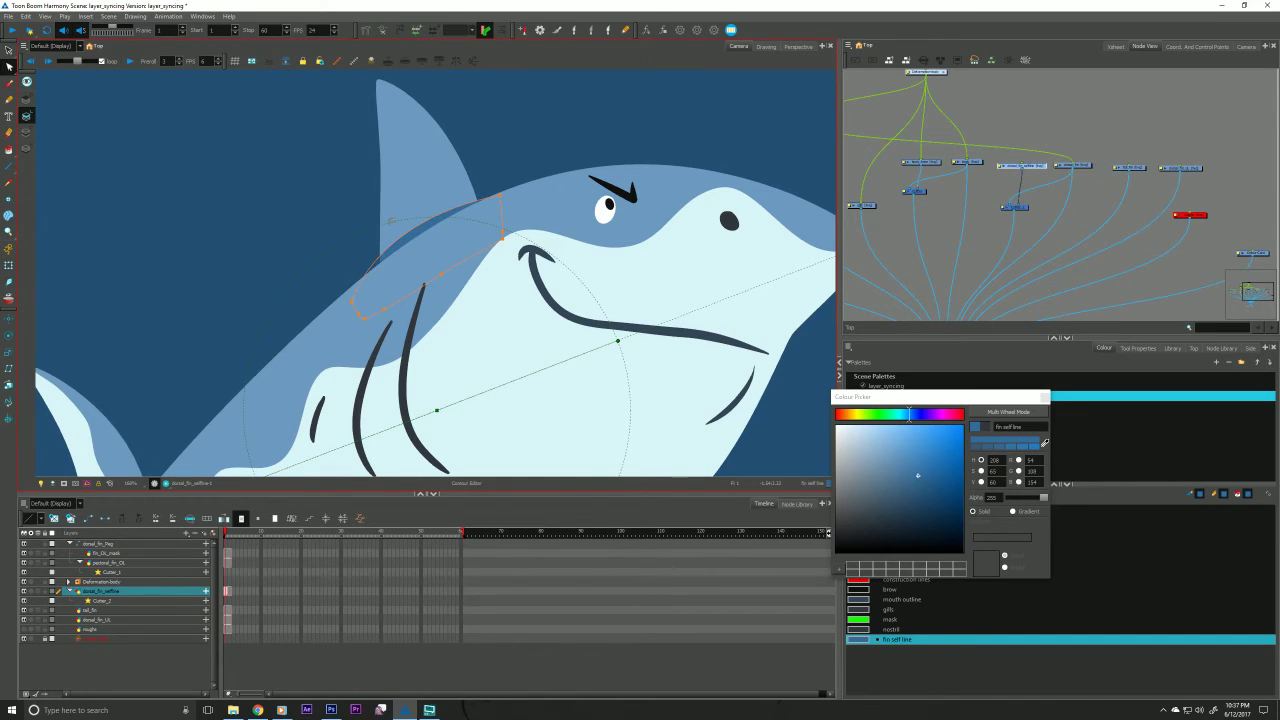
drag(352, 304, 354, 308)
click(283, 198)
drag(190, 287, 192, 297)
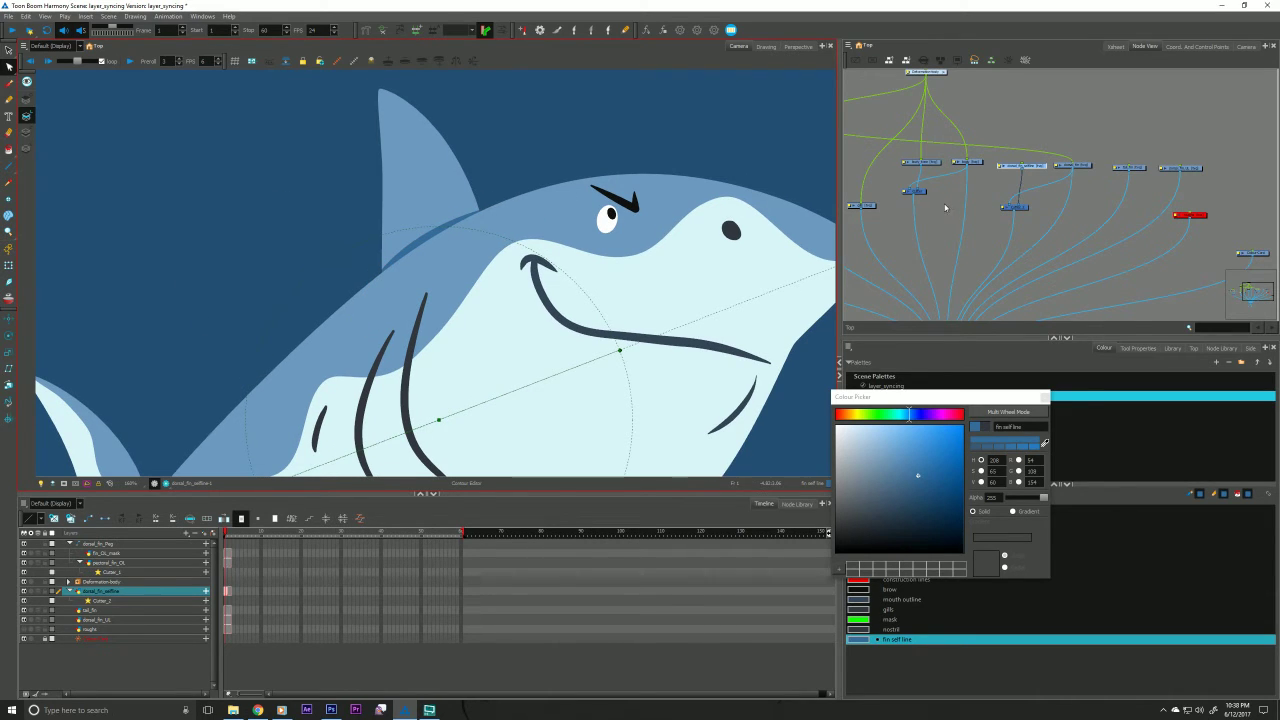
drag(947, 208, 946, 214)
click(1006, 122)
click(1044, 400)
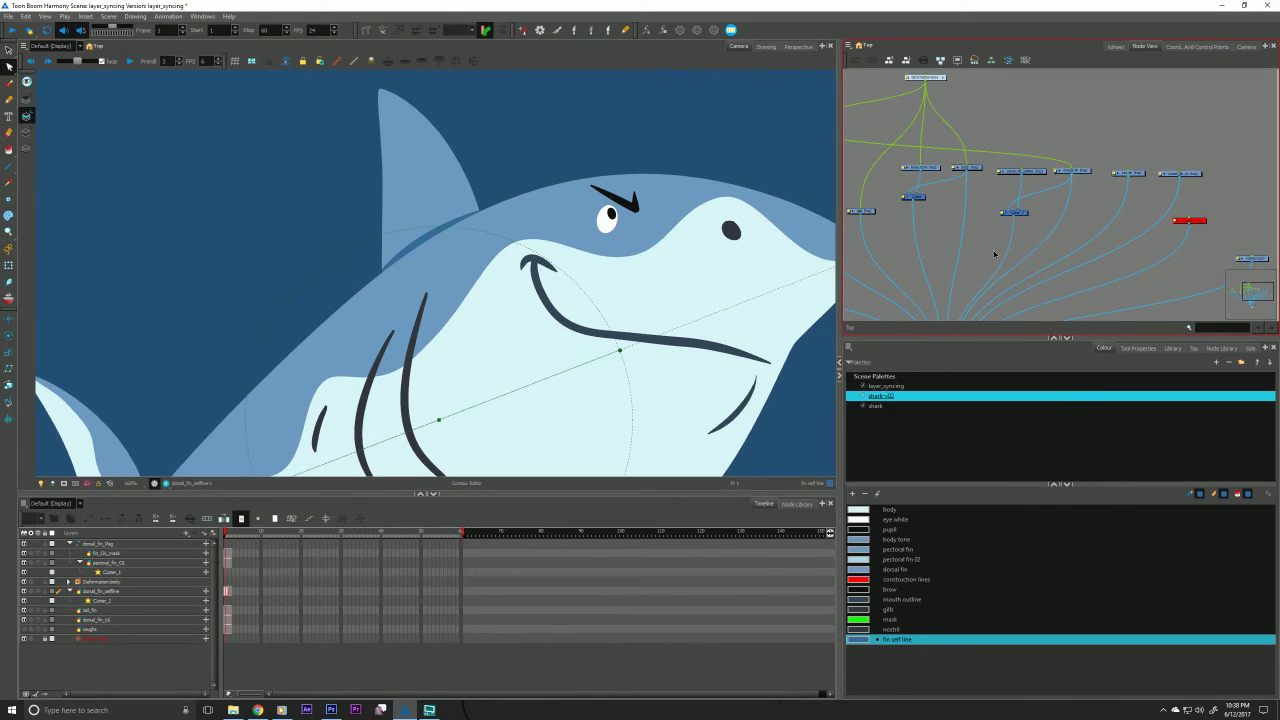
Try transforming the dorsal fin by its tip to test the selfline, then undo the change and deselect it.
scroll(280, 380, up, 2)
click(9, 265)
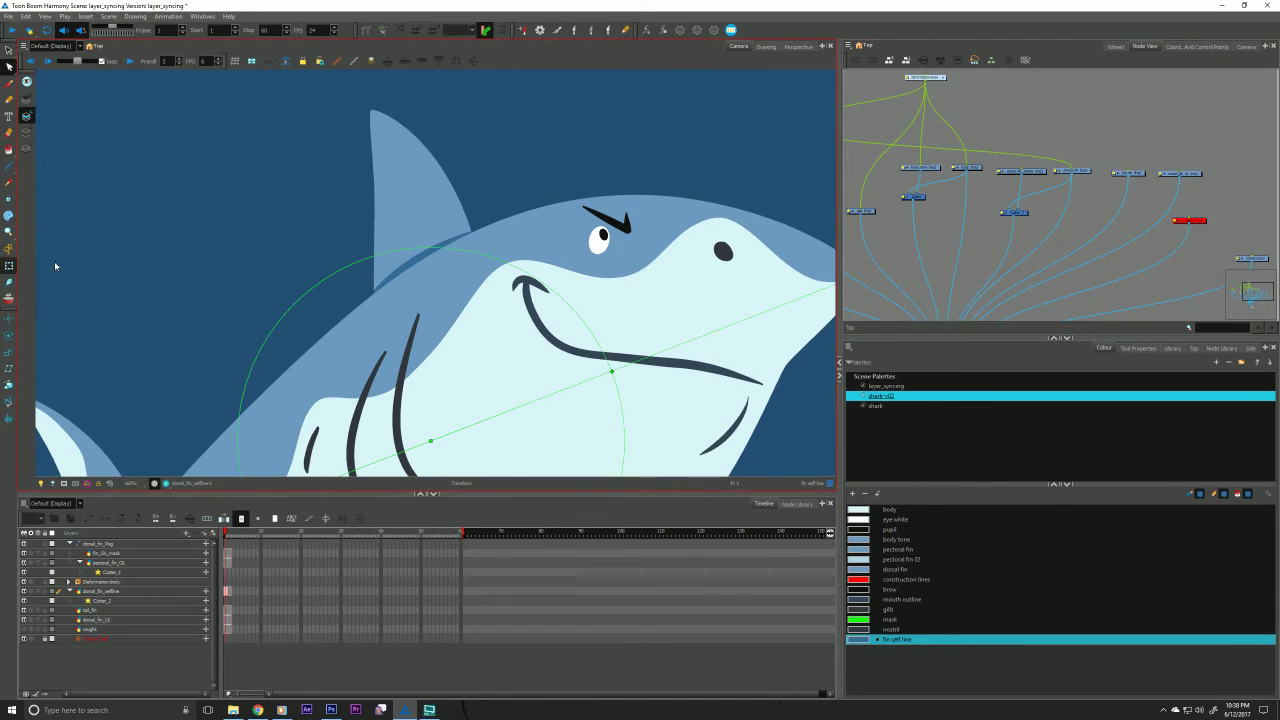
click(392, 195)
drag(384, 107, 333, 100)
key(ctrl+z)
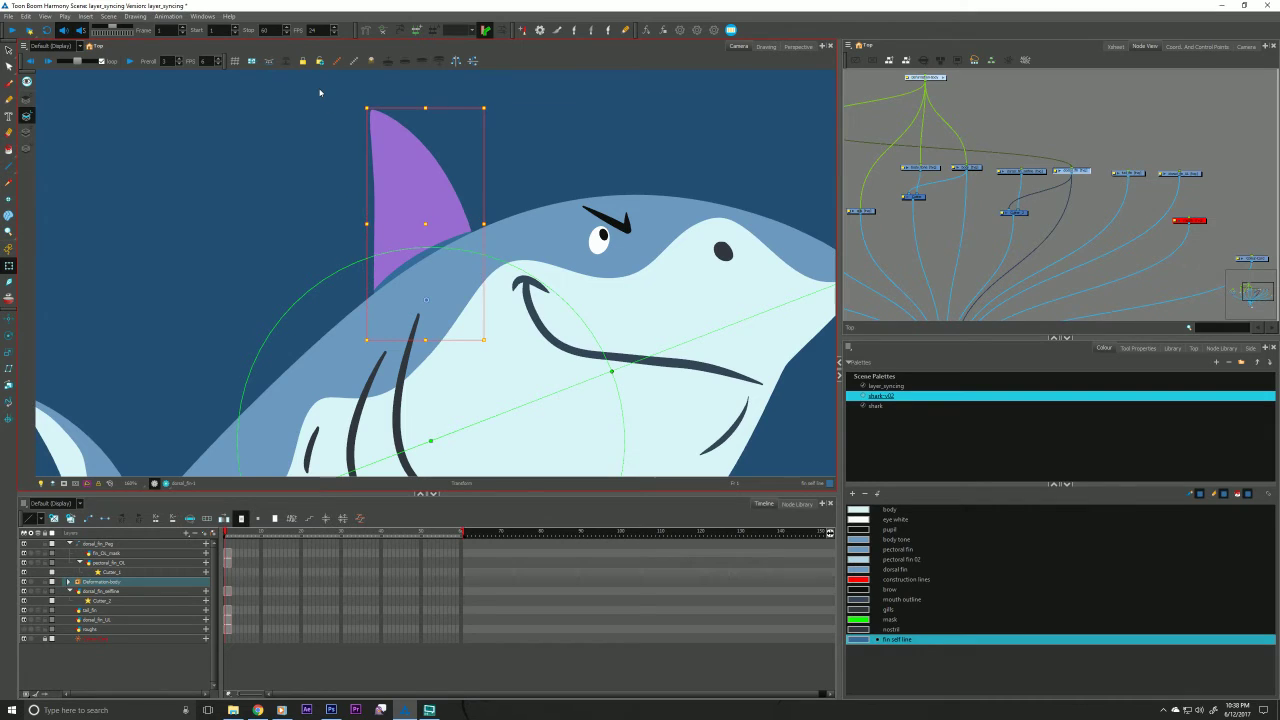
click(954, 228)
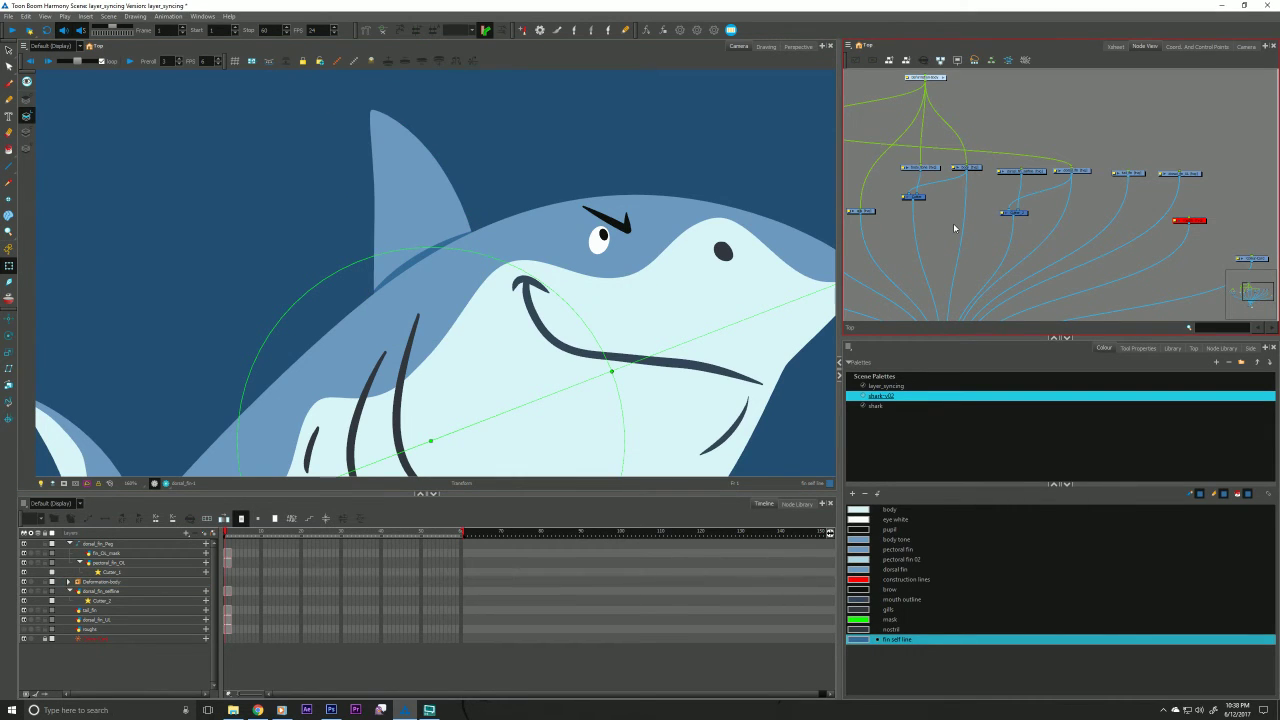
Add a parent peg above the dorsal fin drawing and connect the dorsal fin selfline to the same peg.
drag(957, 188, 990, 253)
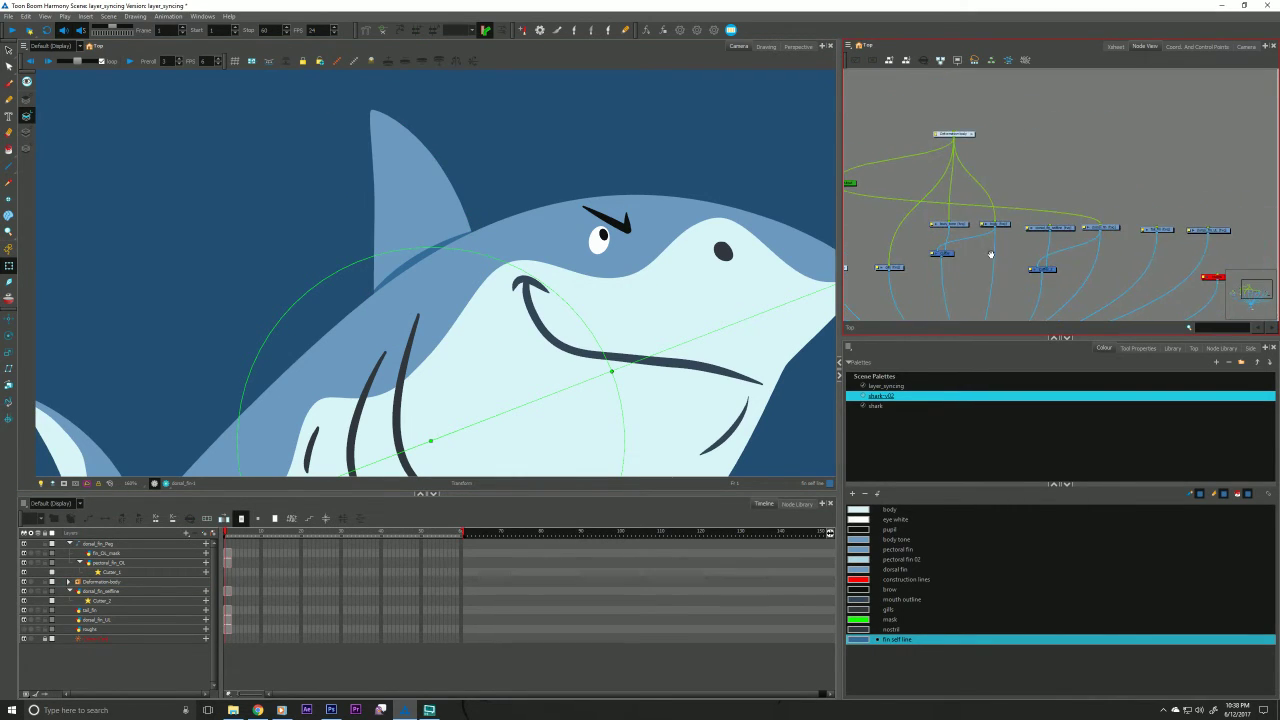
click(1101, 228)
key(ctrl+p)
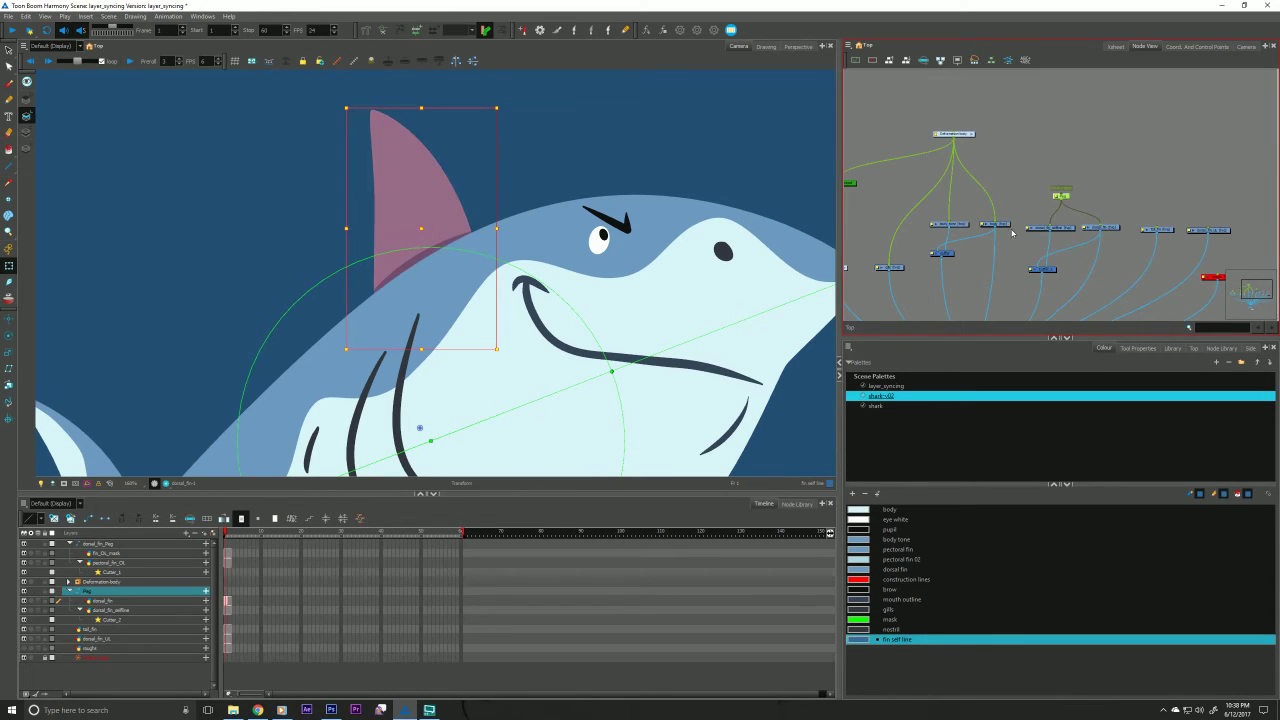
Try to rename the new peg to dorsal_fin_Peg in its layer properties.
double_click(1061, 196)
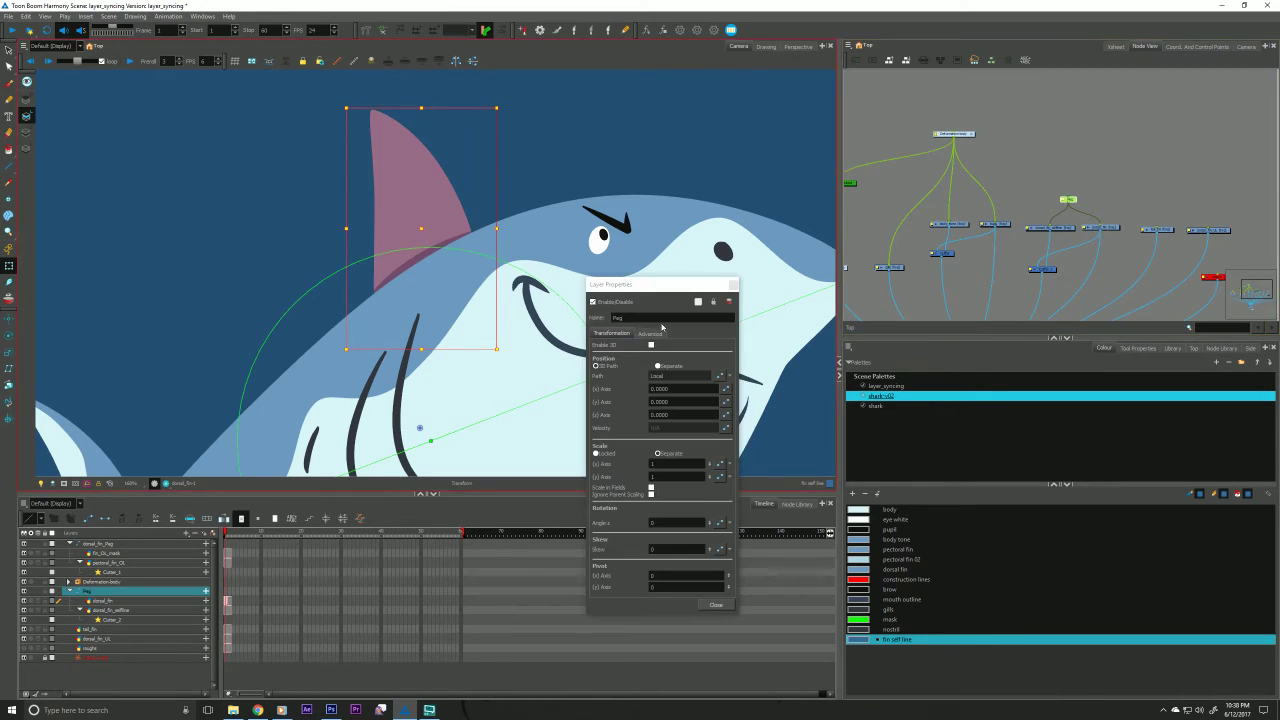
text(dor)
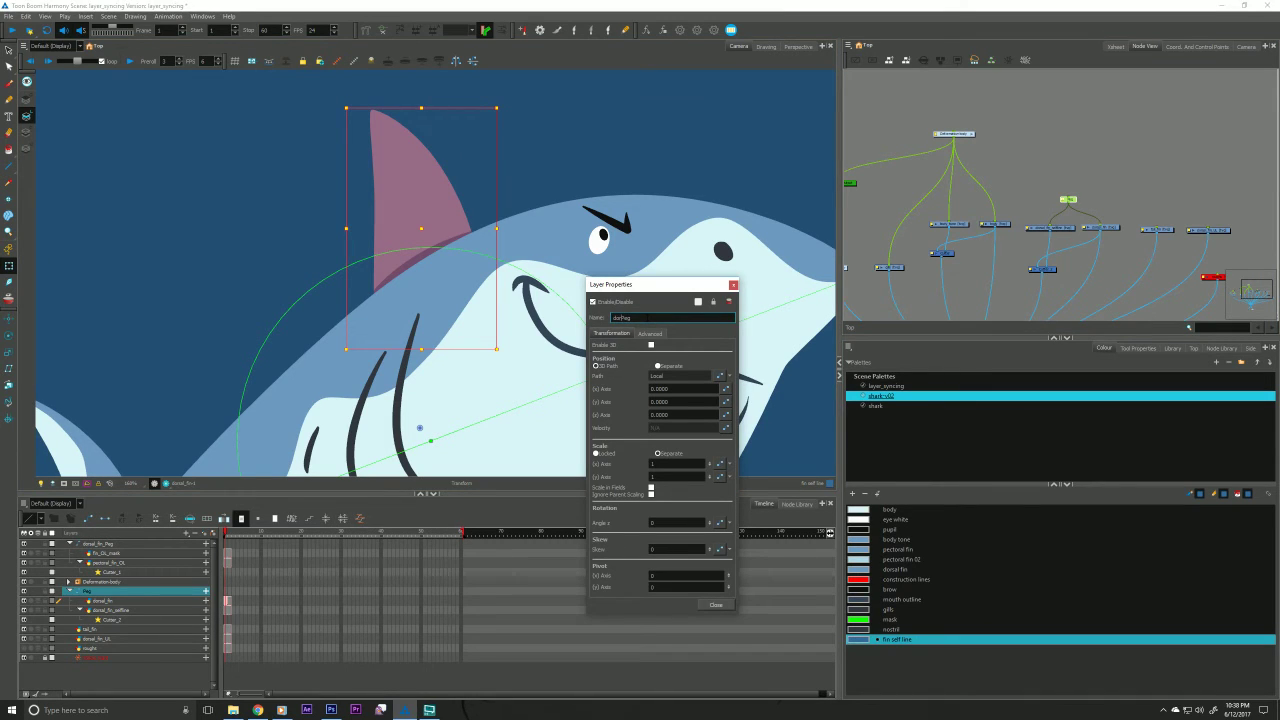
text(sal_fin_)
click(716, 605)
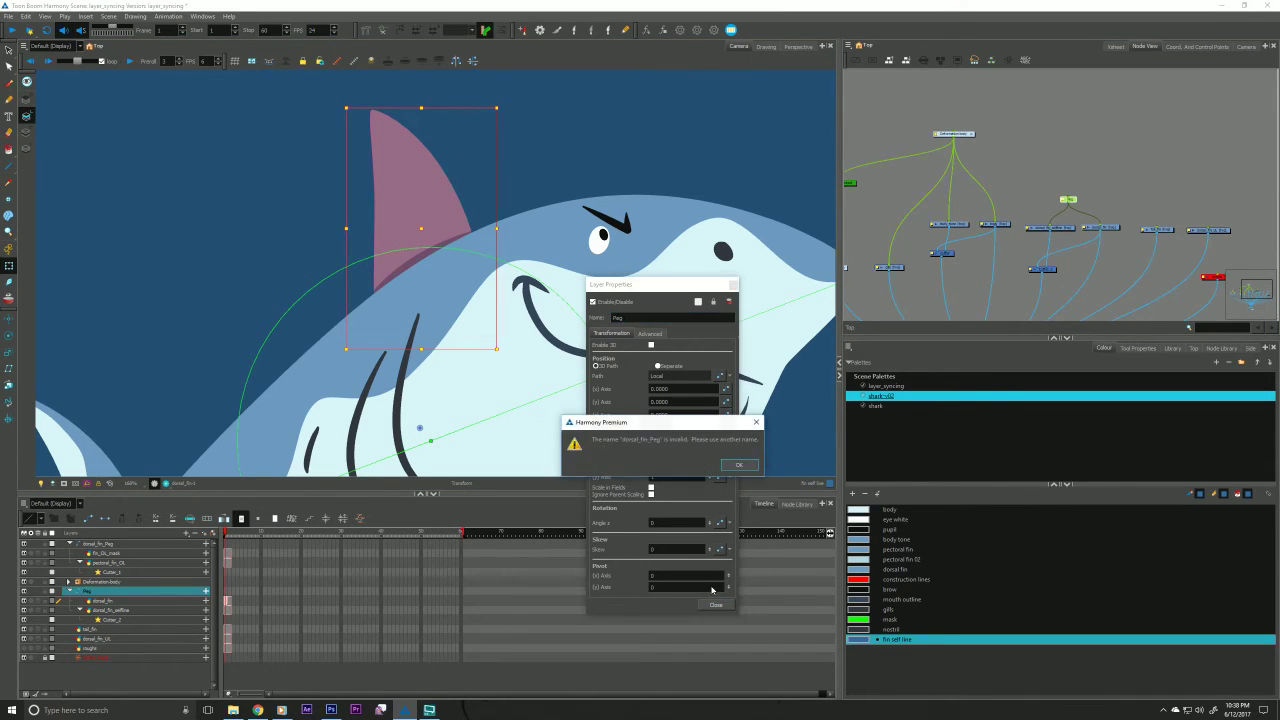
click(740, 468)
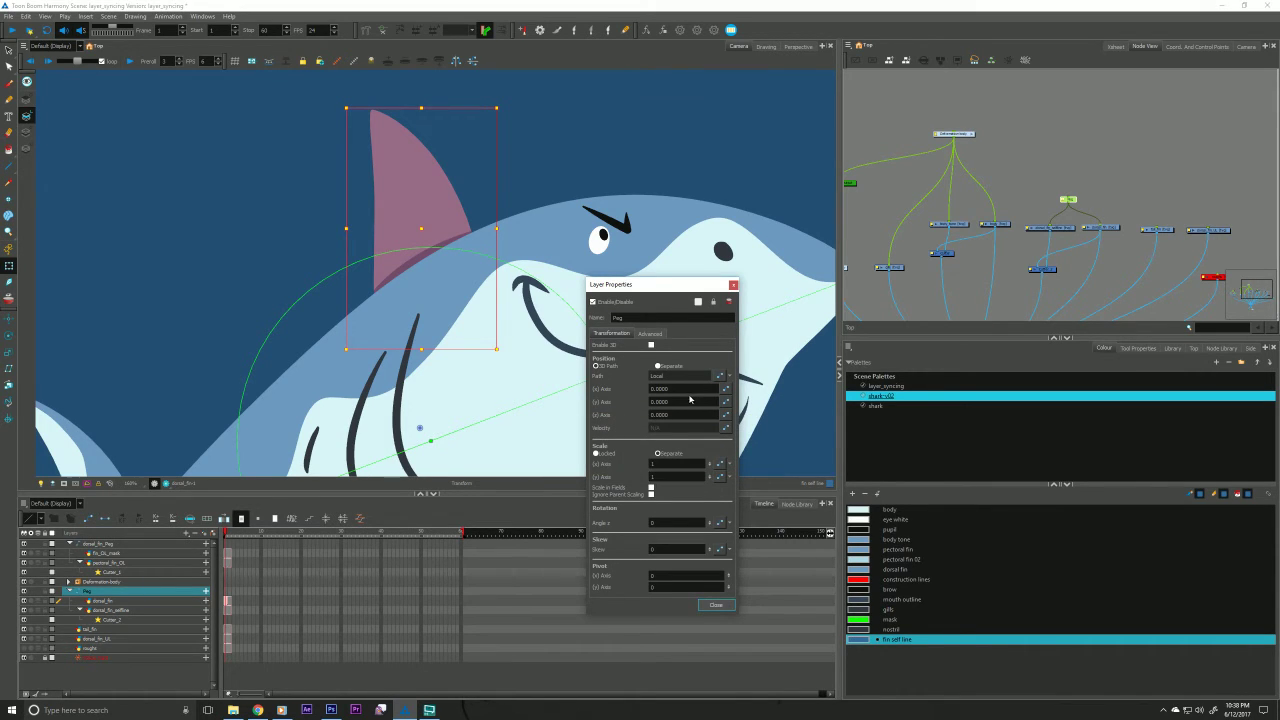
Try again to name the new peg above the dorsal fin drawings dorsal_fin_Peg.
click(640, 317)
key(Home)
text(dorsal_fin_)
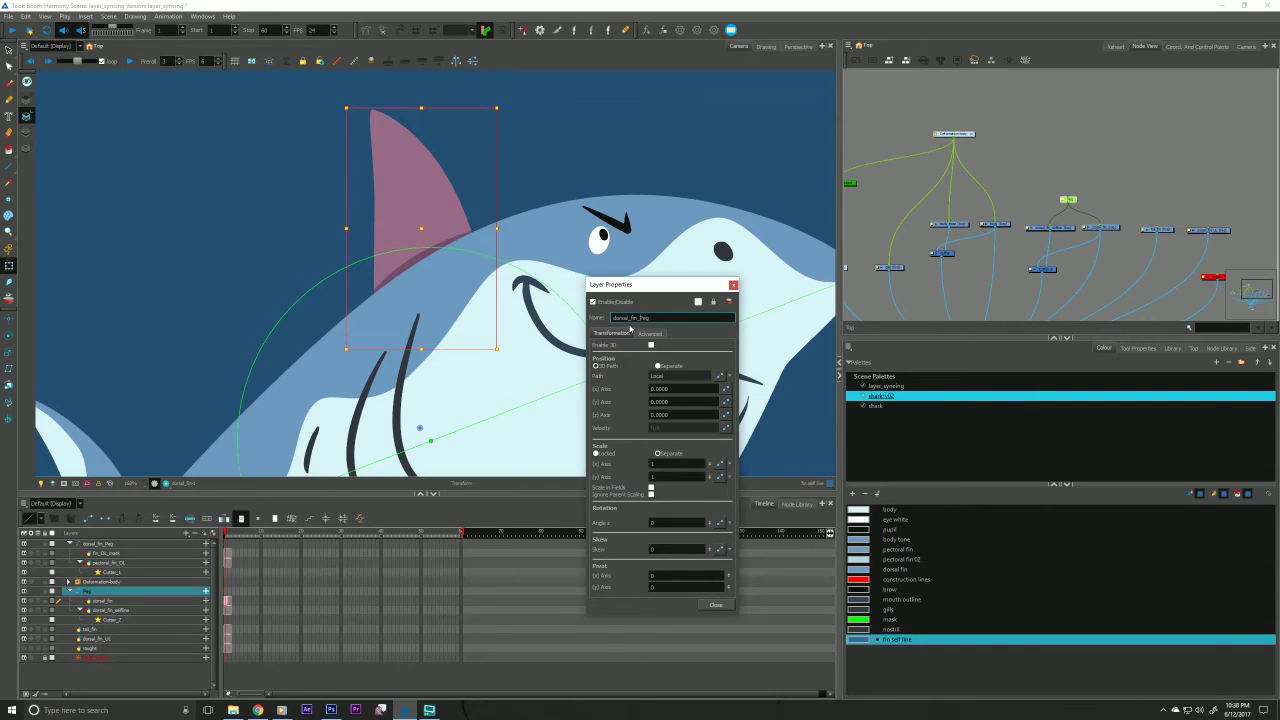
click(716, 605)
click(716, 367)
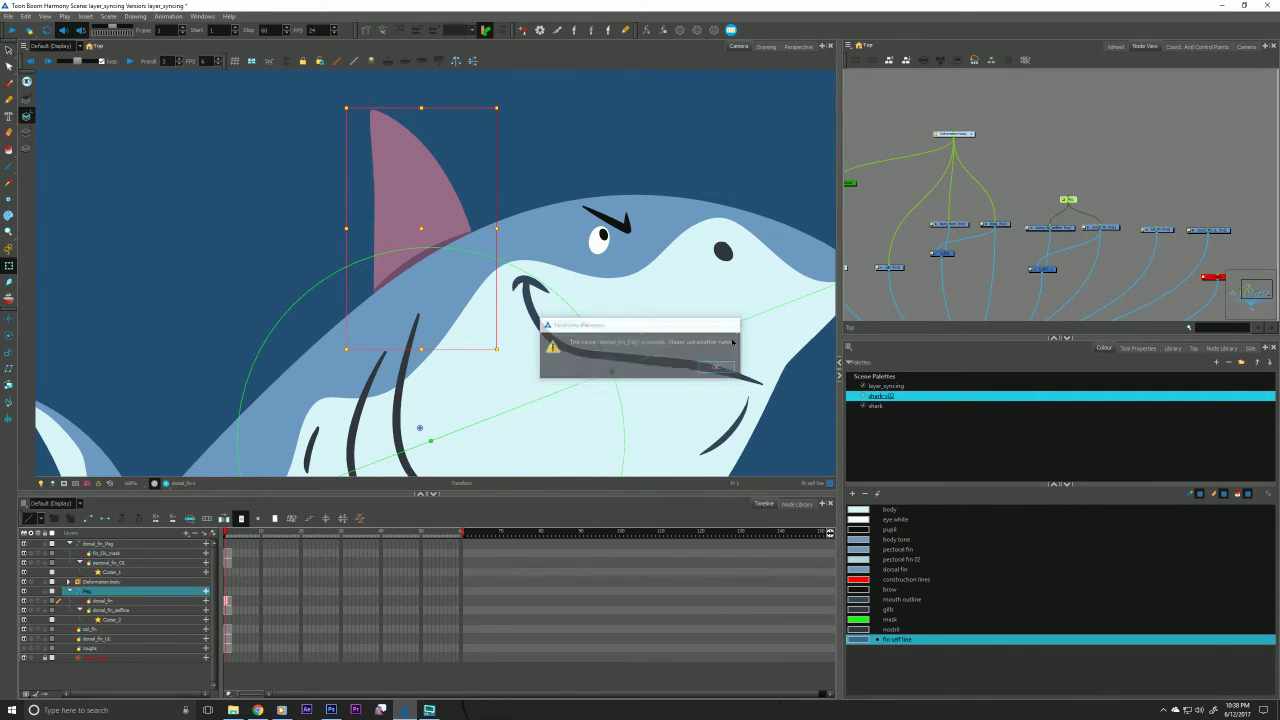
Rename the misnamed peg above the pectoral fin nodes to pectoral_fin_Peg in its layer properties.
double_click(898, 177)
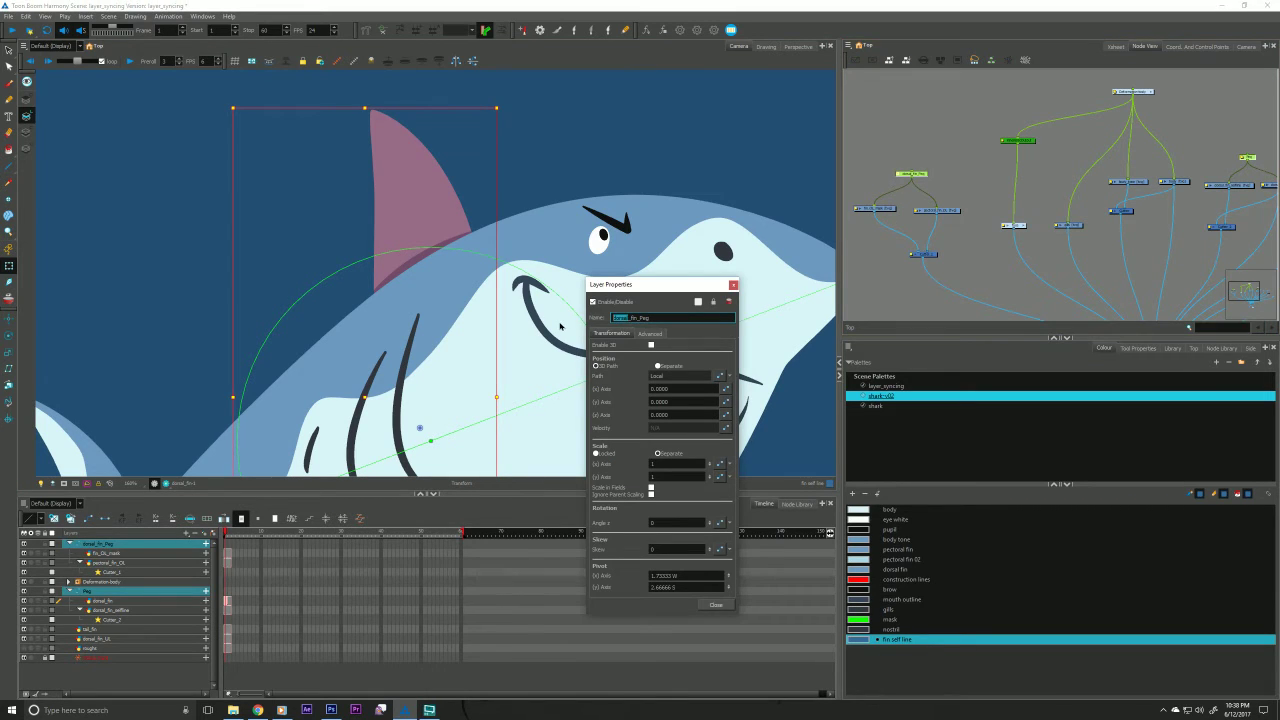
text(pectoral)
click(716, 605)
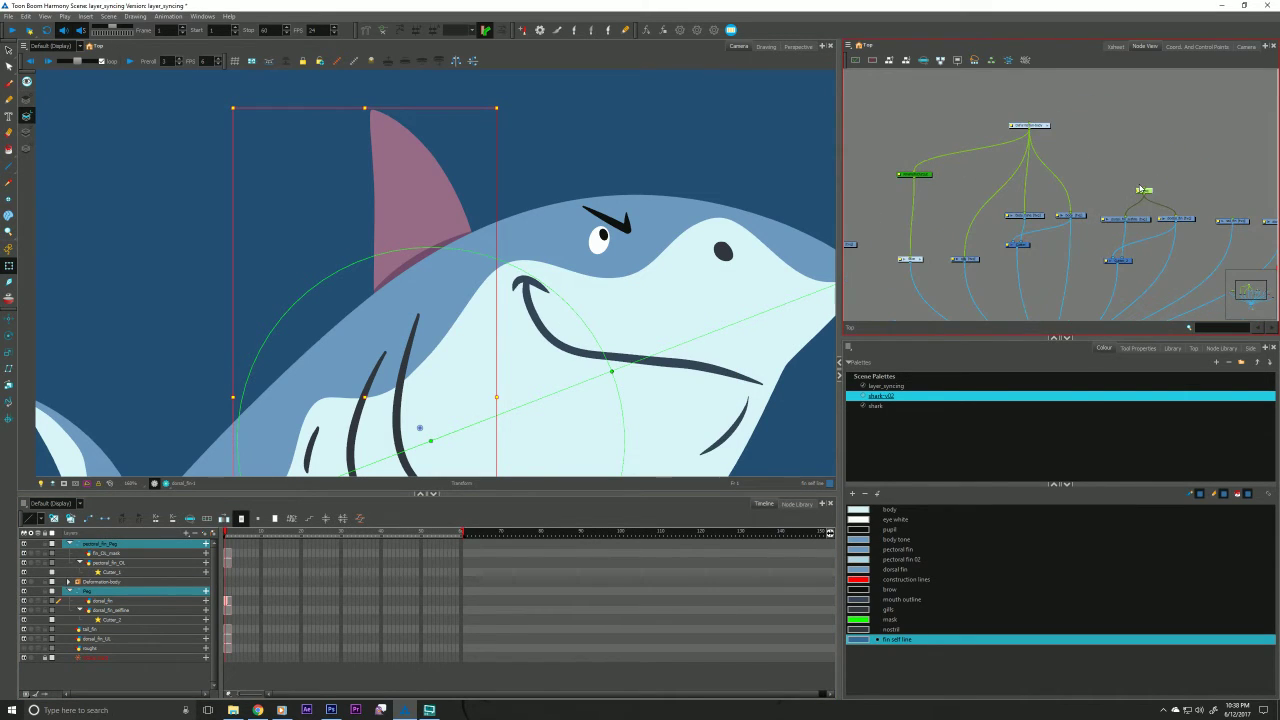
Rename the peg above the dorsal fin drawing and its selfline to dorsal_fin_Peg.
double_click(1142, 190)
double_click(620, 318)
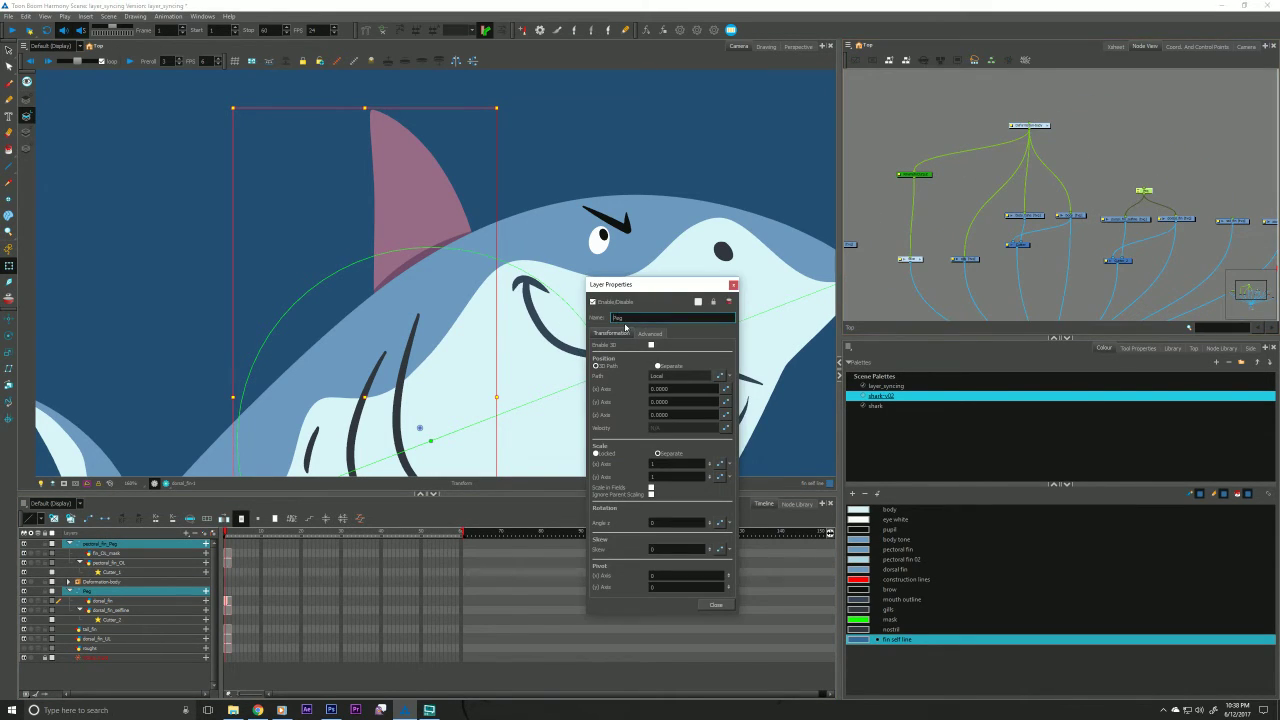
text(dorsal_fin_)
key(Return)
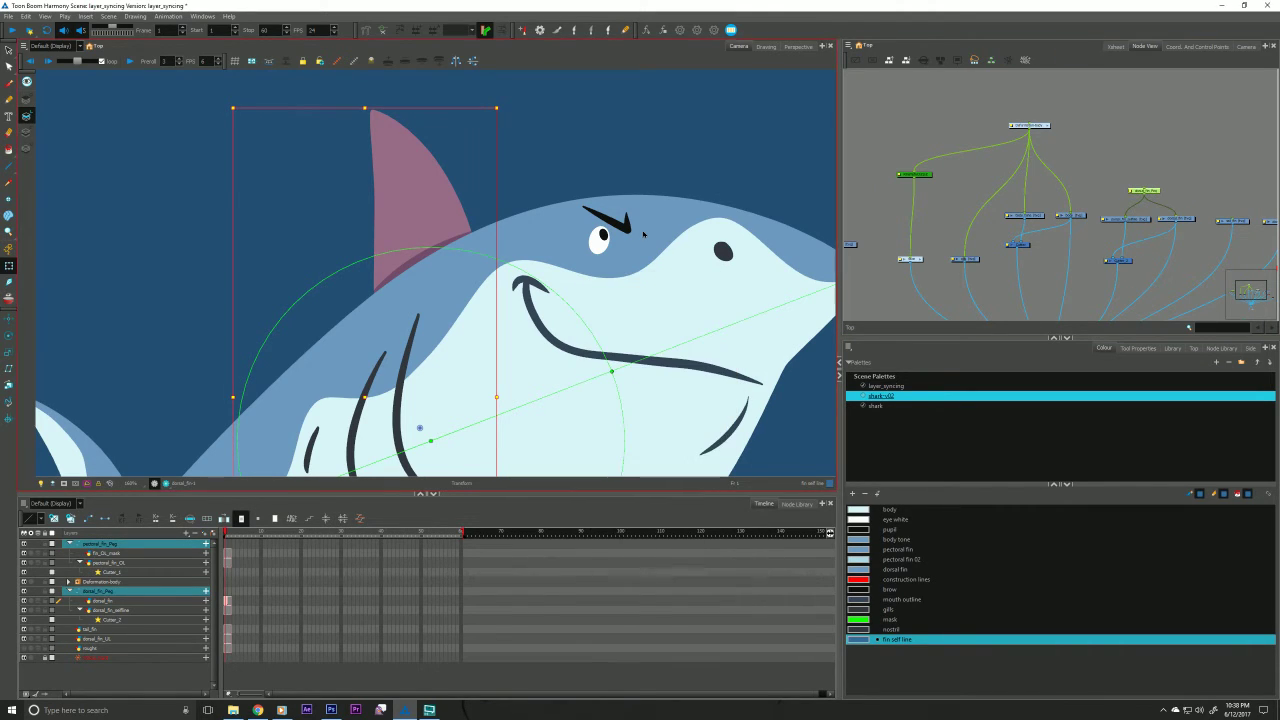
Move the dorsal fin peg's pivot to the fin's base with the Rotate tool and connect the peg beneath the body deformation.
key(alt+3)
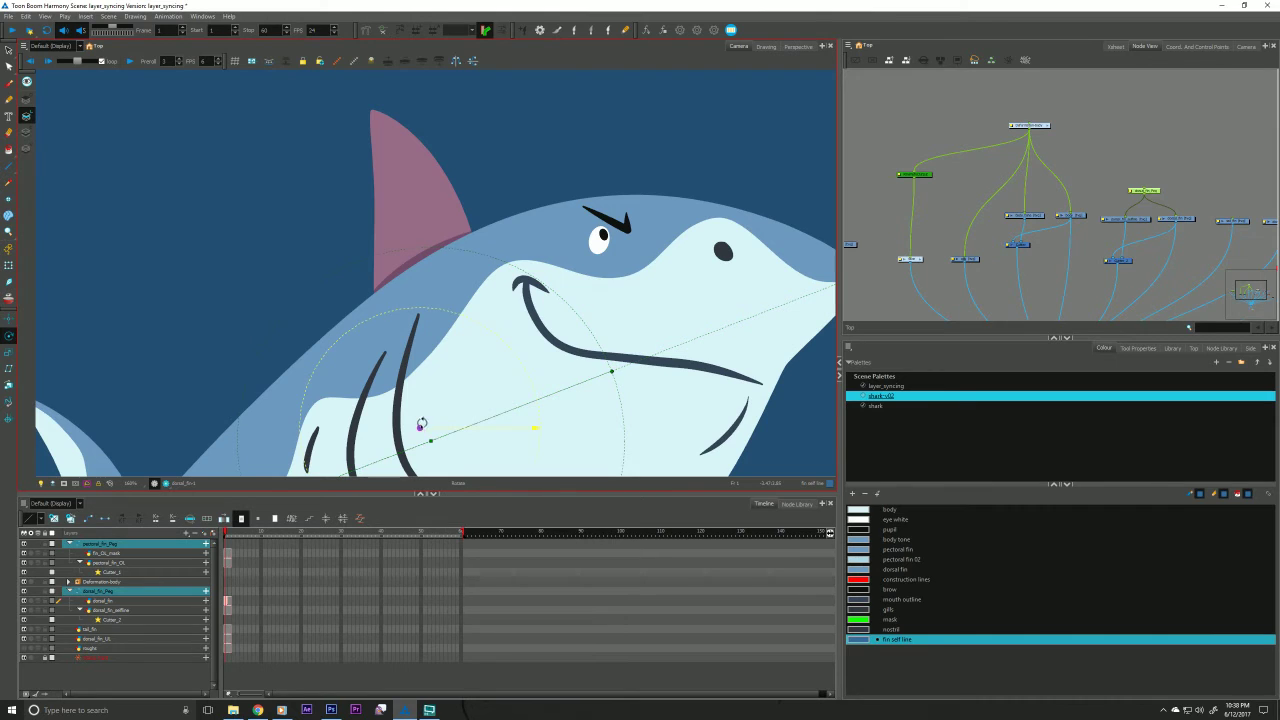
drag(420, 418, 418, 261)
drag(914, 179, 1143, 187)
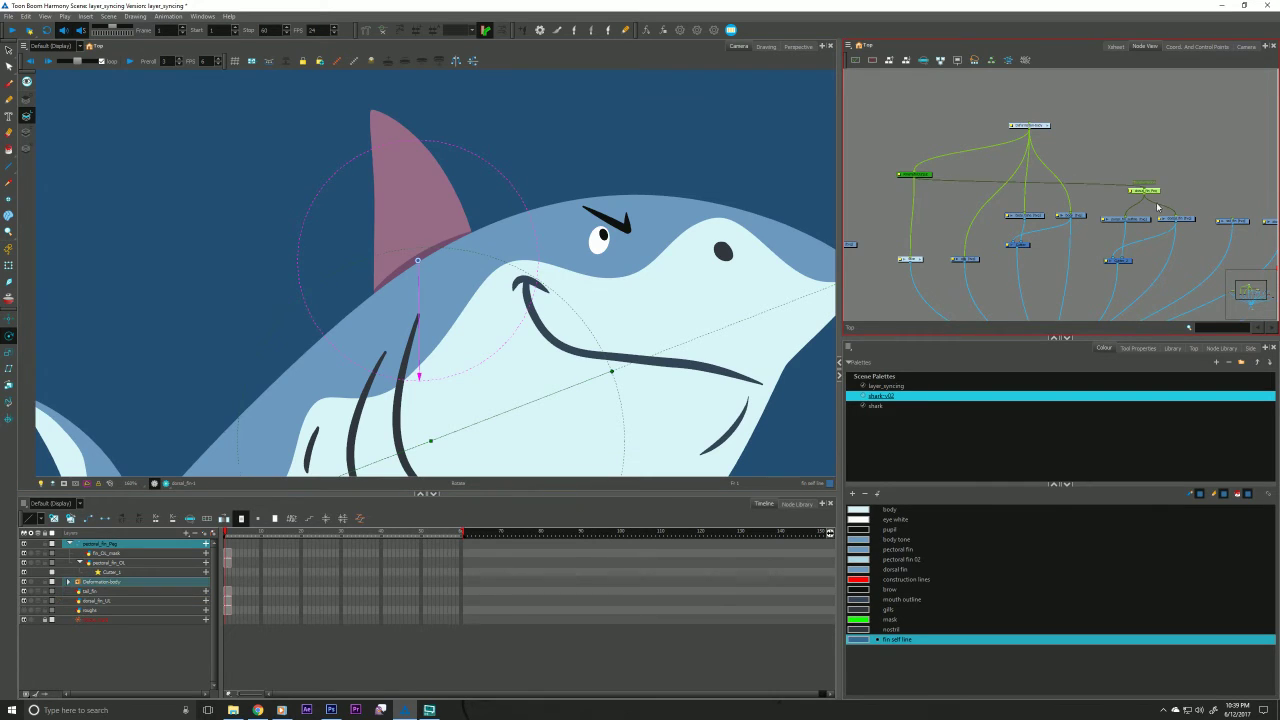
click(1171, 138)
drag(407, 272, 409, 274)
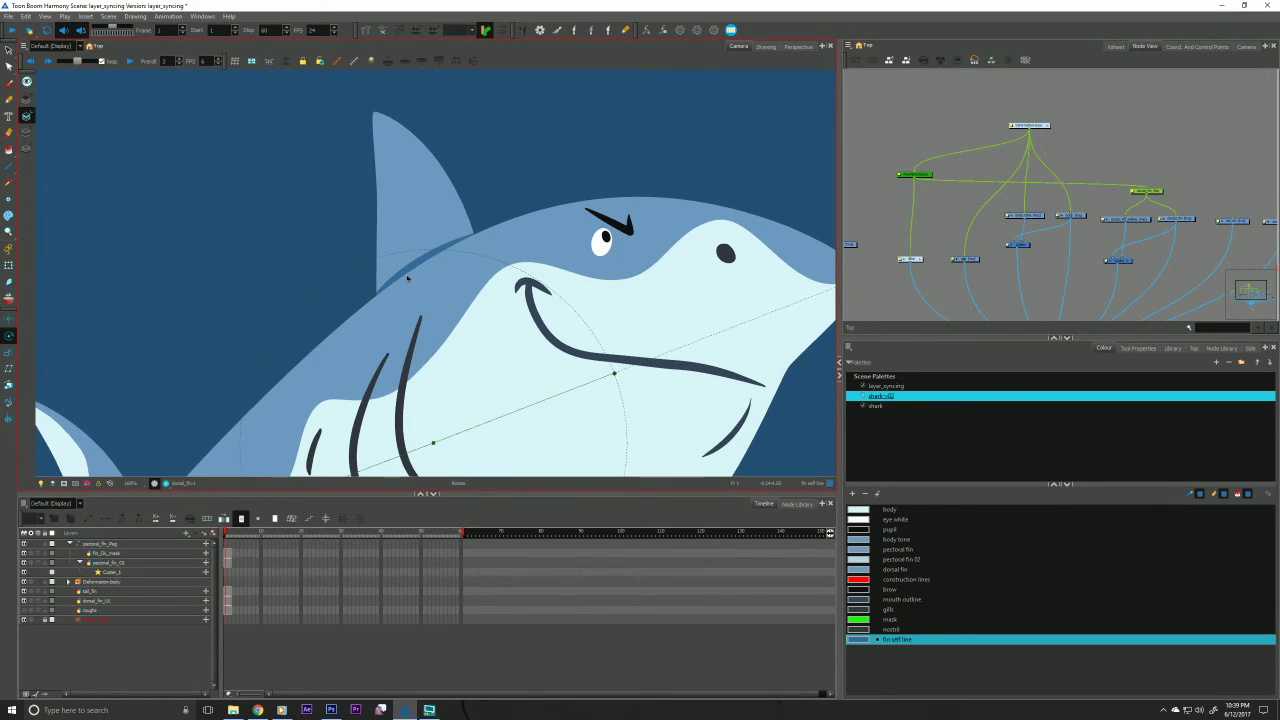
key(alt+z)
scroll(299, 272, down, 5)
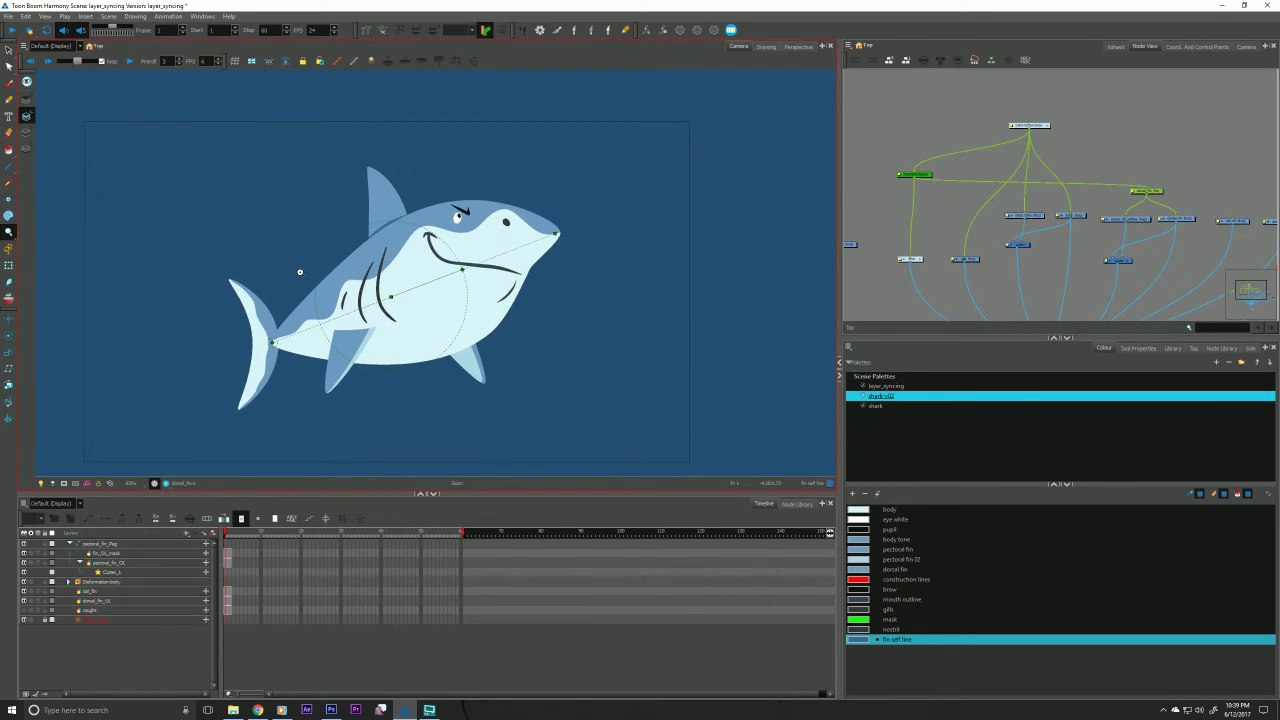
Change the fin self line swatch to a lighter, less saturated blue and close the colour picker.
double_click(861, 641)
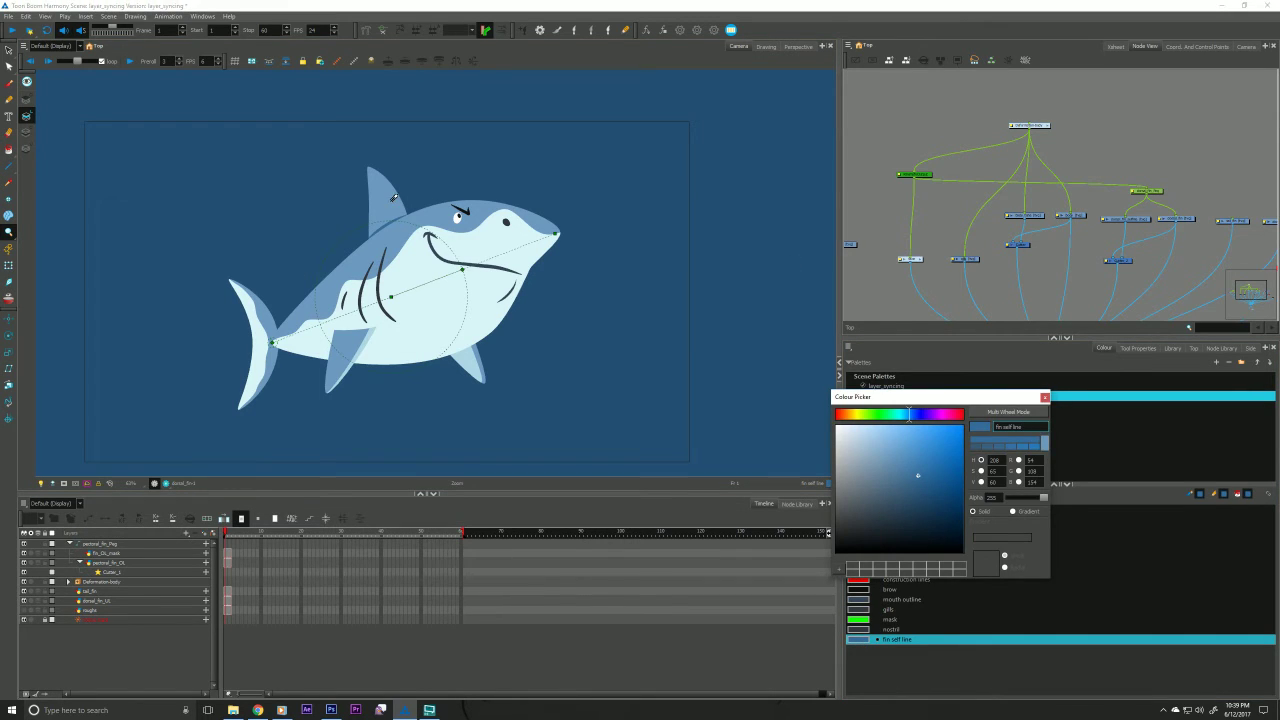
click(896, 461)
click(890, 456)
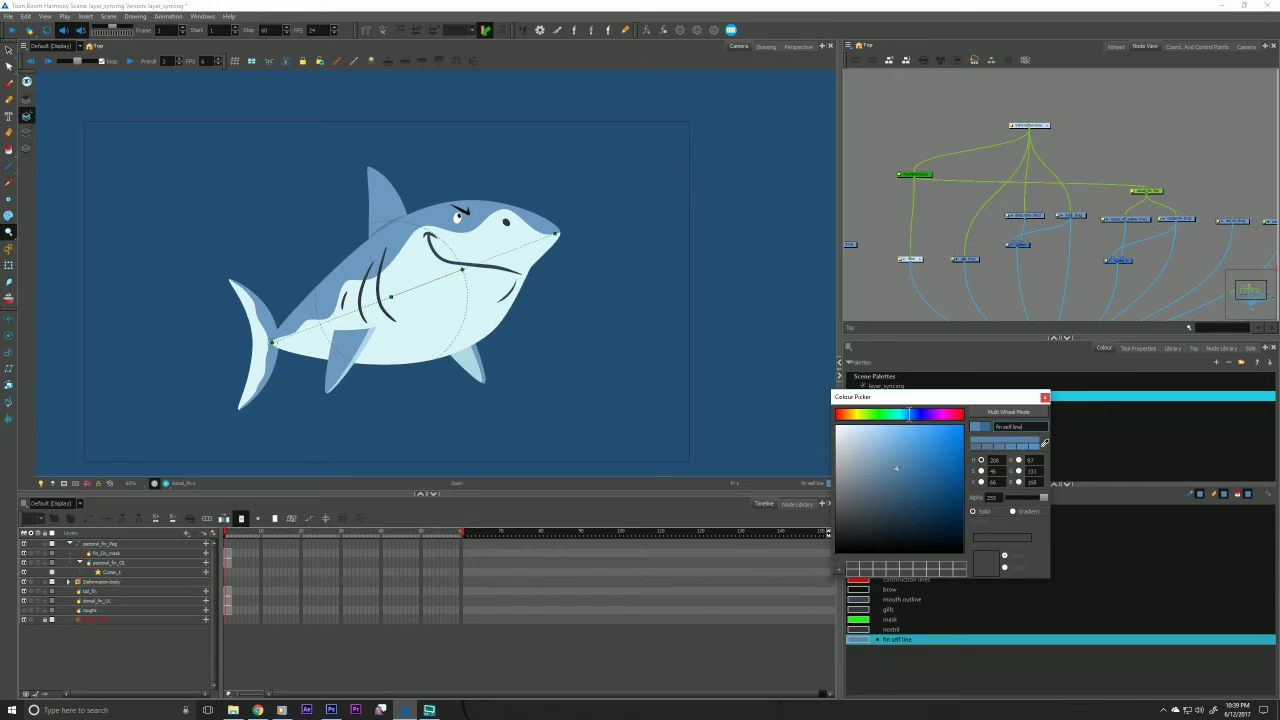
click(1044, 397)
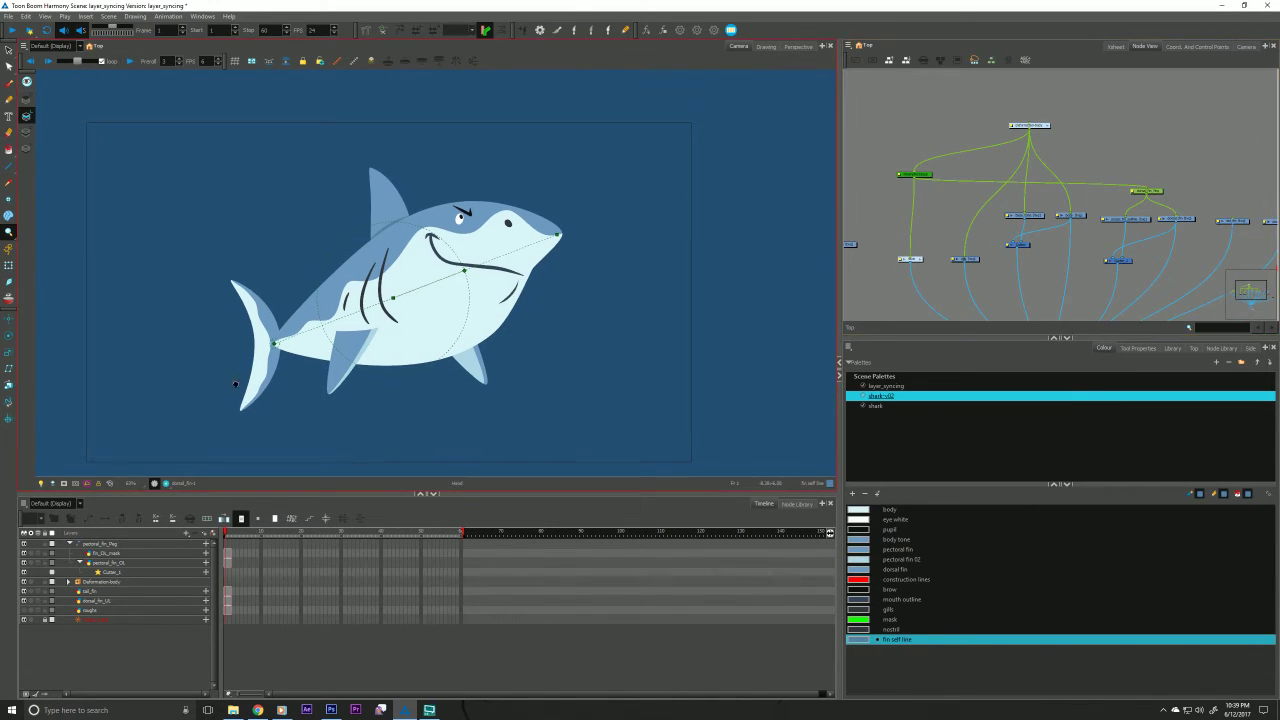
Lighten the gills swatch to a muted grey-blue and close the colour picker.
drag(234, 386, 248, 394)
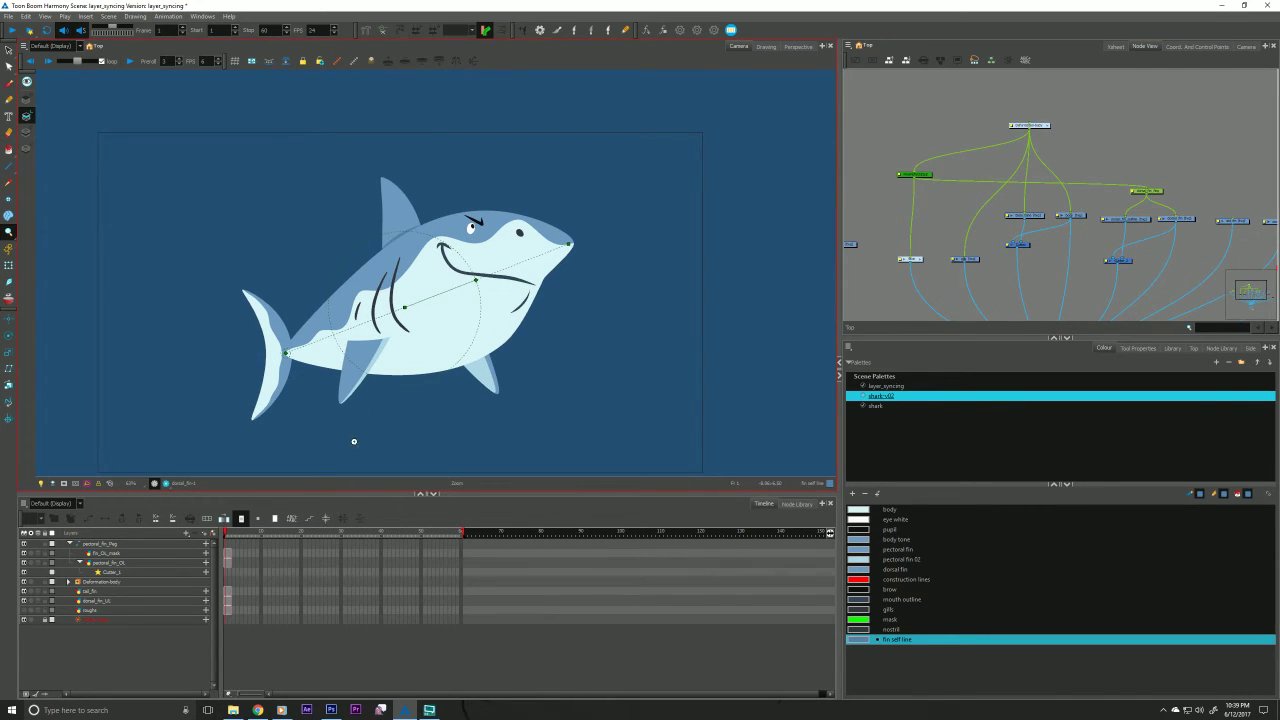
drag(306, 382, 339, 408)
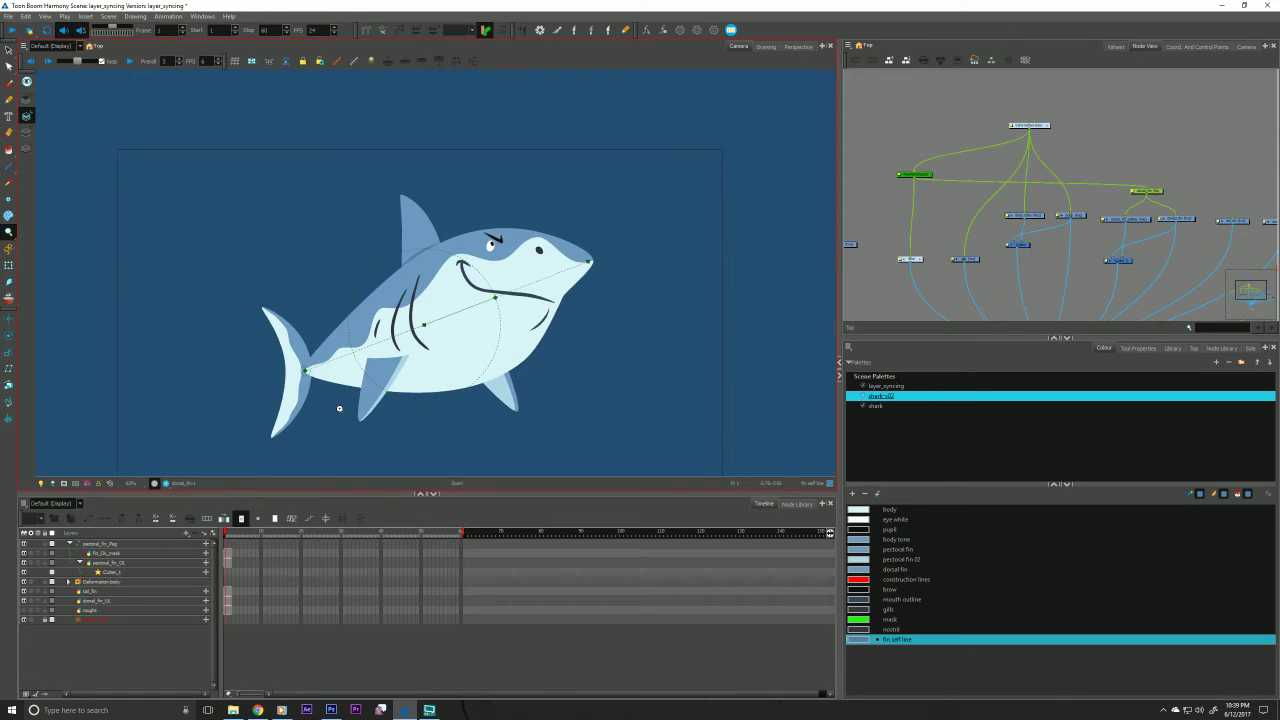
drag(170, 391, 149, 398)
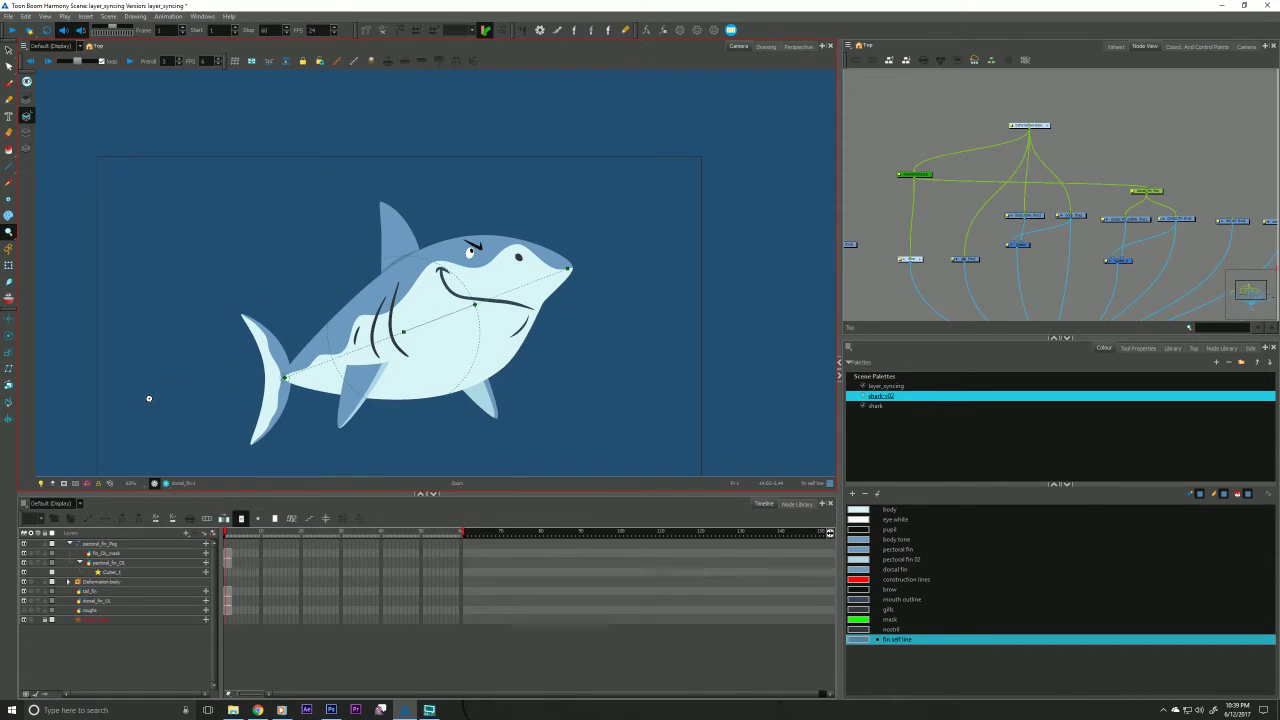
drag(174, 351, 166, 323)
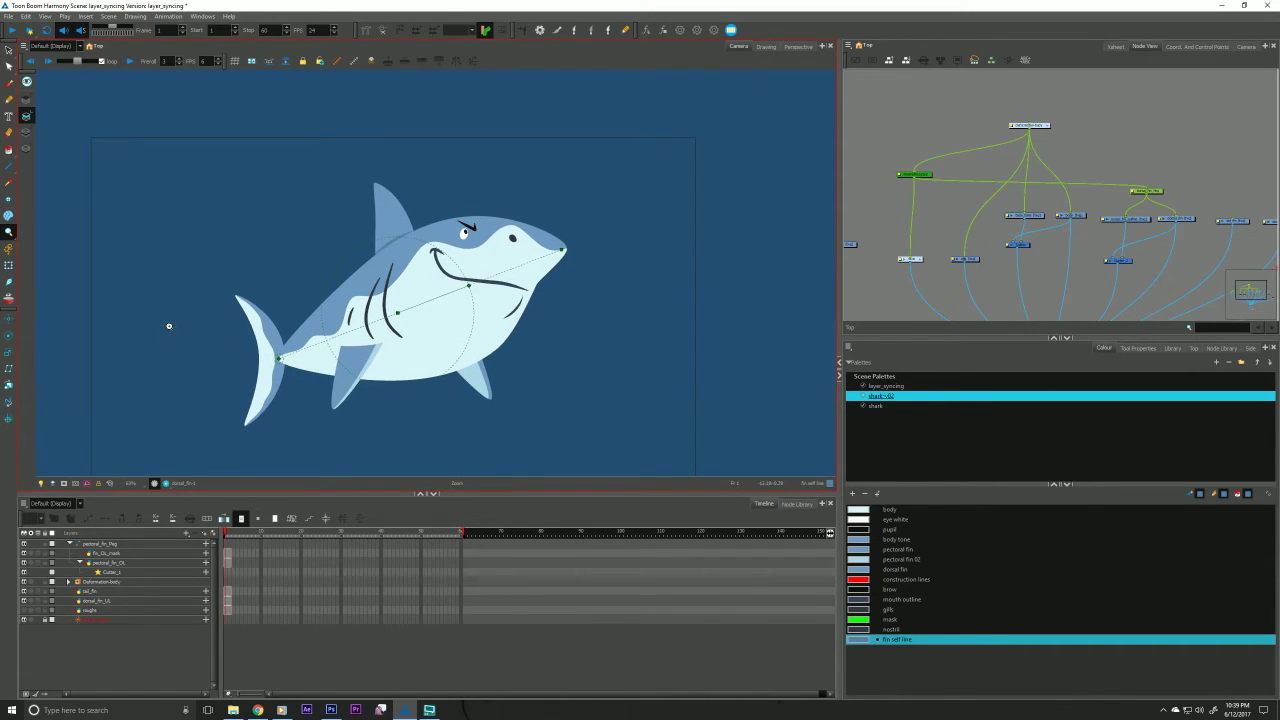
click(866, 638)
double_click(866, 609)
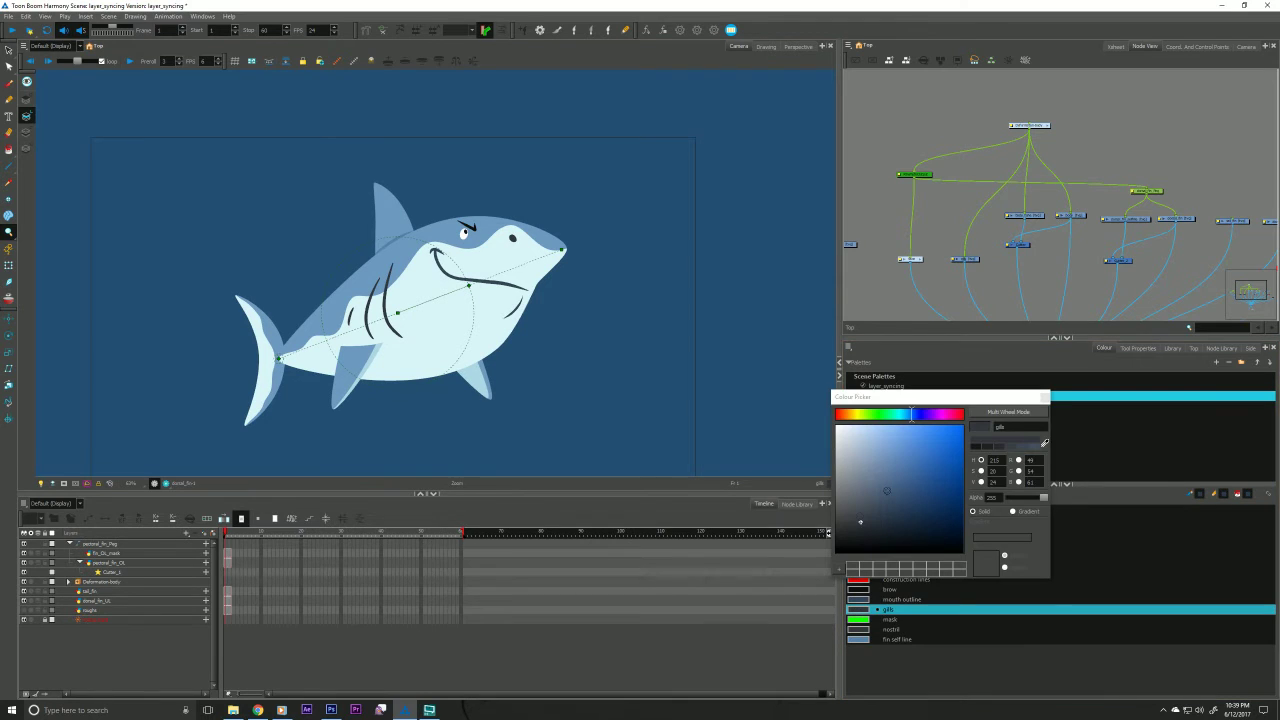
click(860, 517)
mouse_move(865, 507)
mouse_down()
mouse_move(859, 484)
mouse_move(873, 495)
mouse_up()
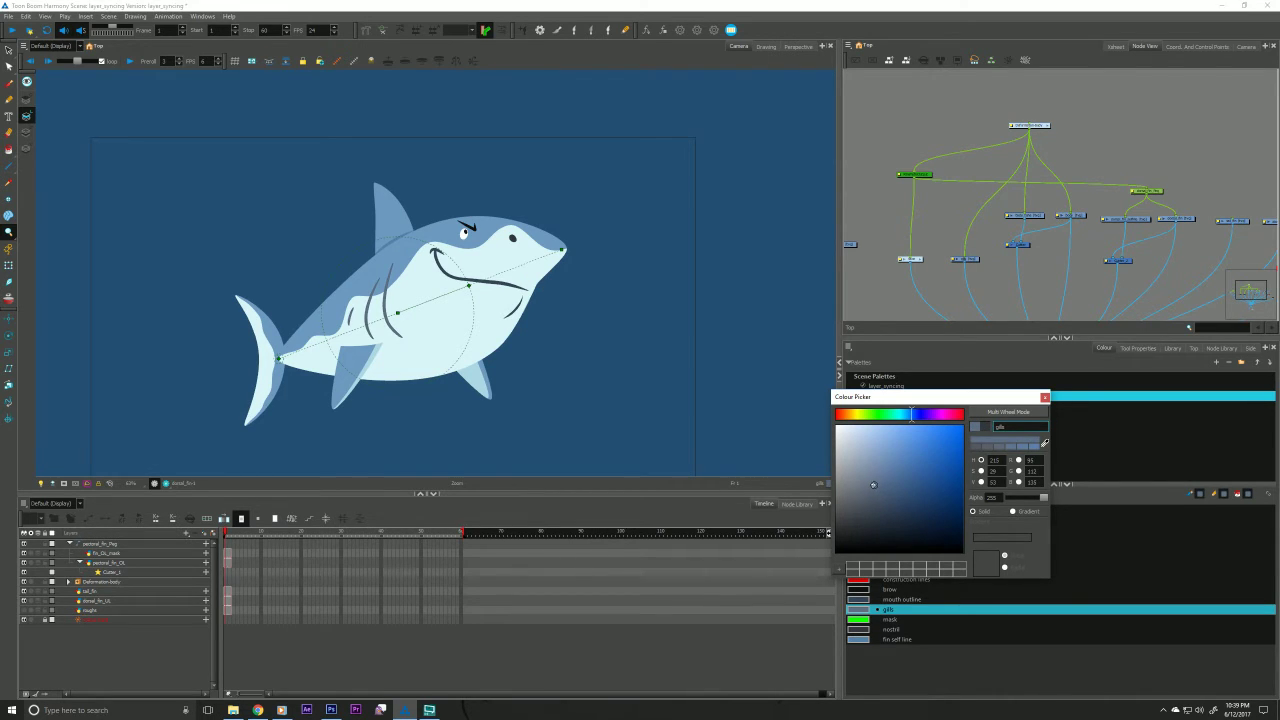
click(1045, 398)
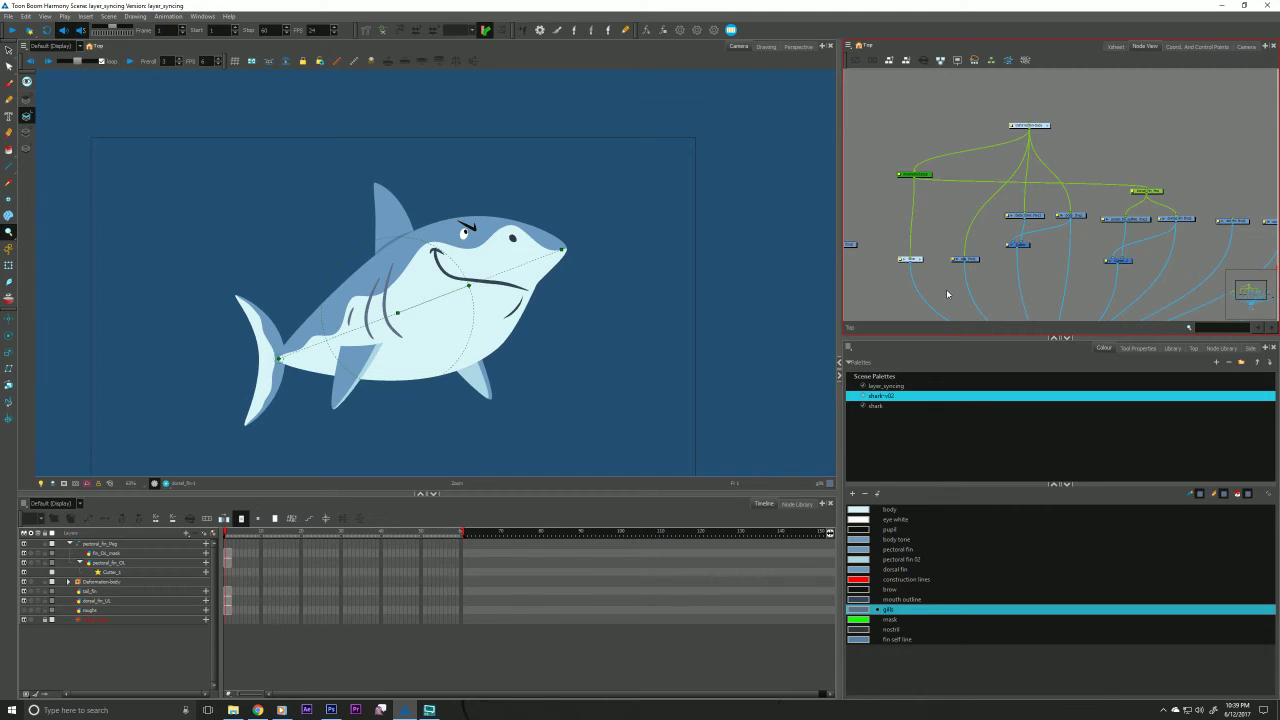
Examine the node network's branches and their connections, from the pectoral fin group across the body and dorsal fin to the remaining fins.
drag(887, 290, 1004, 248)
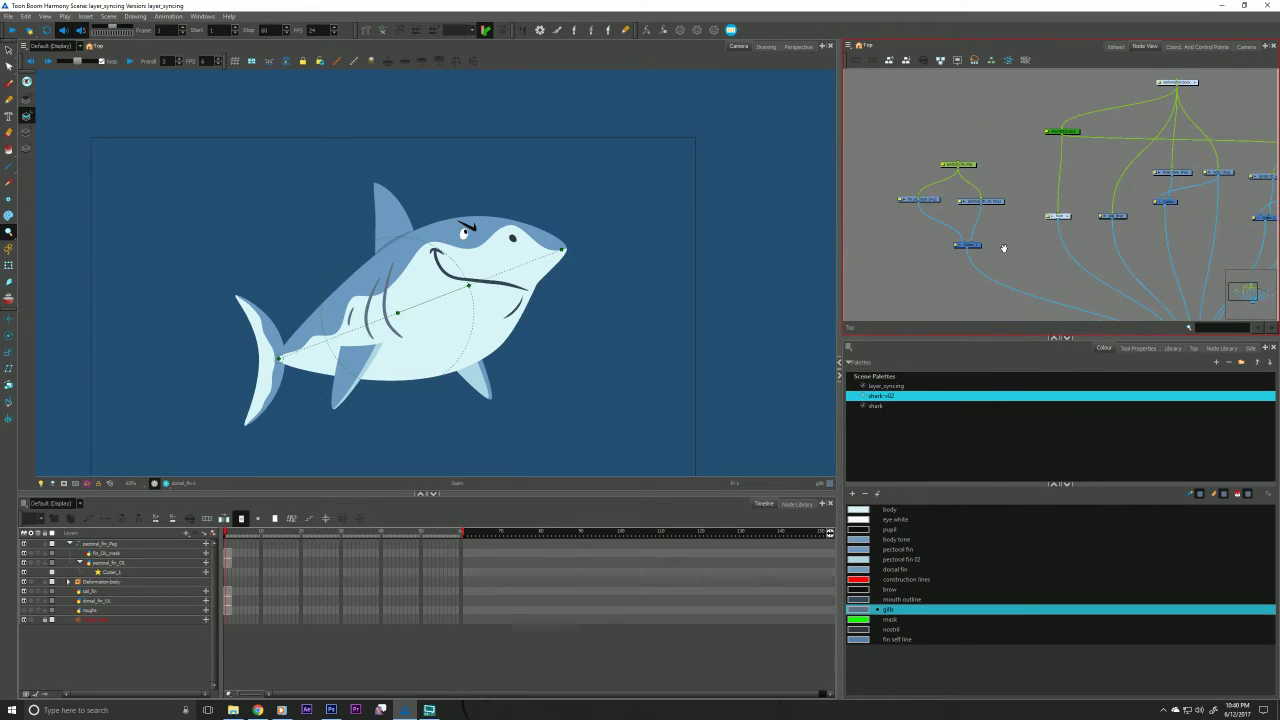
drag(908, 171, 882, 281)
drag(980, 280, 914, 257)
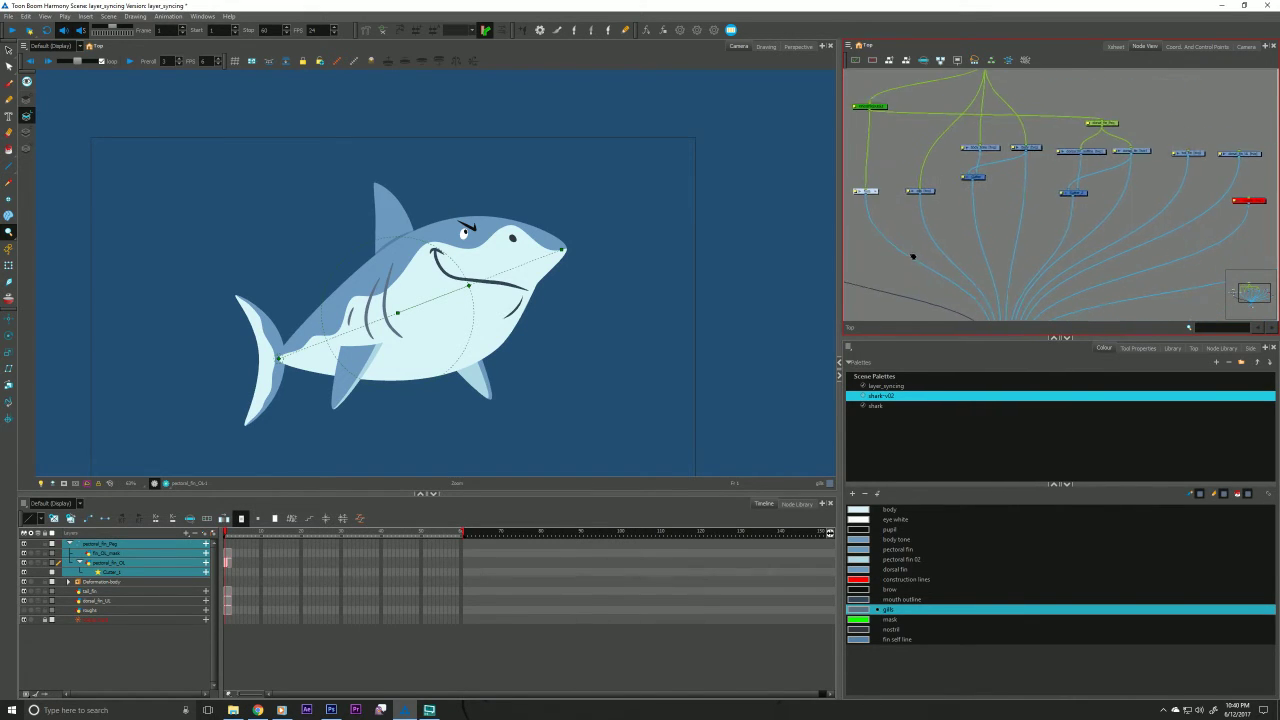
drag(966, 142, 948, 145)
click(948, 155)
drag(1162, 212, 1240, 216)
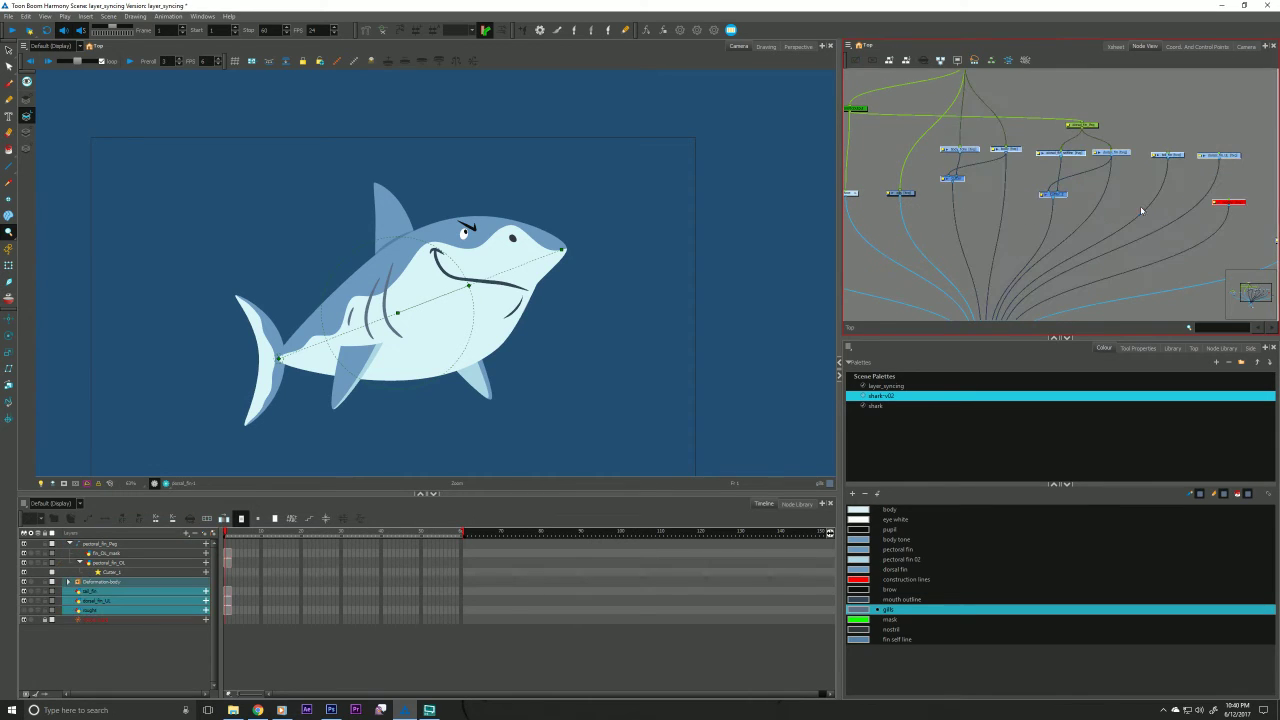
drag(940, 106, 1242, 218)
drag(963, 182, 1098, 250)
click(1012, 254)
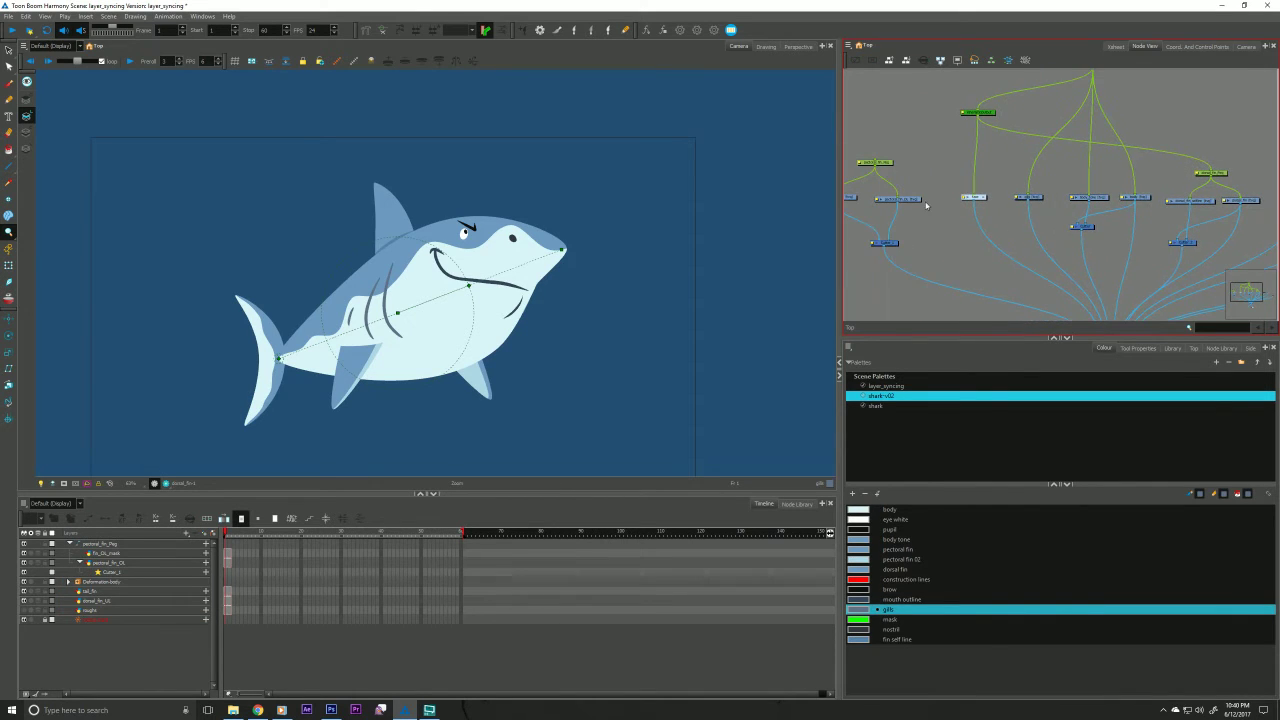
drag(893, 138, 872, 250)
drag(957, 198, 969, 194)
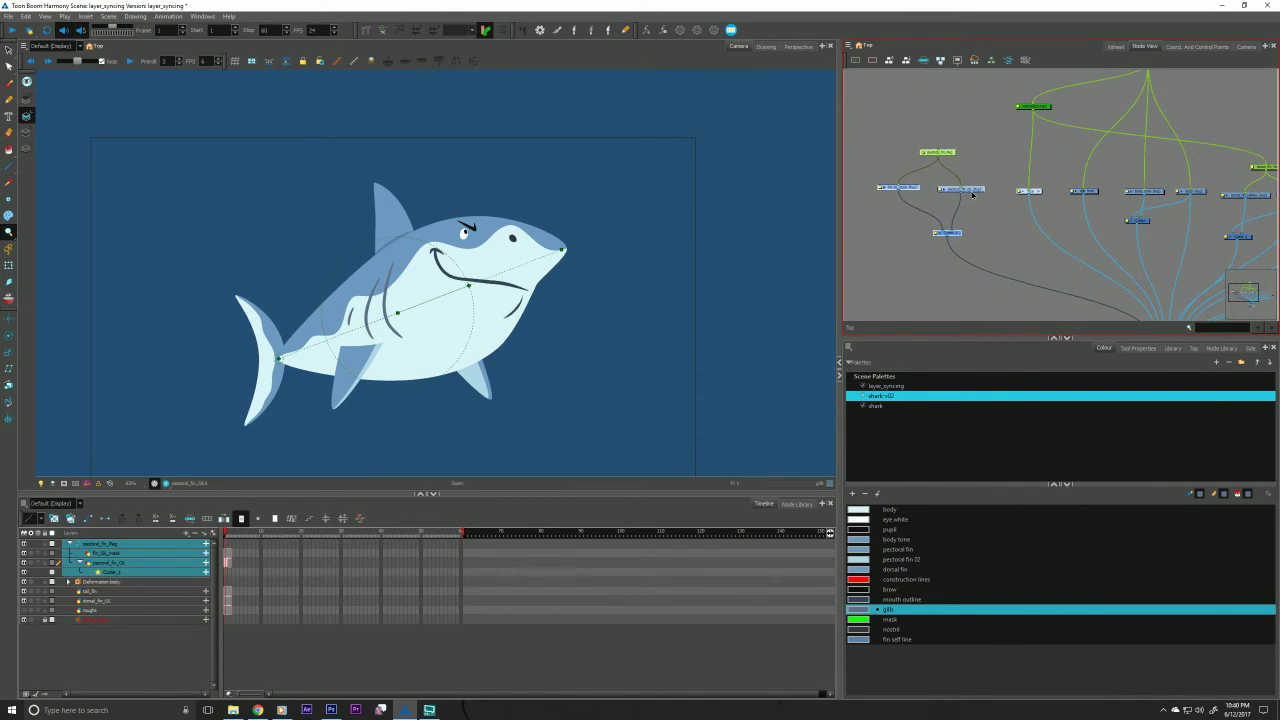
drag(1039, 233, 875, 244)
drag(1014, 260, 981, 258)
click(1006, 206)
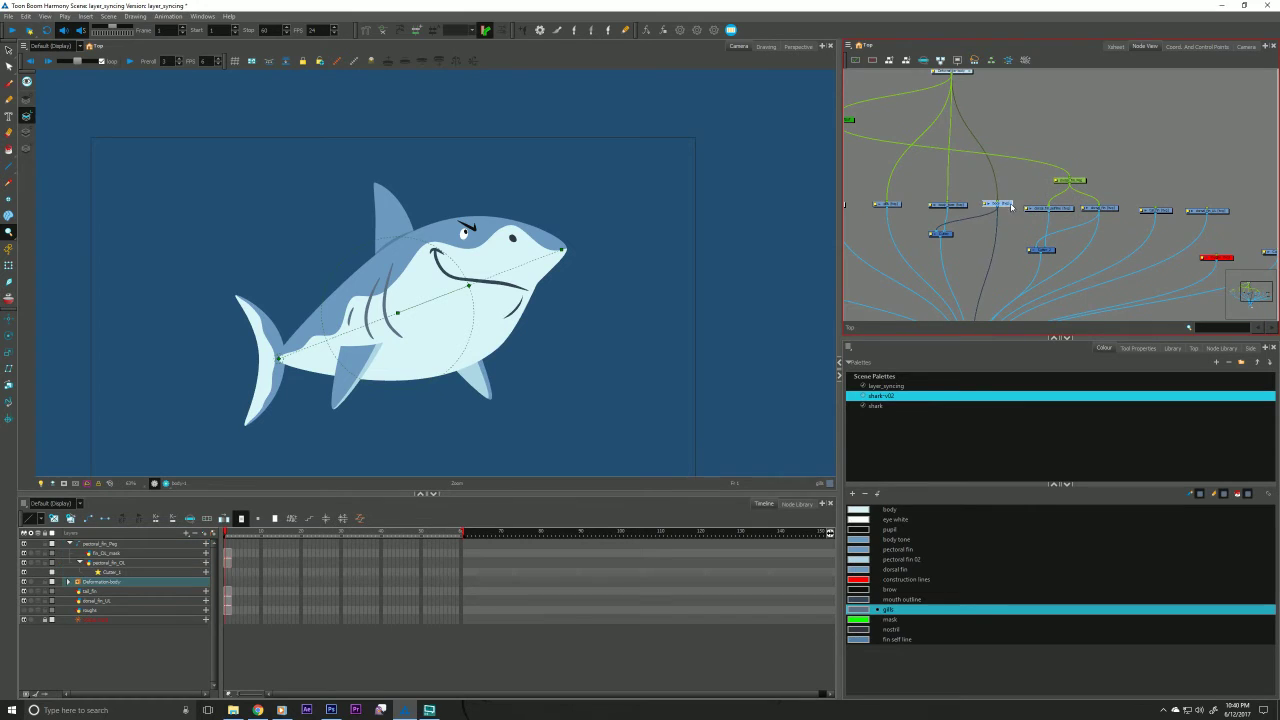
drag(1054, 272, 1034, 270)
drag(1021, 167, 1185, 262)
drag(1031, 208, 1043, 203)
click(1093, 190)
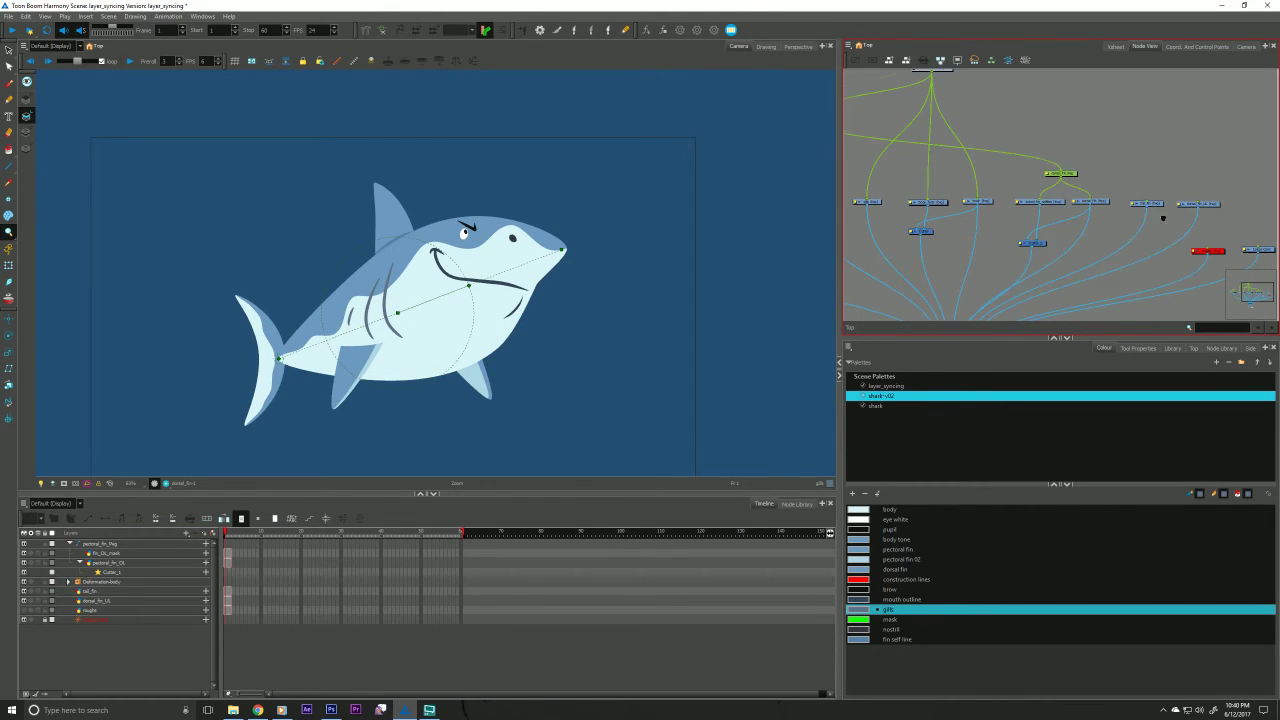
drag(1160, 217, 978, 209)
mouse_move(1108, 228)
mouse_down()
mouse_move(1030, 264)
mouse_move(1050, 239)
mouse_move(1086, 232)
mouse_up()
click(1043, 242)
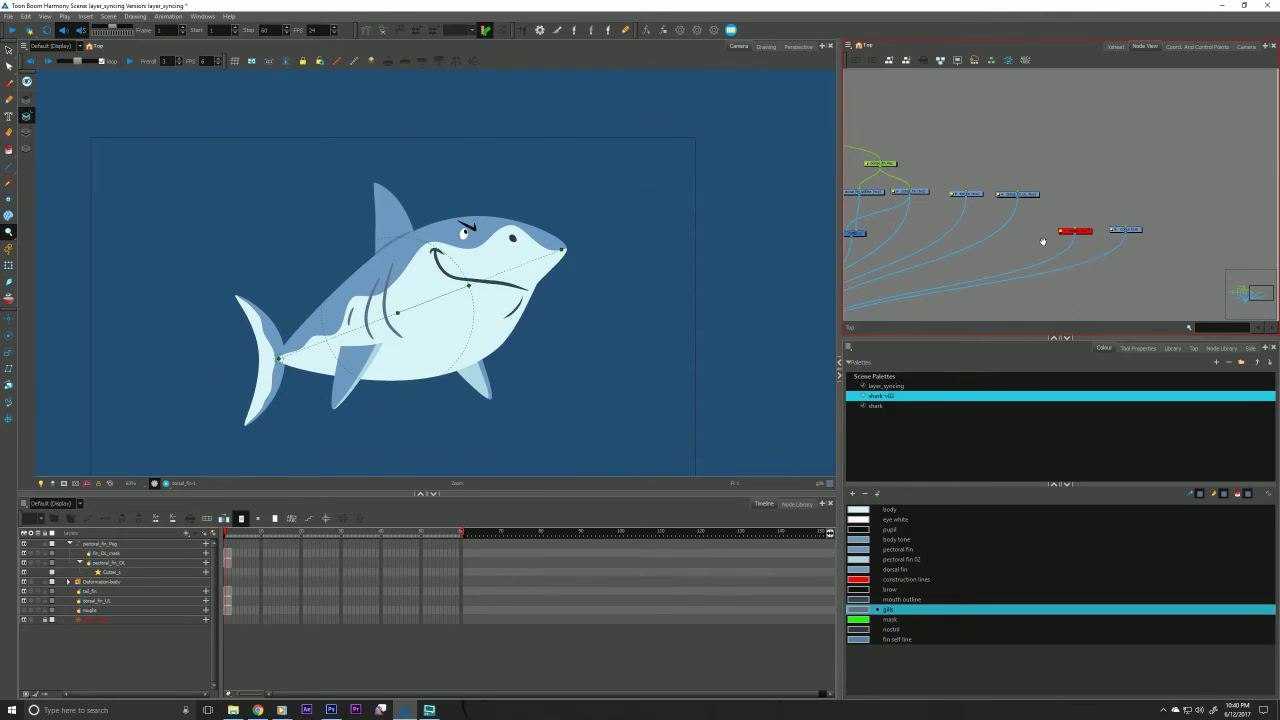
drag(925, 222, 1091, 257)
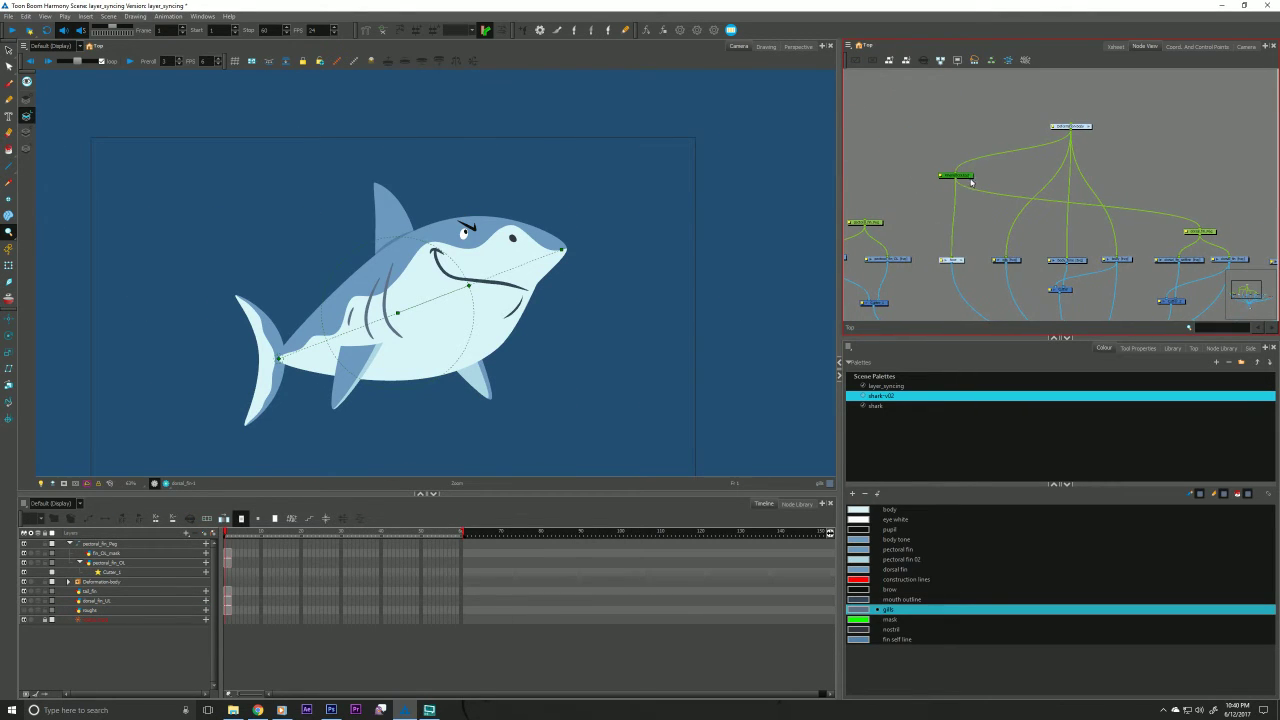
Shift the body deformation node slightly down and connect the pectoral fin peg beneath it.
click(966, 187)
click(931, 223)
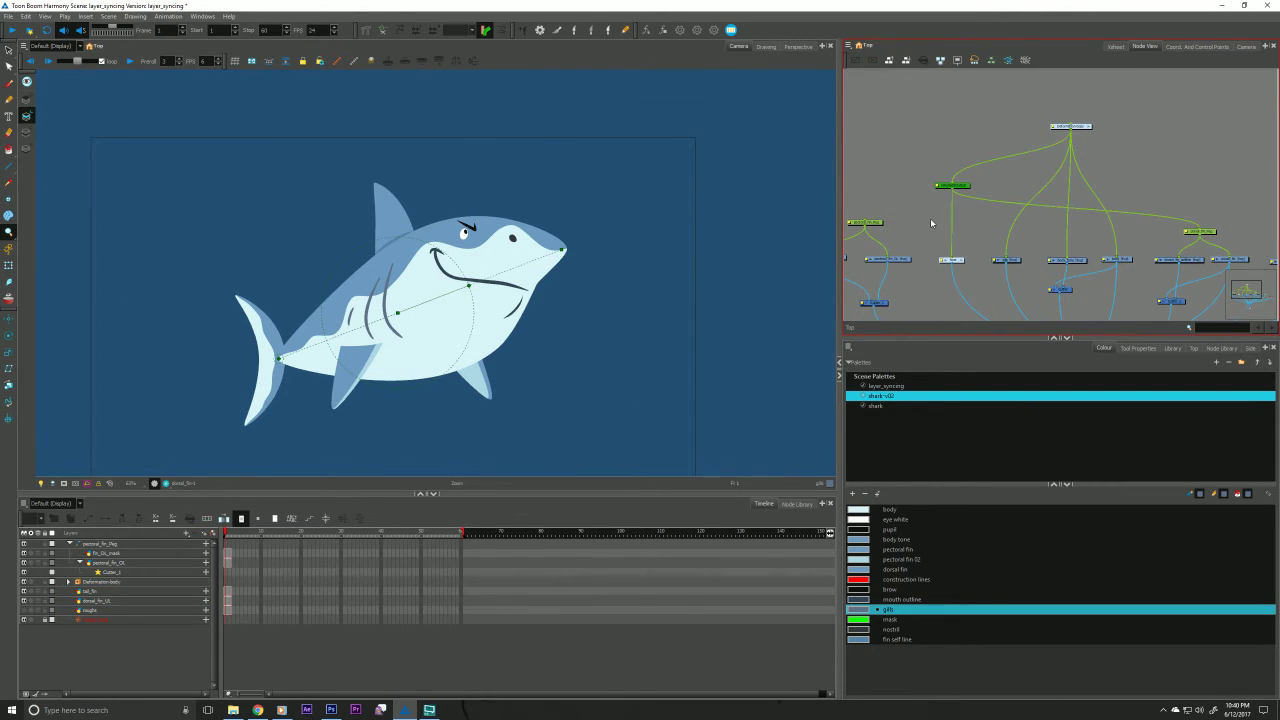
drag(906, 183, 938, 182)
click(899, 223)
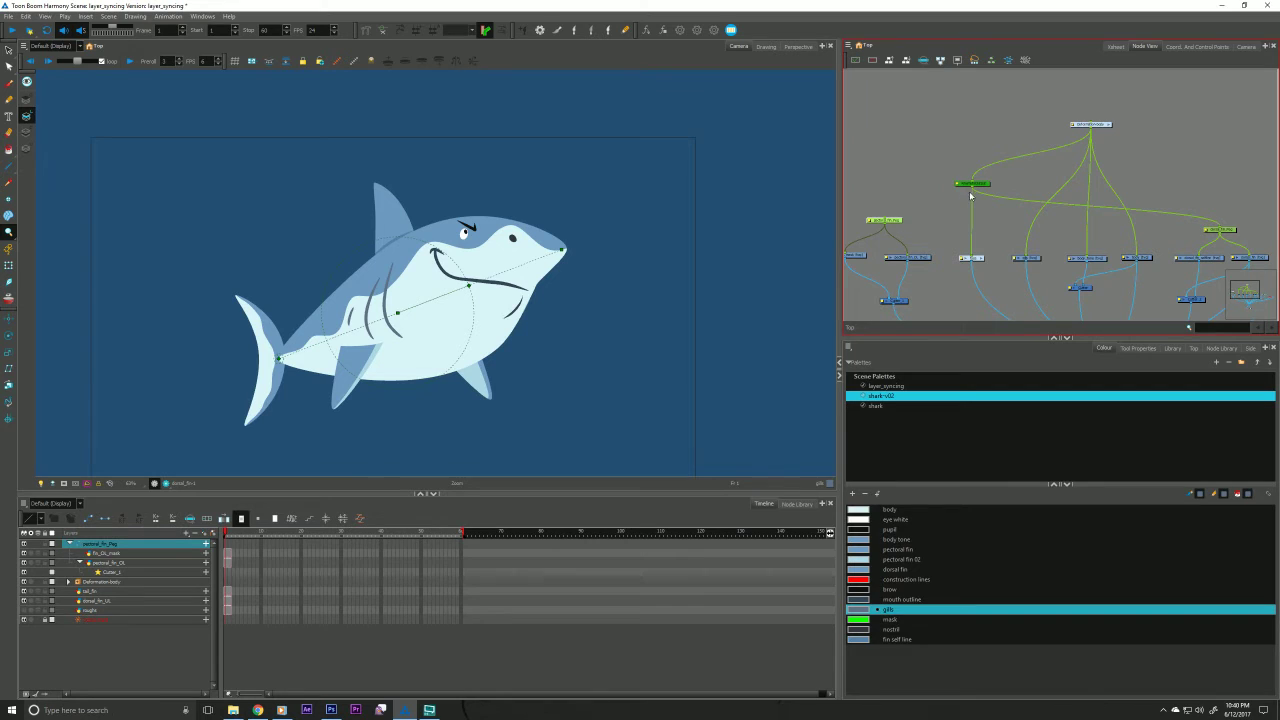
drag(970, 196, 877, 222)
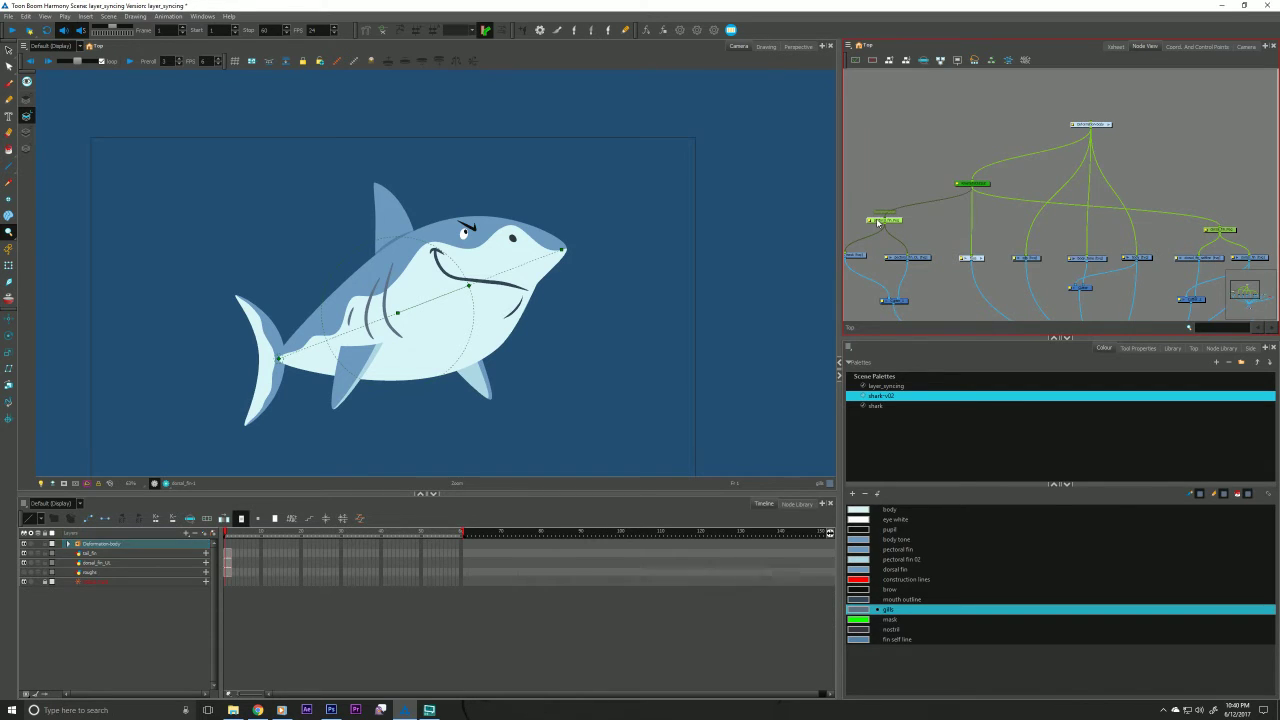
Test the fin connections by bending the shark's body deformer downward and back with the Transform tool, then pick the pectoral fin peg.
key(shift+t)
drag(514, 271, 520, 310)
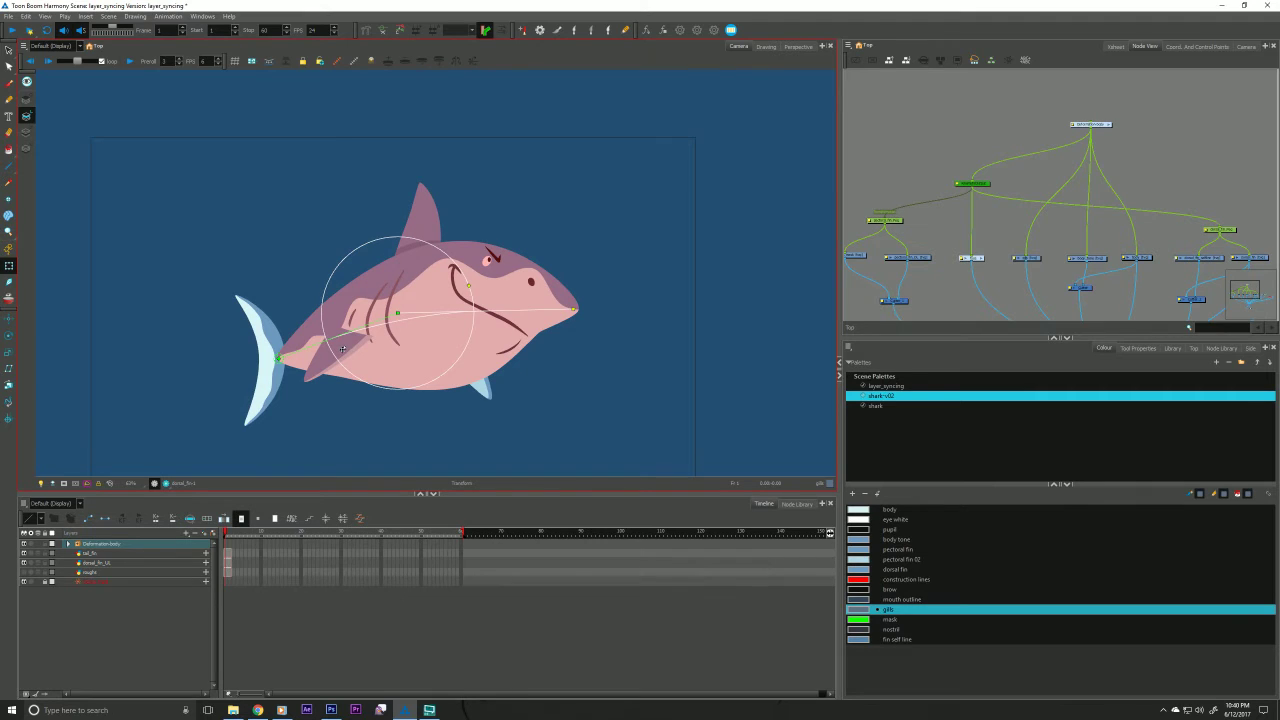
drag(520, 310, 511, 268)
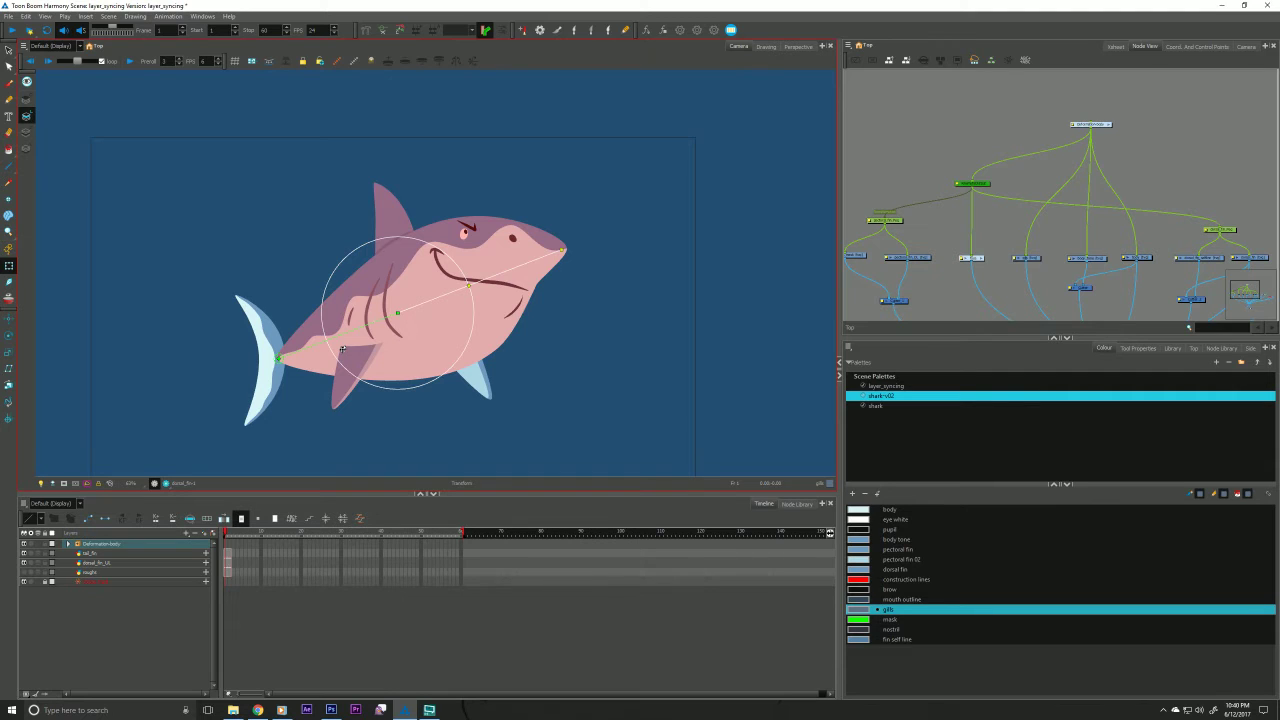
click(885, 219)
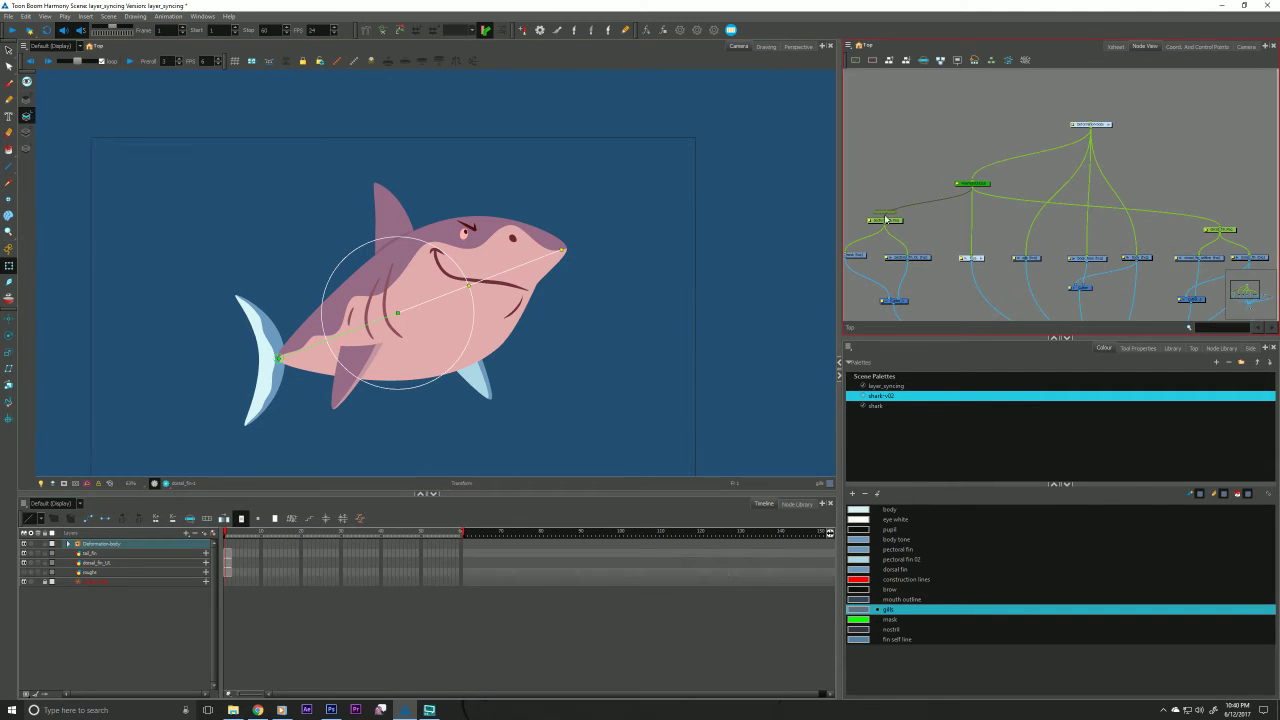
Test bending the shark's head downward with the pectoral fin peg disconnected from the body deformation, and undo the bend.
click(502, 272)
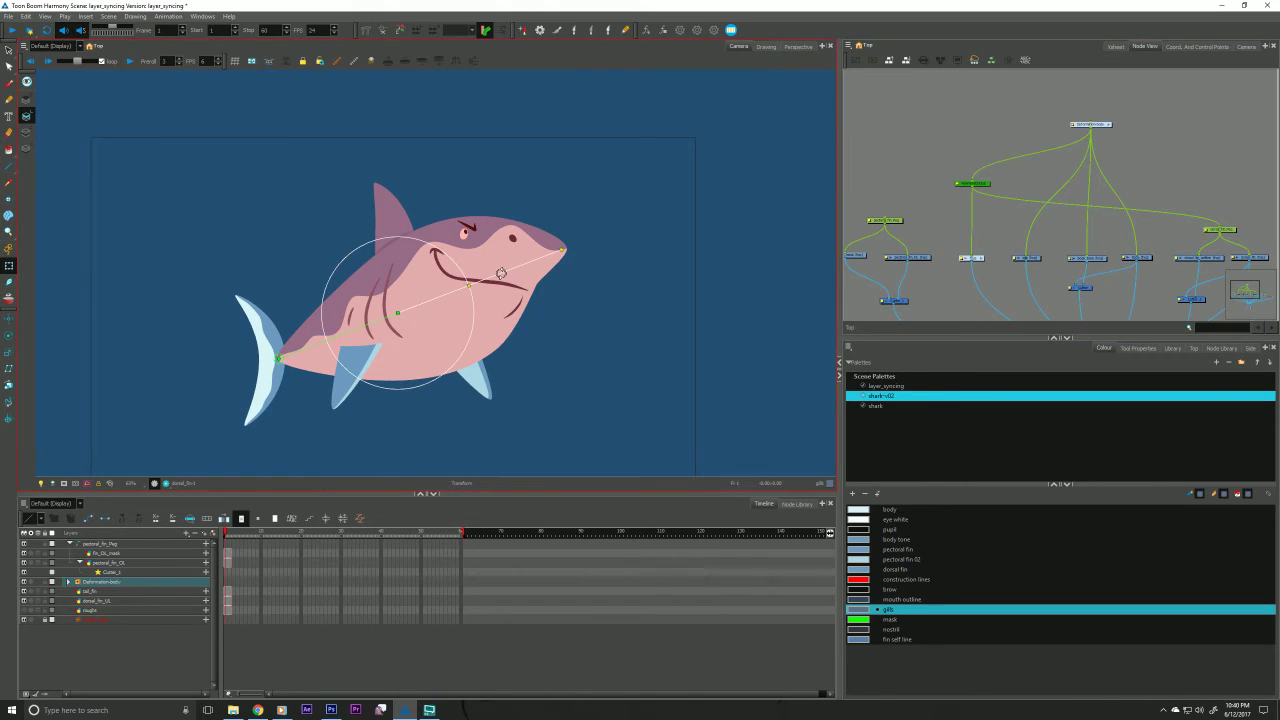
drag(502, 272, 511, 320)
key(ctrl+z)
Reconnect the pectoral fin peg to the body deformation and bend the shark's head downward again.
mouse_move(1089, 127)
mouse_down()
mouse_move(1003, 129)
mouse_move(1080, 121)
mouse_up()
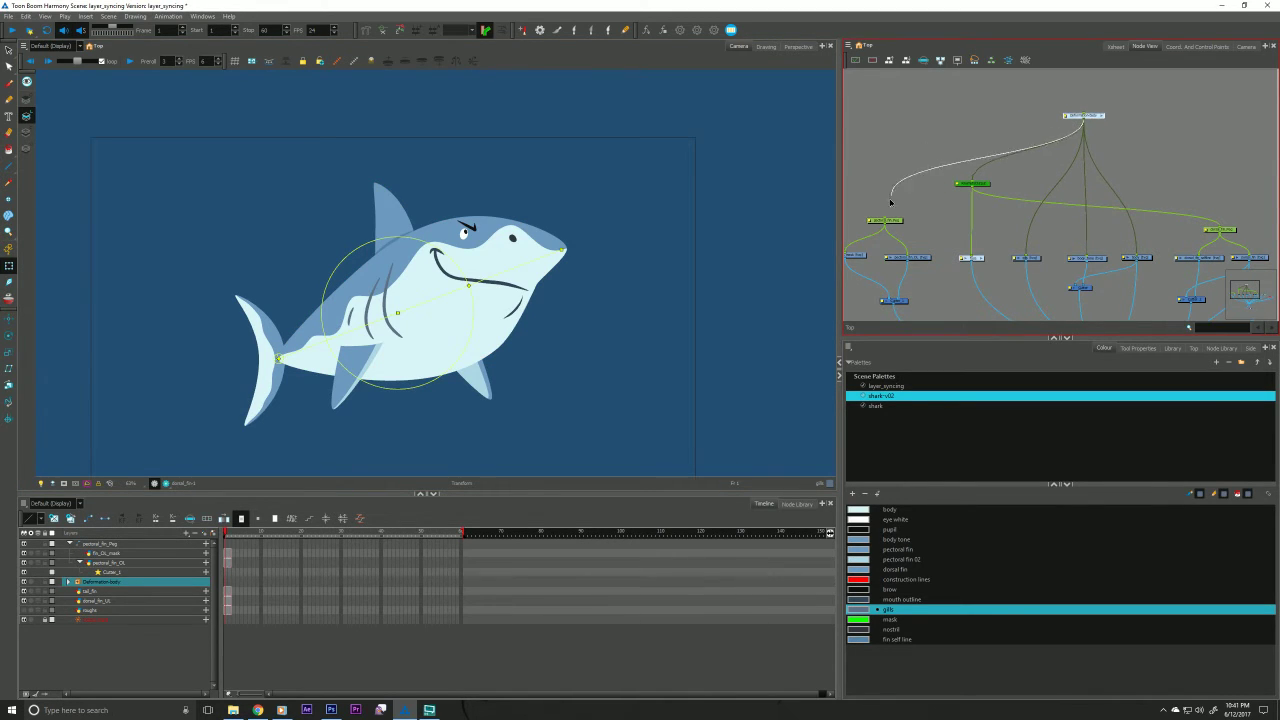
click(507, 273)
drag(507, 273, 536, 316)
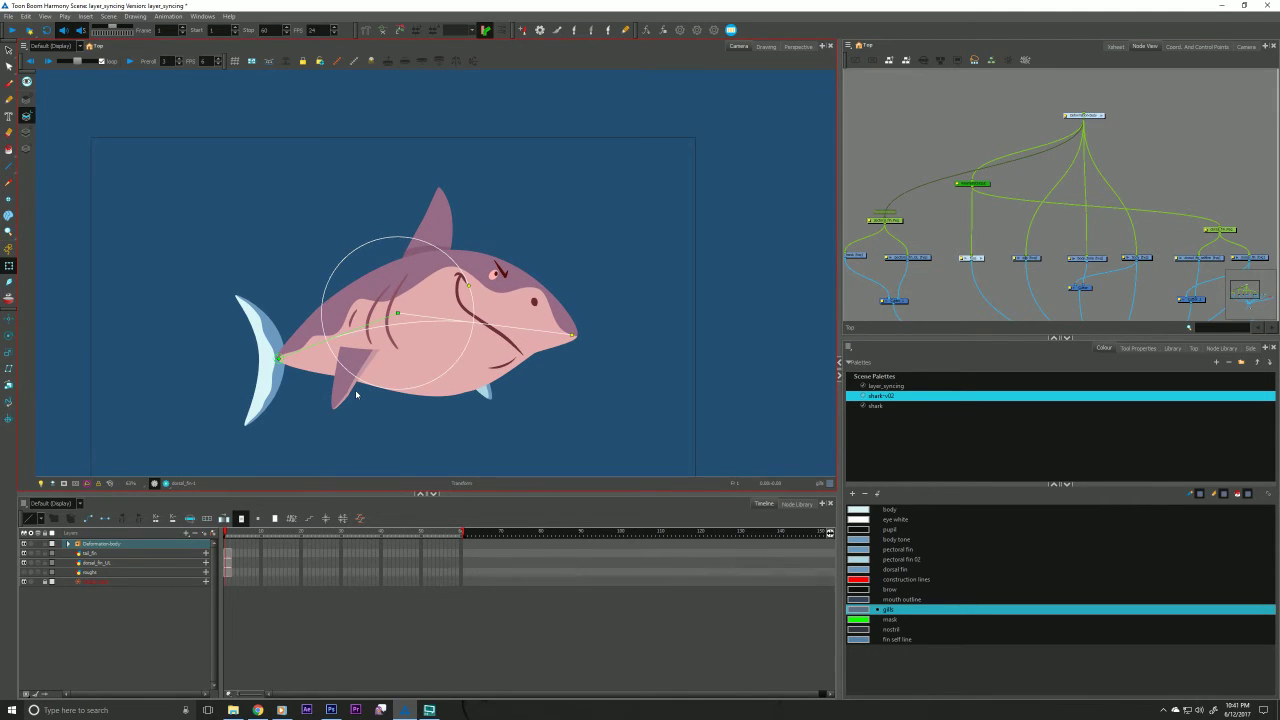
Undo the body bend and leave the pectoral fin peg disconnected from the body deformation.
click(895, 151)
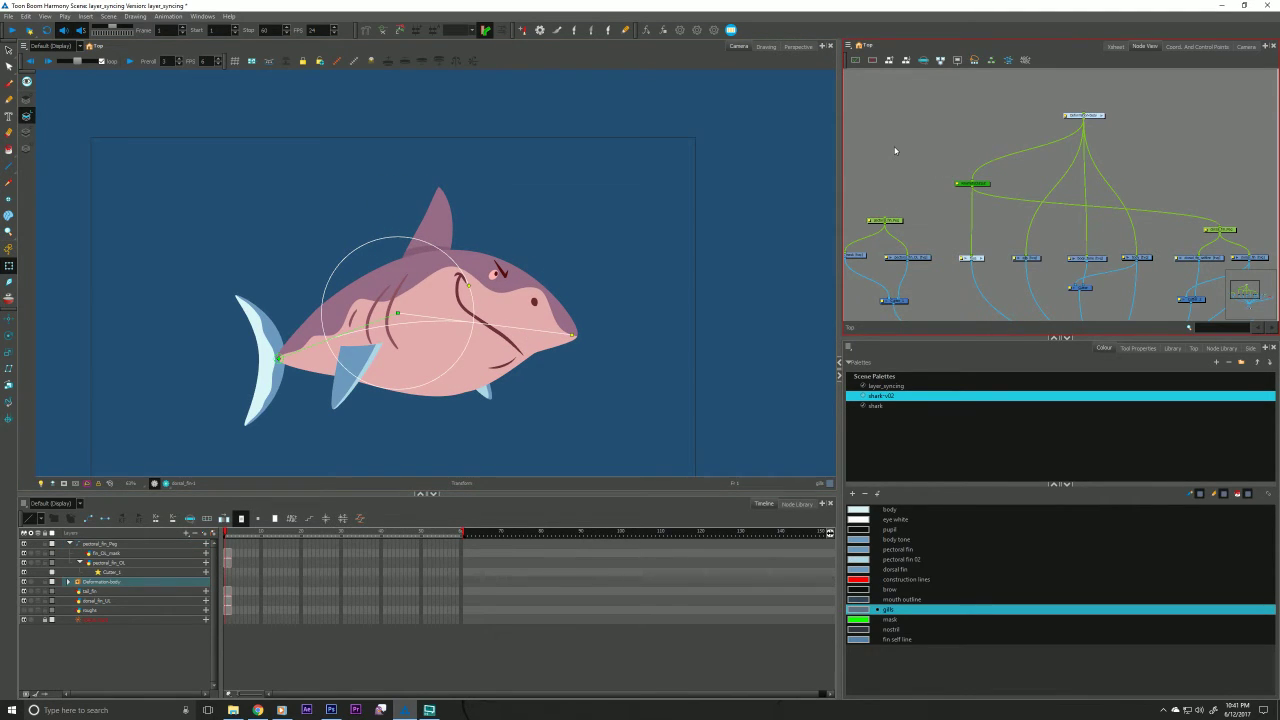
key(ctrl+z)
key(ctrl+z)
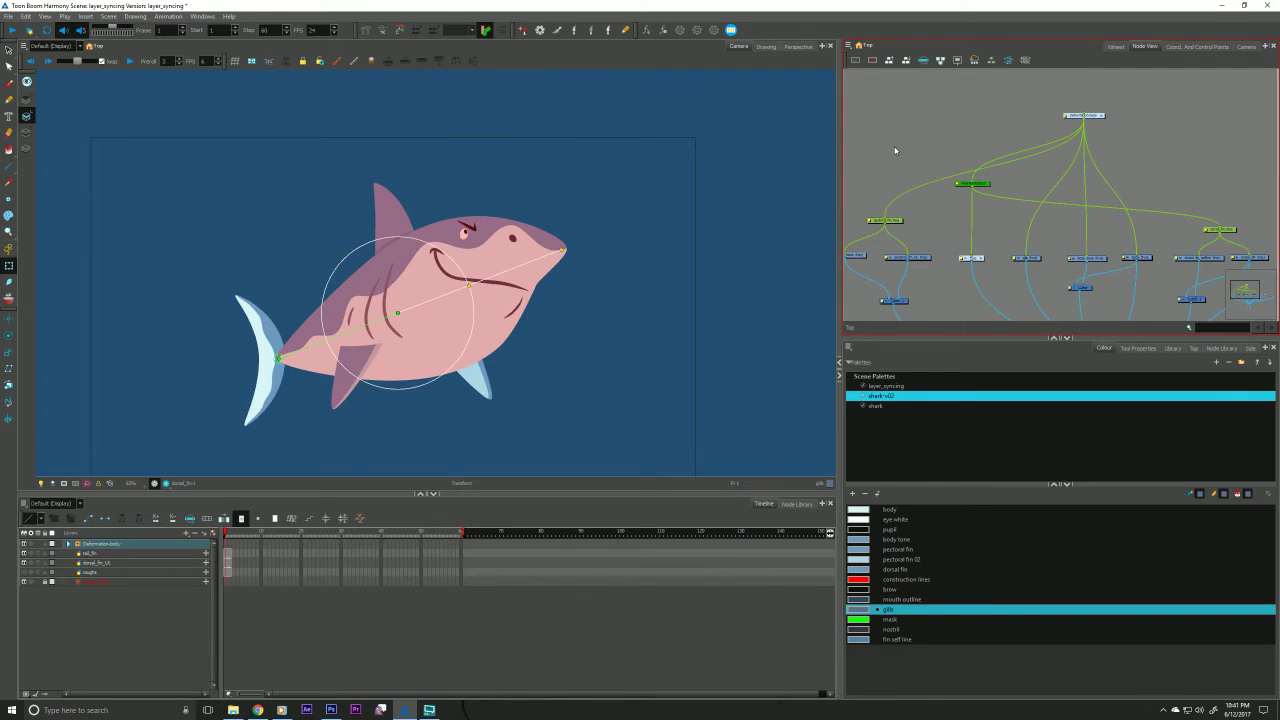
click(888, 131)
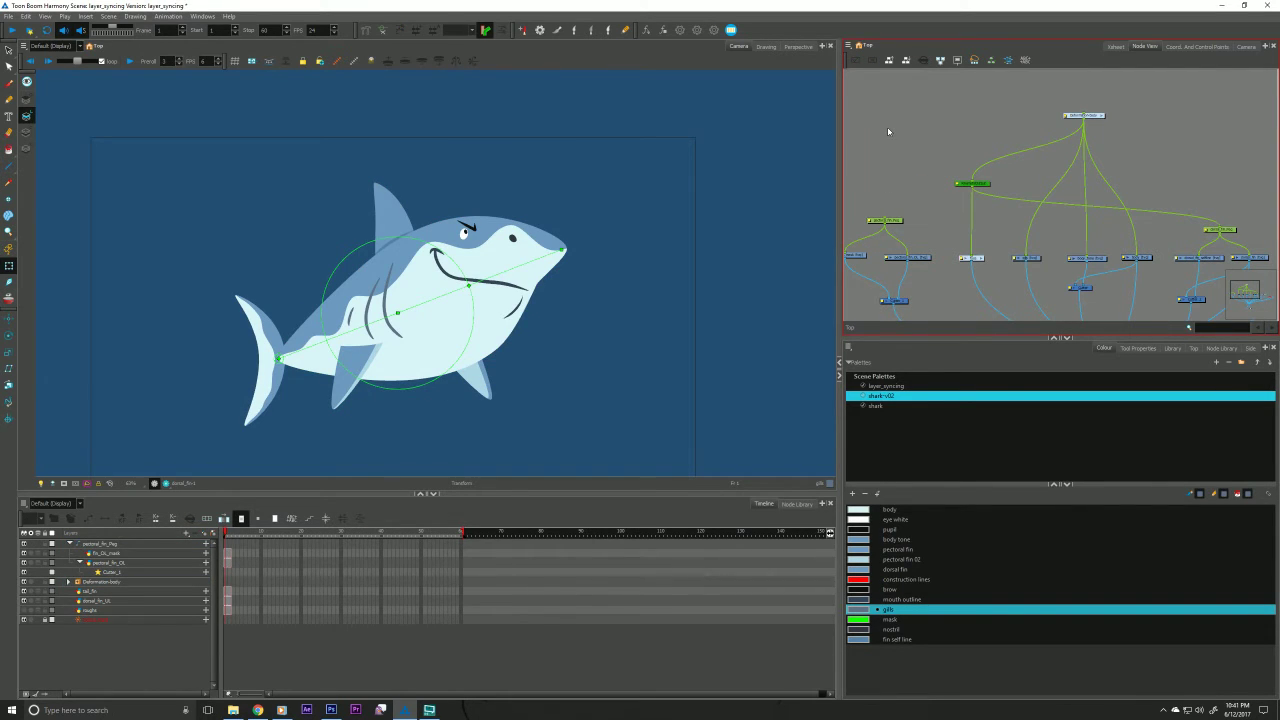
Select the mouth drawing, make its Underlay Art the current layer and choose the muted blue swatch of the layer_syncing palette.
key(alt+z)
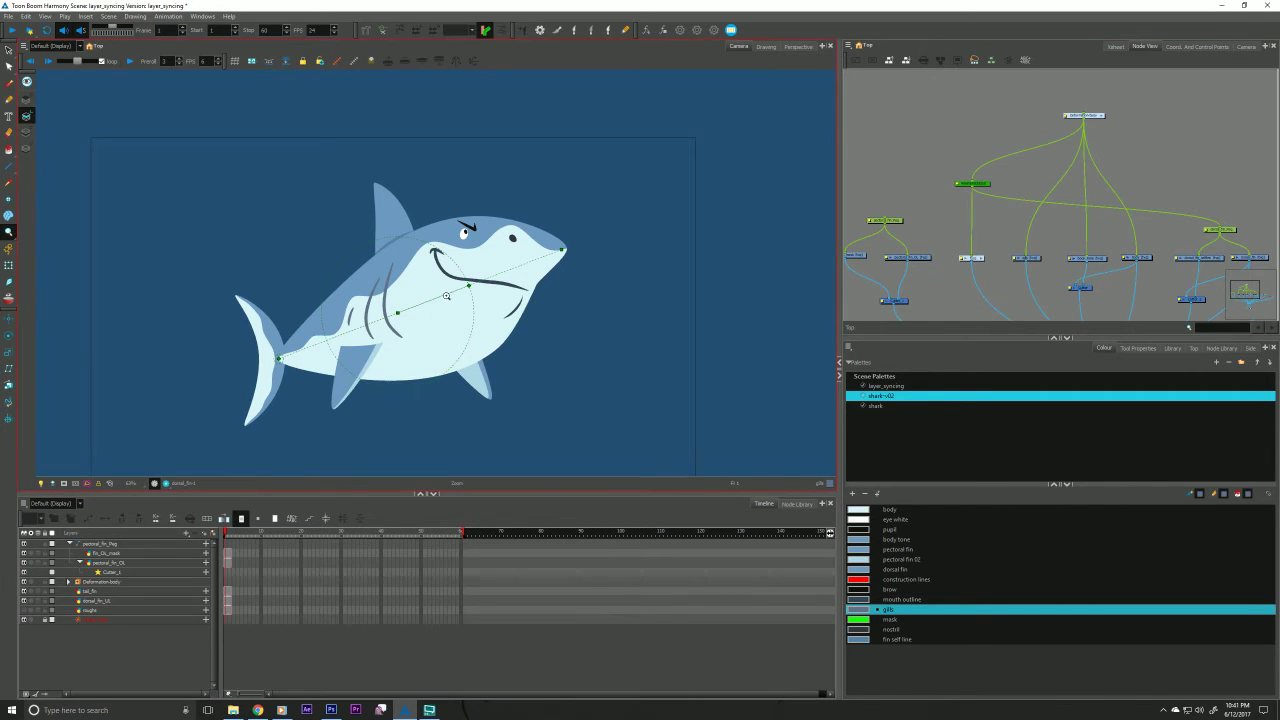
click(446, 296)
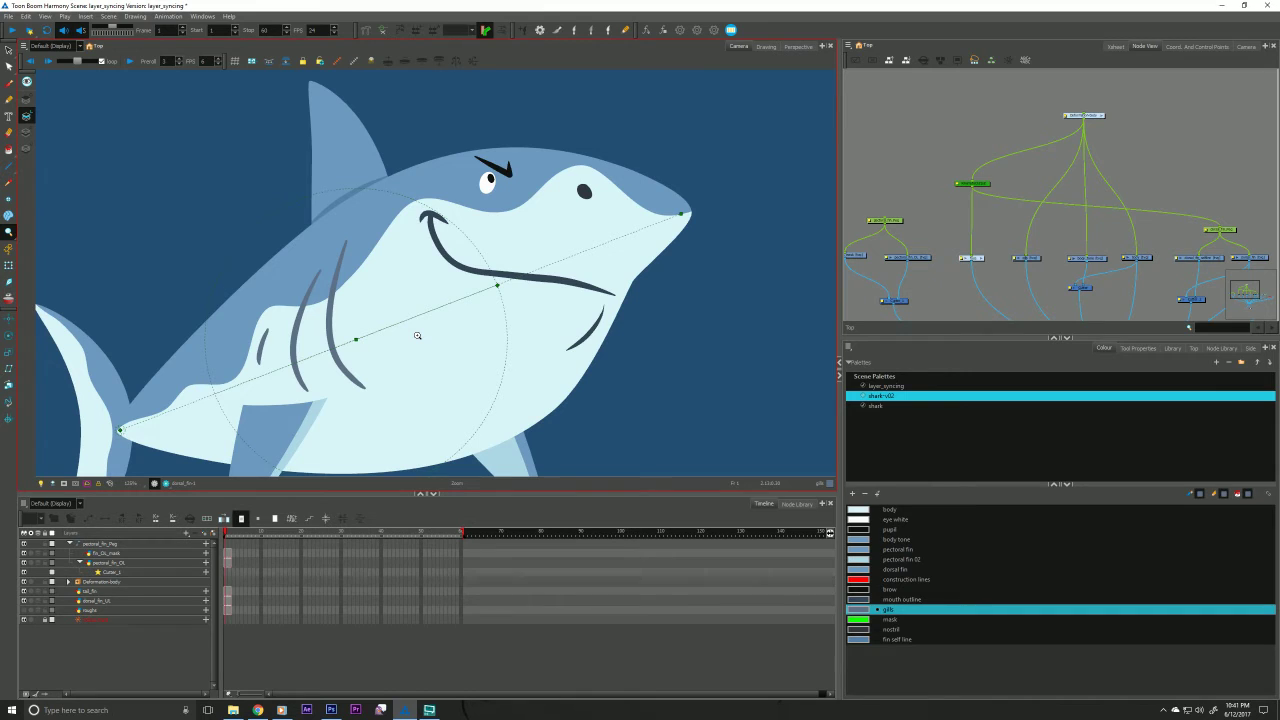
key(shift+t)
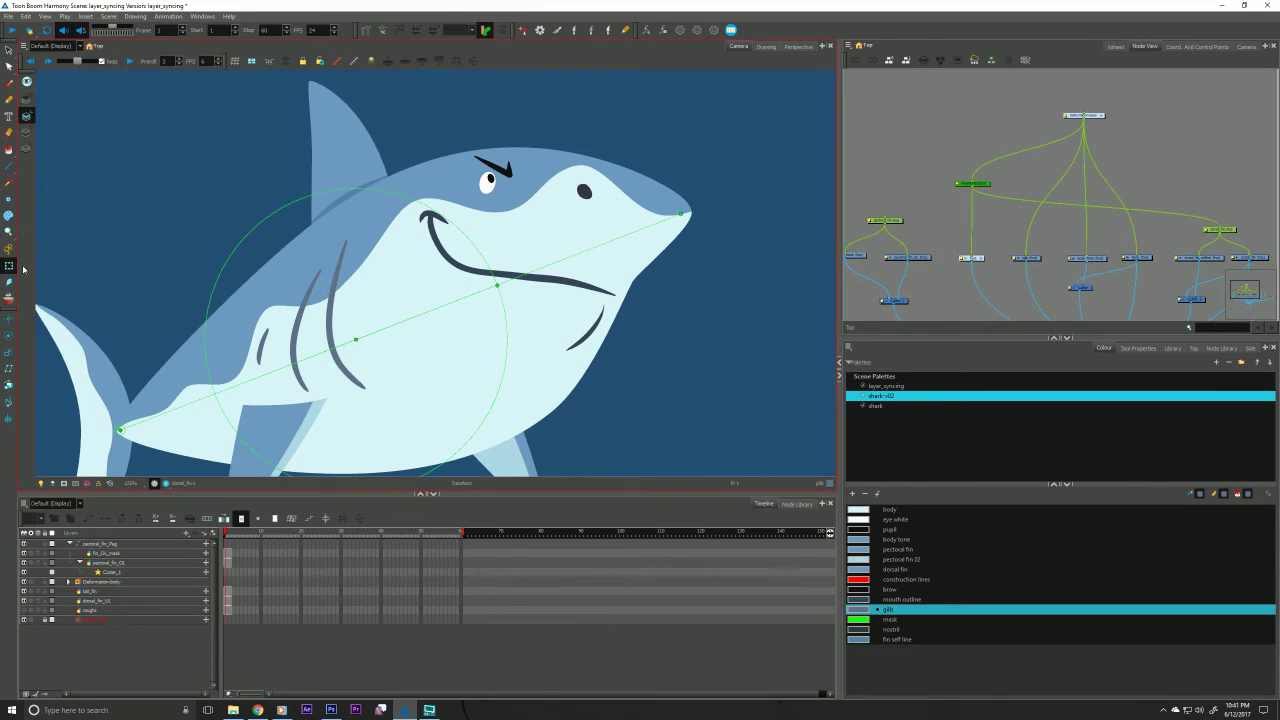
click(446, 258)
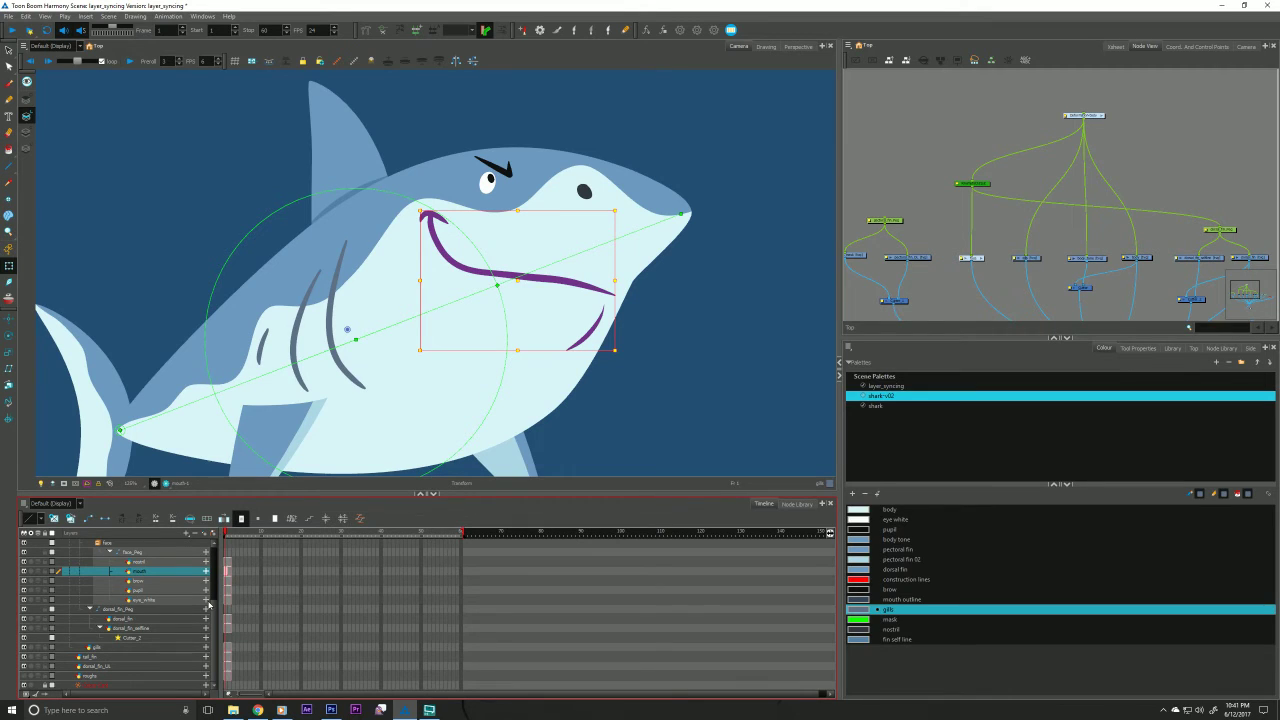
click(25, 150)
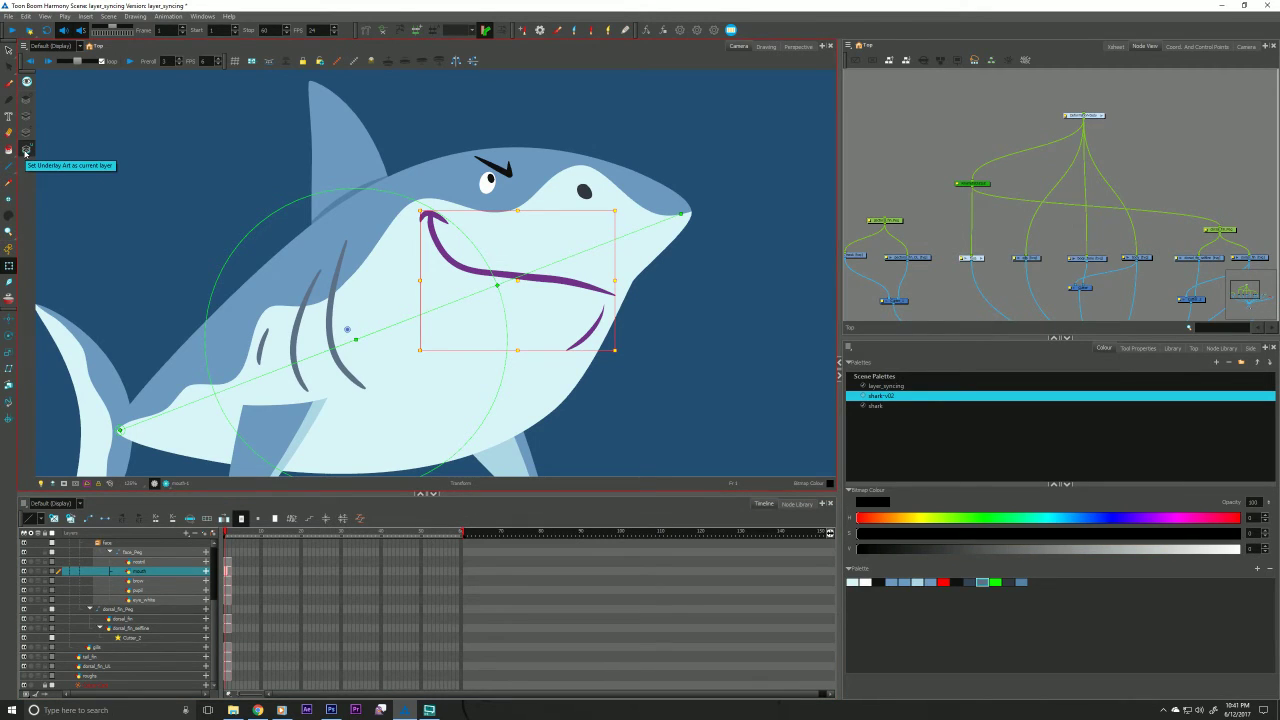
click(882, 387)
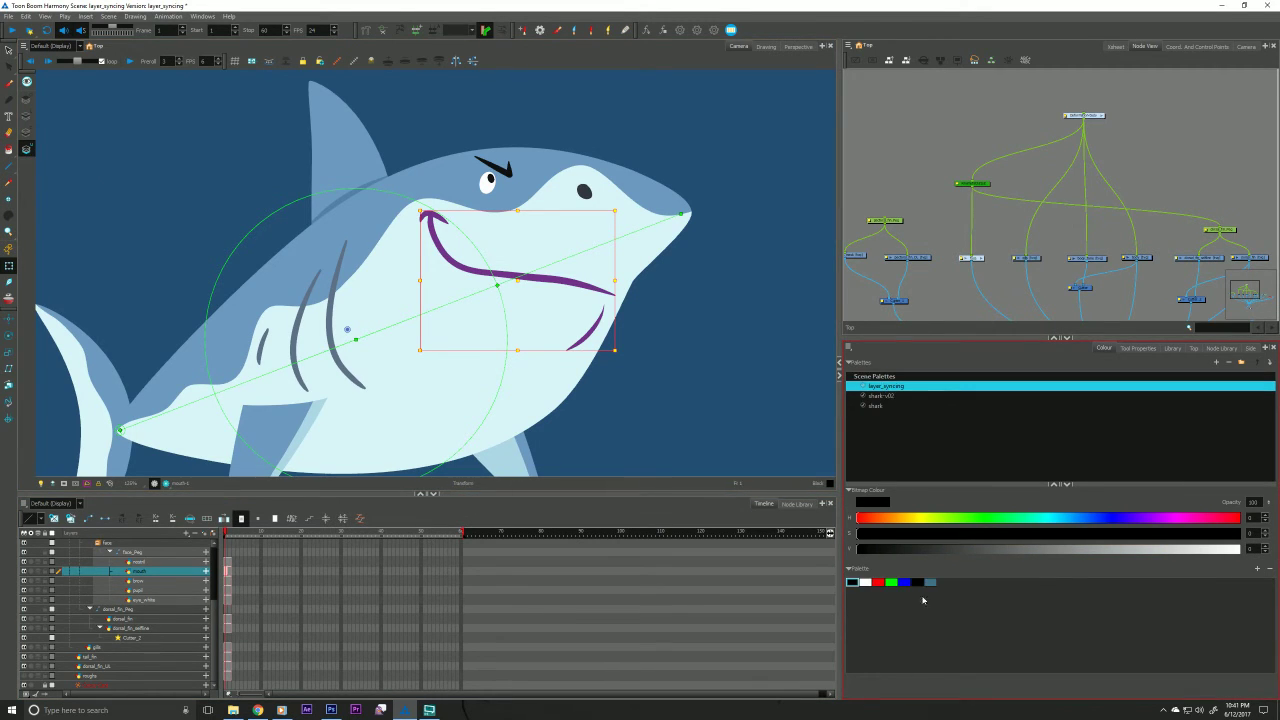
click(930, 582)
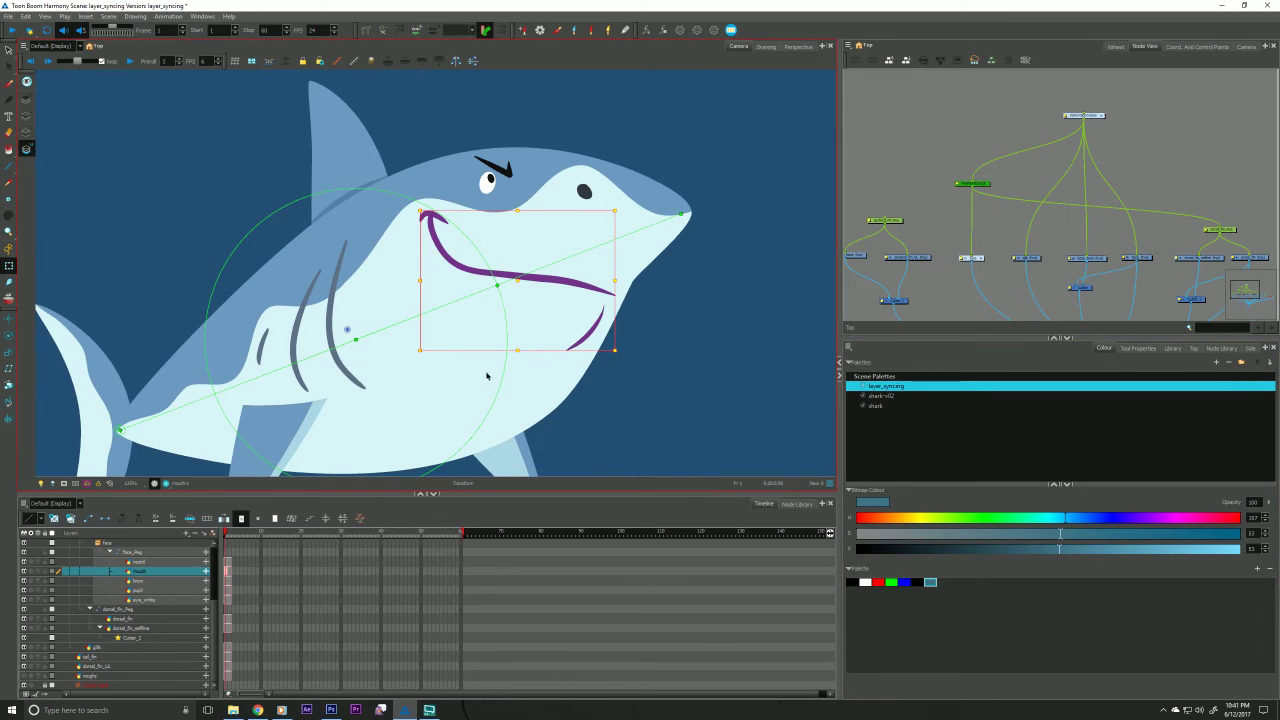
Brush a rough stroke along the short chin crease beneath the shark's mouth.
key(alt+b)
drag(523, 400, 355, 371)
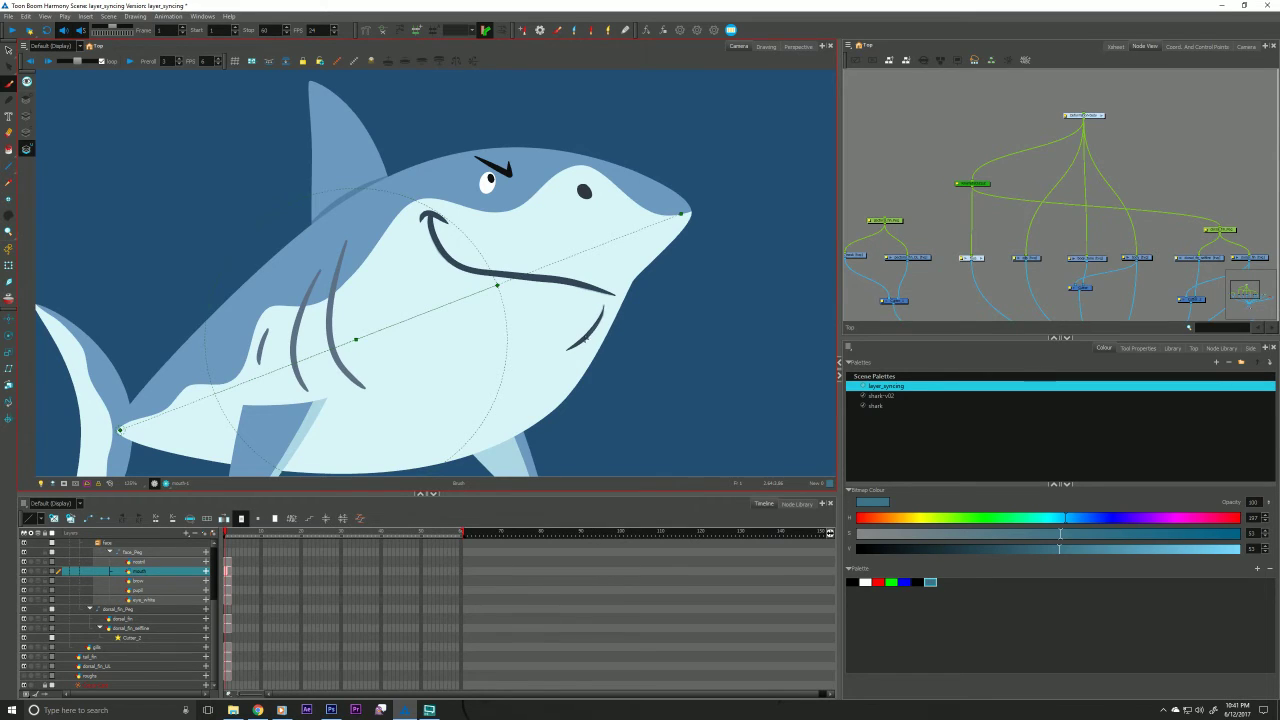
drag(601, 318, 567, 350)
Extend the exposure of all layers to frame 60 and return to the first frame.
click(342, 518)
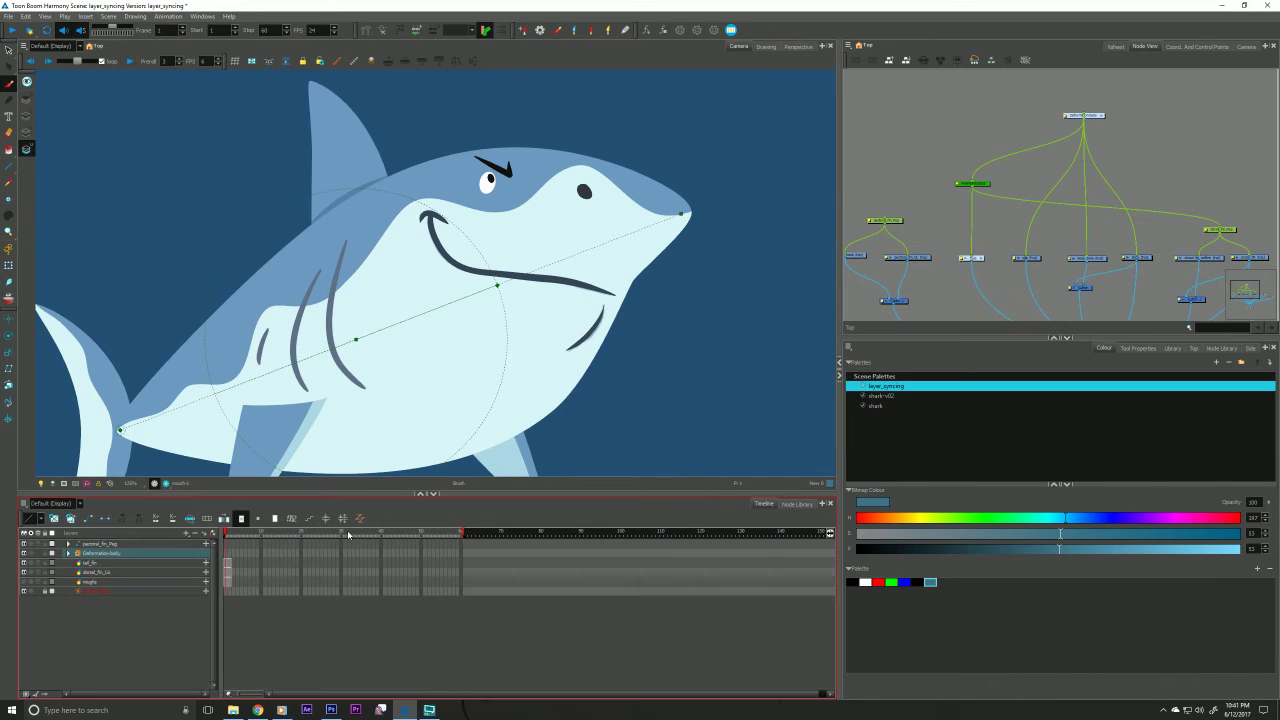
click(458, 549)
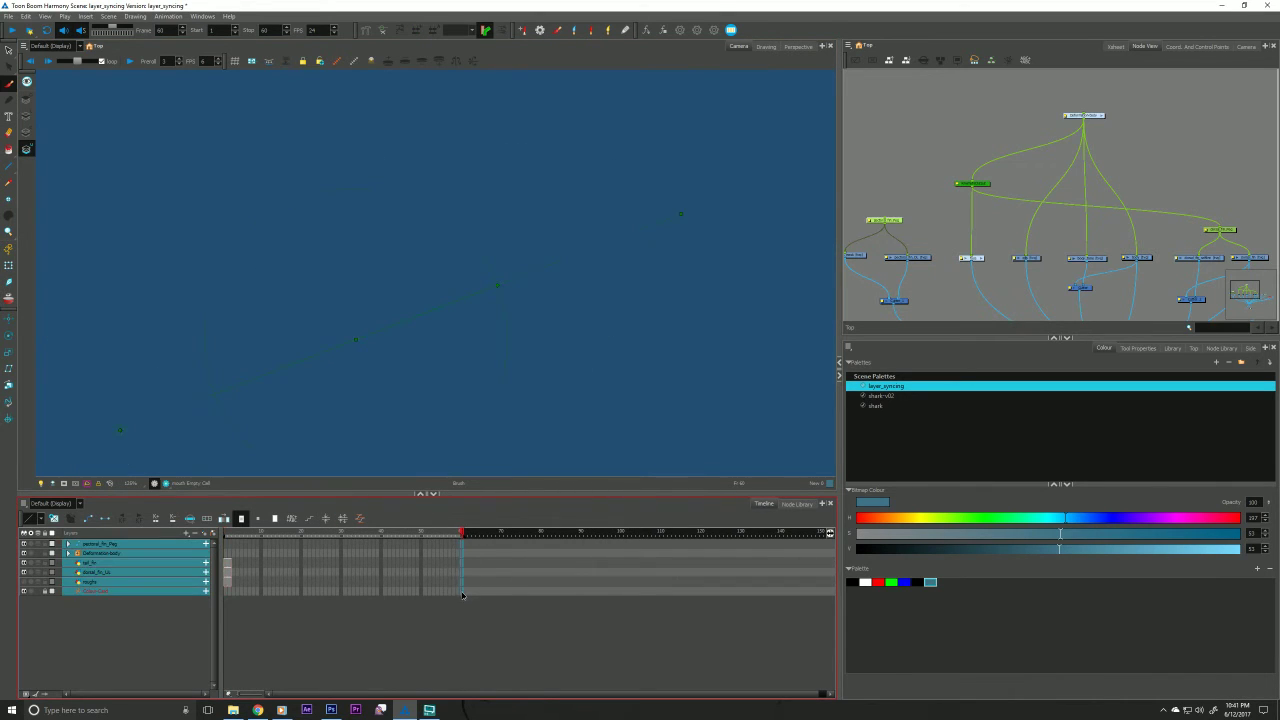
key(F5)
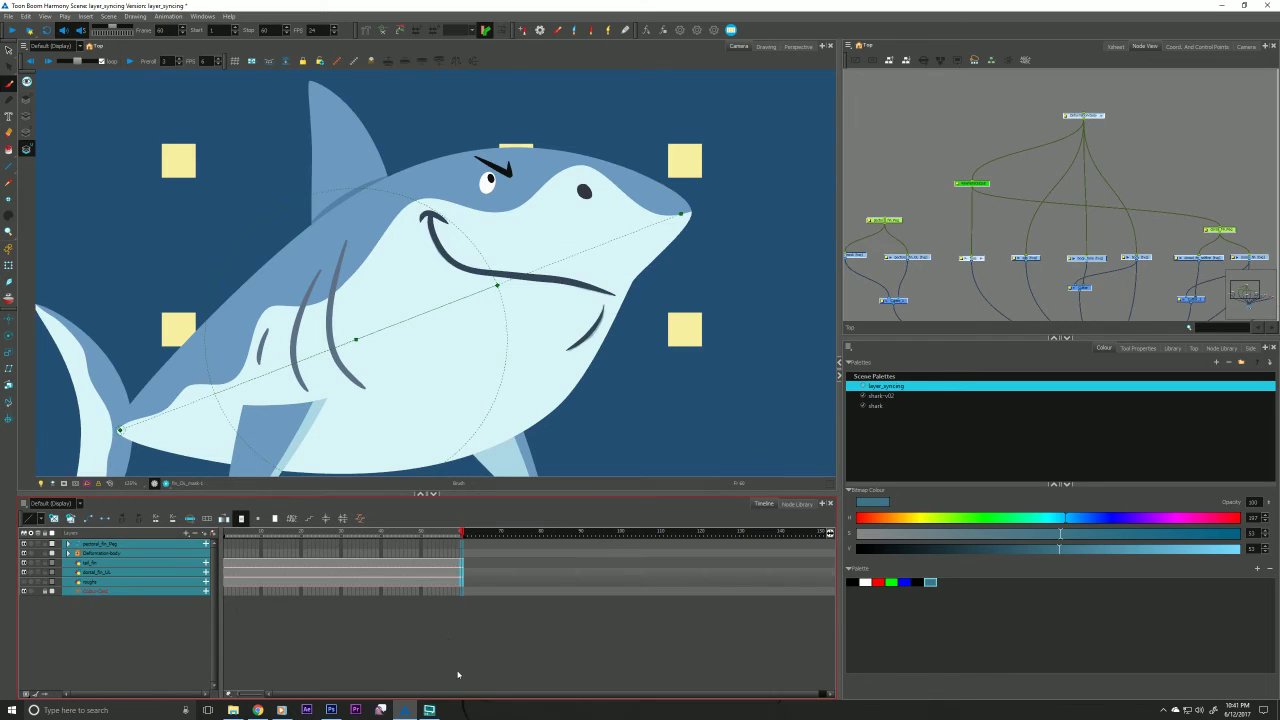
click(229, 535)
Create an empty drawing on the mouth layer at frame 2 and turn on onion skin to see the closed mouth.
key(shift+t)
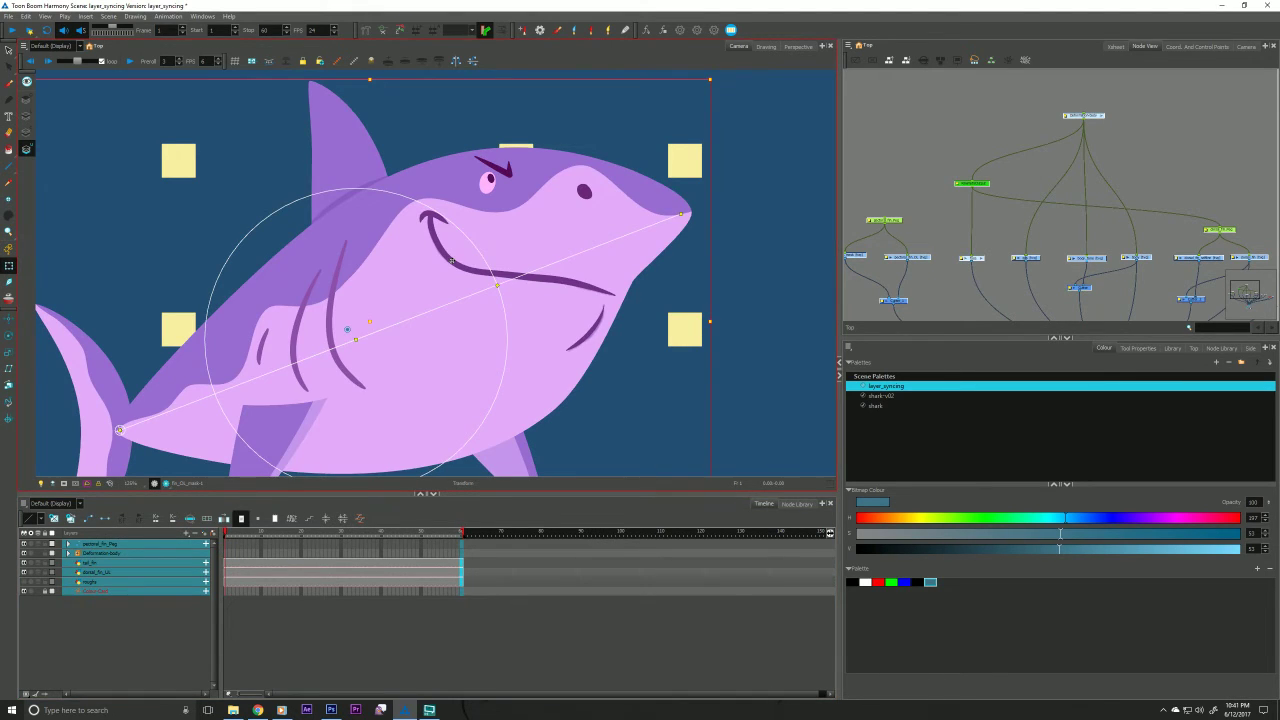
click(452, 261)
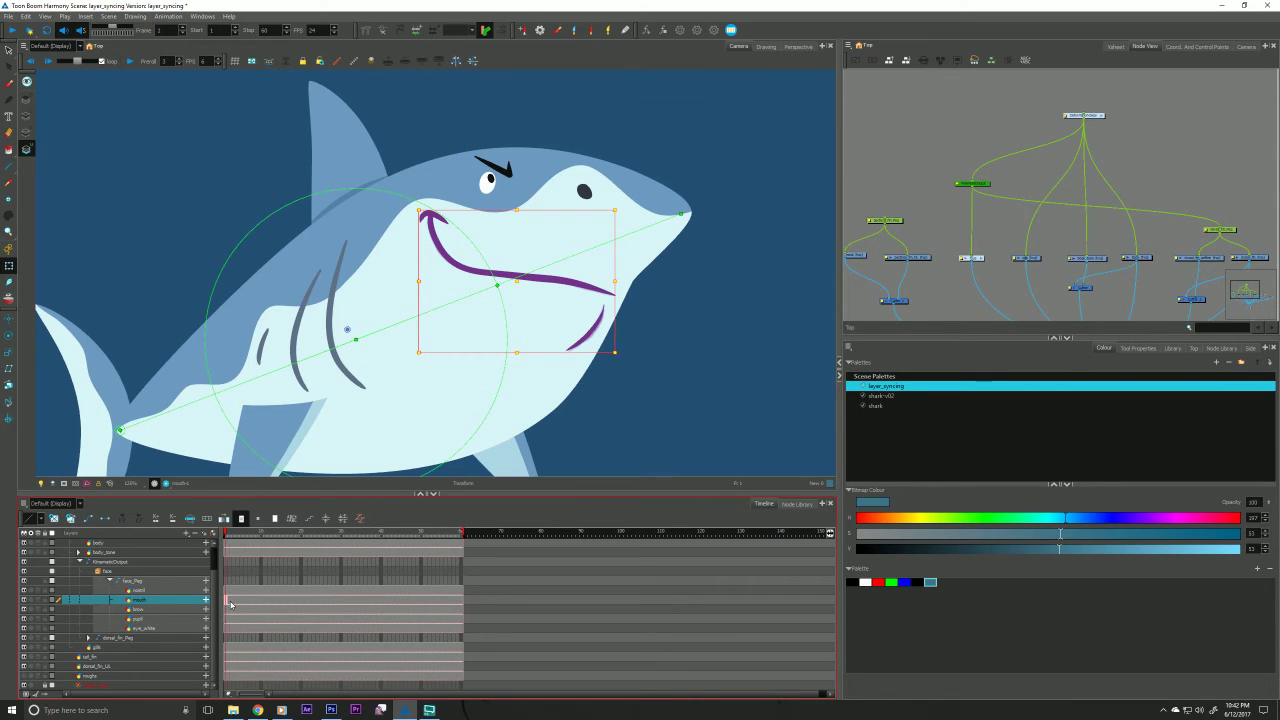
click(54, 519)
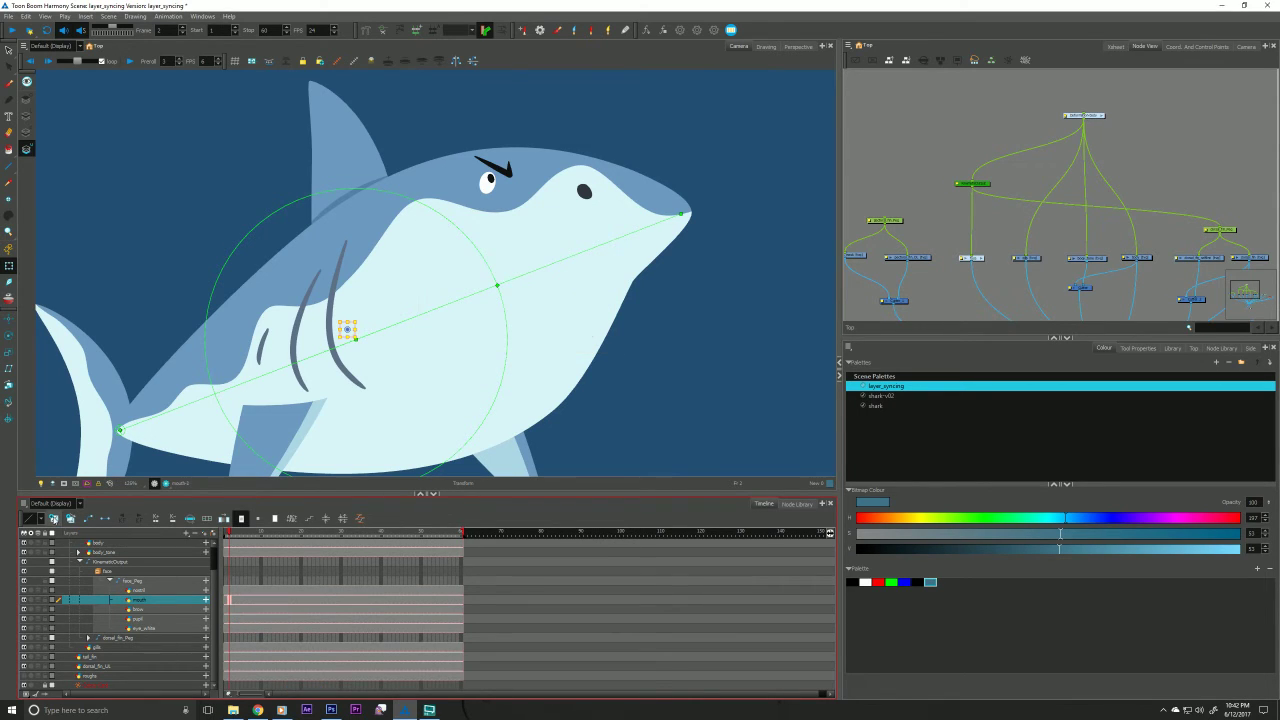
click(8, 301)
key(space)
drag(180, 383, 183, 384)
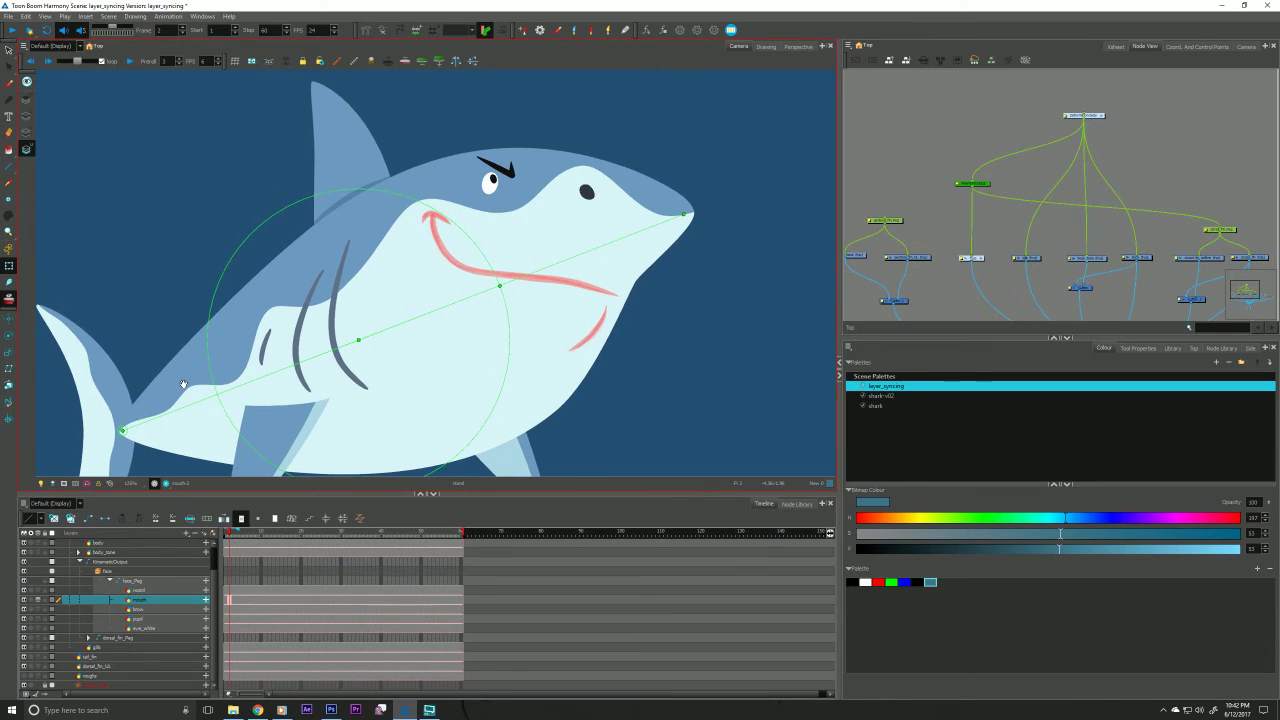
drag(351, 329, 355, 285)
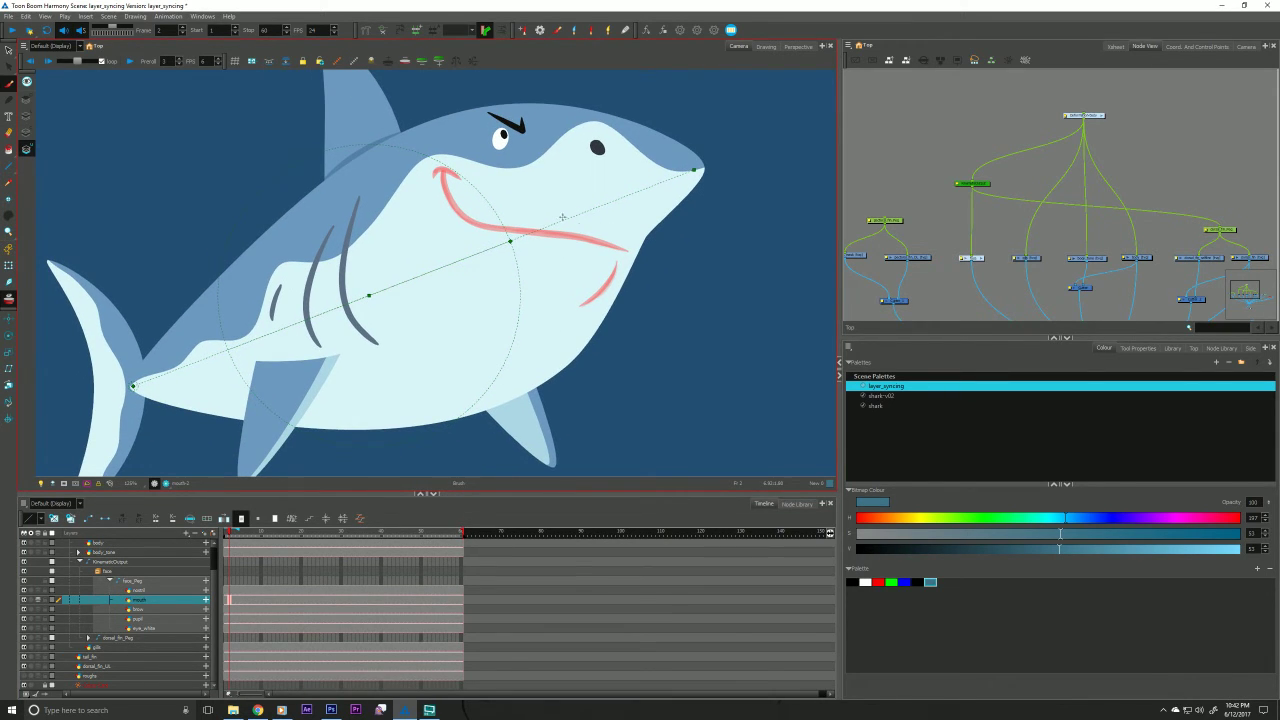
Sketch the open mouth with an upper lip curve above the onion-skinned smile and a lower jaw curve dropping to the chin.
mouse_move(598, 223)
mouse_down()
mouse_move(630, 237)
mouse_move(480, 204)
mouse_move(440, 162)
mouse_move(430, 168)
mouse_move(462, 172)
mouse_up()
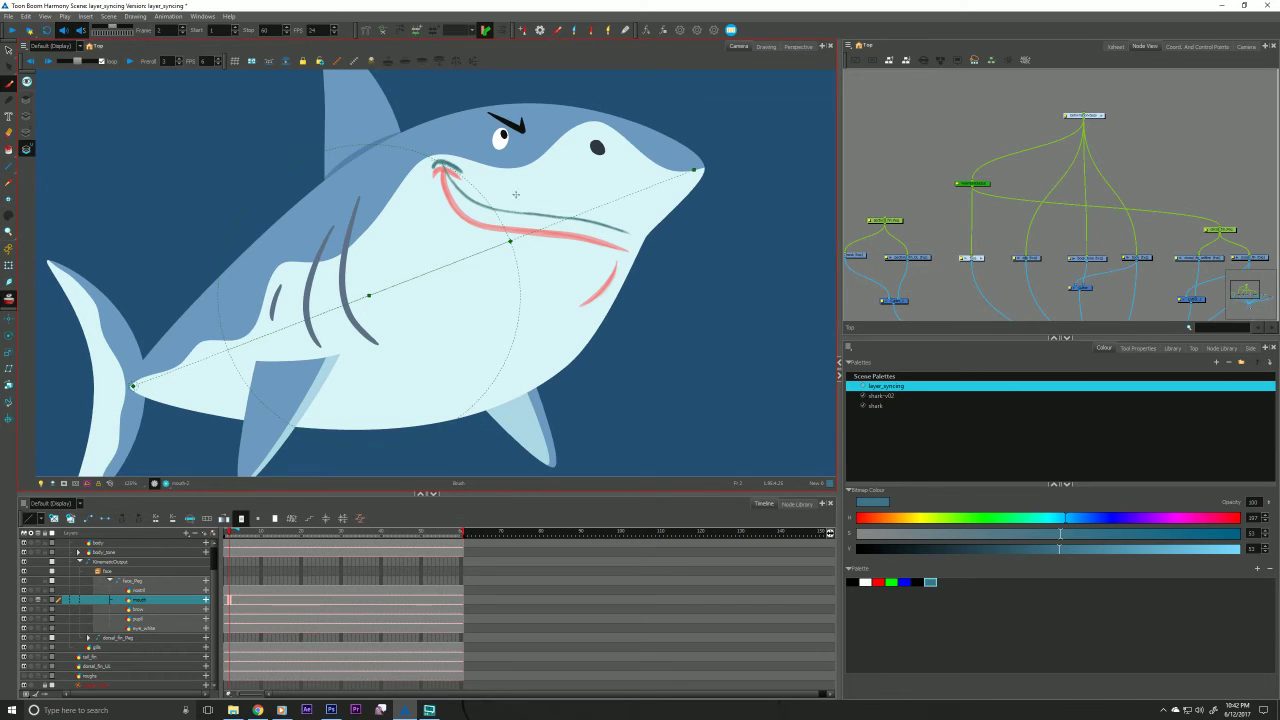
mouse_move(636, 237)
mouse_down()
mouse_move(483, 207)
mouse_move(438, 162)
mouse_up()
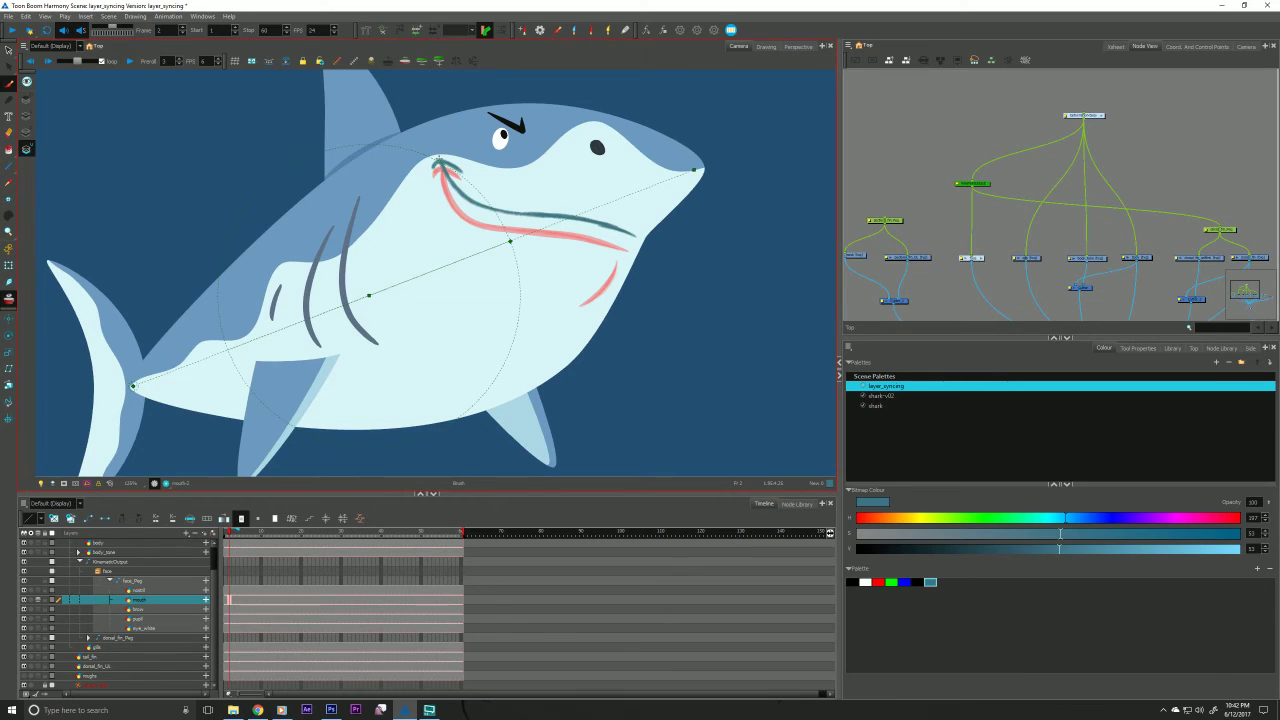
drag(634, 236, 600, 298)
mouse_move(632, 238)
mouse_down()
mouse_move(588, 328)
mouse_move(558, 350)
mouse_move(518, 348)
mouse_up()
mouse_move(606, 272)
mouse_down()
mouse_move(596, 305)
mouse_move(566, 326)
mouse_move(520, 326)
mouse_move(466, 256)
mouse_up()
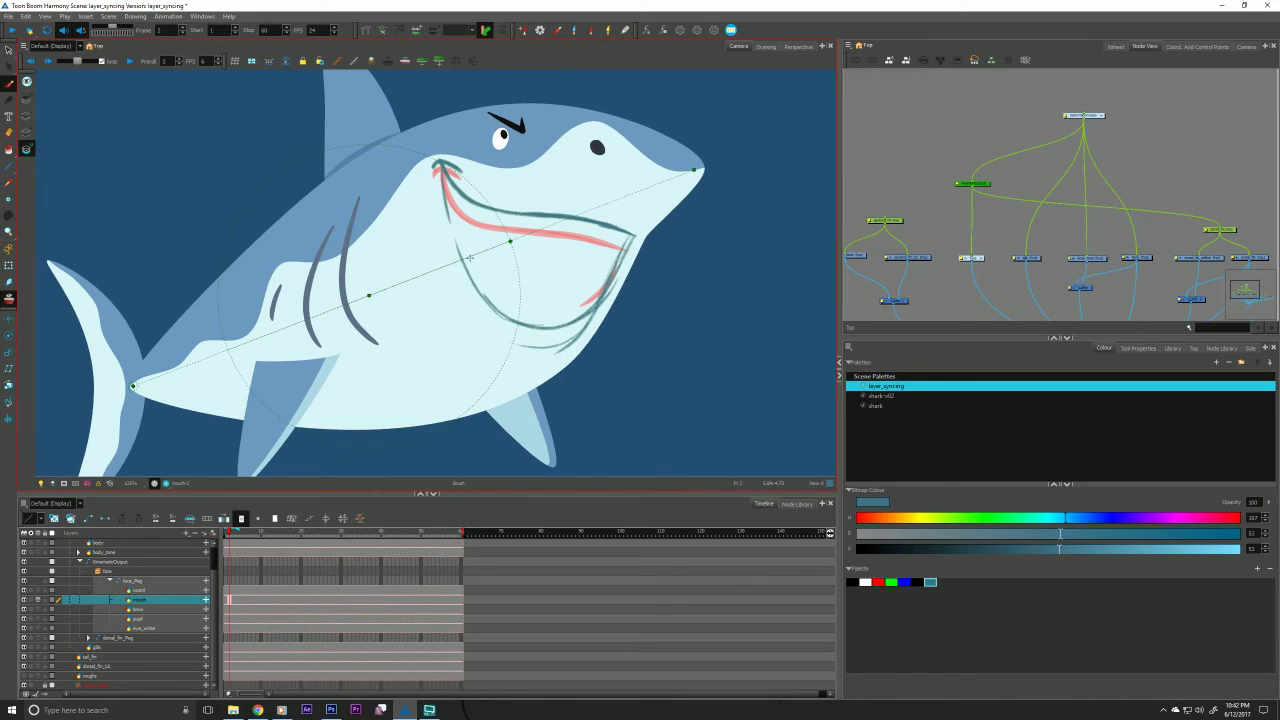
mouse_move(441, 168)
mouse_down()
mouse_move(470, 258)
mouse_move(463, 246)
mouse_up()
mouse_move(630, 234)
mouse_down()
mouse_move(602, 300)
mouse_move(612, 280)
mouse_move(552, 334)
mouse_move(512, 330)
mouse_up()
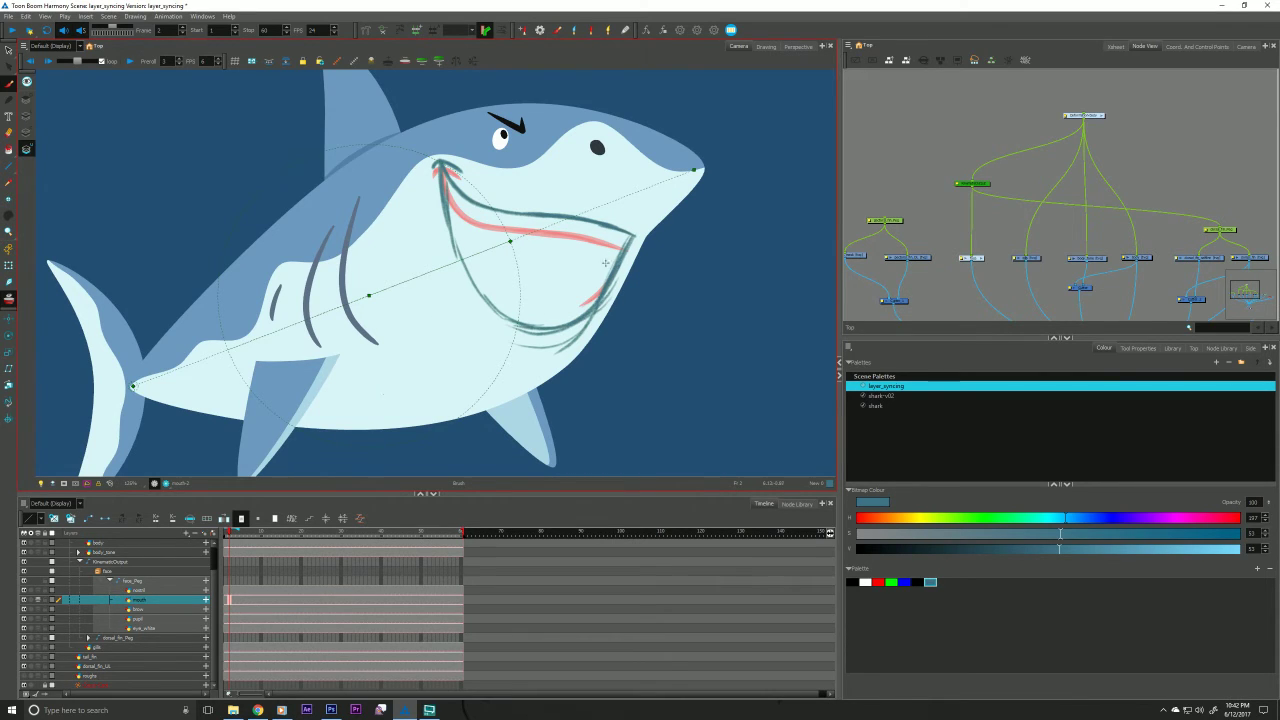
Erase the rough front part of the lower jaw line and redraw the mouth outline with cleaner strokes.
key(alt+e)
mouse_move(630, 245)
mouse_down()
mouse_move(558, 328)
mouse_move(520, 345)
mouse_up()
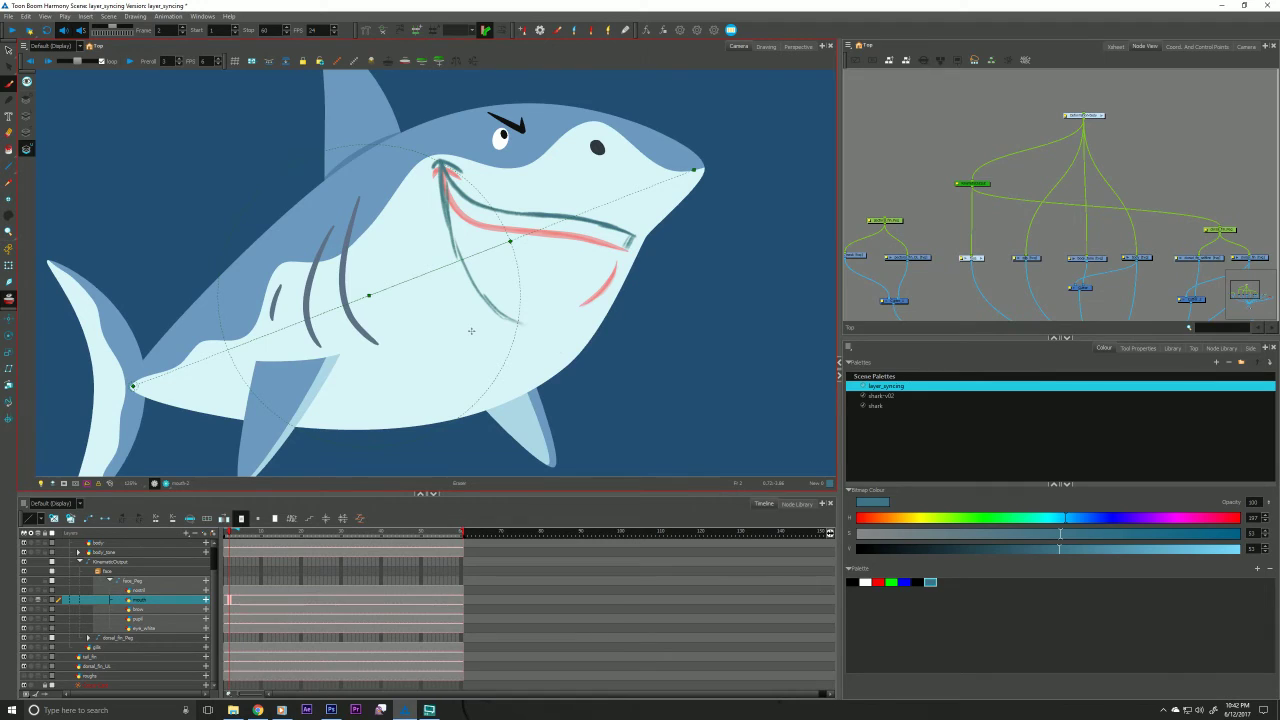
key(alt+b)
drag(632, 236, 586, 312)
mouse_move(626, 236)
mouse_down()
mouse_move(580, 318)
mouse_move(532, 336)
mouse_move(550, 336)
mouse_move(497, 315)
mouse_move(452, 228)
mouse_move(440, 166)
mouse_up()
mouse_move(440, 166)
mouse_down()
mouse_move(450, 228)
mouse_move(492, 308)
mouse_move(543, 335)
mouse_move(590, 310)
mouse_move(628, 242)
mouse_move(622, 224)
mouse_up()
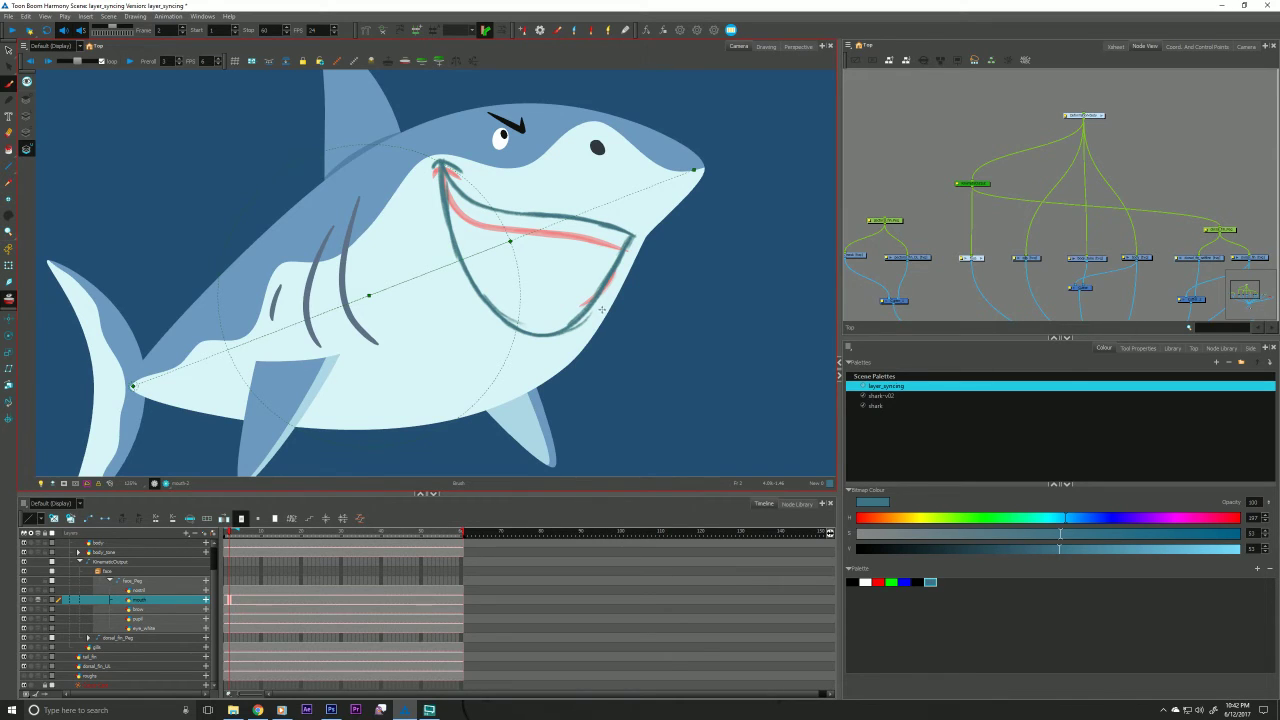
Add hatching strokes beneath the chin and sketch the upper teeth band inside the open mouth.
mouse_move(596, 312)
mouse_down()
mouse_move(545, 368)
mouse_move(558, 360)
mouse_up()
drag(597, 308, 550, 375)
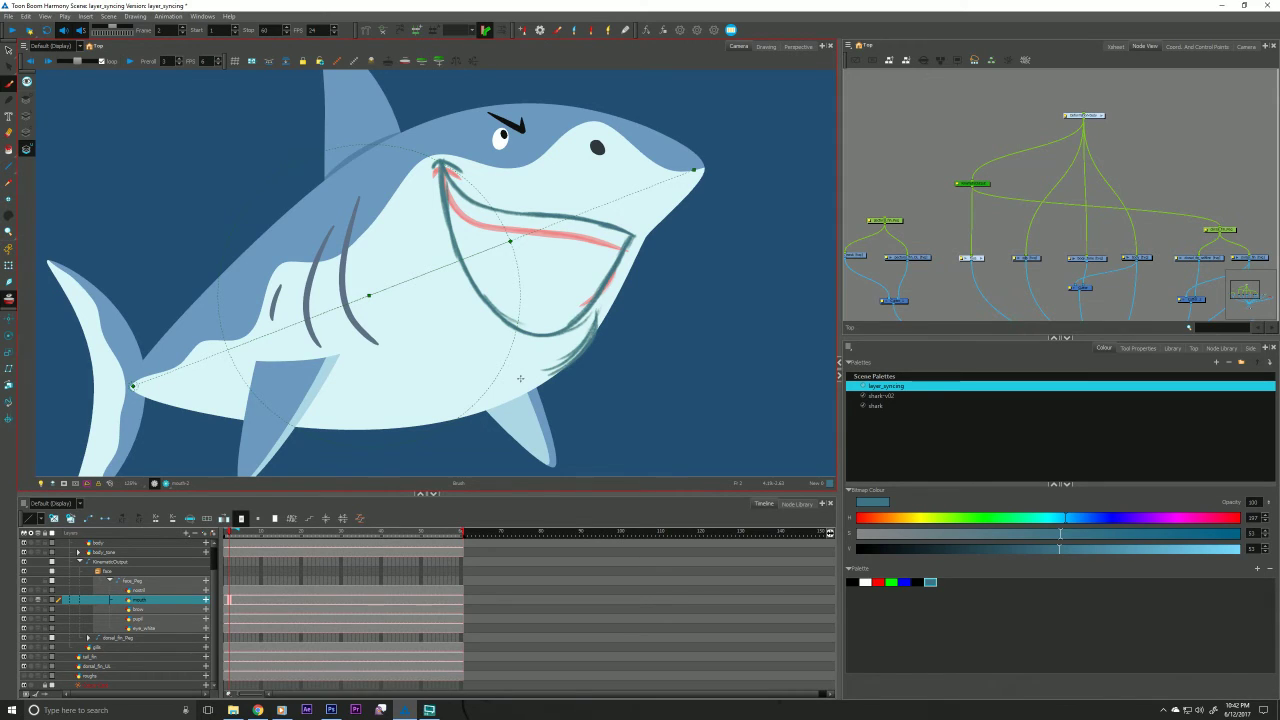
drag(594, 328, 542, 376)
drag(635, 243, 578, 326)
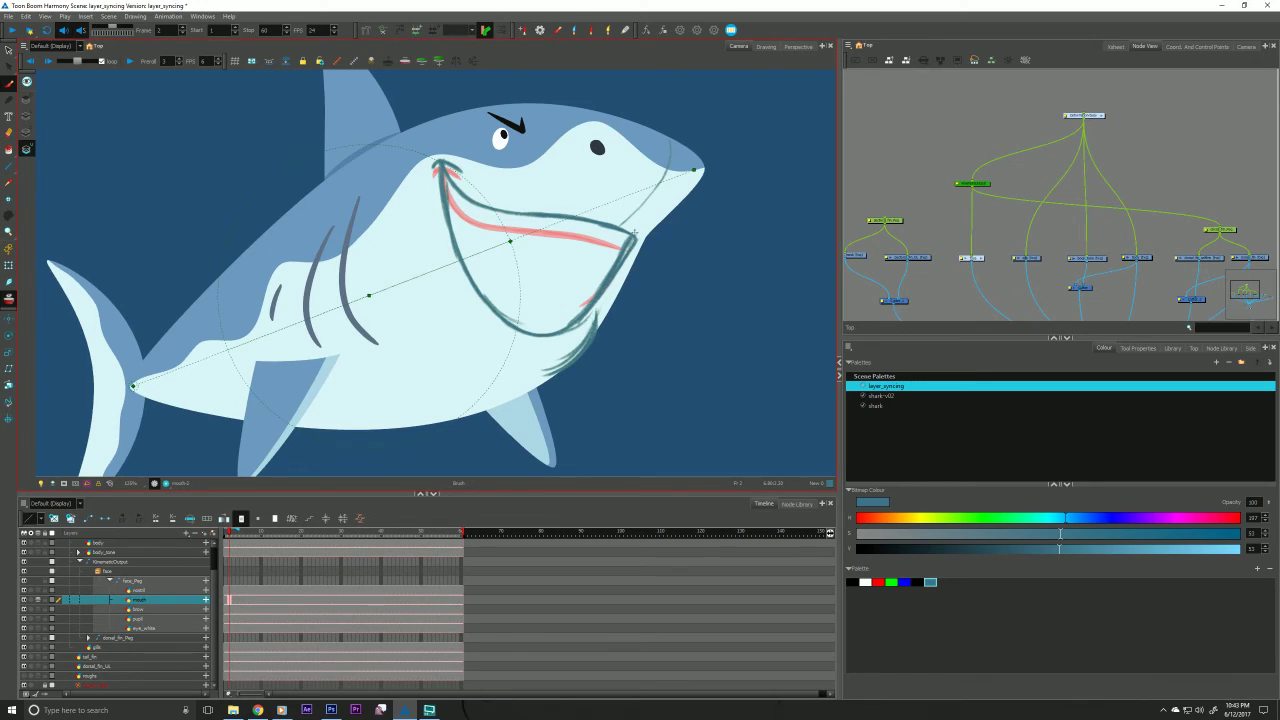
mouse_move(630, 236)
mouse_down()
mouse_move(476, 202)
mouse_move(434, 163)
mouse_up()
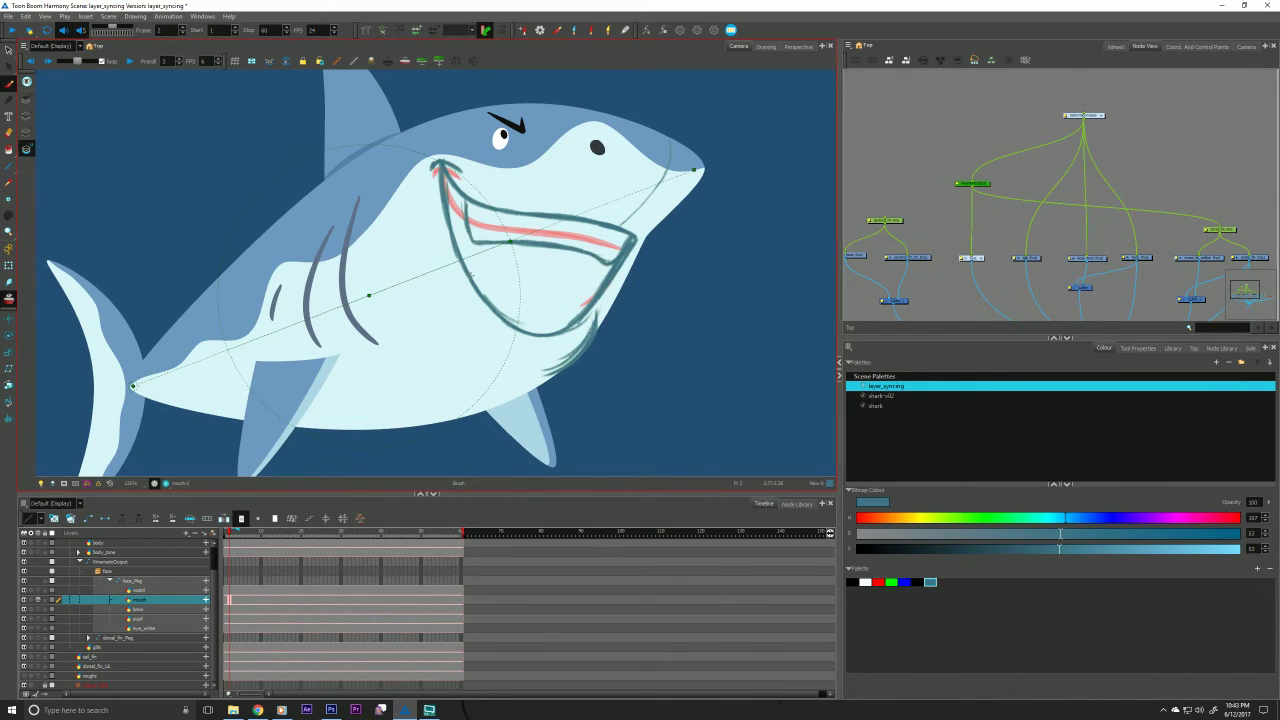
Try an inner curve for the lower teeth, then erase it together with the lower jaw line.
mouse_move(463, 284)
mouse_down()
mouse_move(540, 312)
mouse_move(500, 294)
mouse_move(547, 312)
mouse_move(510, 299)
mouse_move(587, 299)
mouse_move(514, 298)
mouse_move(571, 310)
mouse_move(472, 272)
mouse_up()
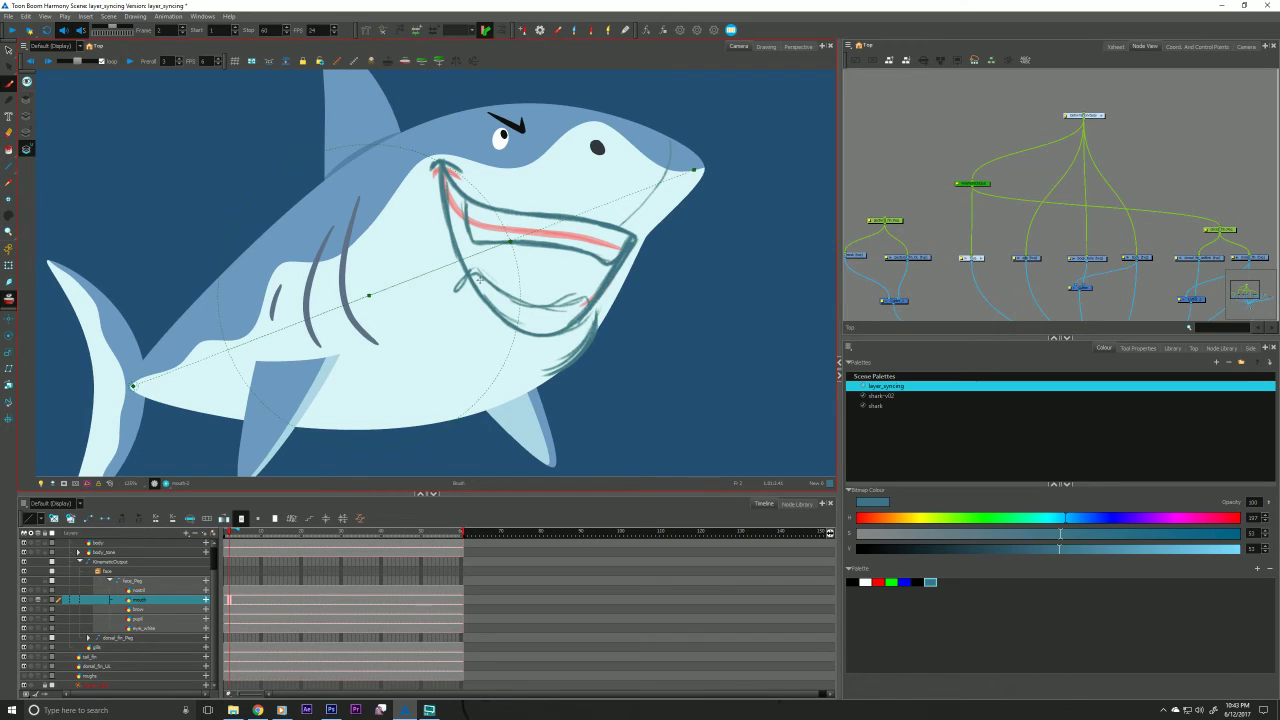
key(alt+e)
mouse_move(588, 296)
mouse_down()
mouse_move(529, 289)
mouse_move(528, 314)
mouse_move(456, 268)
mouse_up()
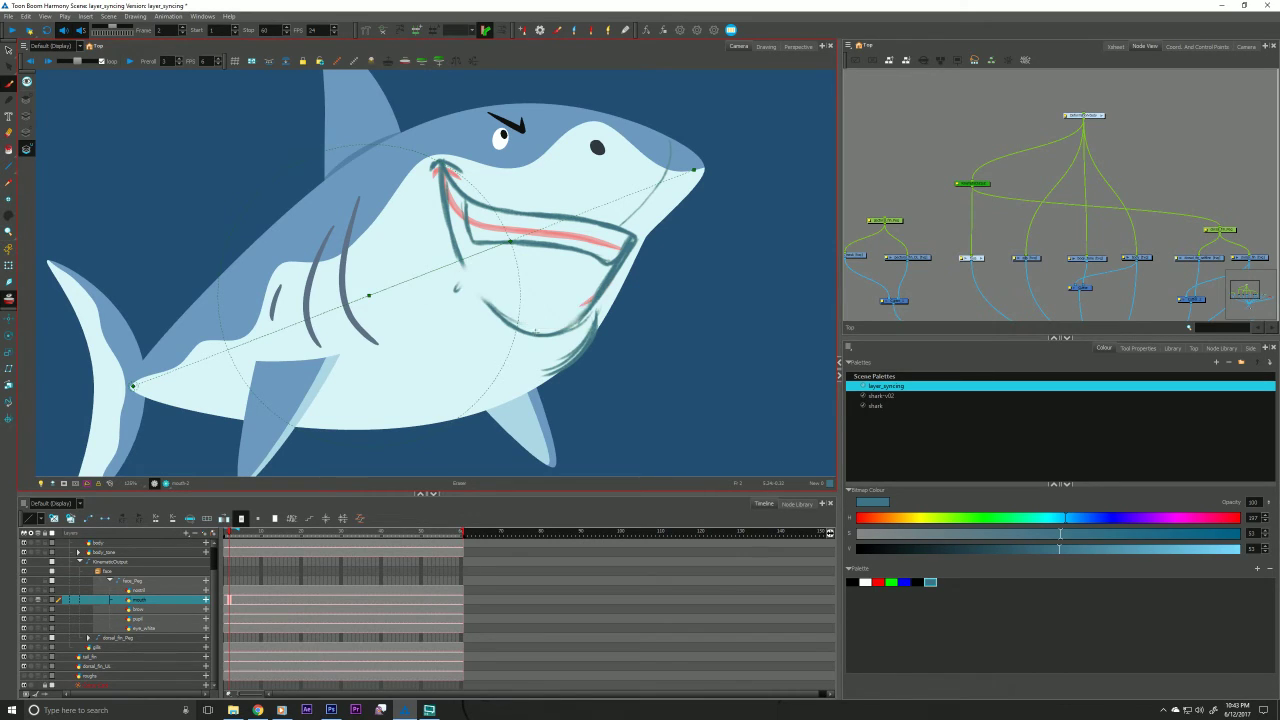
mouse_move(602, 292)
mouse_down()
mouse_move(560, 334)
mouse_move(522, 331)
mouse_move(468, 295)
mouse_move(450, 249)
mouse_up()
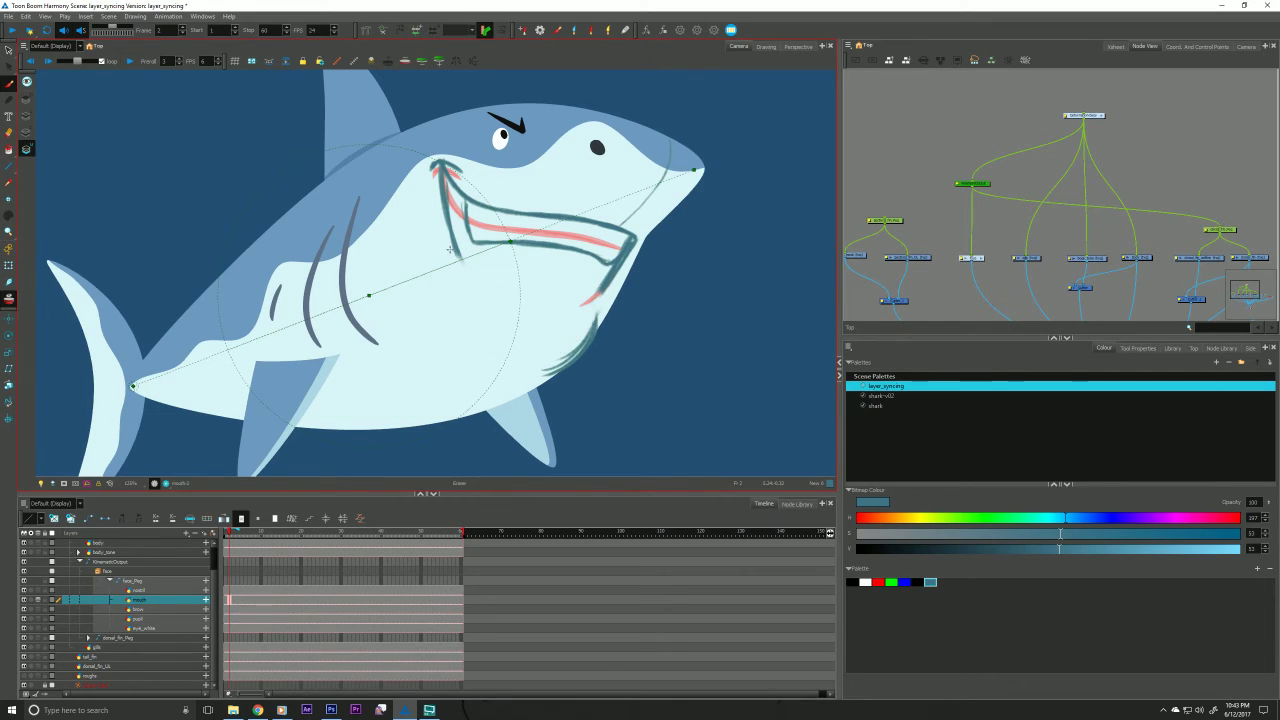
Redraw the lower jaw as a slightly deeper curve from the front of the lips back to the mouth corner.
key(alt+b)
drag(600, 291, 557, 343)
mouse_move(593, 309)
mouse_down()
mouse_move(537, 350)
mouse_move(584, 323)
mouse_move(522, 343)
mouse_move(454, 249)
mouse_move(470, 290)
mouse_up()
mouse_move(444, 204)
mouse_down()
mouse_move(489, 318)
mouse_move(546, 344)
mouse_move(578, 323)
mouse_up()
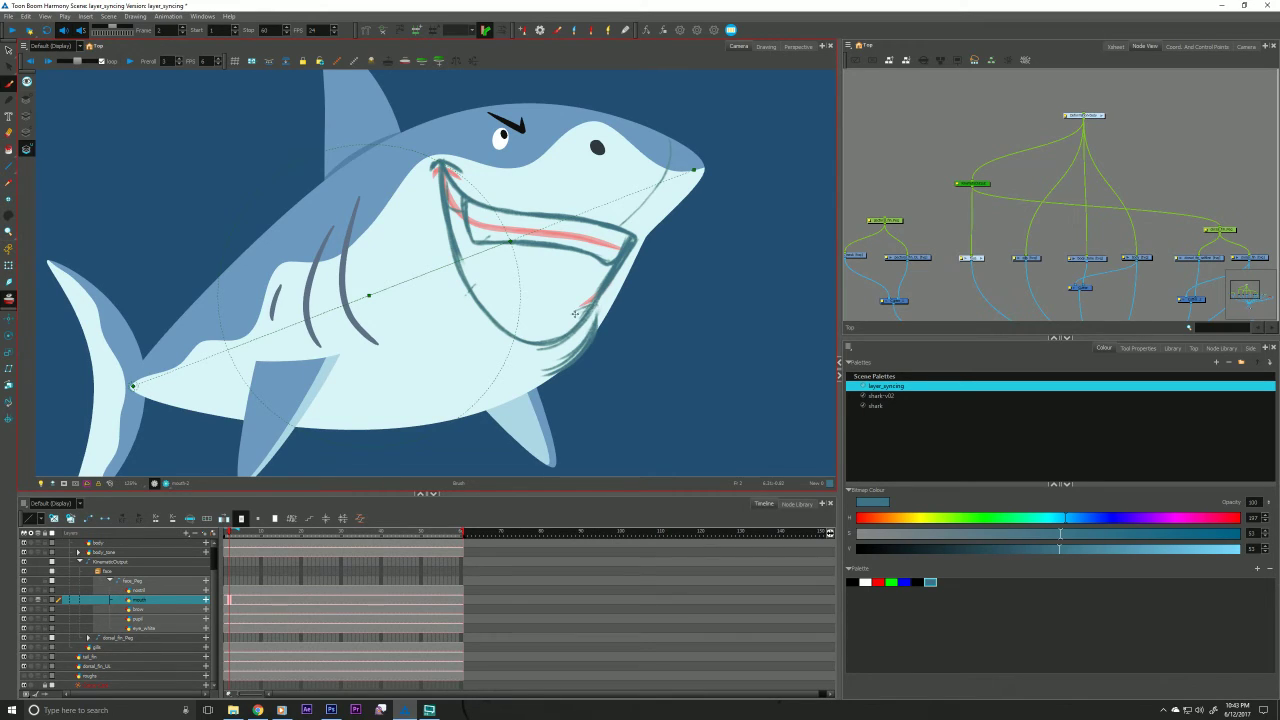
Sketch the front lower gum, tongue and inner cheek lines inside the open mouth, with small end marks on the upper teeth band.
mouse_move(586, 313)
mouse_down()
mouse_move(556, 314)
mouse_move(590, 313)
mouse_move(531, 318)
mouse_move(569, 305)
mouse_move(487, 302)
mouse_move(530, 320)
mouse_move(461, 282)
mouse_move(519, 316)
mouse_move(584, 314)
mouse_move(556, 303)
mouse_move(552, 313)
mouse_move(595, 312)
mouse_move(545, 315)
mouse_move(462, 265)
mouse_move(544, 318)
mouse_up()
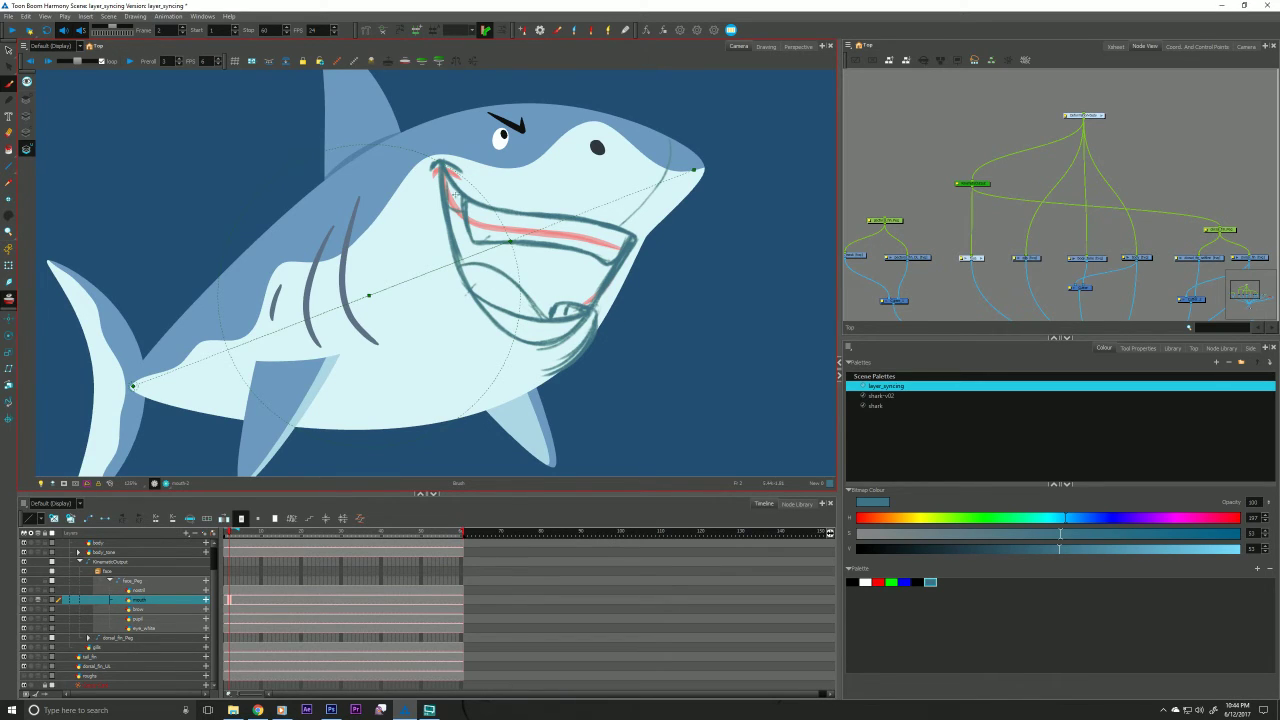
mouse_move(526, 243)
mouse_down()
mouse_move(536, 290)
mouse_move(519, 313)
mouse_move(558, 281)
mouse_up()
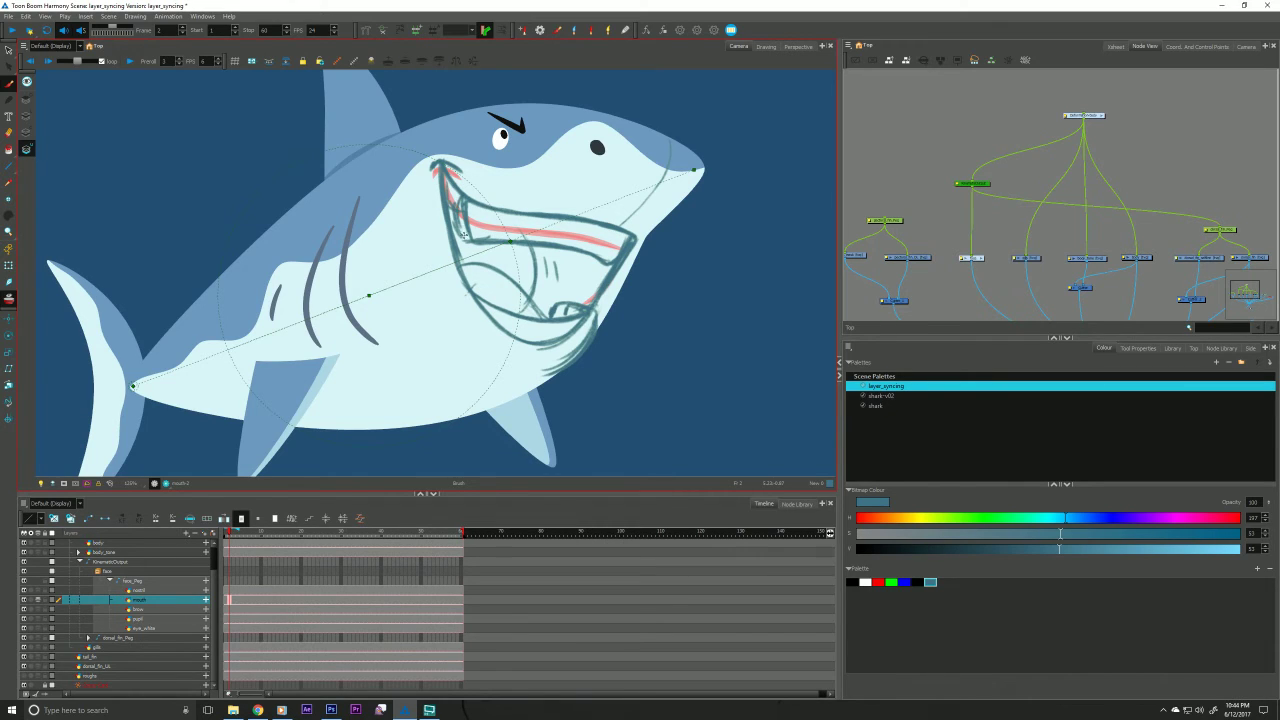
key(alt+e)
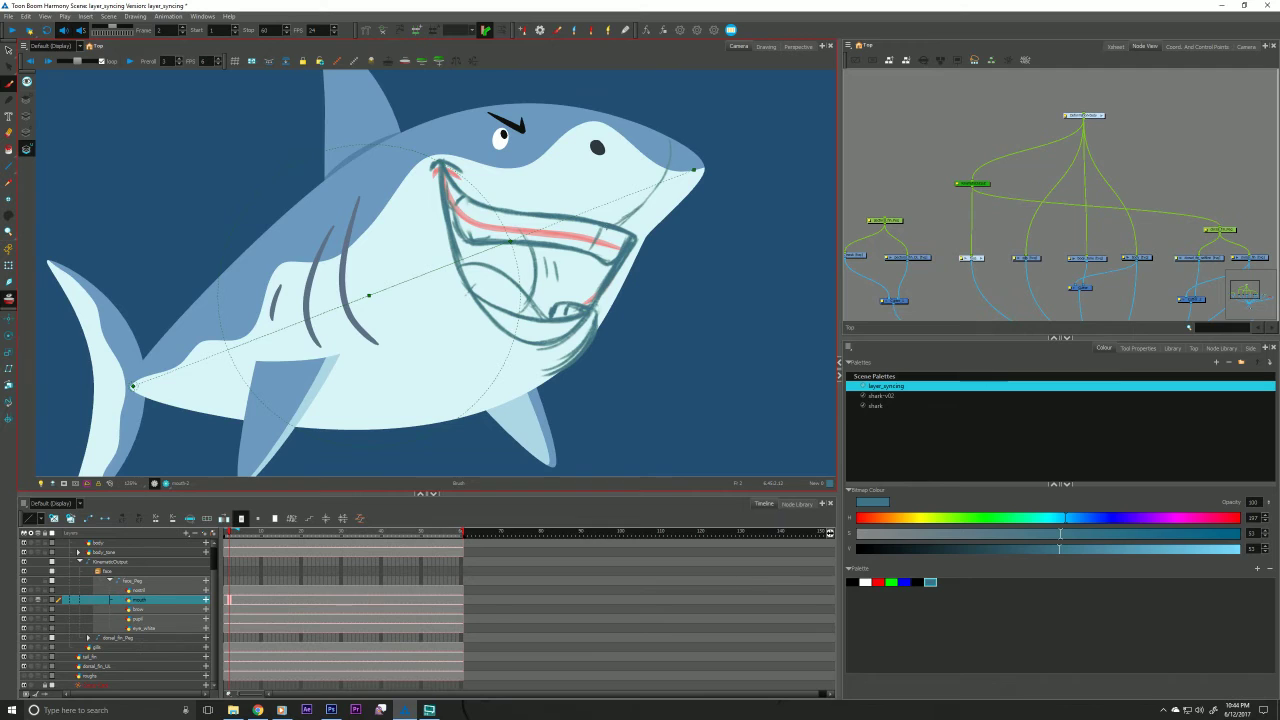
mouse_move(622, 220)
mouse_down()
mouse_move(673, 167)
mouse_move(672, 143)
mouse_move(617, 222)
mouse_up()
mouse_move(510, 304)
mouse_down()
mouse_move(492, 270)
mouse_move(505, 290)
mouse_move(455, 260)
mouse_move(508, 270)
mouse_move(545, 311)
mouse_up()
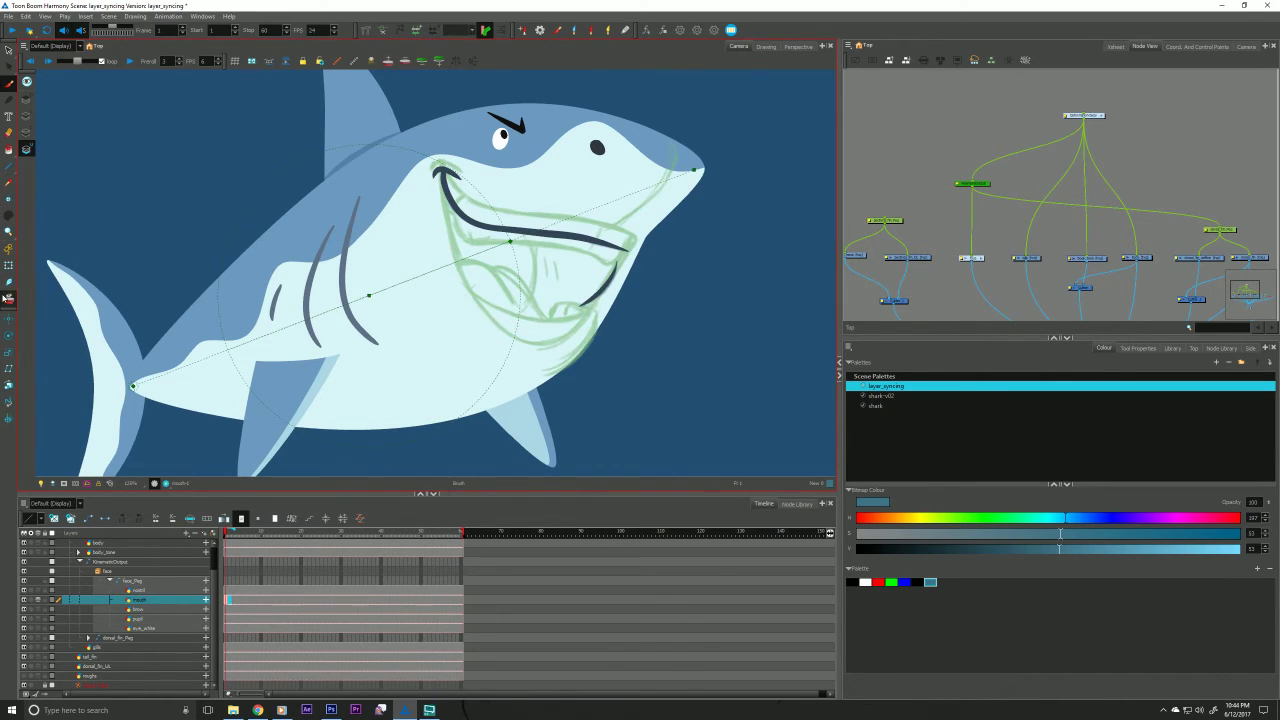
Turn off onion skin and flip between frames 1 and 2 to compare the closed mouth with the open-mouth sketch.
key(.)
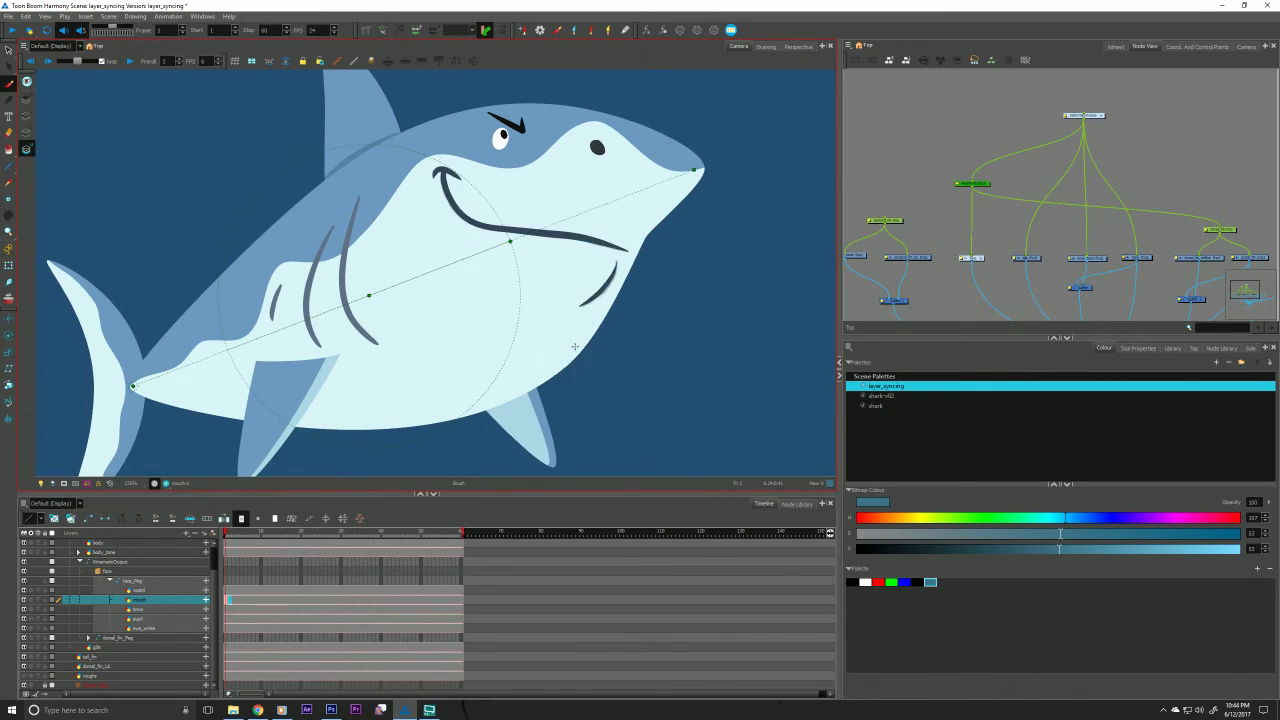
key(.)
key(.)
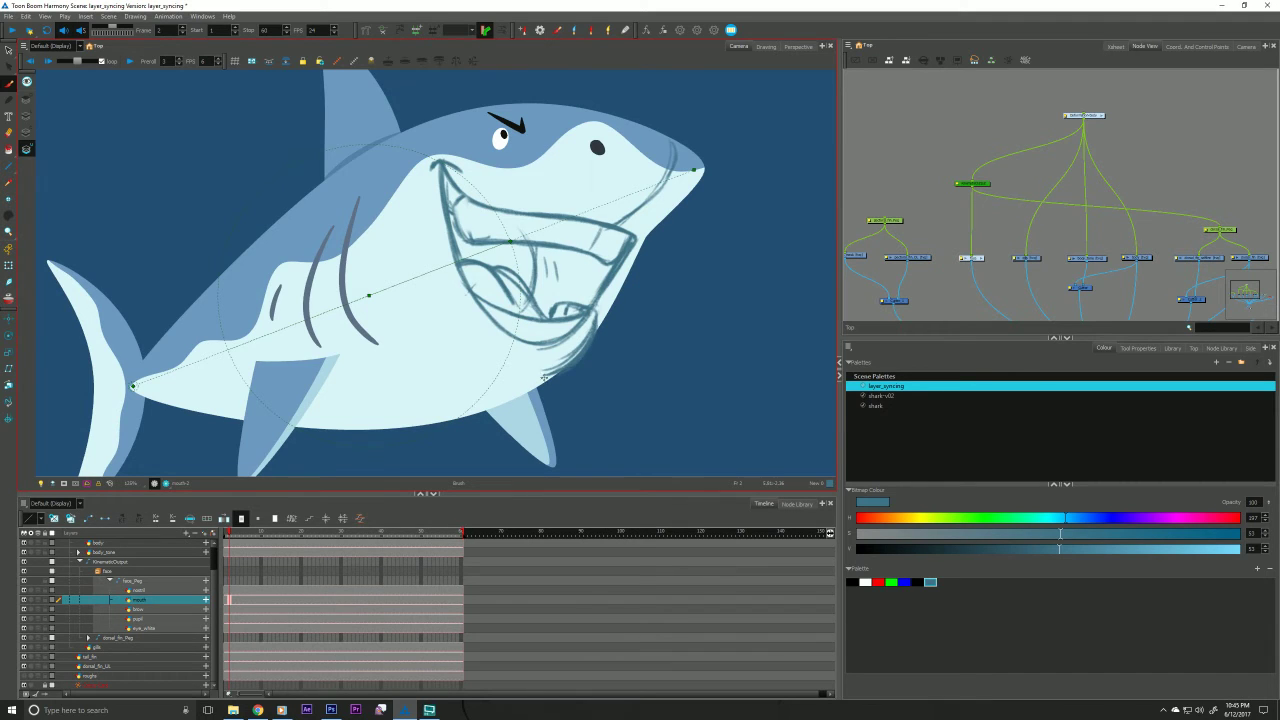
key(.)
key(.)
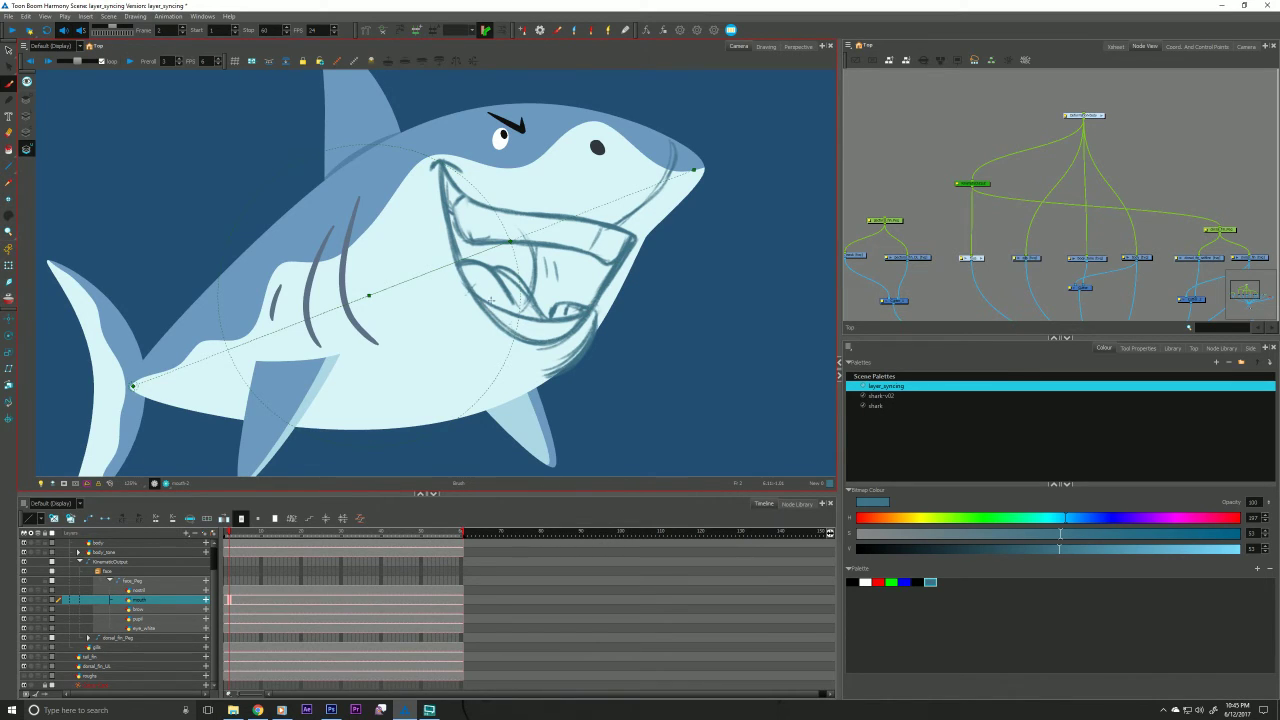
key(comma)
key(period)
key(comma)
key(period)
key(comma)
key(period)
key(comma)
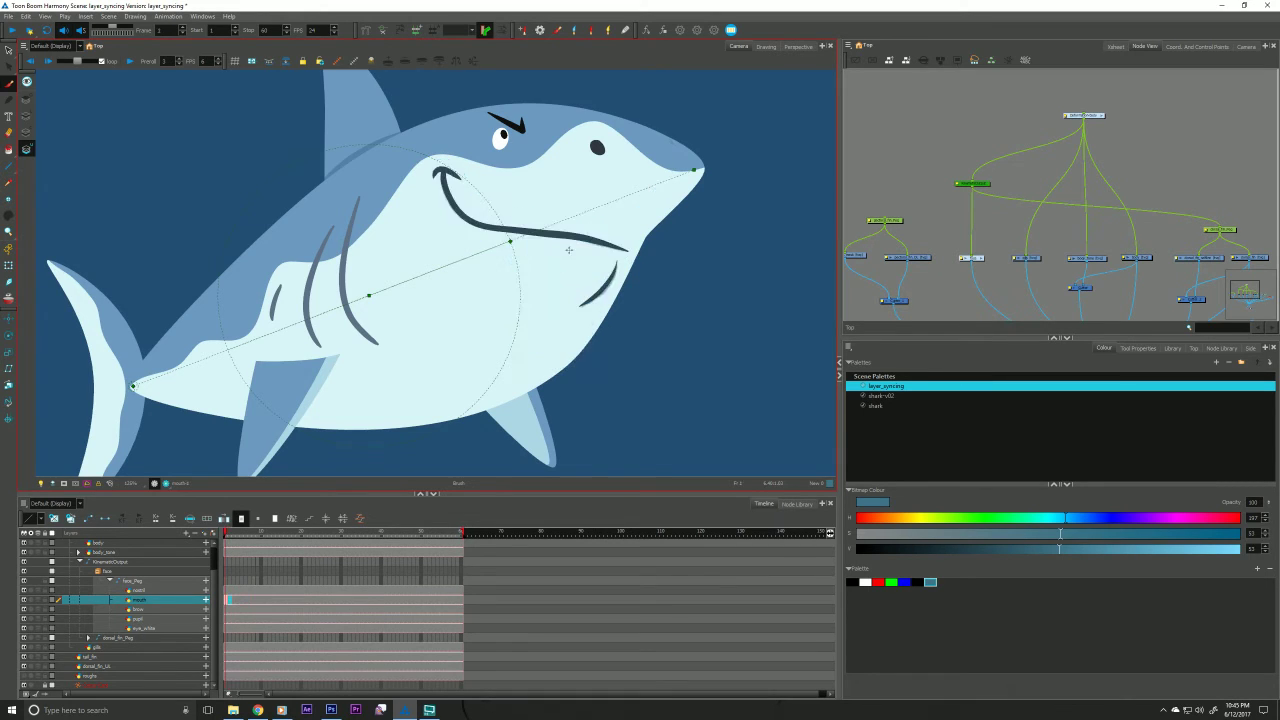
key(period)
Redraw the lower edge of the upper teeth band and rework the gum at the front of the lower jaw.
drag(554, 243, 458, 237)
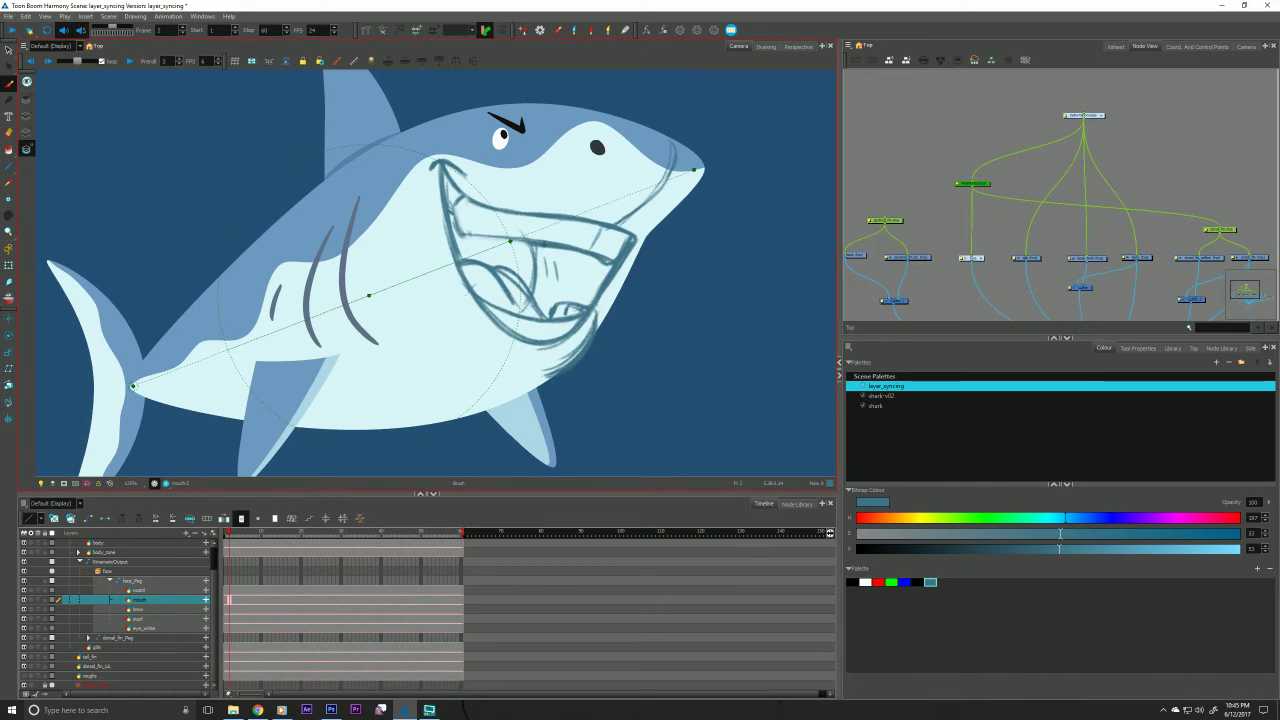
mouse_move(523, 240)
mouse_down()
mouse_move(471, 236)
mouse_move(450, 210)
mouse_move(470, 240)
mouse_move(528, 244)
mouse_up()
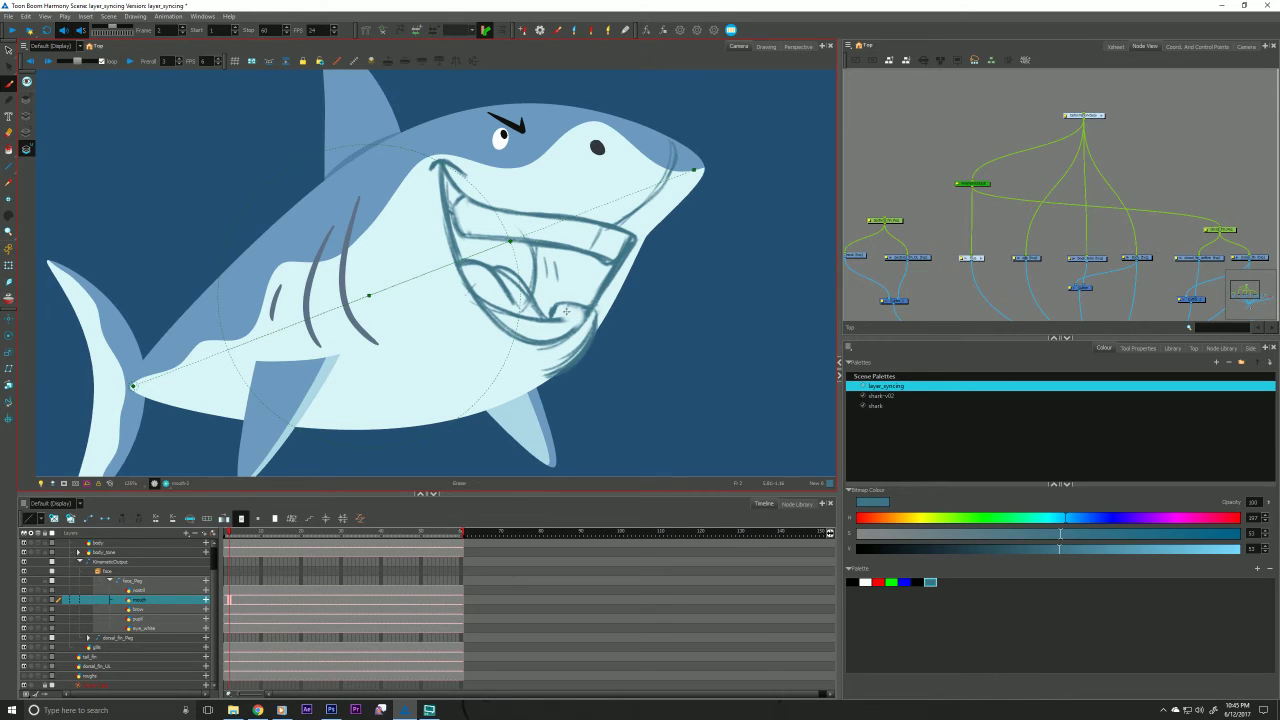
drag(557, 318, 577, 315)
Rough in pointed teeth along the upper band, checking against the closed-mouth frame and the shark photos in the browser.
key(comma)
key(period)
key(comma)
key(period)
key(comma)
key(period)
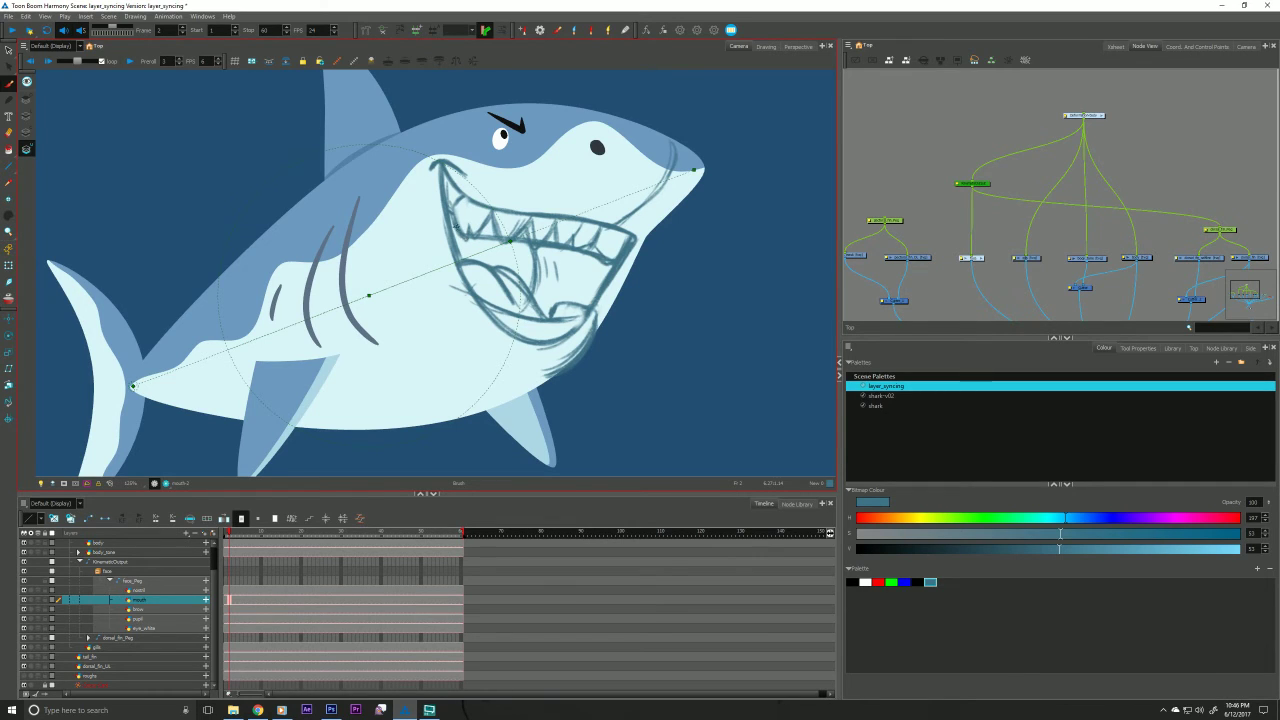
click(262, 709)
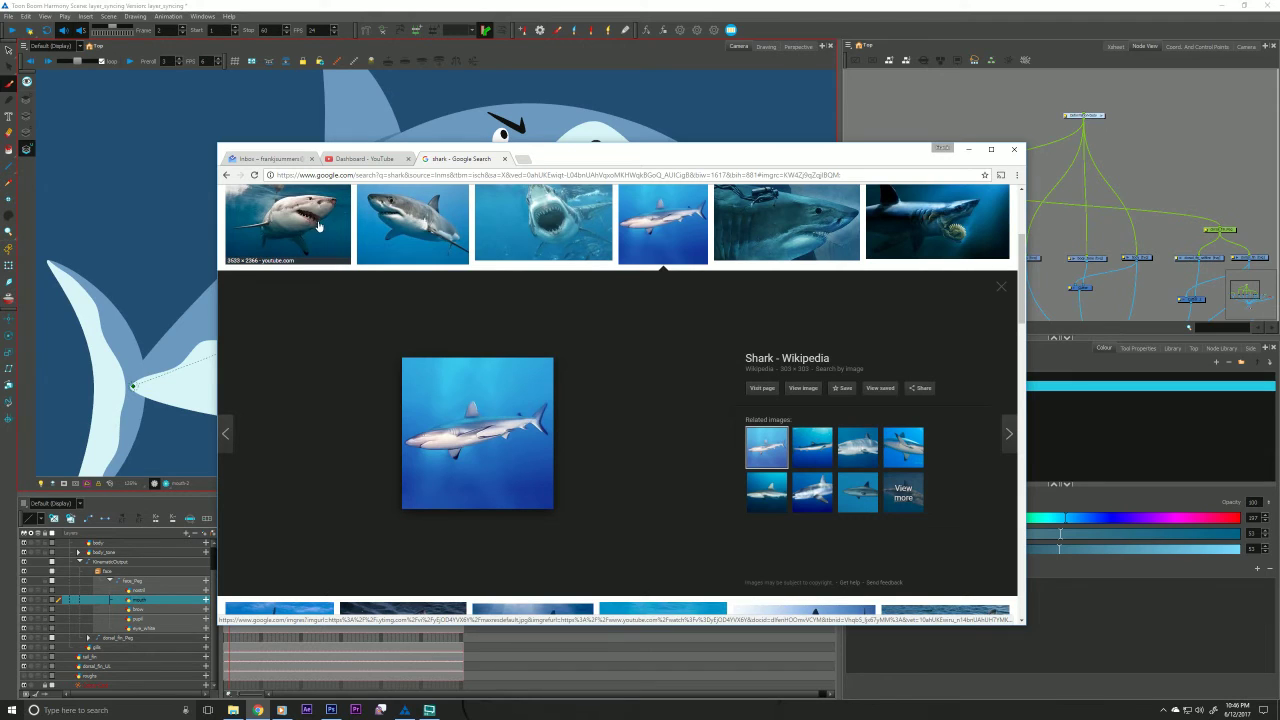
click(1060, 234)
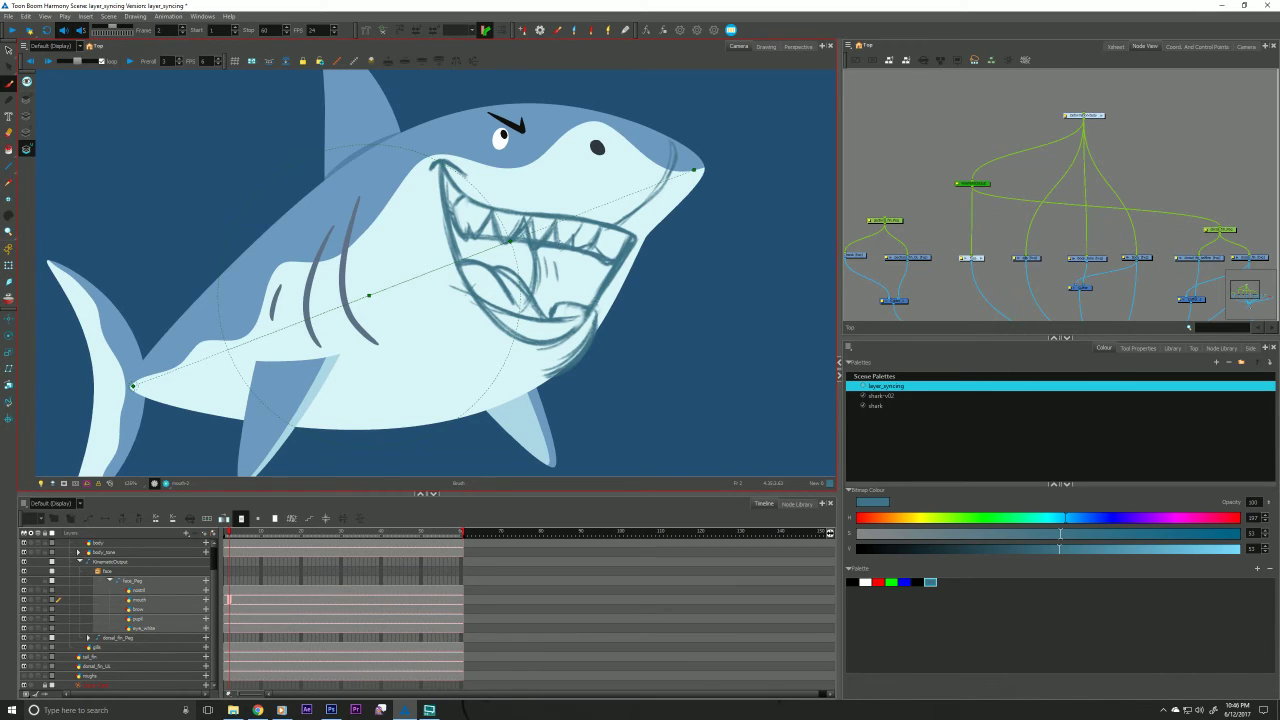
Add a darker teal bitmap swatch to the layer_syncing palette with its brightness value lowered to 30.
click(1257, 569)
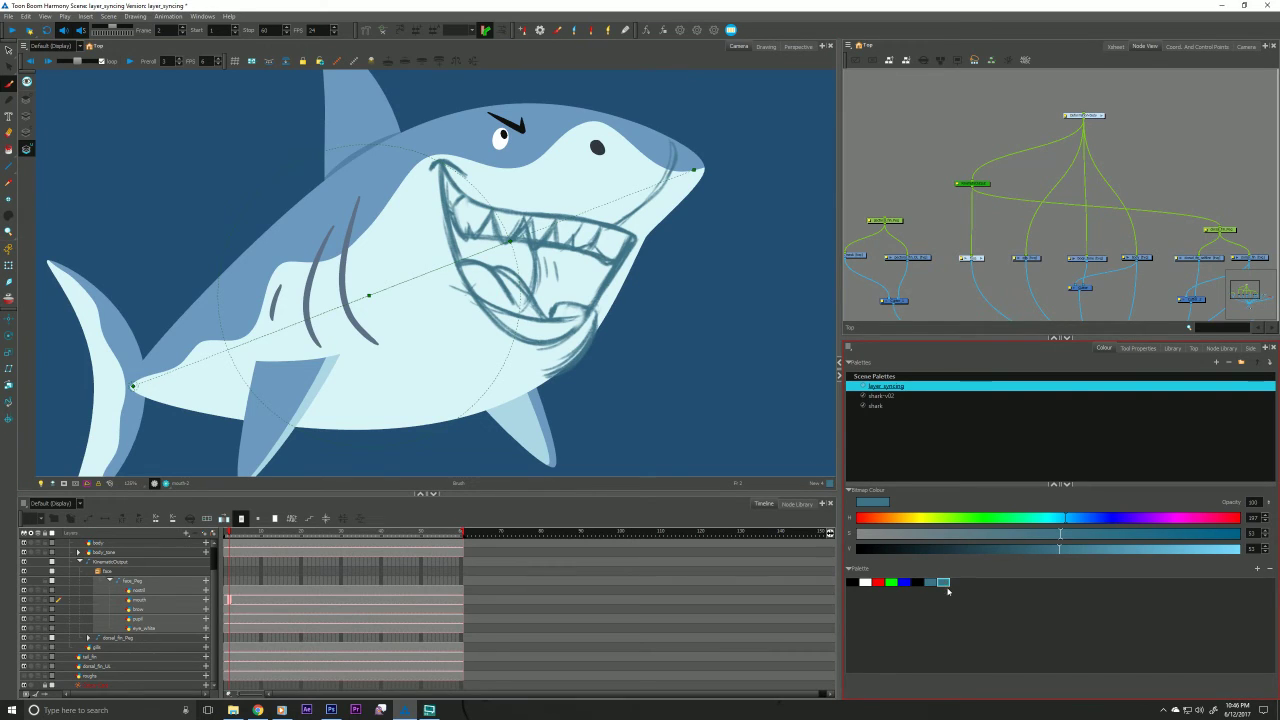
click(1267, 571)
drag(1060, 552, 971, 555)
click(1257, 568)
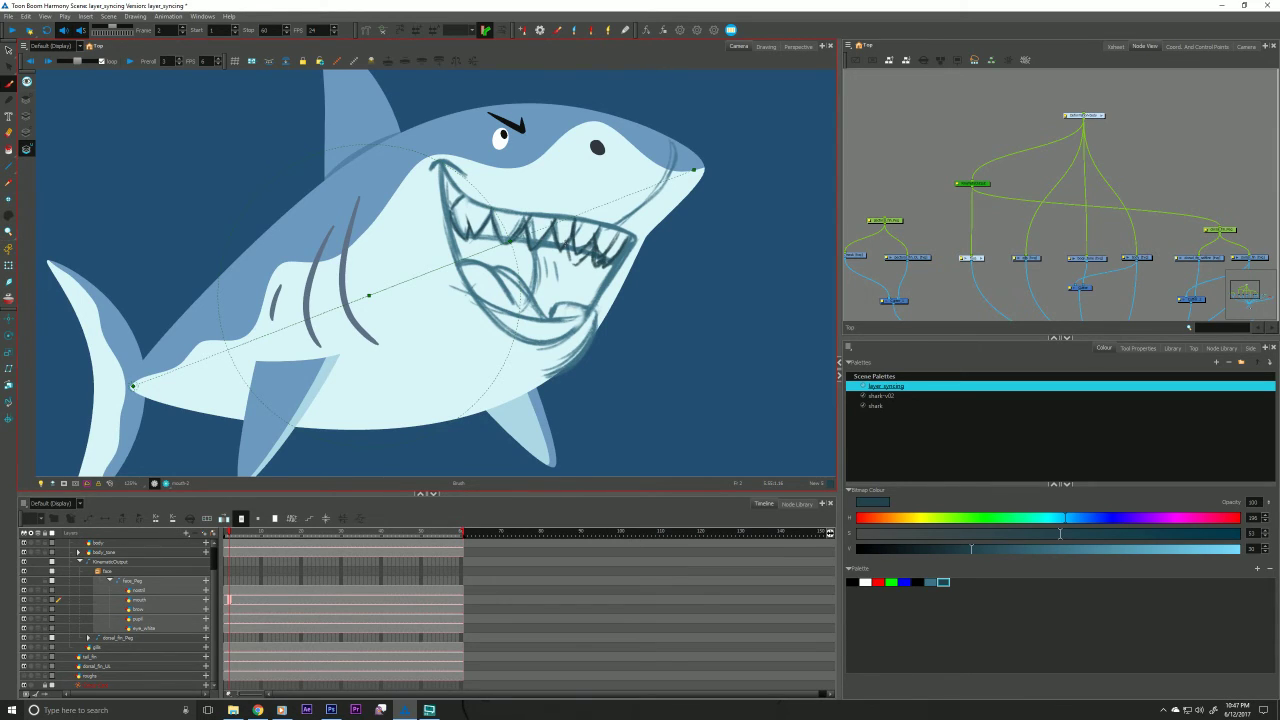
Erase stray marks around the front upper teeth and redraw their pointed tips in the darker teal.
key(alt+e)
drag(593, 258, 568, 262)
key(alt+b)
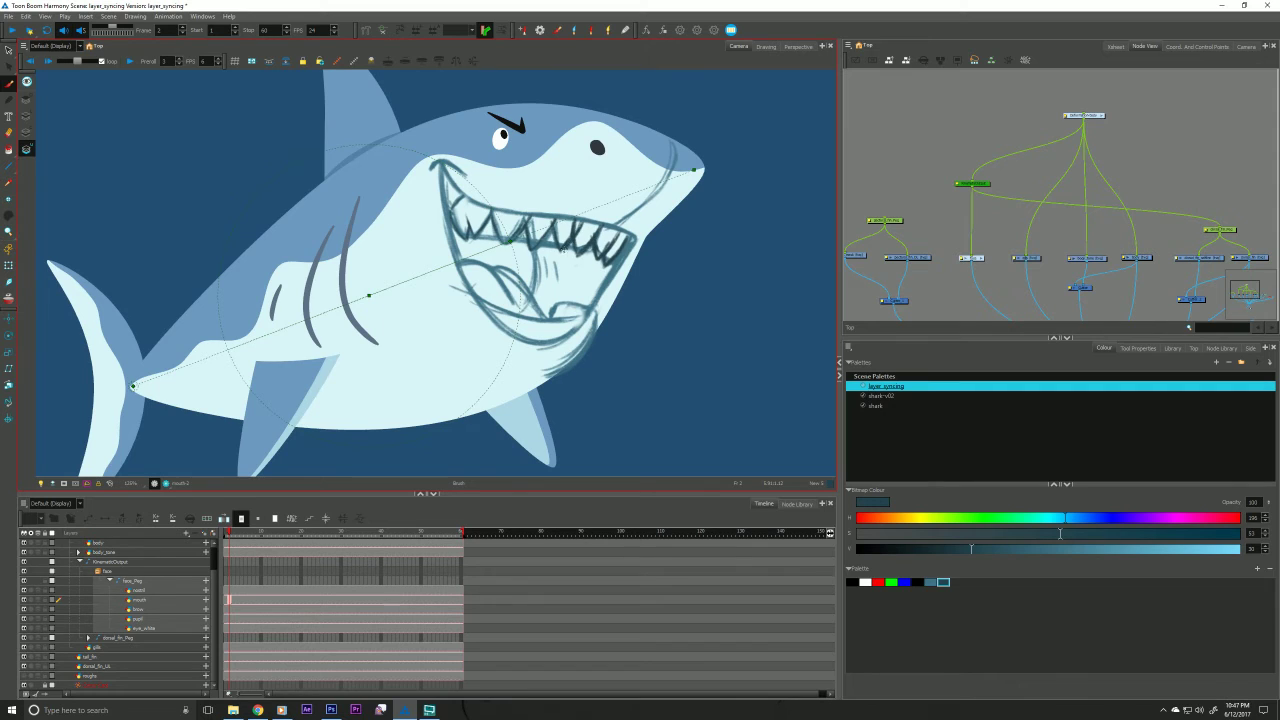
Sketch rounded gum bumps above the upper teeth and a row of pointed lower teeth with gum bumps beneath them.
key(alt+e)
drag(492, 207, 505, 200)
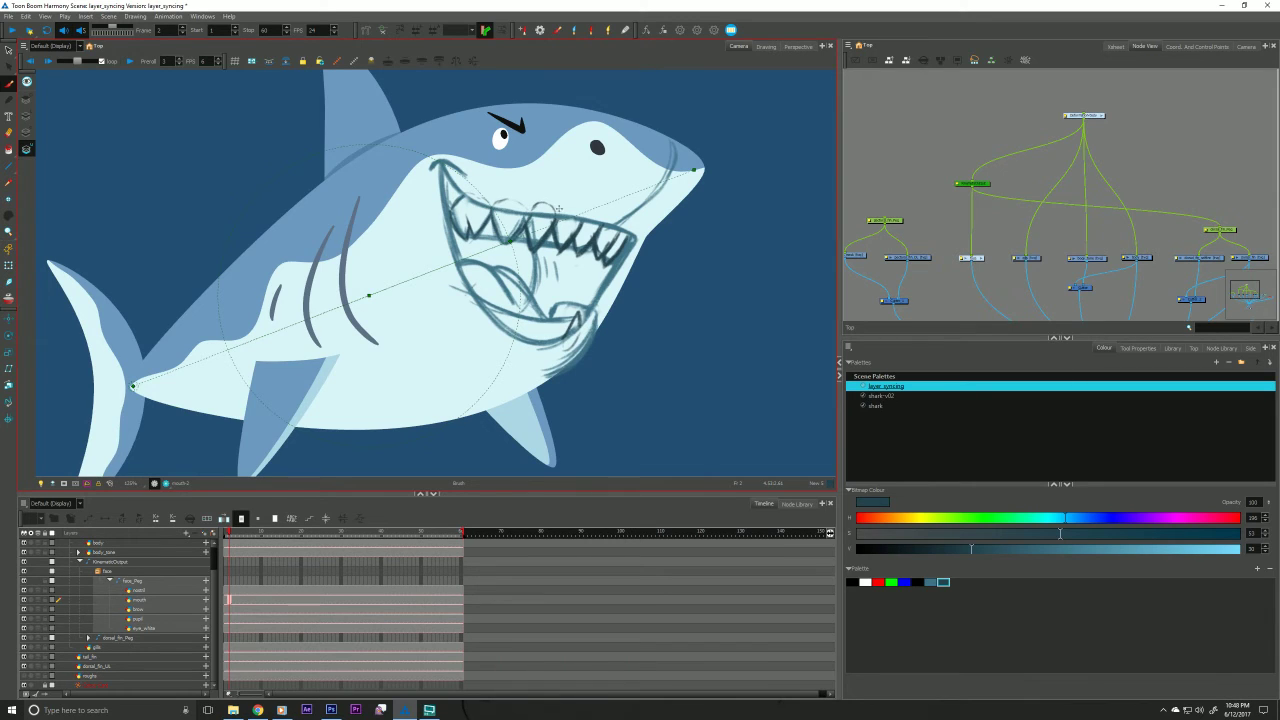
drag(559, 210, 566, 205)
drag(623, 227, 622, 237)
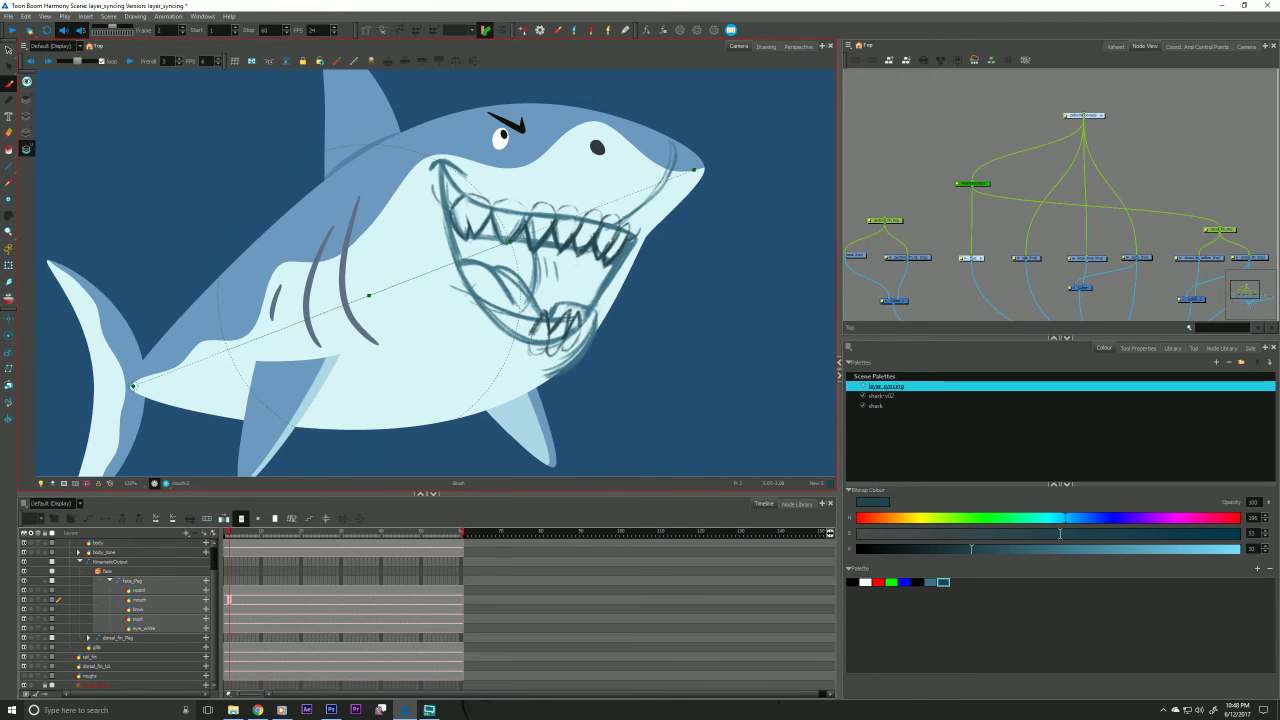
drag(513, 302, 530, 338)
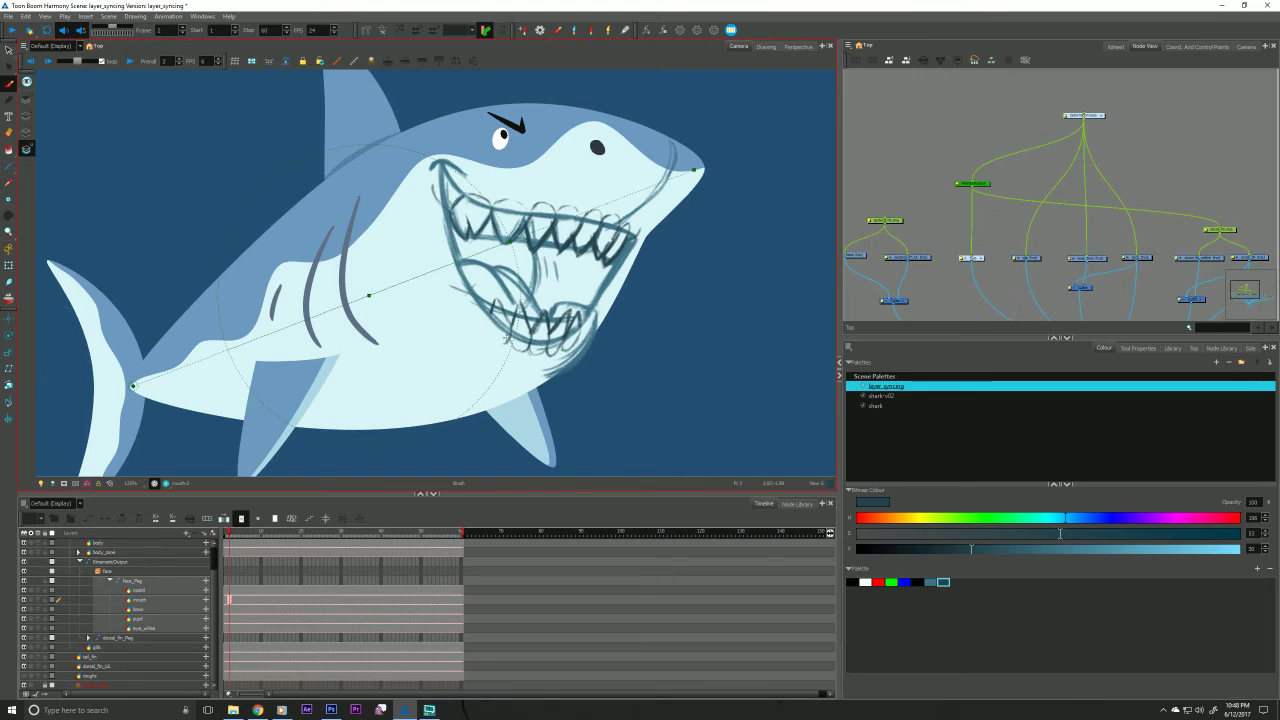
mouse_move(477, 296)
mouse_down()
mouse_move(475, 313)
mouse_move(457, 311)
mouse_up()
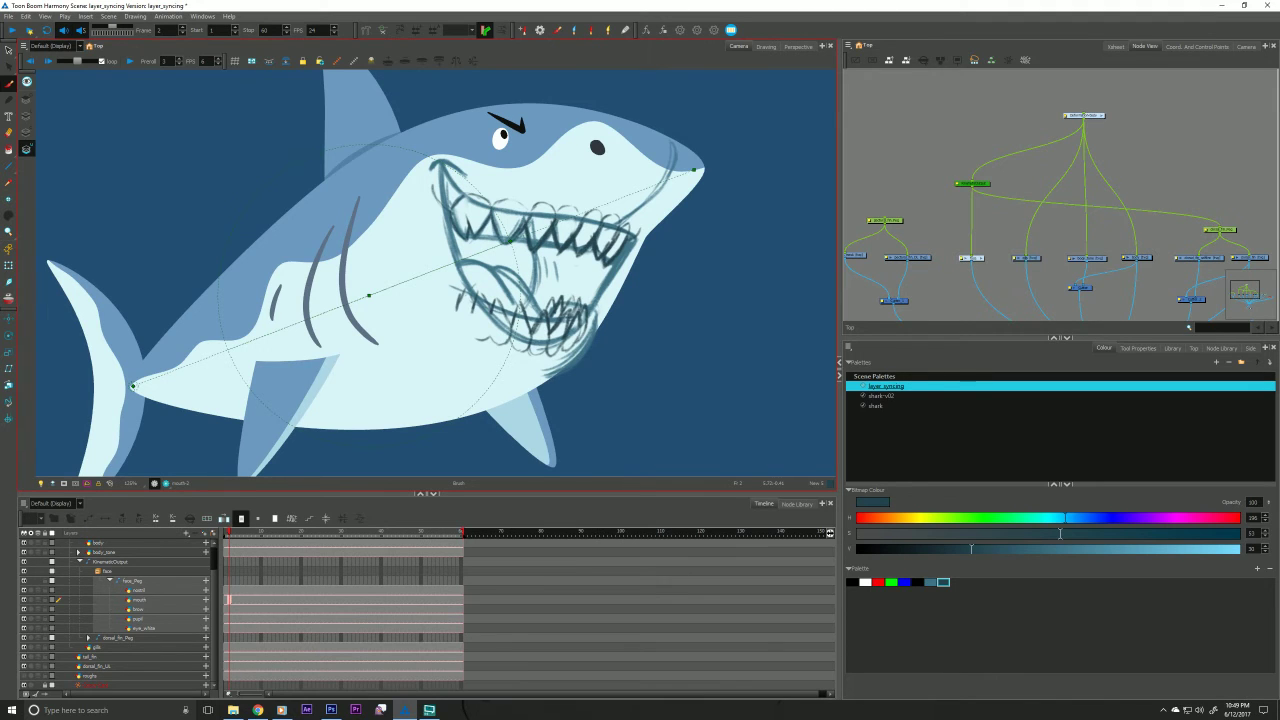
Switch to the browser and examine the shark photos as reference for the teeth, then return to the Harmony scene.
click(233, 710)
click(258, 709)
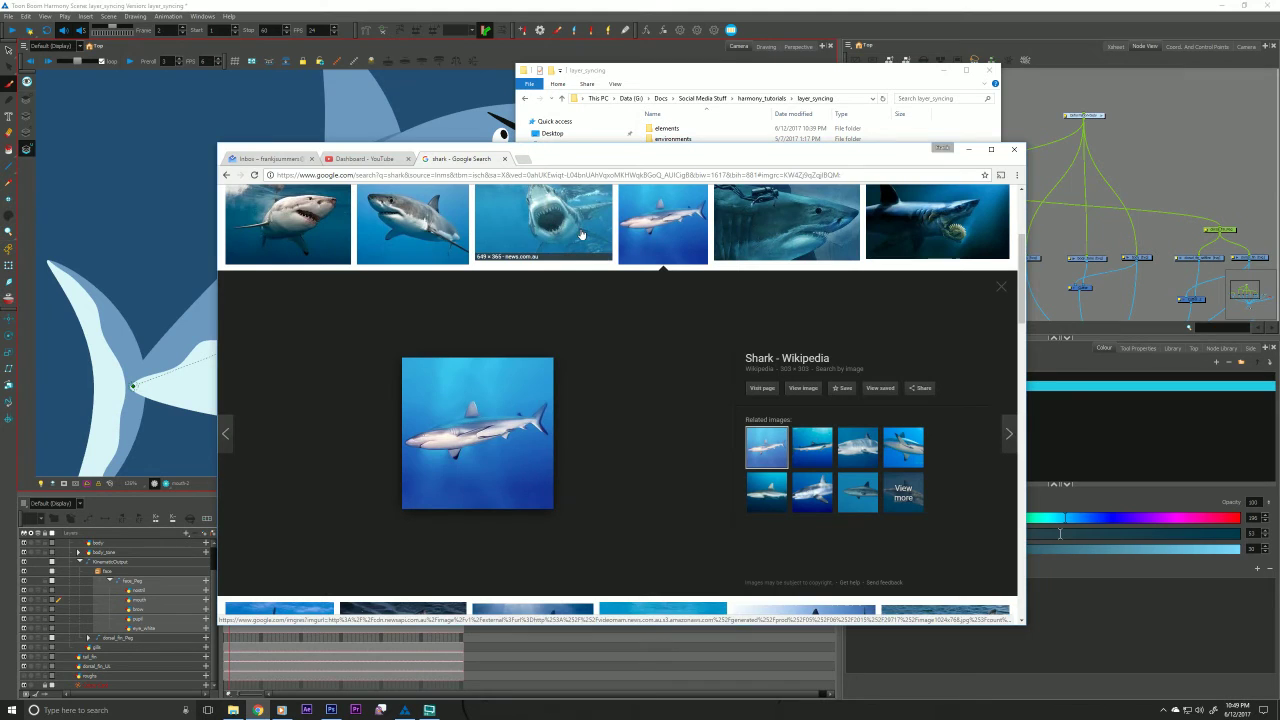
scroll(1021, 257, up, 1)
scroll(1021, 257, up, 3)
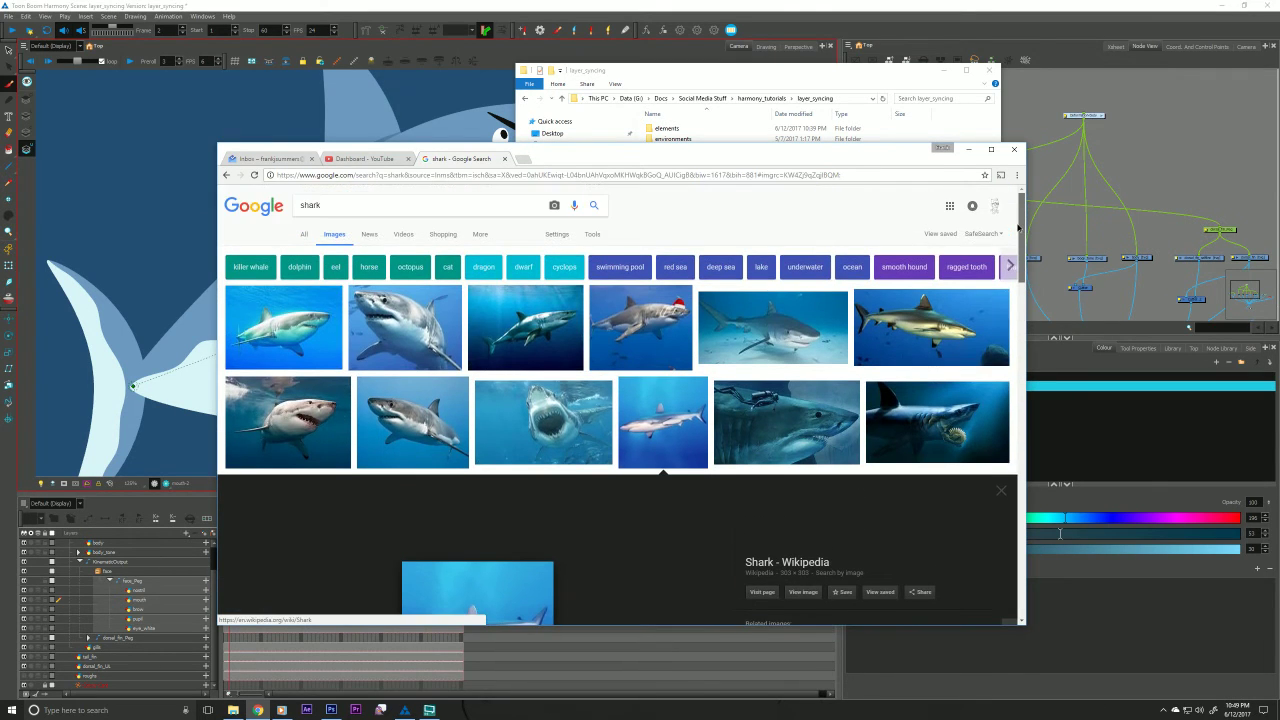
scroll(1018, 240, down, 1)
drag(1018, 233, 1020, 229)
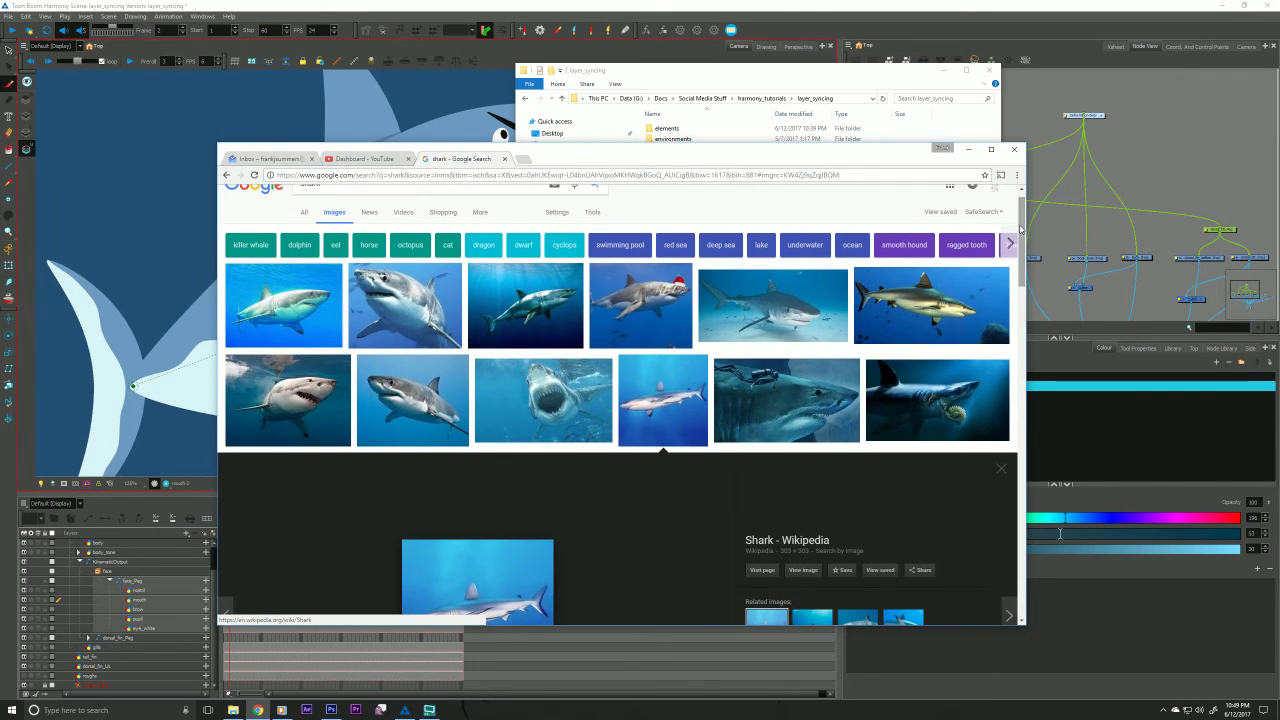
click(1112, 304)
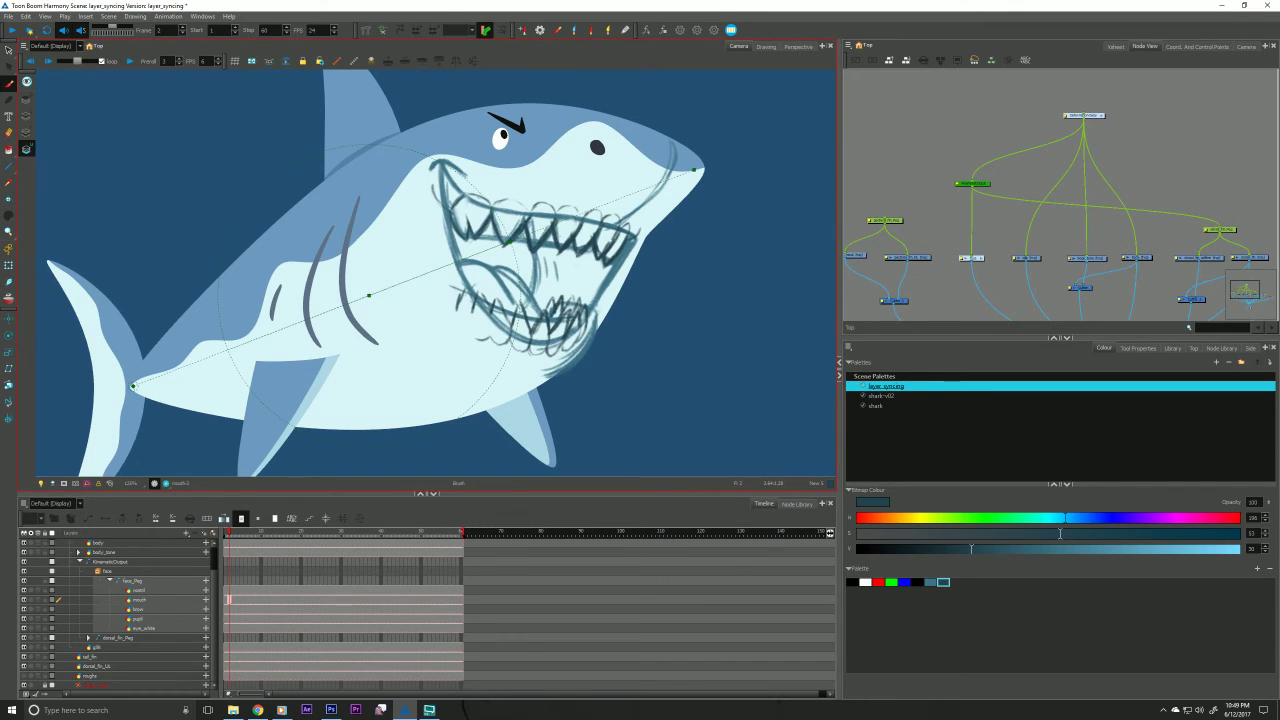
Rework the middle upper teeth and darken the jaw and mouth outlines, checking against the closed-mouth frame.
key(e)
drag(578, 229, 561, 238)
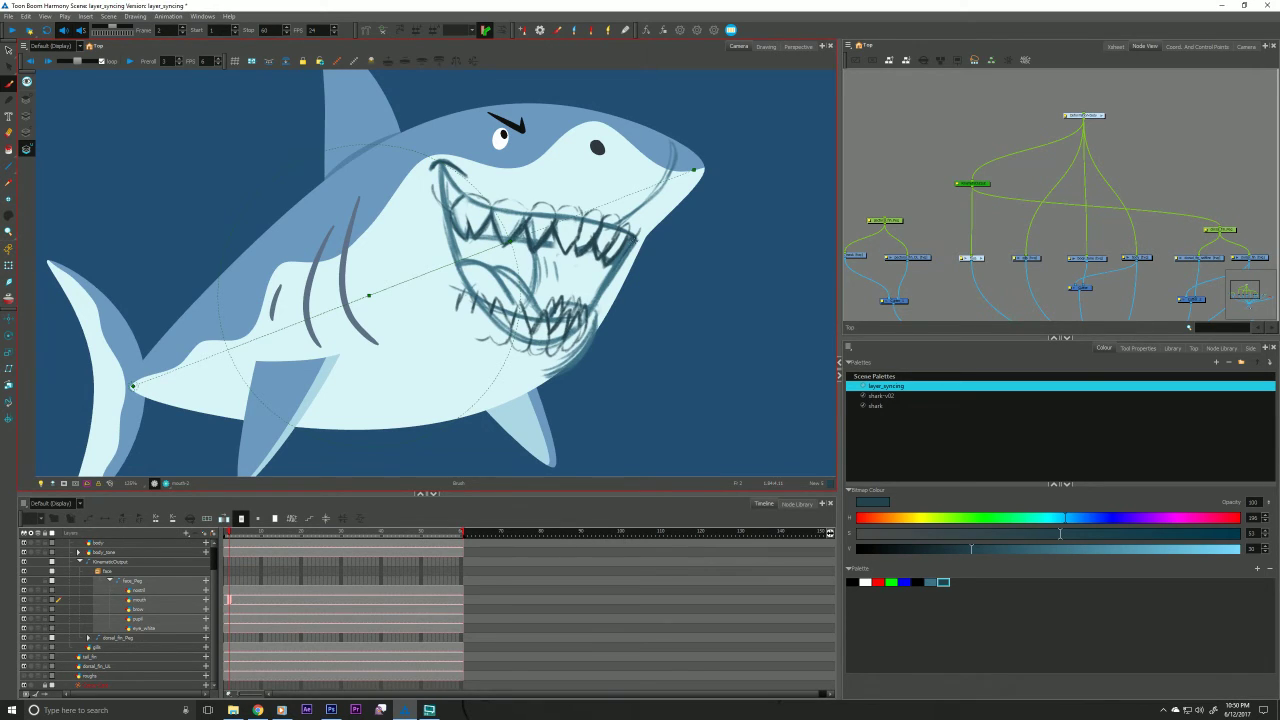
mouse_move(604, 294)
mouse_down()
mouse_move(577, 332)
mouse_move(579, 359)
mouse_move(546, 376)
mouse_up()
key(comma)
key(period)
key(comma)
key(period)
mouse_move(474, 202)
mouse_down()
mouse_move(443, 168)
mouse_move(446, 256)
mouse_move(466, 290)
mouse_up()
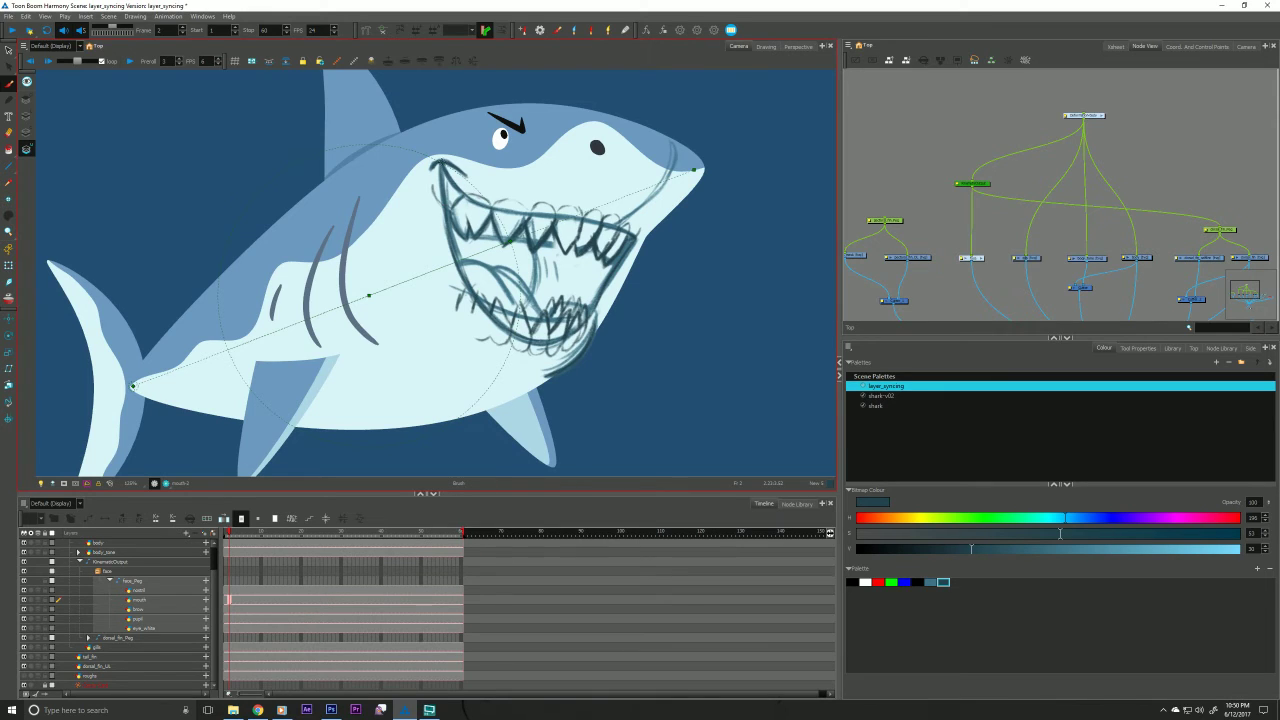
Flip between the closed-mouth drawing and the toothed open-mouth sketch to check how the two shapes work together.
key(period)
key(comma)
key(period)
key(comma)
key(period)
key(comma)
key(comma)
key(period)
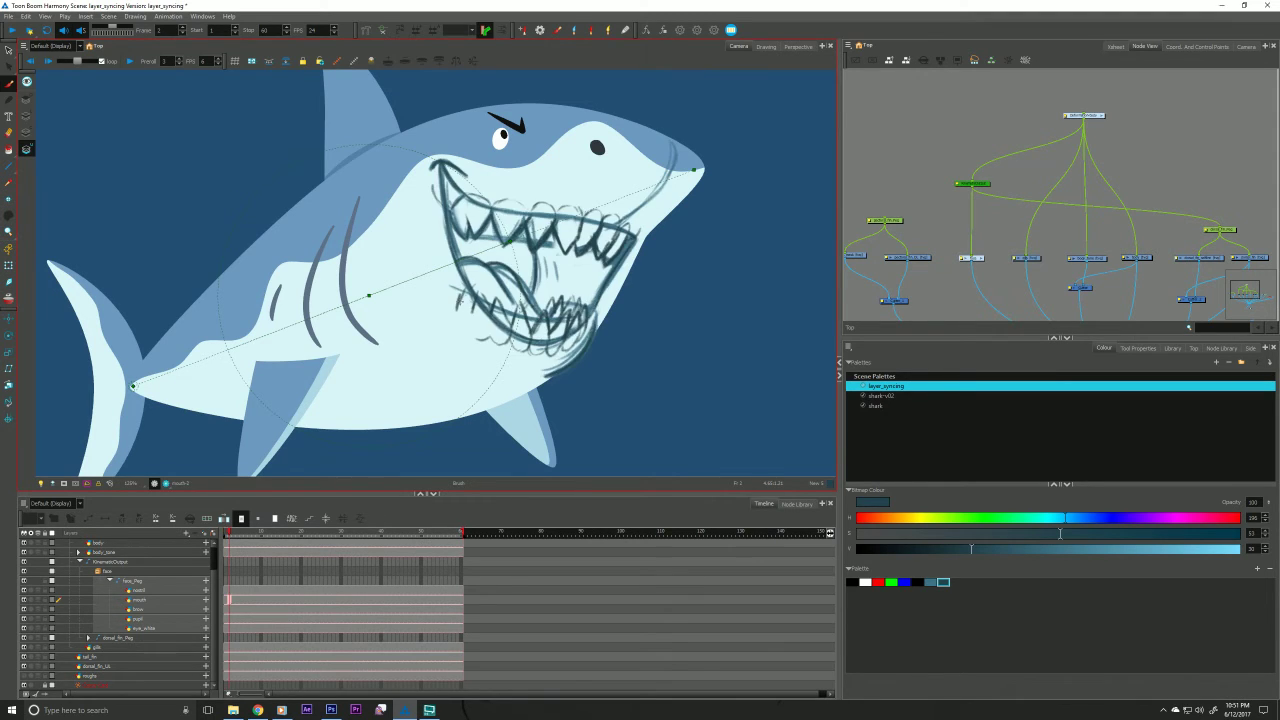
Create an empty drawing on frame 3 of the mouth layer and check it with onion skin.
click(234, 601)
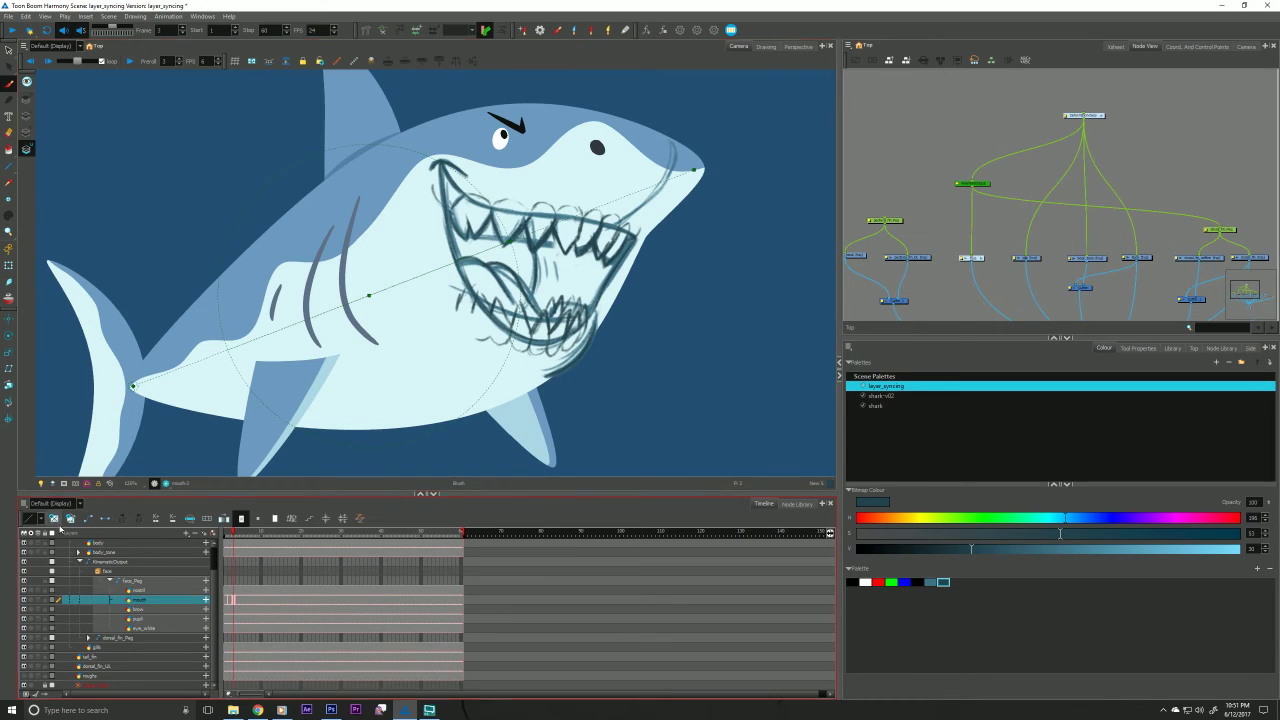
click(55, 521)
key(comma)
key(period)
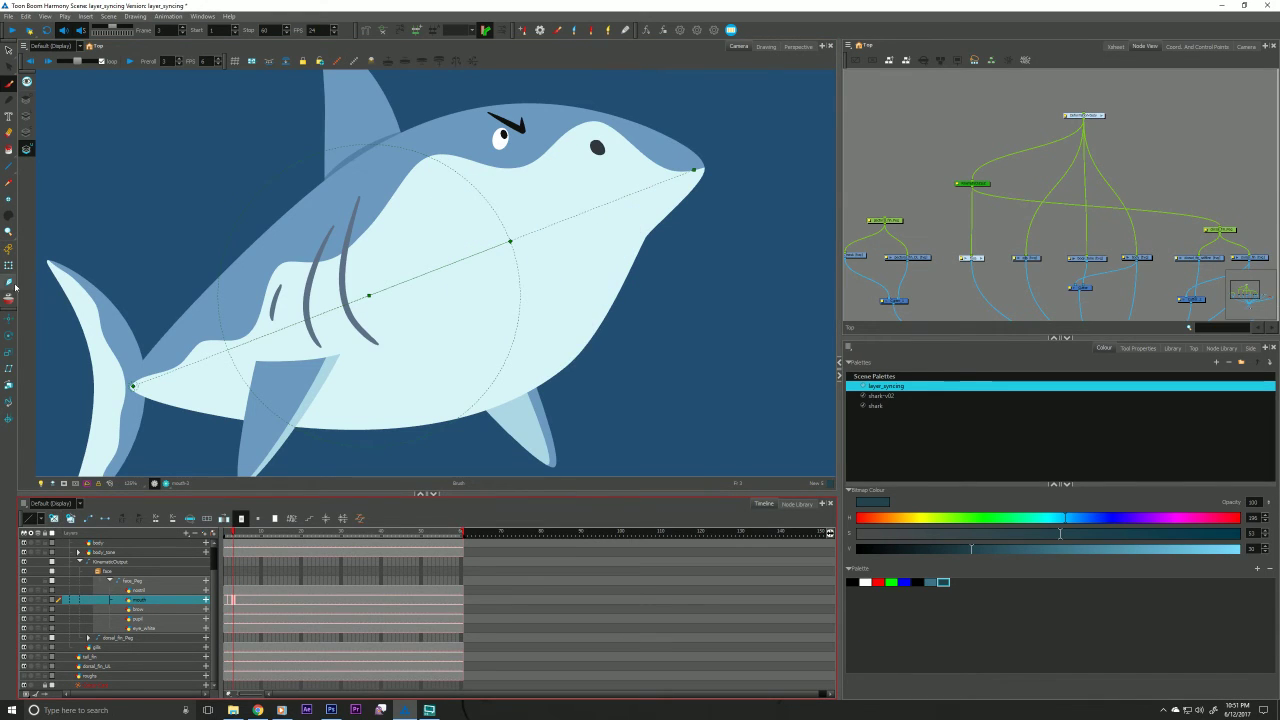
click(8, 298)
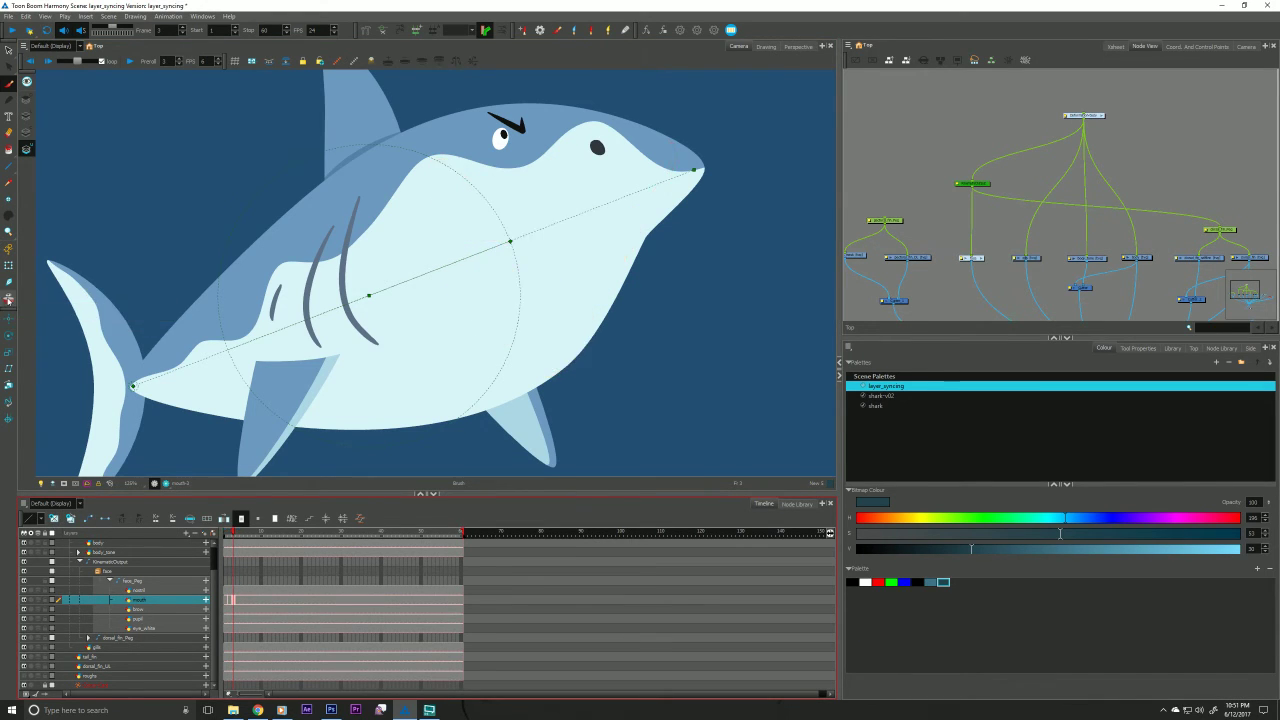
click(8, 298)
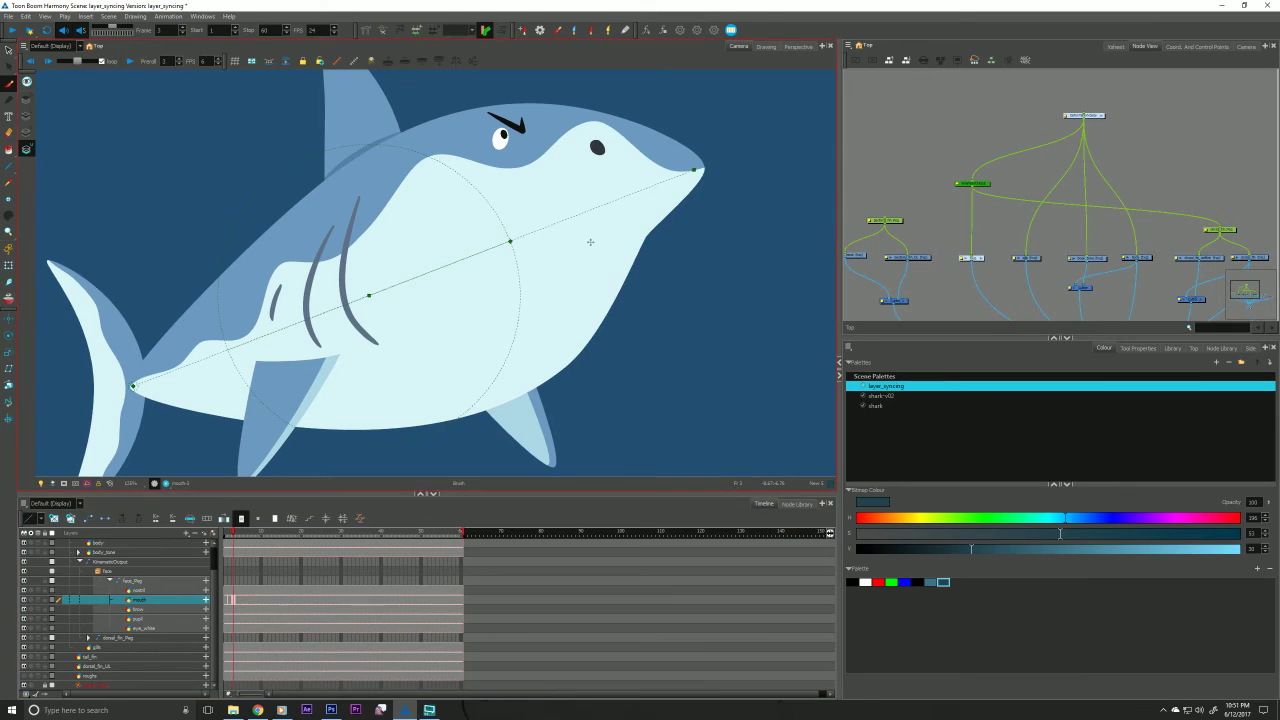
Rearrange the mouth layer's exposures and go to an empty drawing on frame 7 for the next mouth shape.
click(230, 601)
click(234, 601)
click(227, 601)
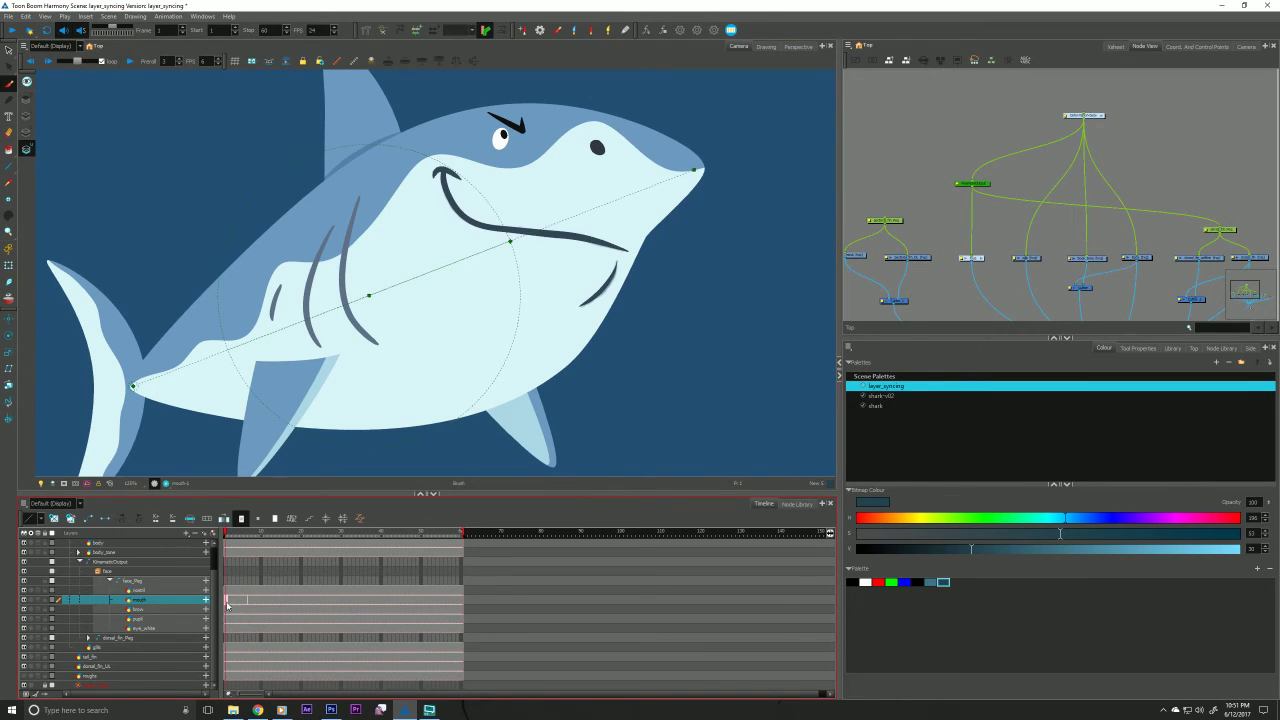
click(245, 601)
click(250, 602)
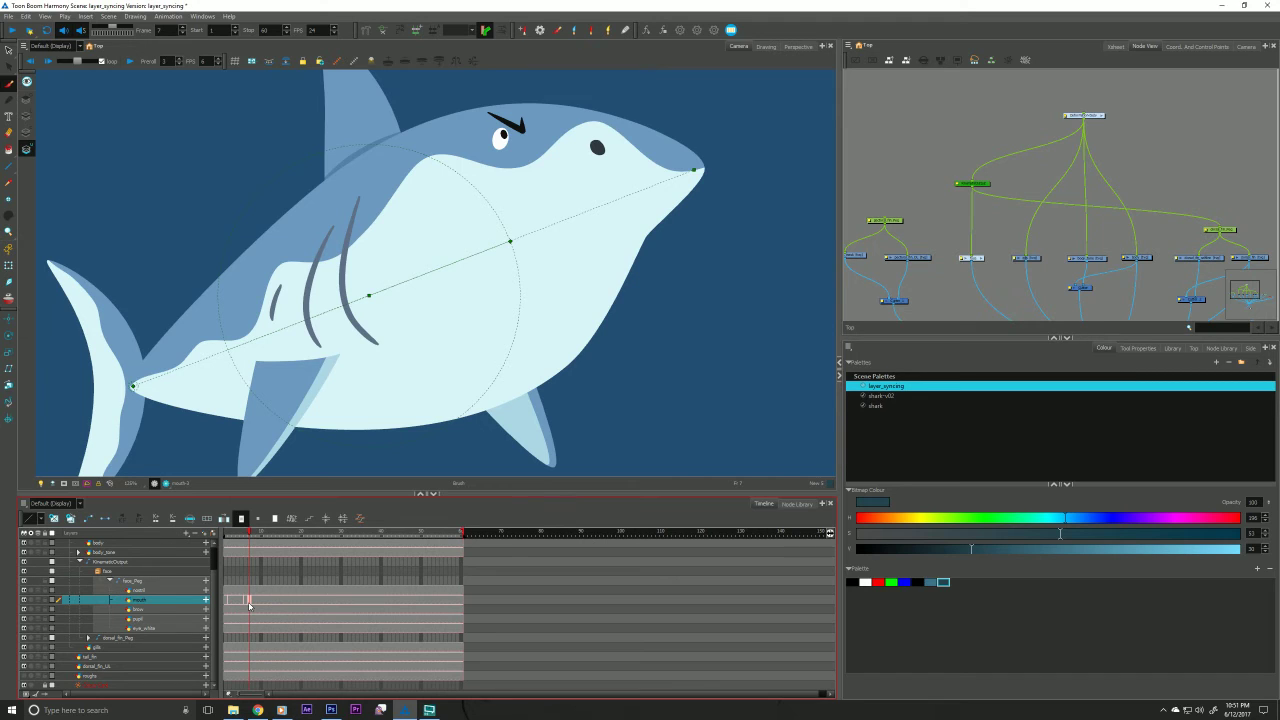
Turn on onion skin for frame 7, clear the dark trial strokes near the front teeth, and select the lighter teal swatch.
click(9, 296)
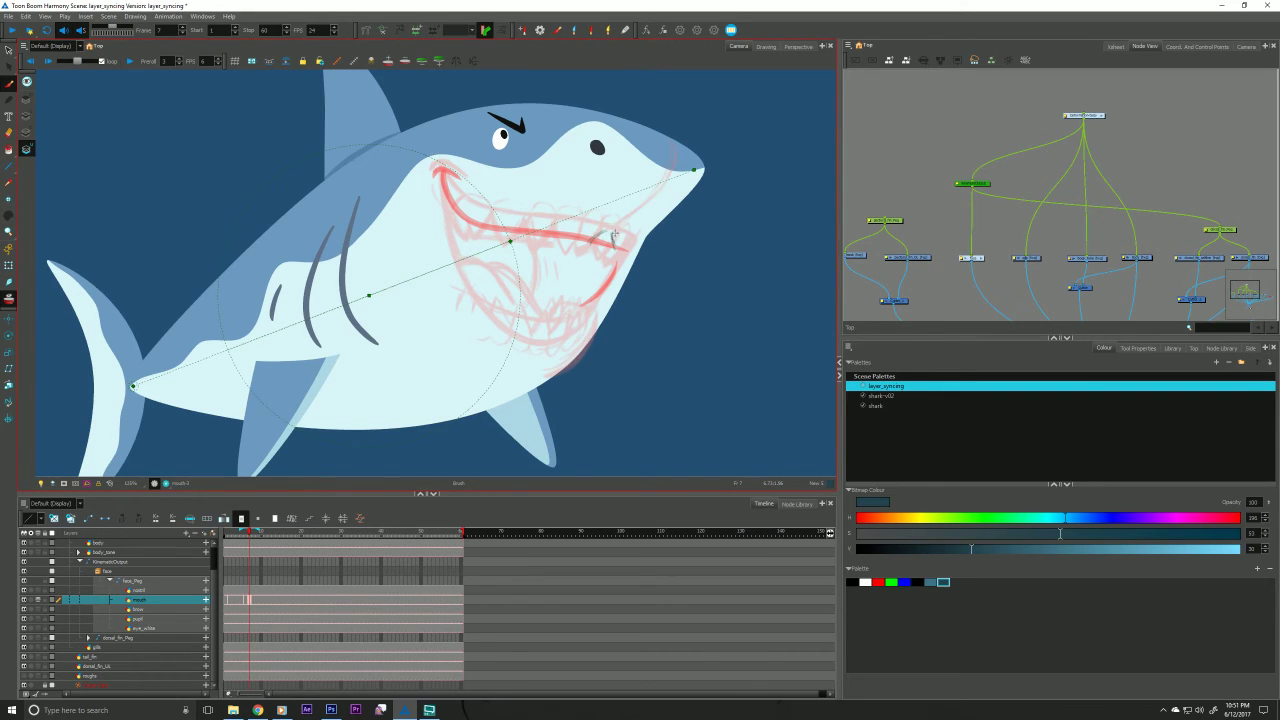
mouse_move(599, 237)
mouse_down()
mouse_move(630, 242)
mouse_move(593, 244)
mouse_up()
click(930, 582)
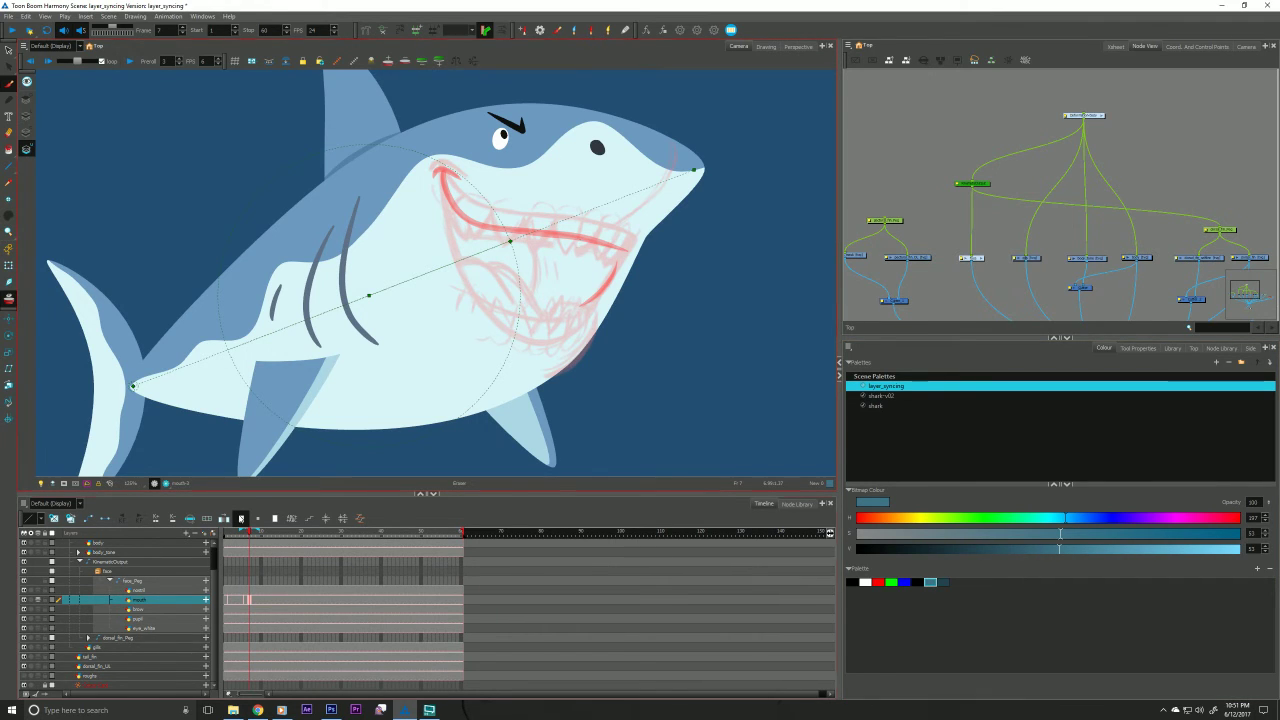
Limit onion skin to the closed-mouth drawing and sketch a small, slightly open mouth with a lower lip and chin line on frame 7.
drag(241, 533, 247, 534)
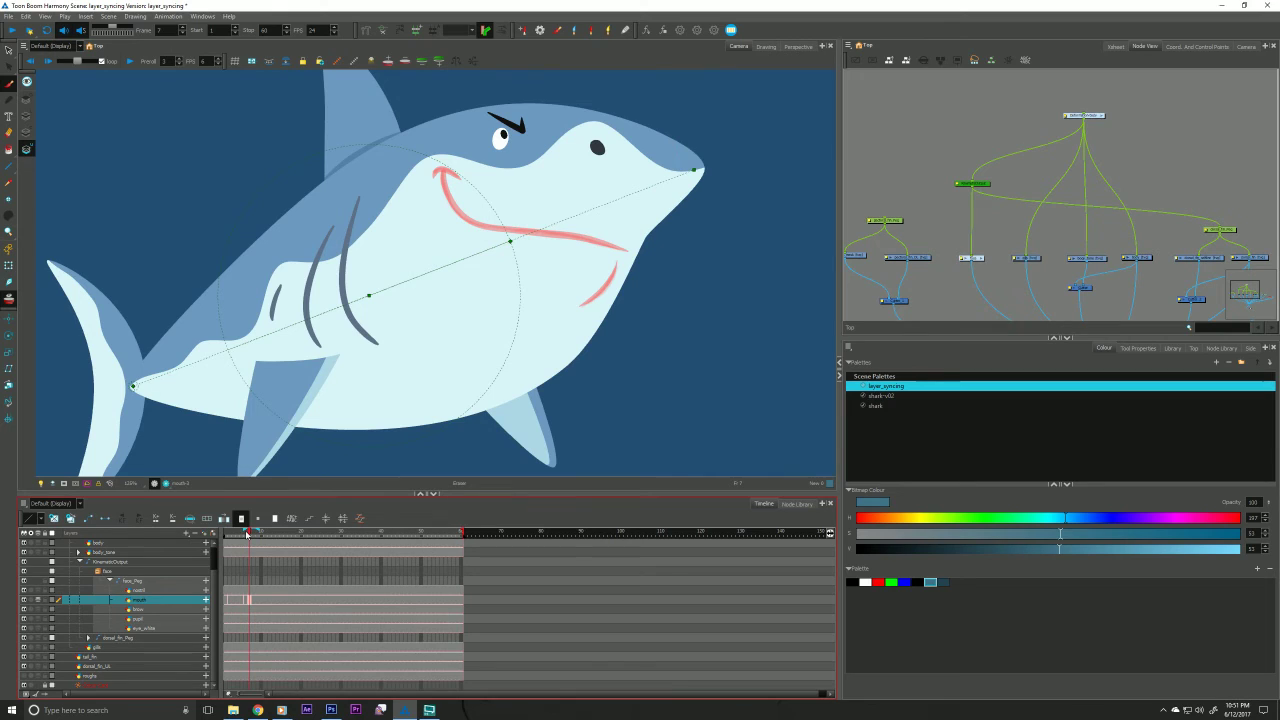
key(alt+b)
mouse_move(616, 229)
mouse_down()
mouse_move(514, 224)
mouse_move(488, 199)
mouse_move(477, 207)
mouse_move(512, 205)
mouse_move(497, 208)
mouse_up()
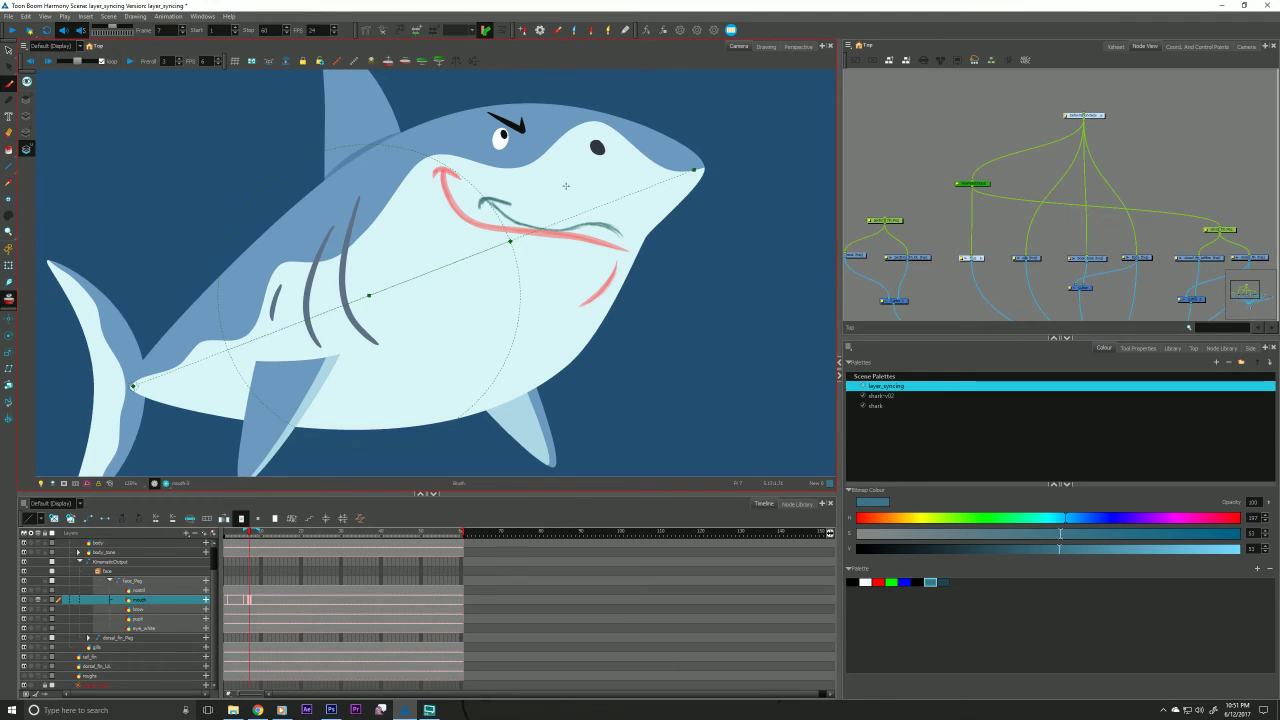
mouse_move(622, 236)
mouse_down()
mouse_move(618, 252)
mouse_move(572, 257)
mouse_move(502, 212)
mouse_up()
drag(556, 248, 492, 204)
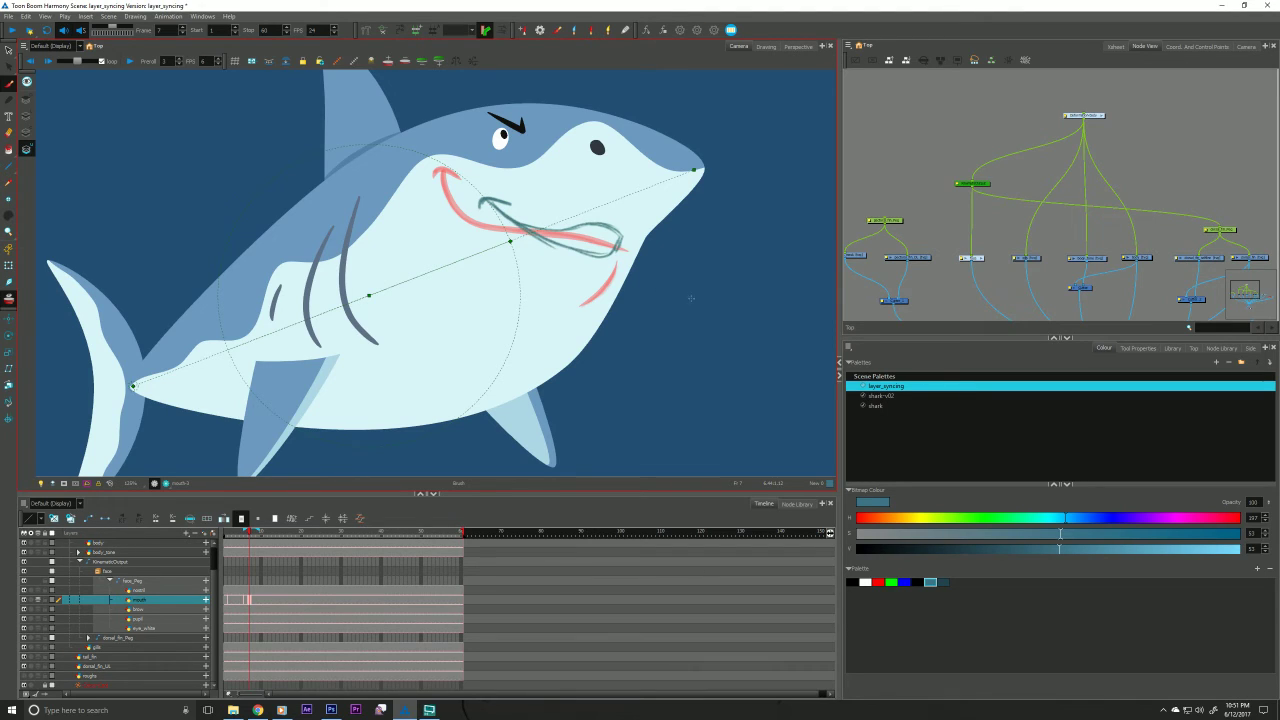
mouse_move(623, 248)
mouse_down()
mouse_move(614, 284)
mouse_move(591, 301)
mouse_up()
mouse_move(626, 240)
mouse_down()
mouse_move(542, 232)
mouse_move(482, 202)
mouse_move(594, 255)
mouse_move(625, 234)
mouse_move(610, 256)
mouse_move(583, 256)
mouse_move(487, 193)
mouse_move(550, 234)
mouse_move(626, 236)
mouse_up()
Toggle onion skin off and on to compare the new frame 7 mouth with the earlier mouth shapes.
click(11, 298)
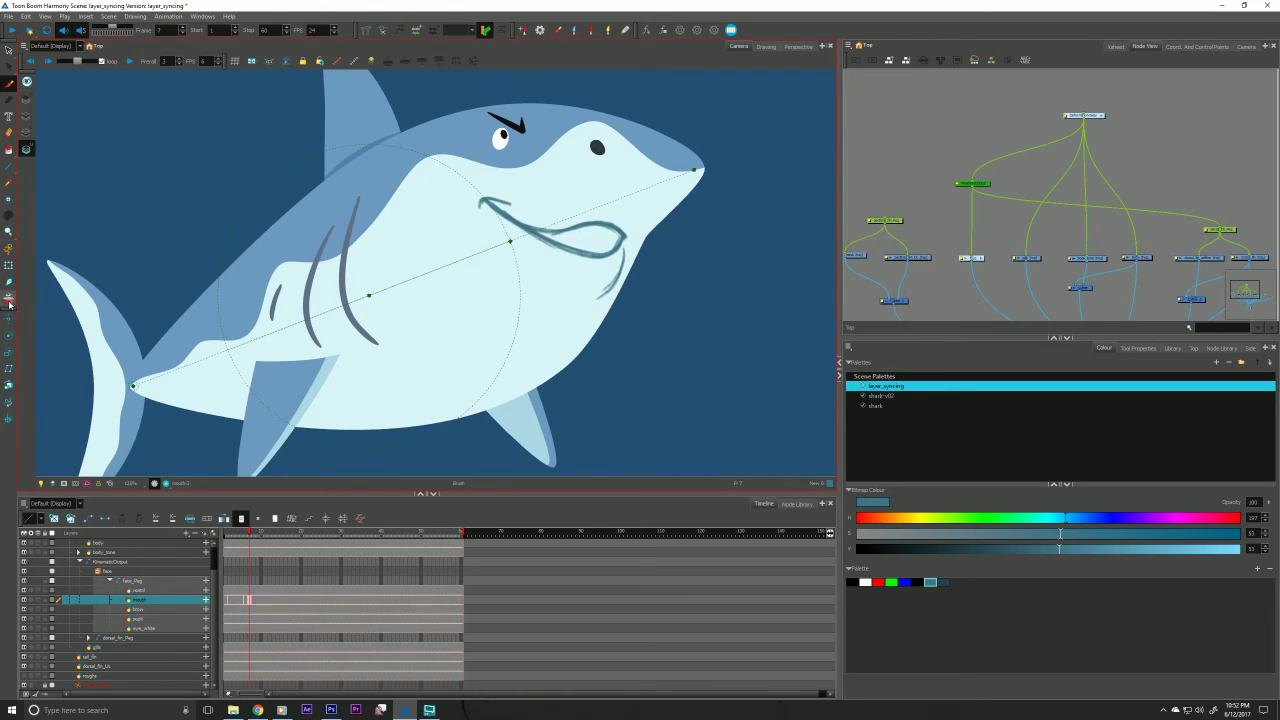
click(10, 298)
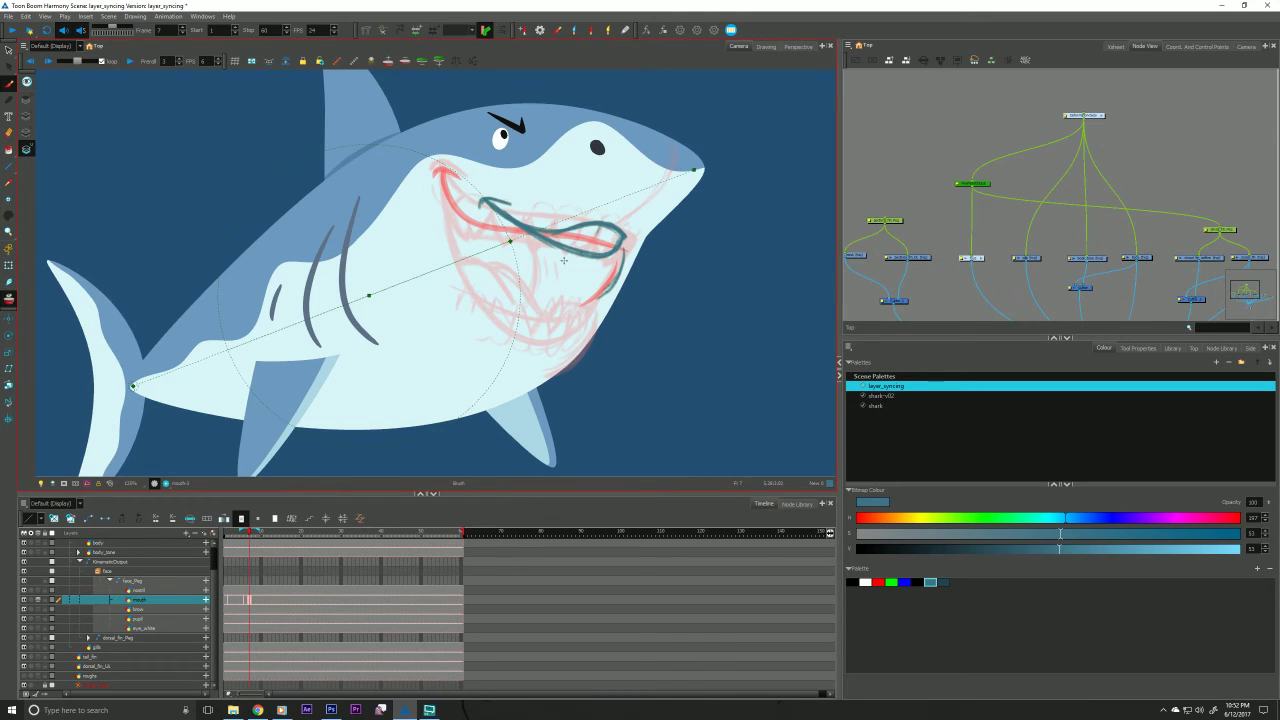
click(10, 300)
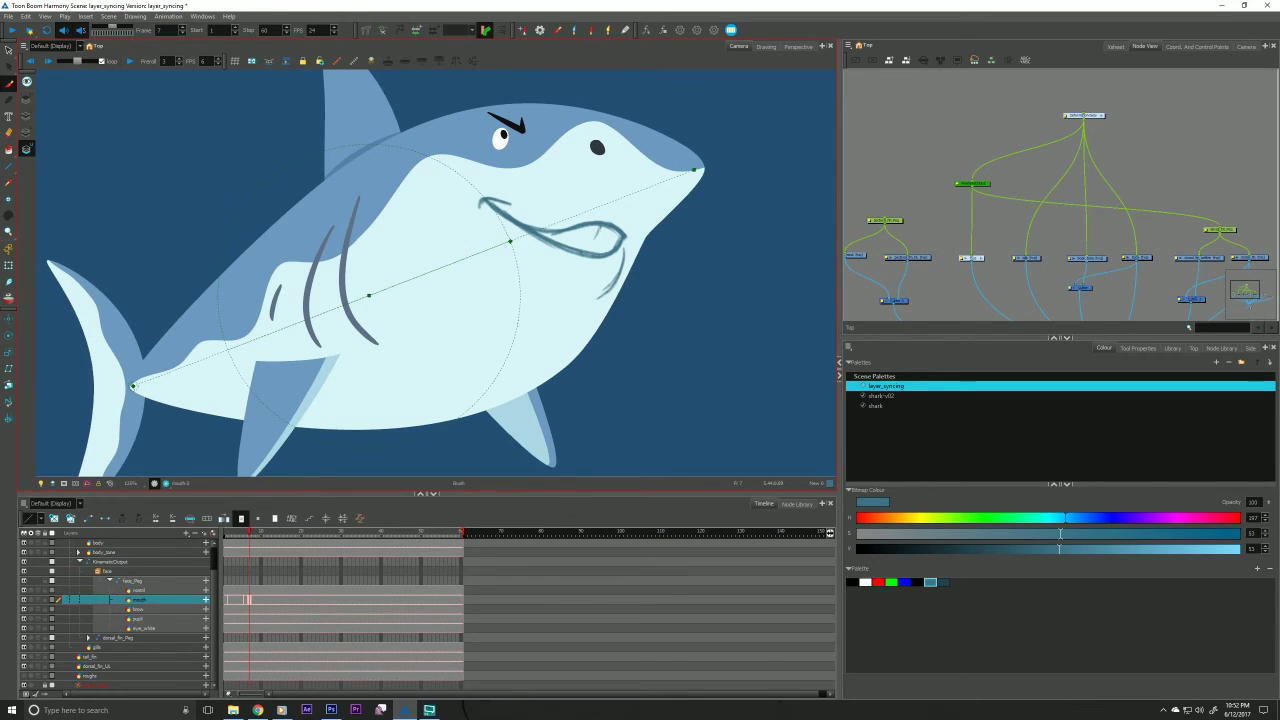
click(10, 299)
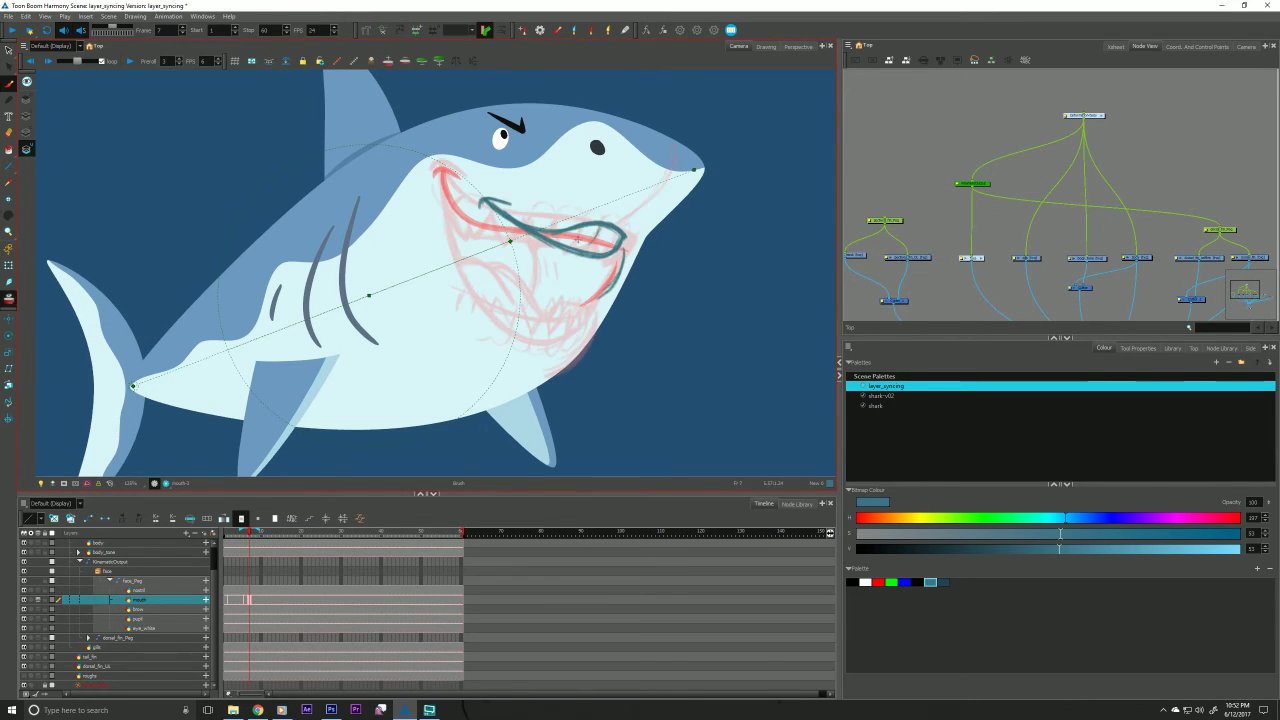
Sketch small teeth inside the frame 7 mouth opening and flip against frame 6 to compare it with the closed mouth.
drag(598, 231, 574, 235)
key(comma)
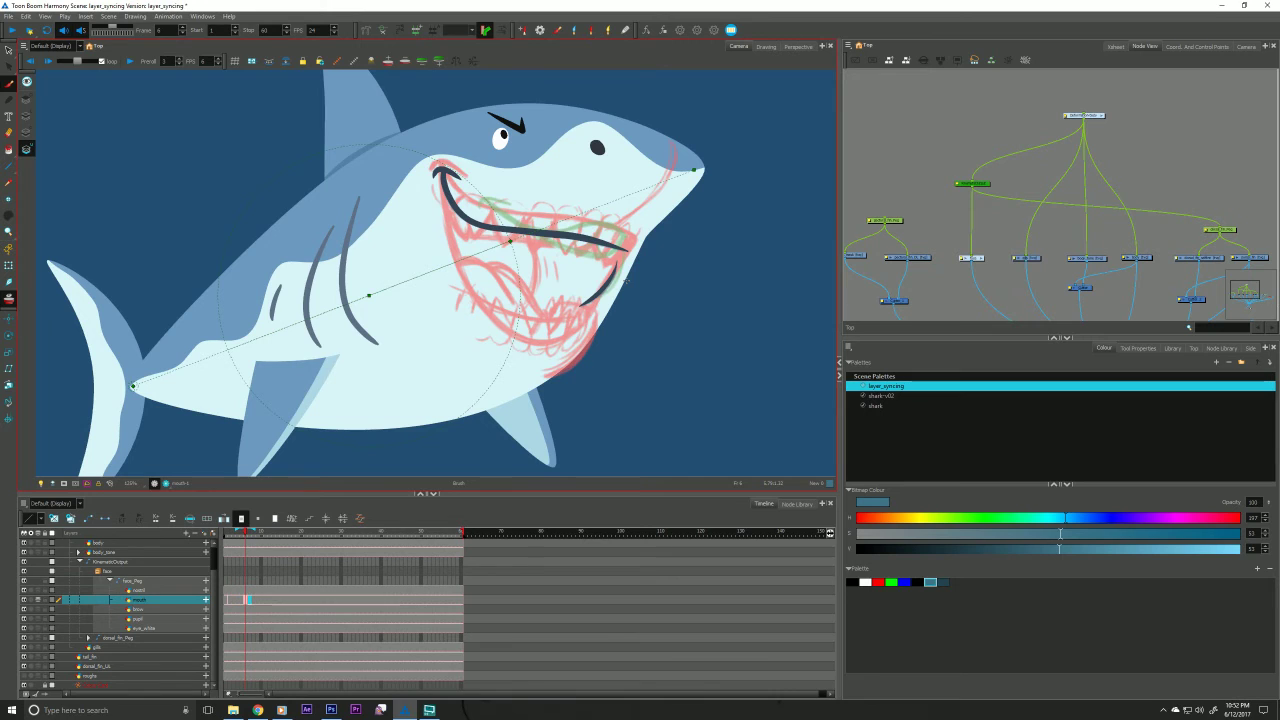
key(period)
key(comma)
key(period)
key(comma)
key(period)
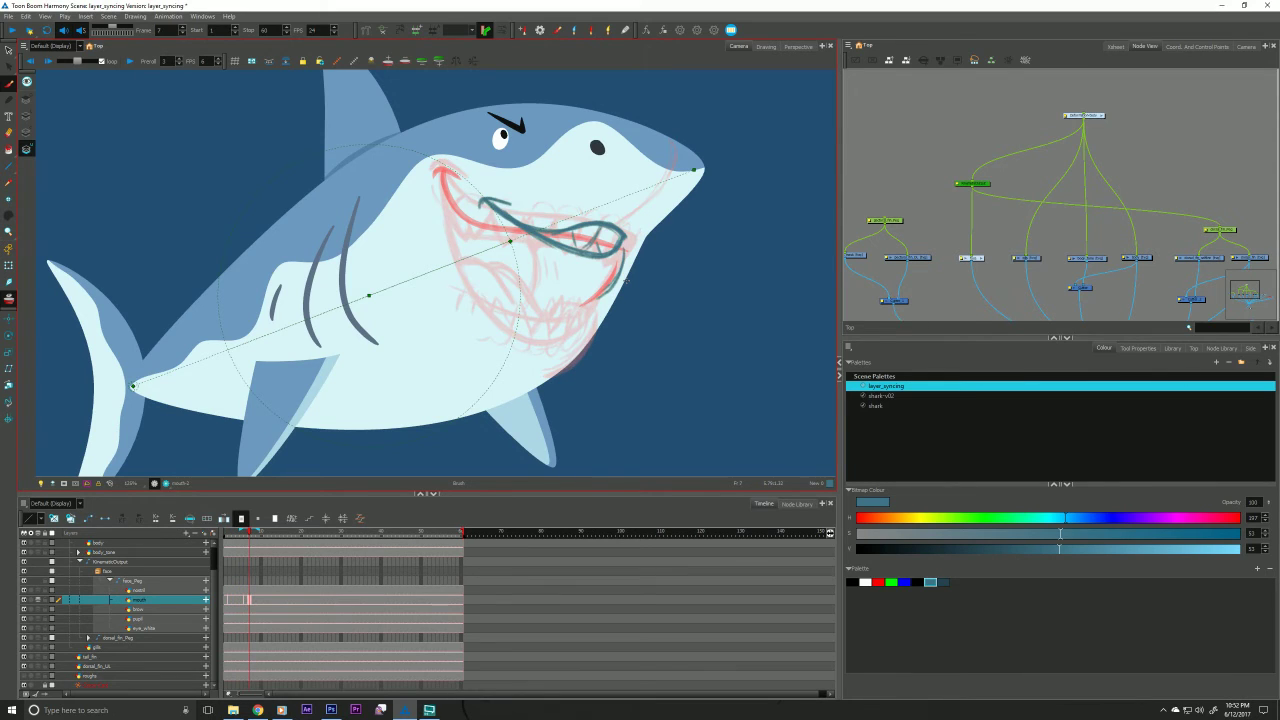
Select the whole frame 7 mouth sketch and move it slightly down on the shark's face.
click(9, 50)
click(534, 241)
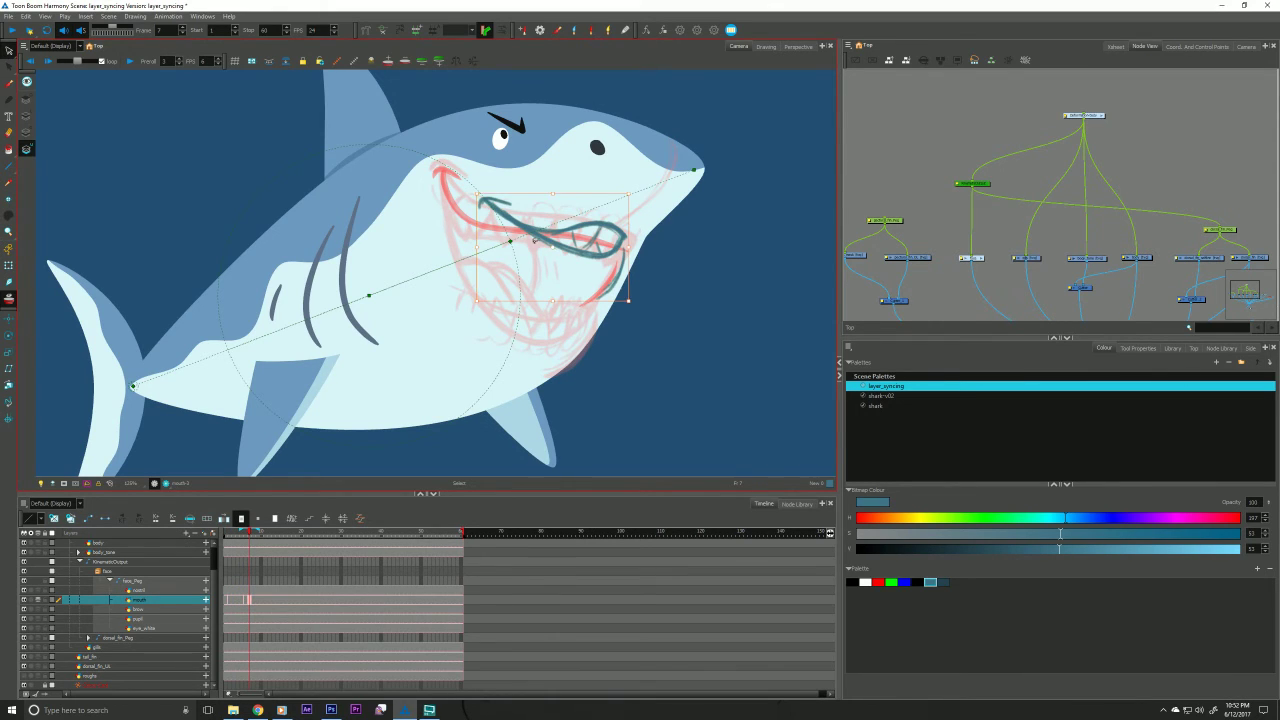
drag(570, 252, 569, 264)
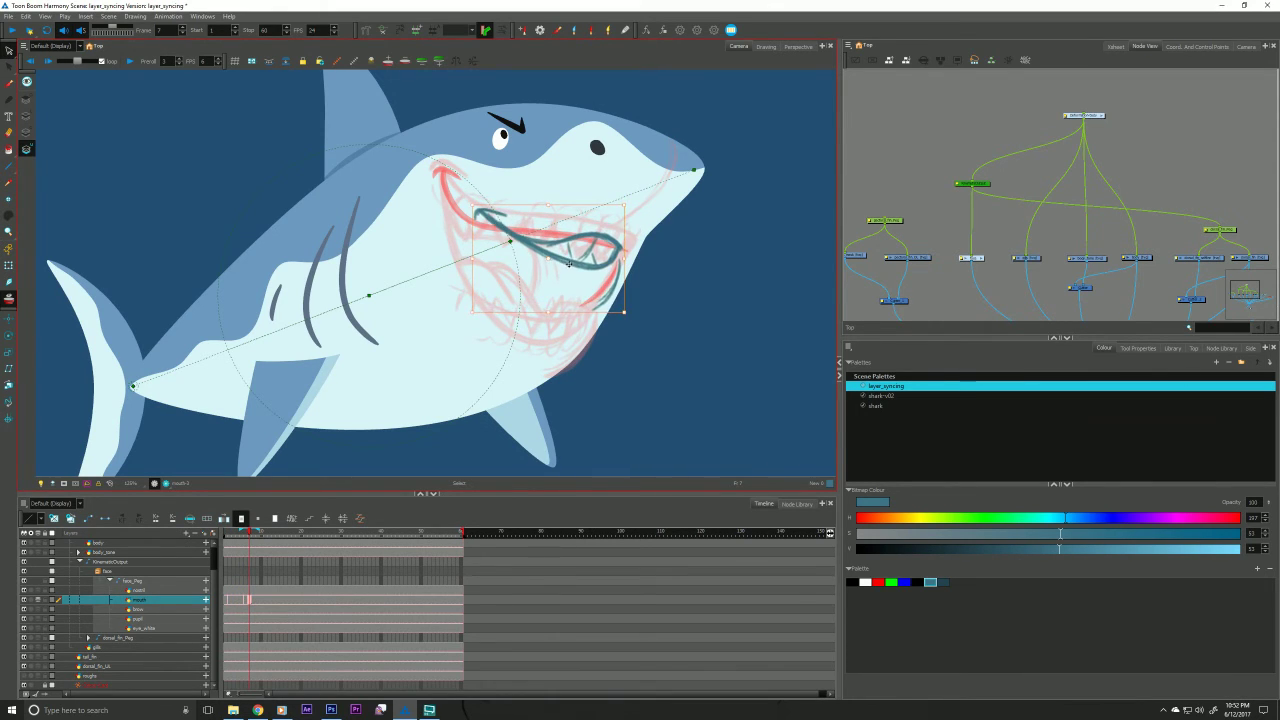
Erase the teeth and the low lower-lip line on frame 7, and redraw a slimmer lower lip meeting the front corner.
key(alt+e)
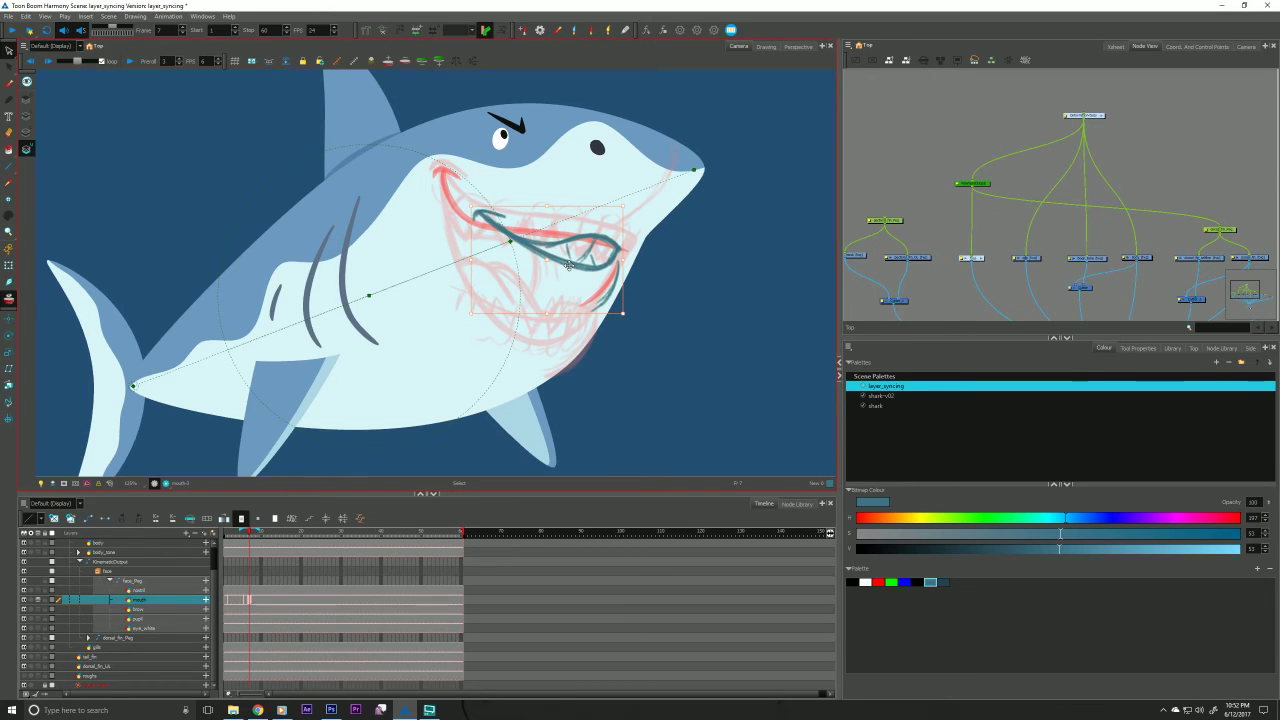
mouse_move(587, 249)
mouse_down()
mouse_move(566, 252)
mouse_move(586, 254)
mouse_up()
key(alt+b)
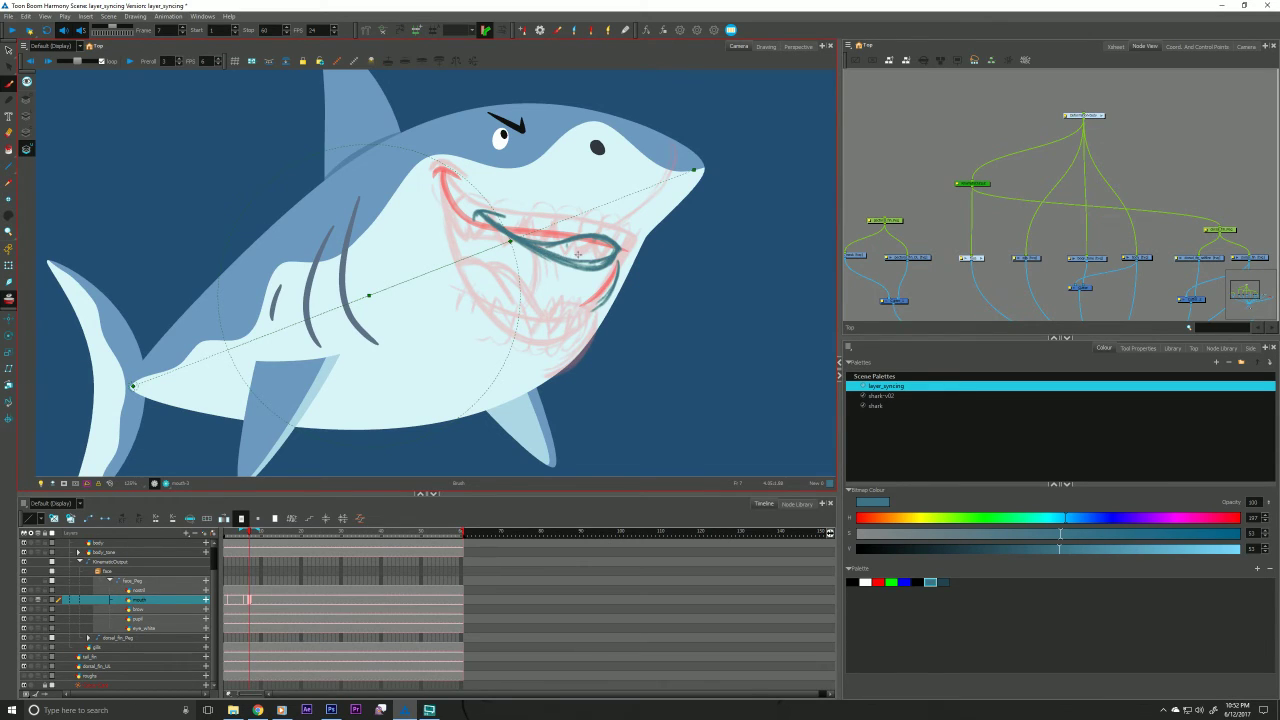
key(alt+e)
mouse_move(620, 262)
mouse_down()
mouse_move(570, 270)
mouse_move(520, 262)
mouse_move(614, 258)
mouse_move(515, 256)
mouse_up()
key(alt+b)
mouse_move(619, 247)
mouse_down()
mouse_move(578, 262)
mouse_move(518, 242)
mouse_move(584, 258)
mouse_move(630, 246)
mouse_up()
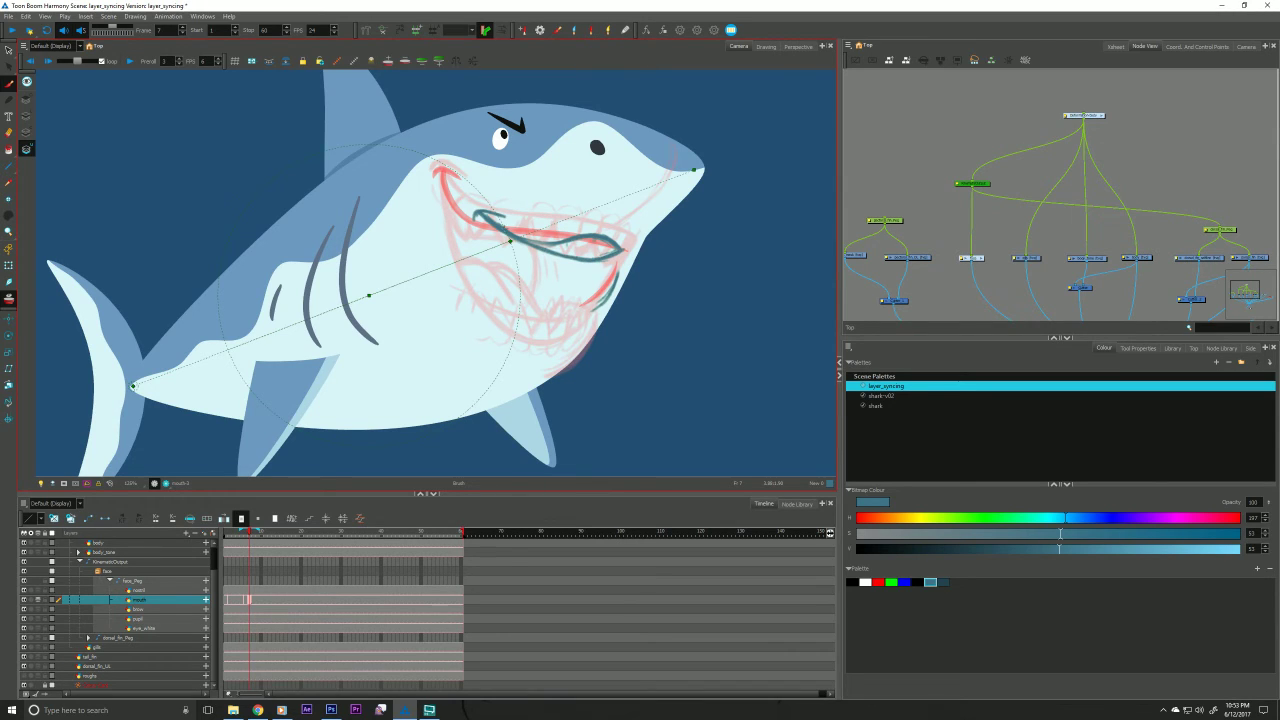
Add the snout contour, redraw the chin line and hatch the mouth opening on frame 7, checking the shape against frame 6.
mouse_move(510, 236)
mouse_down()
mouse_move(623, 252)
mouse_move(524, 242)
mouse_up()
mouse_move(672, 150)
mouse_down()
mouse_move(664, 182)
mouse_move(600, 229)
mouse_up()
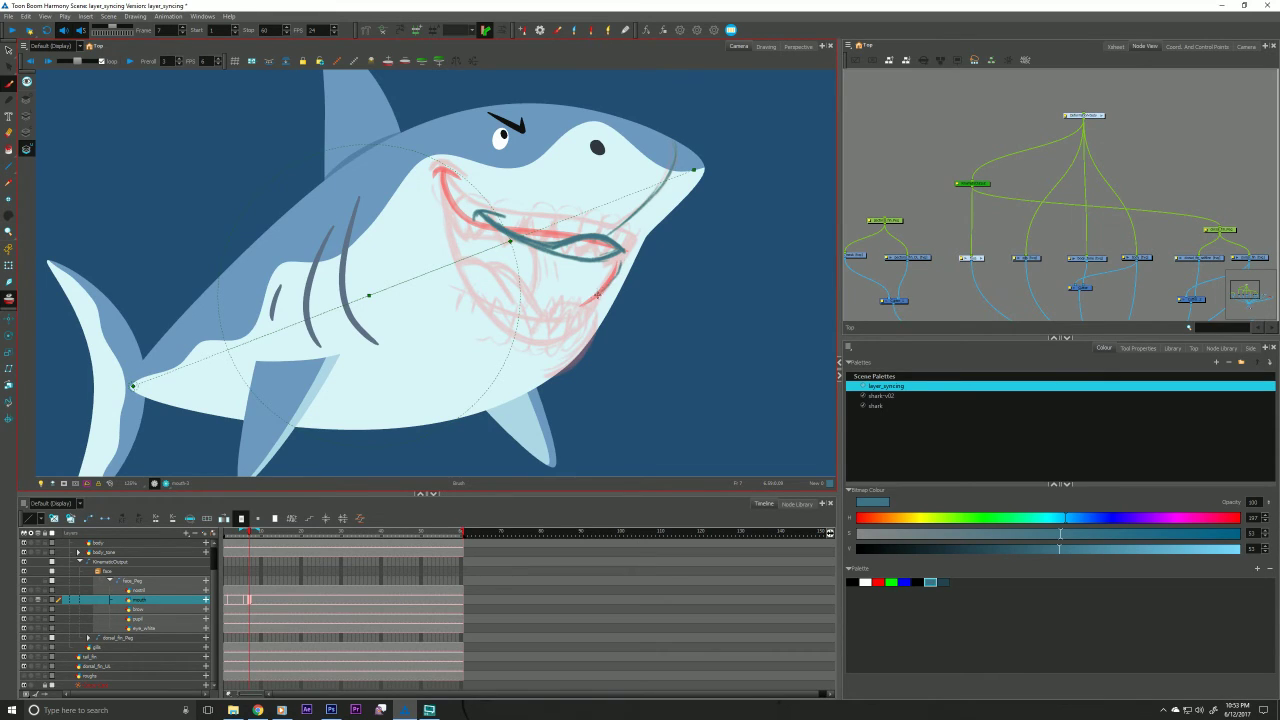
mouse_move(597, 295)
mouse_down()
mouse_move(586, 302)
mouse_move(620, 260)
mouse_up()
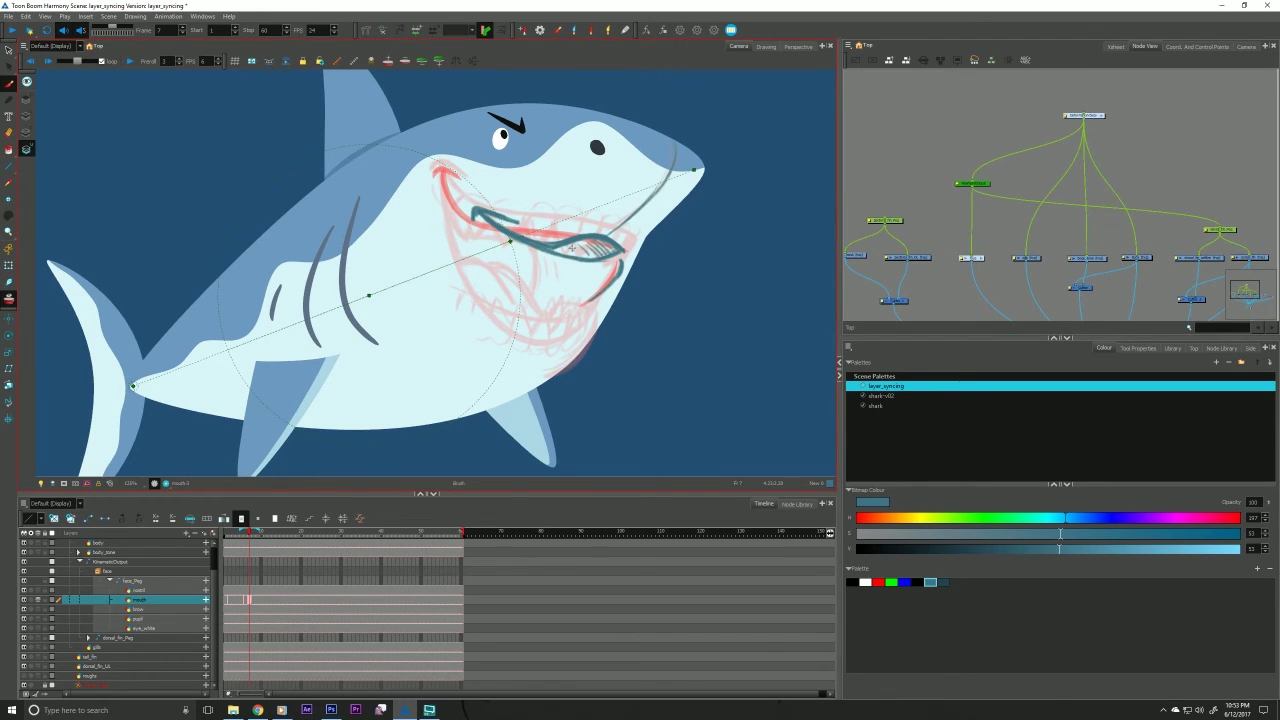
click(246, 600)
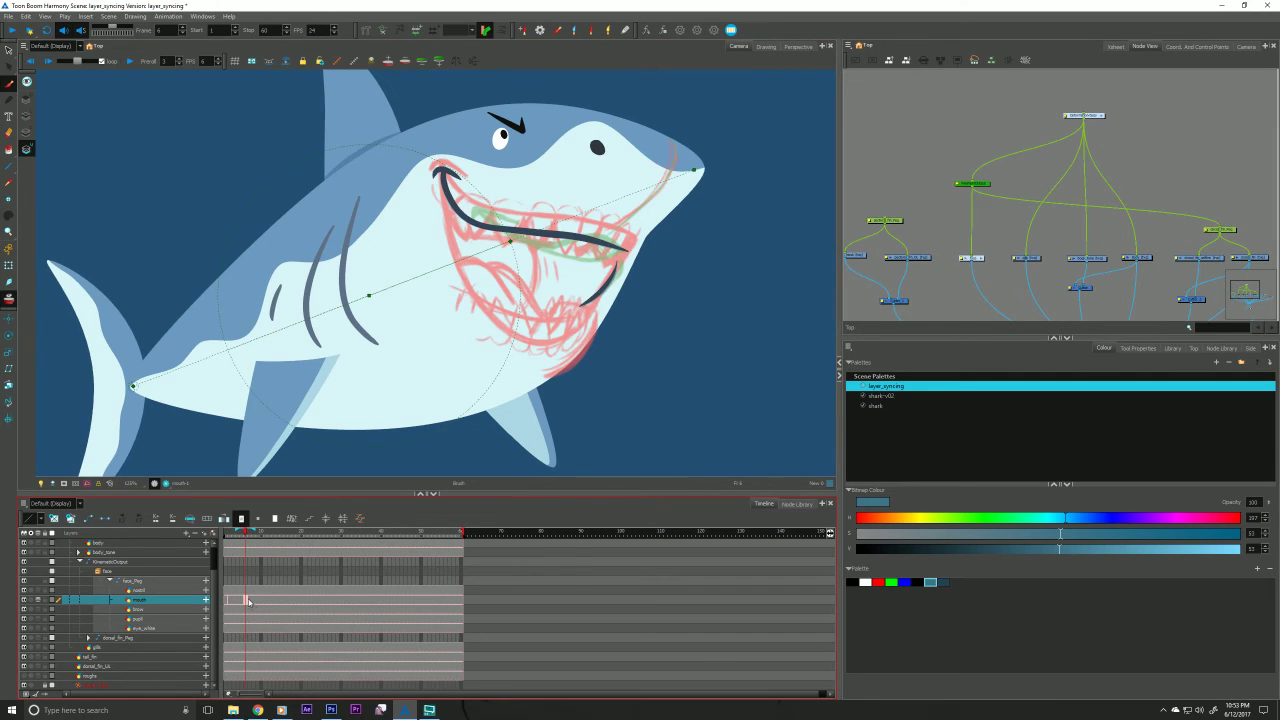
click(250, 601)
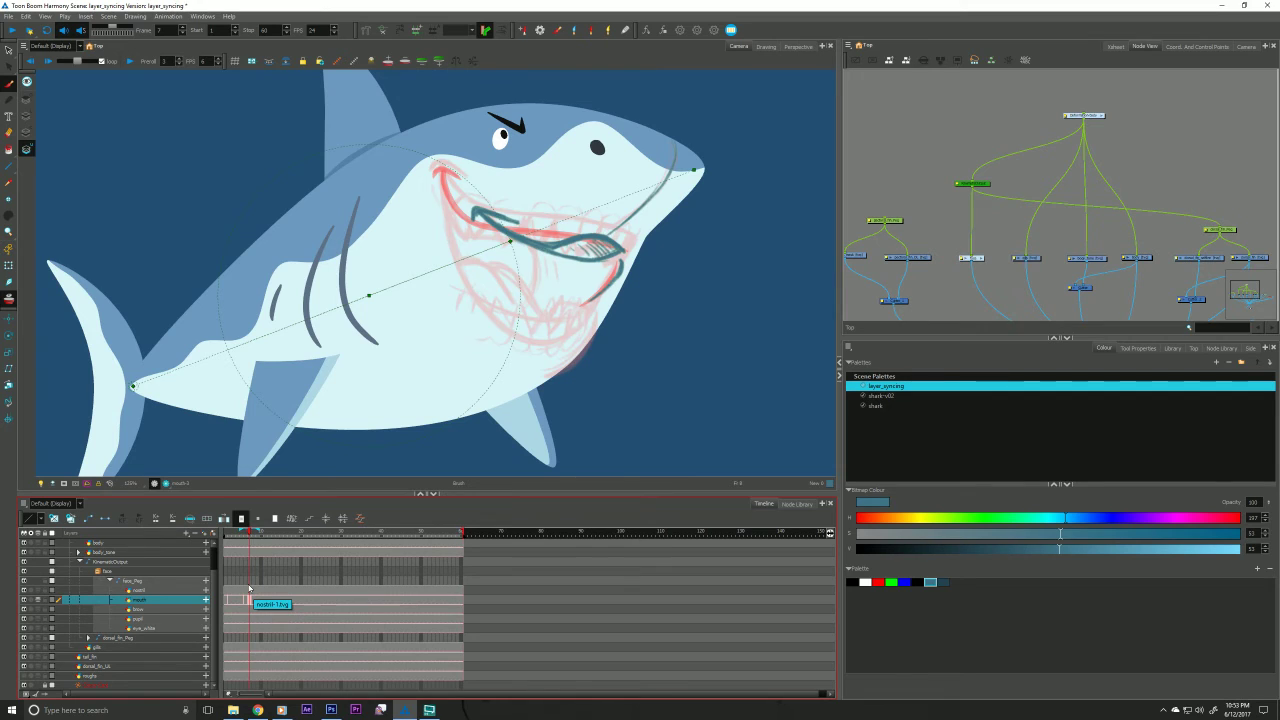
key(period)
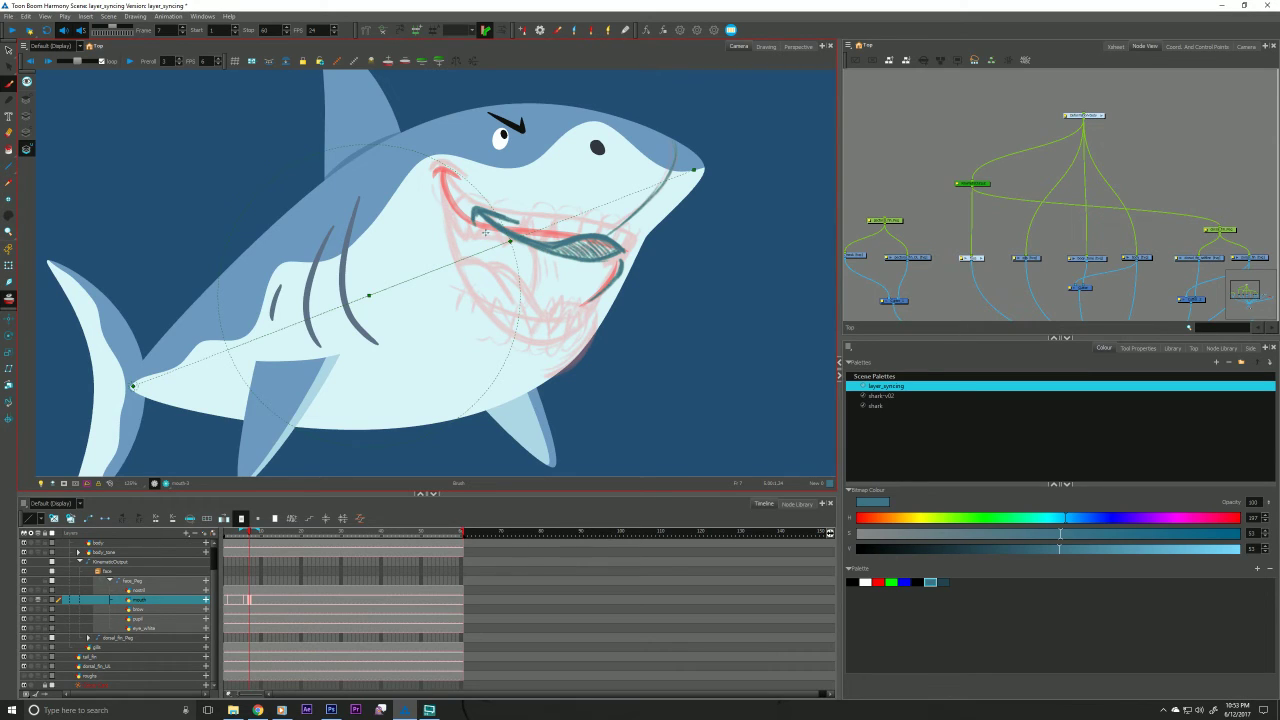
Go to frame 3 of the mouth layer and create an empty drawing for another mouth shape.
drag(249, 600, 240, 607)
click(235, 601)
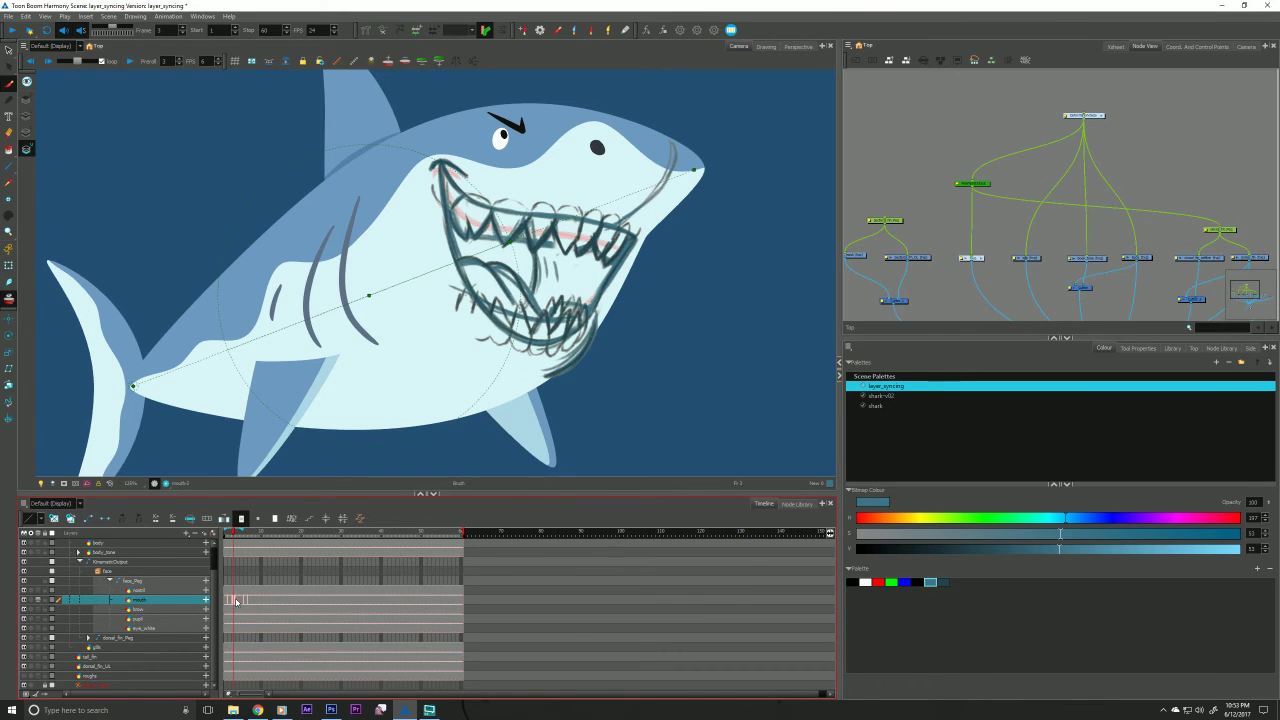
click(55, 519)
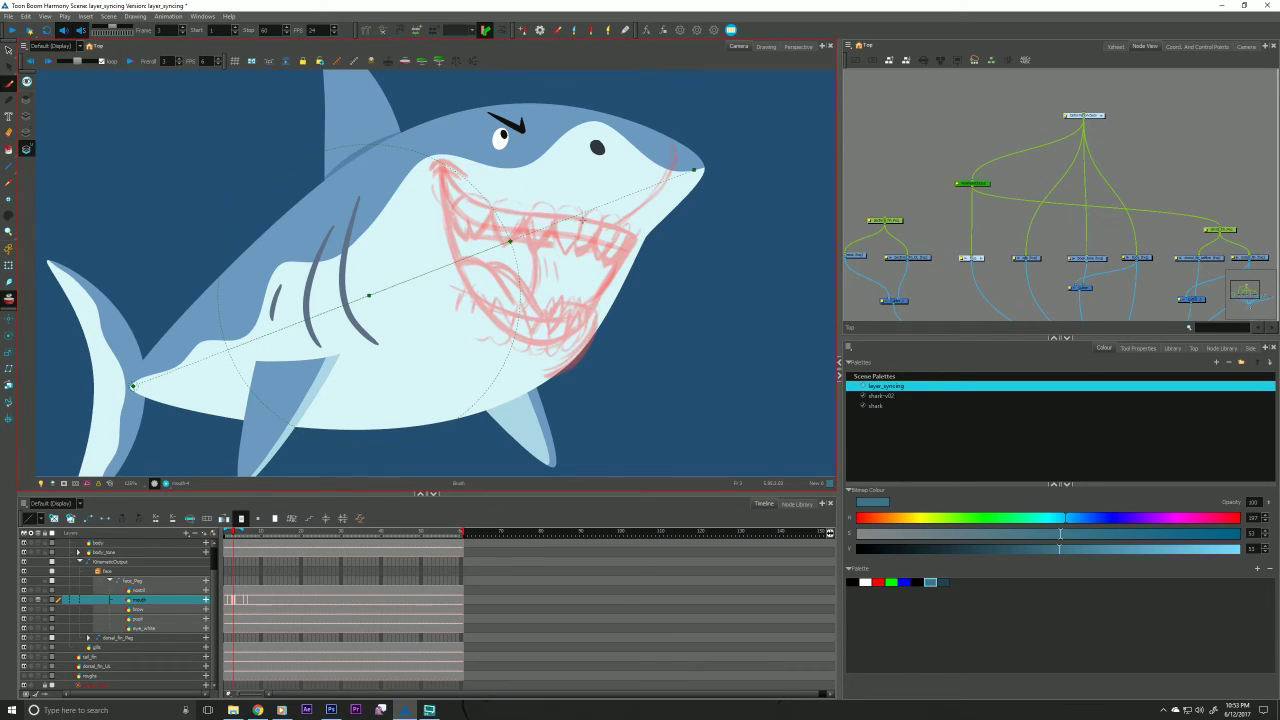
Sketch a narrow toothed mouth on frame 3, with a long upper lip line and pointed upper teeth near the front.
mouse_move(583, 226)
mouse_down()
mouse_move(563, 254)
mouse_move(553, 219)
mouse_move(615, 253)
mouse_move(601, 231)
mouse_move(603, 272)
mouse_up()
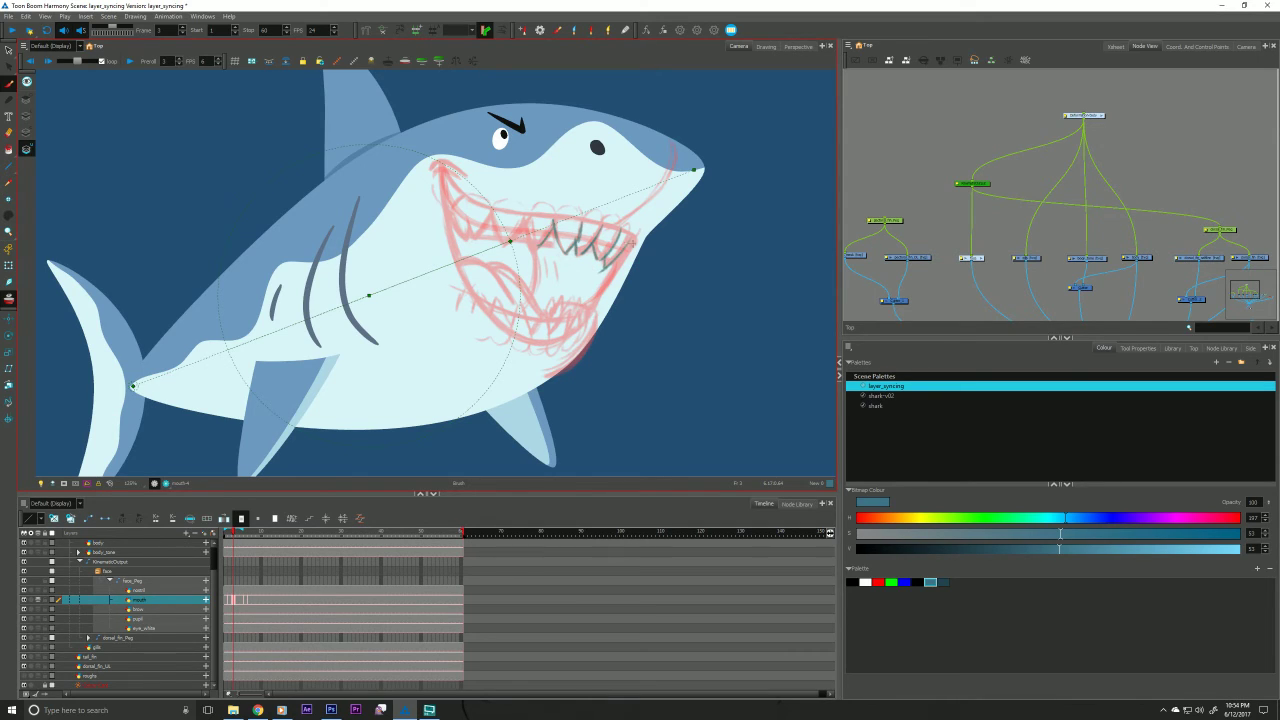
drag(622, 236, 525, 229)
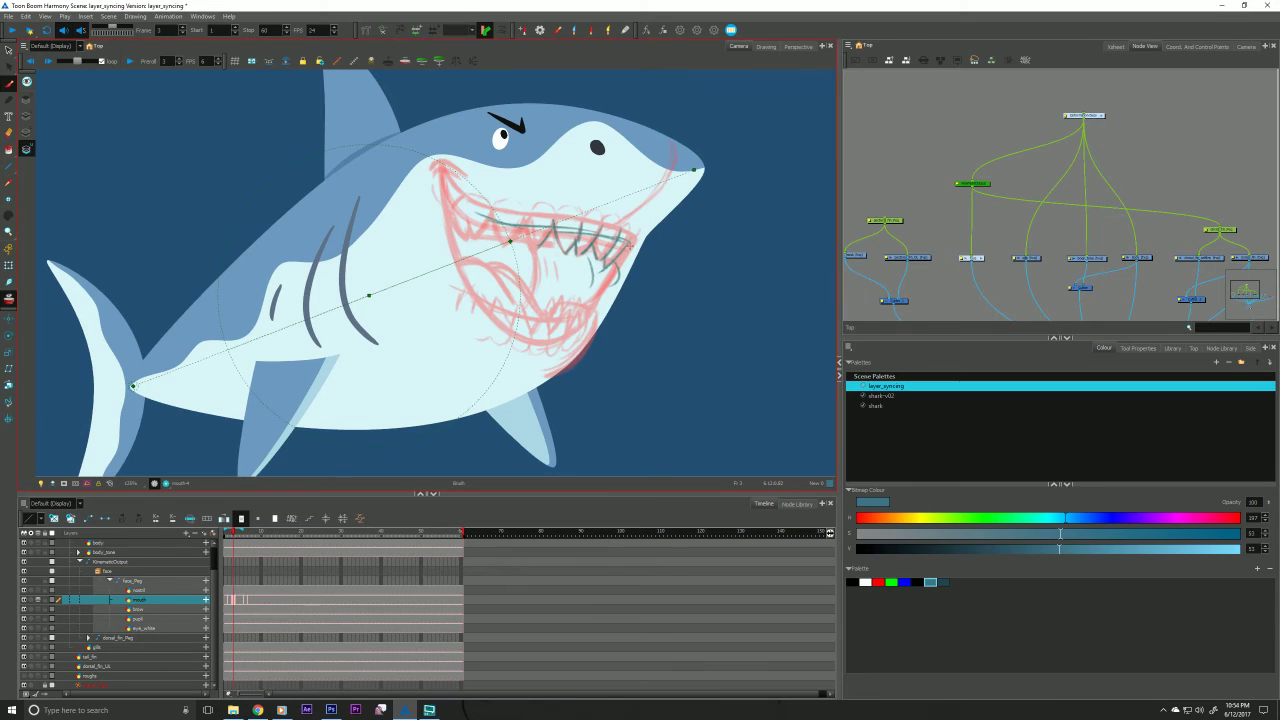
mouse_move(632, 238)
mouse_down()
mouse_move(606, 250)
mouse_move(446, 198)
mouse_up()
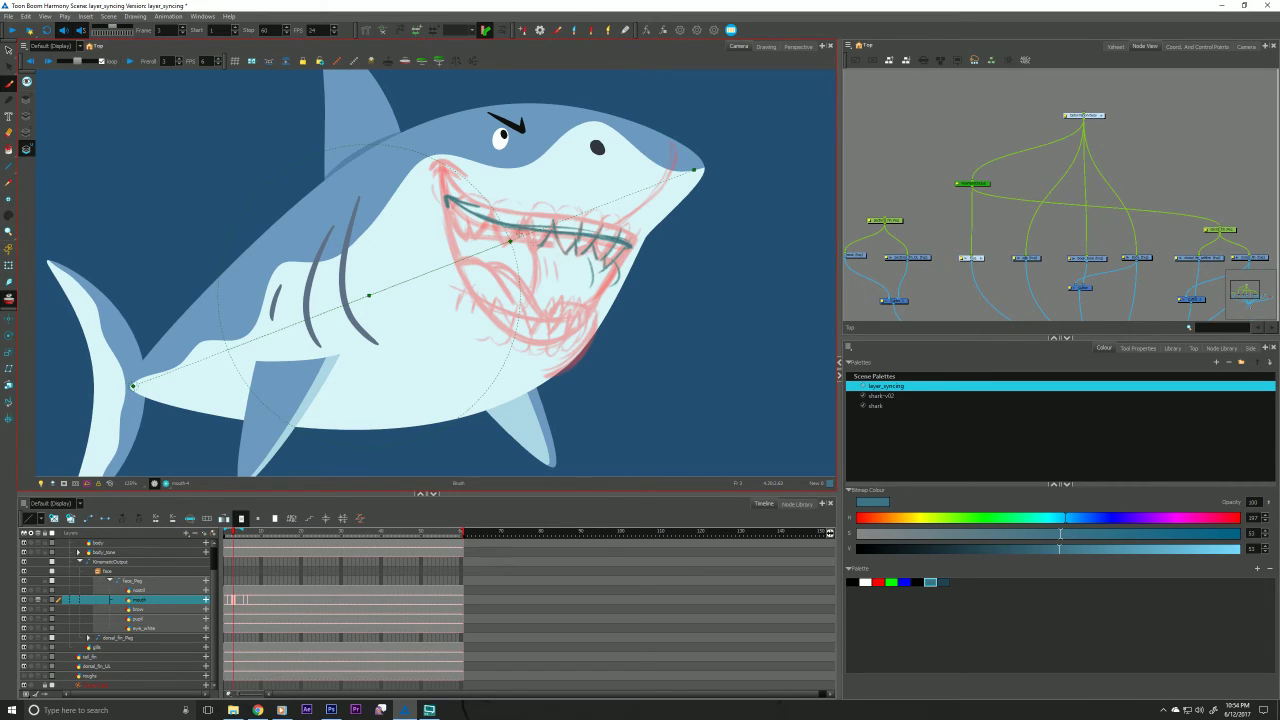
mouse_move(547, 244)
mouse_down()
mouse_move(483, 221)
mouse_move(549, 260)
mouse_up()
mouse_move(591, 241)
mouse_down()
mouse_move(577, 259)
mouse_move(585, 278)
mouse_up()
Turn off onion skin and flip between frames 2 and 3 to compare the open mouth with the narrow toothed mouth.
click(8, 300)
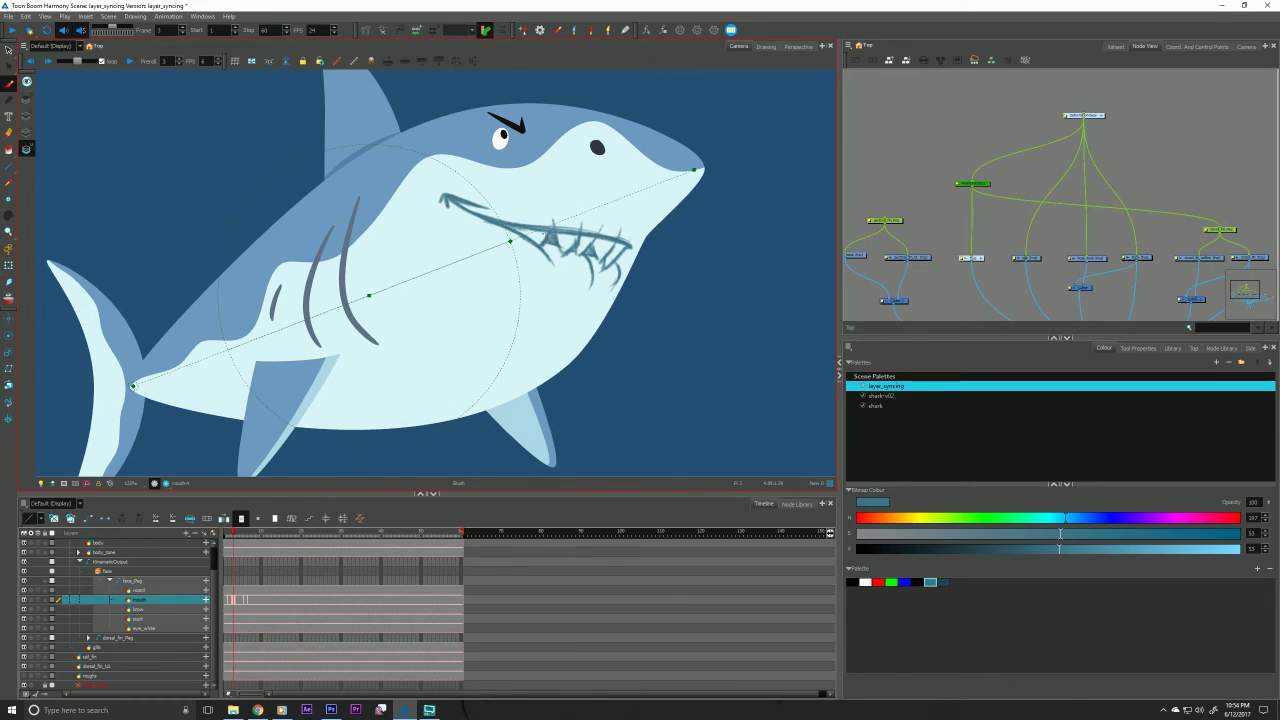
key(comma)
key(period)
key(comma)
key(period)
key(comma)
key(period)
key(comma)
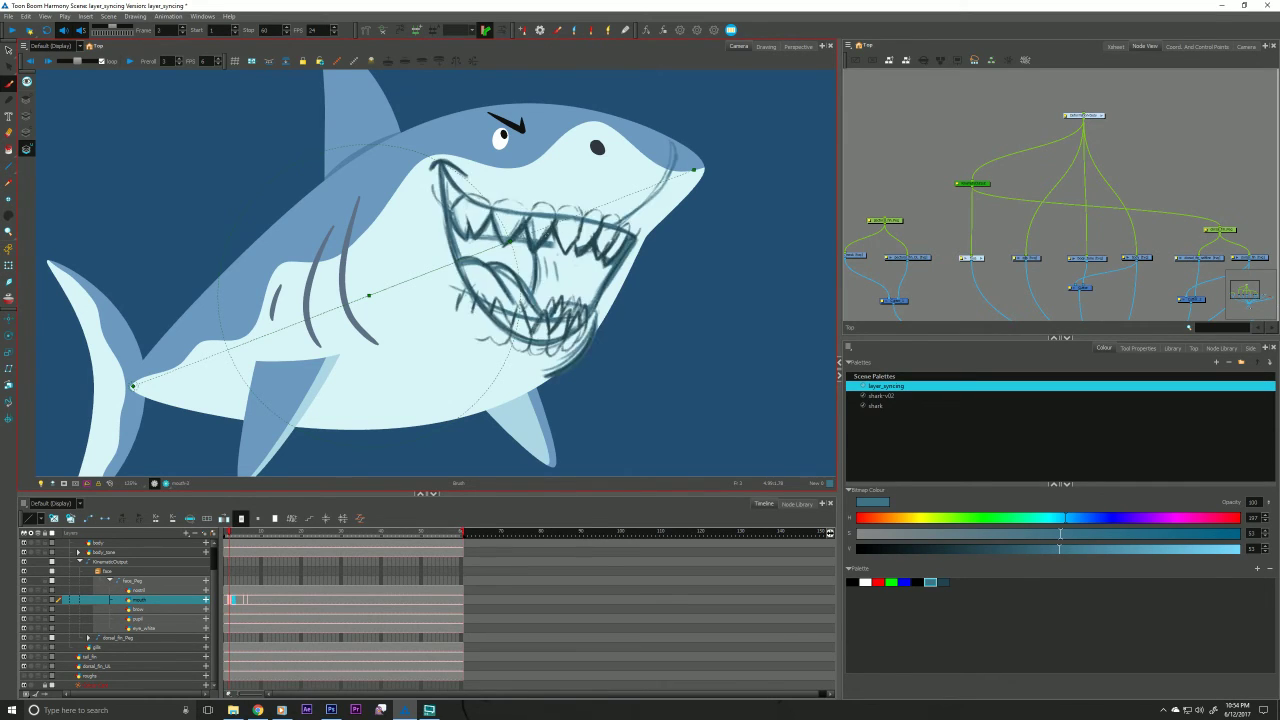
key(period)
key(comma)
key(period)
key(comma)
key(period)
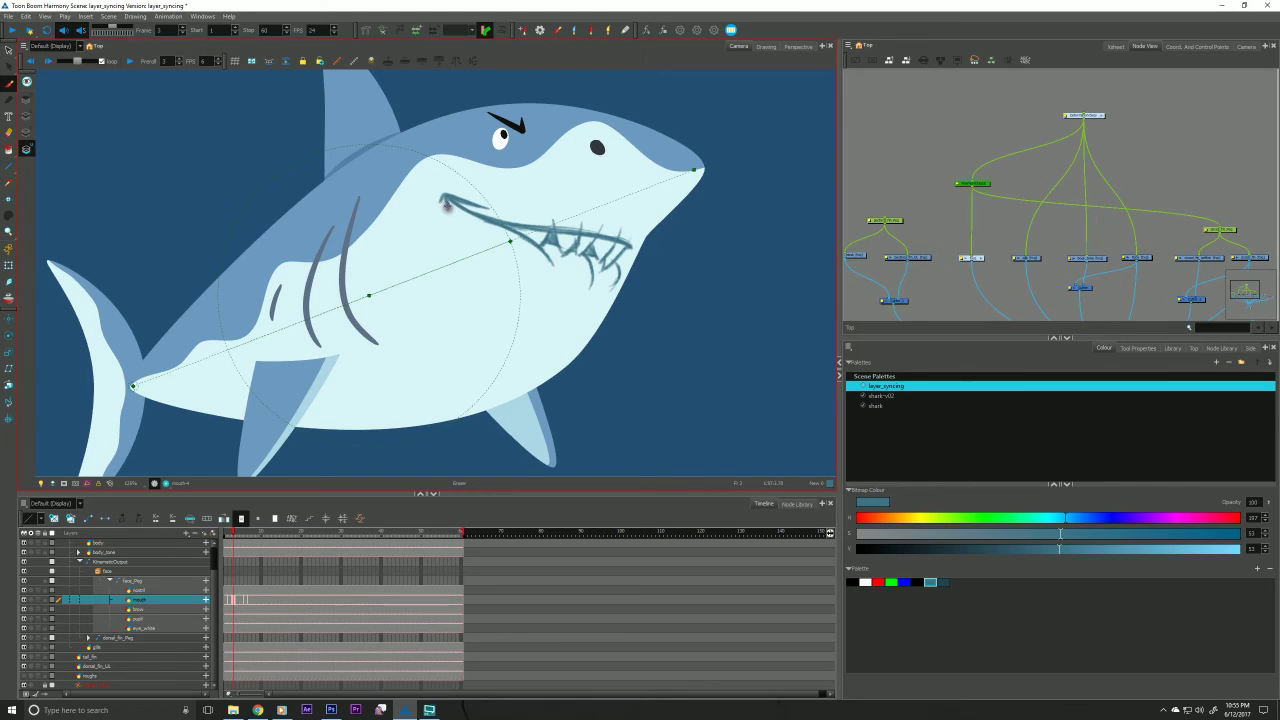
key(alt+e)
key(alt+b)
Show the library with the frame 3 mouth in the drawing substitution preview, and clear the layer selection.
click(1171, 348)
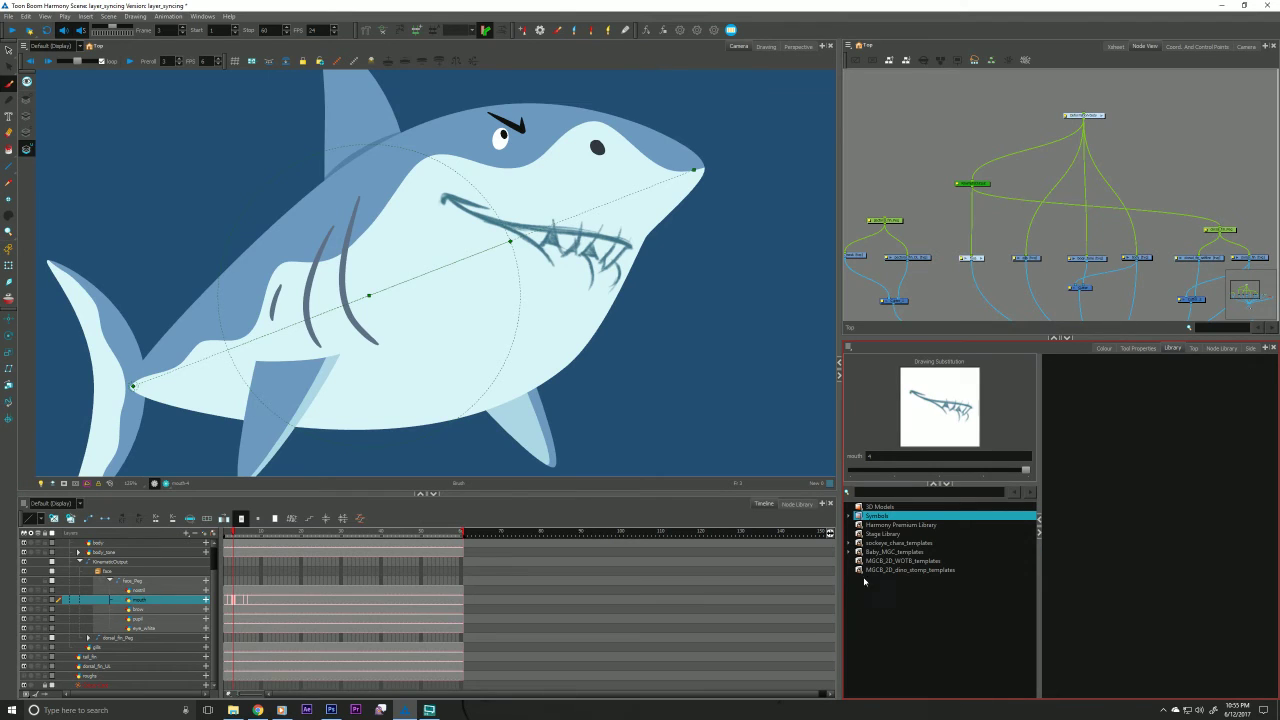
click(907, 177)
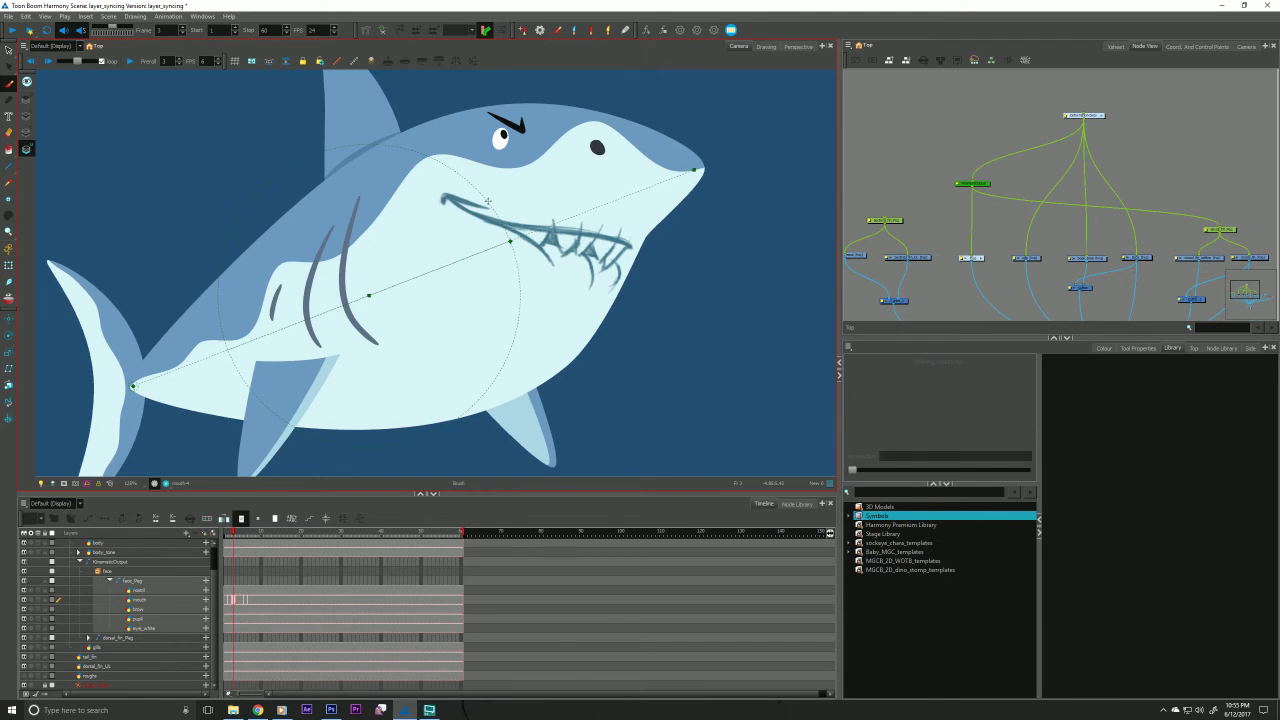
click(8, 17)
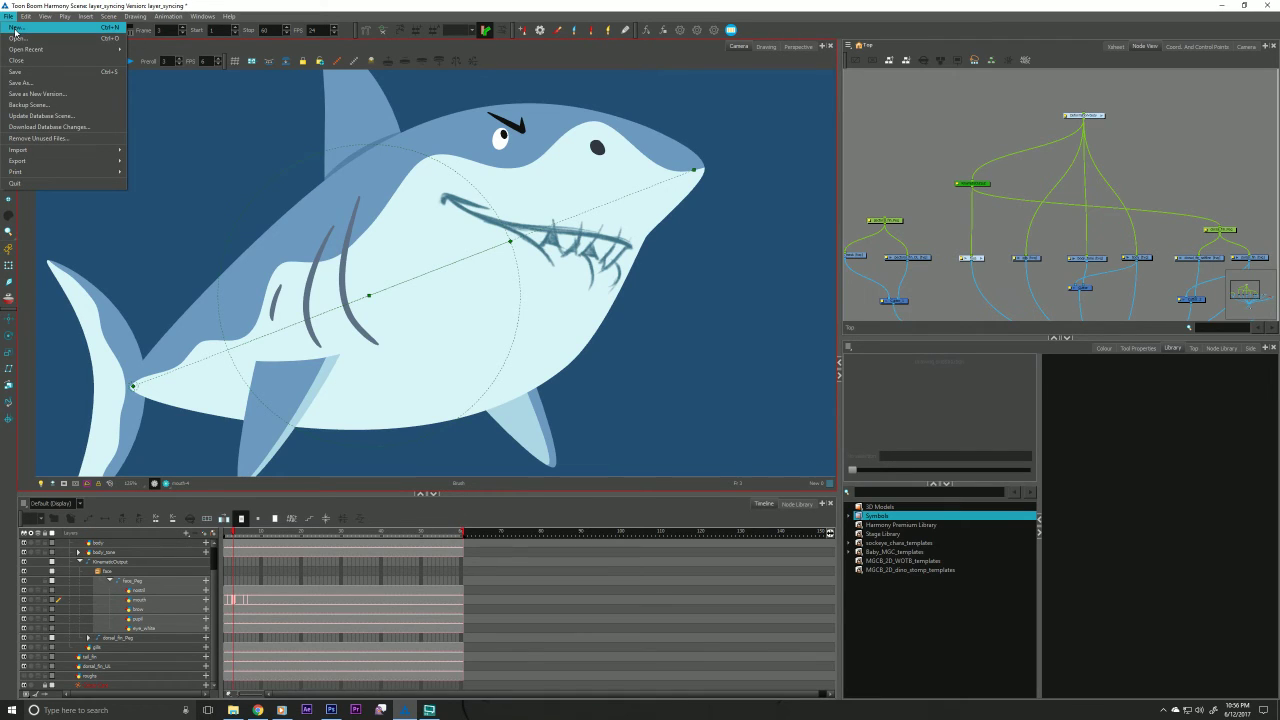
mouse_move(71, 176)
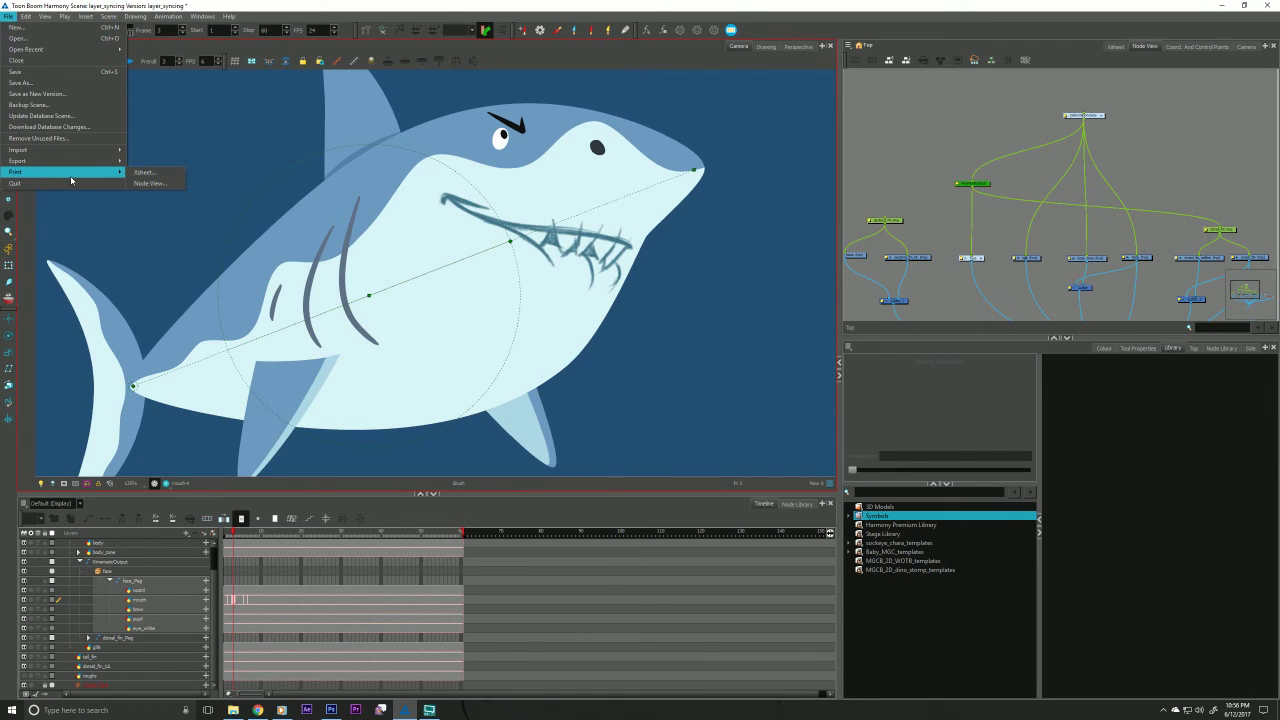
click(916, 148)
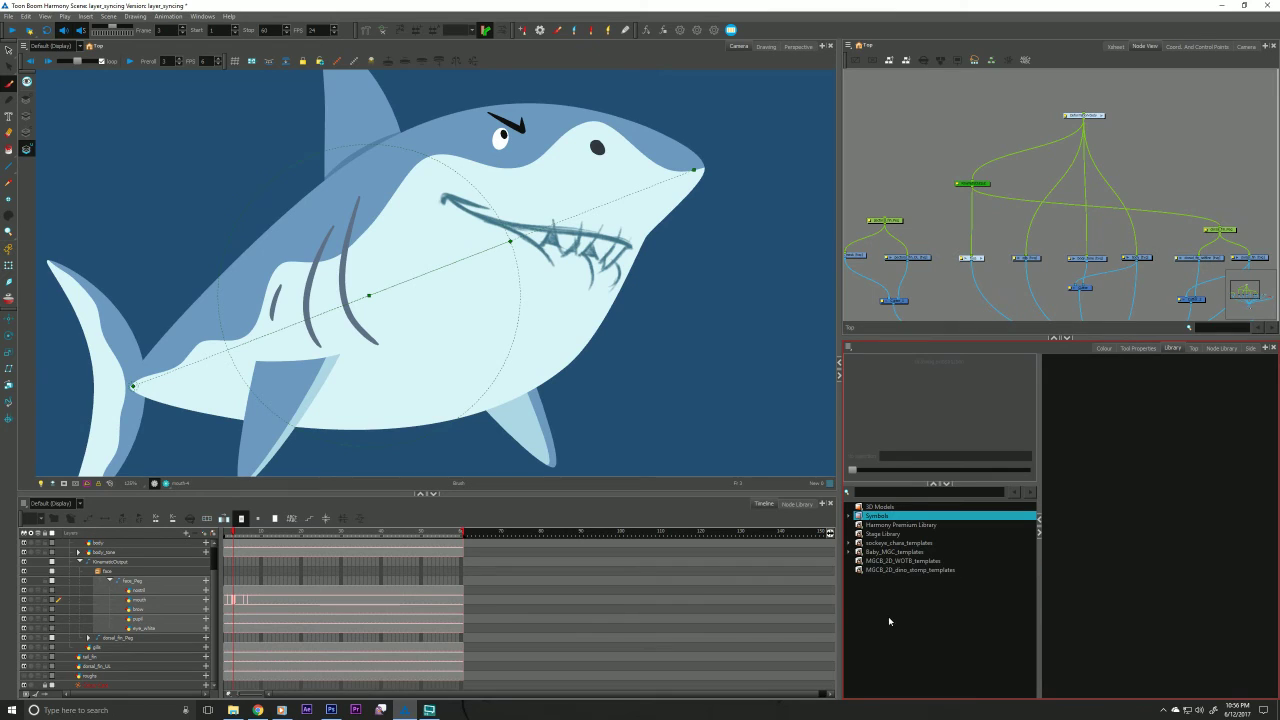
Browse the MGCB_2D_WOTB_templates library folder, and preview the frame 7 mouth in drawing substitution before clearing the selection.
click(866, 561)
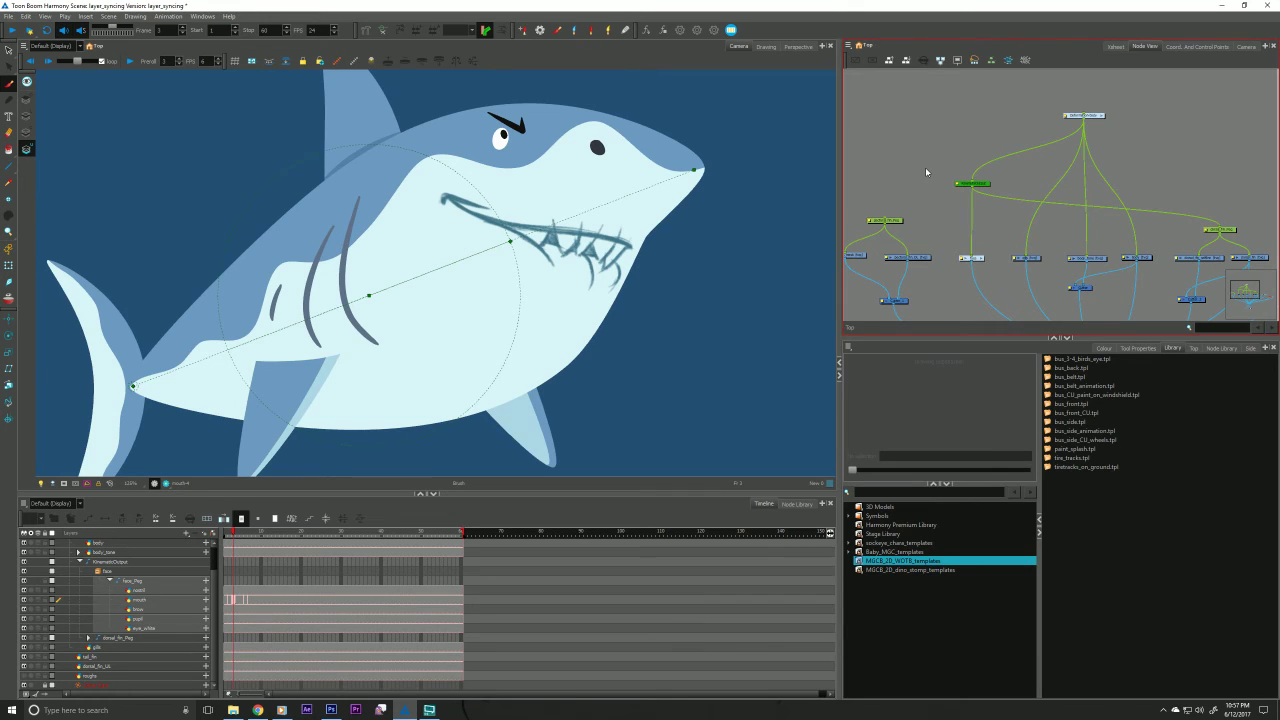
click(247, 601)
drag(253, 602, 251, 607)
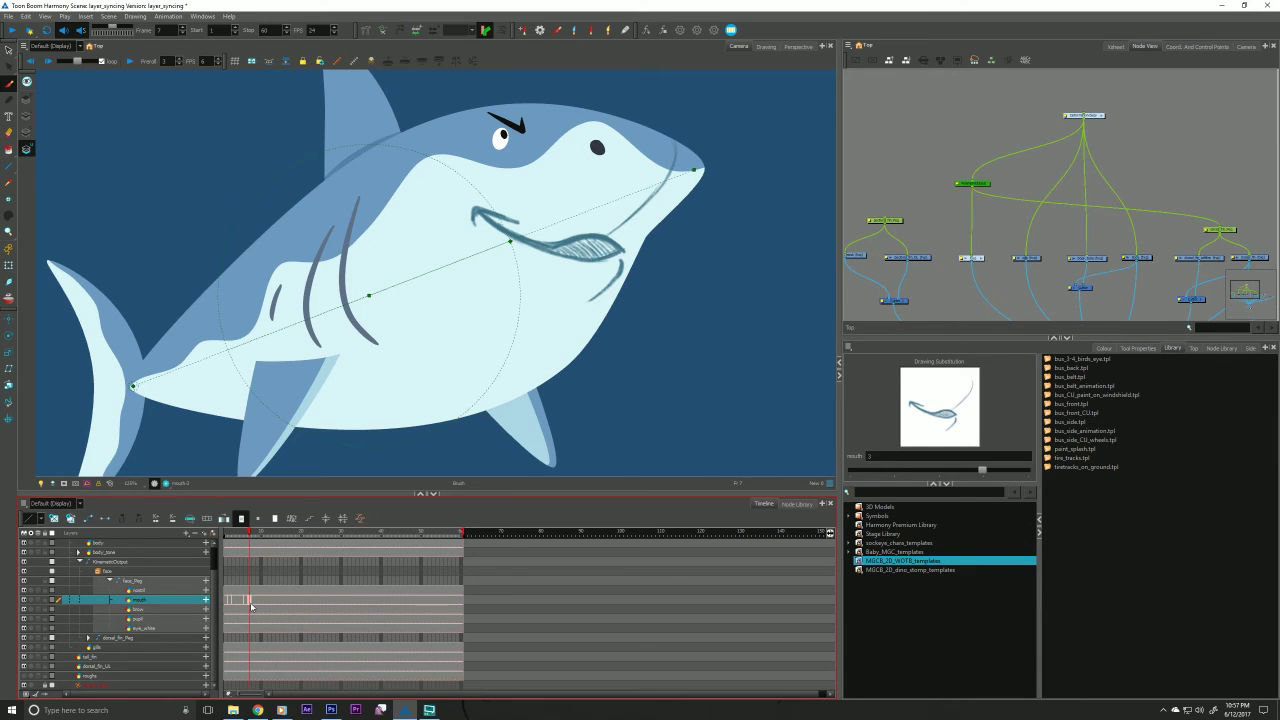
click(908, 149)
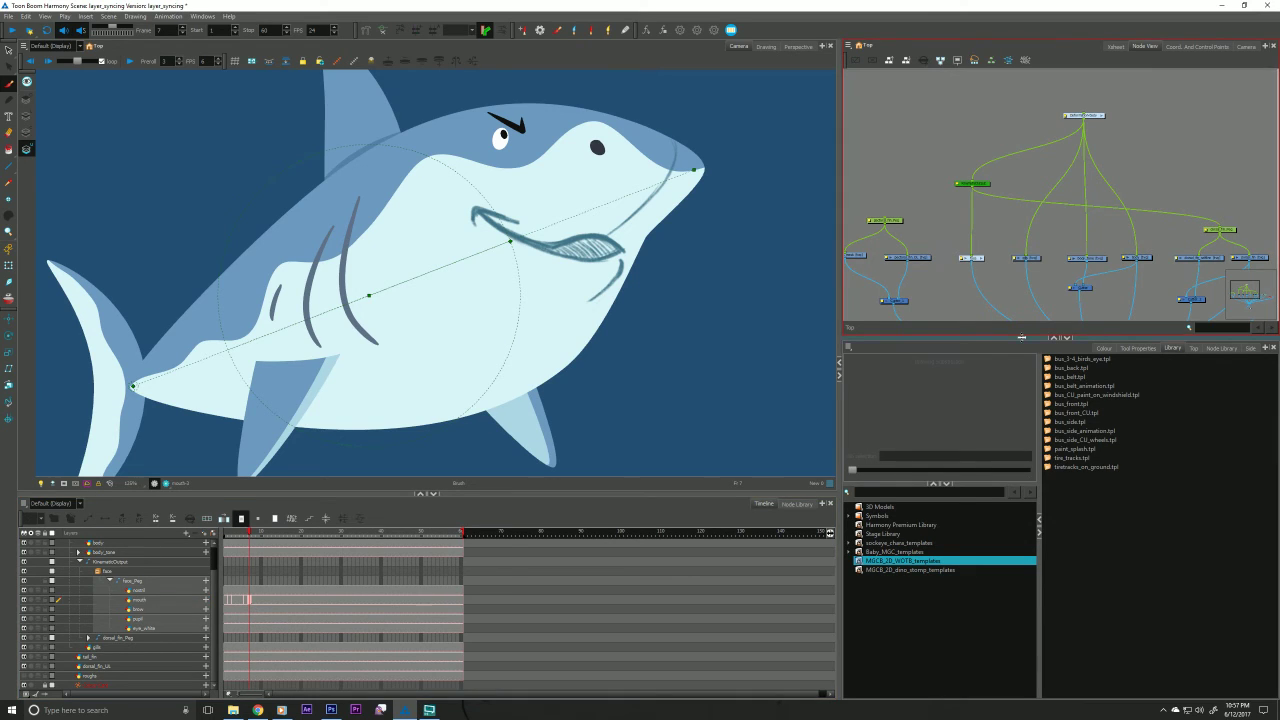
Add a Mesh Warp node from the Deformation category of the node library to the node view.
click(1221, 348)
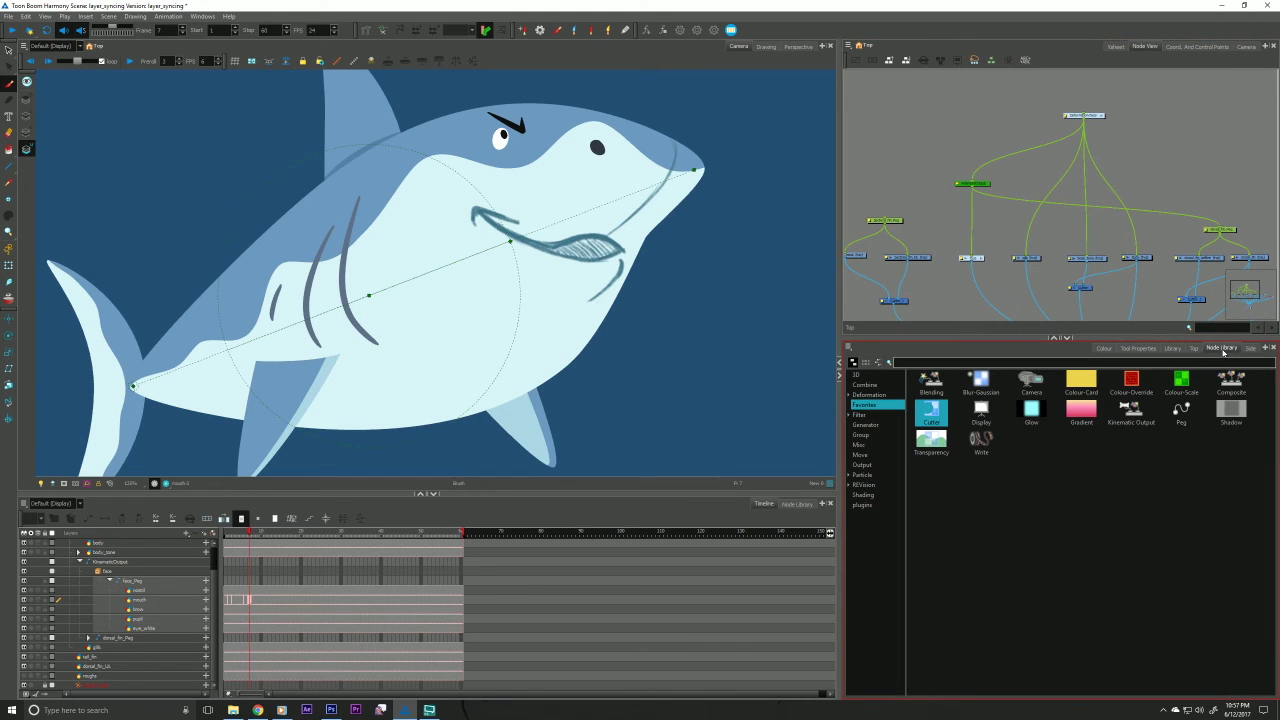
click(977, 614)
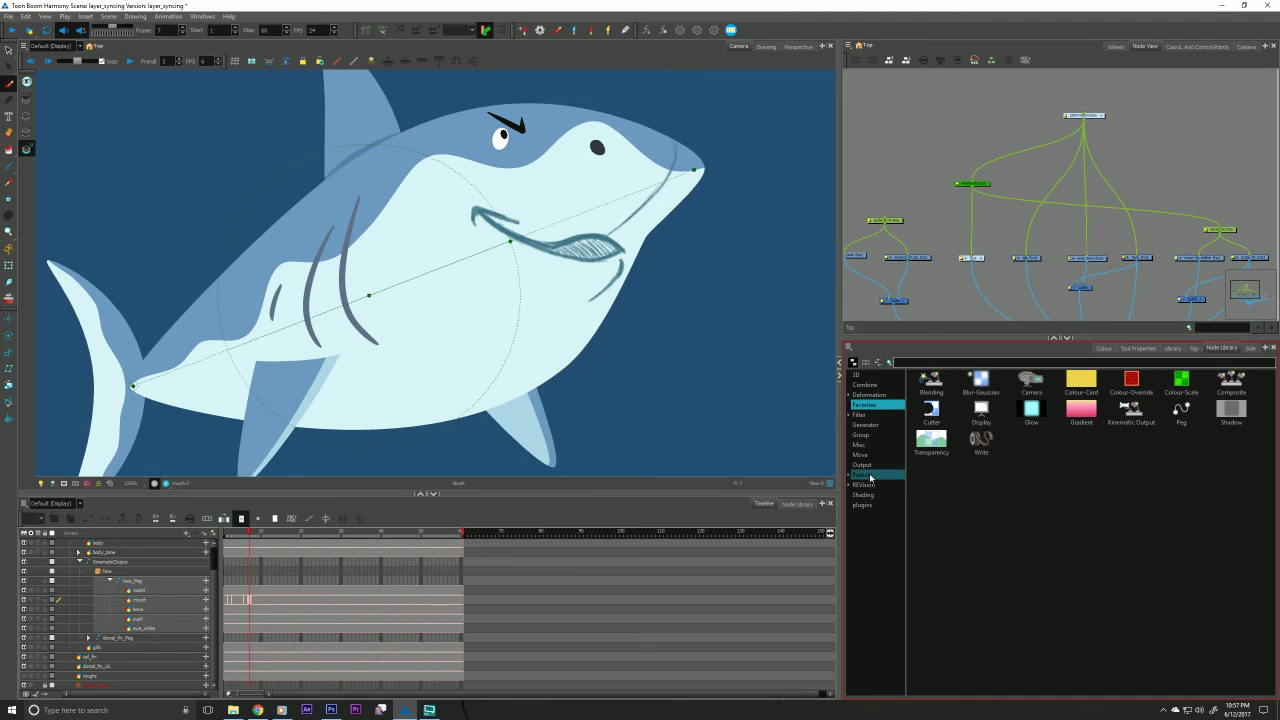
click(868, 395)
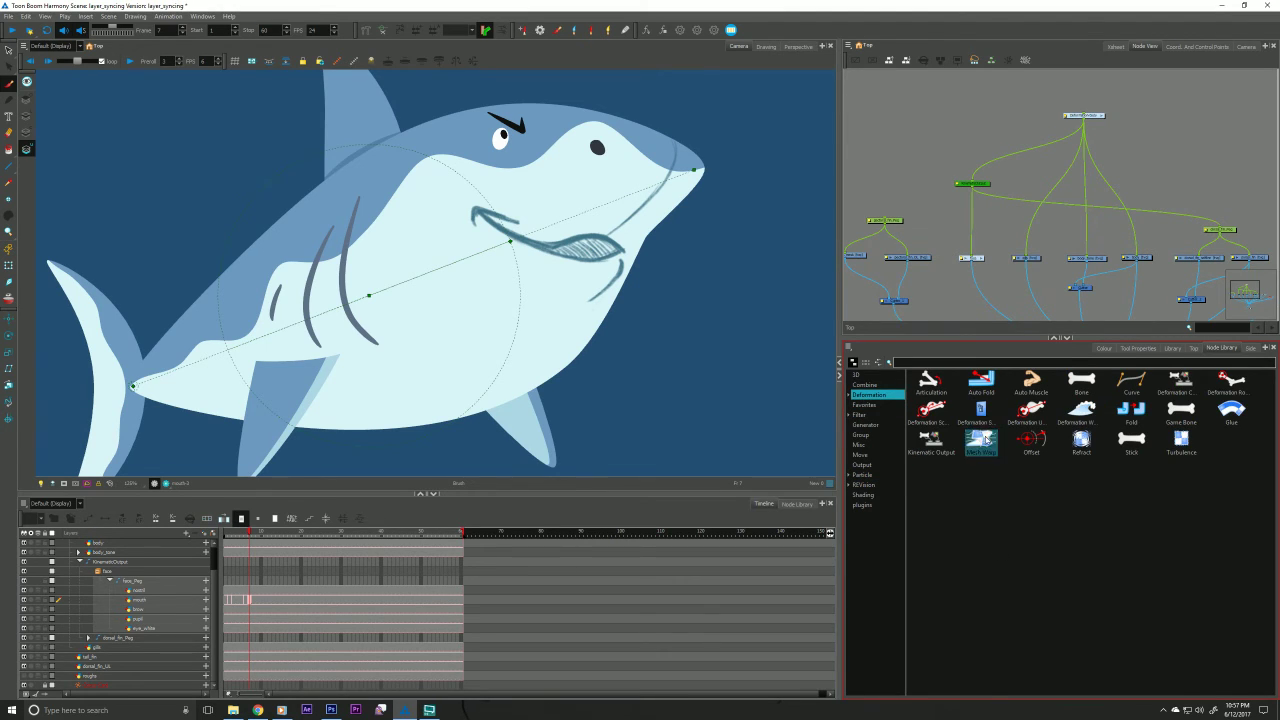
drag(985, 438, 916, 173)
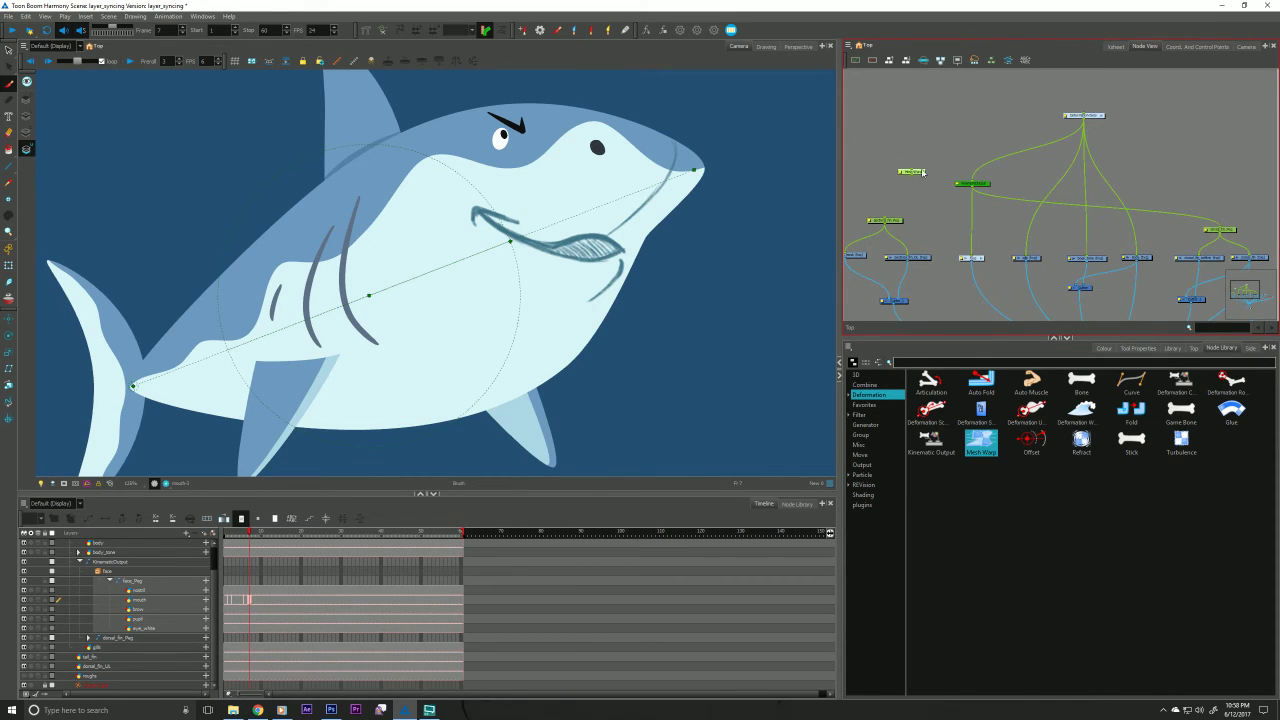
Connect the Mesh Warp node directly above the shark's body drawing in the node view.
mouse_move(939, 221)
mouse_down()
mouse_move(960, 214)
mouse_move(930, 202)
mouse_up()
mouse_move(911, 156)
mouse_down()
mouse_move(1138, 202)
mouse_move(1072, 205)
mouse_move(1129, 203)
mouse_move(1034, 184)
mouse_move(943, 191)
mouse_move(932, 217)
mouse_move(936, 230)
mouse_move(1002, 248)
mouse_move(986, 249)
mouse_move(1004, 229)
mouse_move(986, 246)
mouse_move(984, 222)
mouse_up()
click(984, 247)
click(984, 245)
click(964, 251)
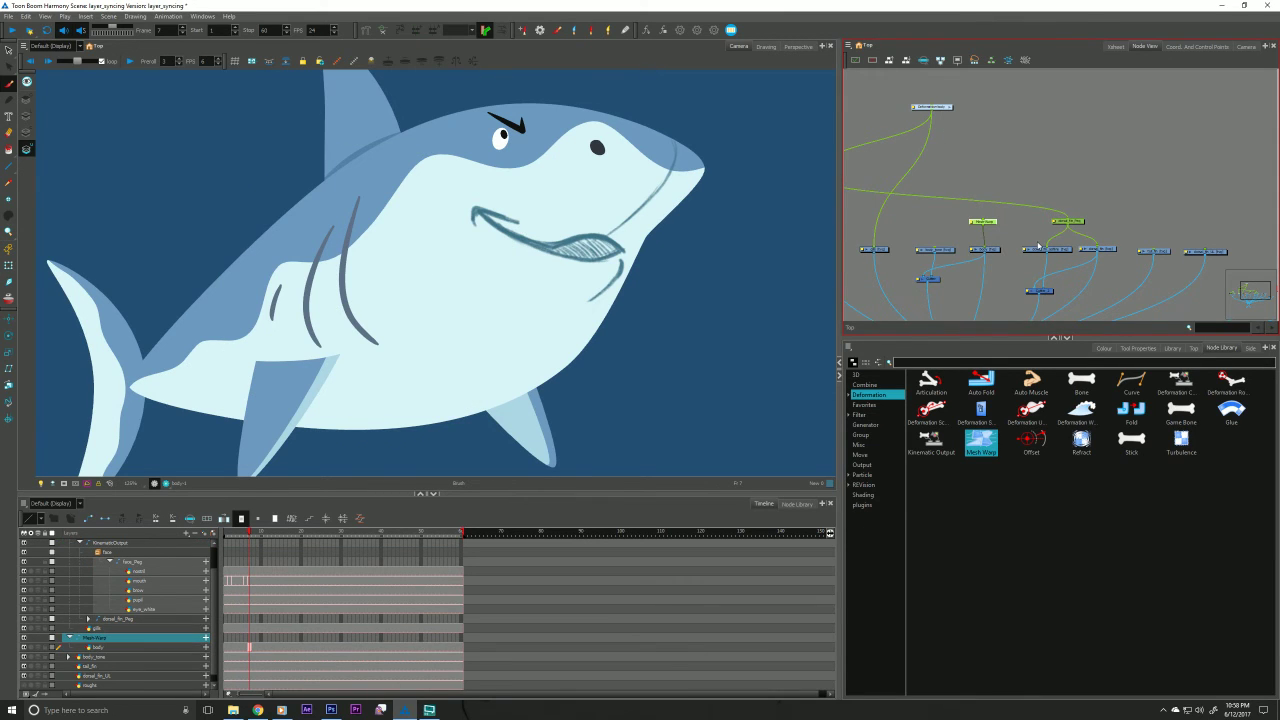
Display the Mesh Warp grid with the Transform tool active, and scale the grid down to fit around the shark.
click(335, 62)
key(alt+z)
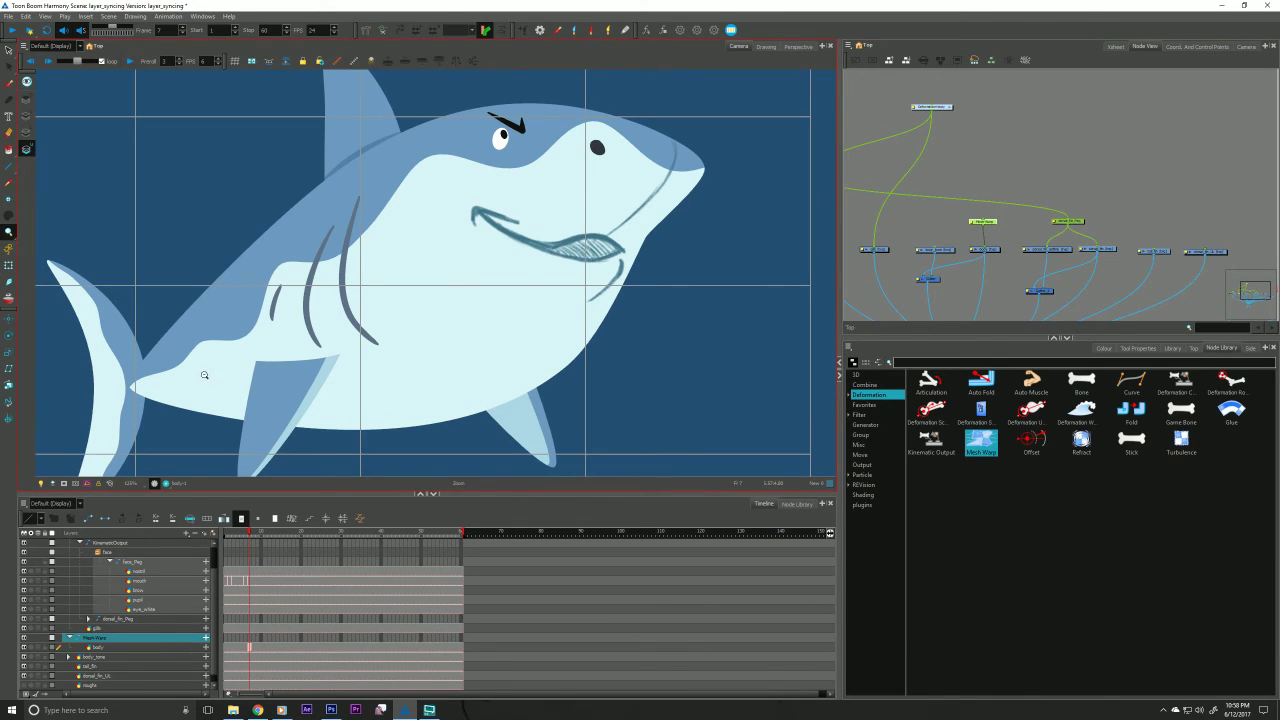
scroll(205, 374, down, 4)
drag(172, 402, 270, 340)
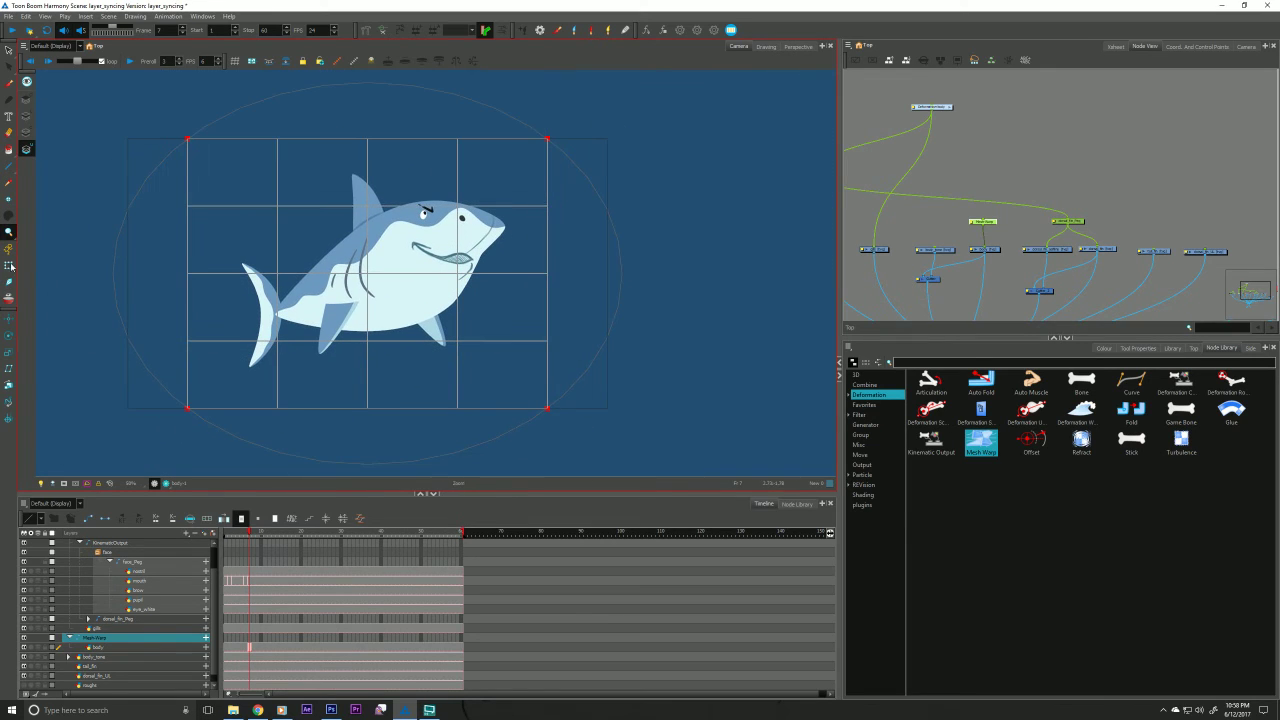
click(9, 265)
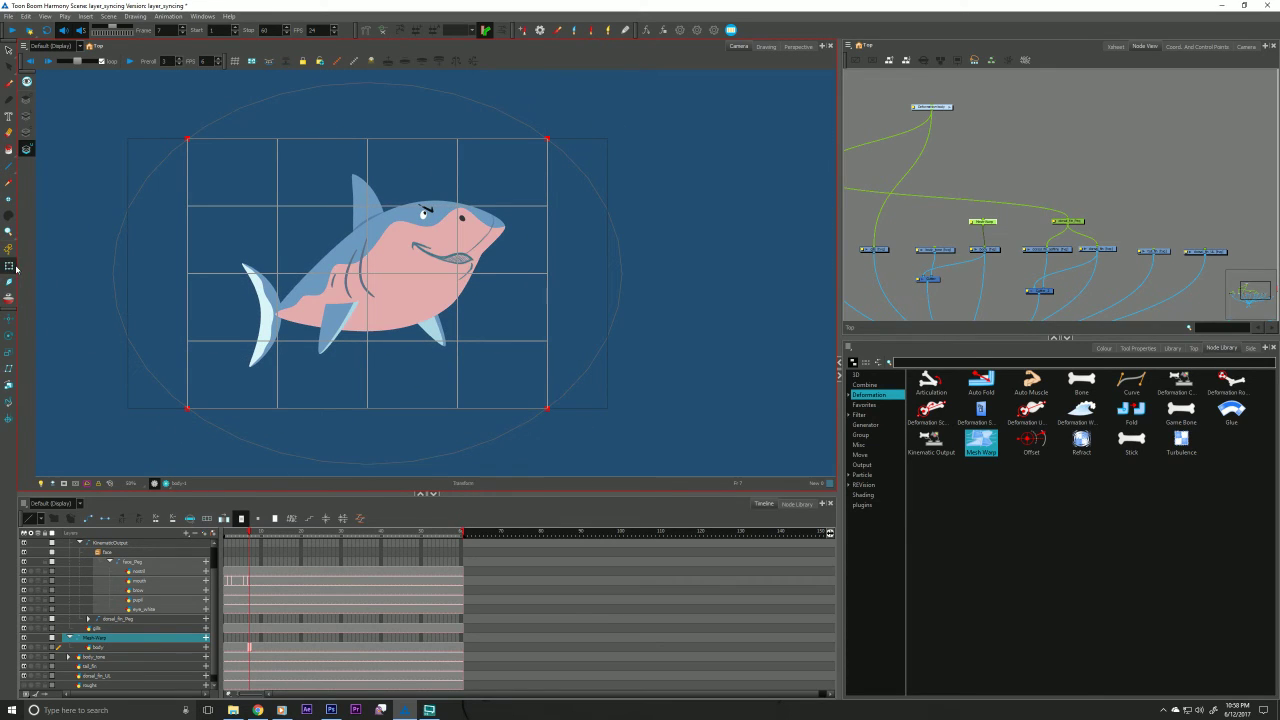
mouse_move(184, 402)
mouse_down()
mouse_move(217, 373)
mouse_move(174, 391)
mouse_move(233, 357)
mouse_move(210, 350)
mouse_move(223, 341)
mouse_up()
key(ctrl+z)
key(ctrl+z)
click(168, 393)
key(ctrl+z)
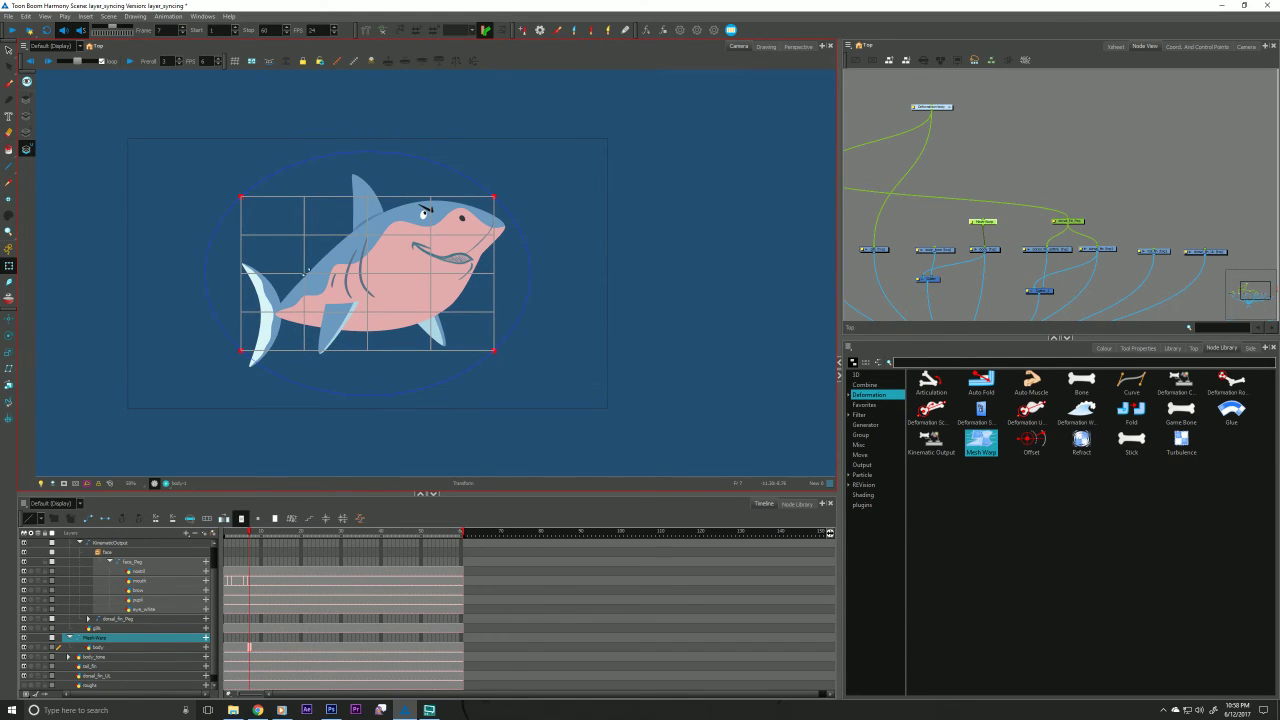
Warp the shark's body by moving the inner mesh points and shifting the whole grid over the artwork.
click(397, 286)
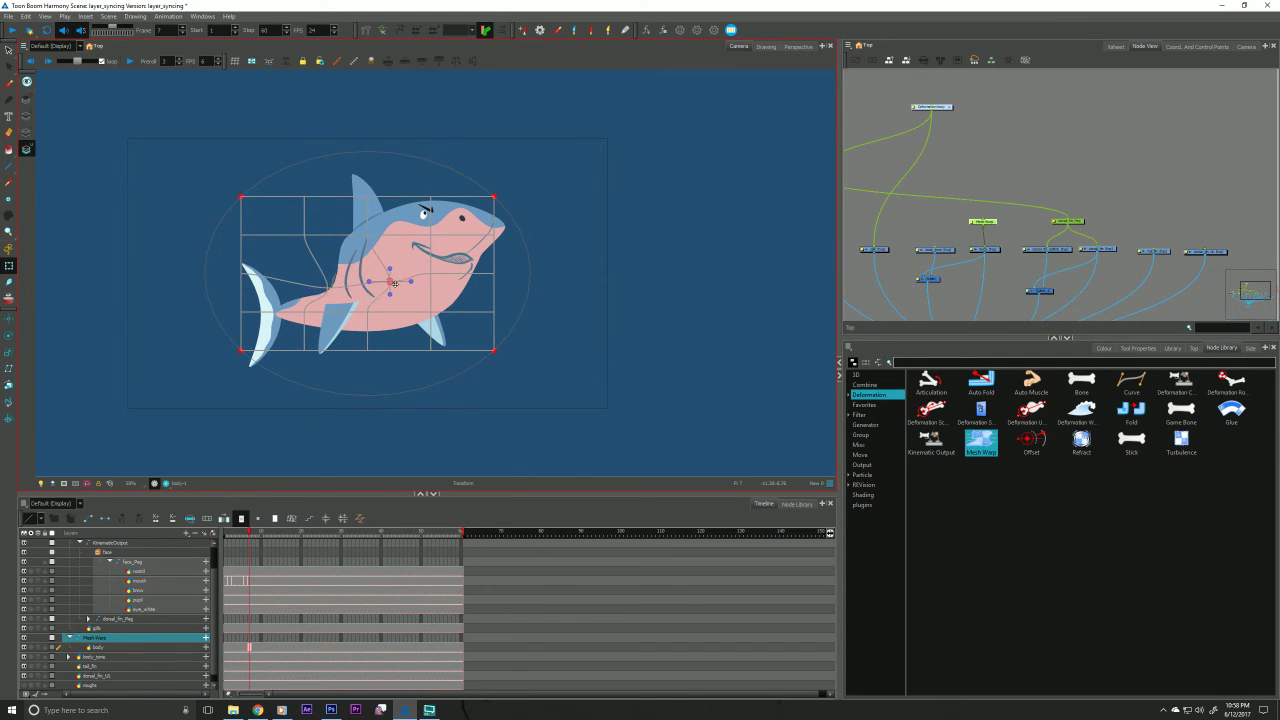
drag(397, 286, 397, 246)
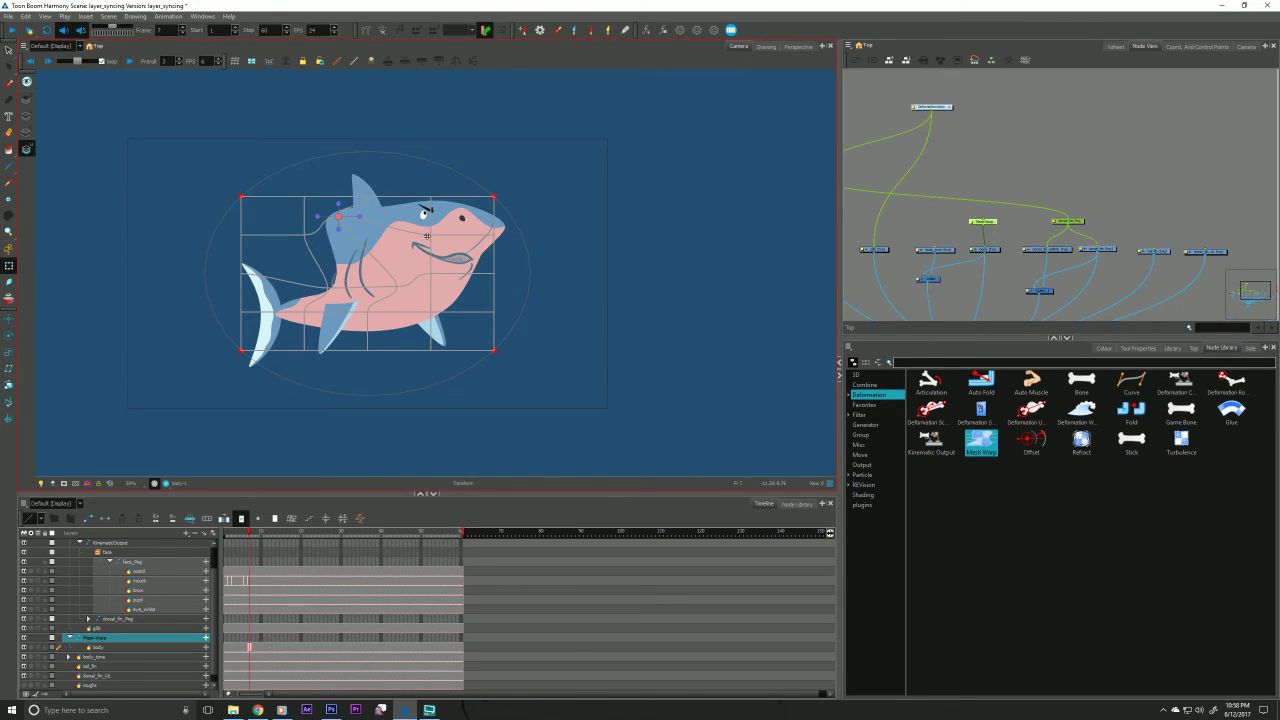
drag(468, 267, 431, 245)
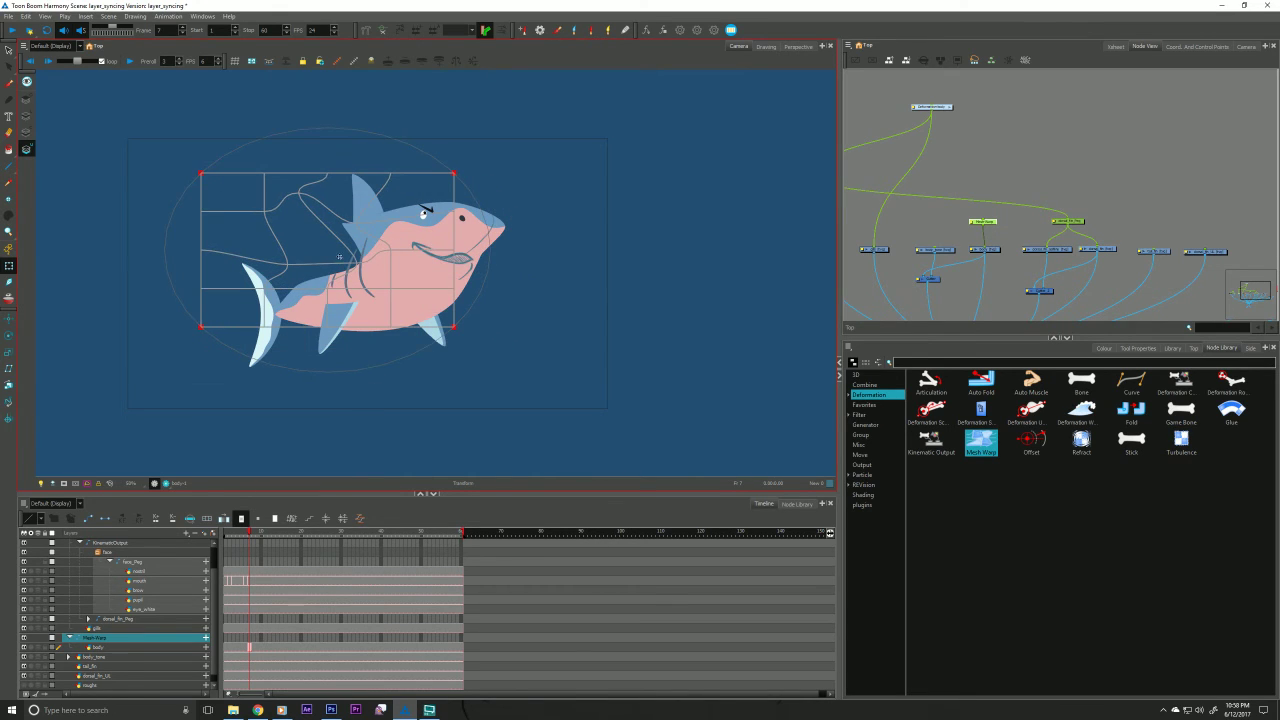
mouse_move(339, 257)
mouse_down()
mouse_move(372, 311)
mouse_move(379, 255)
mouse_move(331, 283)
mouse_move(376, 263)
mouse_move(292, 272)
mouse_move(291, 253)
mouse_move(330, 238)
mouse_up()
click(426, 270)
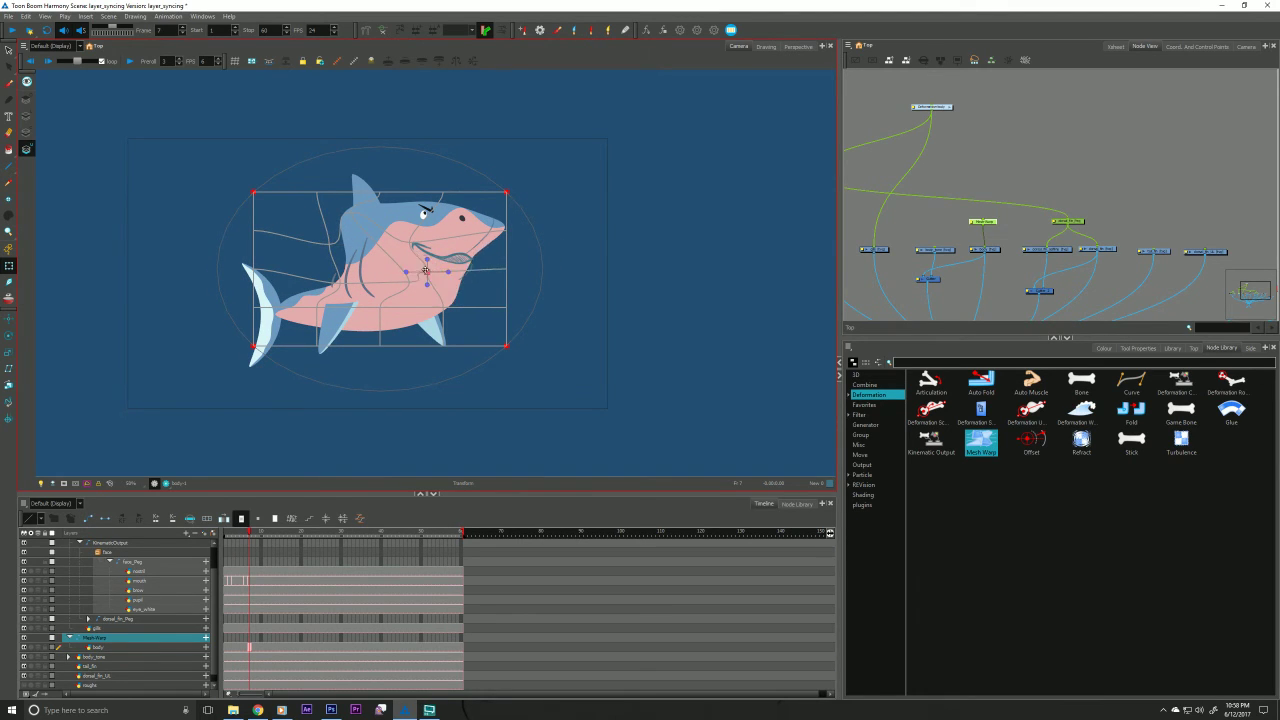
drag(426, 270, 385, 252)
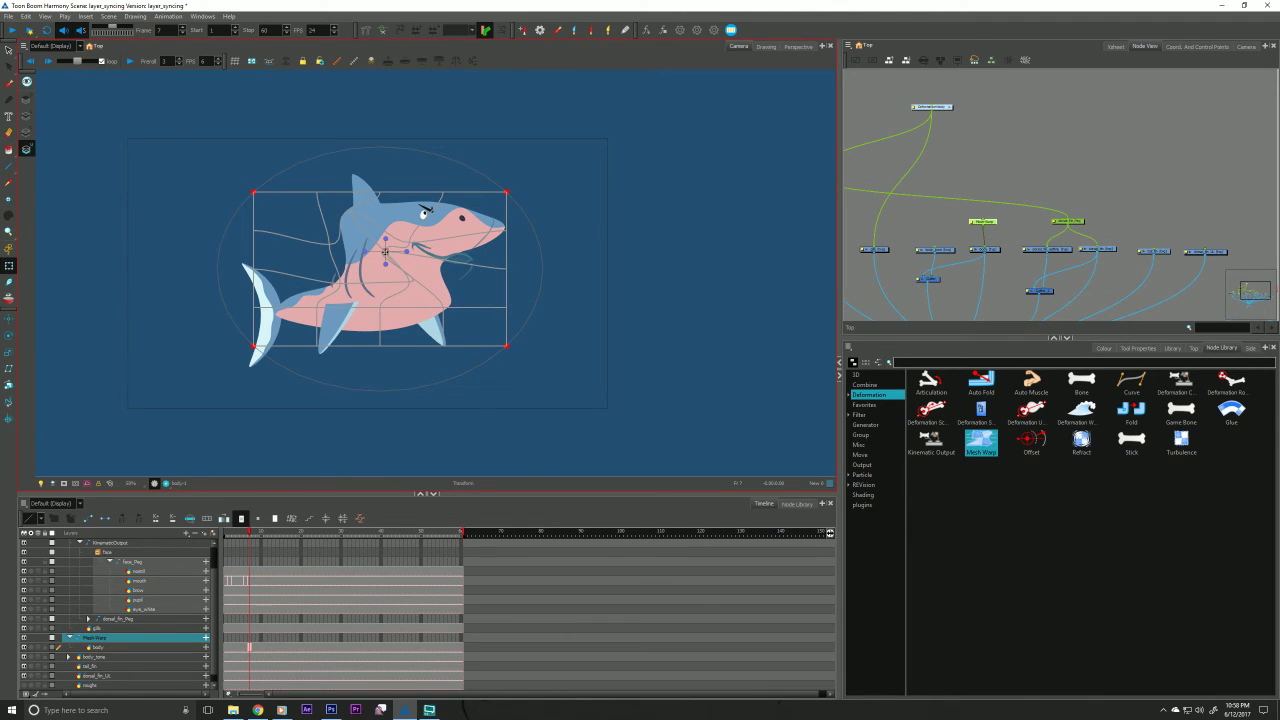
drag(340, 284, 349, 286)
Delete the Mesh Warp node and reconnect the body drawing to the deformation group.
click(982, 221)
key(Delete)
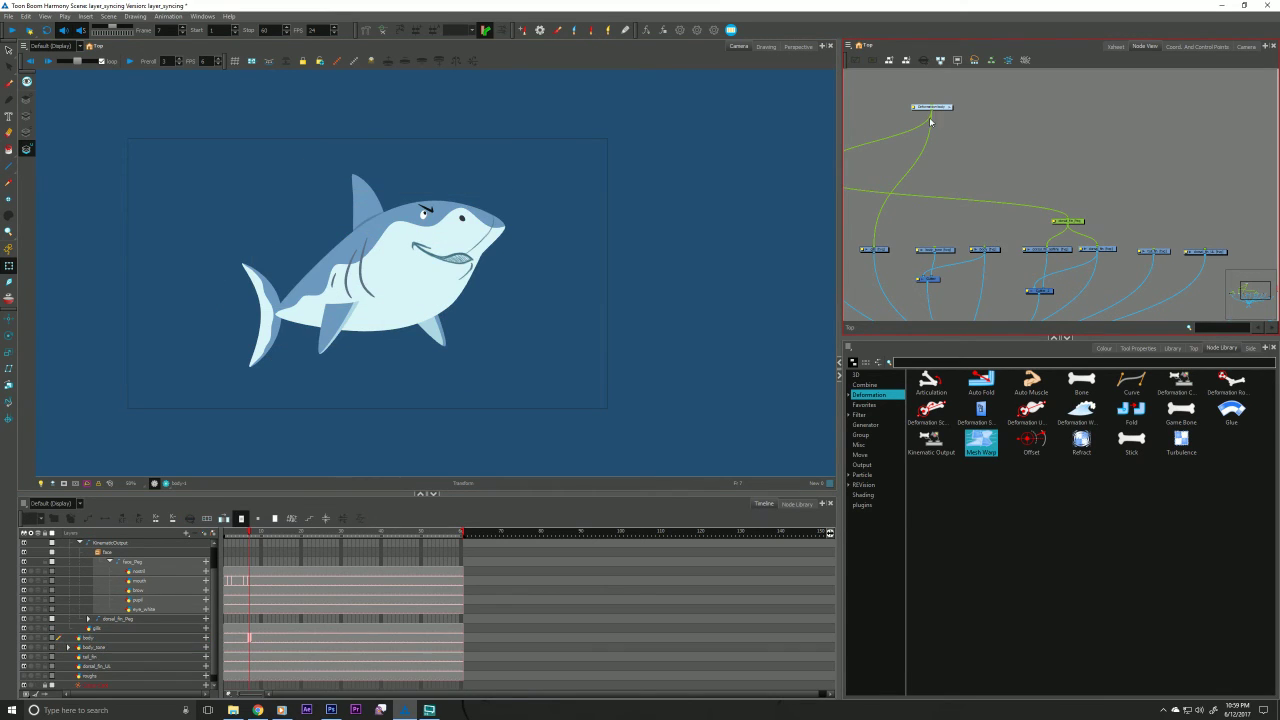
drag(932, 112, 981, 250)
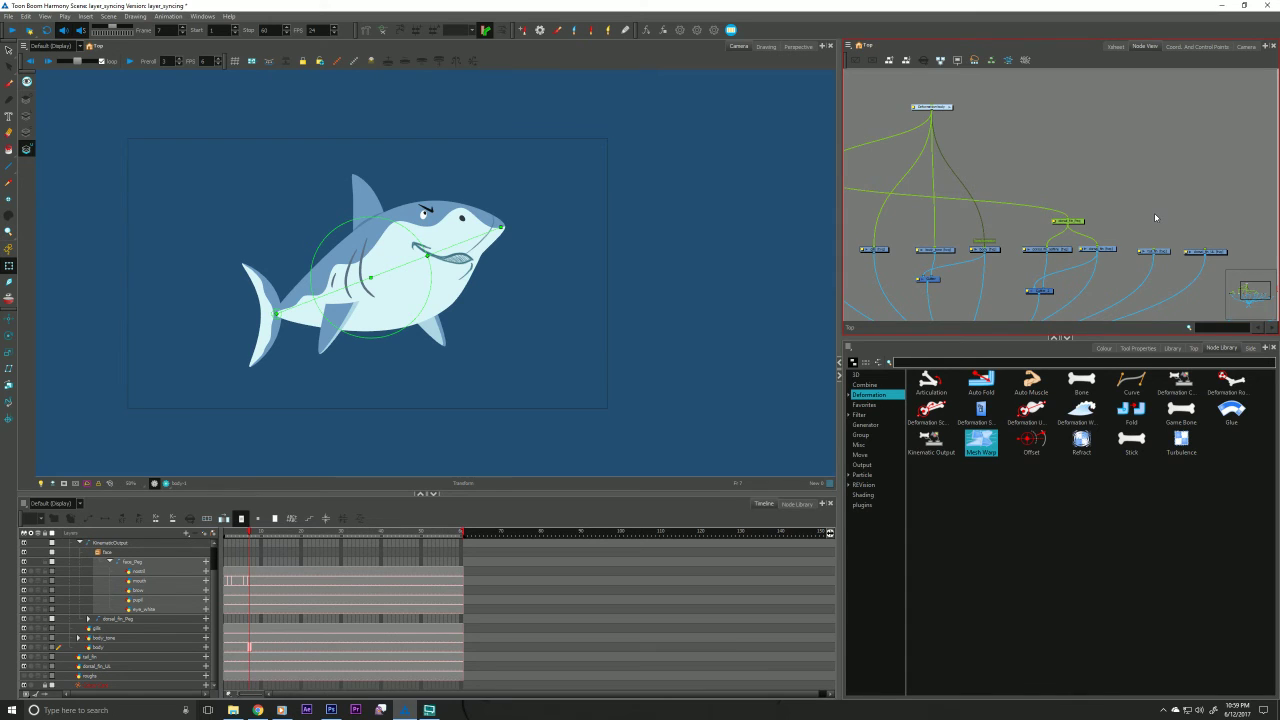
key(ctrl+z)
Examine how the deformation group and Kinematic Output node connect to the shark's body and face drawings in the node view.
drag(1066, 197, 1083, 166)
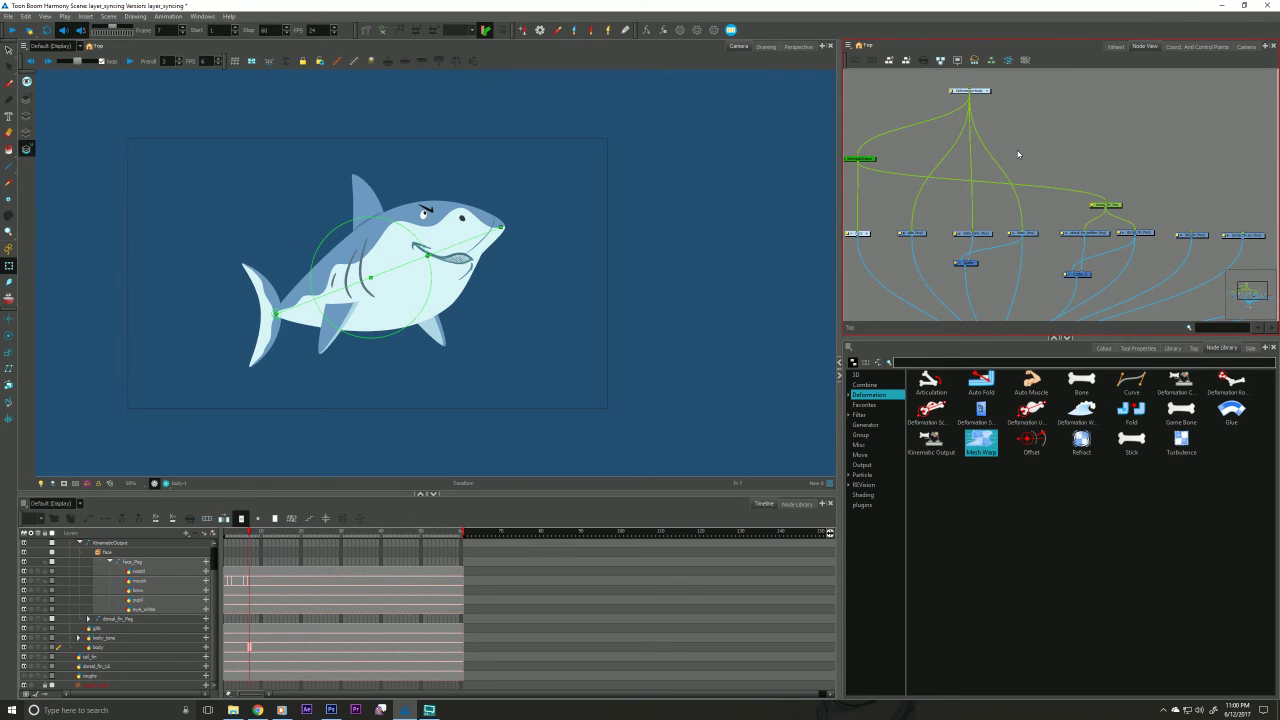
mouse_move(1080, 156)
mouse_down()
mouse_move(1054, 157)
mouse_move(1057, 171)
mouse_move(1076, 153)
mouse_up()
drag(966, 97, 968, 110)
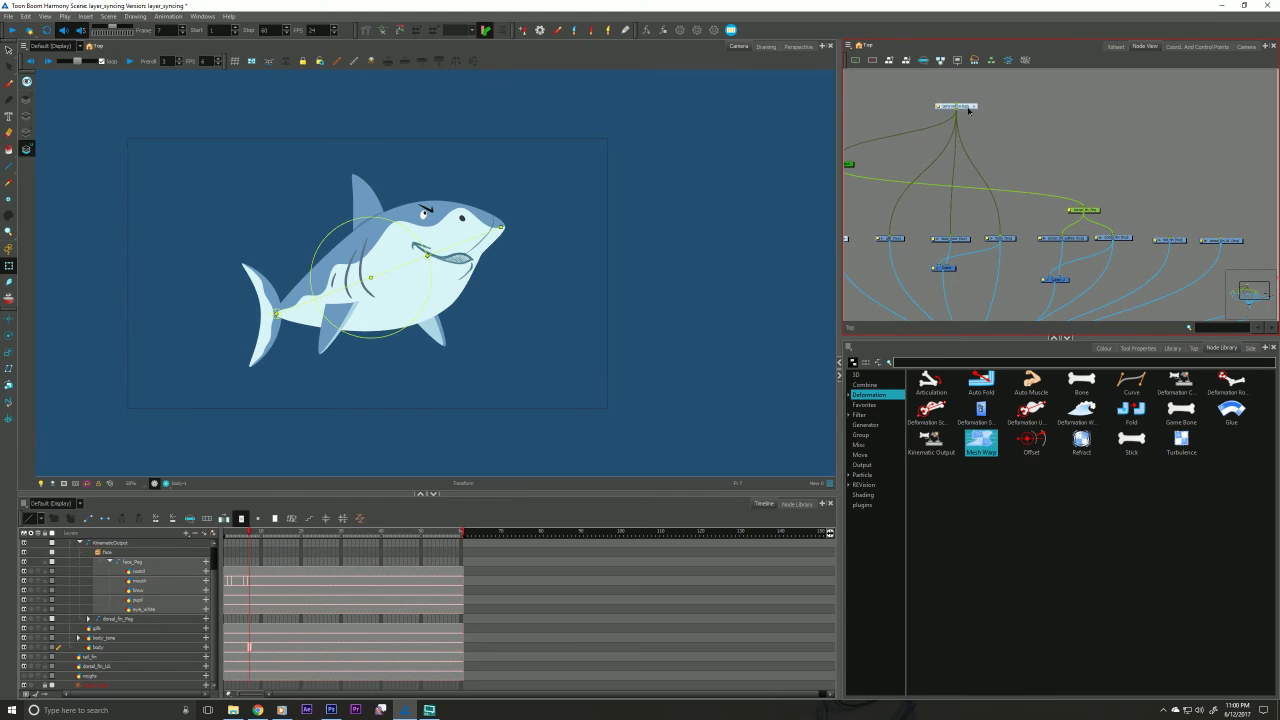
drag(964, 158, 1143, 144)
click(1032, 152)
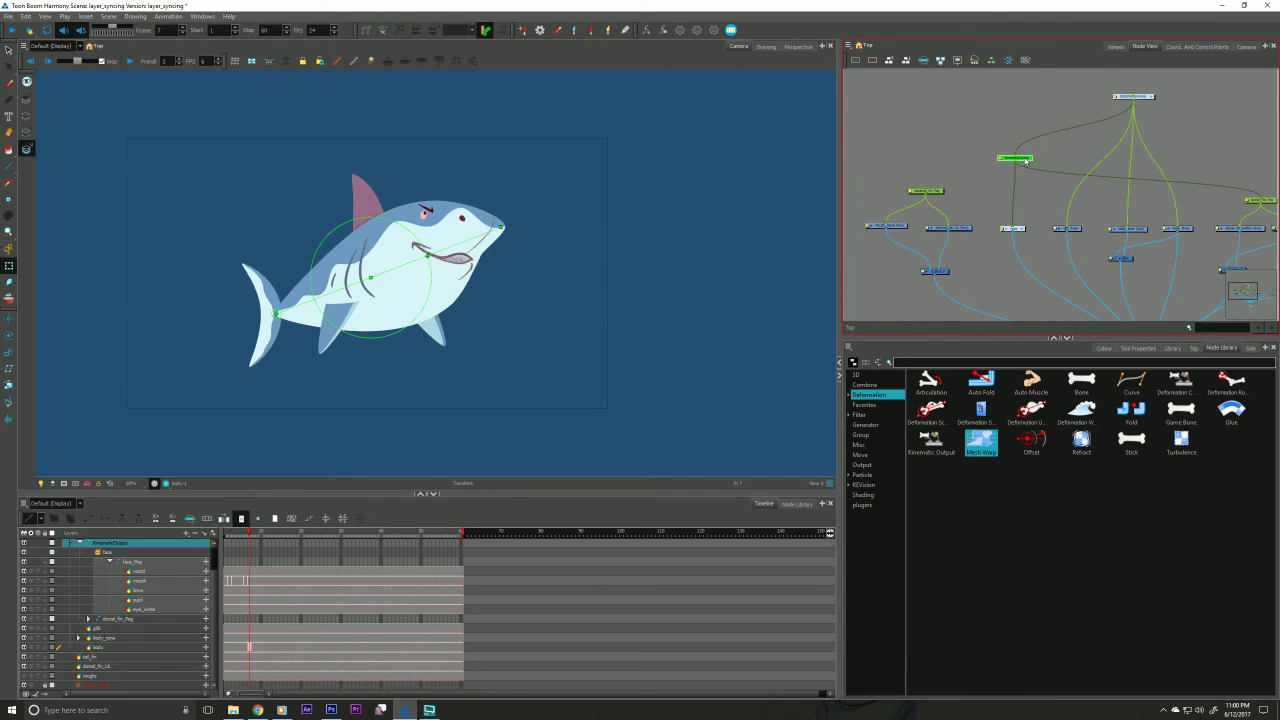
drag(1026, 159, 1022, 178)
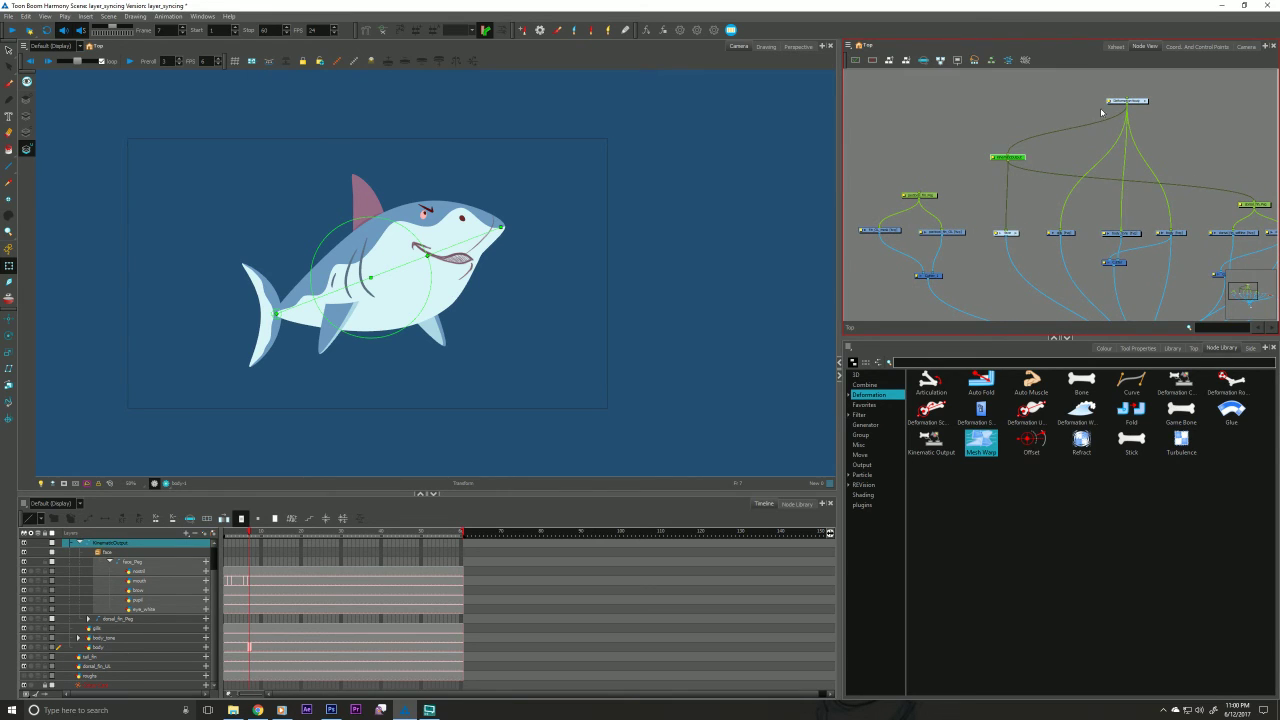
drag(1132, 104, 1133, 98)
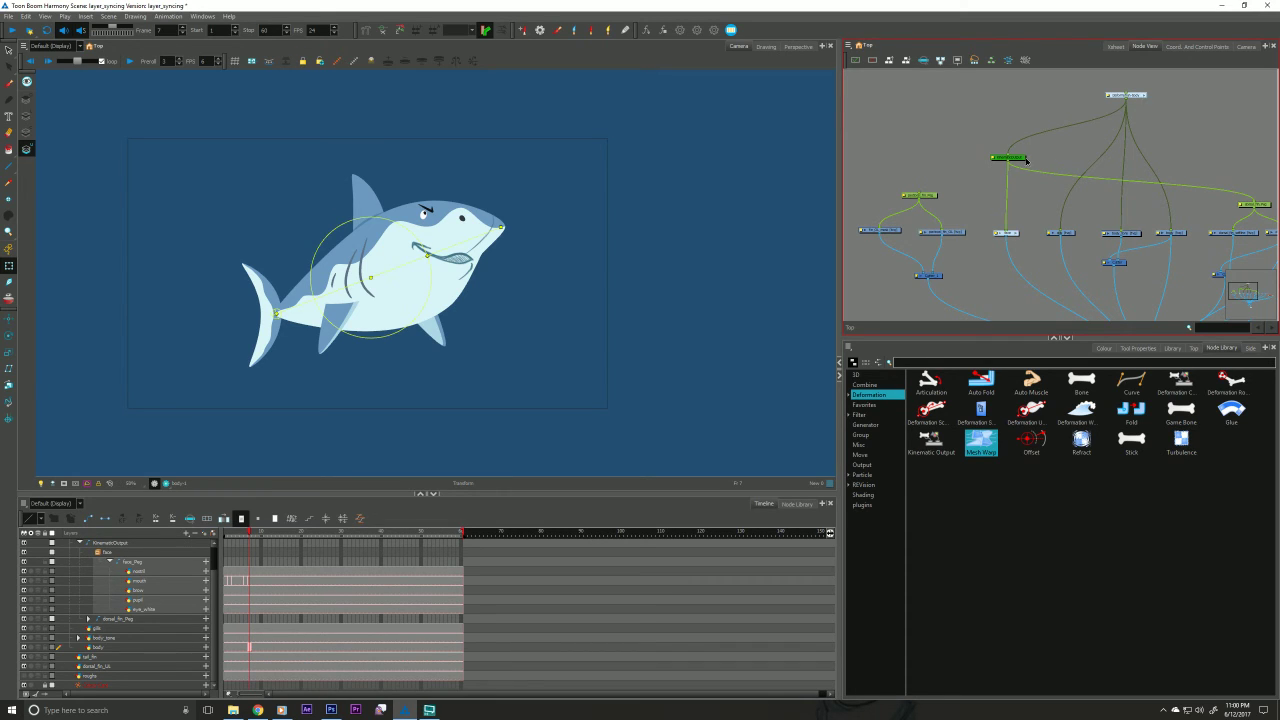
drag(1028, 163, 1022, 164)
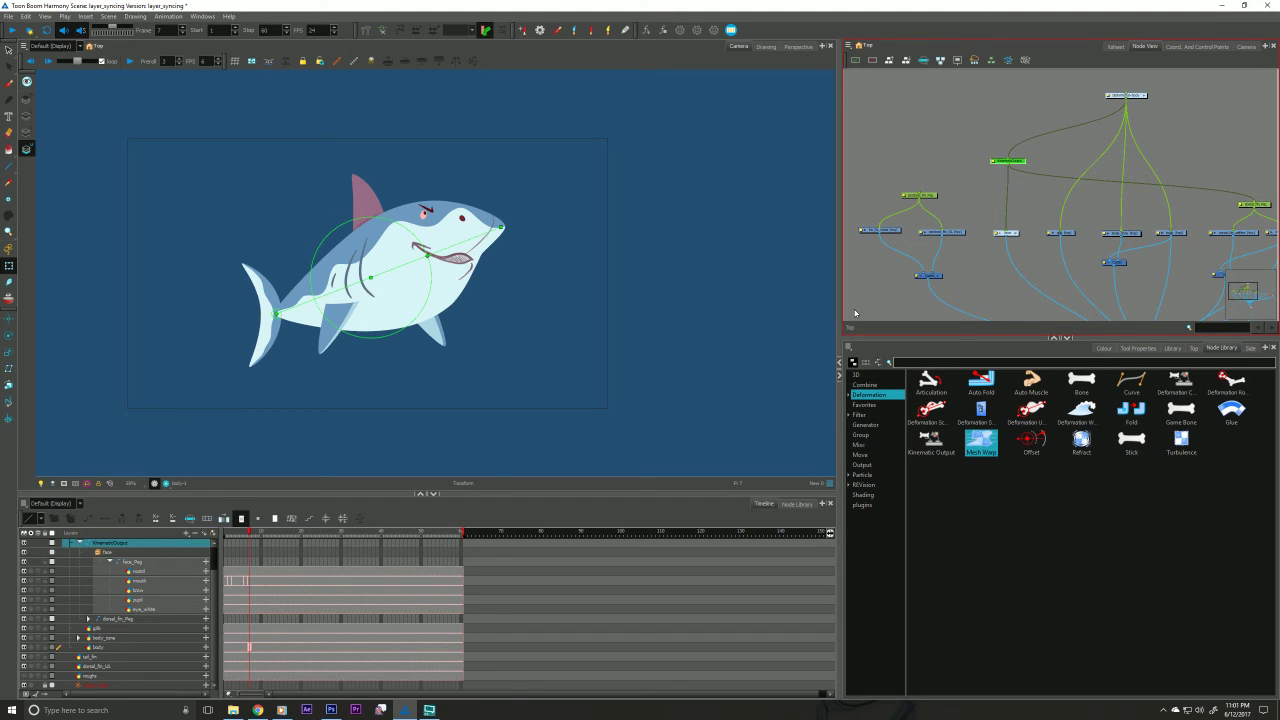
click(971, 283)
drag(986, 271, 953, 263)
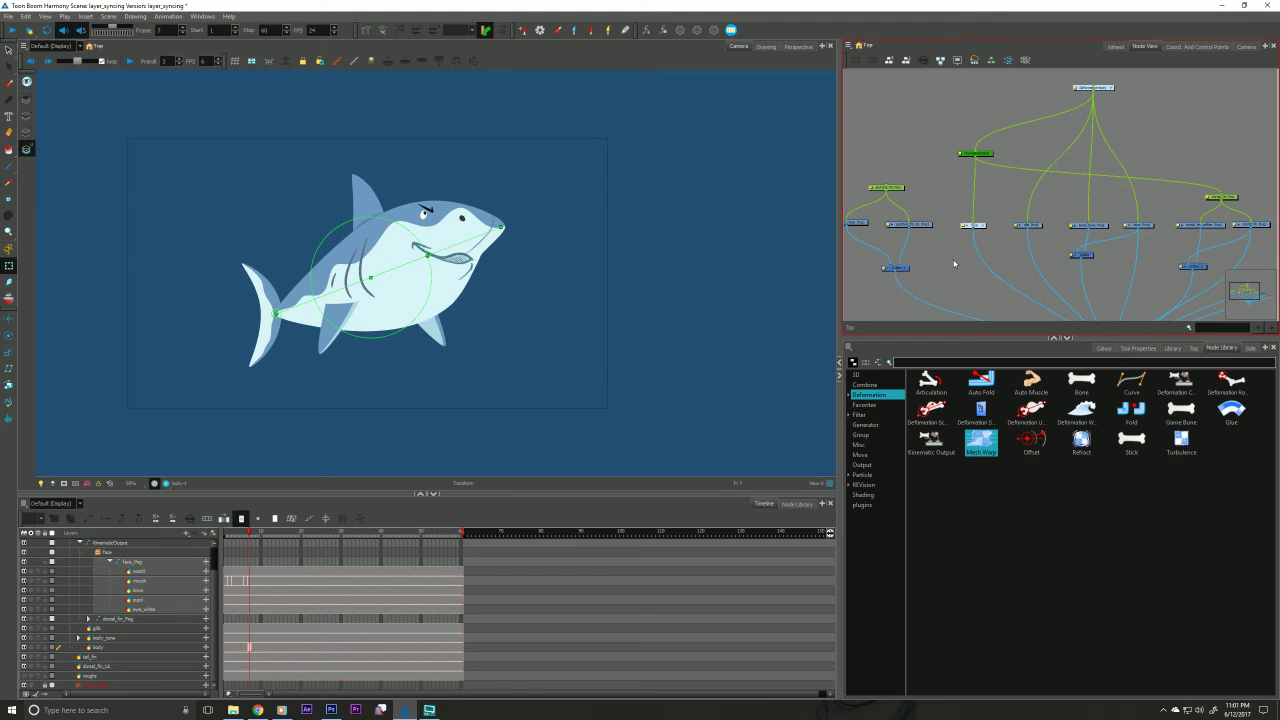
drag(968, 275, 945, 222)
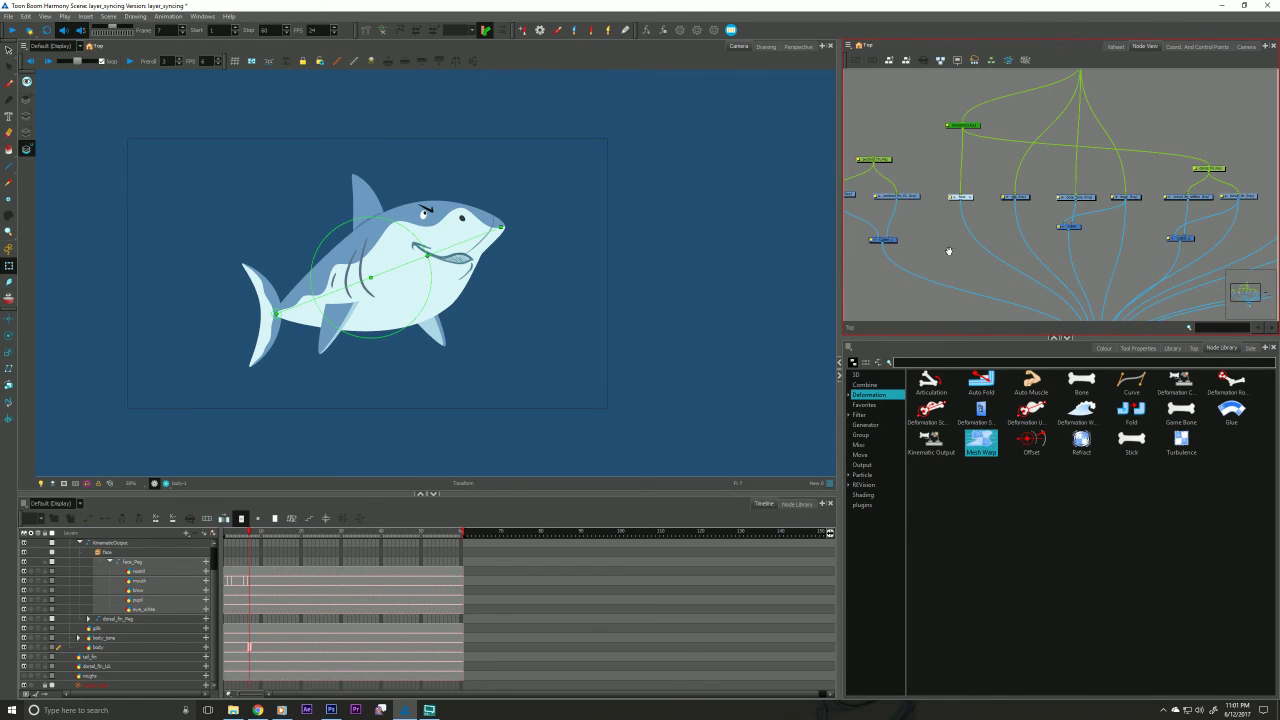
drag(948, 246, 954, 229)
Show the open toothed mouth on frame 2 up close with the Brush tool active, and display the scene's colour palettes.
scroll(371, 293, up, 5)
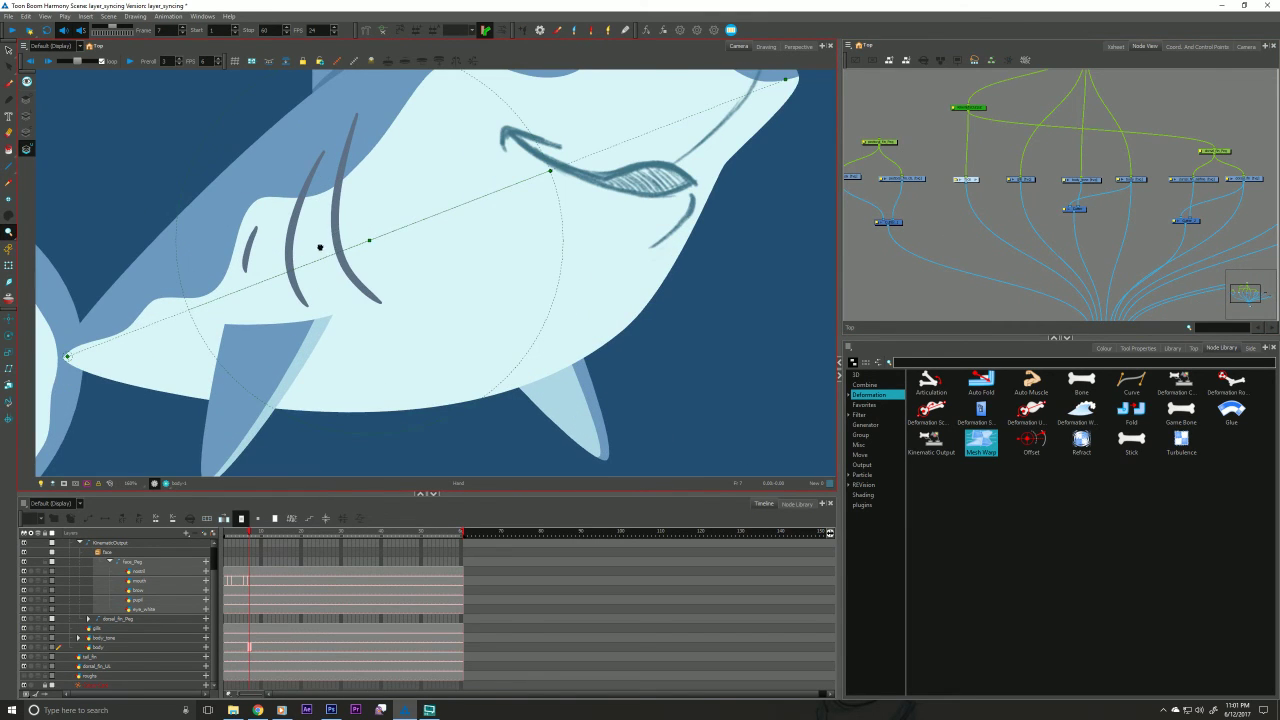
drag(320, 247, 256, 316)
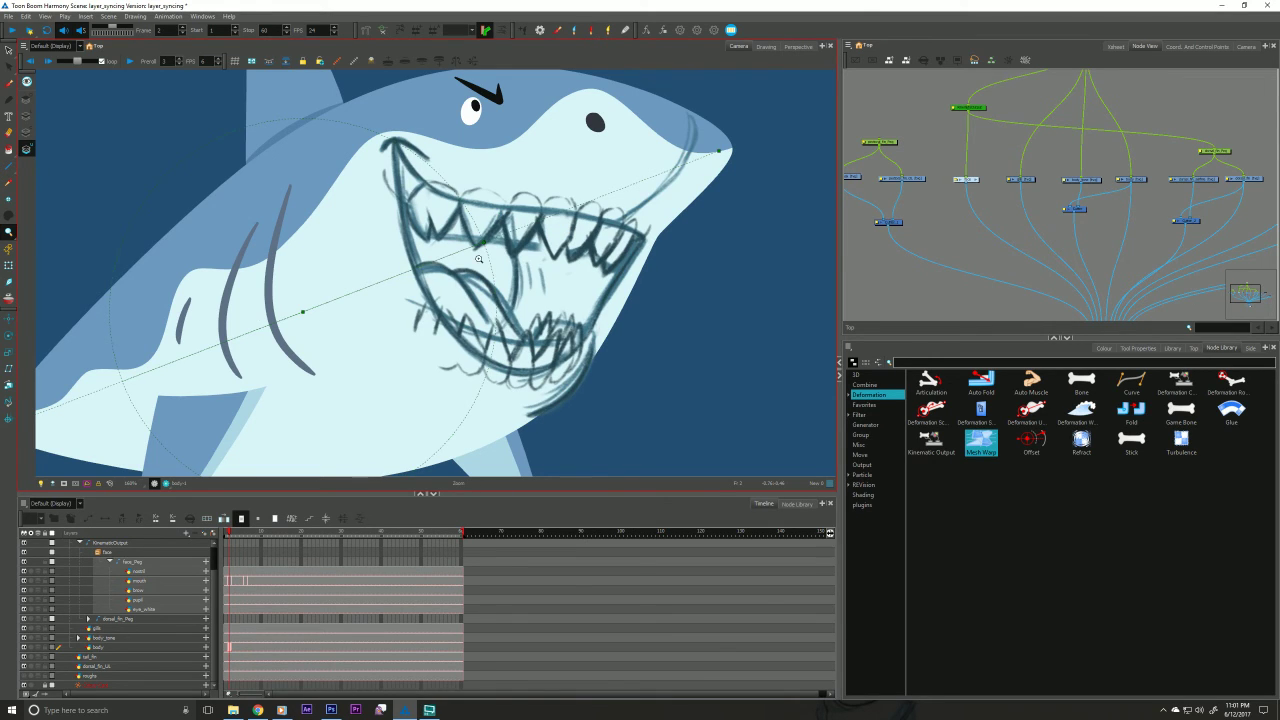
key(alt+b)
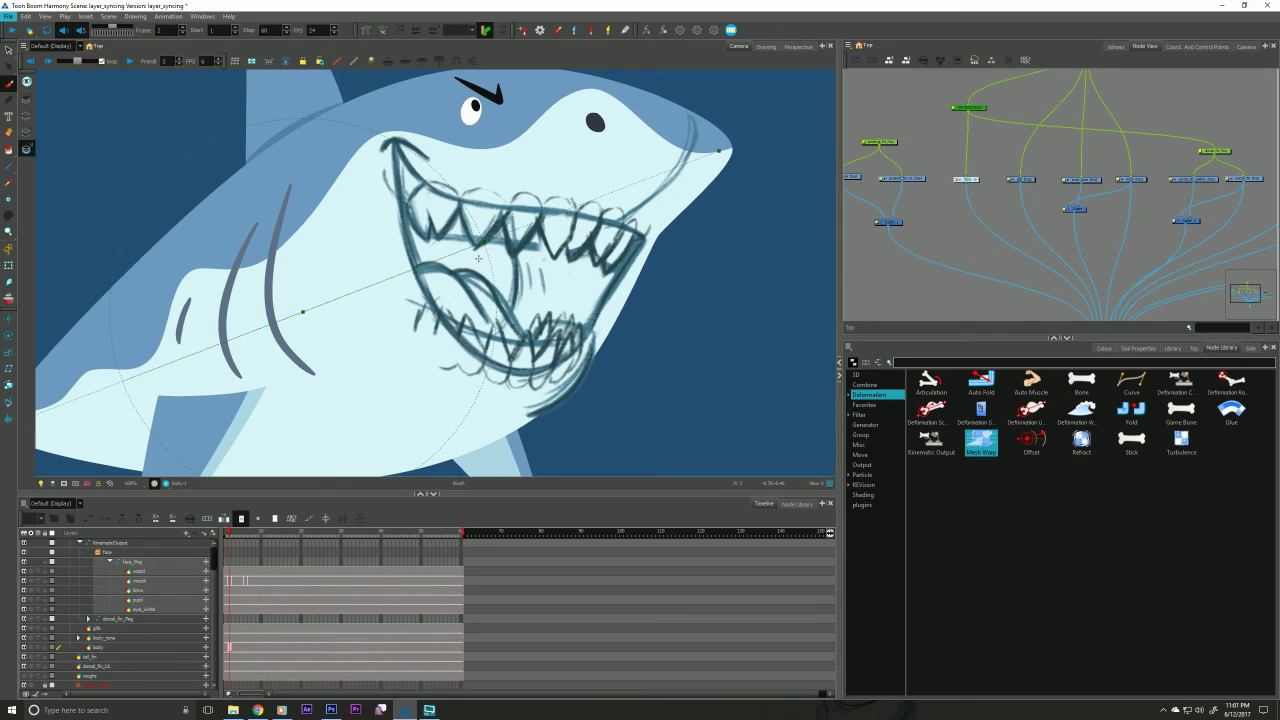
click(1103, 348)
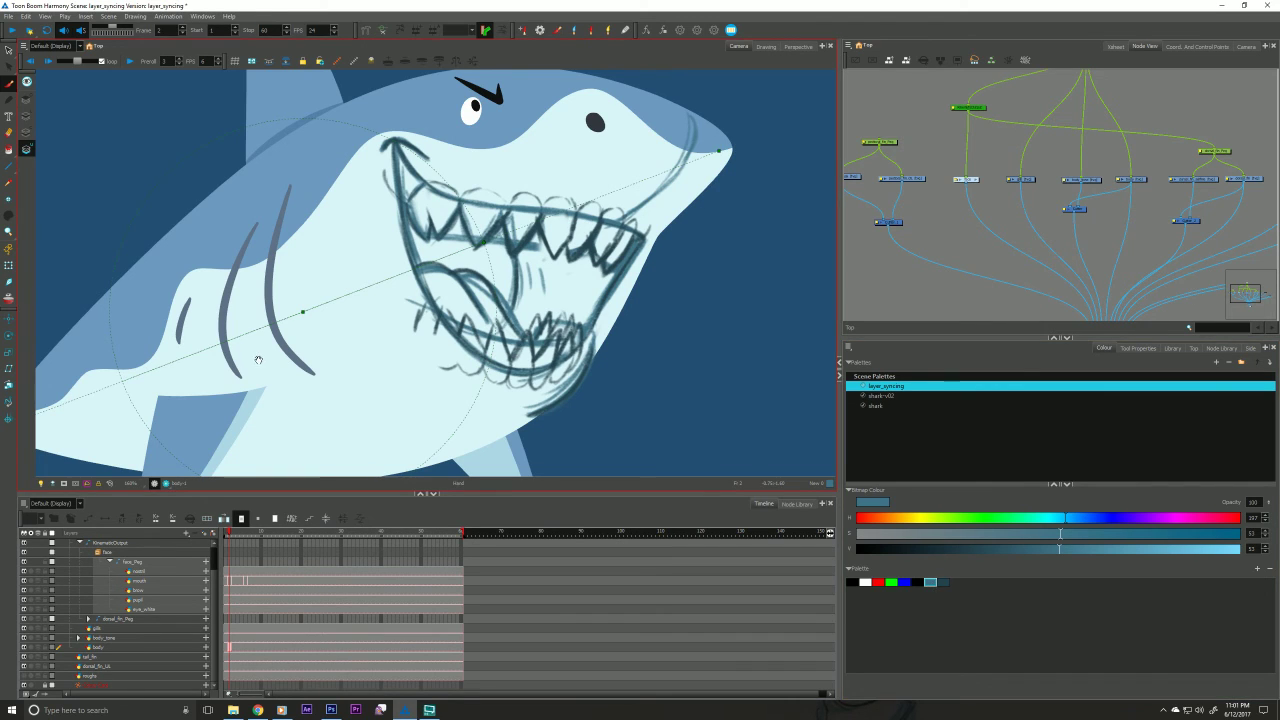
drag(260, 360, 303, 370)
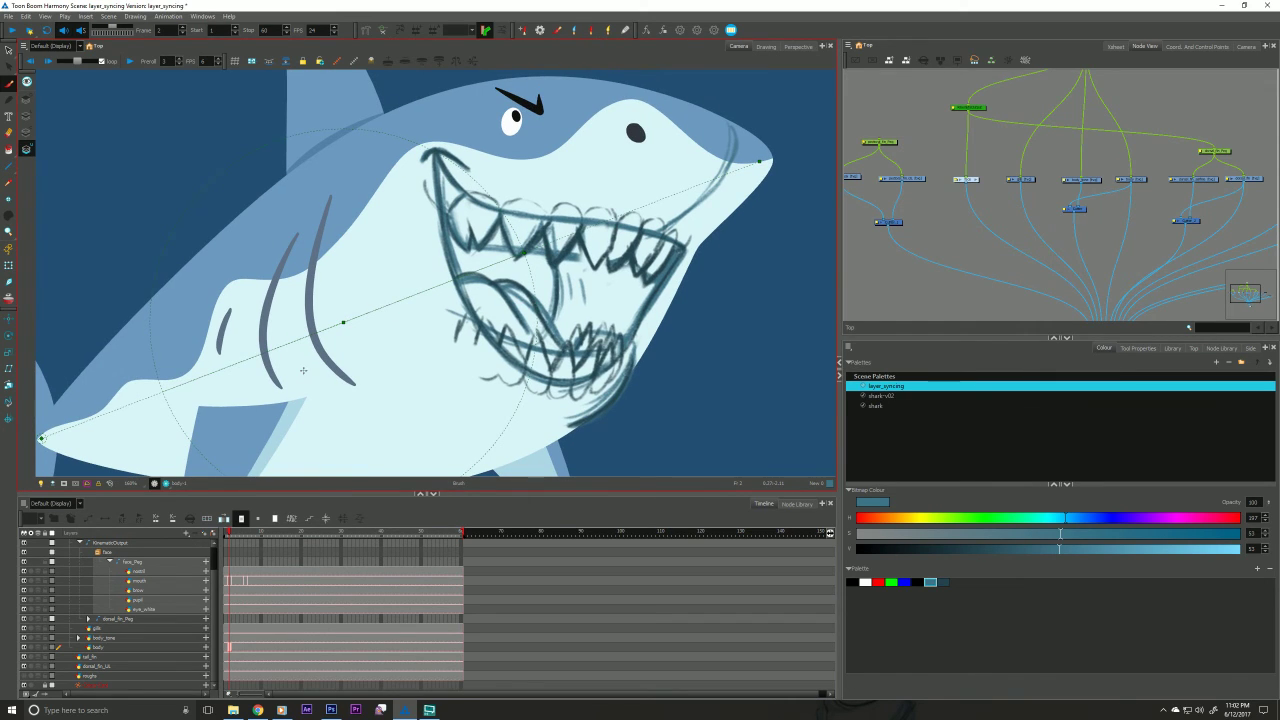
Show the Shading category of the node library and the composite that gathers the shark's drawings.
click(1220, 348)
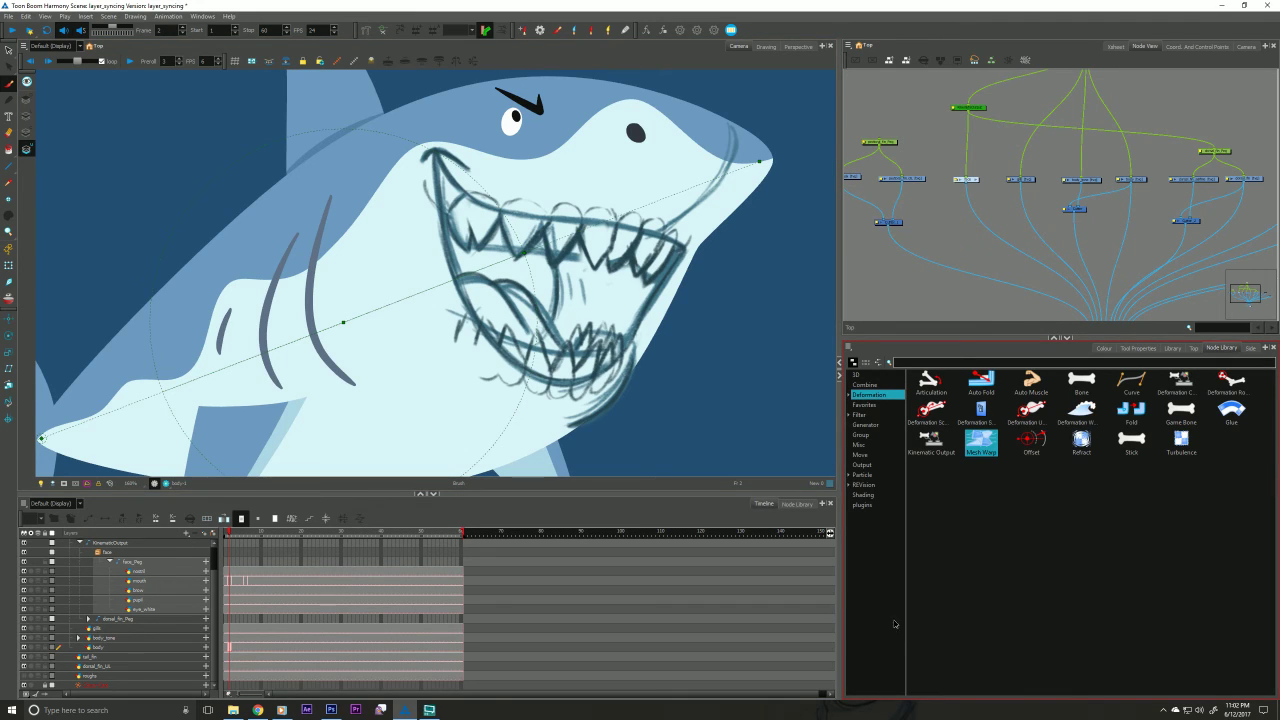
click(863, 495)
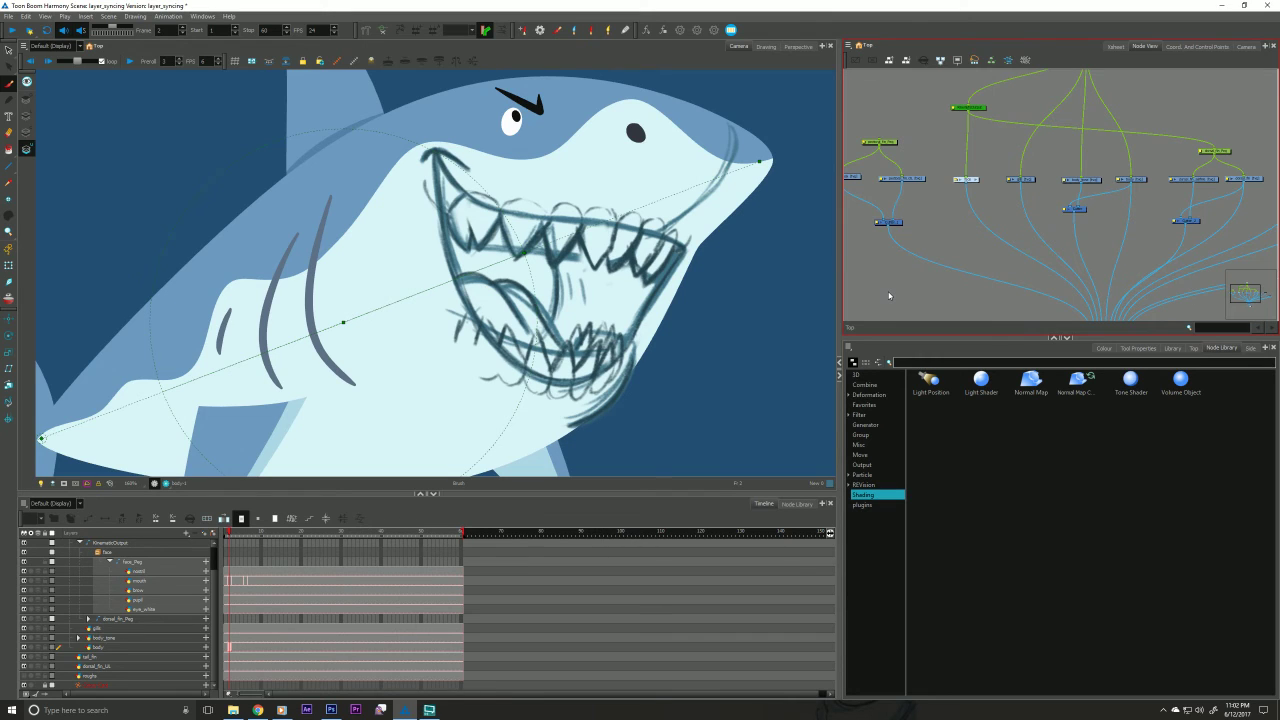
drag(983, 241, 954, 223)
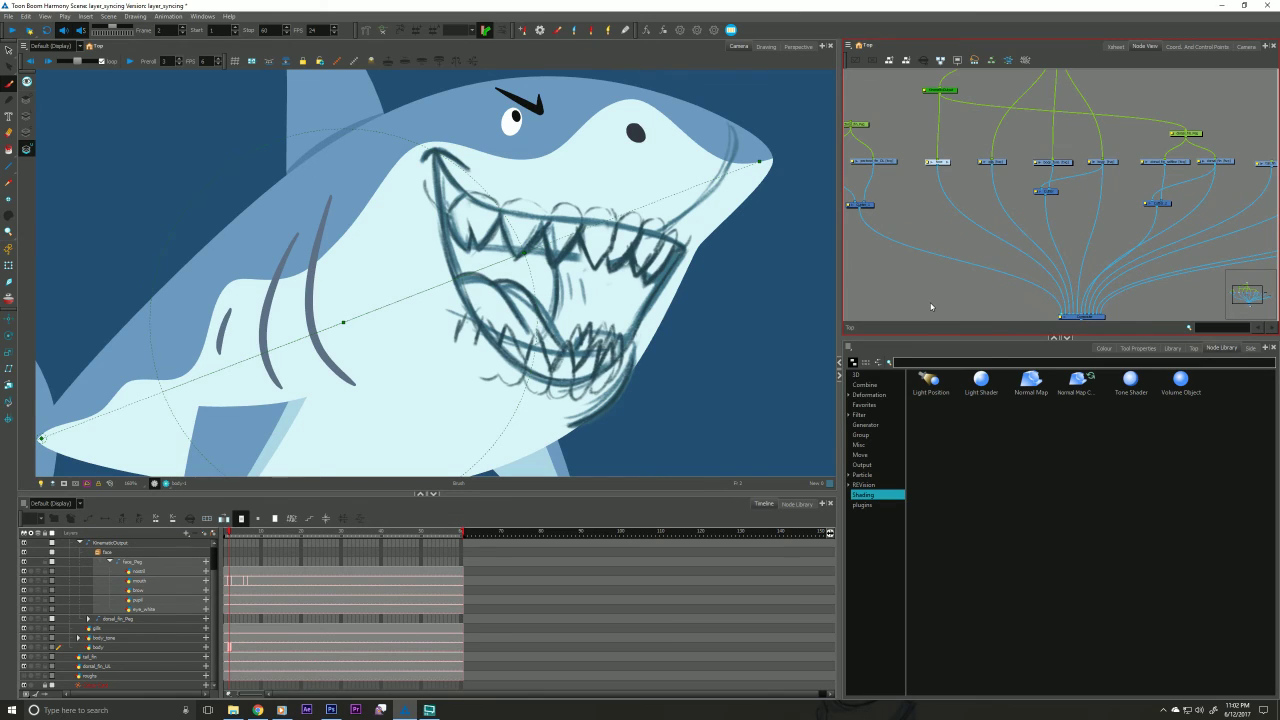
Flip through the mouth layer's exposures up to frame 8 to compare the toothed, small and closed mouth drawings.
click(230, 581)
click(234, 582)
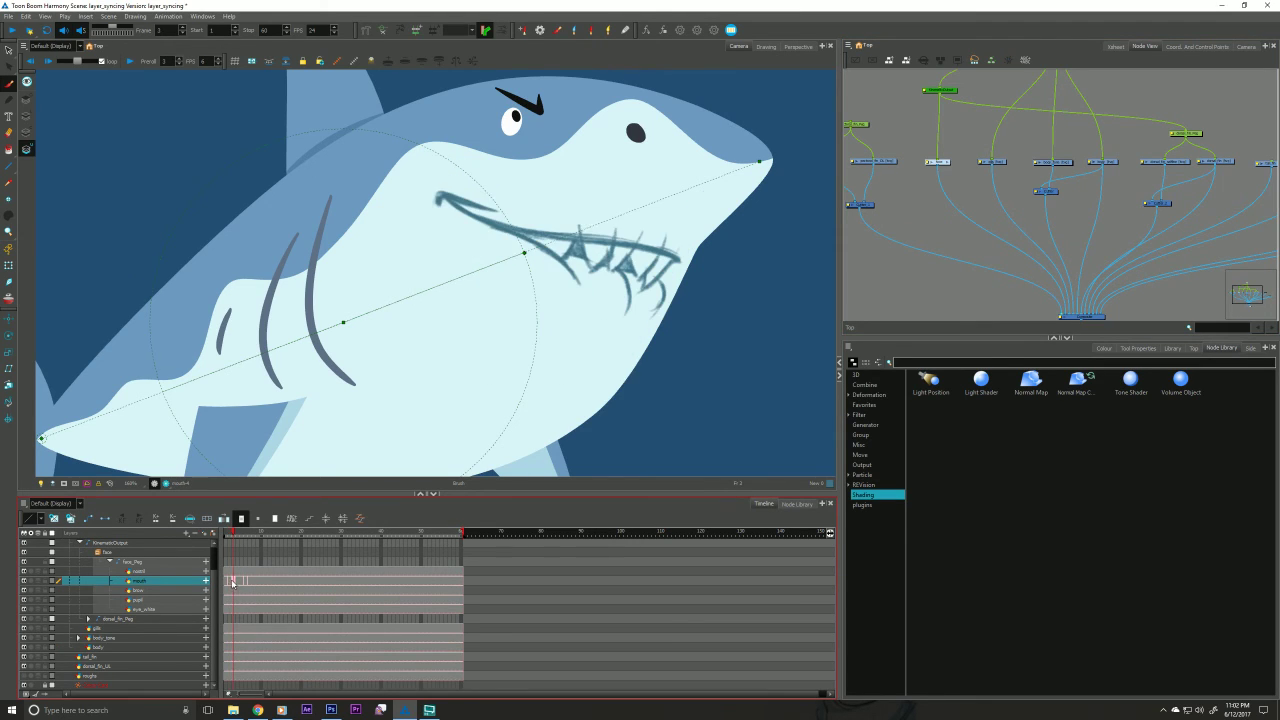
click(230, 582)
click(238, 583)
click(227, 583)
drag(227, 583, 250, 587)
click(249, 584)
click(239, 587)
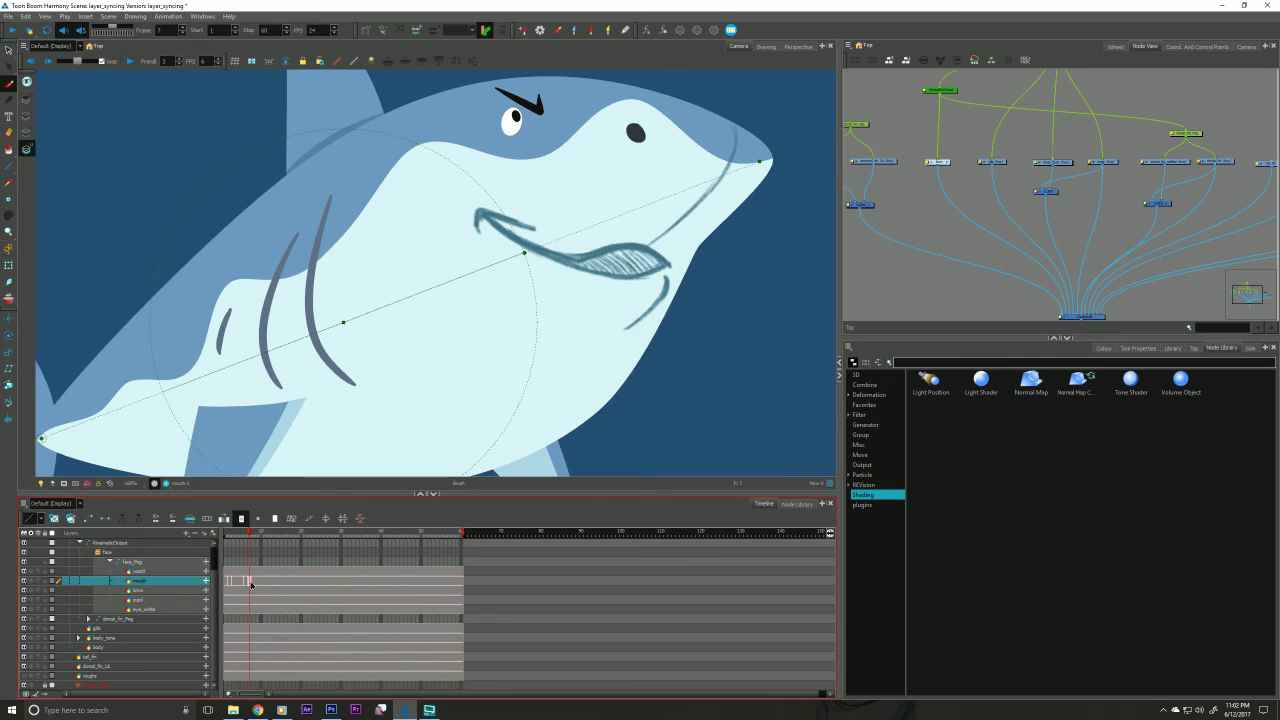
click(265, 584)
click(249, 584)
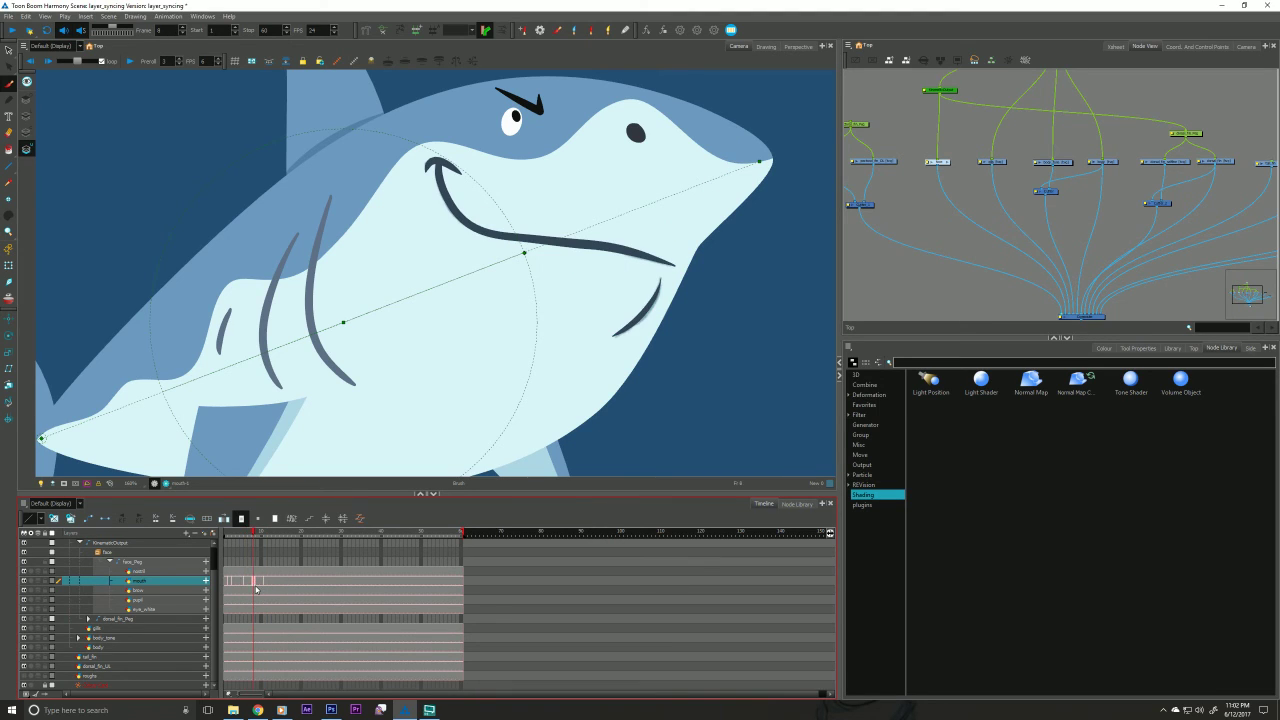
On an empty frame 7 drawing of the mouth layer, with onion skin on, sketch a wider closed smile with its corner and chin crease.
click(54, 519)
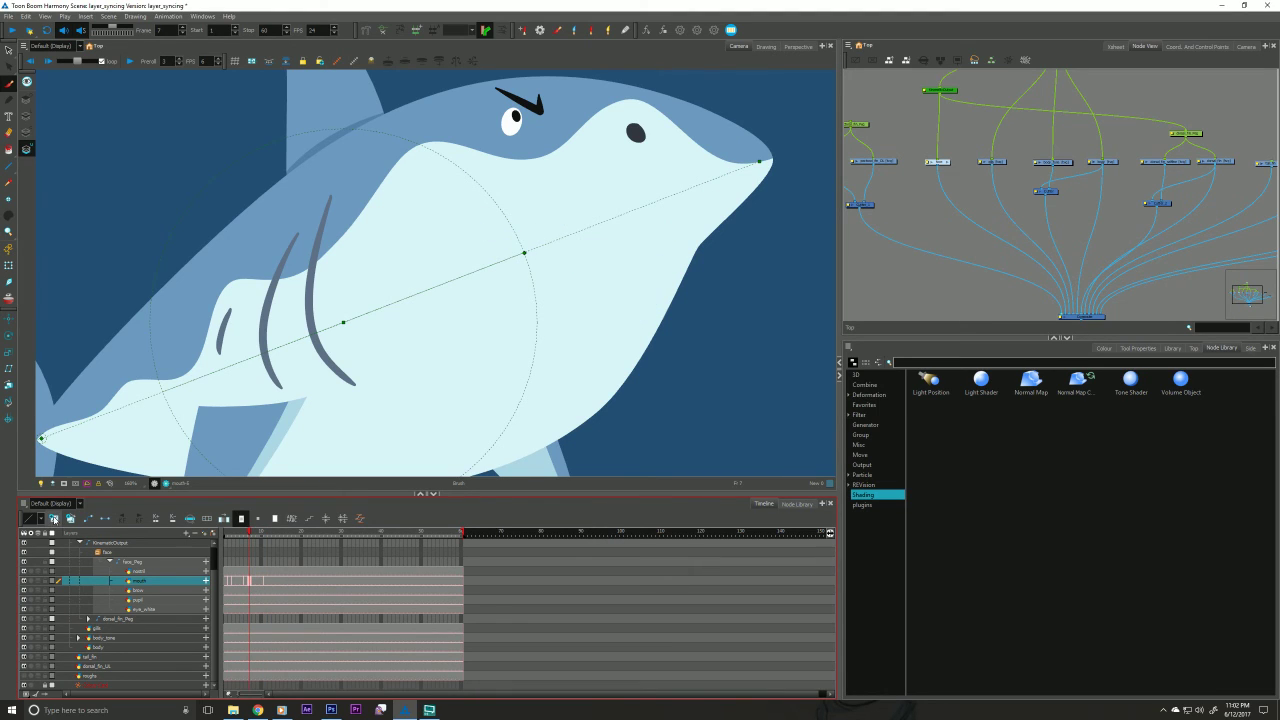
click(10, 298)
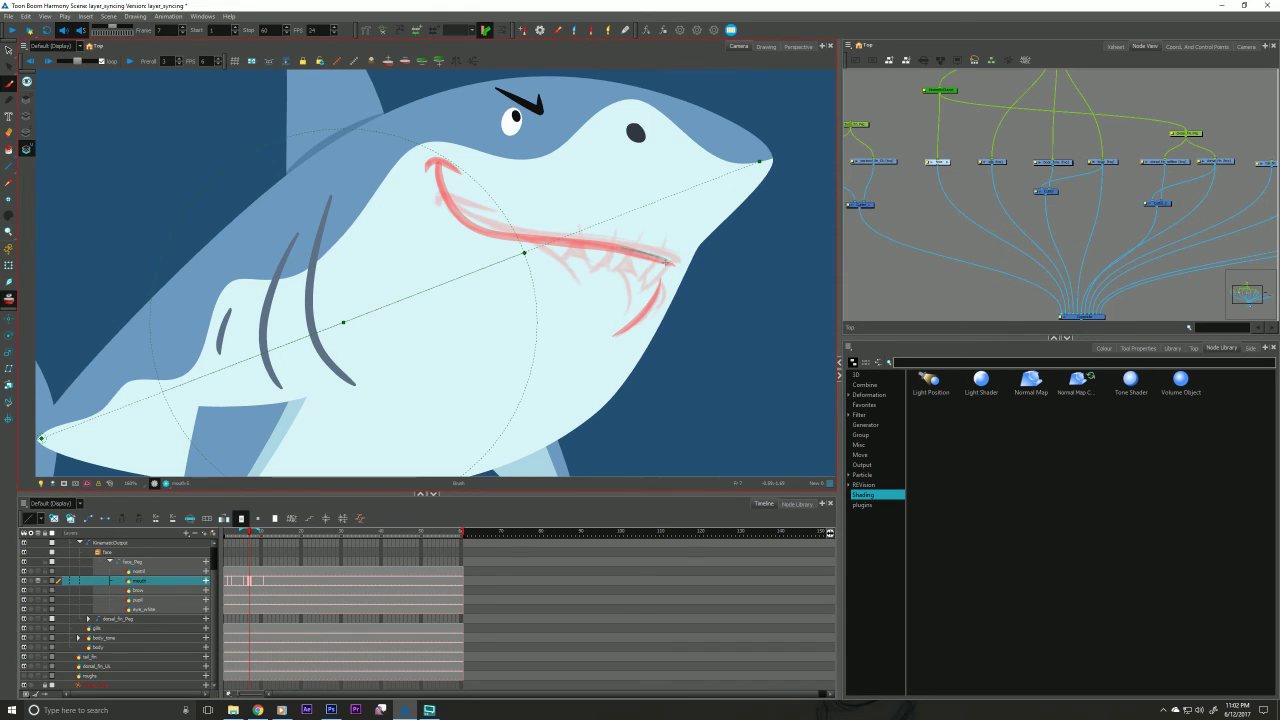
drag(670, 262, 544, 235)
drag(680, 268, 575, 240)
drag(646, 256, 537, 234)
drag(672, 259, 646, 249)
mouse_move(676, 259)
mouse_down()
mouse_move(496, 230)
mouse_move(405, 184)
mouse_up()
mouse_move(472, 228)
mouse_down()
mouse_move(405, 186)
mouse_move(411, 170)
mouse_move(443, 176)
mouse_move(402, 172)
mouse_move(397, 194)
mouse_move(406, 175)
mouse_move(436, 177)
mouse_move(395, 190)
mouse_up()
drag(674, 259, 448, 224)
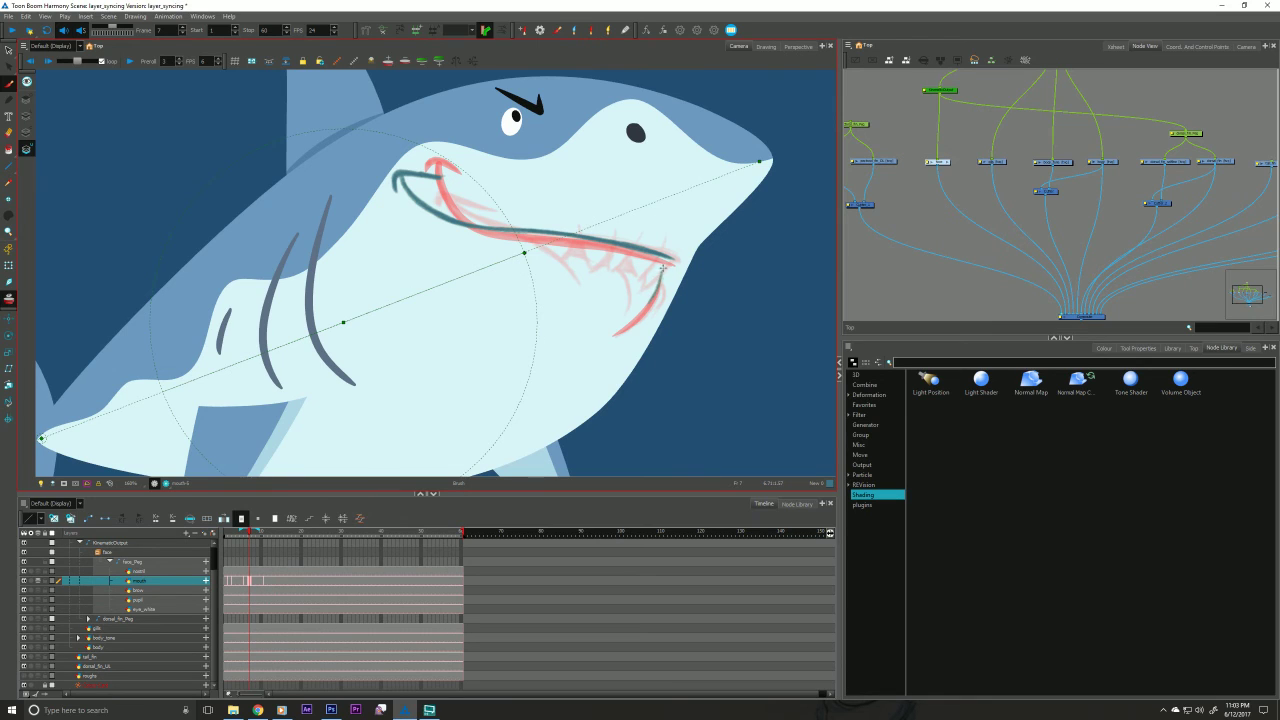
mouse_move(620, 327)
mouse_down()
mouse_move(661, 267)
mouse_move(641, 311)
mouse_up()
drag(647, 203, 640, 218)
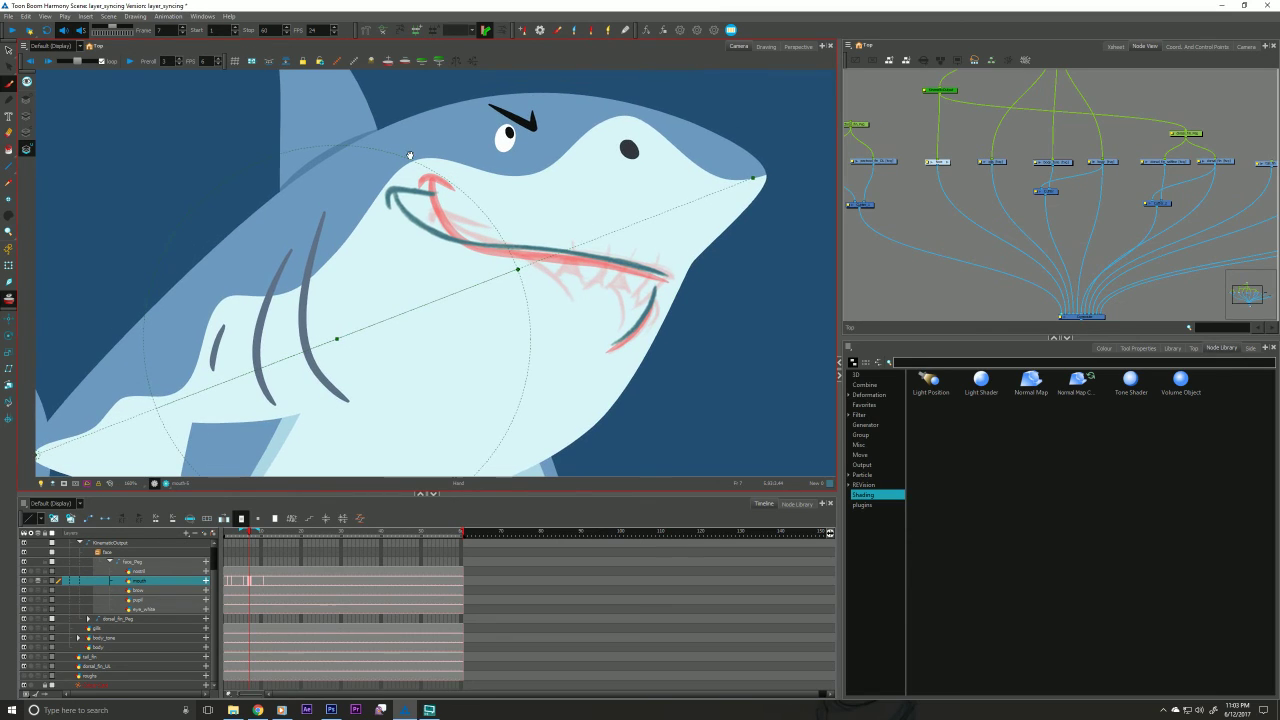
Flip back and forth between frames 6 and 7 to compare the original closed mouth with the wider sketch.
drag(420, 320, 423, 320)
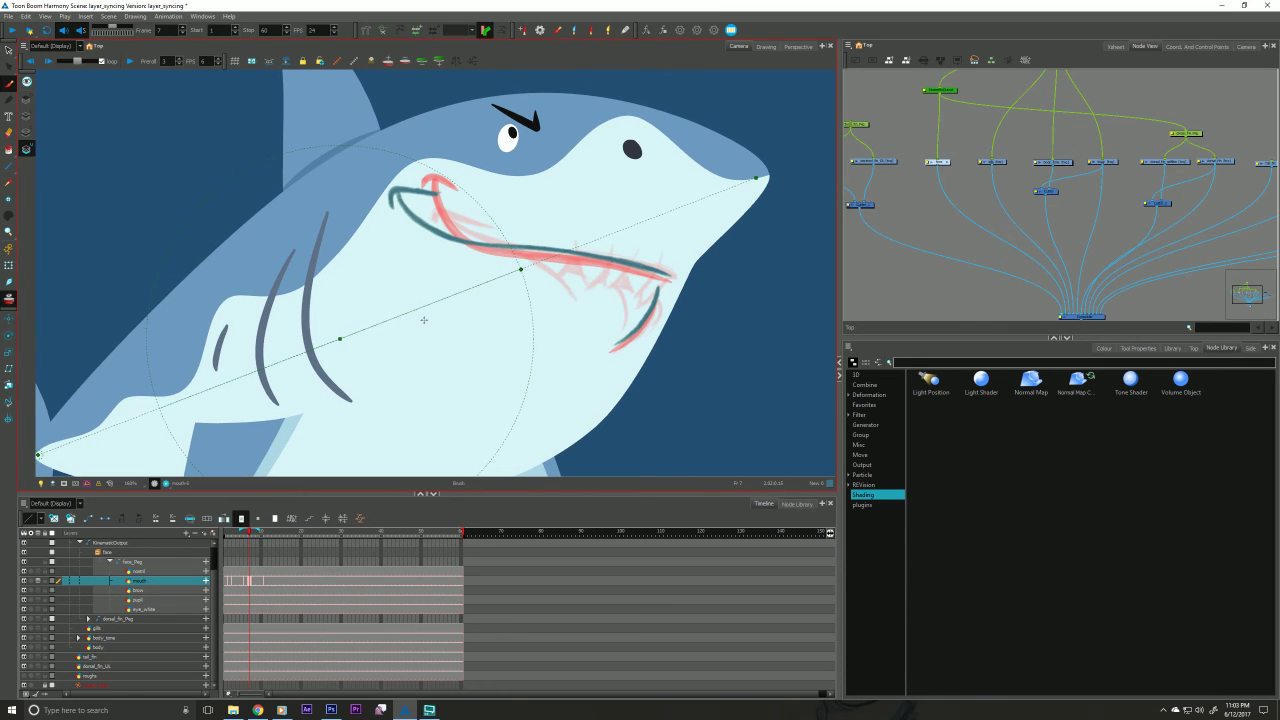
drag(196, 326, 188, 344)
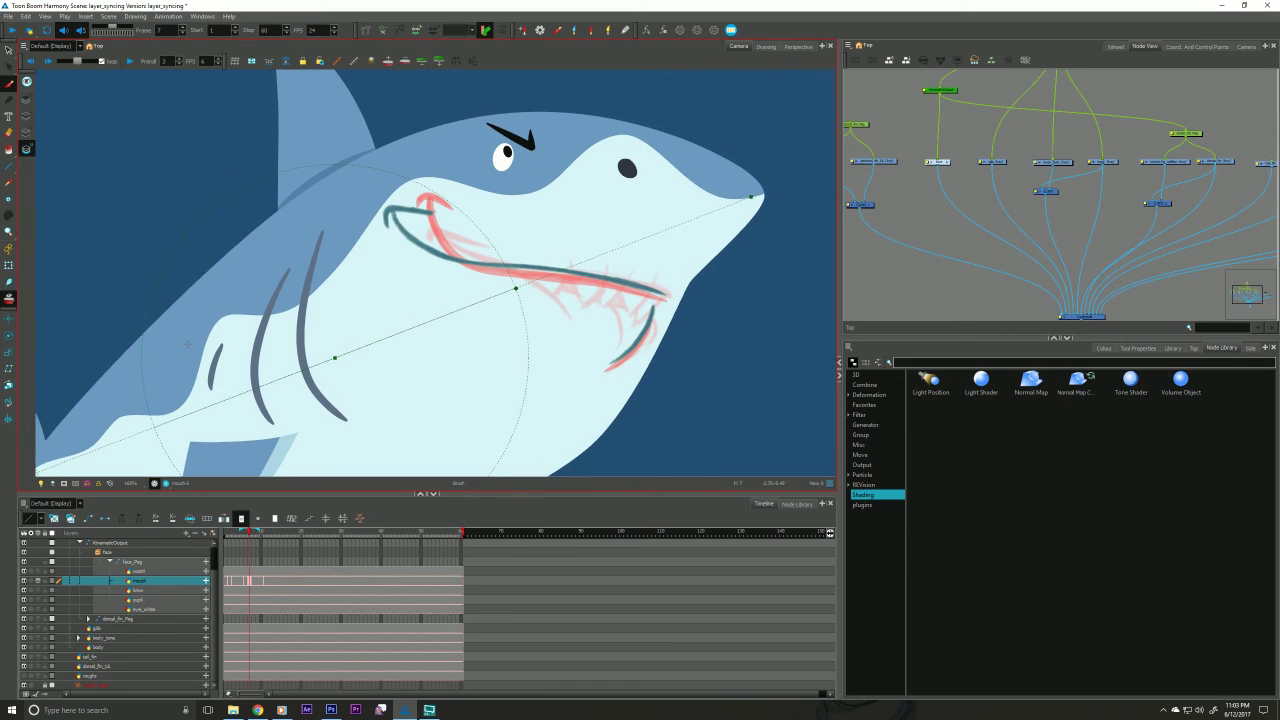
key(comma)
key(period)
key(comma)
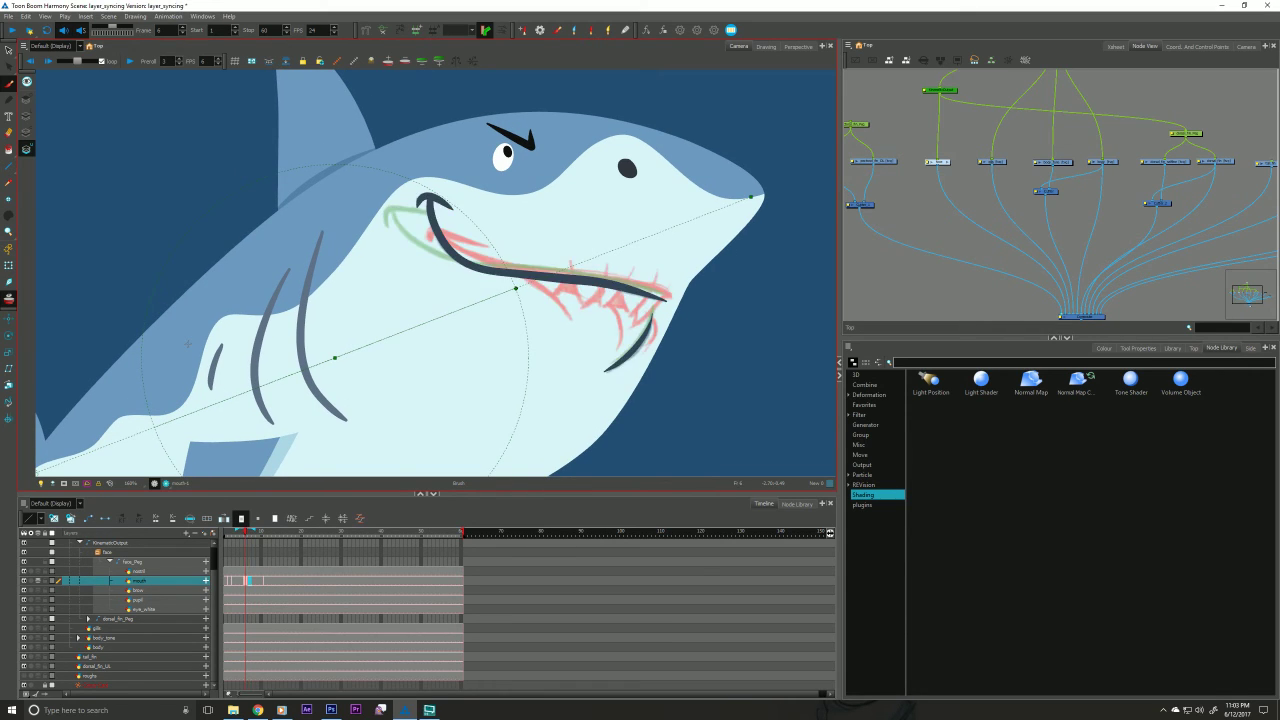
key(period)
key(comma)
key(period)
key(comma)
key(period)
key(comma)
key(period)
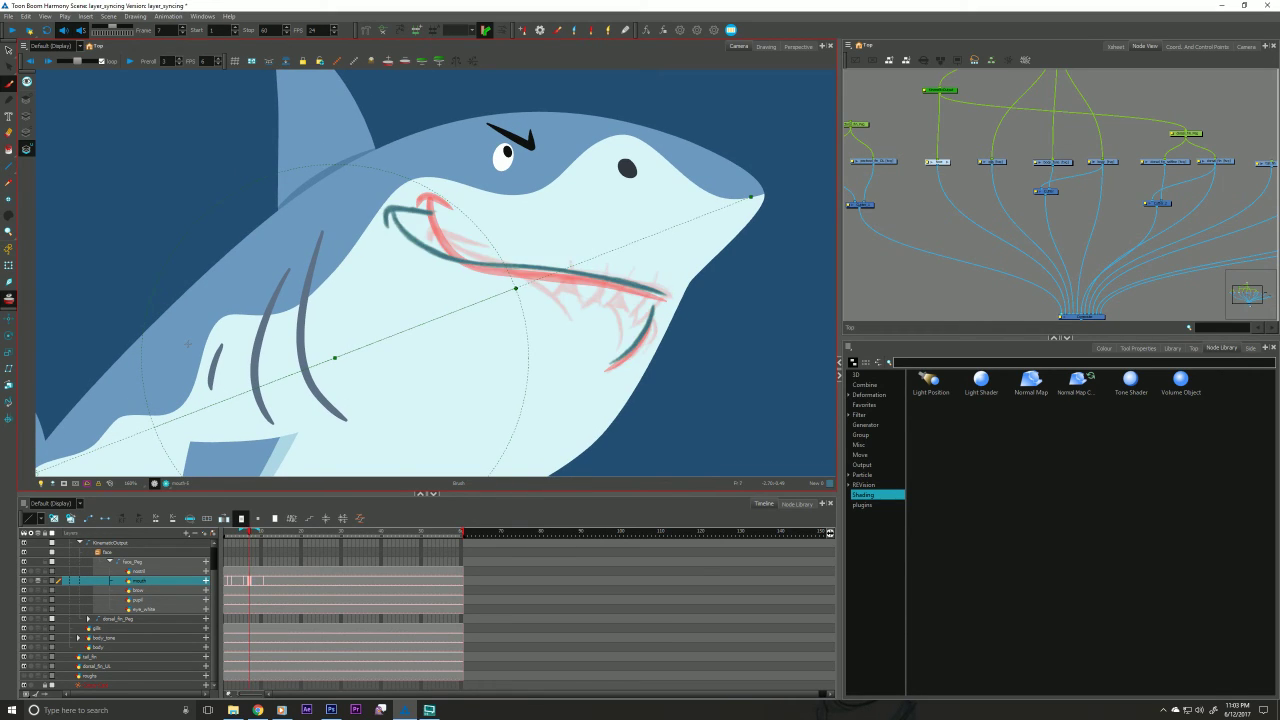
key(comma)
key(period)
key(comma)
key(period)
key(comma)
key(period)
drag(225, 378, 263, 364)
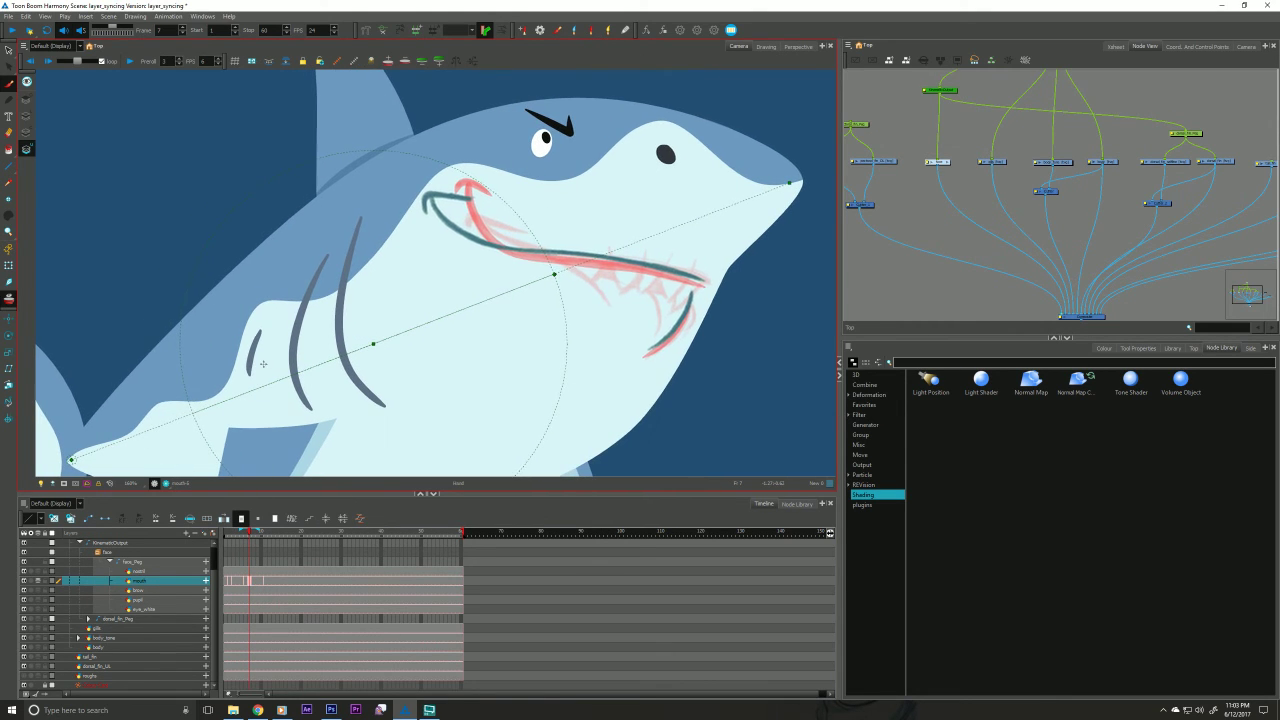
key(comma)
key(period)
key(comma)
key(period)
Erase part of the mouth corner on frame 7 and redraw the lip line with the Brush.
key(e)
drag(474, 200, 437, 193)
key(alt+b)
mouse_move(700, 281)
mouse_down()
mouse_move(516, 246)
mouse_move(430, 205)
mouse_up()
Flip through frames 6 to 8 to check how the reworked closed smile moves against its neighbouring mouth drawings.
key(period)
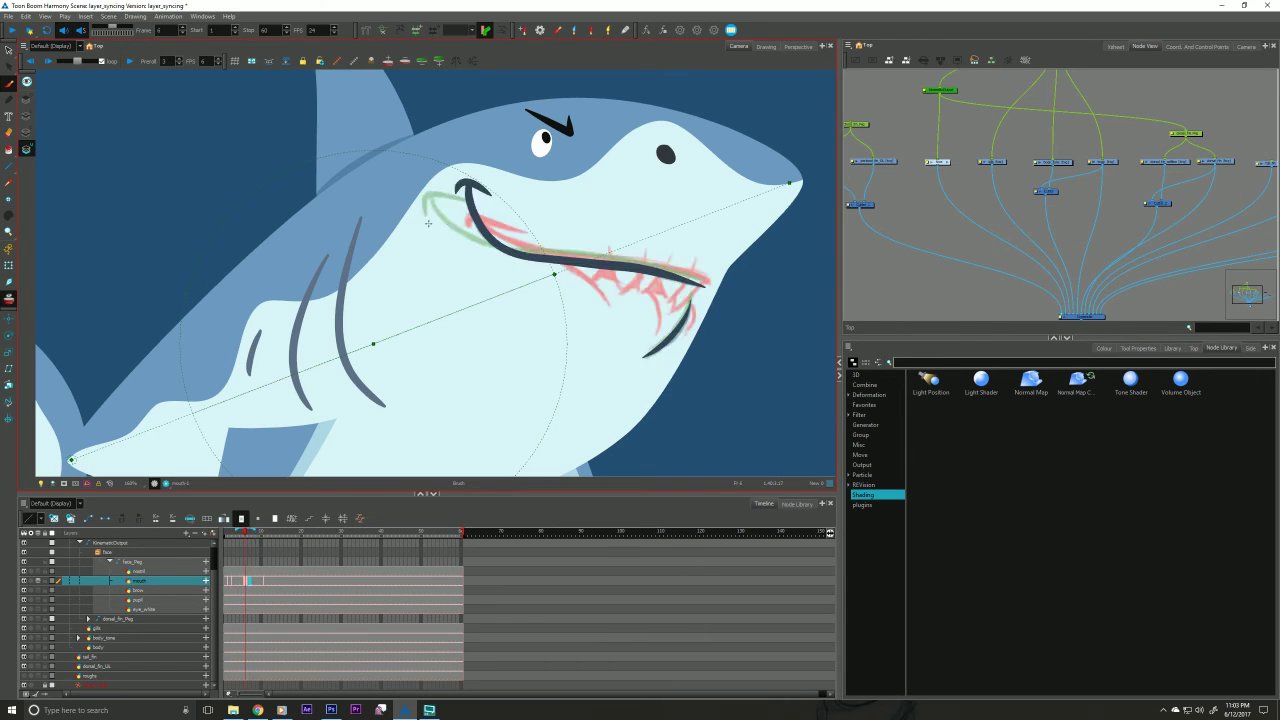
key(comma)
key(period)
key(comma)
key(period)
key(comma)
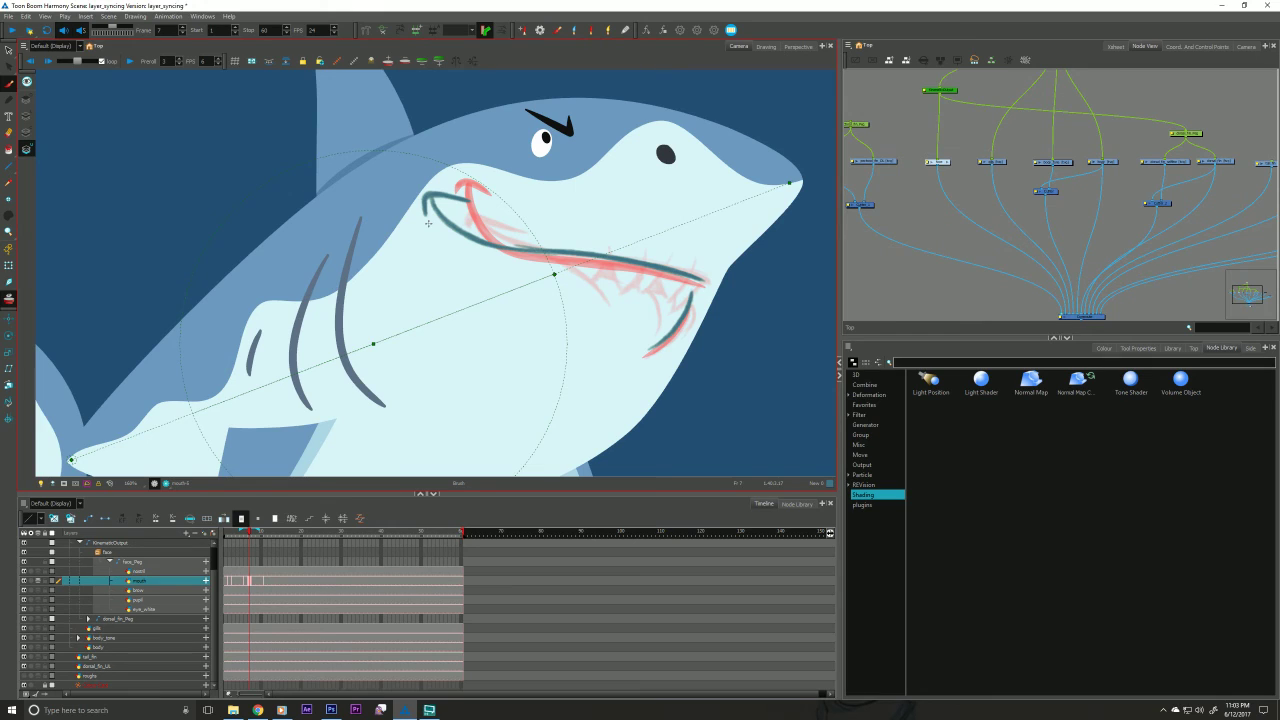
key(comma)
key(period)
key(comma)
key(period)
key(comma)
key(period)
key(comma)
key(period)
key(comma)
key(period)
key(comma)
key(period)
key(period)
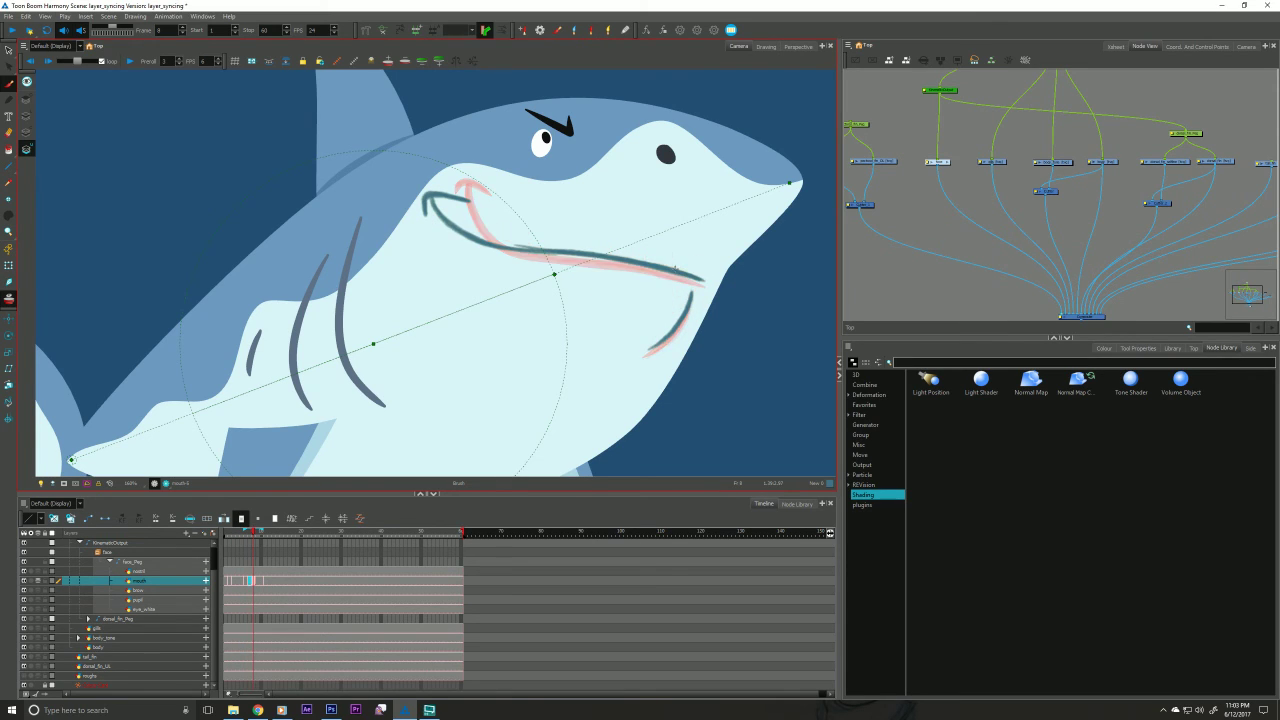
key(comma)
key(comma)
key(period)
key(comma)
key(period)
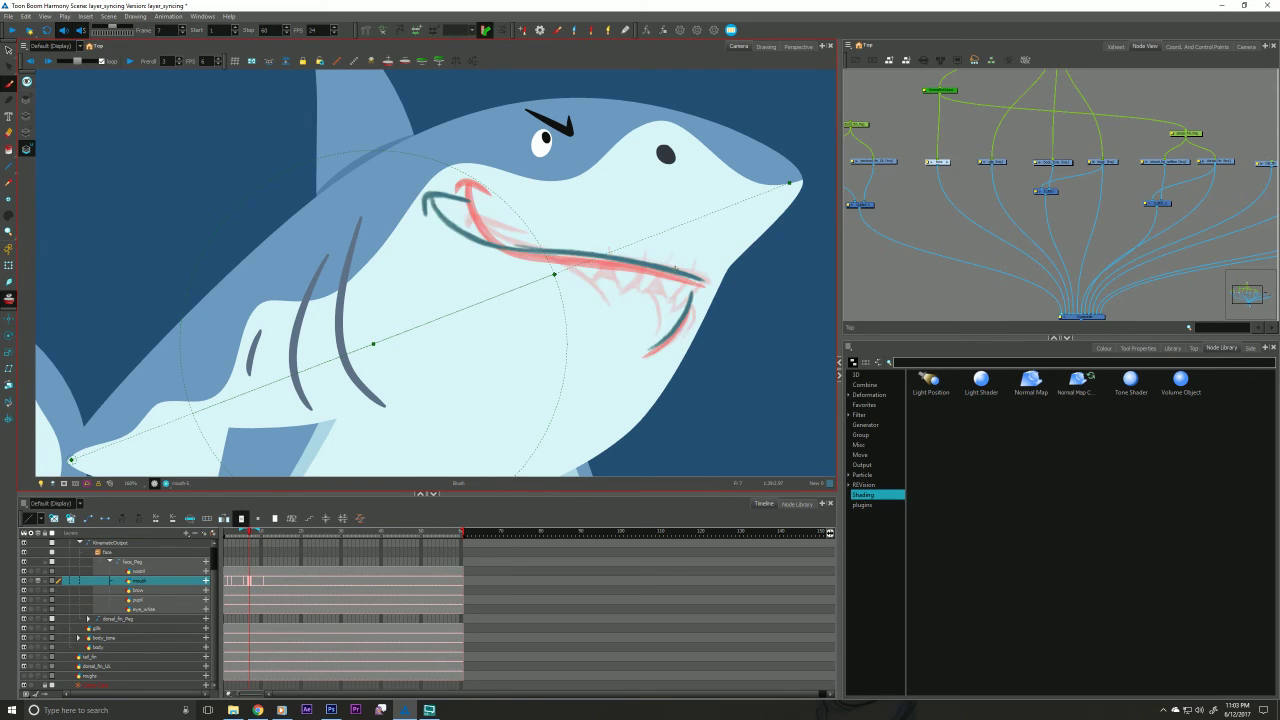
key(comma)
key(period)
key(comma)
key(period)
key(comma)
key(period)
key(comma)
key(period)
key(comma)
key(period)
key(comma)
key(period)
key(comma)
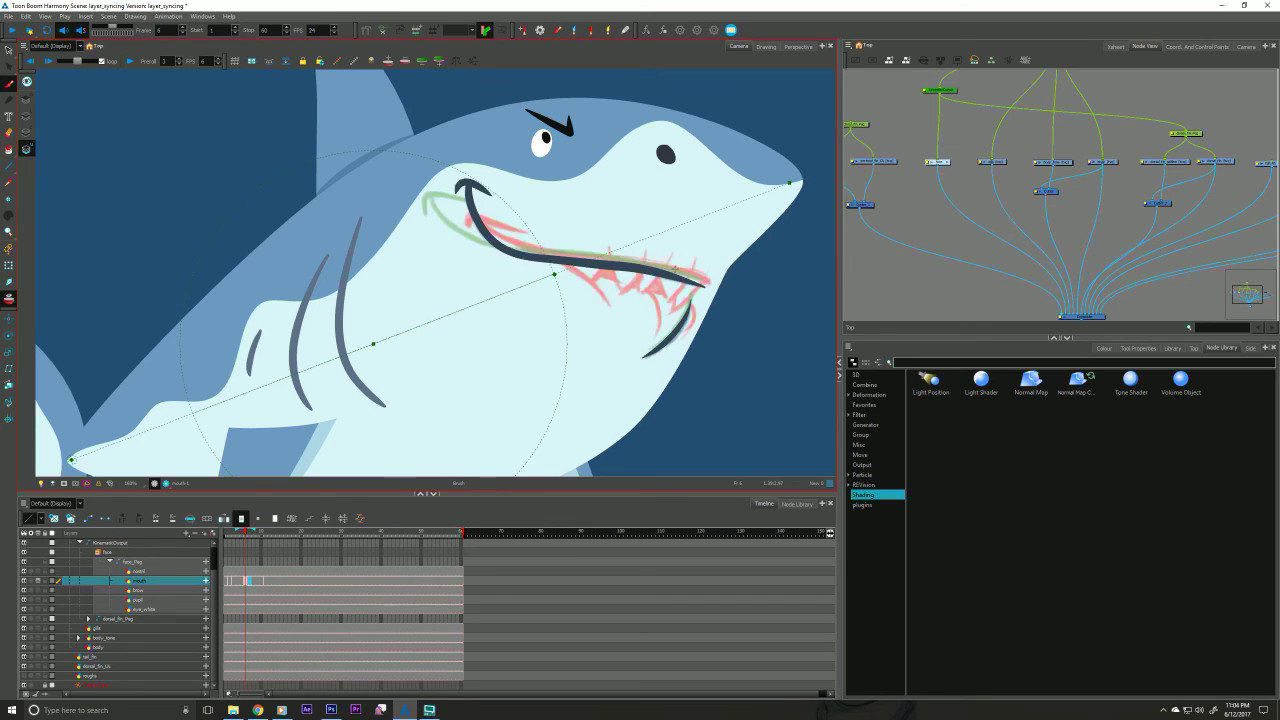
key(period)
key(comma)
key(period)
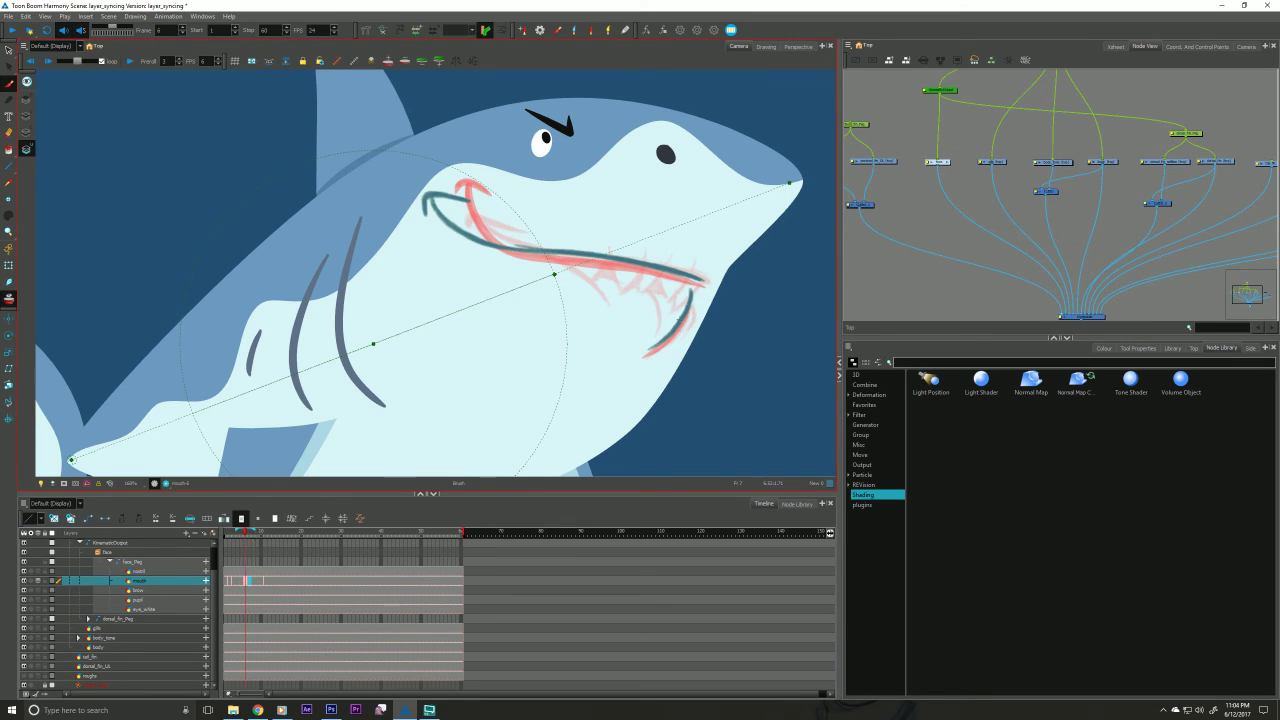
Adjust the early exposures on the mouth layer so the wide-open toothed mouth holds through frame 3.
click(226, 583)
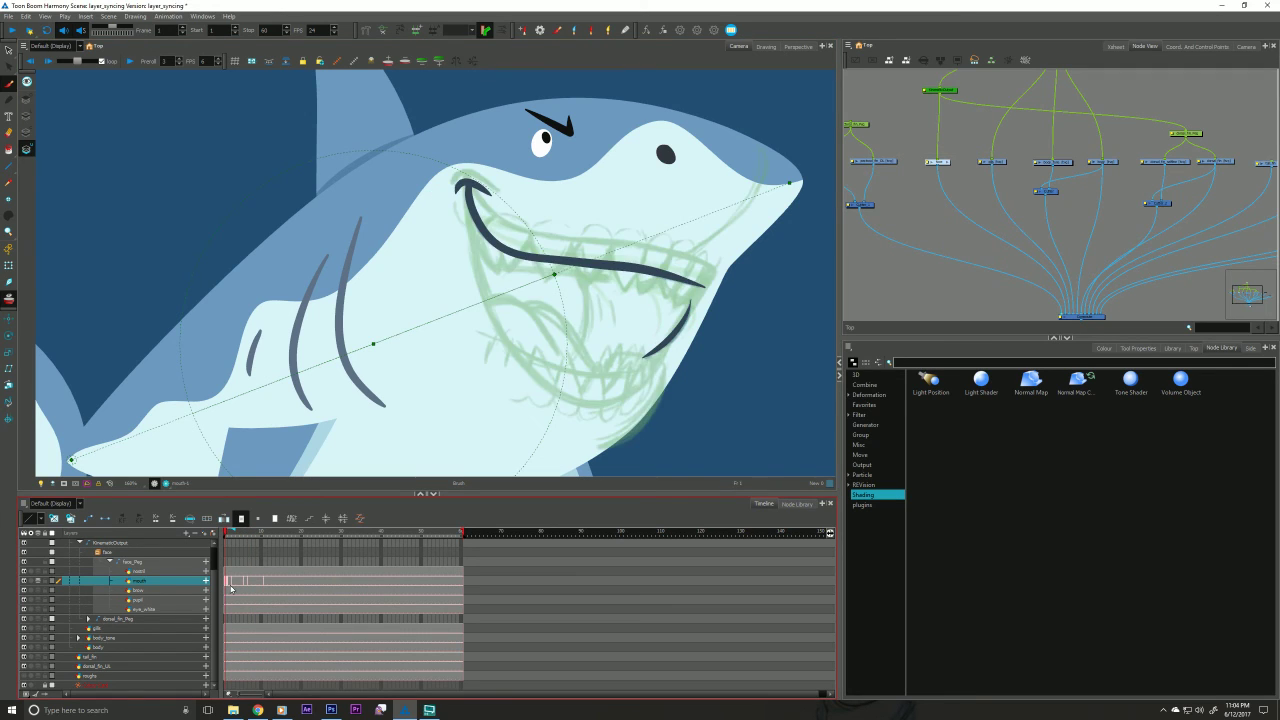
key(period)
key(period)
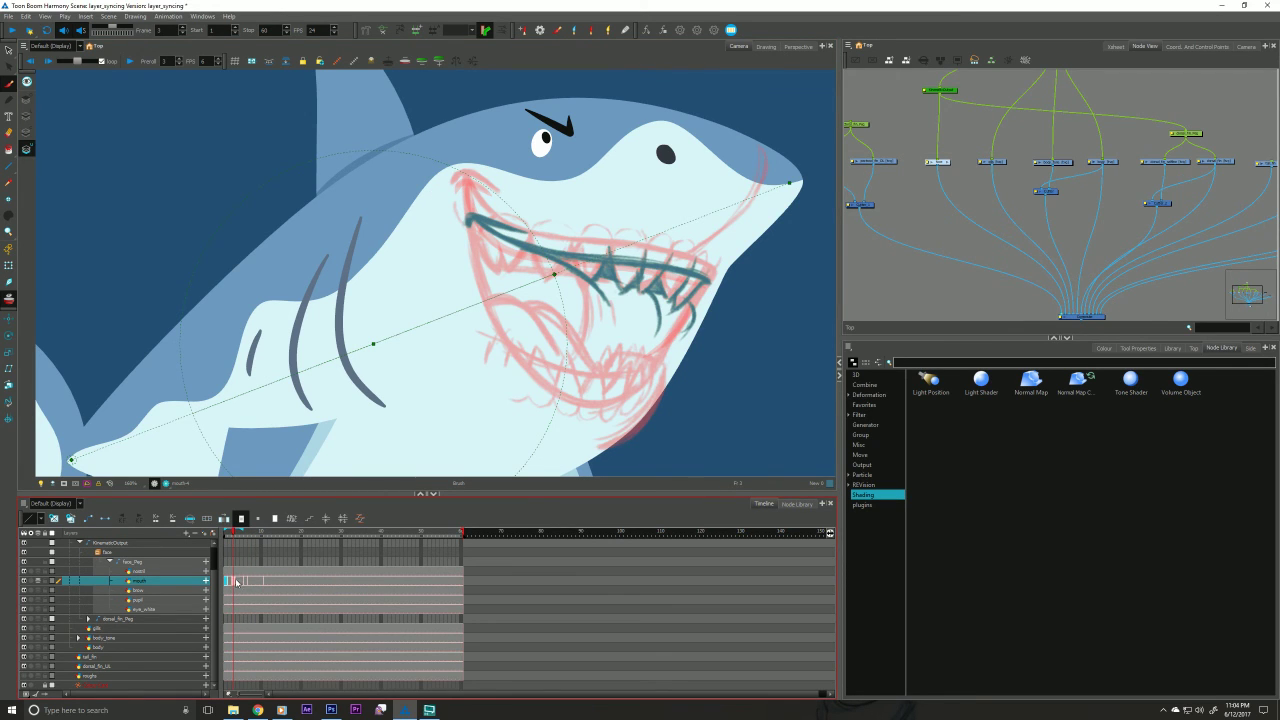
key(period)
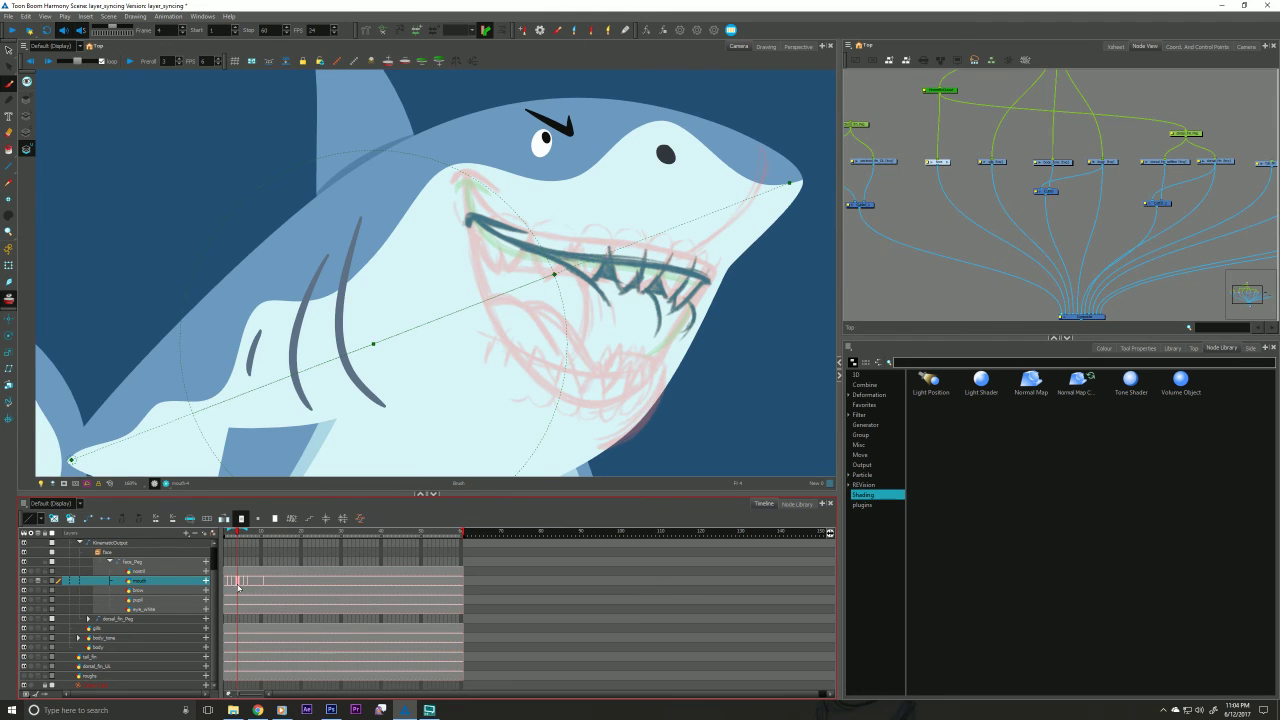
click(235, 584)
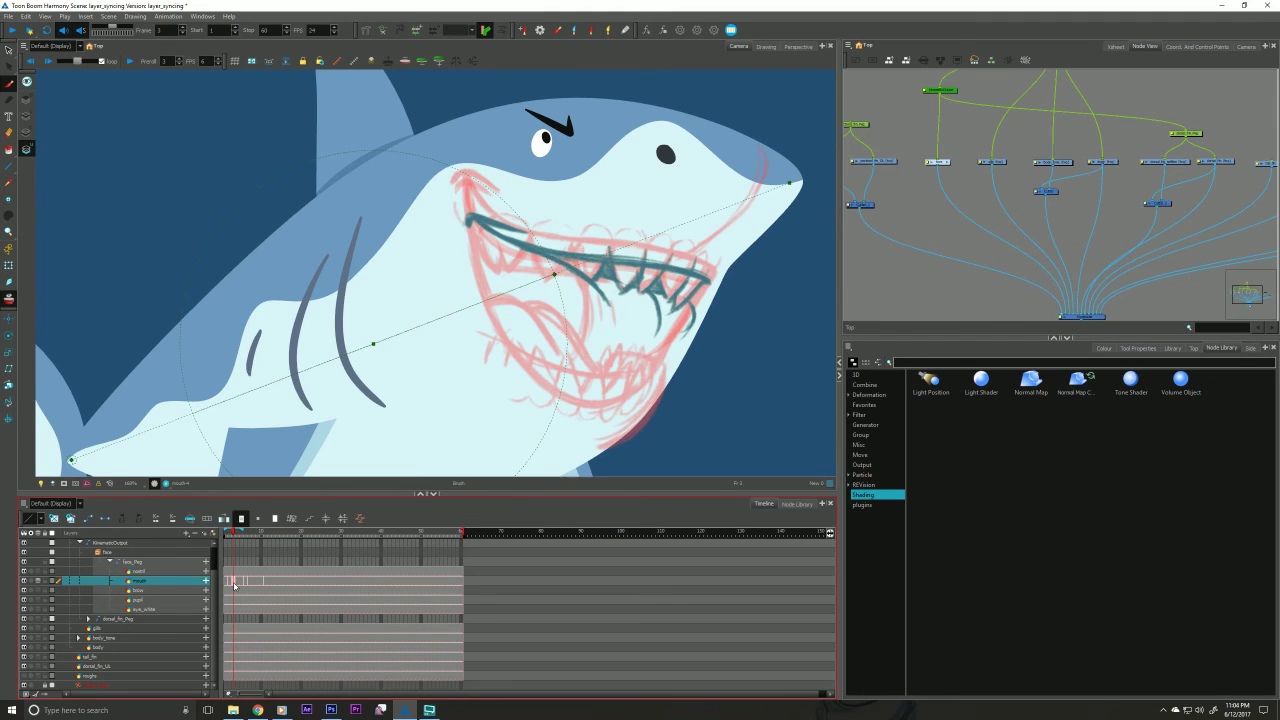
drag(241, 584, 244, 584)
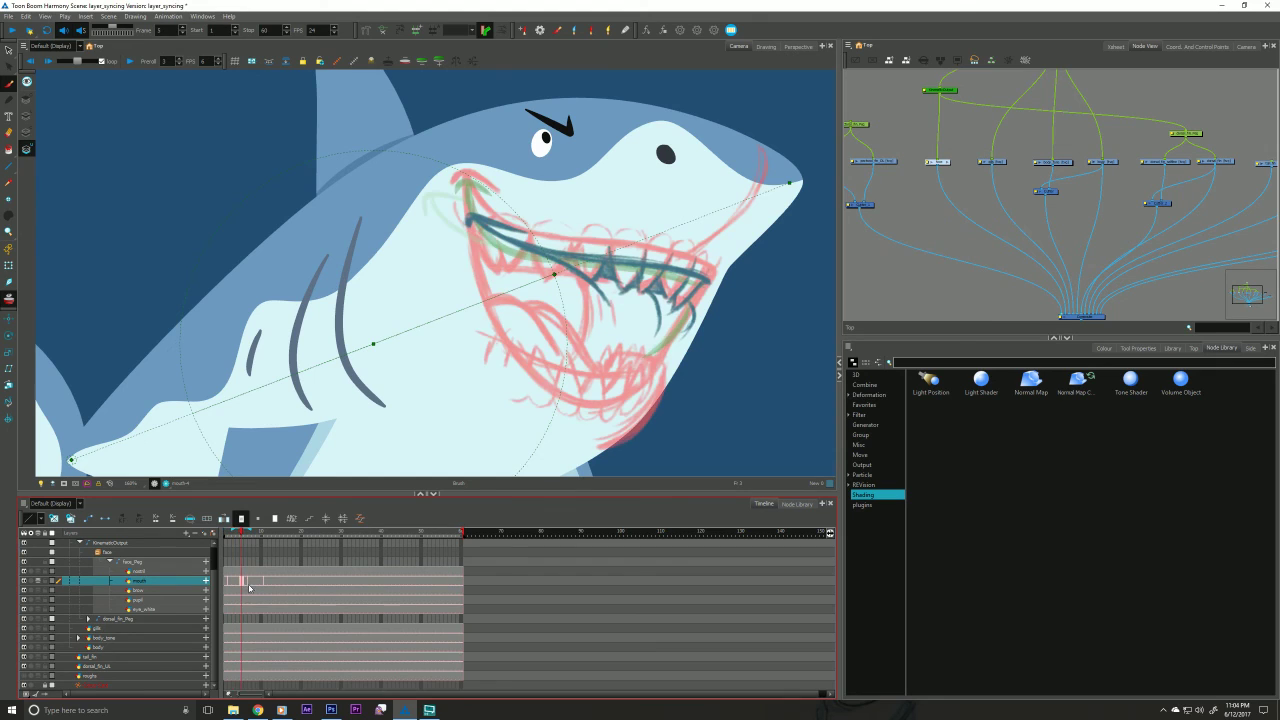
click(246, 583)
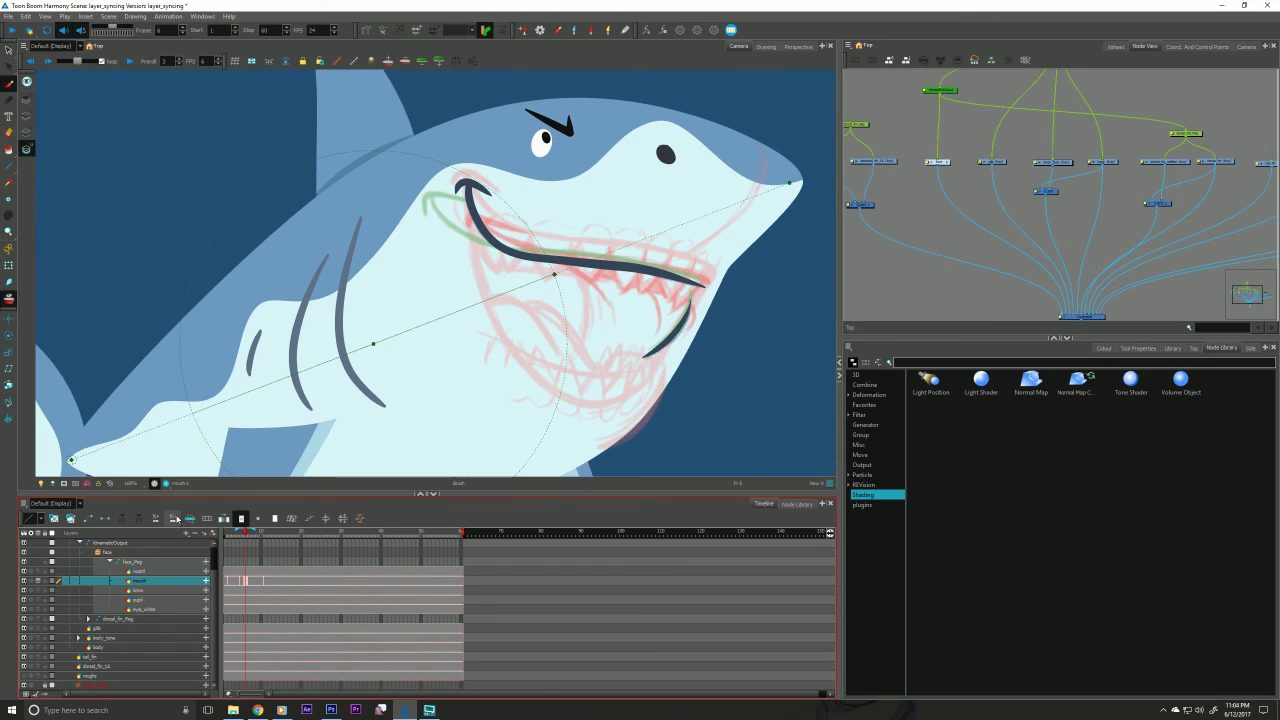
click(250, 586)
click(233, 588)
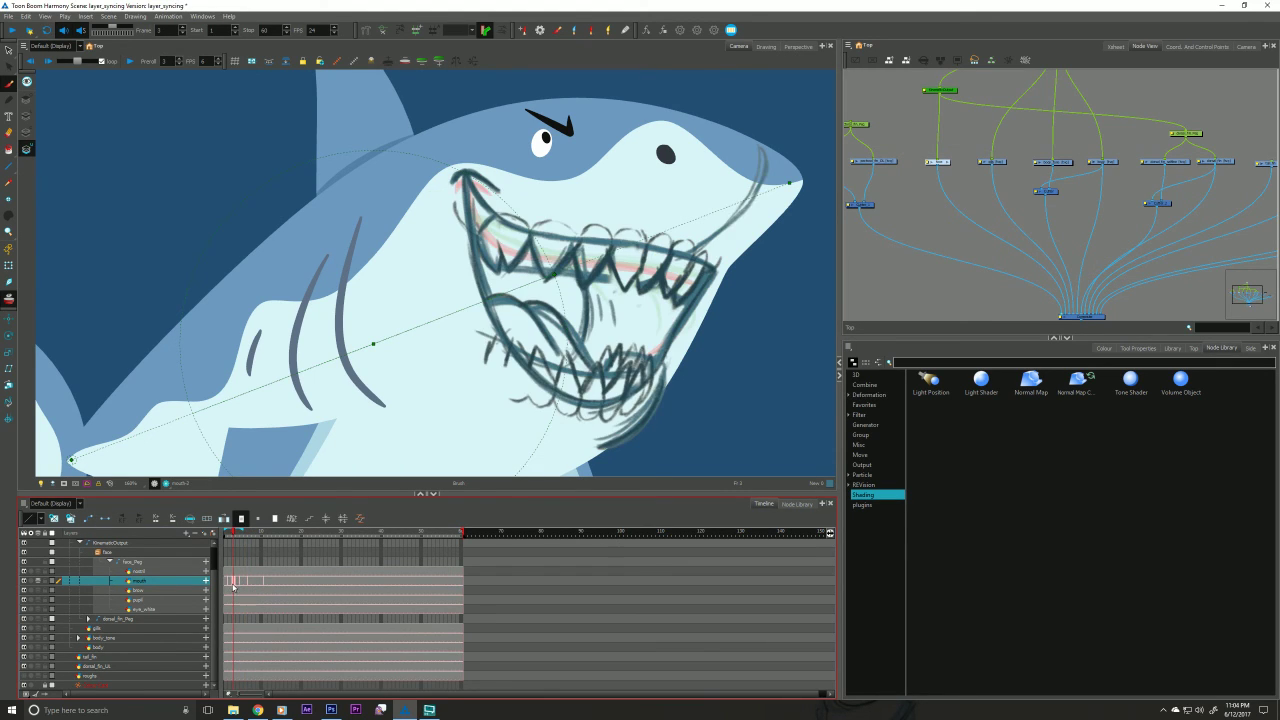
Create an empty mouth drawing on frame 3 and sketch a curved upper lip line over the onion-skinned open mouth.
click(56, 520)
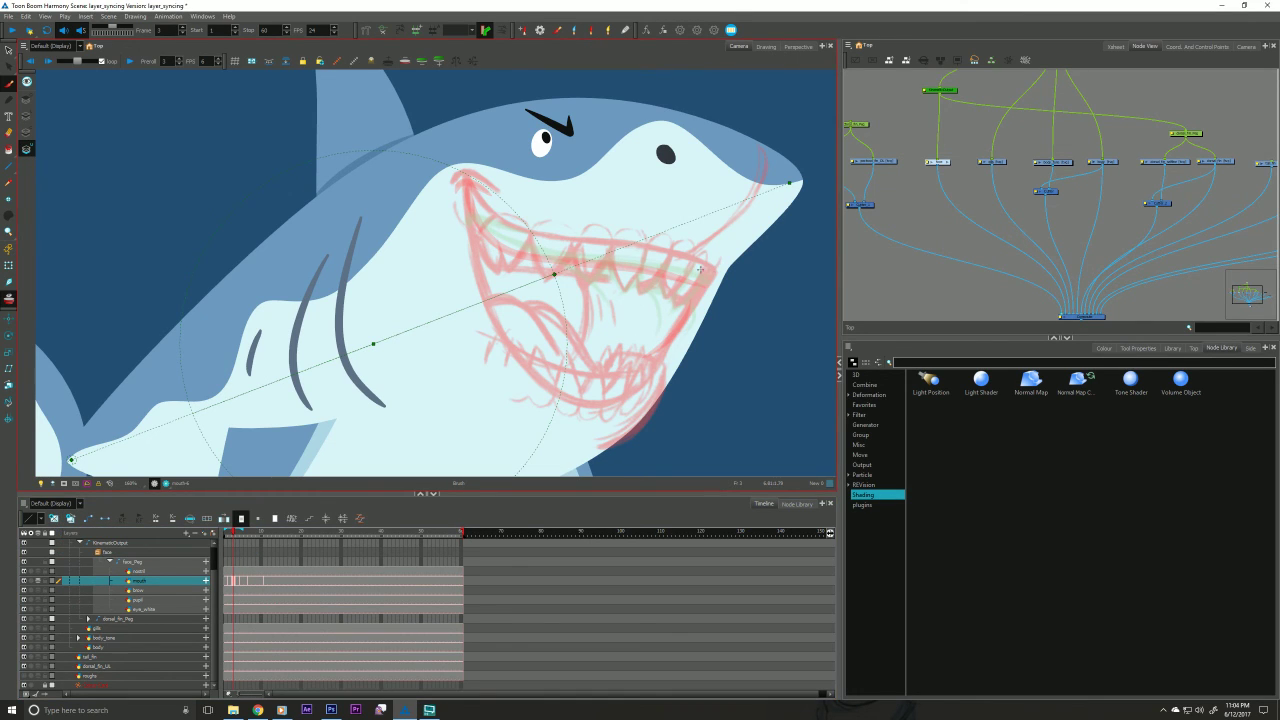
drag(705, 270, 578, 242)
mouse_move(660, 260)
mouse_down()
mouse_move(505, 222)
mouse_move(597, 246)
mouse_move(504, 233)
mouse_move(520, 228)
mouse_move(487, 219)
mouse_move(510, 231)
mouse_move(460, 180)
mouse_up()
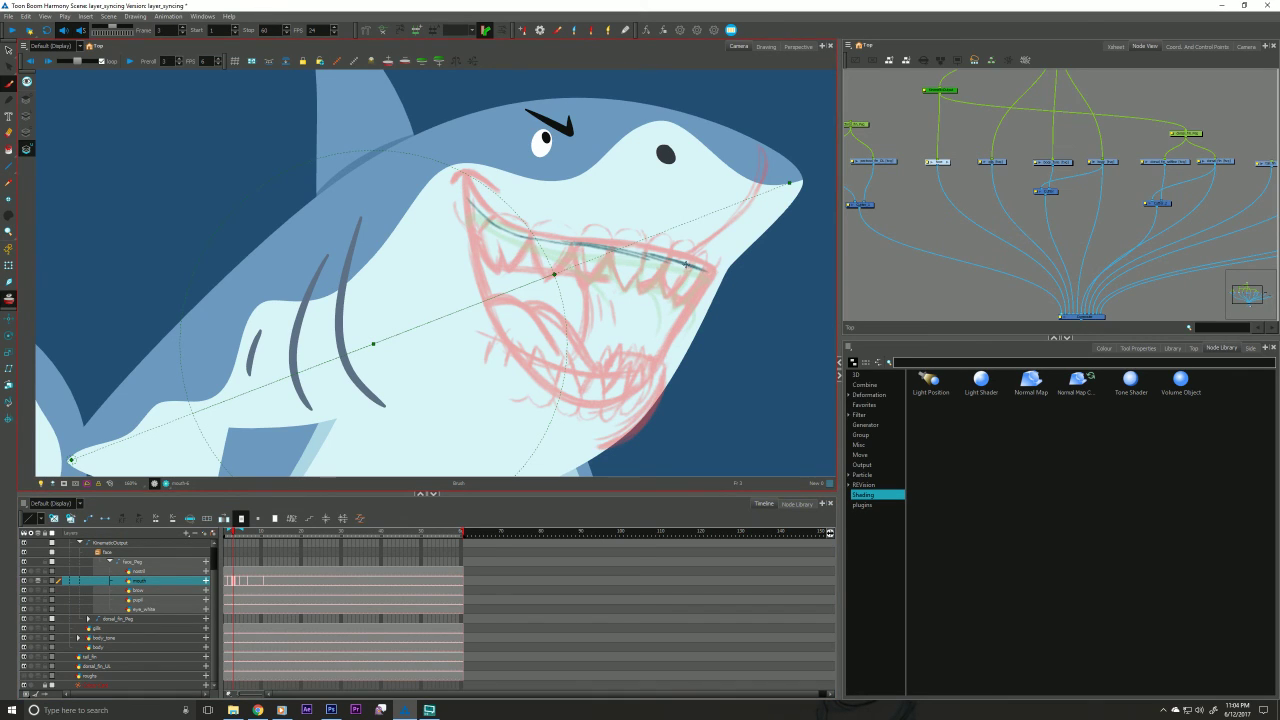
mouse_move(685, 265)
mouse_down()
mouse_move(511, 232)
mouse_move(462, 194)
mouse_up()
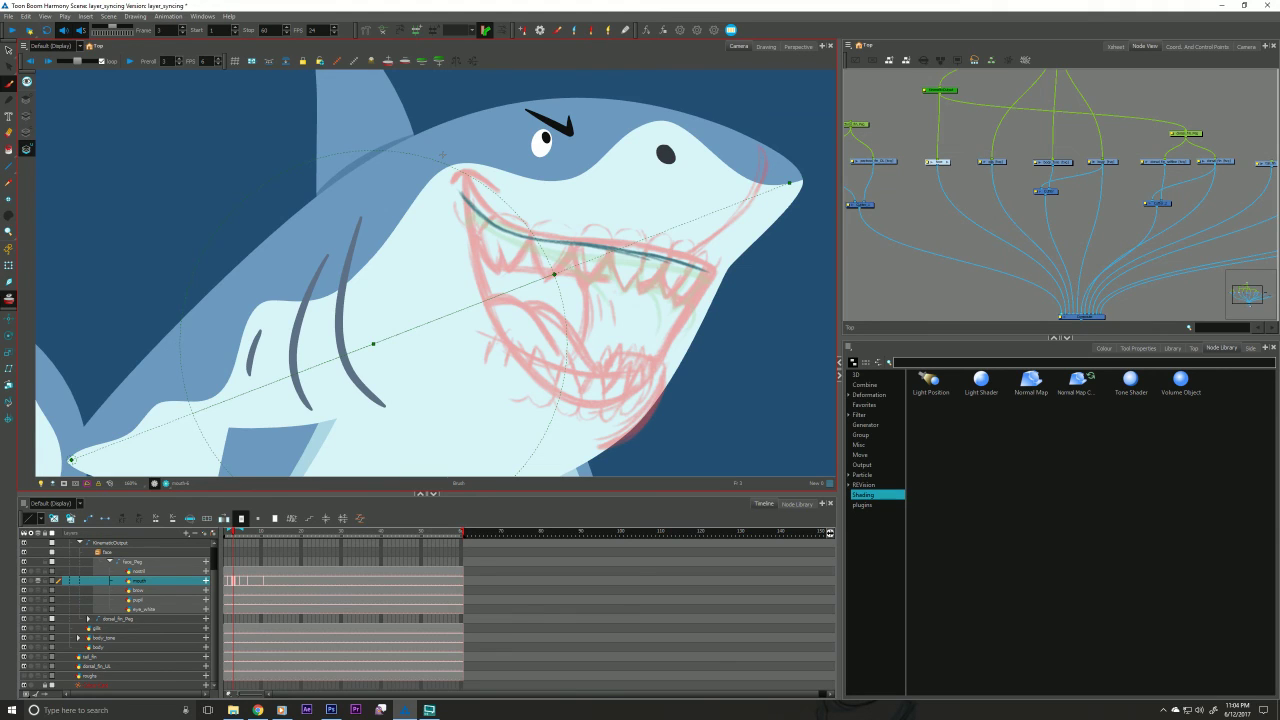
drag(712, 277, 482, 226)
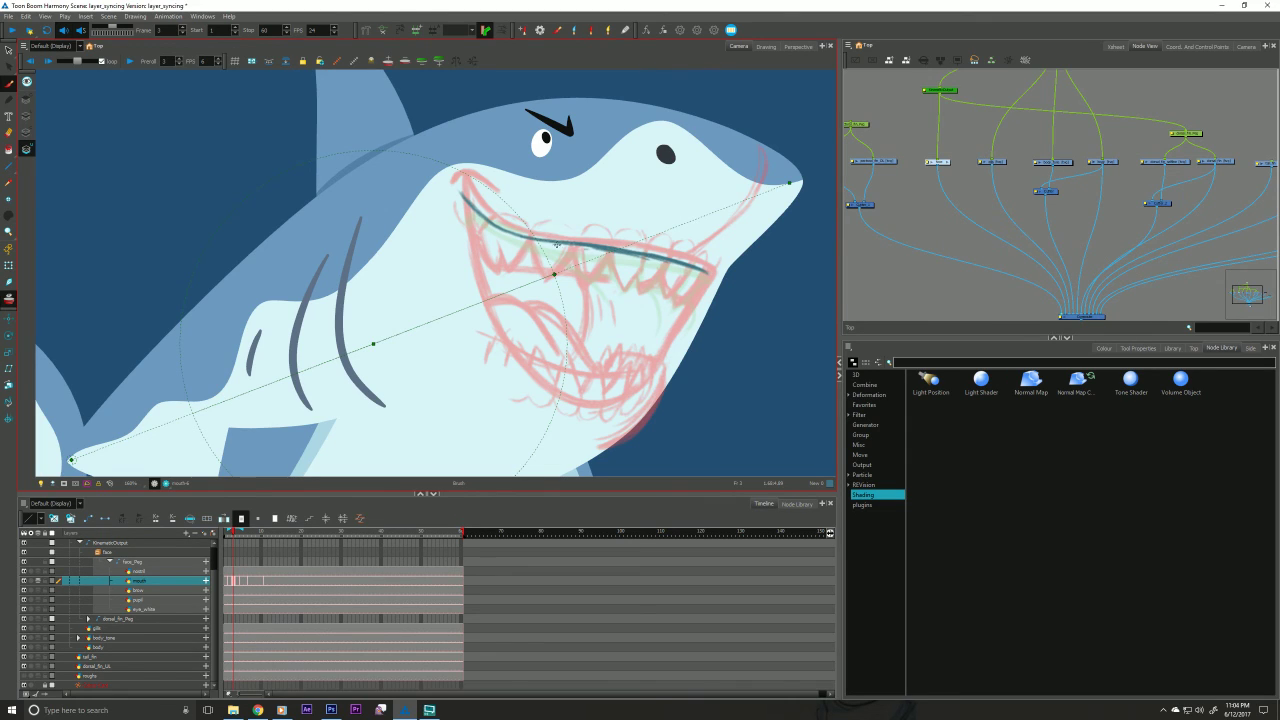
mouse_move(557, 243)
mouse_down()
mouse_move(500, 225)
mouse_move(455, 183)
mouse_up()
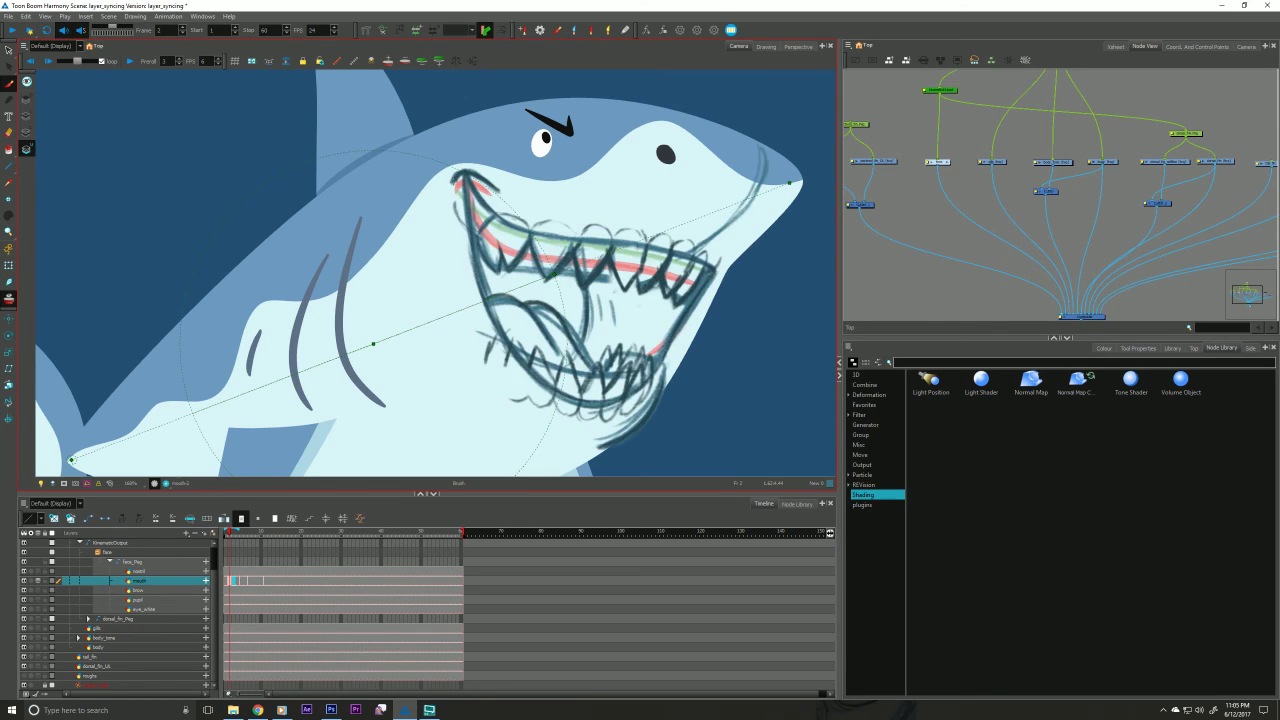
key(.)
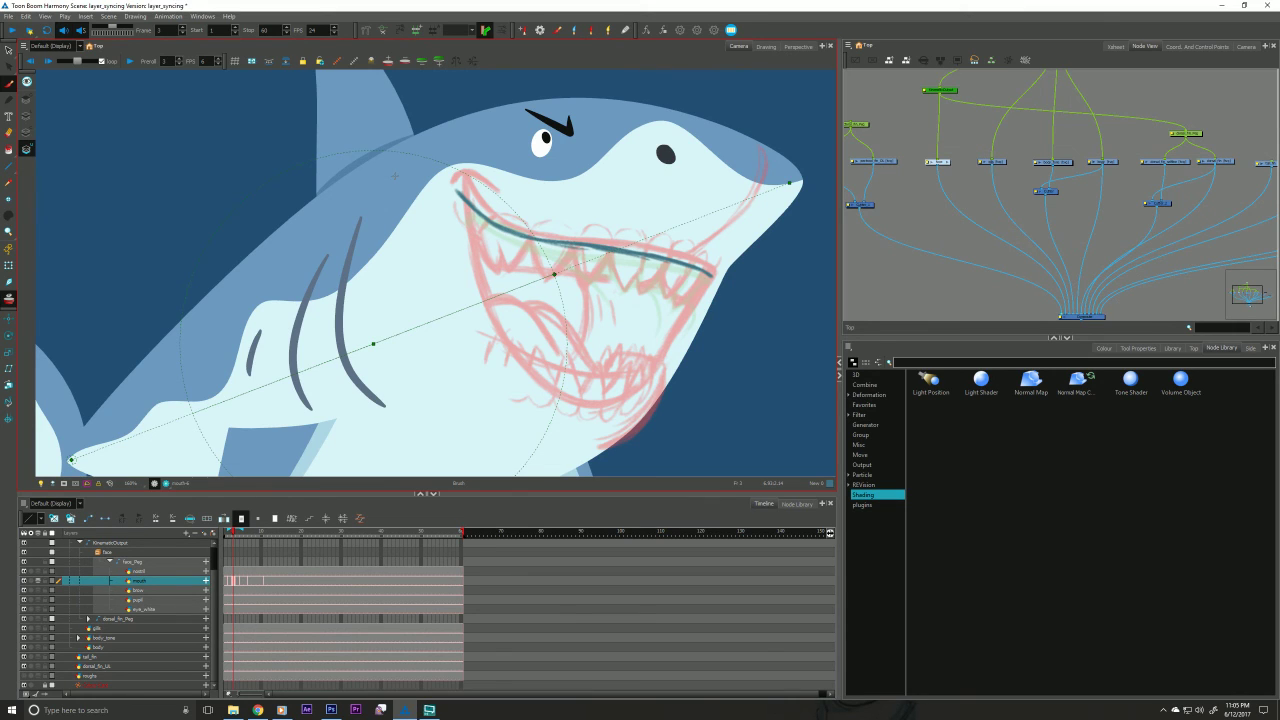
Add the mouth corner and a row of jagged upper teeth along the lip line on frame 3.
mouse_move(490, 196)
mouse_down()
mouse_move(456, 187)
mouse_move(452, 200)
mouse_move(493, 197)
mouse_move(450, 201)
mouse_up()
drag(707, 272, 716, 280)
mouse_move(546, 276)
mouse_down()
mouse_move(528, 242)
mouse_move(510, 271)
mouse_up()
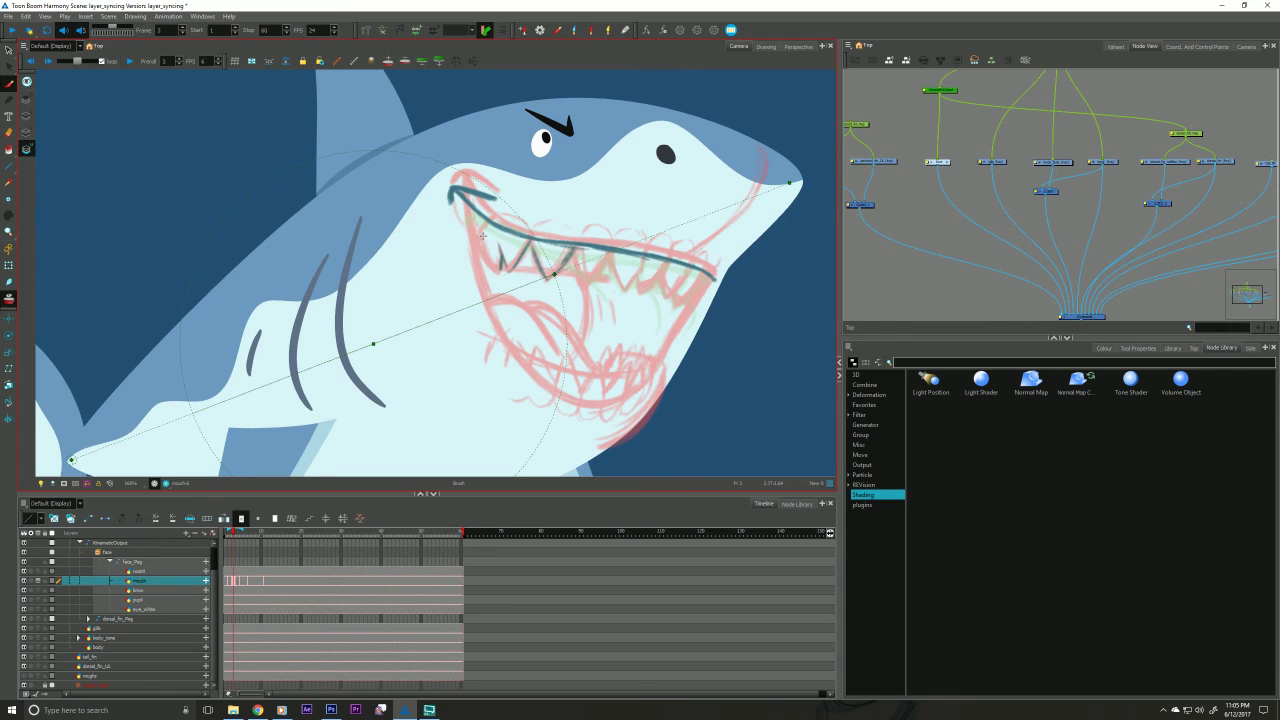
drag(486, 236, 501, 270)
drag(481, 224, 482, 244)
mouse_move(573, 253)
mouse_down()
mouse_move(606, 258)
mouse_move(576, 286)
mouse_move(624, 290)
mouse_move(646, 268)
mouse_move(664, 272)
mouse_move(646, 286)
mouse_move(691, 291)
mouse_move(673, 302)
mouse_up()
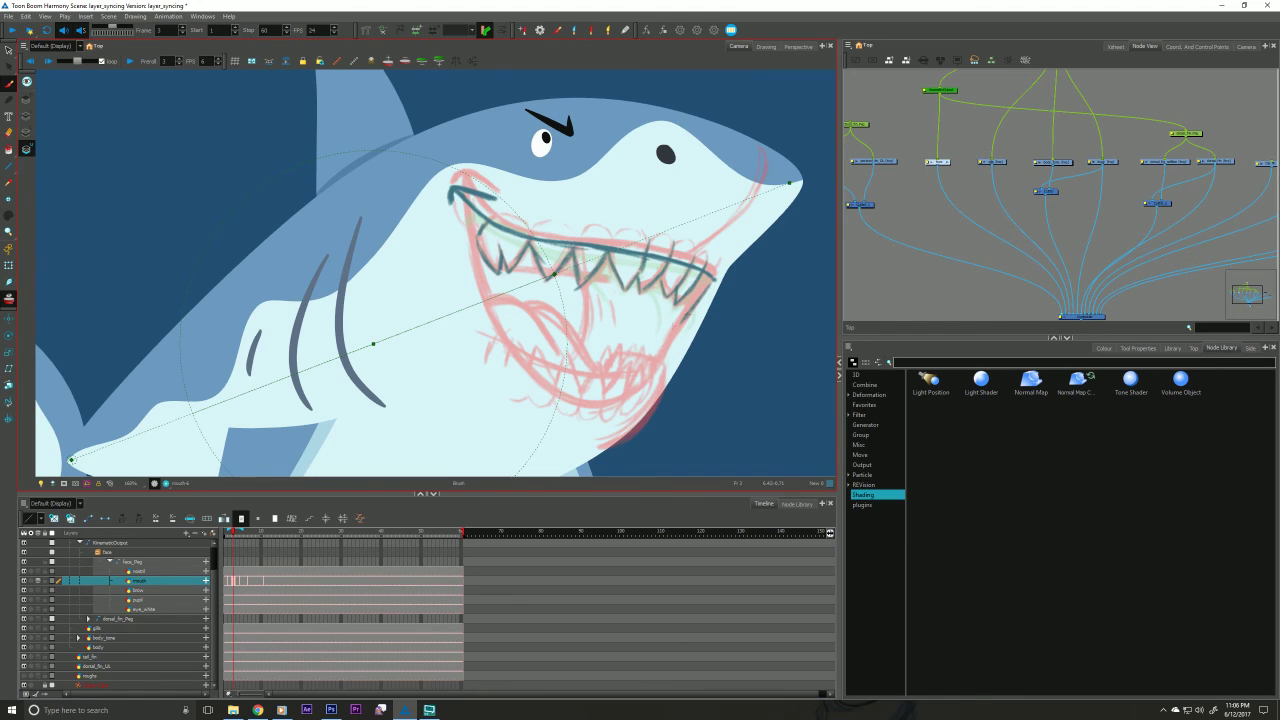
Sketch the lower lip curve on frame 3, joining both ends of the upper lip to form a half-open mouth.
mouse_move(682, 325)
mouse_down()
mouse_move(623, 344)
mouse_move(540, 318)
mouse_move(492, 278)
mouse_up()
drag(458, 194, 502, 278)
drag(464, 214, 507, 294)
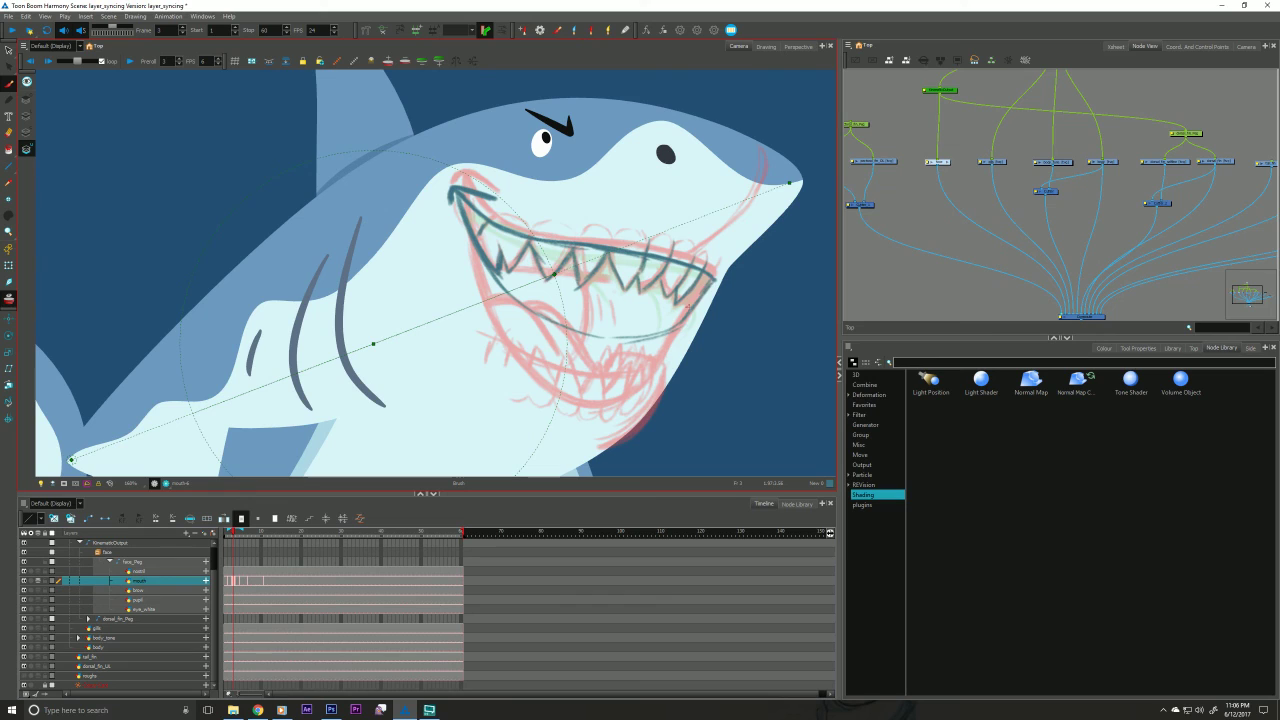
mouse_move(708, 285)
mouse_down()
mouse_move(633, 342)
mouse_move(545, 319)
mouse_move(498, 285)
mouse_move(454, 192)
mouse_up()
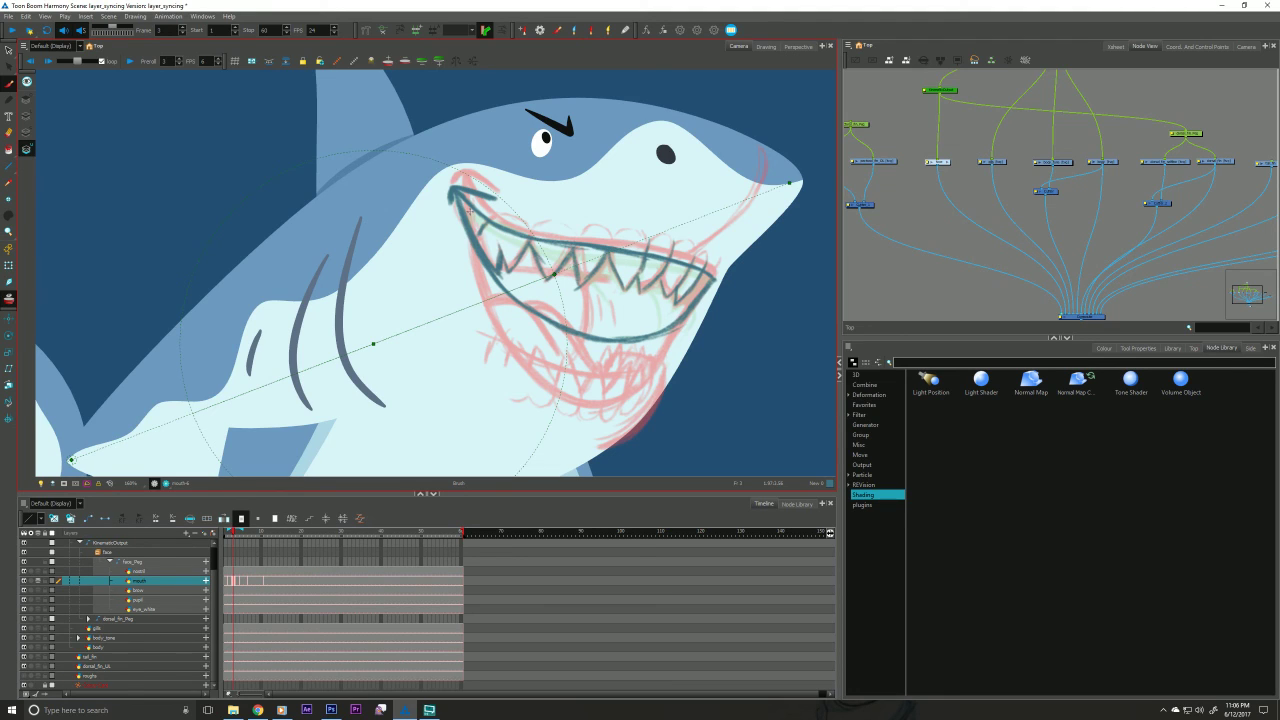
Flip between frames 2 and 3 to compare the wide-open mouth with the half-open one.
key(comma)
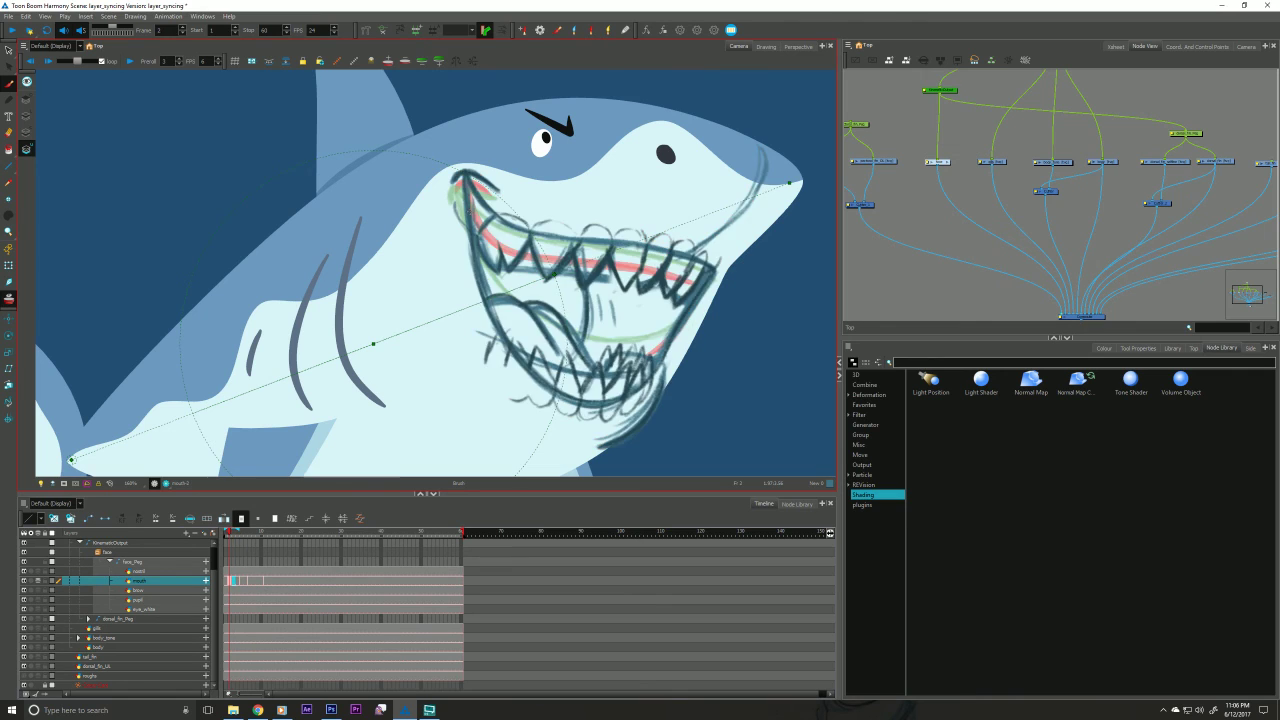
key(period)
key(comma)
key(period)
key(comma)
key(period)
key(comma)
key(period)
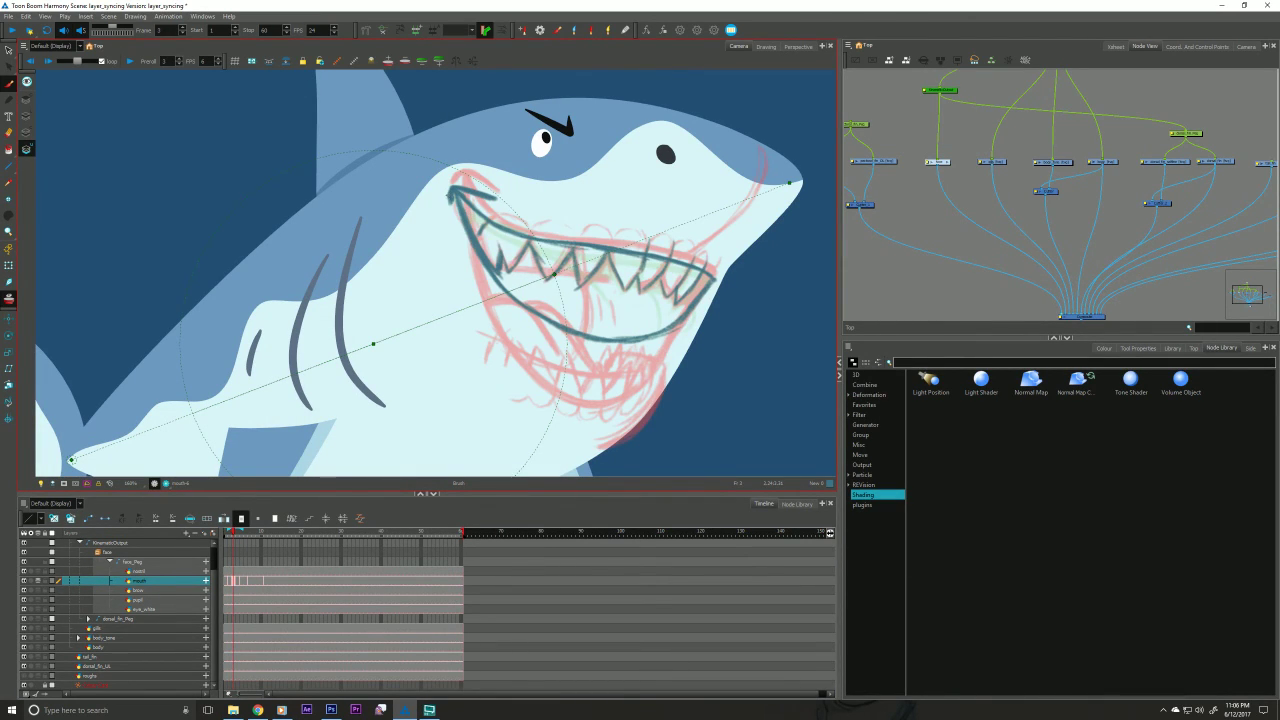
Touch up the mouth corner on frame 3 and display the mouth layer's drawing substitution preview in the library.
drag(448, 188, 448, 204)
click(1171, 347)
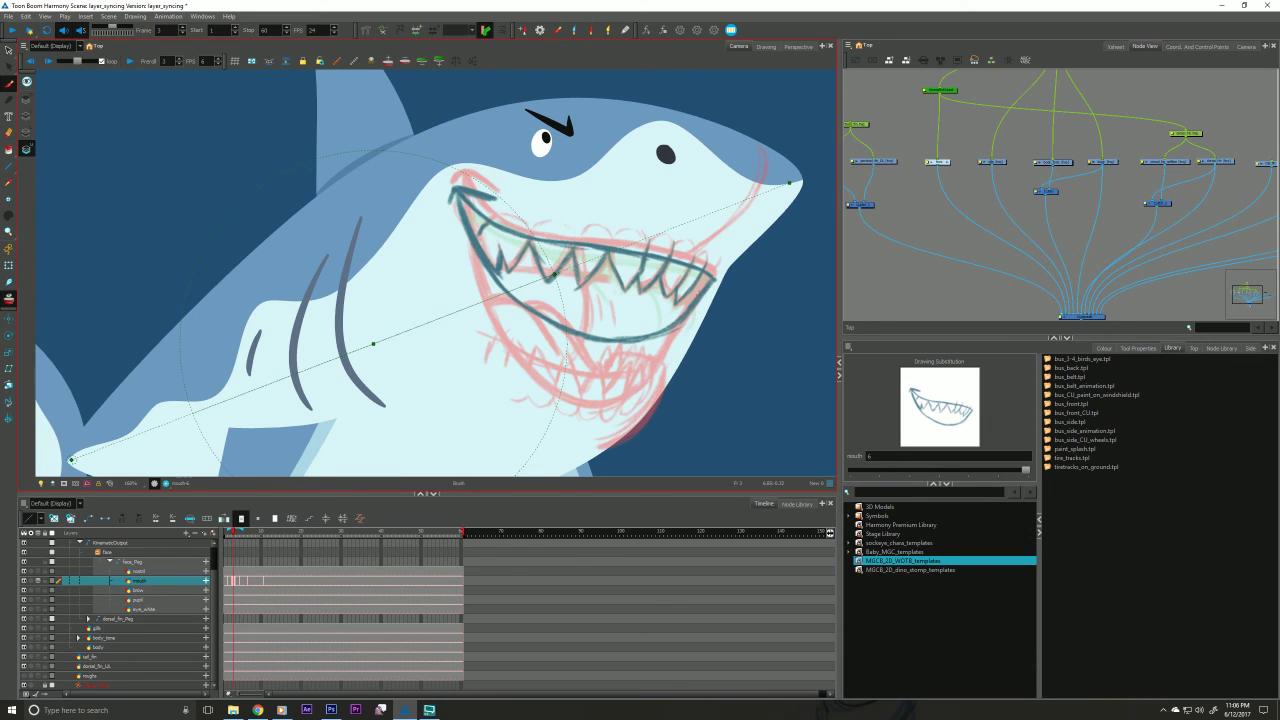
Compare frames 2 and 3 of the mouth layer and erase the lower lip curve on frame 3.
key(comma)
key(period)
key(comma)
key(period)
key(alt+e)
mouse_move(703, 298)
mouse_down()
mouse_move(627, 343)
mouse_move(596, 346)
mouse_up()
mouse_move(640, 344)
mouse_down()
mouse_move(520, 305)
mouse_move(488, 280)
mouse_up()
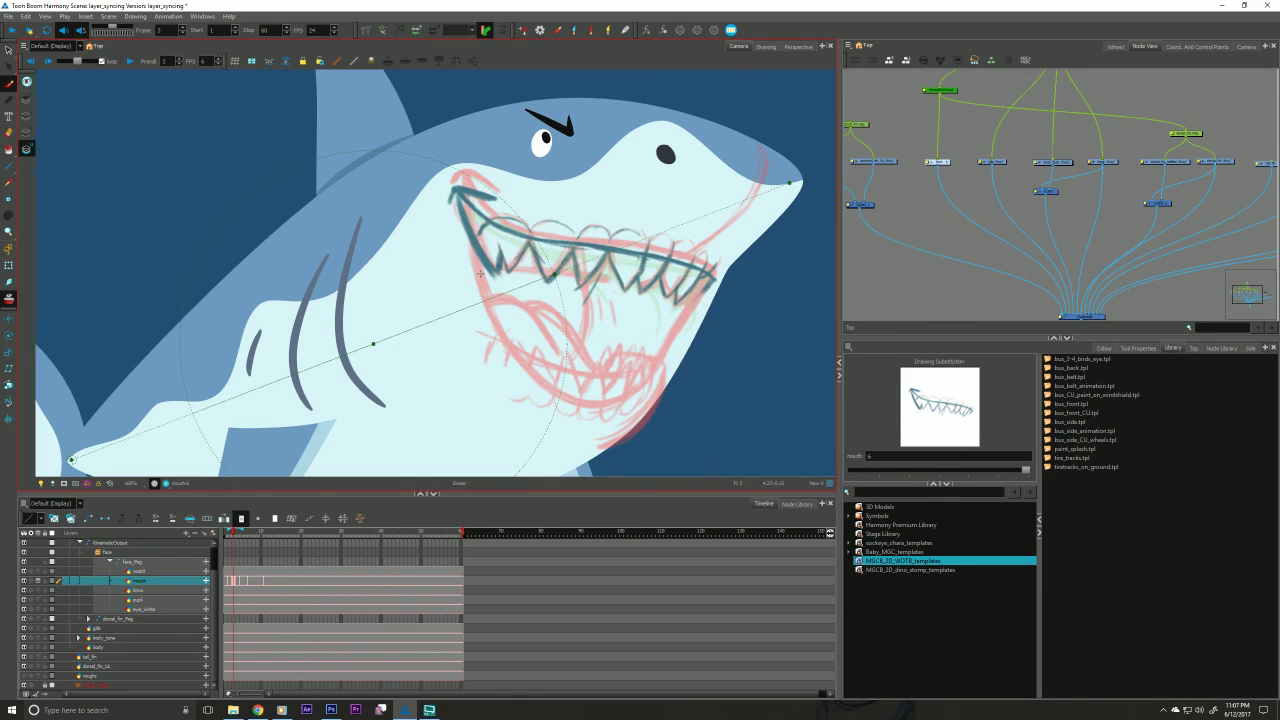
Redraw the lower lip on frame 3 as a shallower curve closer to the upper teeth, and thicken the mouth corner.
key(alt+b)
mouse_move(697, 298)
mouse_down()
mouse_move(662, 318)
mouse_move(598, 322)
mouse_move(490, 268)
mouse_up()
mouse_move(570, 320)
mouse_down()
mouse_move(476, 252)
mouse_move(517, 290)
mouse_move(611, 325)
mouse_up()
mouse_move(711, 286)
mouse_down()
mouse_move(656, 319)
mouse_move(566, 328)
mouse_move(502, 273)
mouse_up()
drag(455, 194, 455, 208)
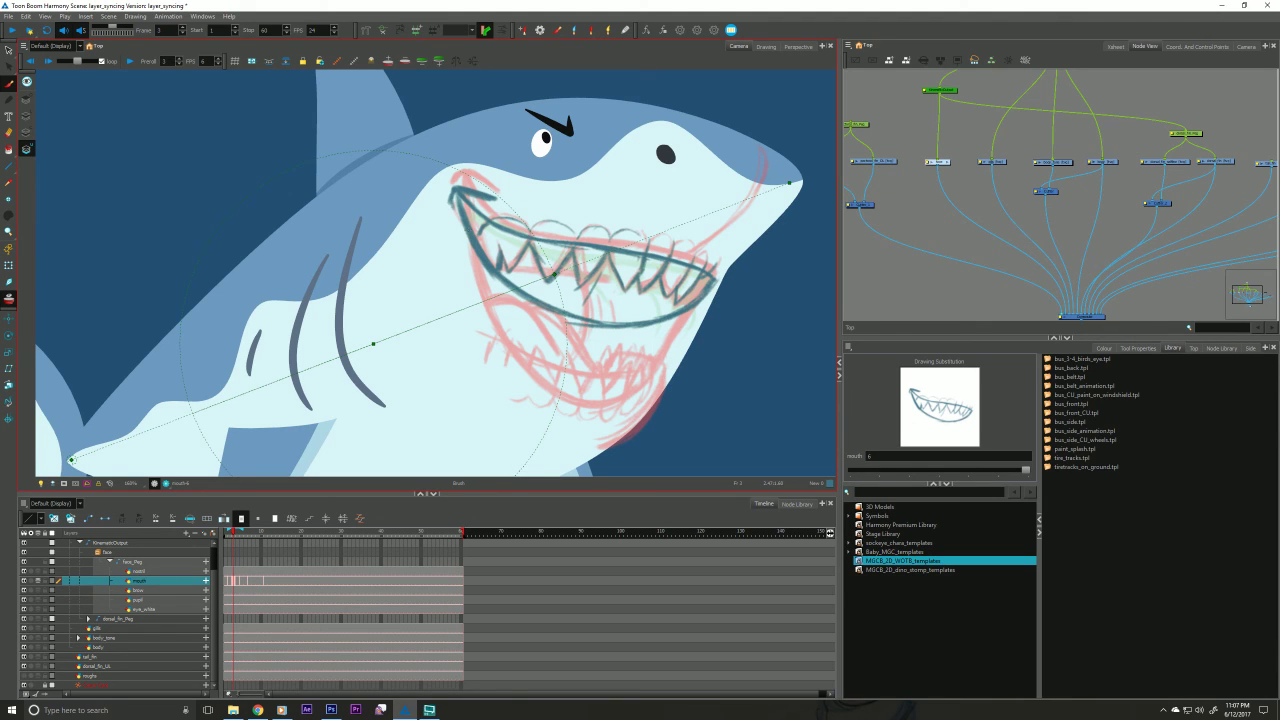
Check frame 3 against frame 2 and sketch jagged lower teeth in the front half of the frame 3 mouth.
key(comma)
key(period)
mouse_move(614, 262)
mouse_down()
mouse_move(620, 312)
mouse_move(638, 316)
mouse_move(660, 292)
mouse_move(656, 314)
mouse_move(690, 303)
mouse_up()
drag(607, 262, 596, 286)
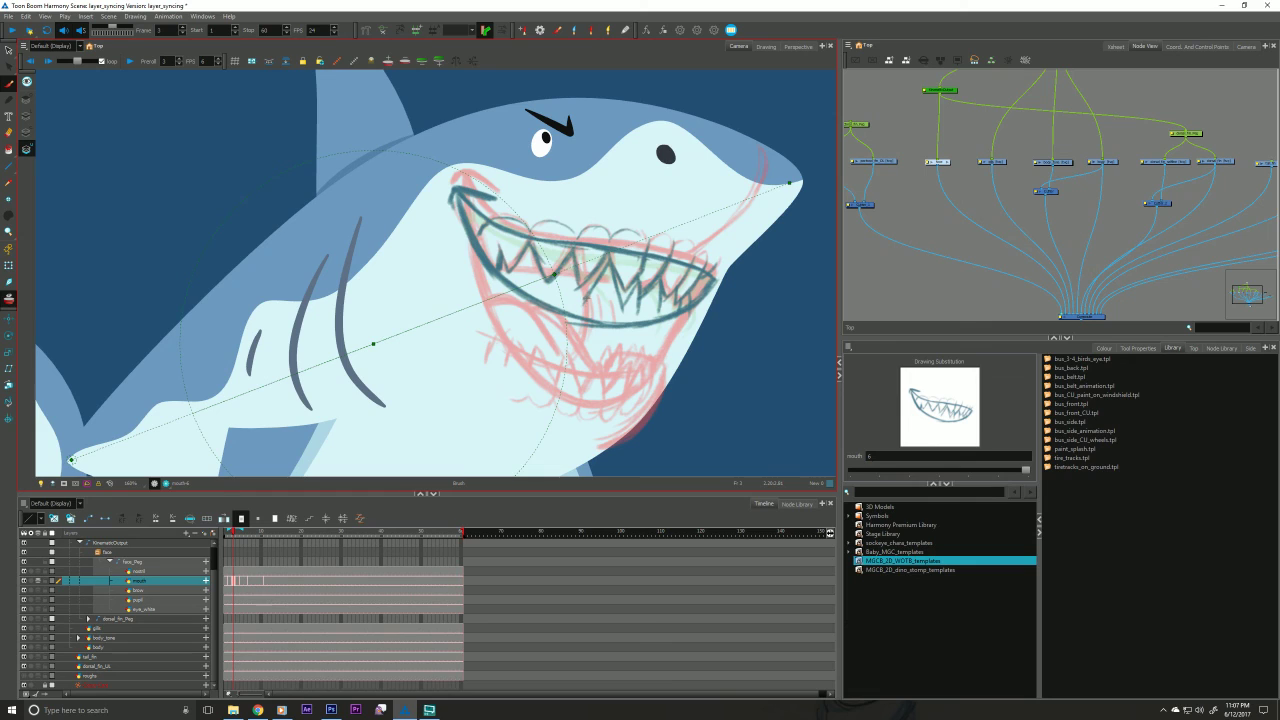
Tighten the frame 3 mouth with a higher lower lip line, erase the old curve below it and reinforce the new line.
mouse_move(674, 318)
mouse_down()
mouse_move(626, 318)
mouse_move(520, 279)
mouse_move(586, 308)
mouse_move(484, 252)
mouse_up()
mouse_move(456, 195)
mouse_down()
mouse_move(535, 286)
mouse_move(604, 312)
mouse_move(716, 296)
mouse_move(584, 323)
mouse_move(548, 316)
mouse_up()
key(alt+e)
drag(668, 328, 484, 274)
drag(555, 320, 441, 239)
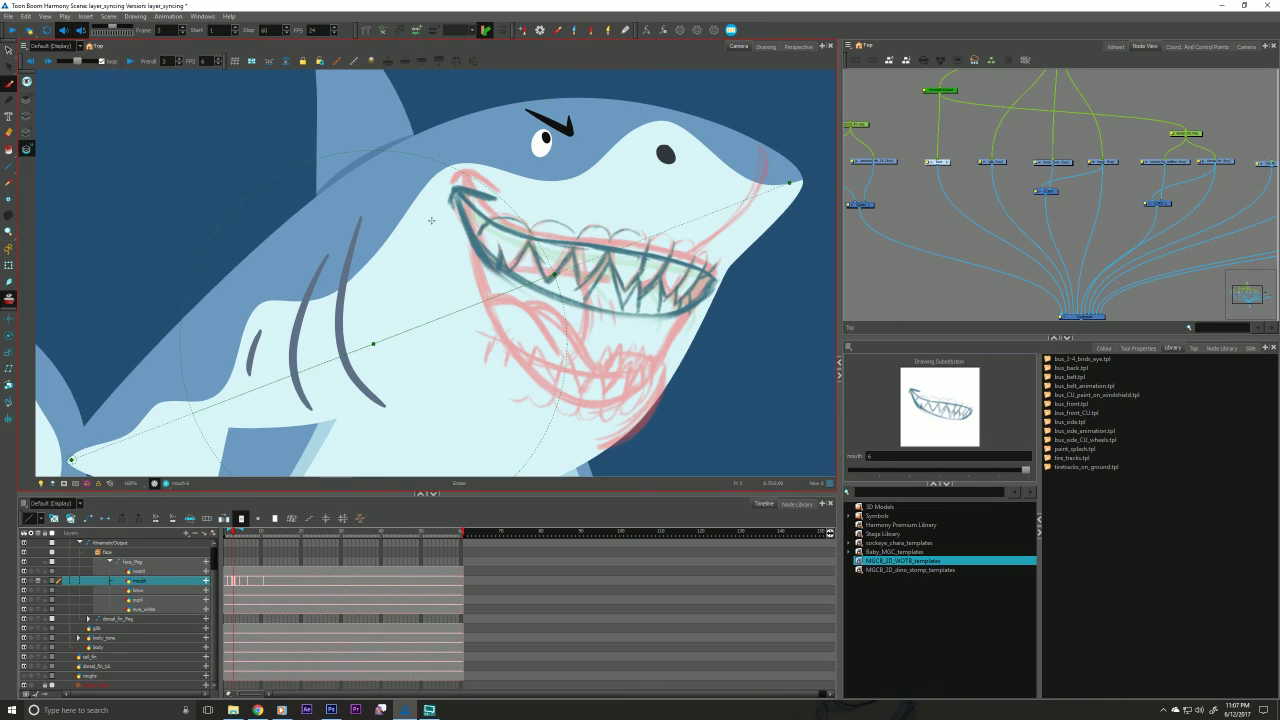
mouse_move(715, 283)
mouse_down()
mouse_move(632, 316)
mouse_move(577, 308)
mouse_move(458, 206)
mouse_up()
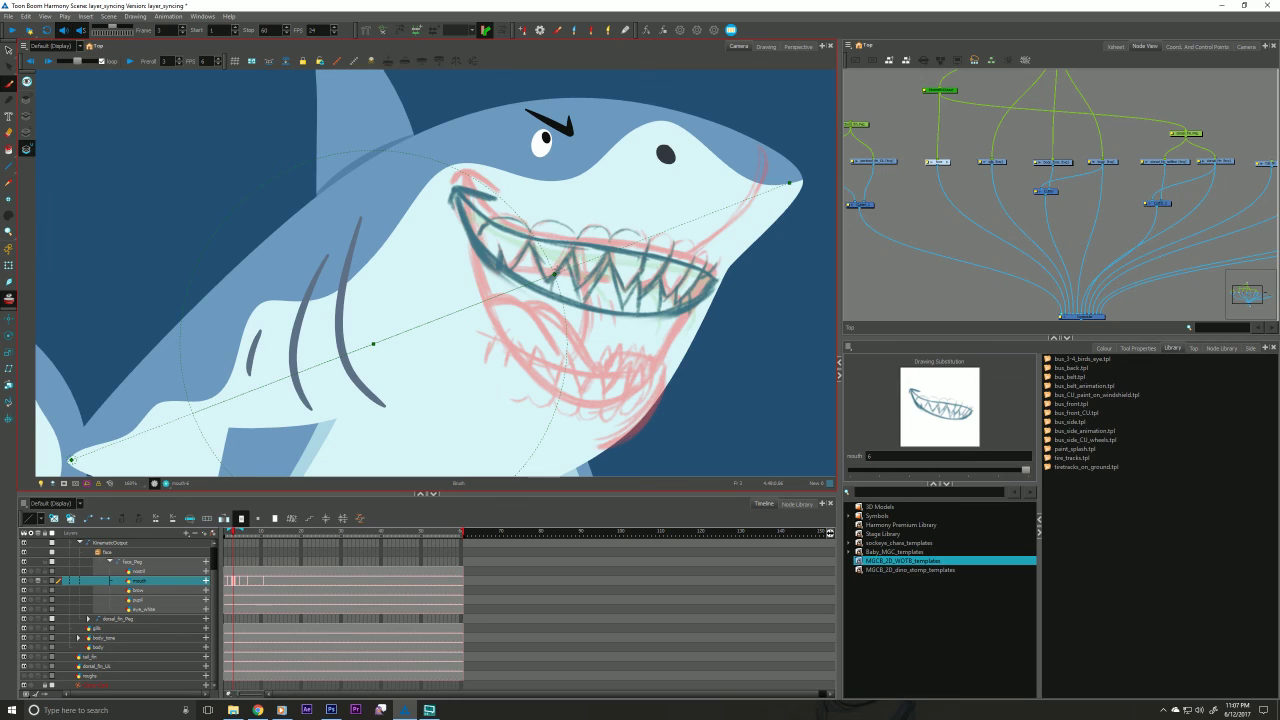
Fill in the lower teeth across the middle of the frame 3 mouth and add a short curved chin line below it.
drag(570, 271, 583, 303)
mouse_move(539, 248)
mouse_down()
mouse_move(519, 274)
mouse_move(586, 302)
mouse_up()
mouse_move(610, 260)
mouse_down()
mouse_move(633, 310)
mouse_move(617, 310)
mouse_up()
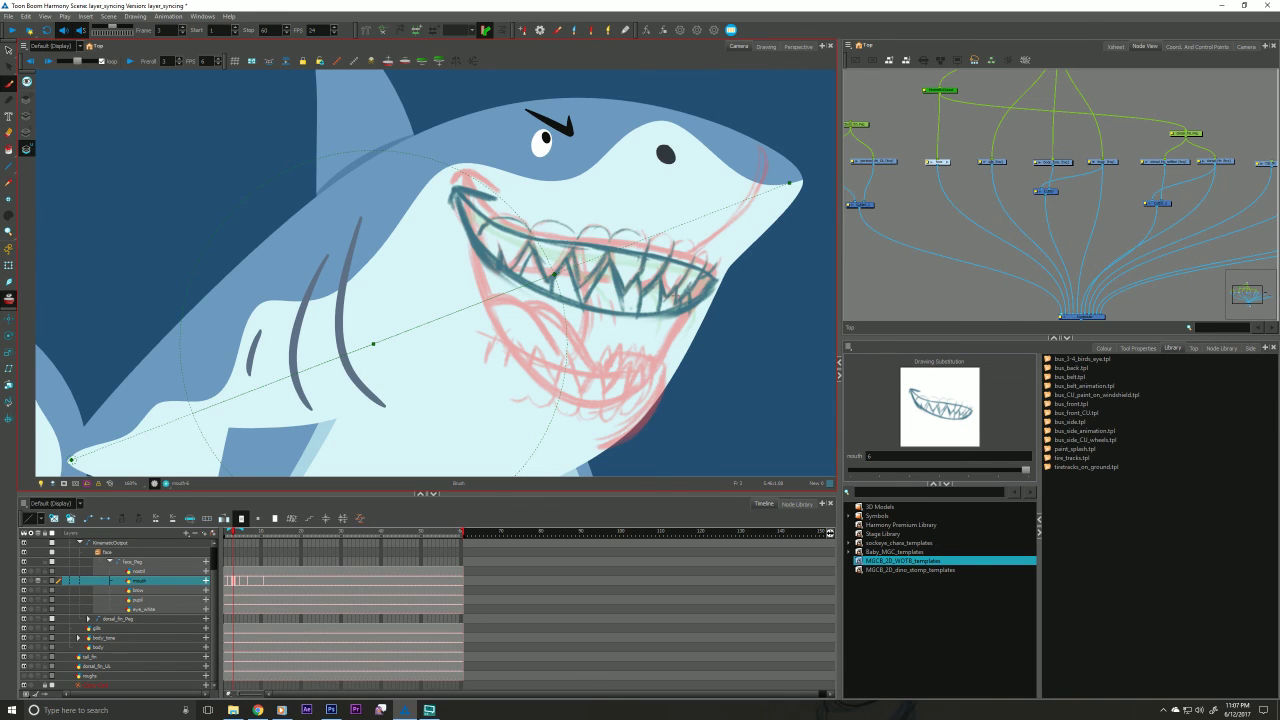
key(comma)
key(period)
key(comma)
key(period)
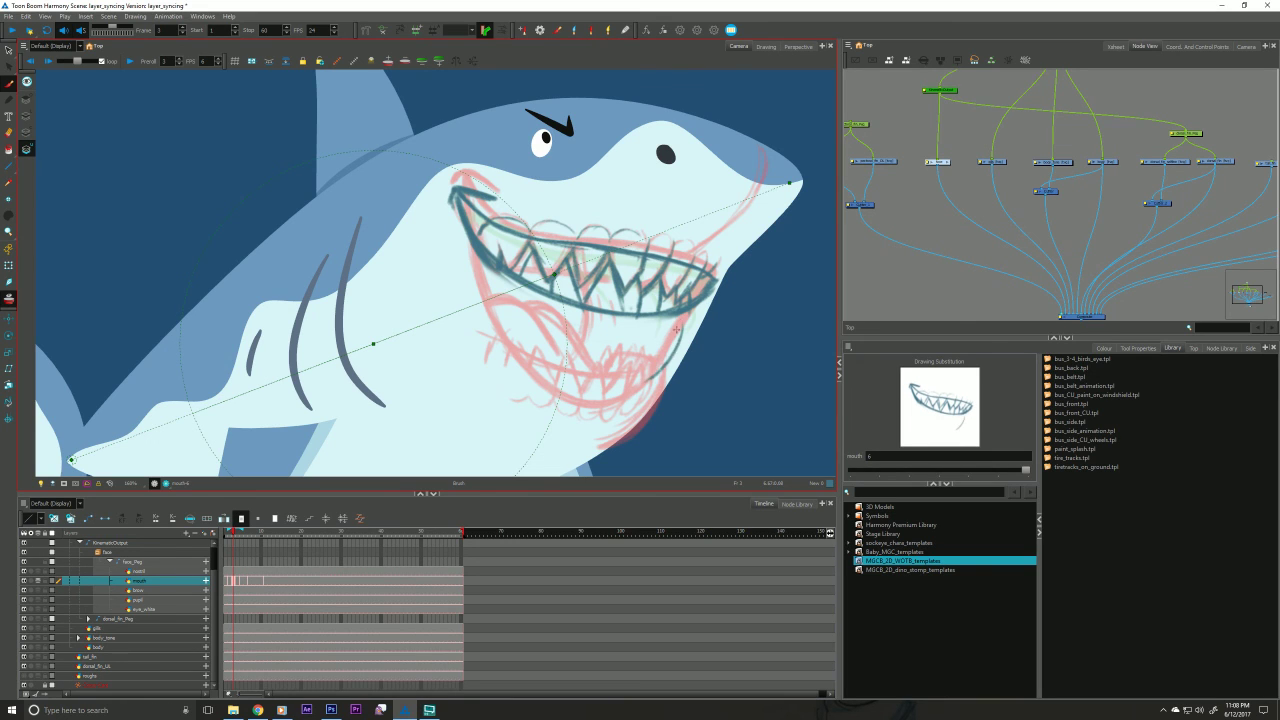
Flip back and forth through frames 1 to 3 to compare the closed, wide-open and clenched-teeth mouth shapes.
key(comma)
key(period)
key(comma)
key(period)
key(comma)
key(period)
key(comma)
key(comma)
key(period)
key(comma)
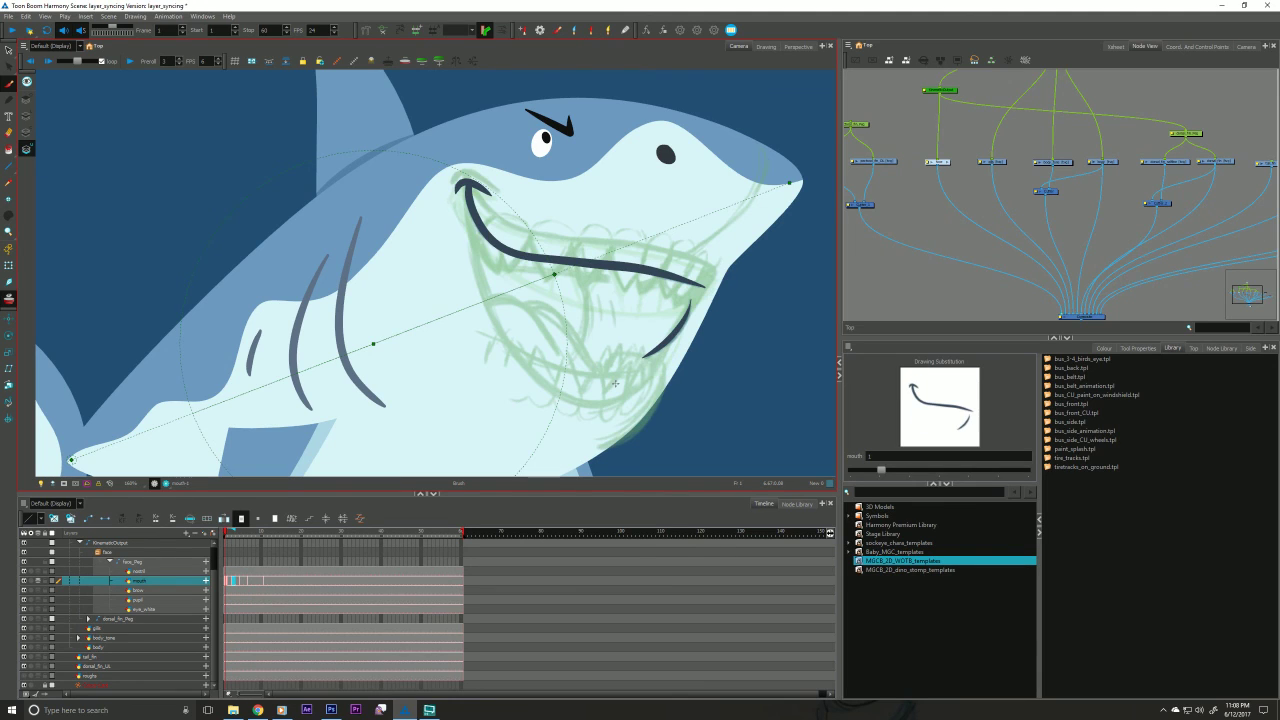
Browse the MGCB_eep folder in Baby_MGC_templates and preview the MGCB_eep_head_lipsync.tpl template.
click(866, 552)
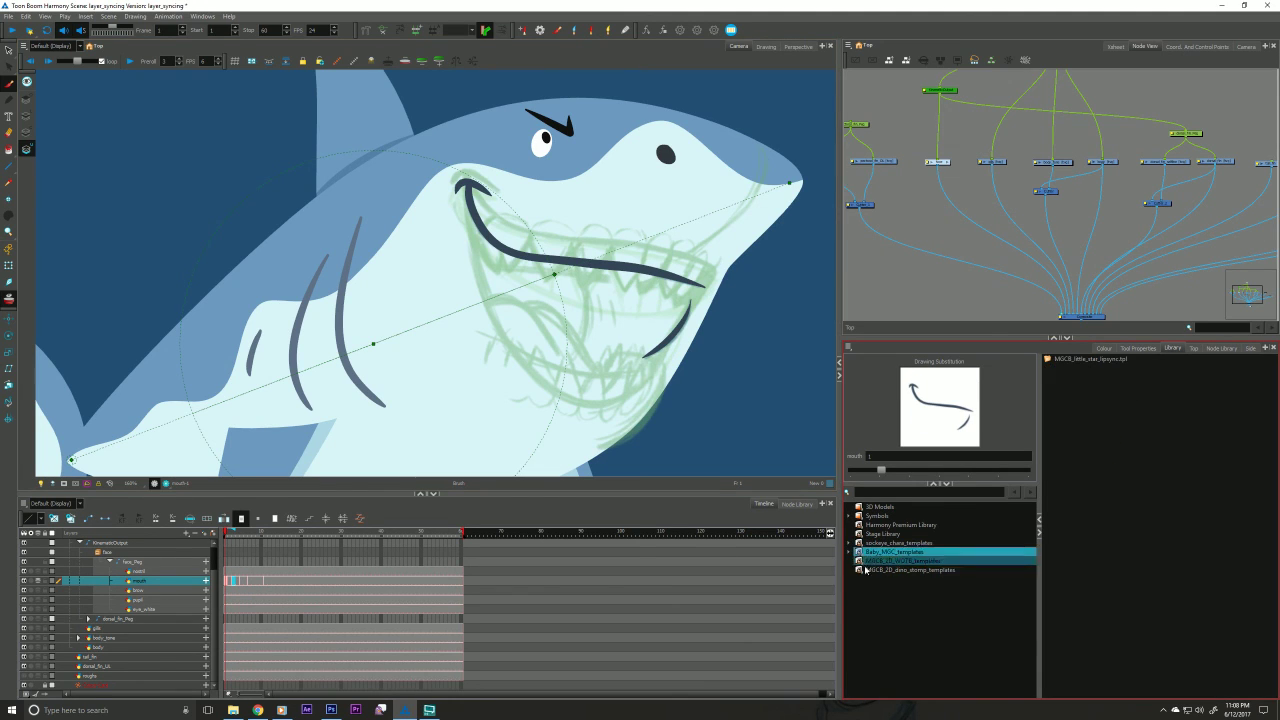
click(851, 552)
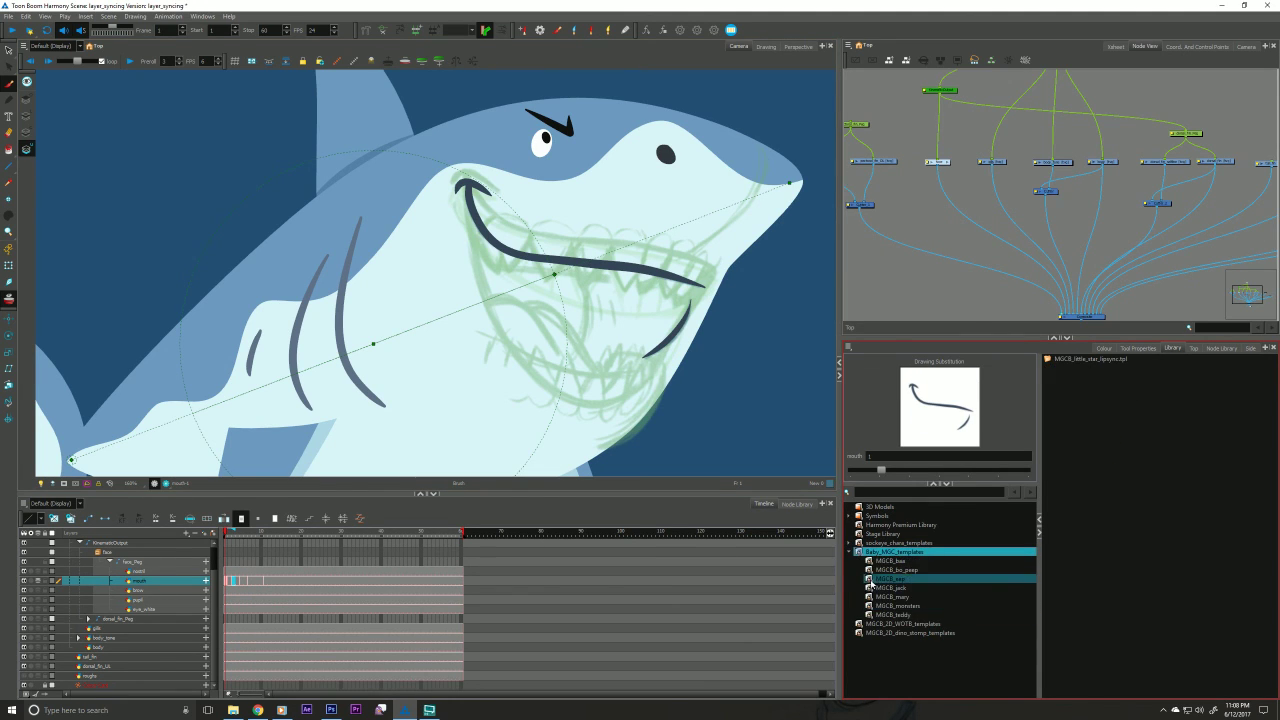
click(872, 582)
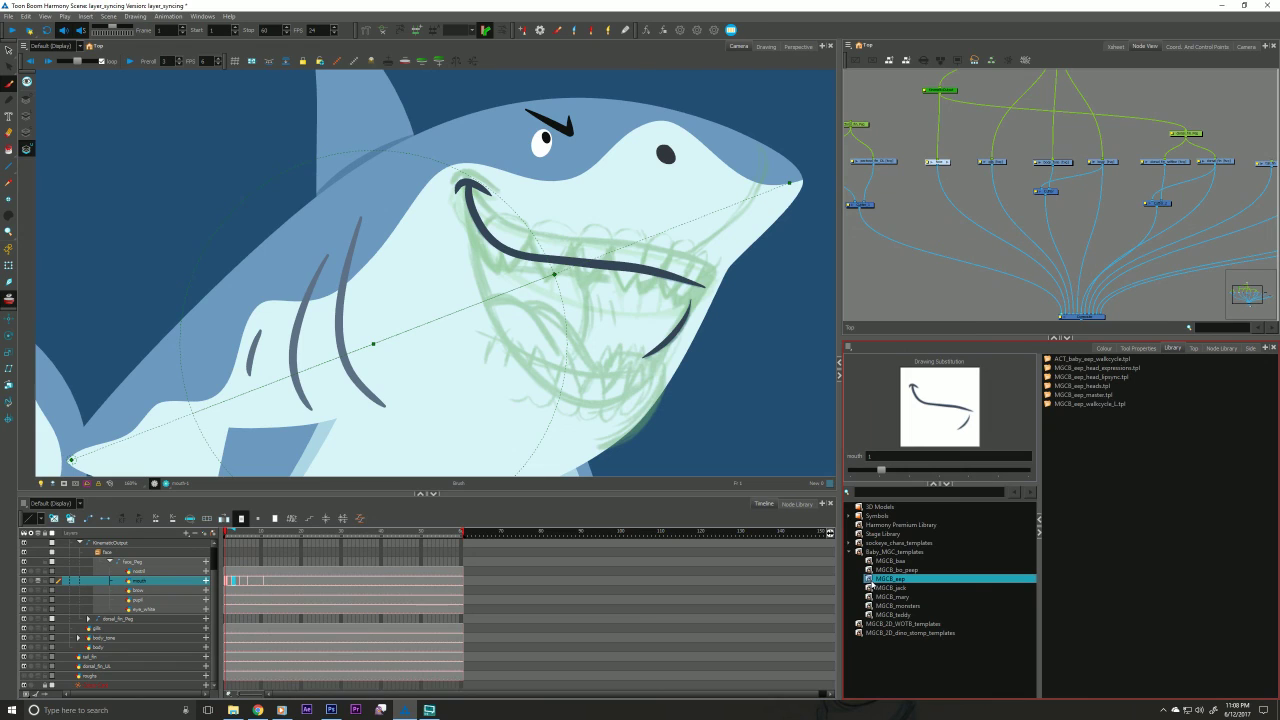
click(1077, 386)
click(1068, 377)
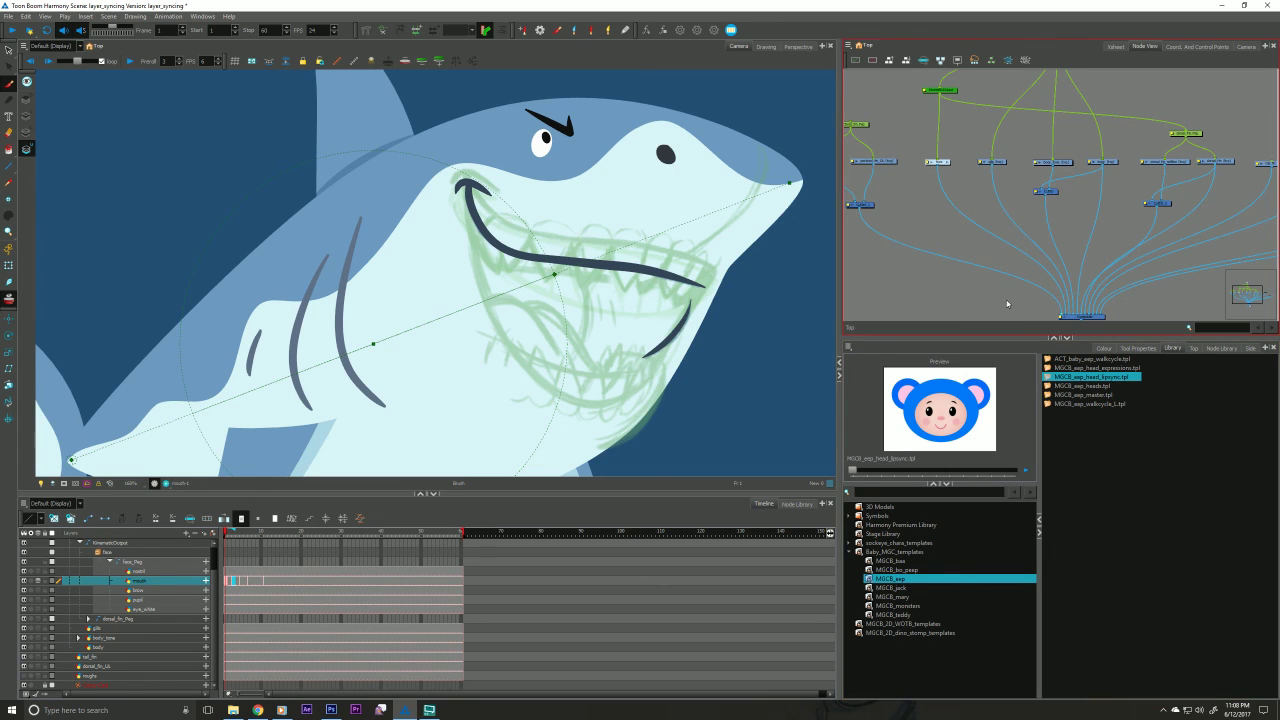
drag(958, 266, 909, 260)
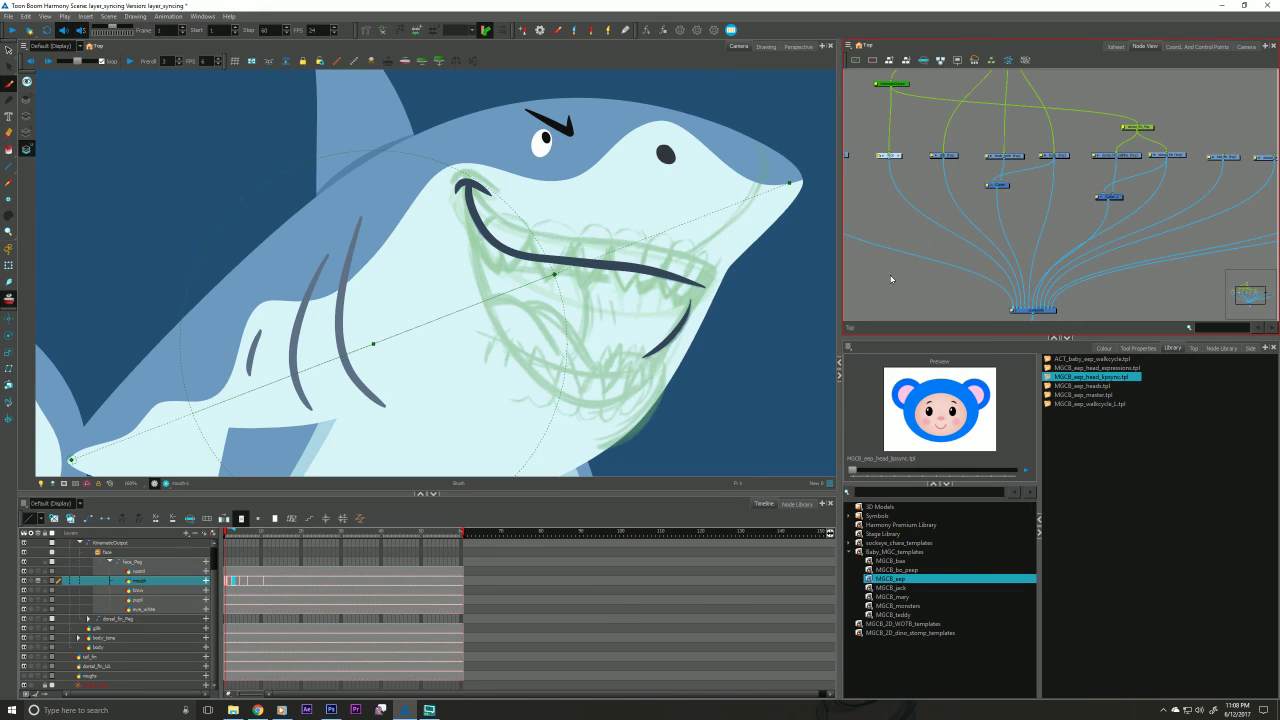
Collapse Baby_MGC_templates, preview mary star.tpl in the Stage Library, and clear the node selection.
click(850, 551)
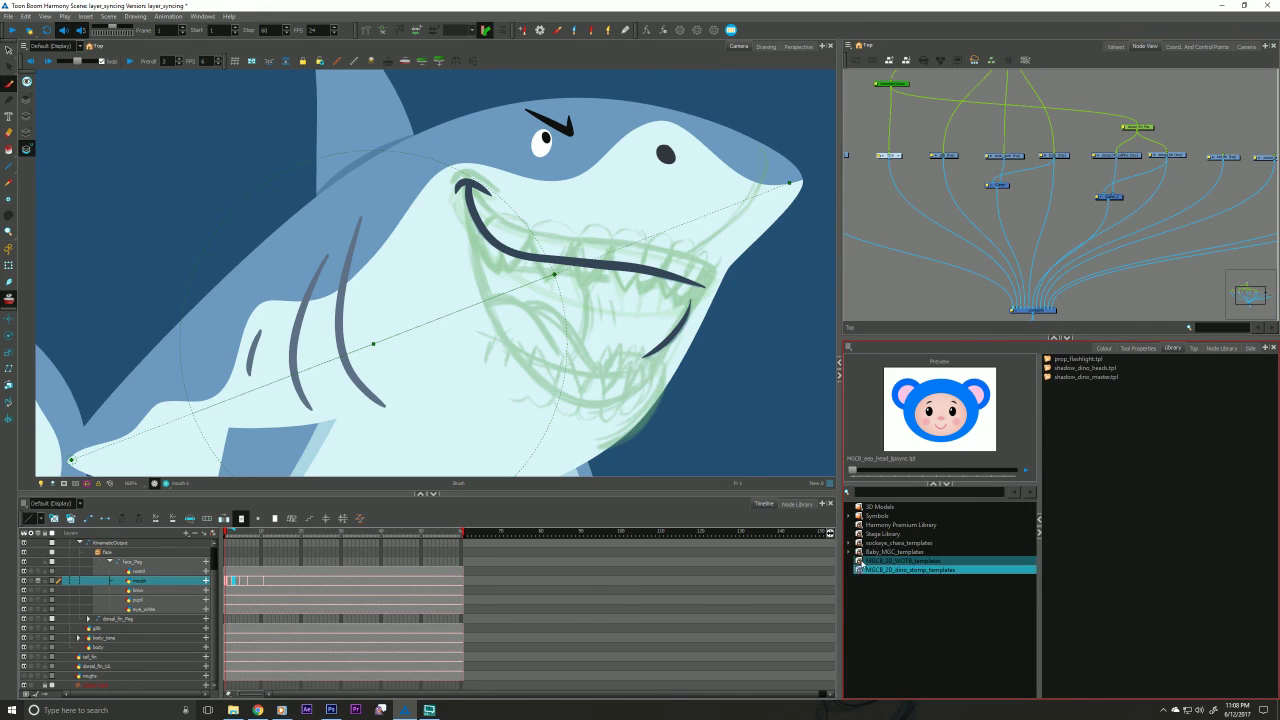
click(930, 533)
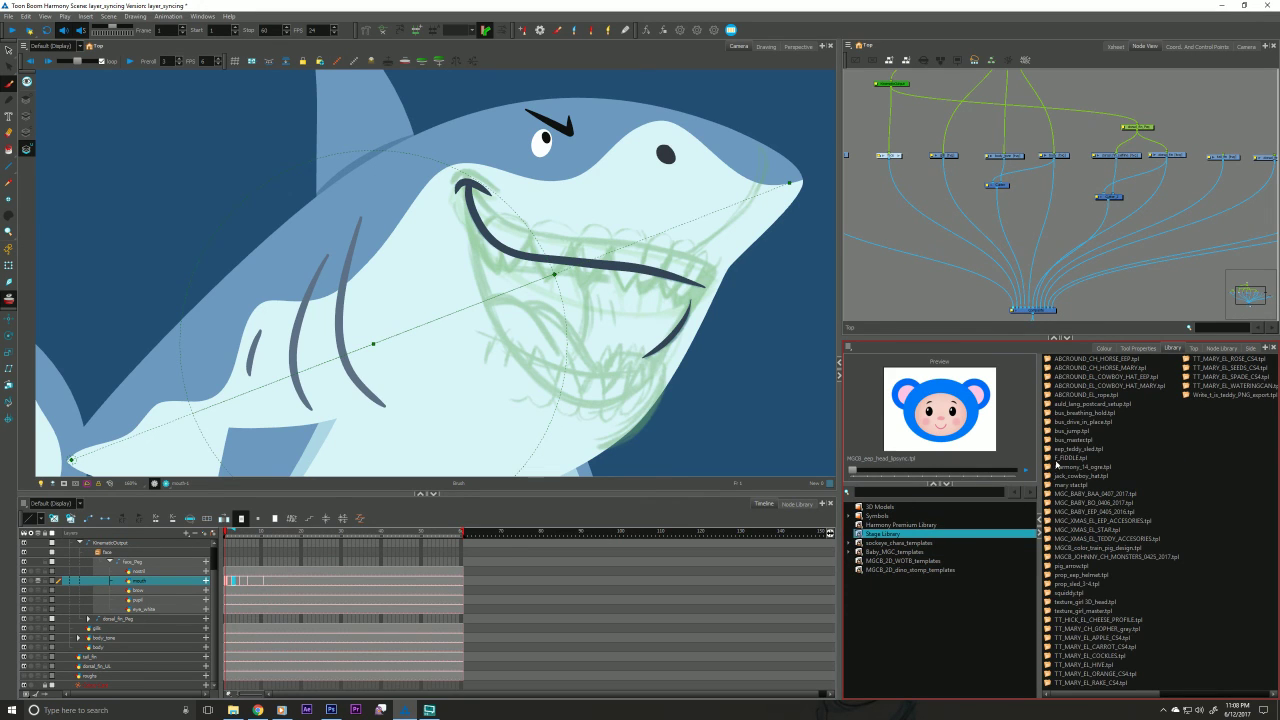
click(1060, 449)
click(1065, 484)
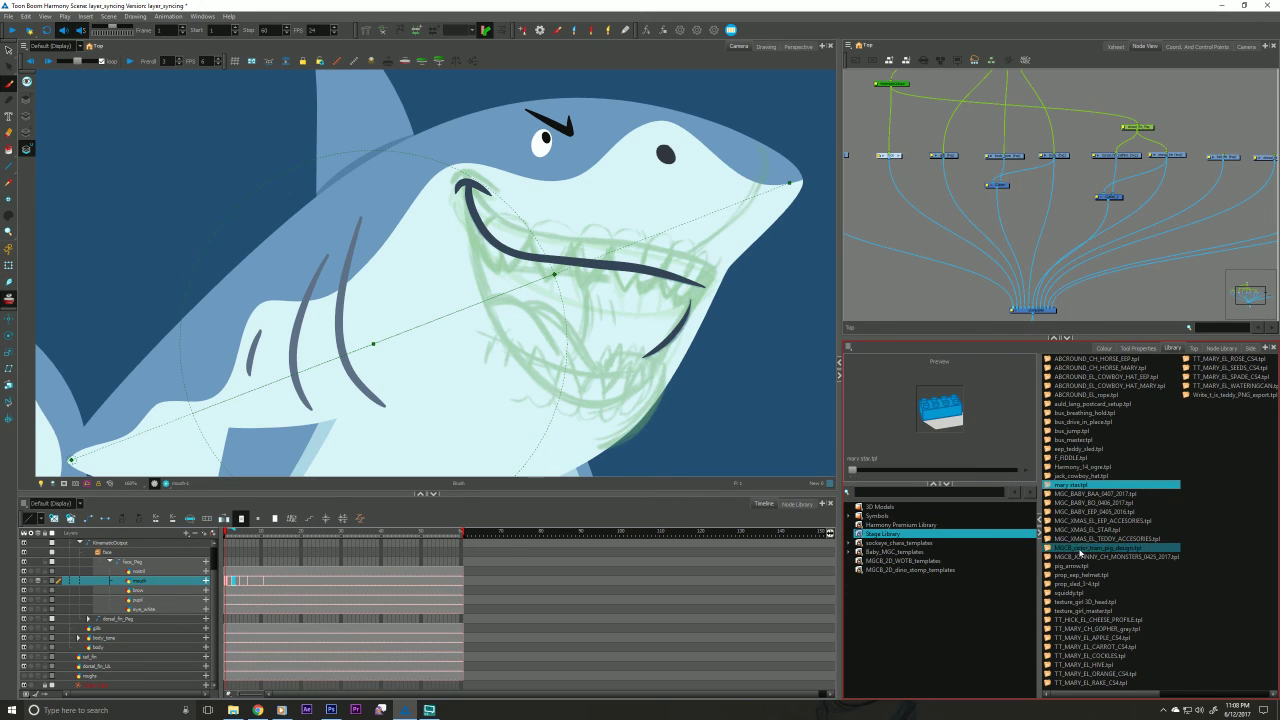
click(917, 285)
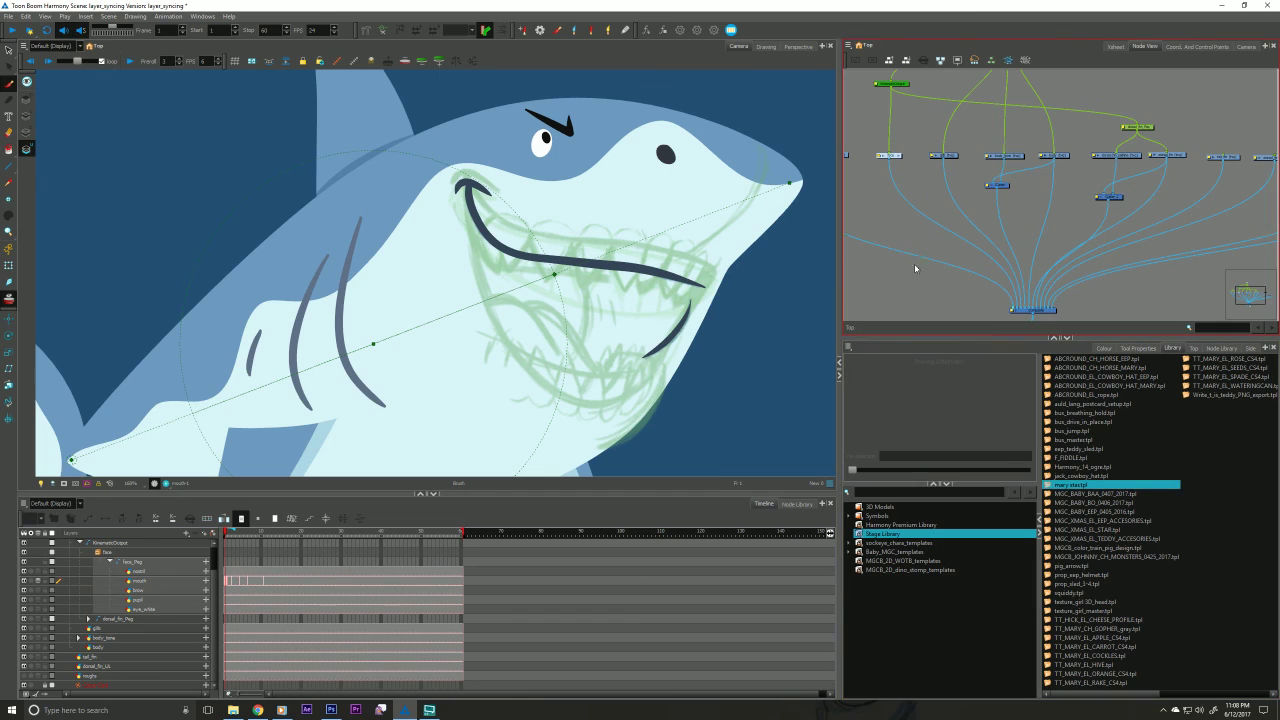
drag(909, 257, 920, 247)
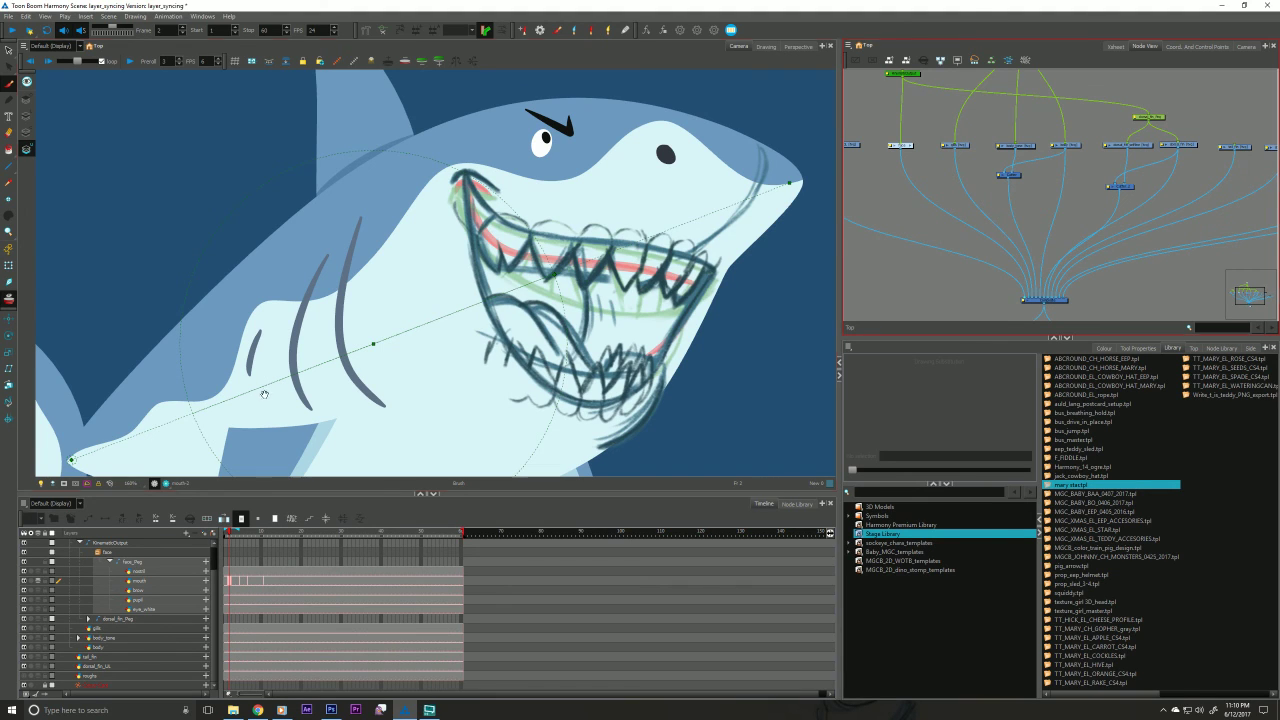
Darken the gills colour in the shark-v02 palette to a deeper slate blue.
drag(255, 392, 220, 361)
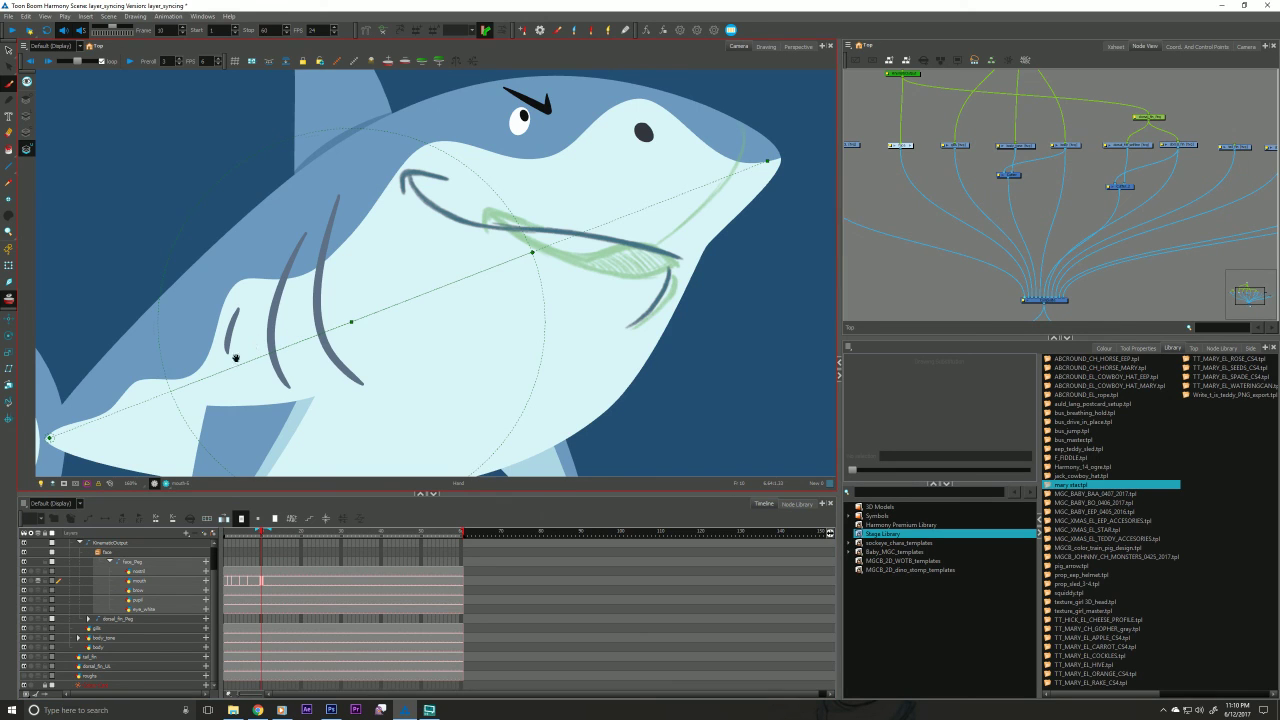
drag(243, 346, 235, 358)
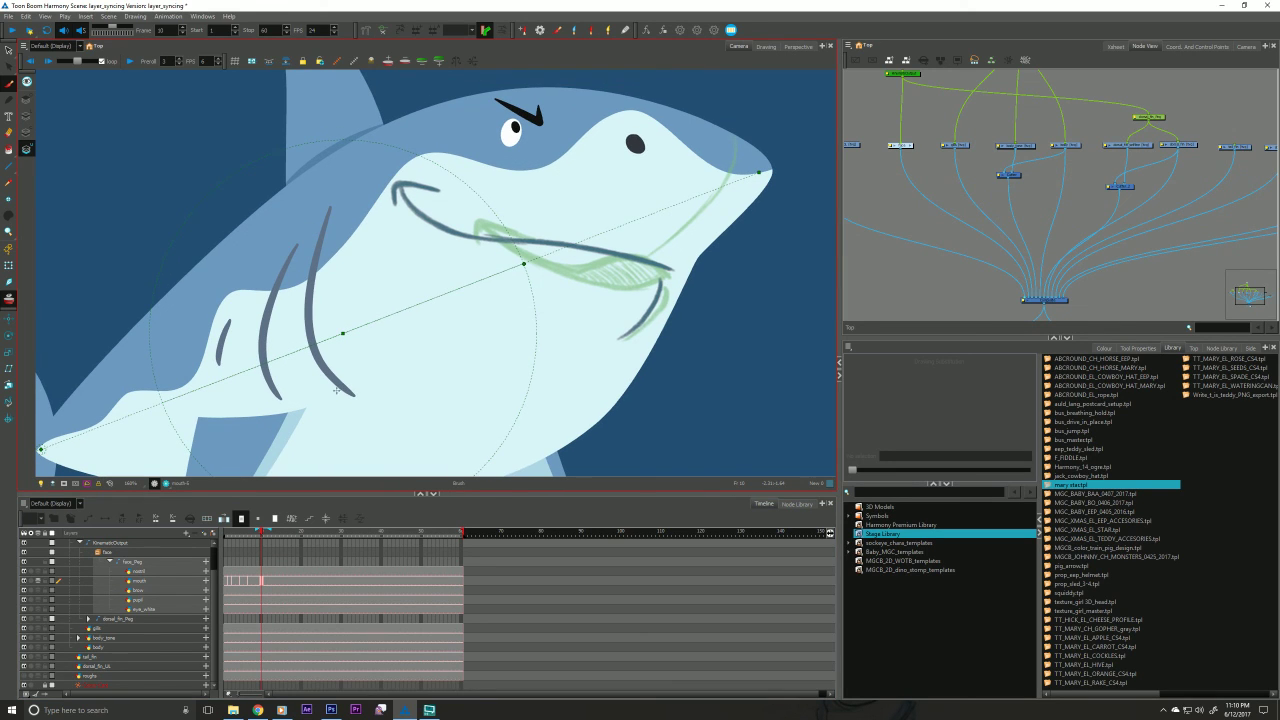
click(1103, 348)
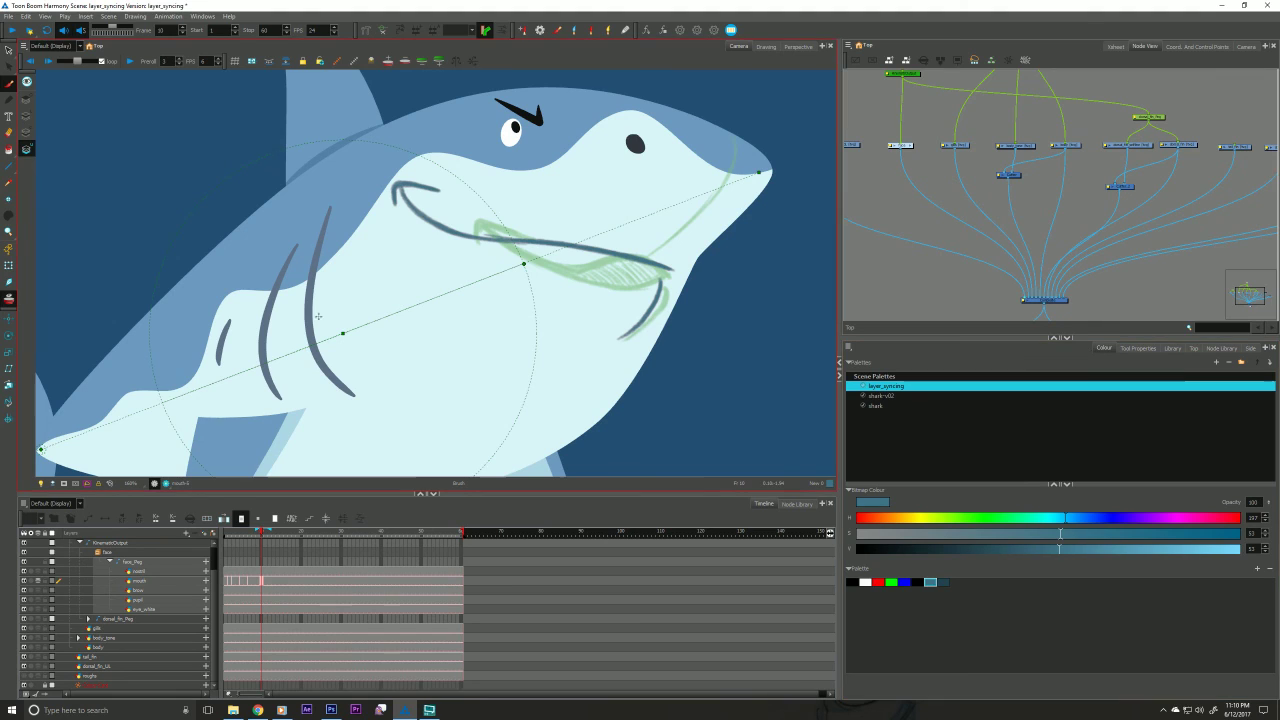
click(309, 286)
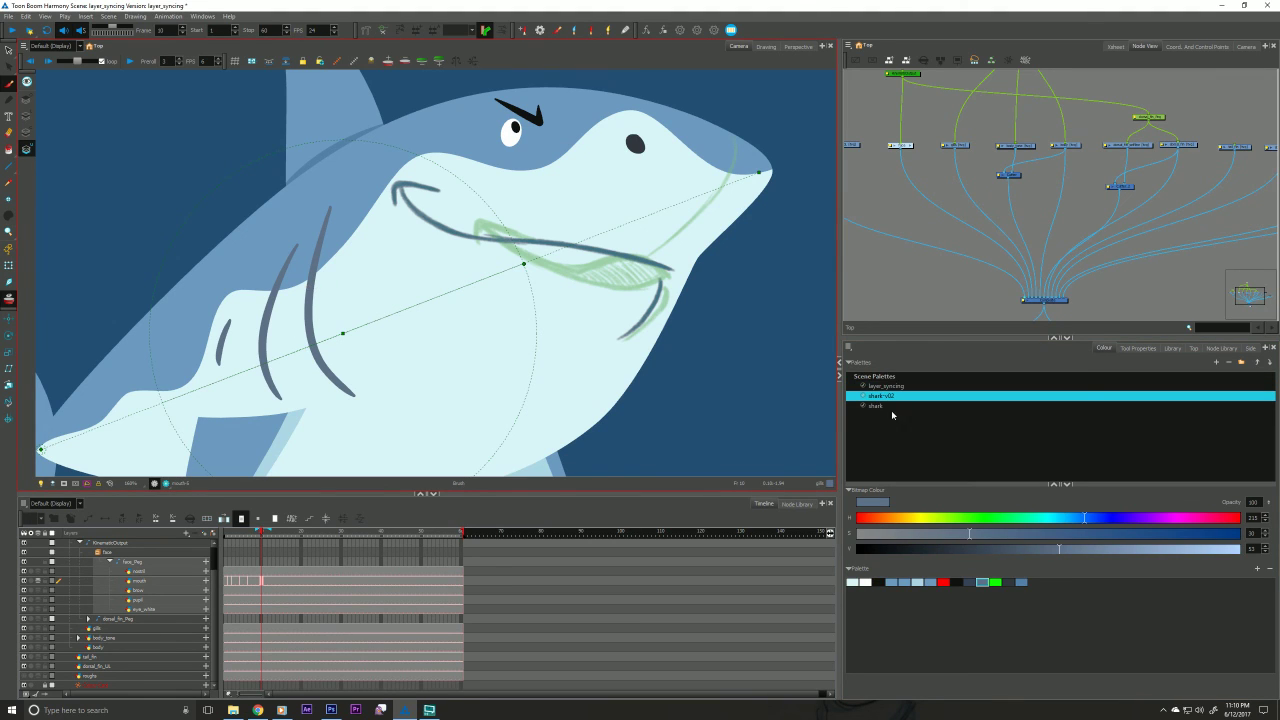
click(29, 118)
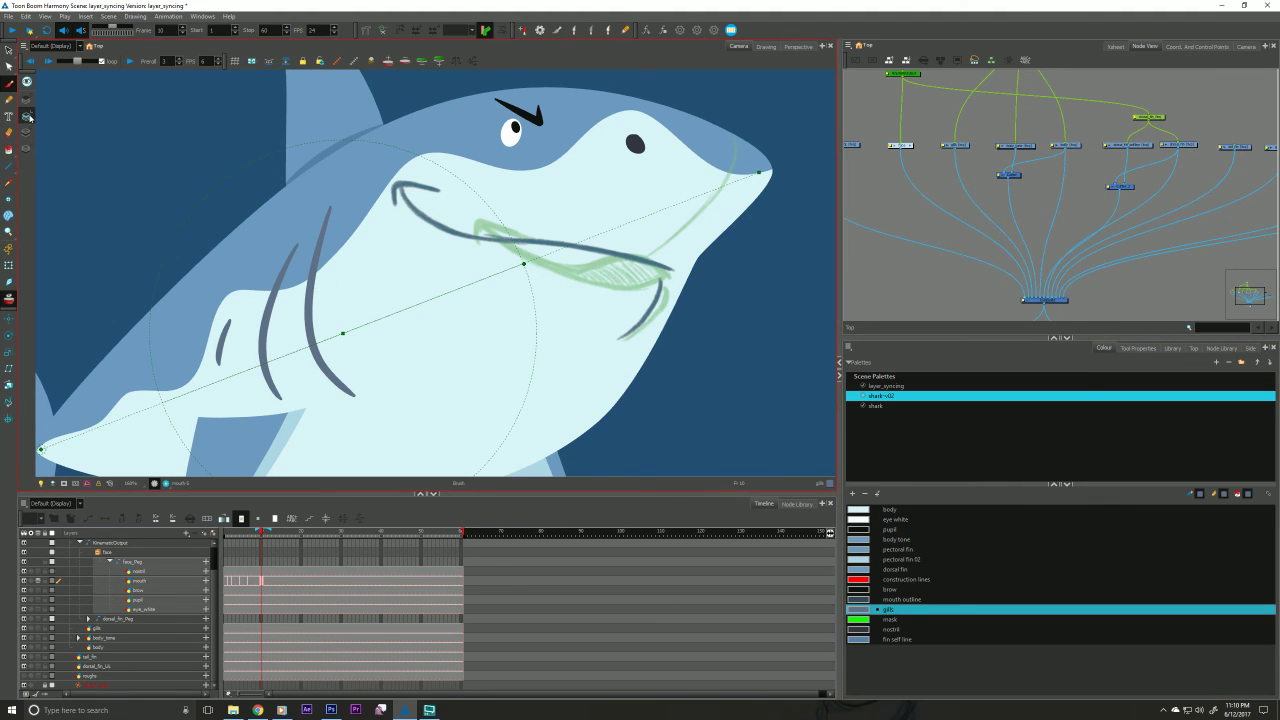
double_click(855, 610)
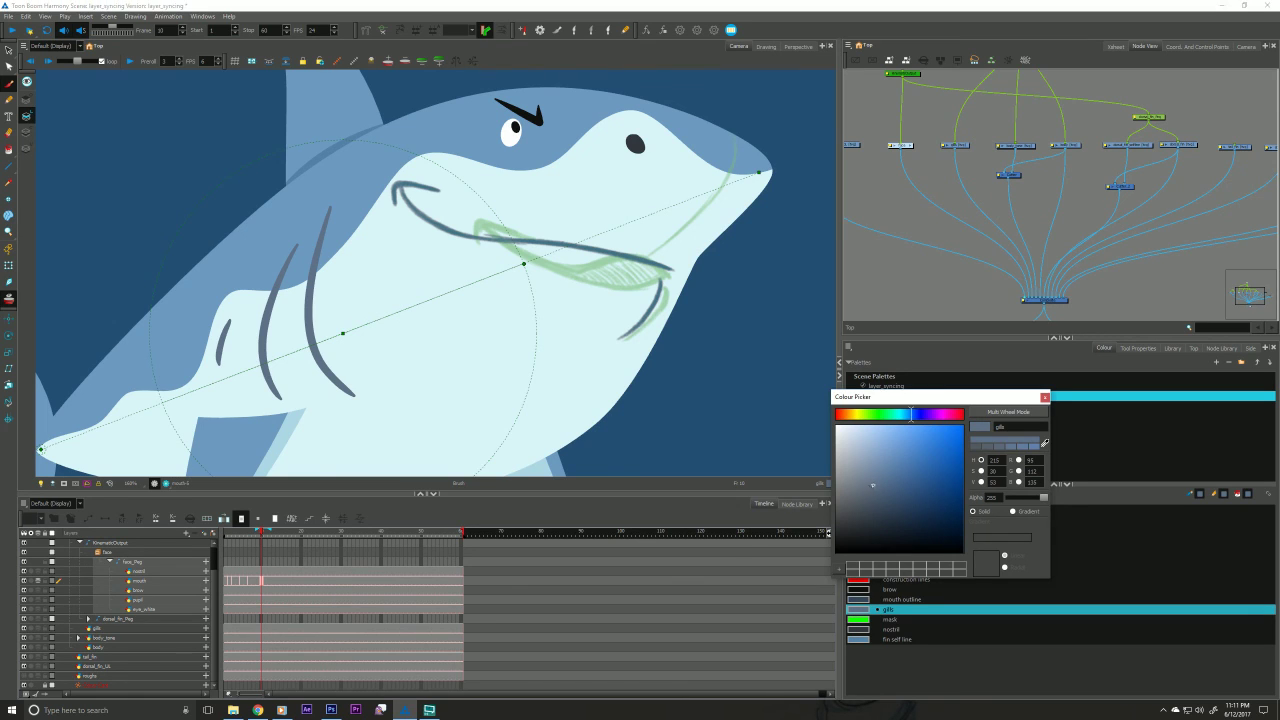
drag(872, 485, 884, 500)
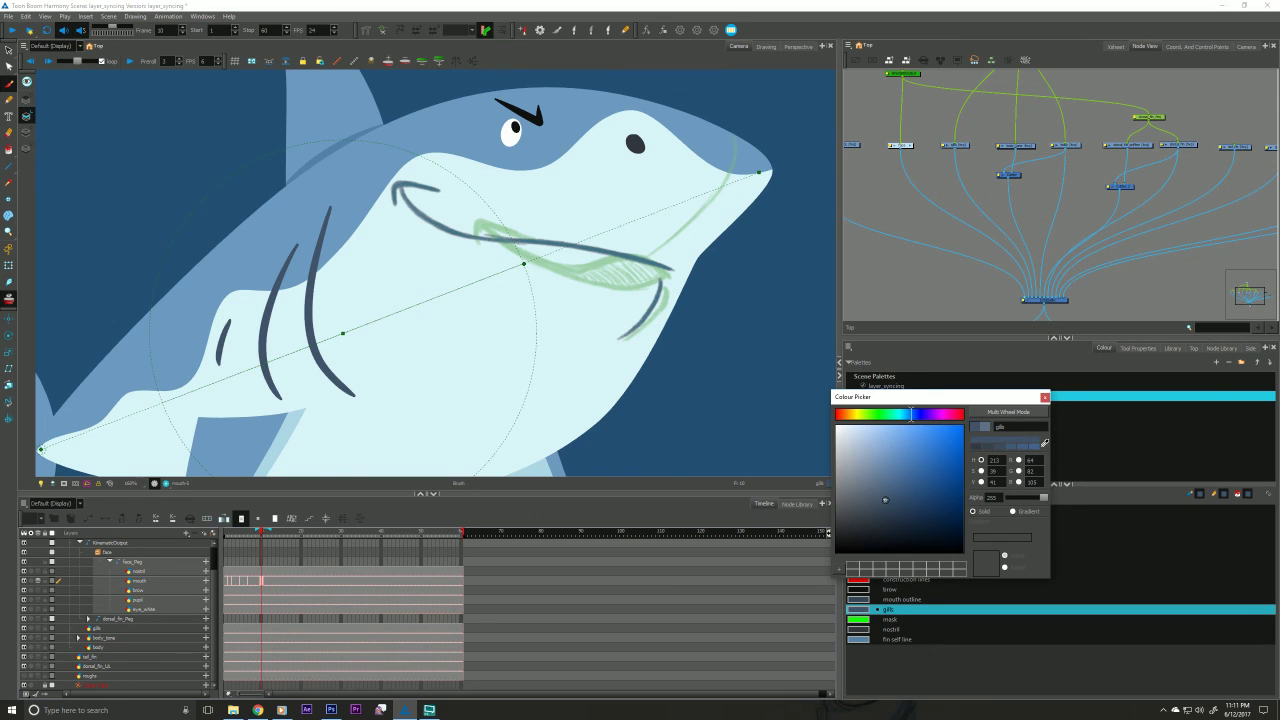
click(1046, 398)
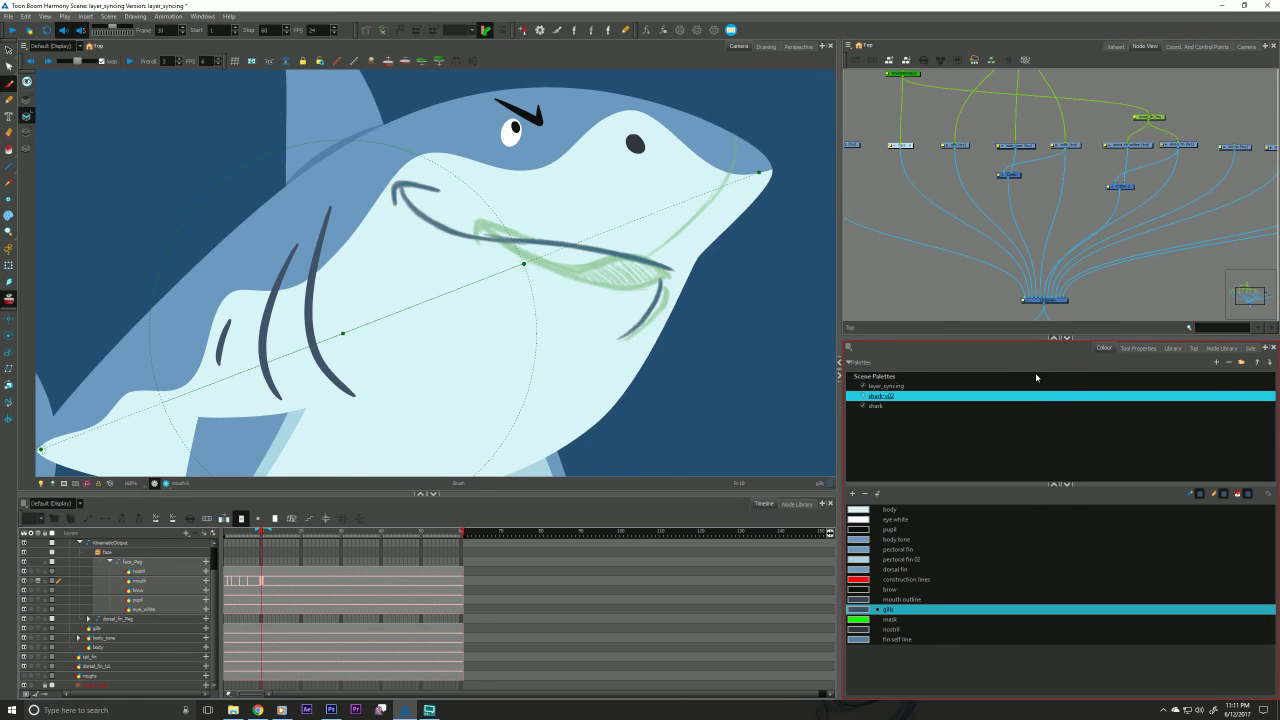
Return to the mouth's bitmap art layer and pick the teal-blue sketch swatch from the layer_syncing palette.
click(27, 149)
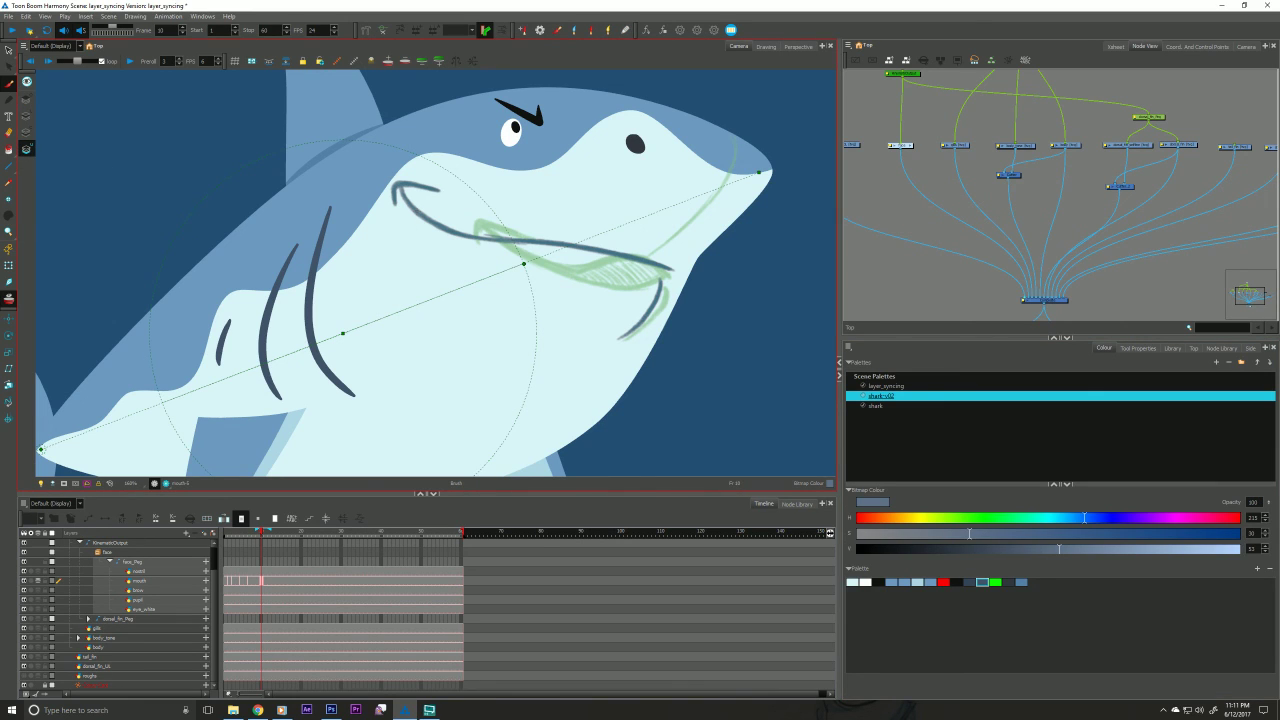
click(418, 208)
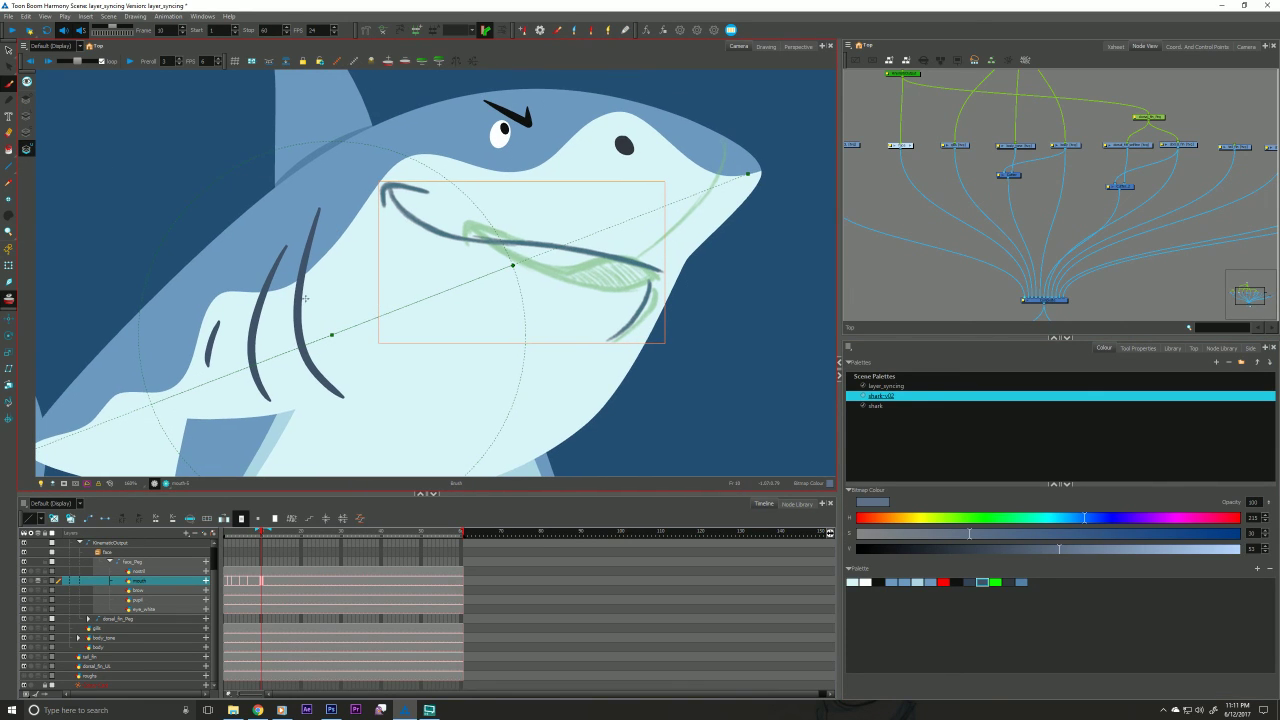
click(885, 386)
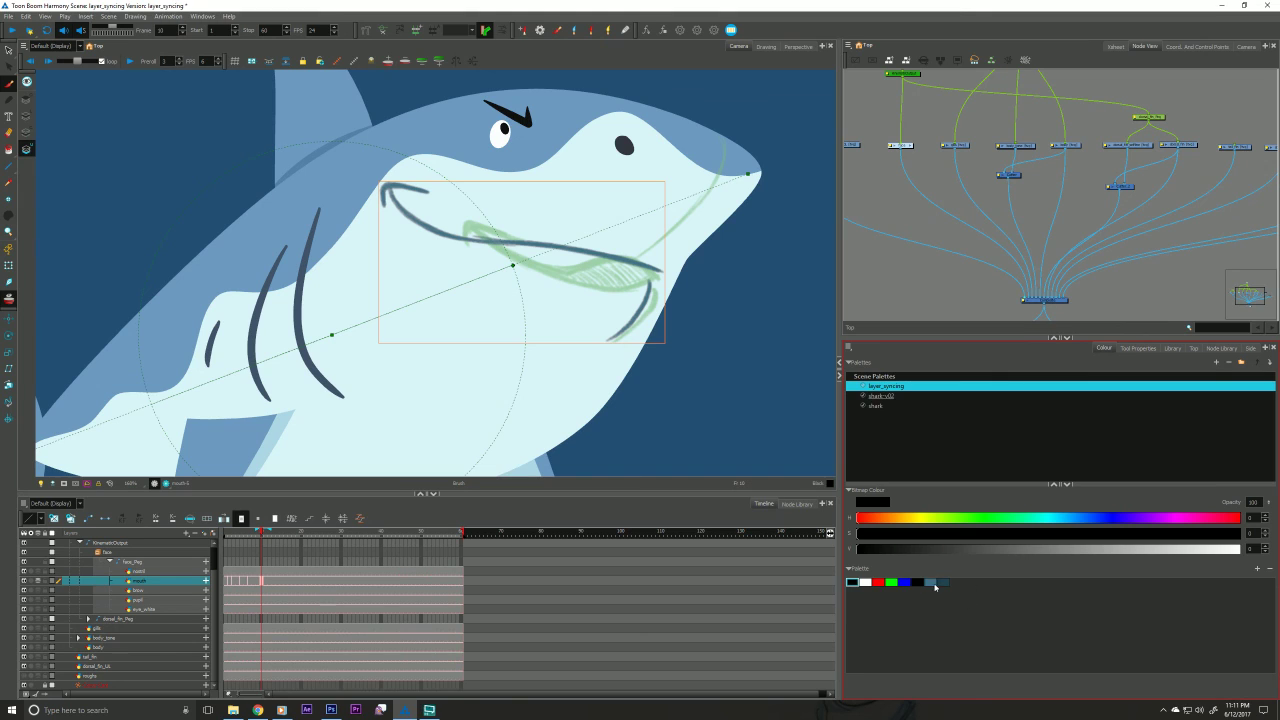
click(933, 583)
click(927, 304)
Go back to frame 1 and step through the mouth drawings up to frame 3.
click(224, 531)
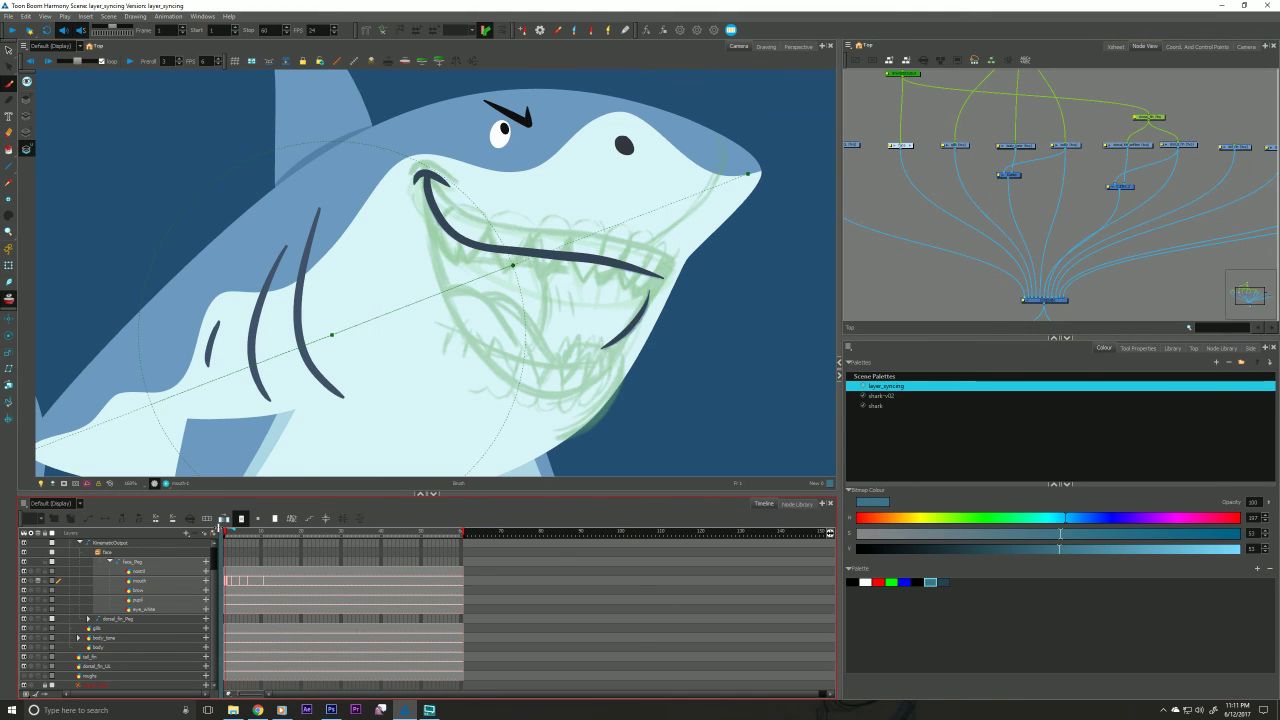
key(period)
key(comma)
key(period)
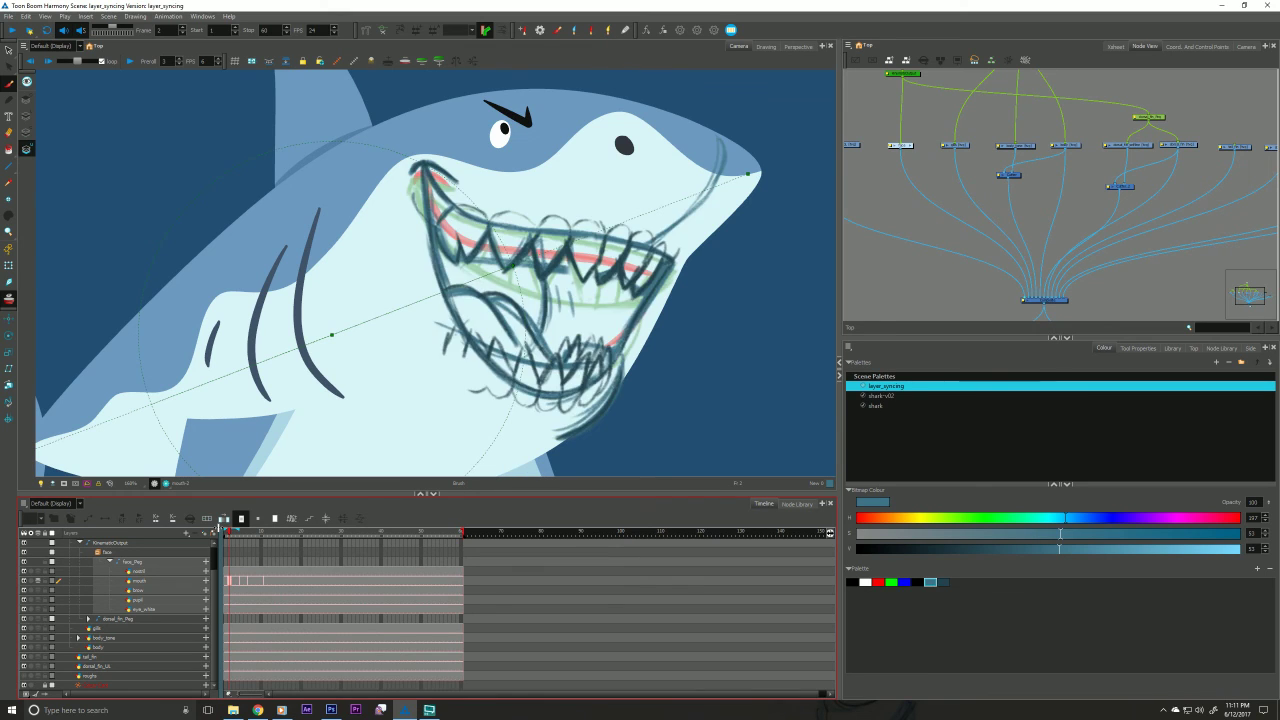
key(period)
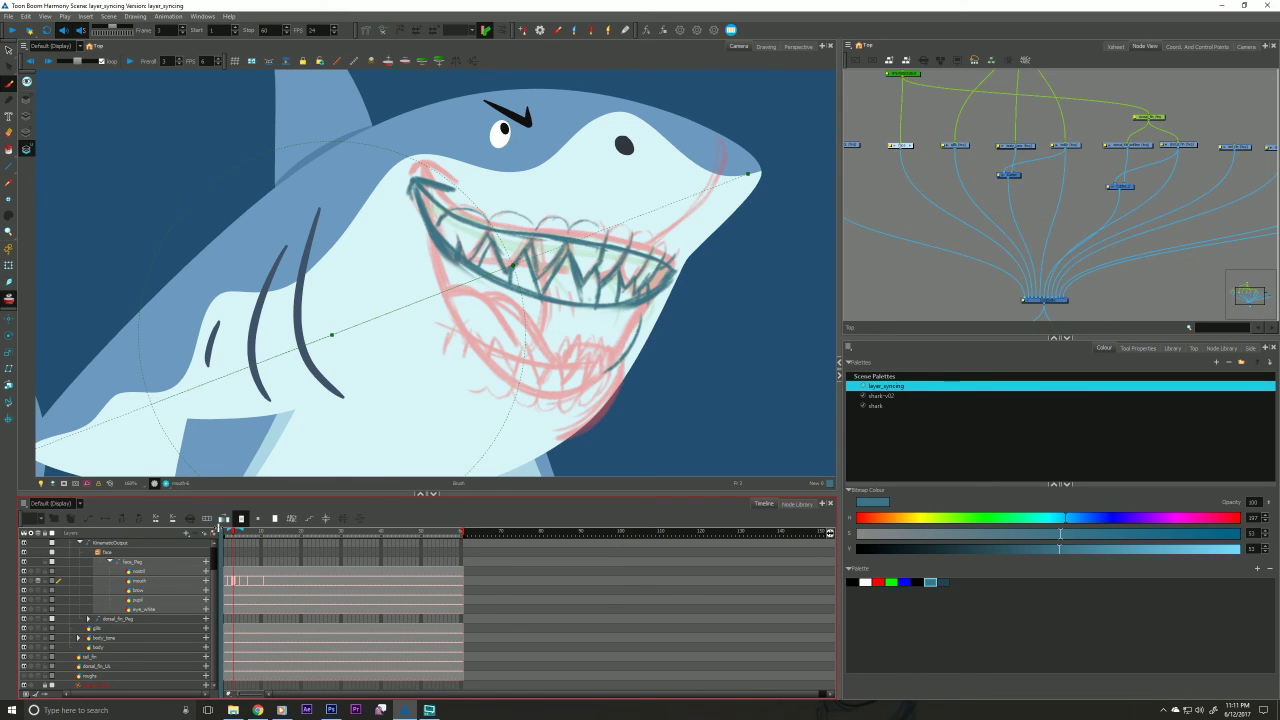
Review the mouth drawings after frame 3 and move them along the timeline to start at frame 11.
click(240, 583)
click(249, 585)
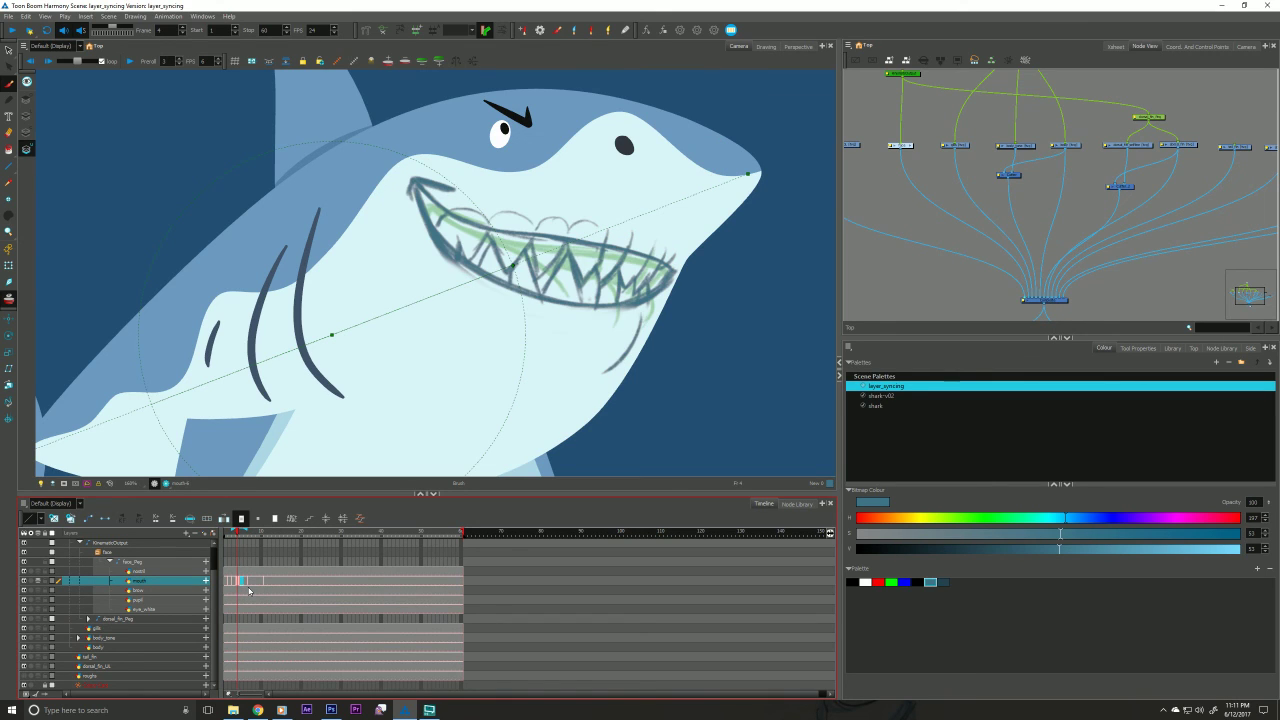
click(250, 585)
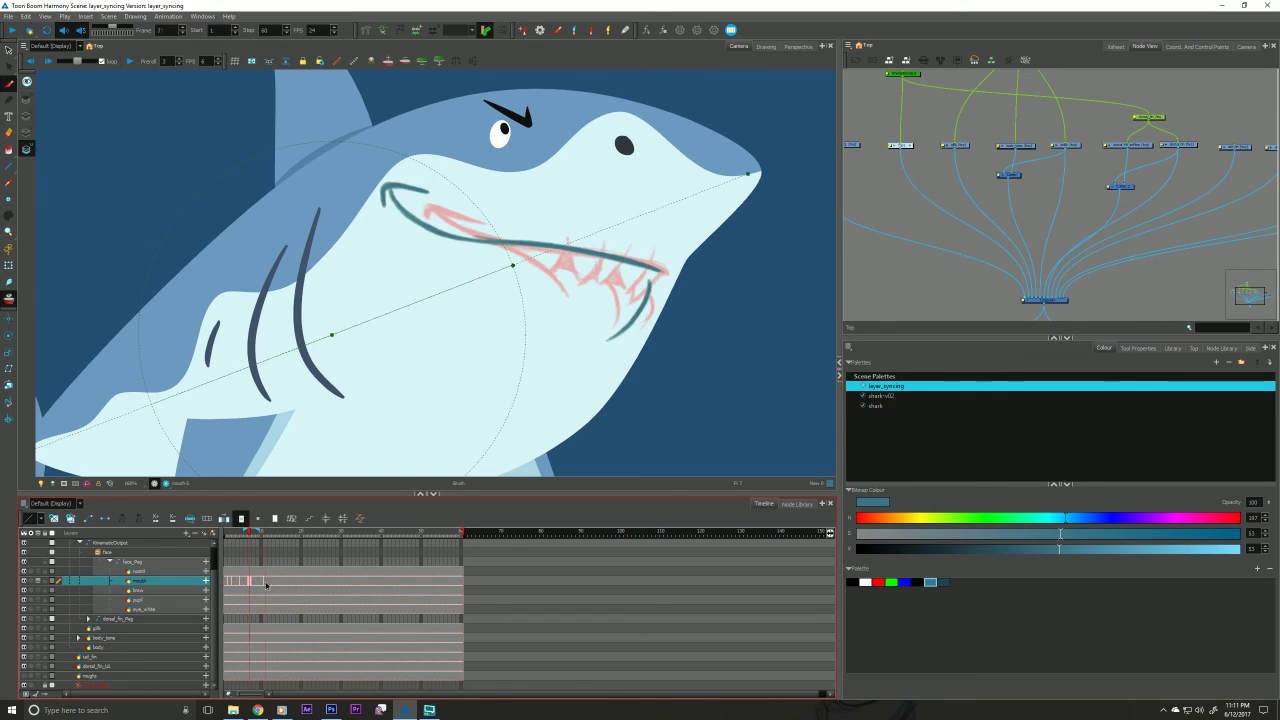
click(265, 585)
shift+click(243, 585)
drag(245, 585, 270, 586)
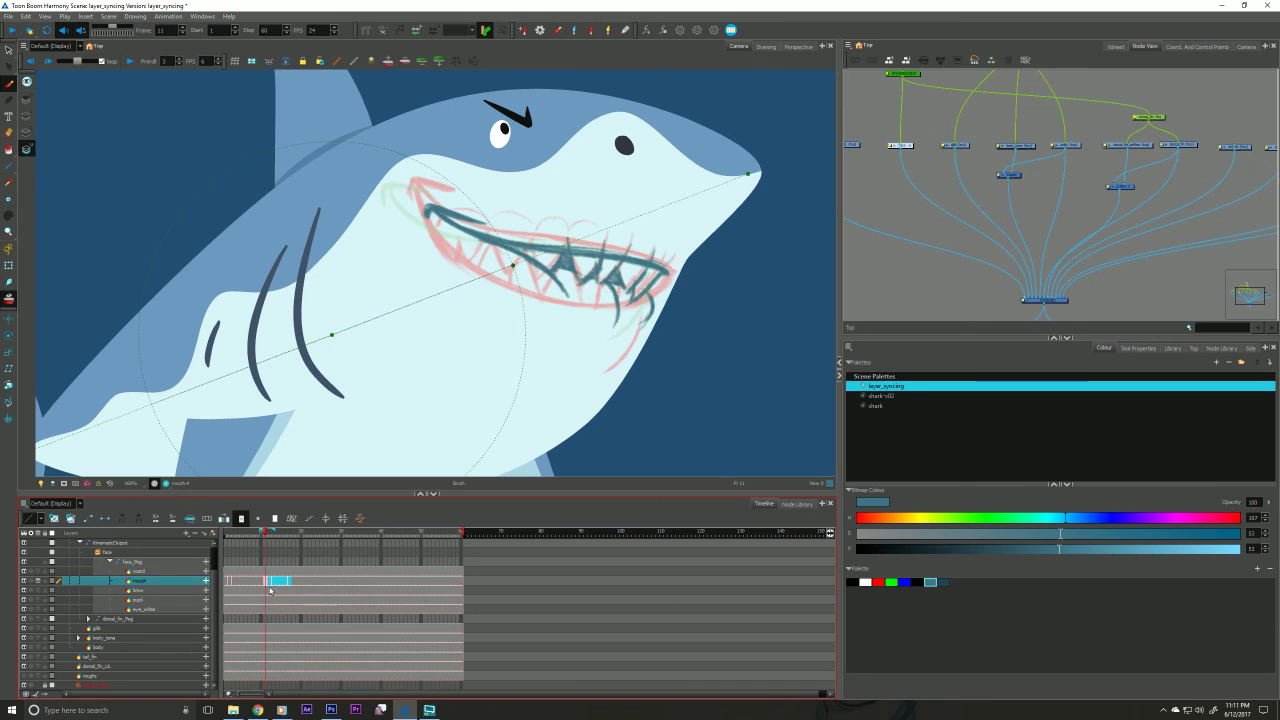
Move the clenched-teeth mouth drawing to frame 9 and create an empty mouth drawing at frame 4.
click(234, 584)
key(.)
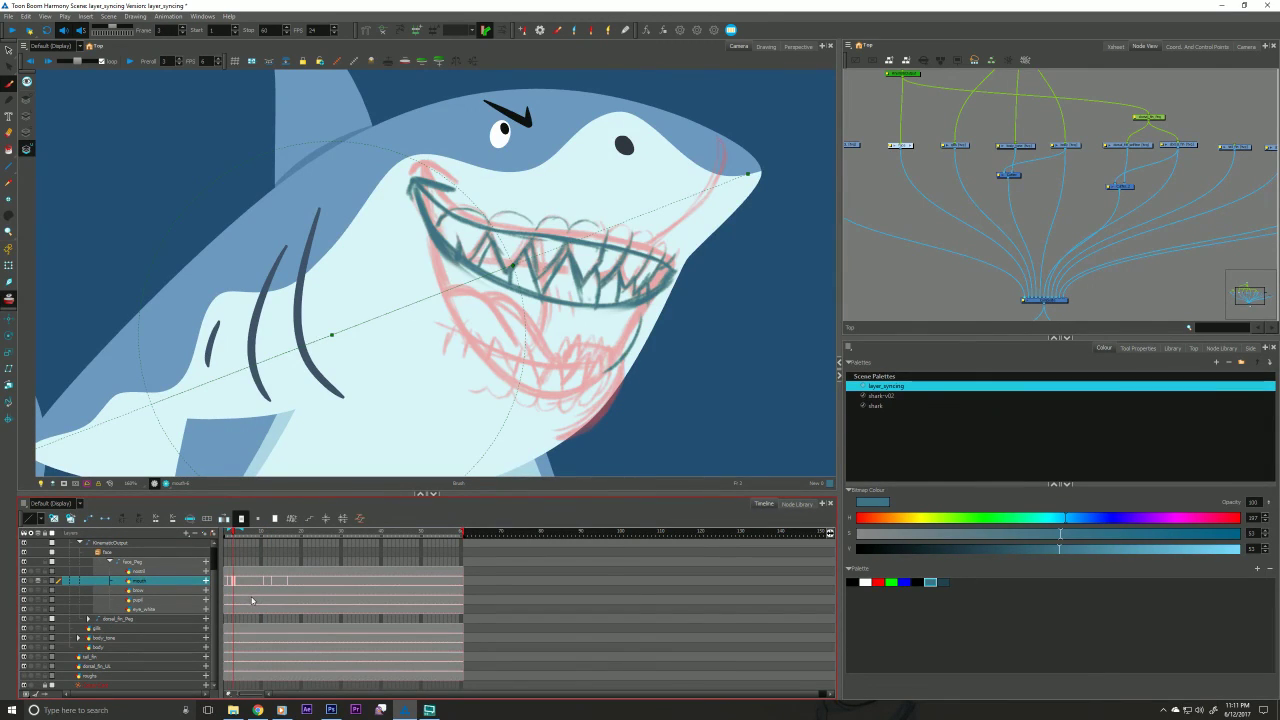
drag(237, 584, 260, 585)
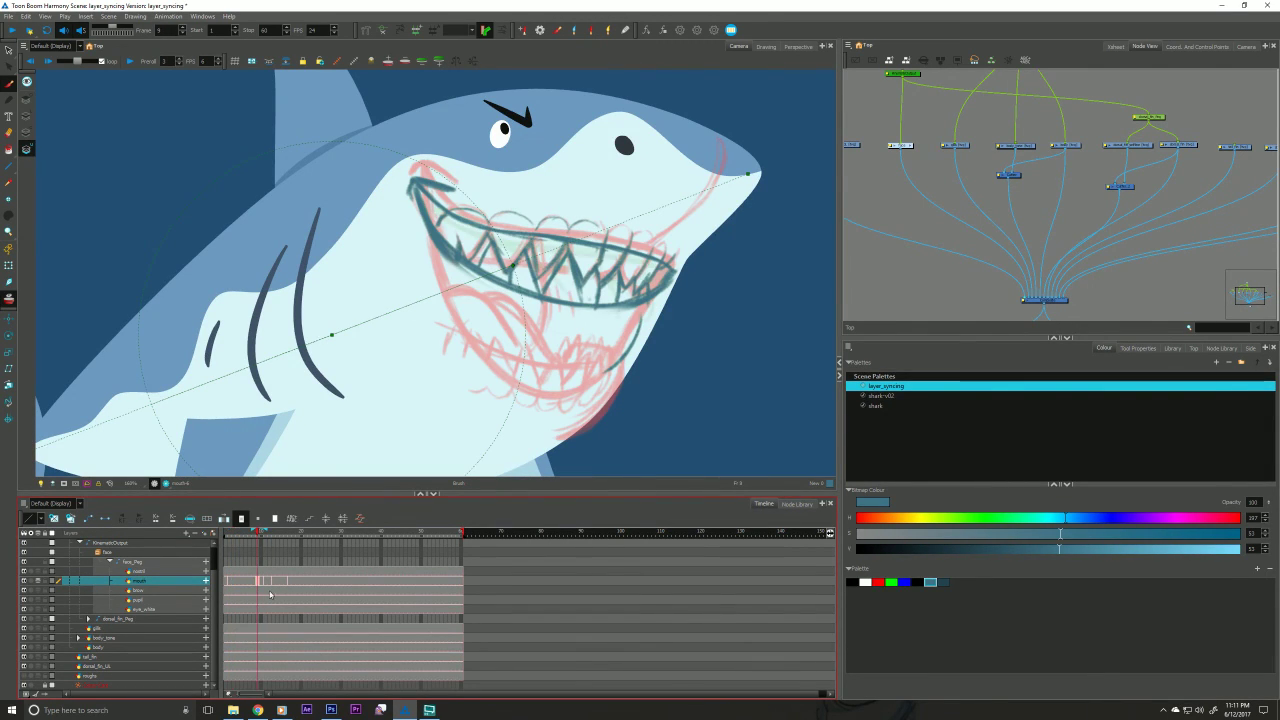
click(243, 585)
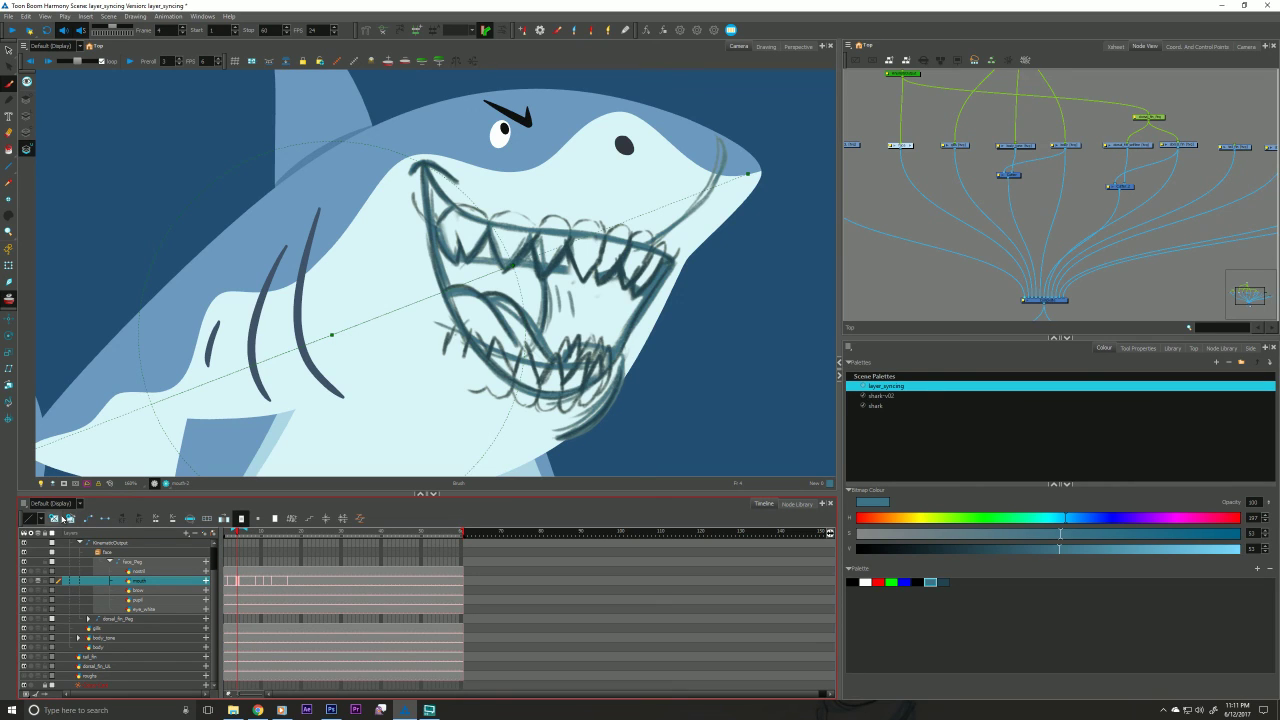
key(.)
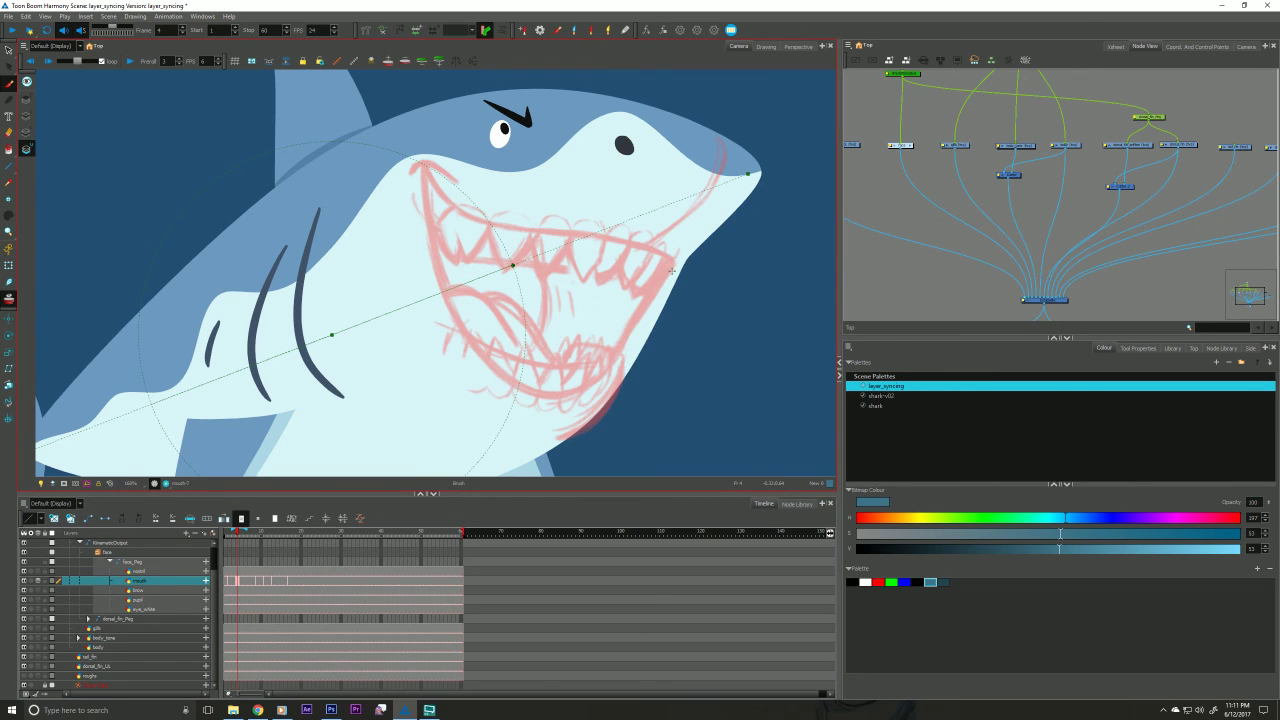
Step through the mouth drawings from frame 4 to frame 16 to check their order and spacing.
key(.)
key(.)
key(.)
key(.)
key(.)
key(.)
key(.)
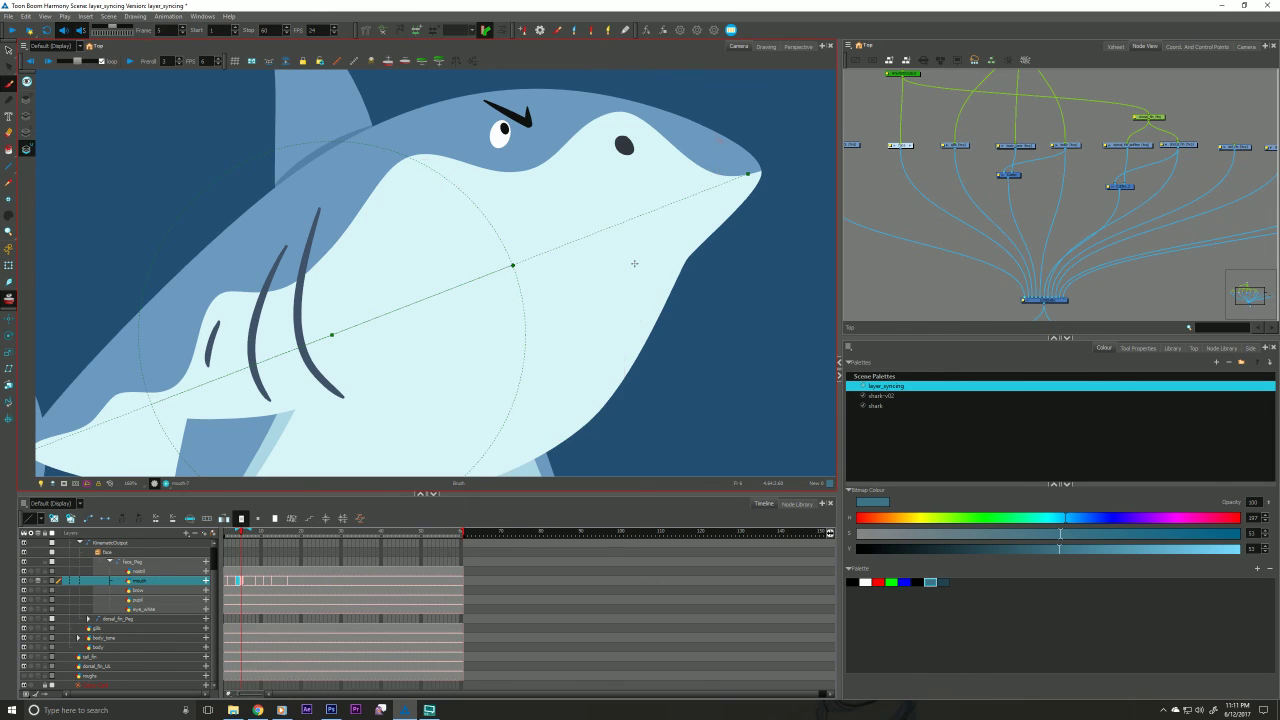
key(.)
key(.)
key(.)
key(.)
key(.)
key(.)
key(.)
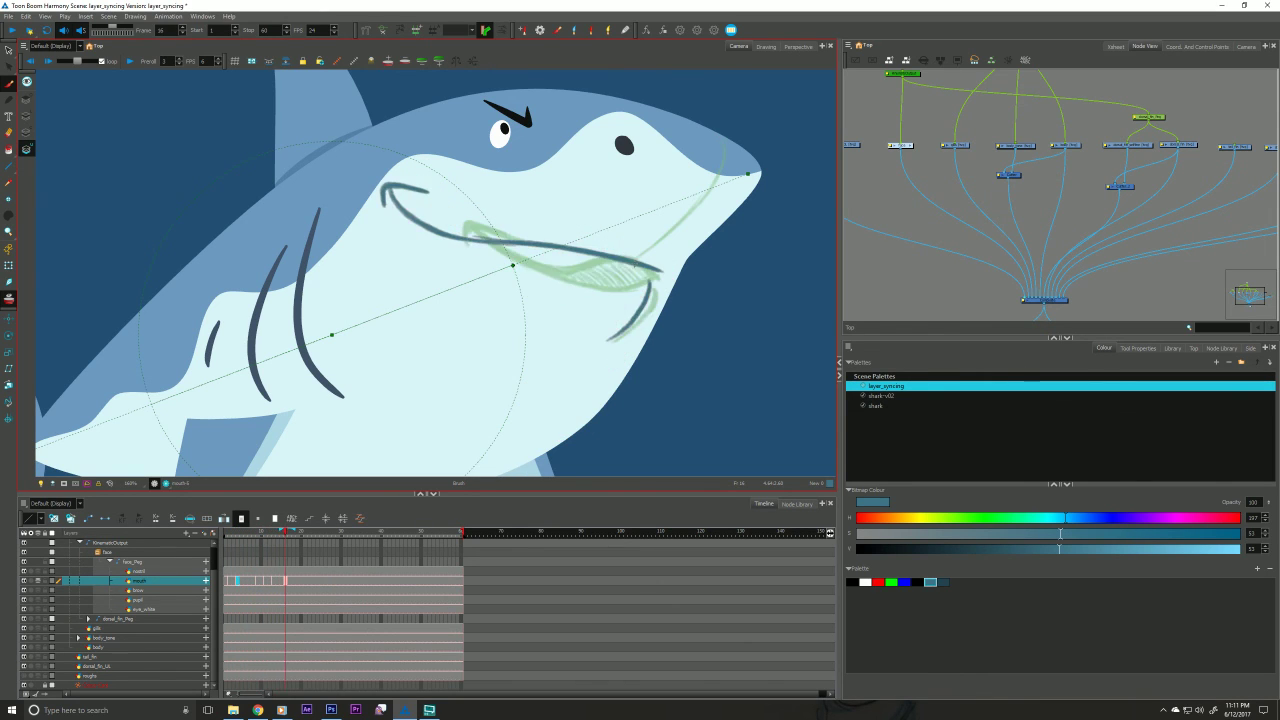
On frame 4, rough out a small pursed mouth near the snout with a hatched opening, a cheek line and a chin curve.
click(233, 580)
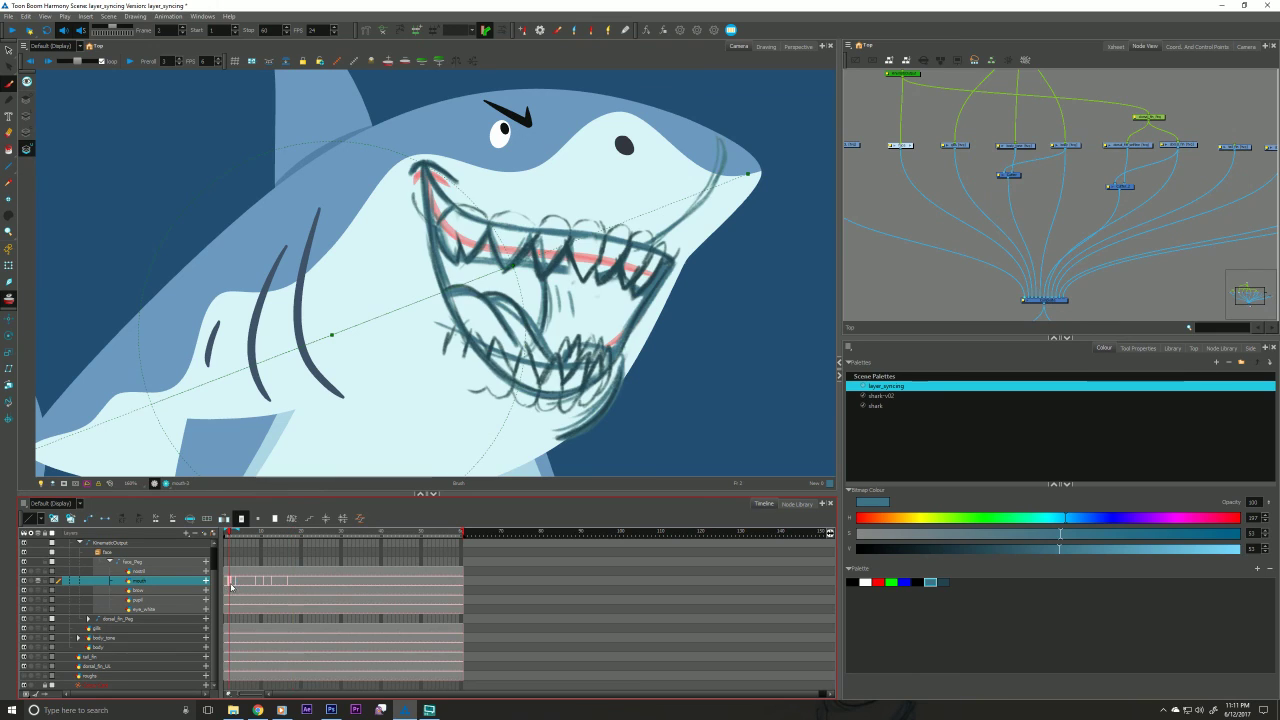
click(239, 581)
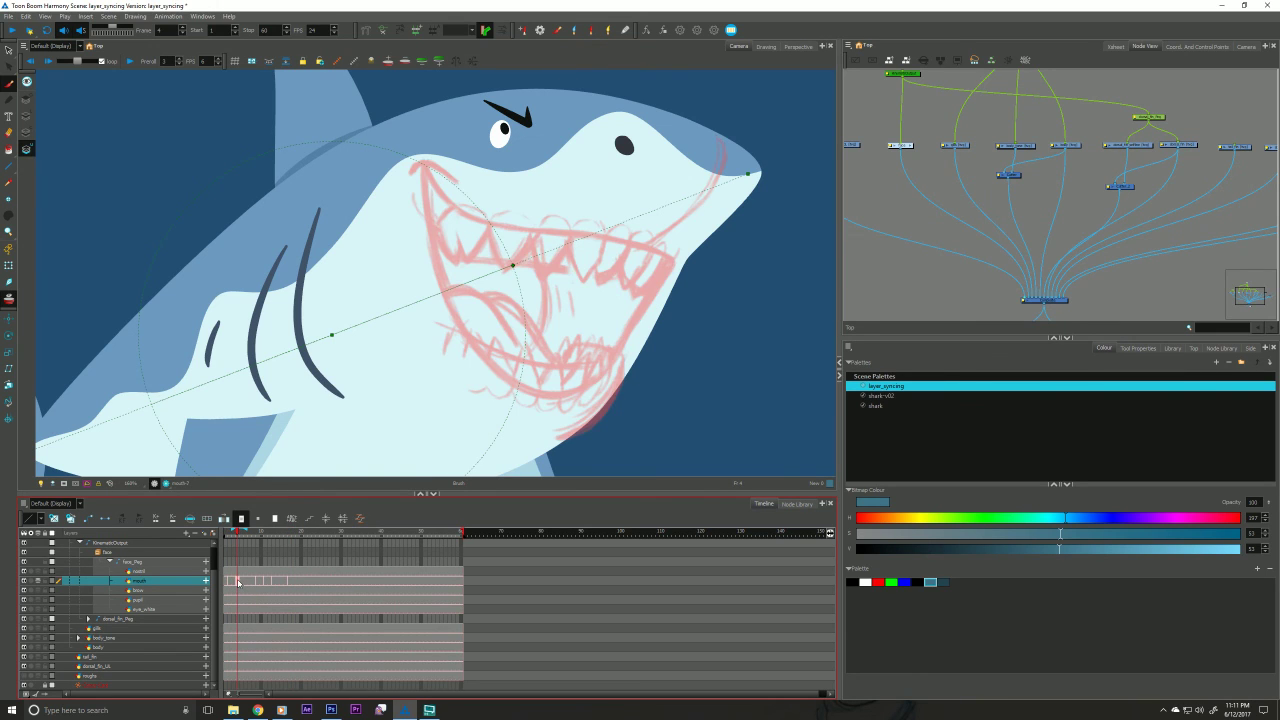
drag(603, 262, 648, 276)
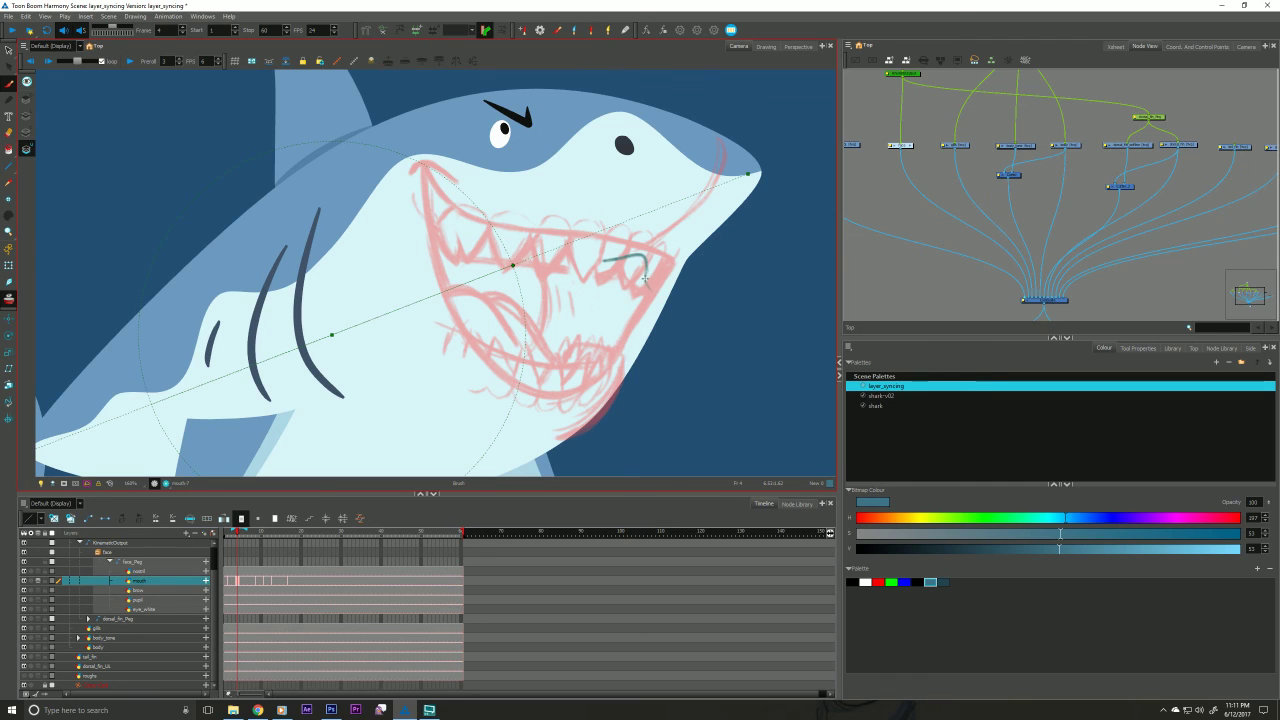
mouse_move(656, 291)
mouse_down()
mouse_move(603, 263)
mouse_move(662, 294)
mouse_move(640, 270)
mouse_move(672, 310)
mouse_move(640, 336)
mouse_move(675, 305)
mouse_move(665, 285)
mouse_move(625, 355)
mouse_up()
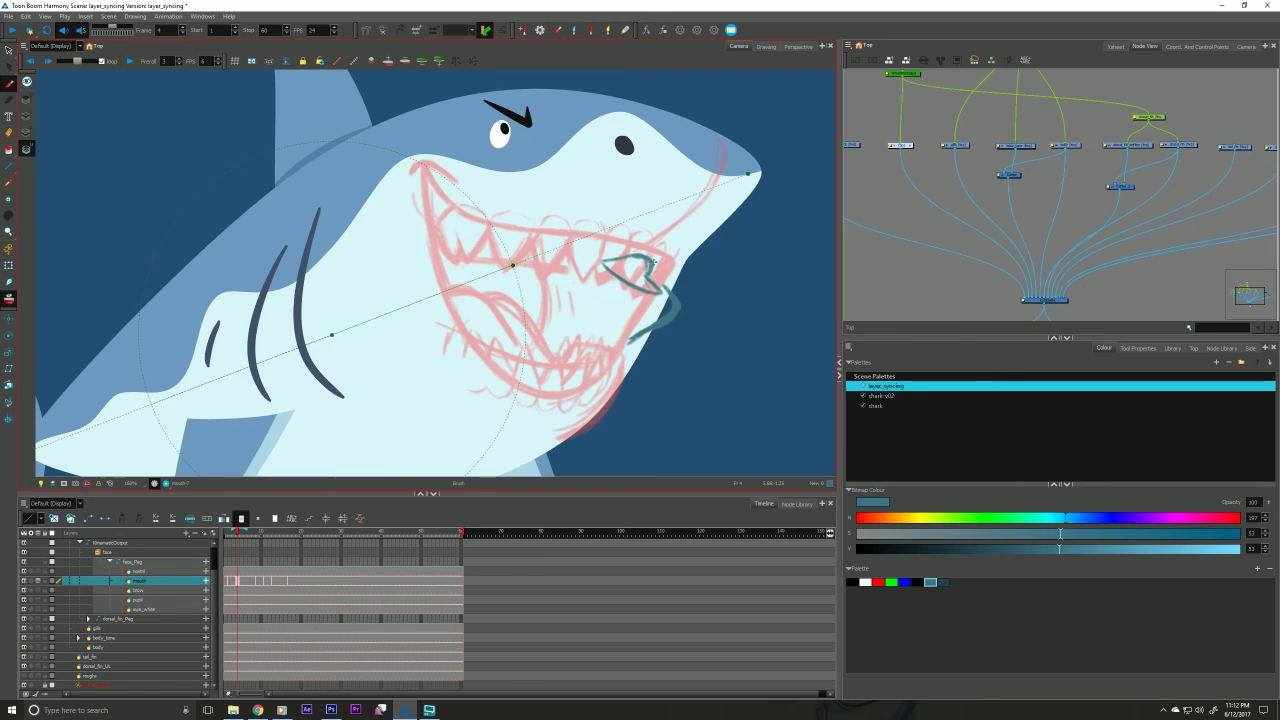
mouse_move(652, 260)
mouse_down()
mouse_move(578, 263)
mouse_move(589, 262)
mouse_move(538, 243)
mouse_move(660, 296)
mouse_up()
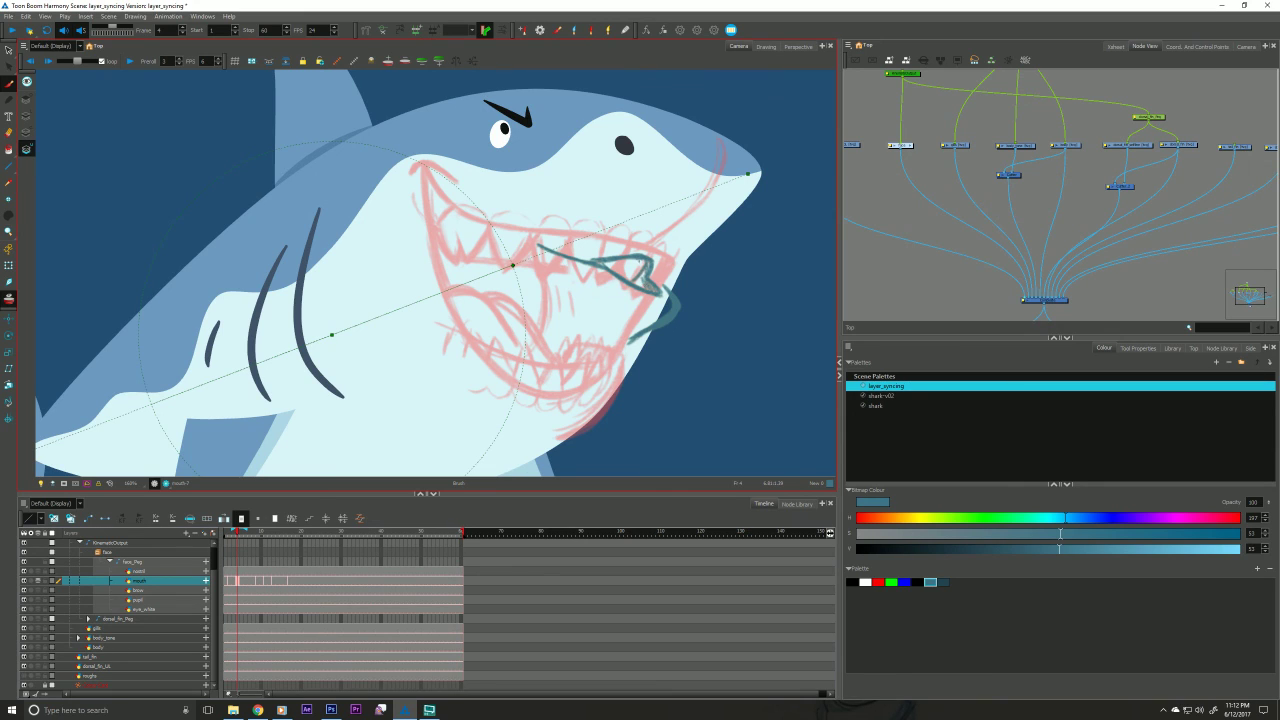
mouse_move(641, 261)
mouse_down()
mouse_move(639, 282)
mouse_move(608, 264)
mouse_up()
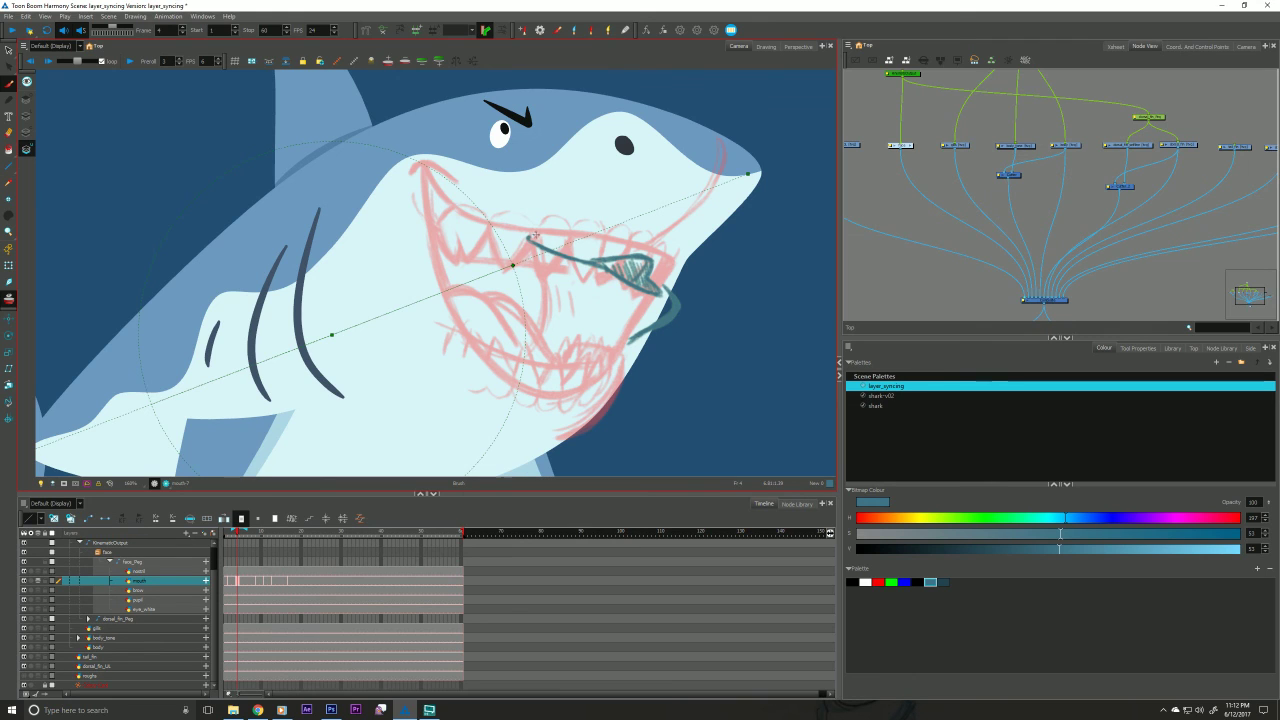
Flip between frame 4 and its neighbouring frames to compare the new pursed mouth with the wide-open mouth.
key(period)
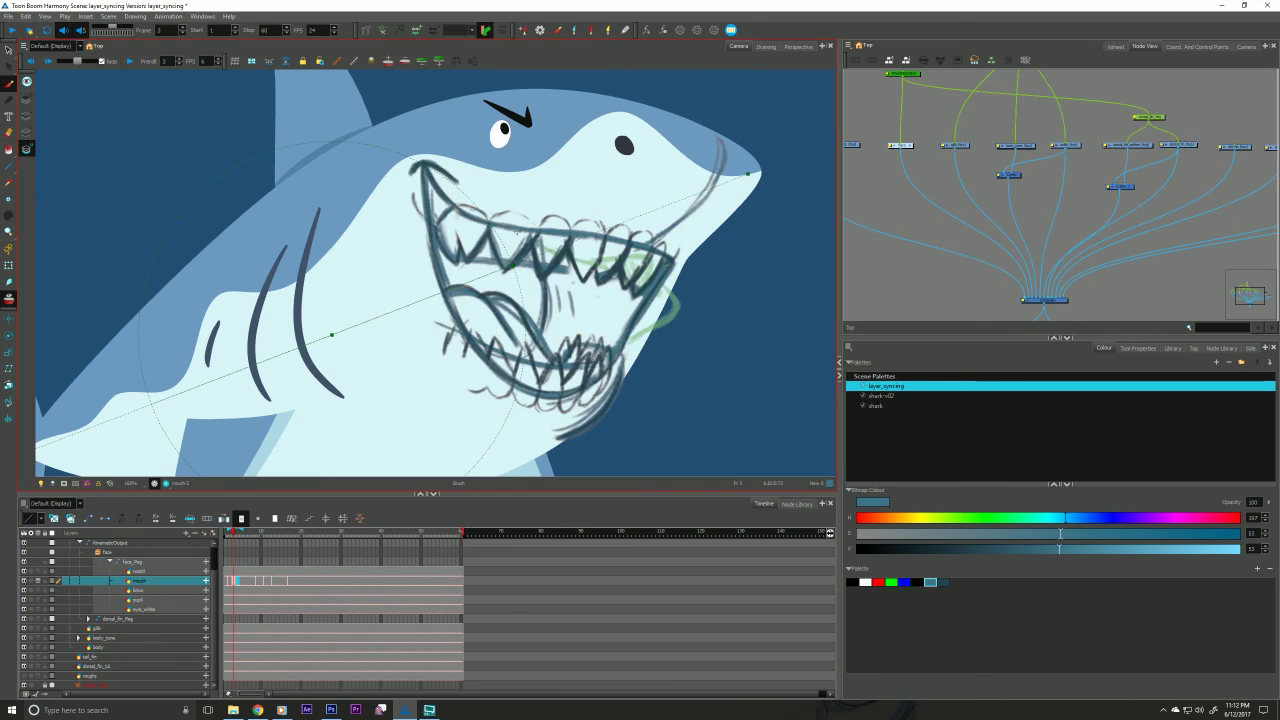
key(comma)
key(period)
key(comma)
key(alt+b)
key(comma)
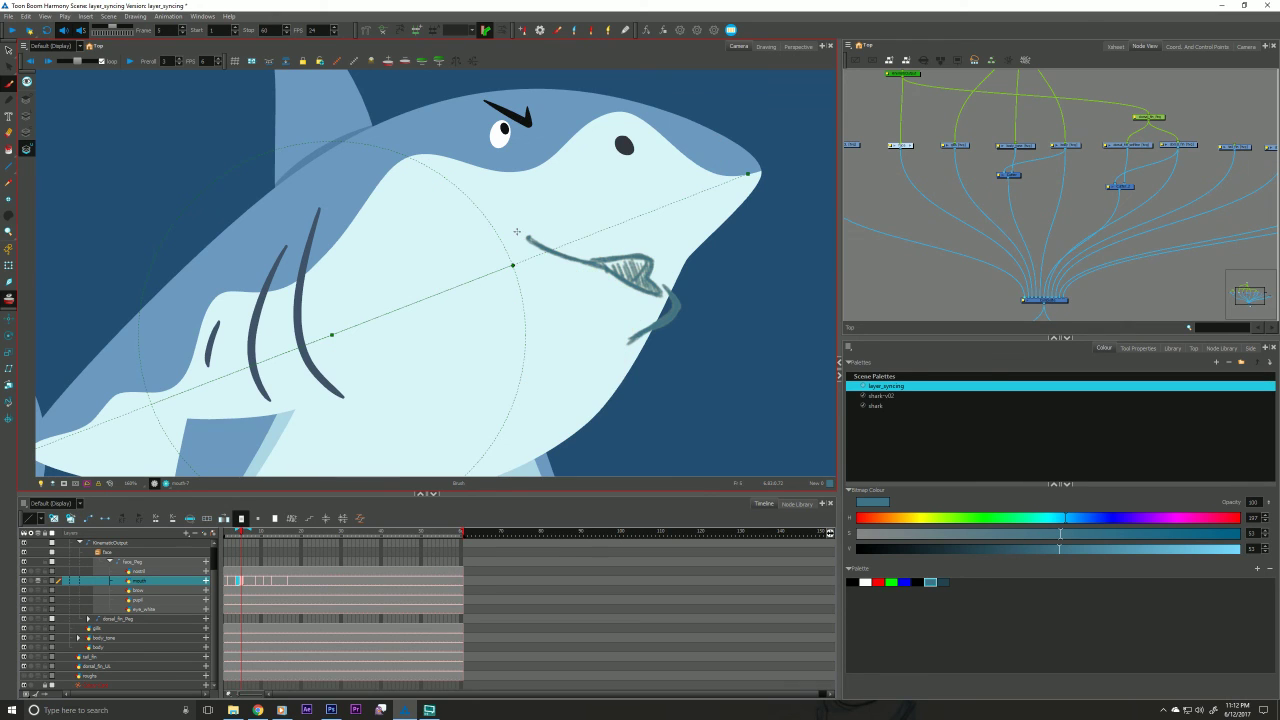
key(period)
key(period)
key(period)
key(period)
key(period)
key(period)
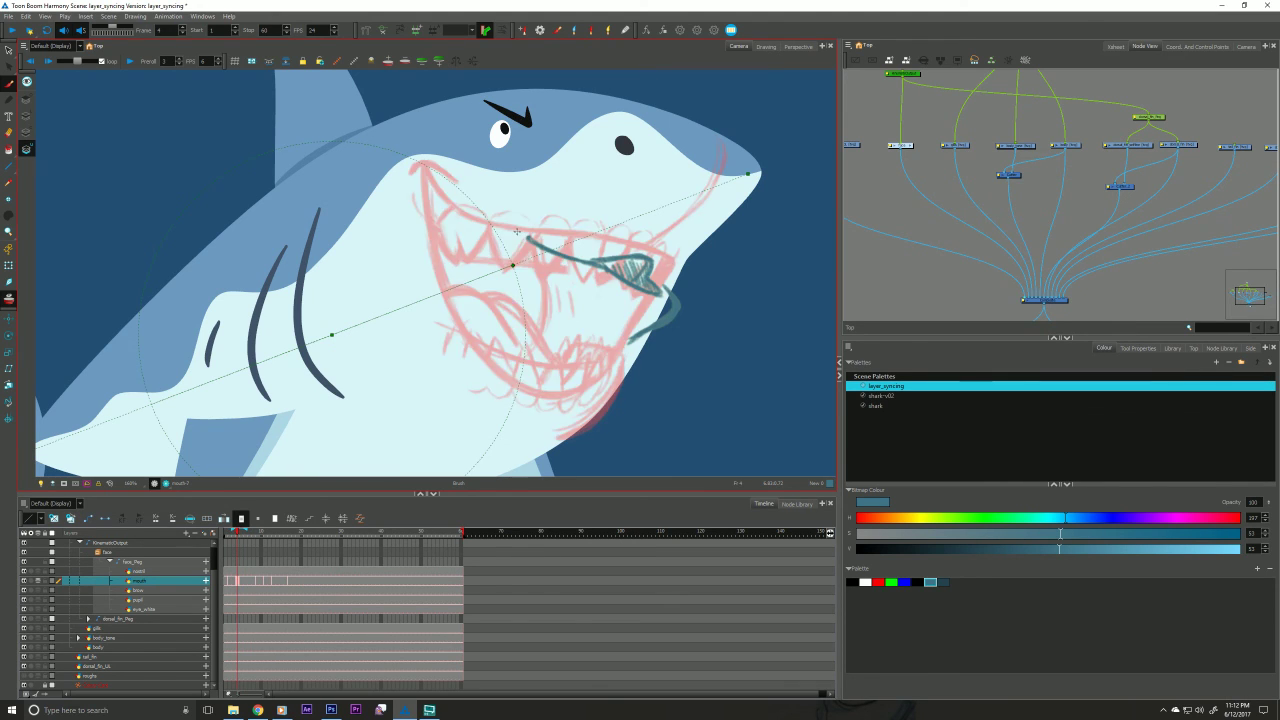
Step on through the remaining mouth drawings as far as frame 18 to review the lip-sync shapes.
key(period)
key(period)
key(period)
key(period)
key(period)
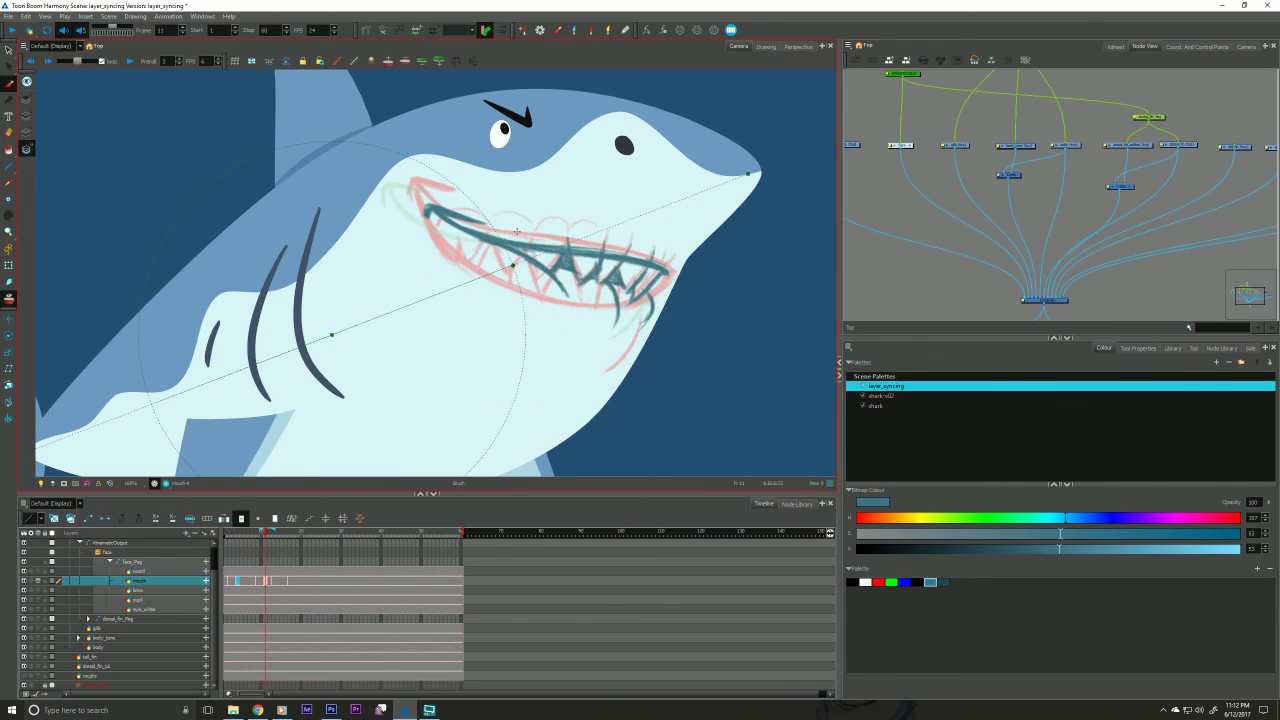
key(period)
key(period)
key(period)
key(period)
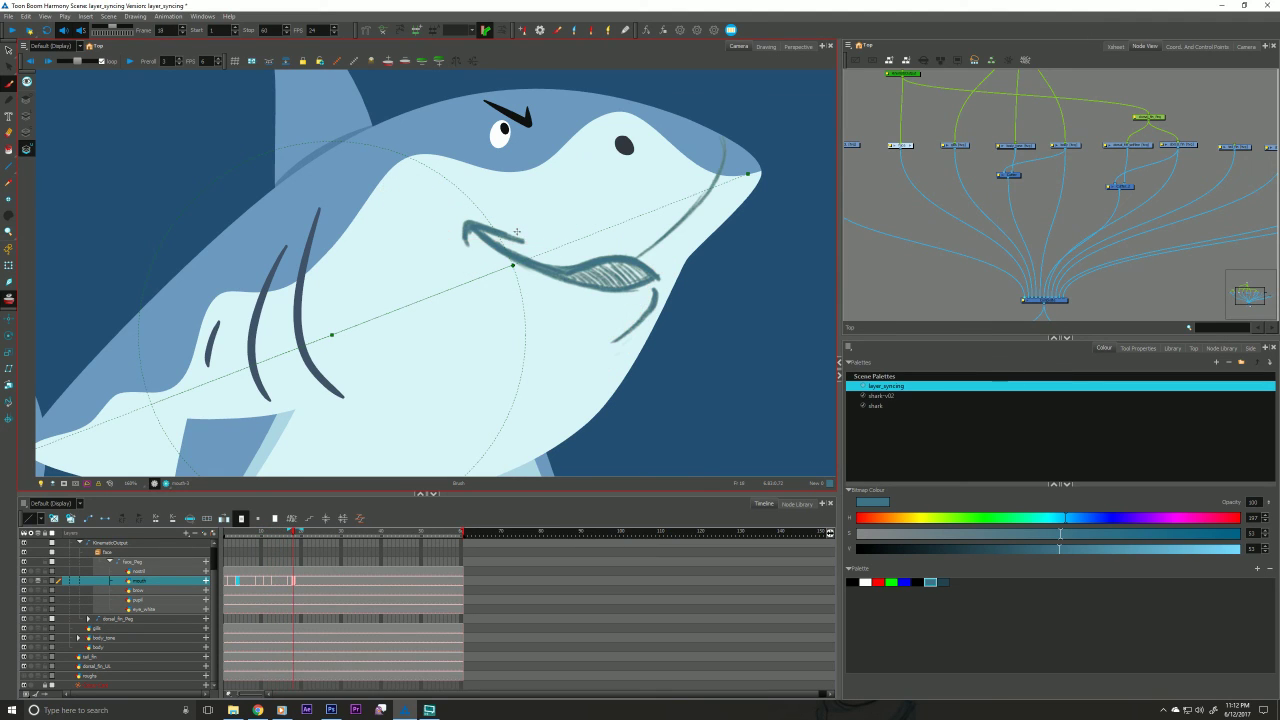
key(comma)
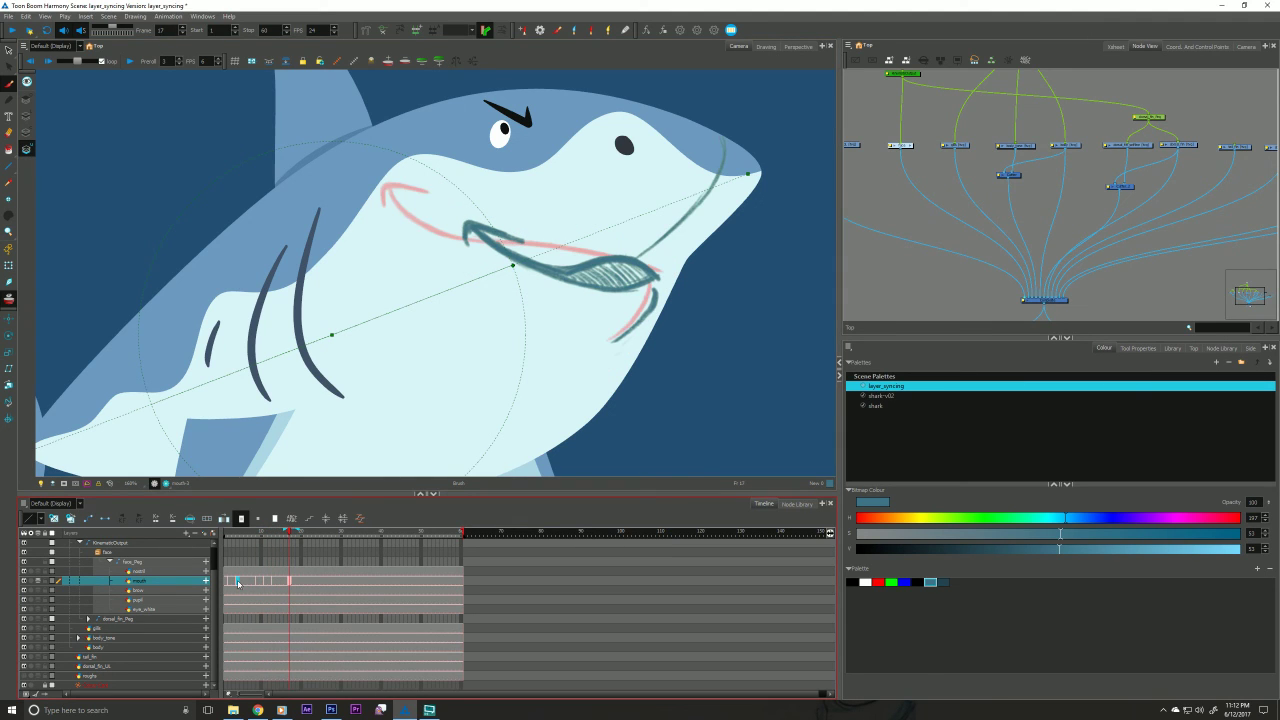
Compare the pursed mouth on frame 4 with frame 17, flip between frames 16 and 17, and return to frame 1.
click(238, 582)
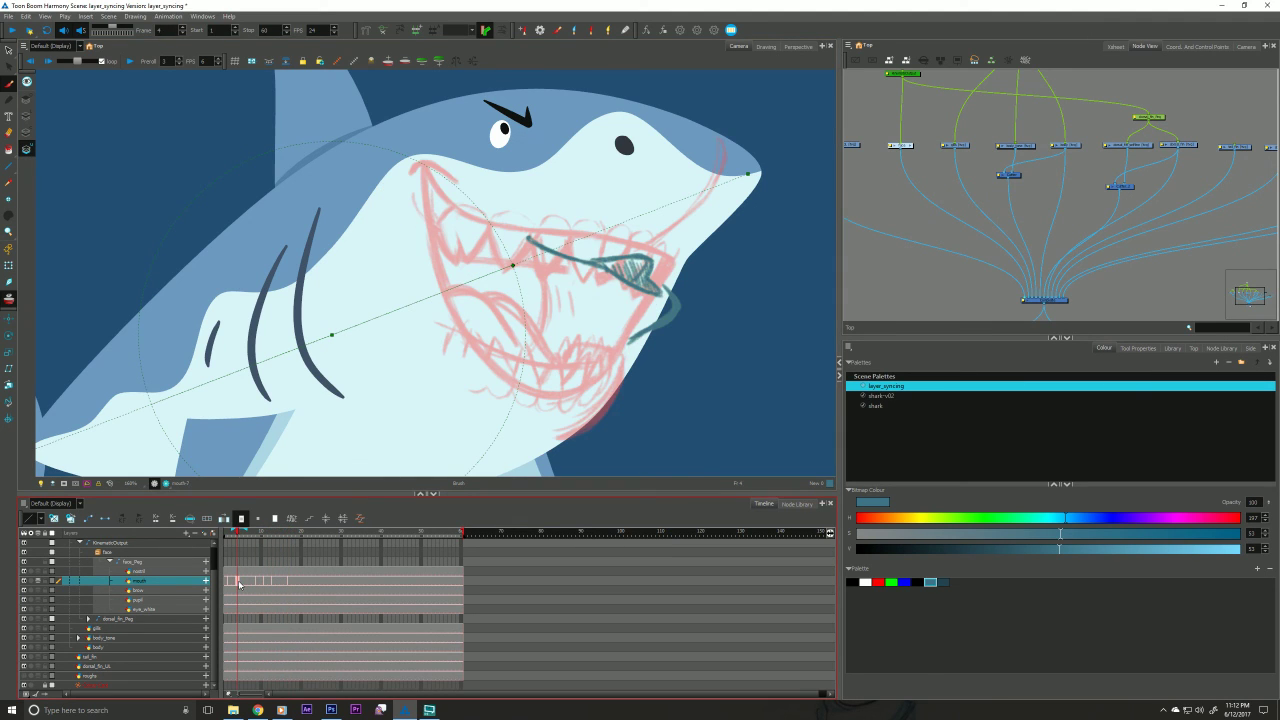
click(290, 582)
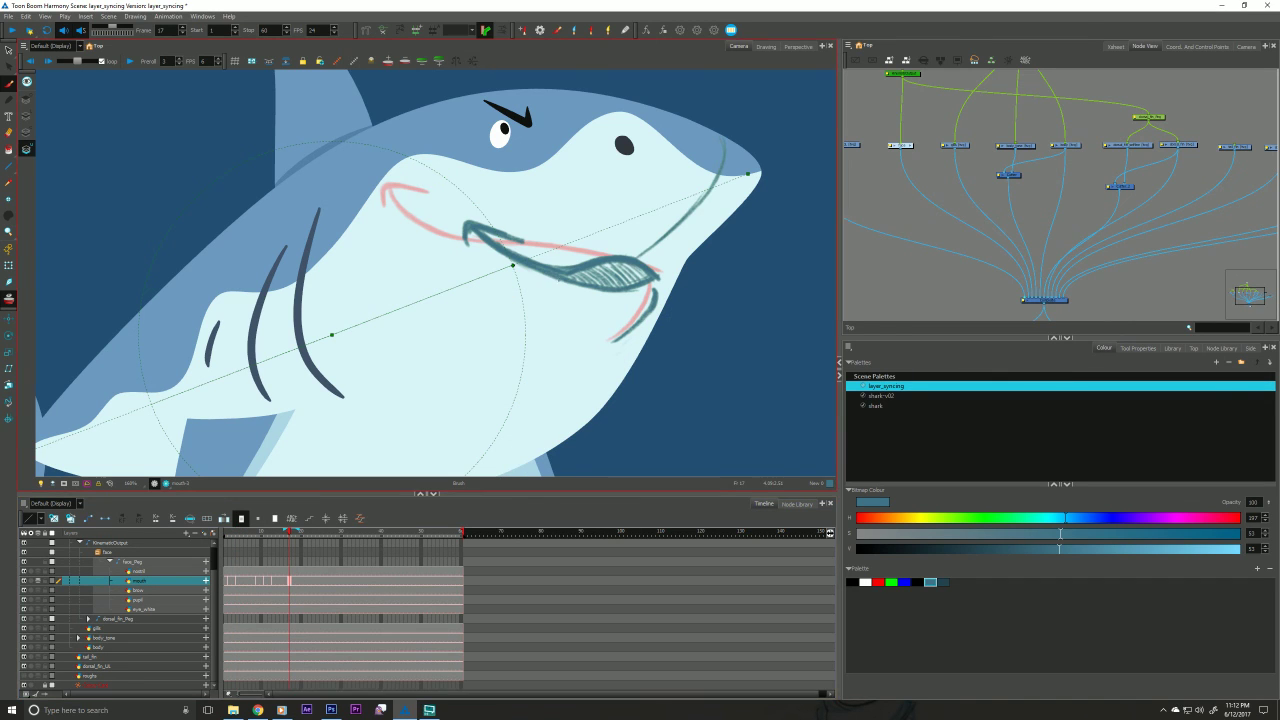
mouse_move(282, 369)
mouse_down()
mouse_move(307, 355)
mouse_move(306, 371)
mouse_up()
key(comma)
key(period)
key(comma)
key(period)
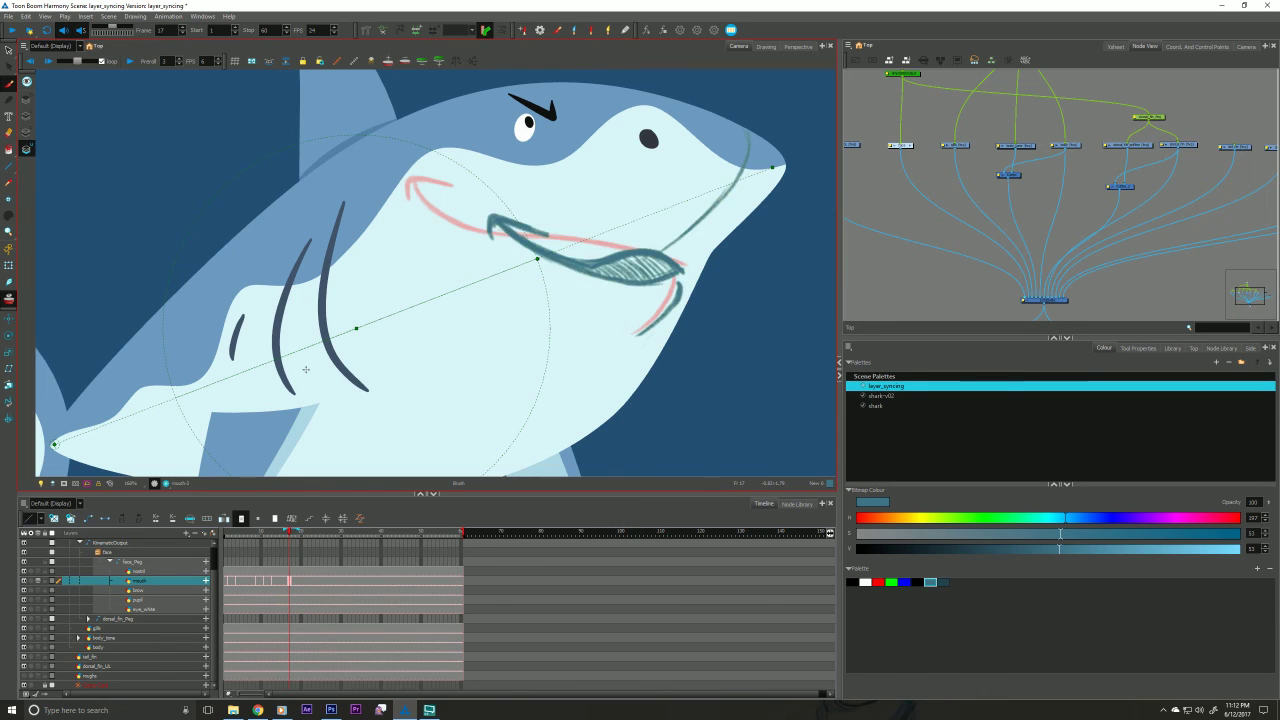
key(comma)
key(period)
key(comma)
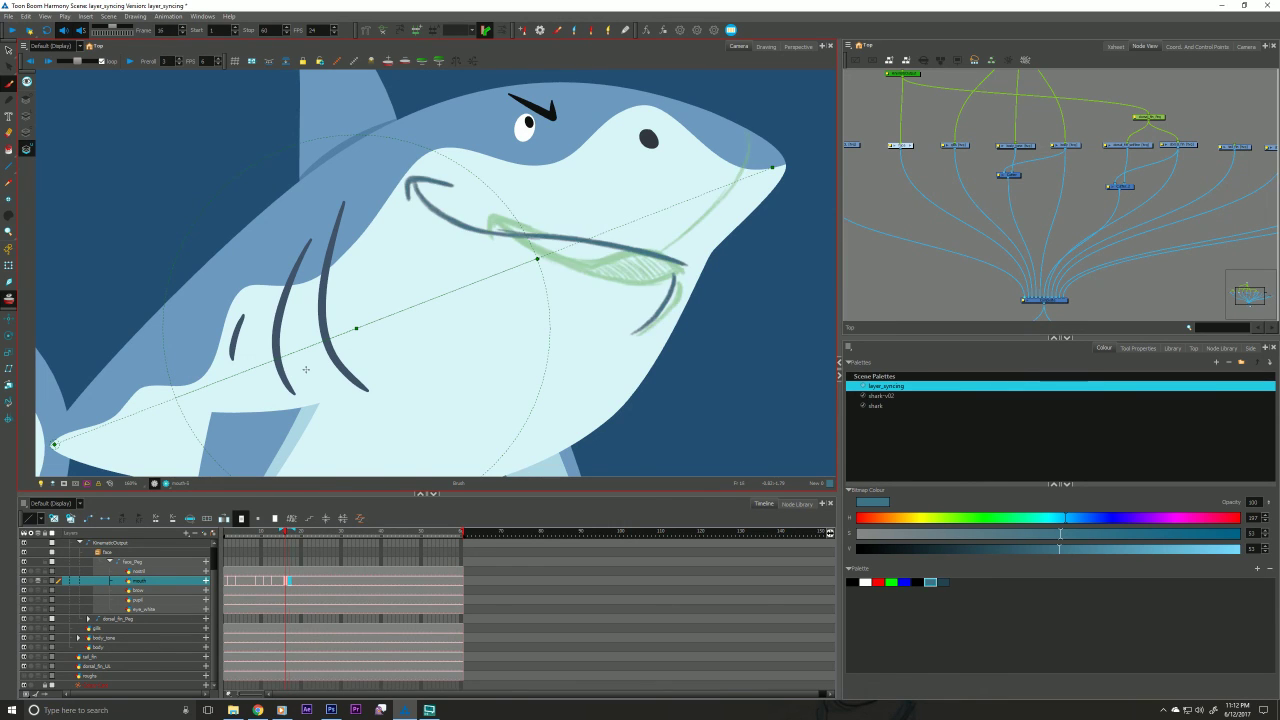
key(period)
key(comma)
key(period)
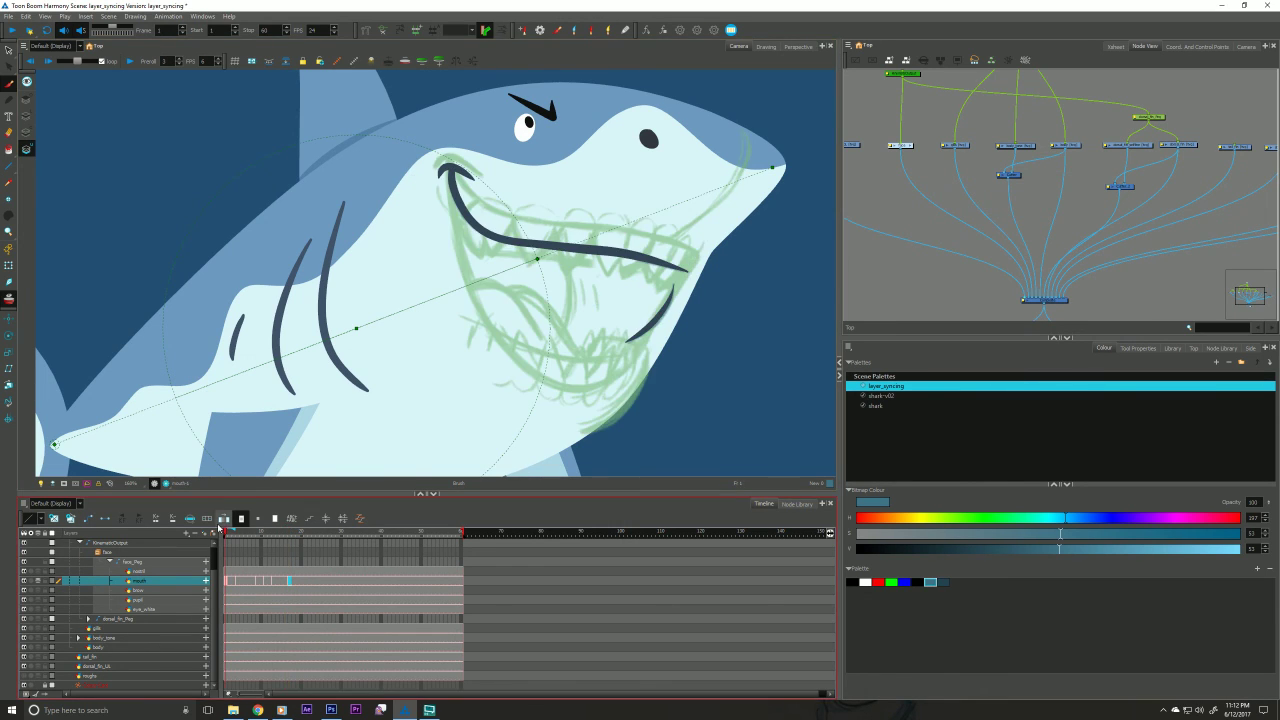
Switch to the Transform tool and turn off the onion skin so only the frame 1 mouth drawing shows.
mouse_move(206, 394)
mouse_down()
mouse_move(276, 378)
mouse_move(223, 380)
mouse_up()
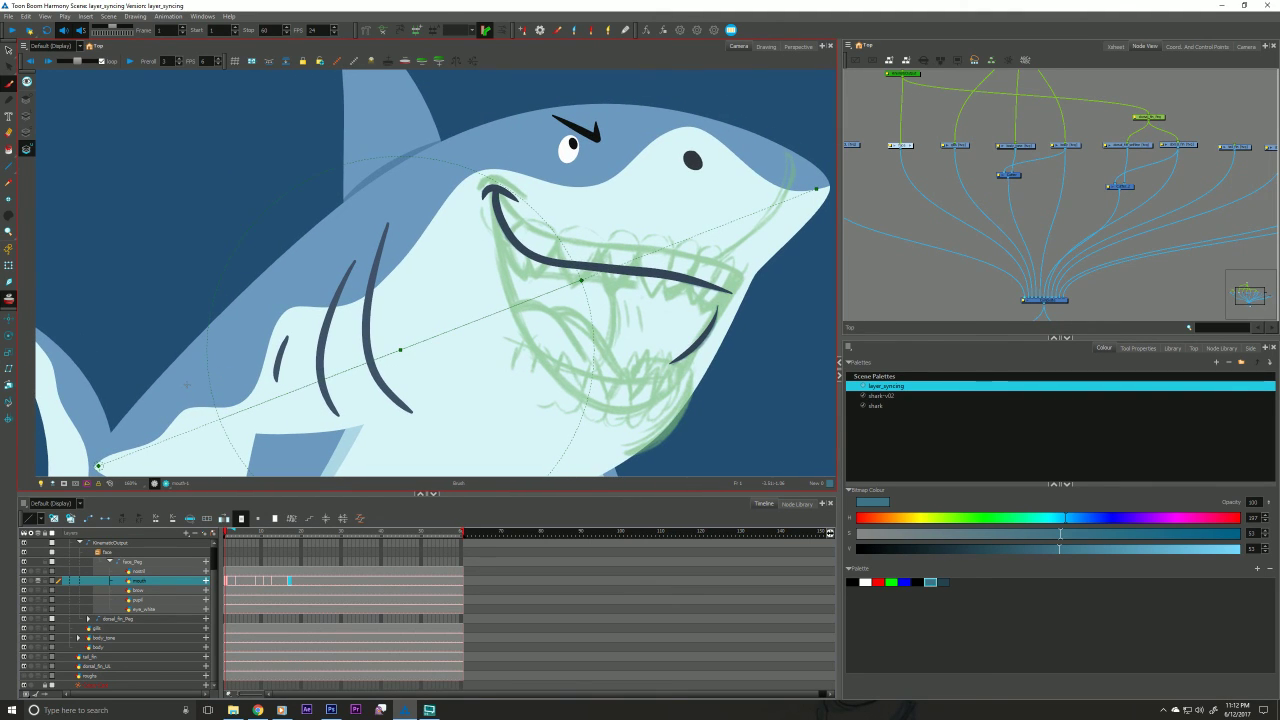
key(alt+z)
scroll(220, 416, down, 4)
drag(188, 424, 228, 400)
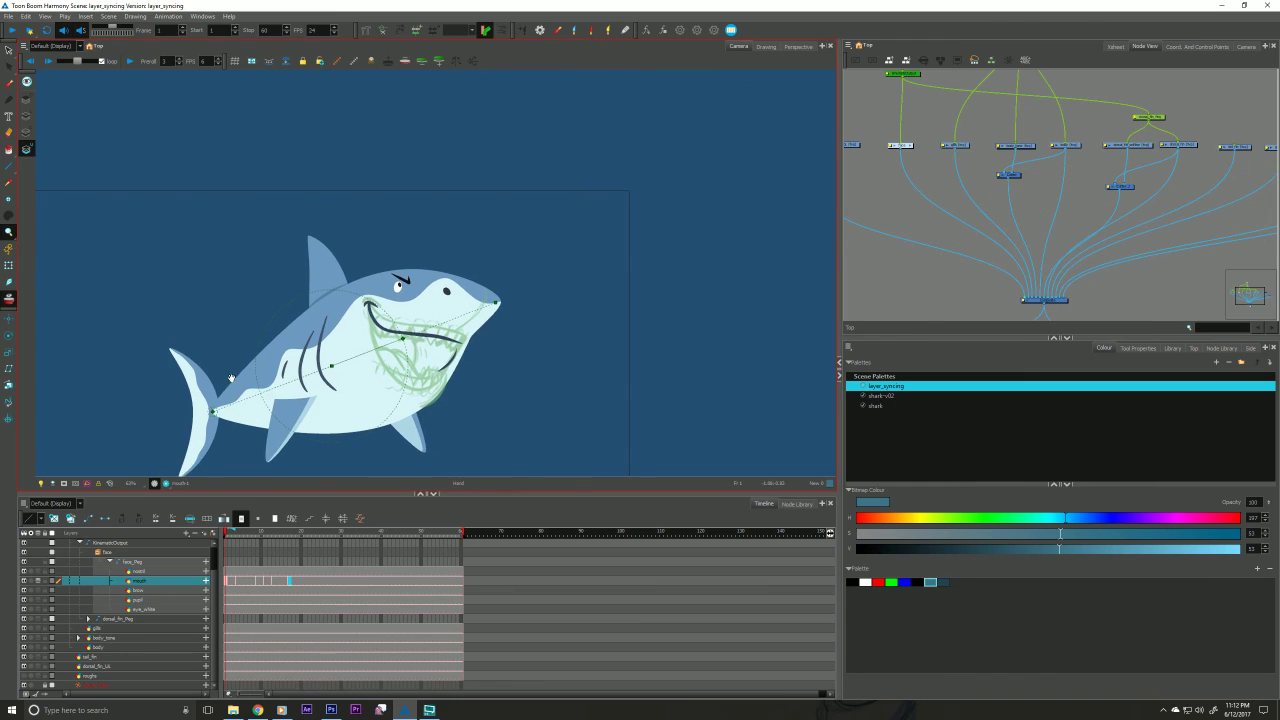
click(10, 268)
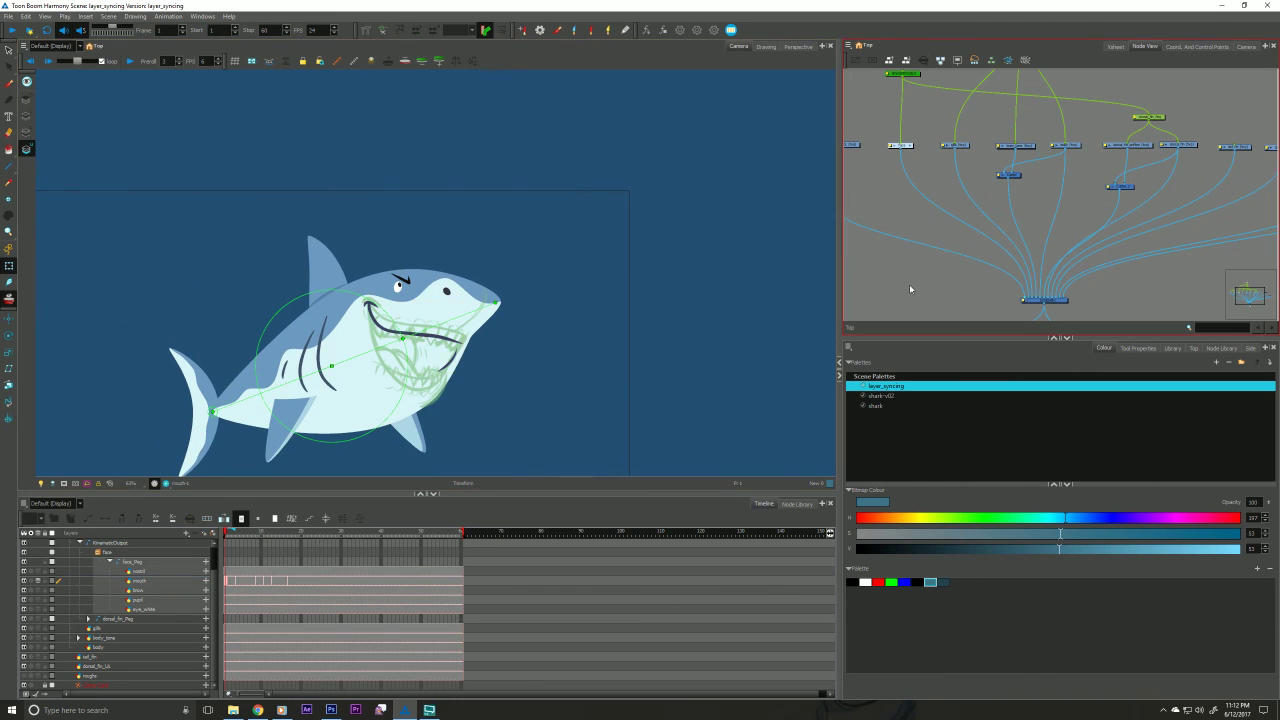
click(9, 299)
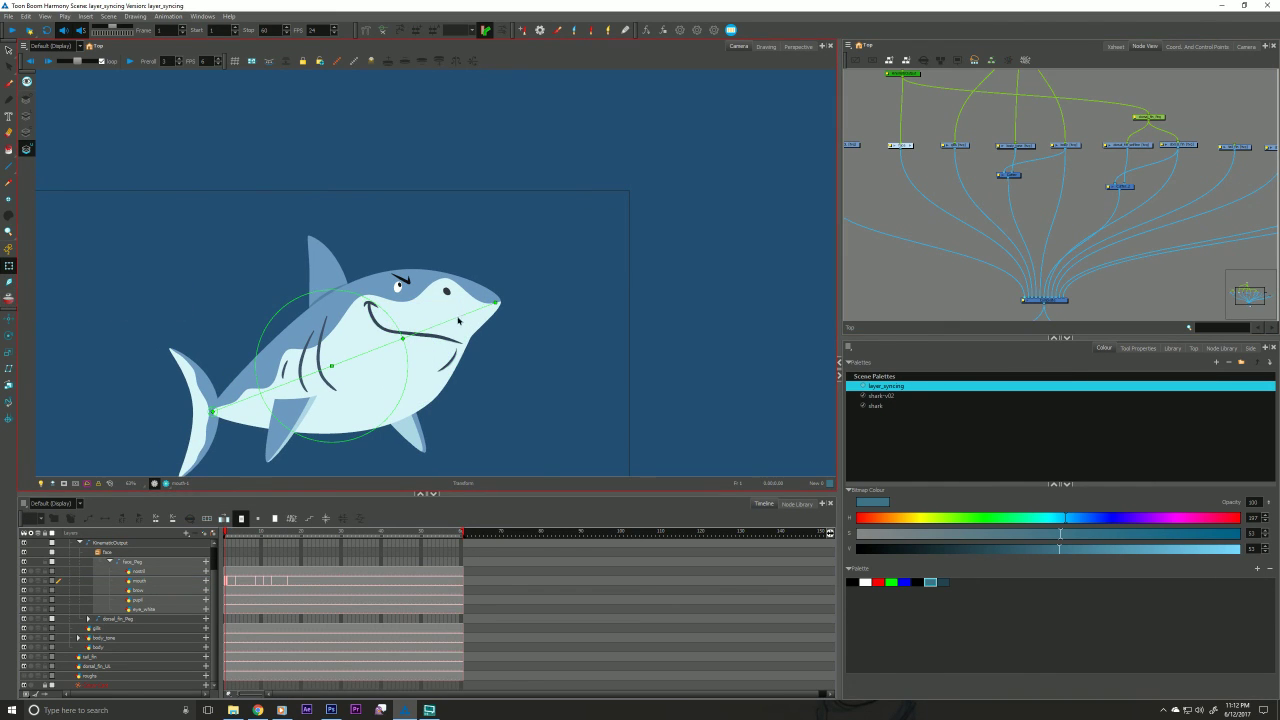
Try rotating the near pectoral fin slightly about its pivot, then undo the rotation.
mouse_move(451, 319)
mouse_down()
mouse_move(472, 369)
mouse_move(456, 311)
mouse_up()
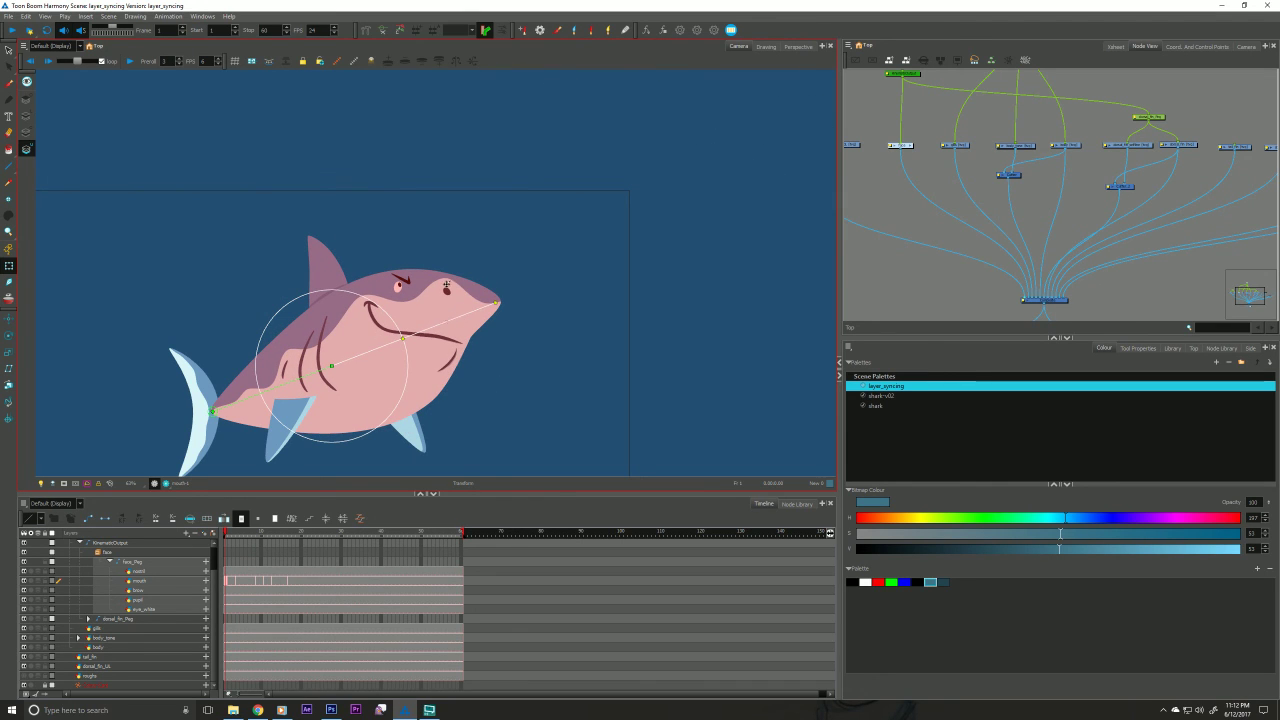
click(893, 306)
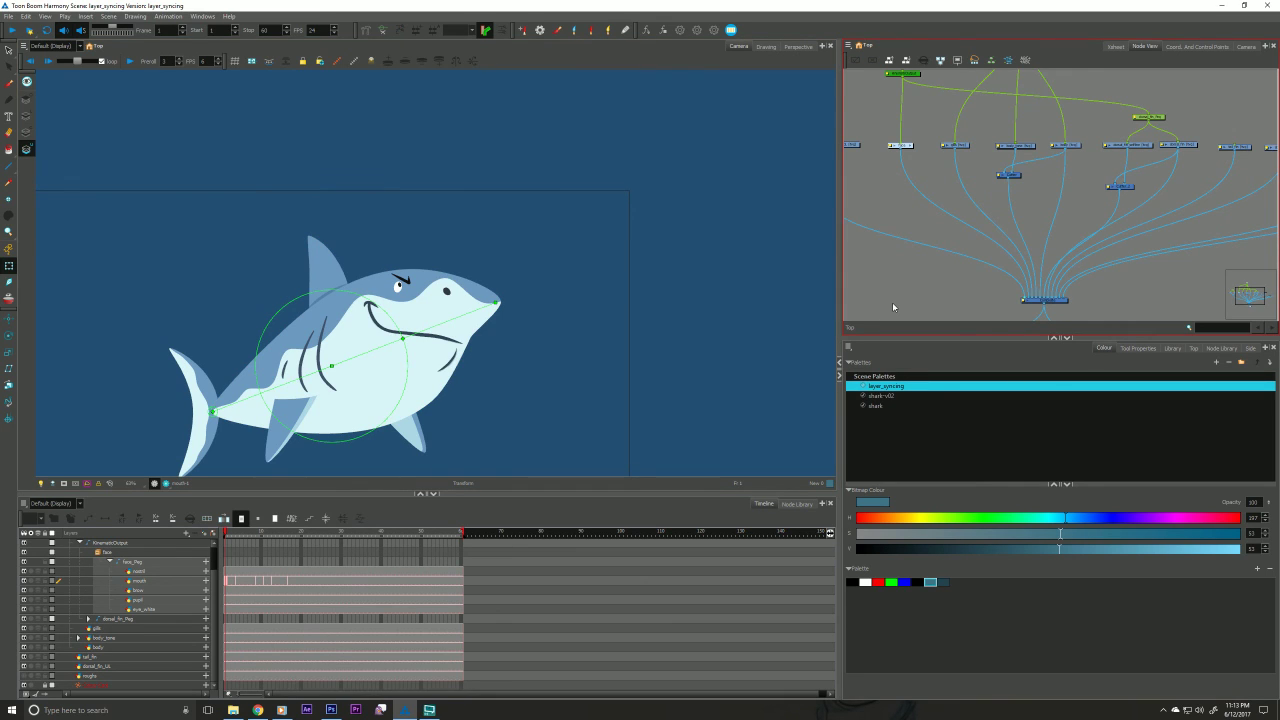
click(290, 425)
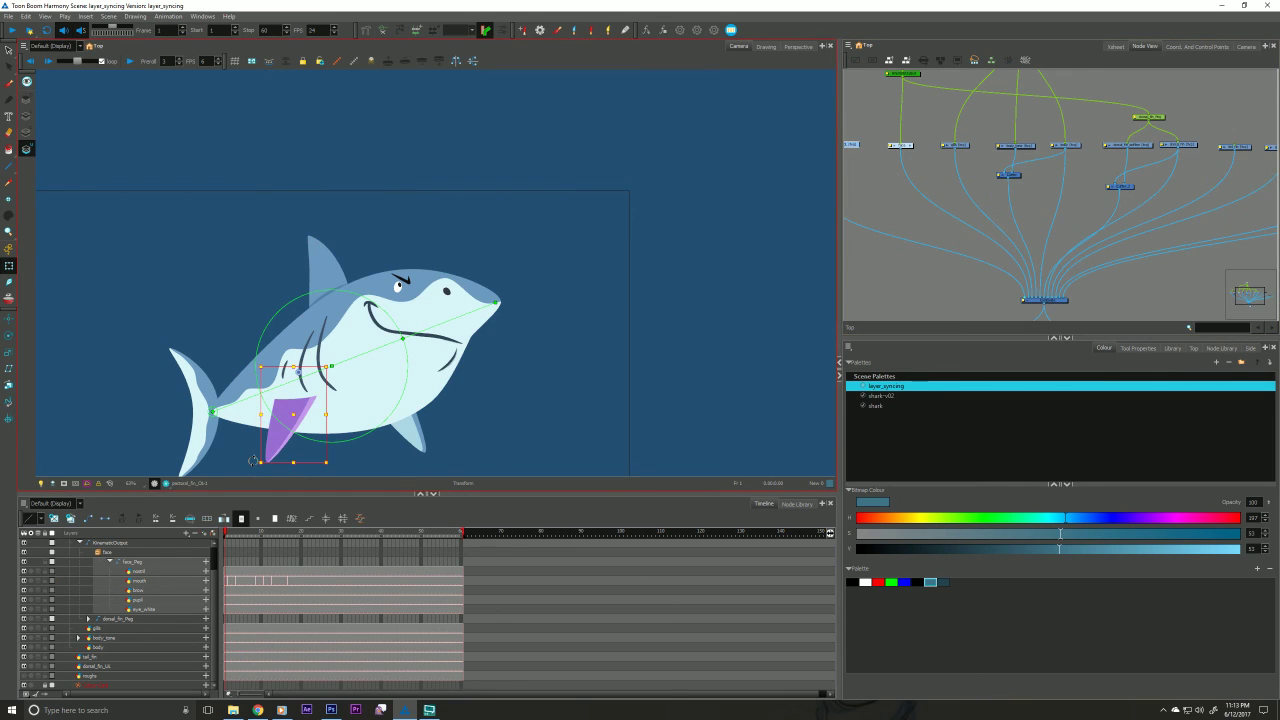
mouse_move(253, 461)
mouse_down()
mouse_move(236, 455)
mouse_move(272, 470)
mouse_up()
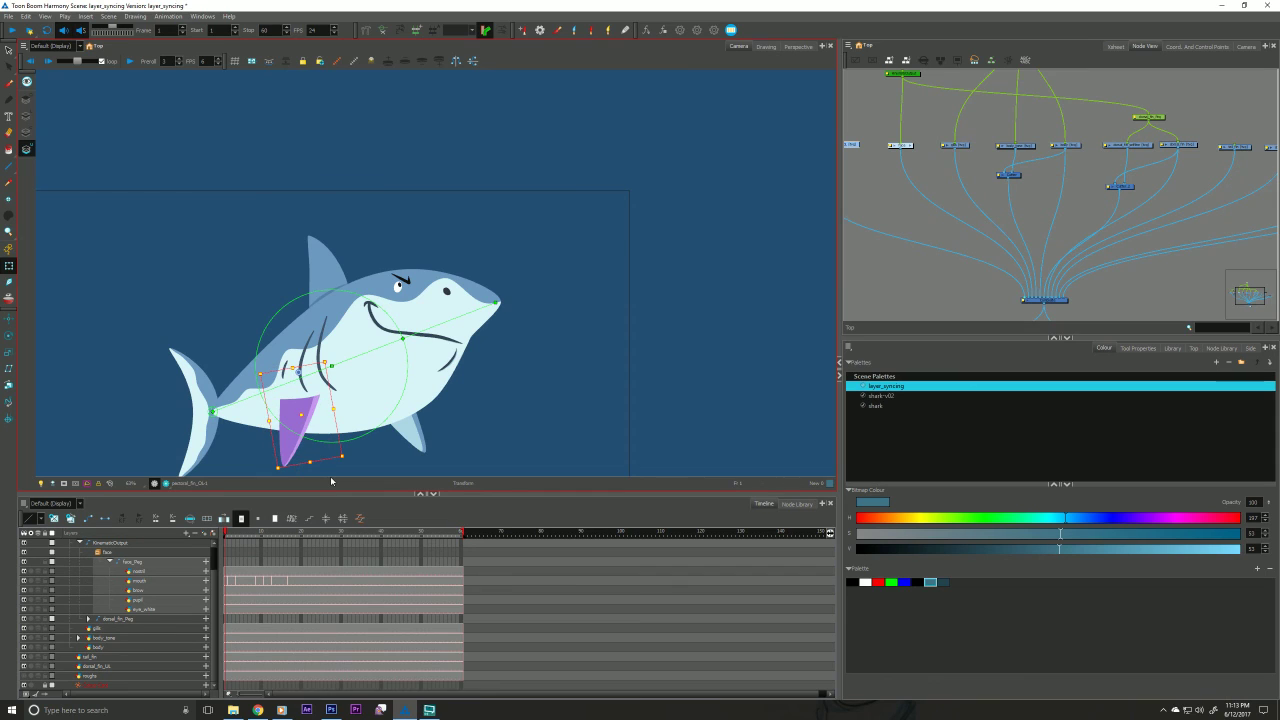
key(ctrl+z)
Inspect the area around the near pectoral fin, try a tiny adjustment to the fin and undo it.
key(alt+z)
drag(264, 414, 376, 372)
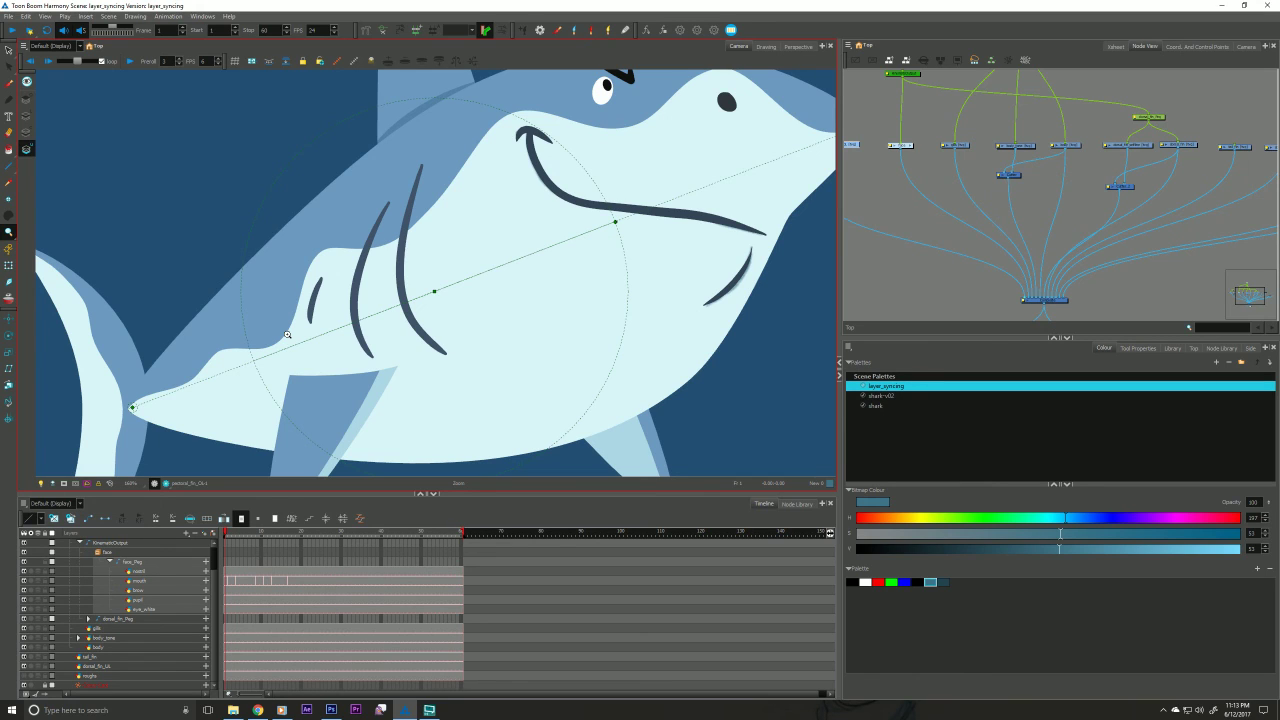
drag(287, 334, 220, 406)
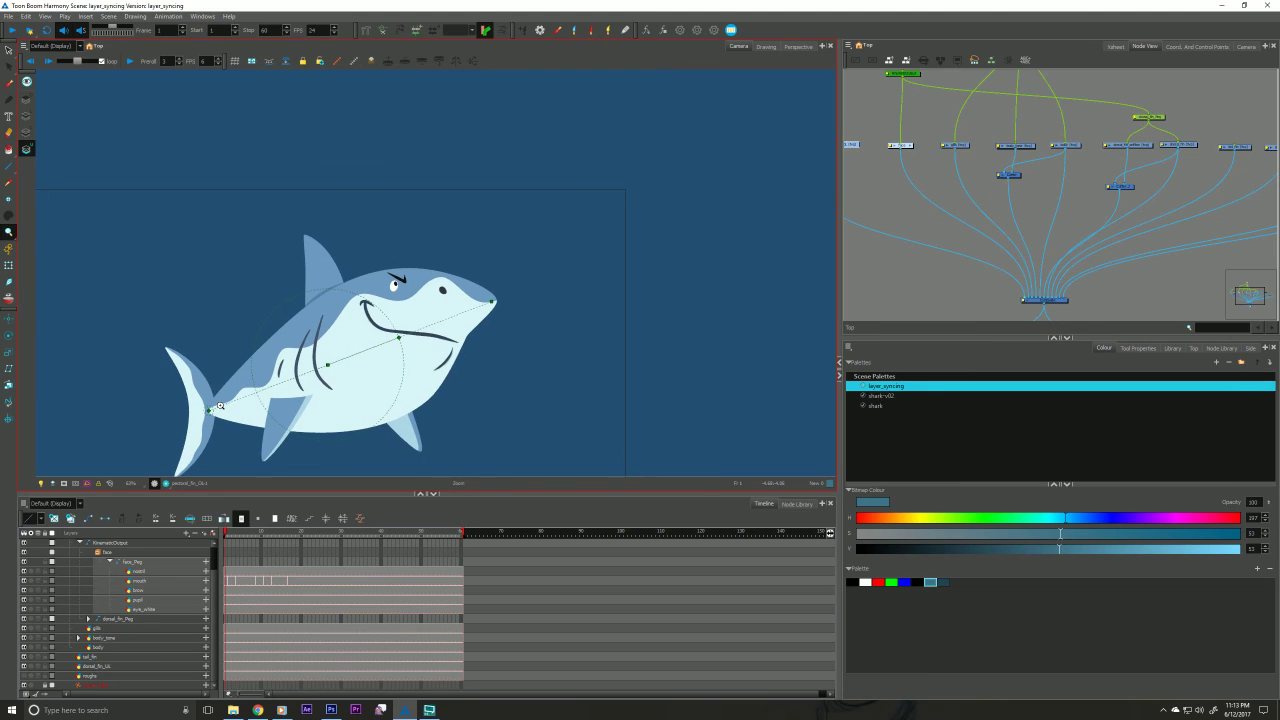
key(shift+t)
click(287, 412)
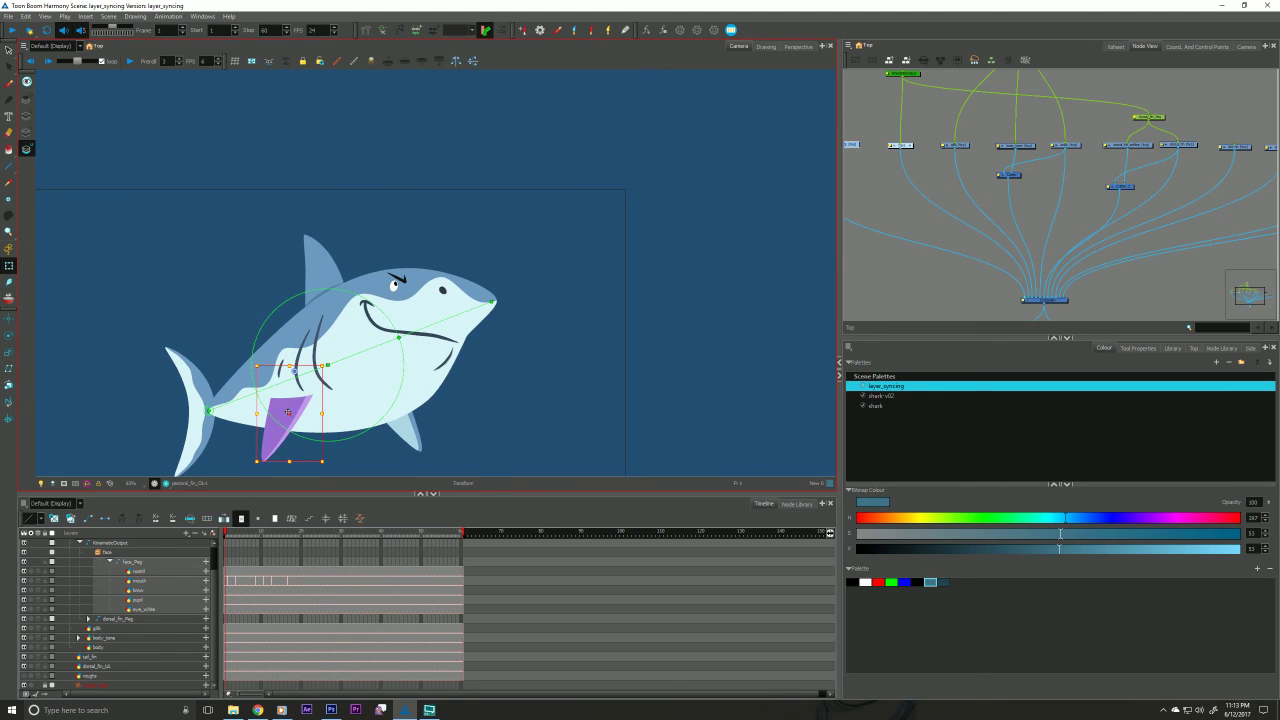
drag(268, 461, 270, 461)
key(ctrl+z)
key(space)
drag(181, 402, 240, 300)
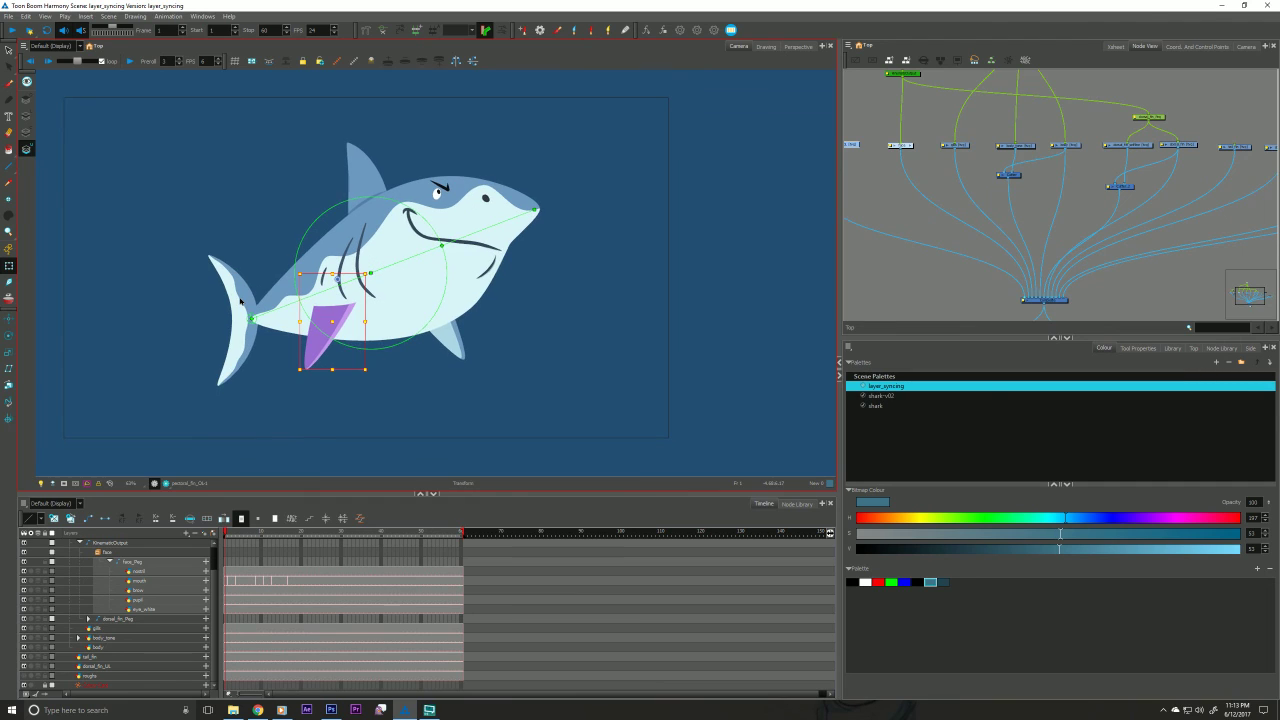
Try bending the shark's head and front body upward with the deformer, undo the bend and clear the selection.
click(482, 231)
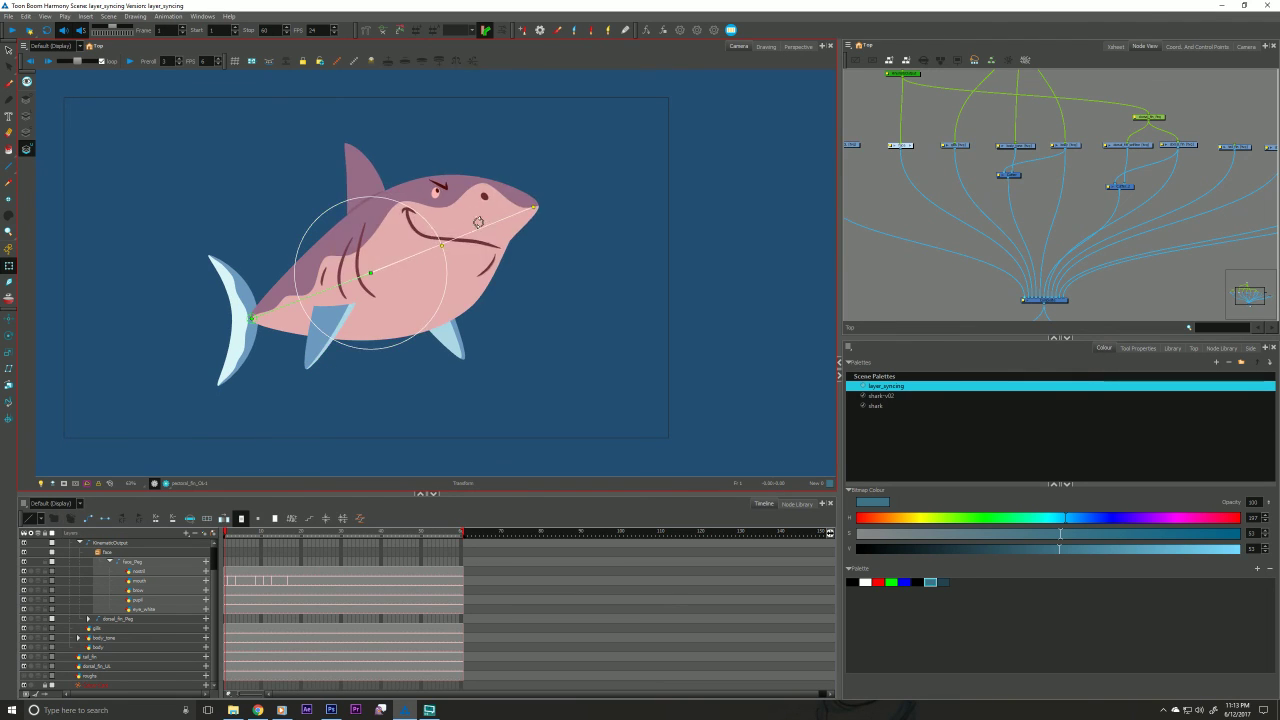
drag(482, 231, 323, 327)
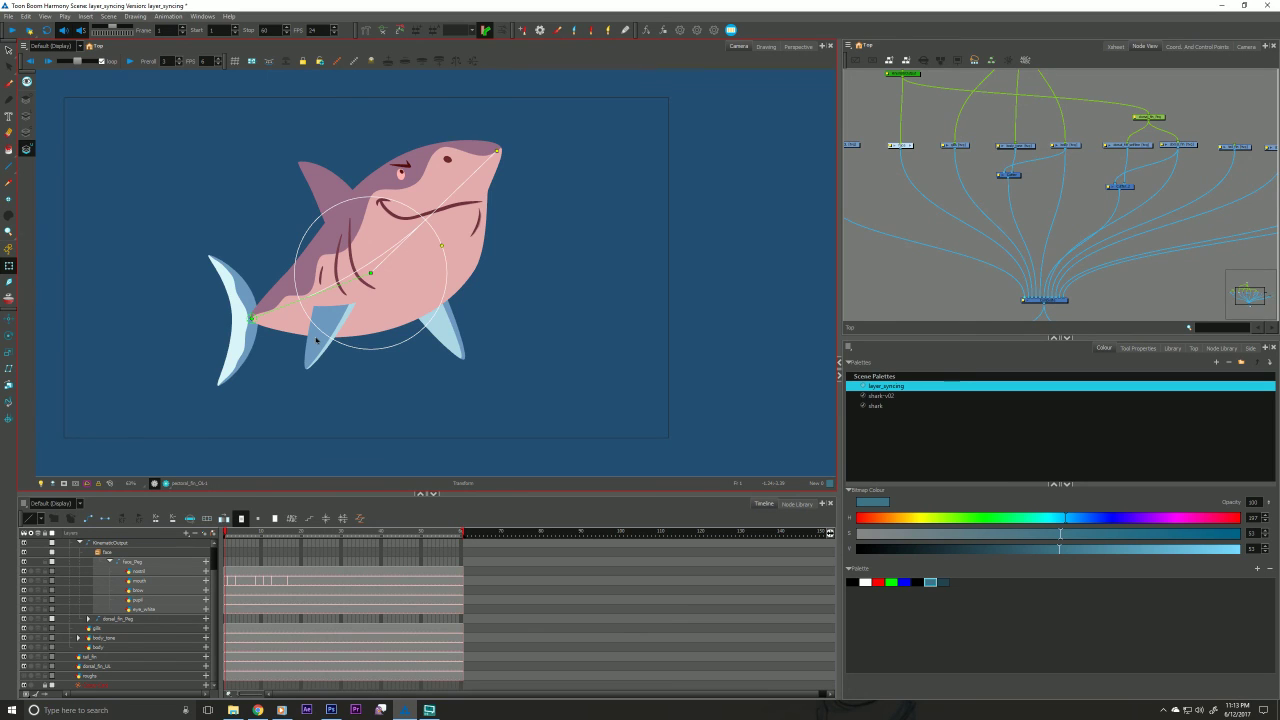
key(ctrl+z)
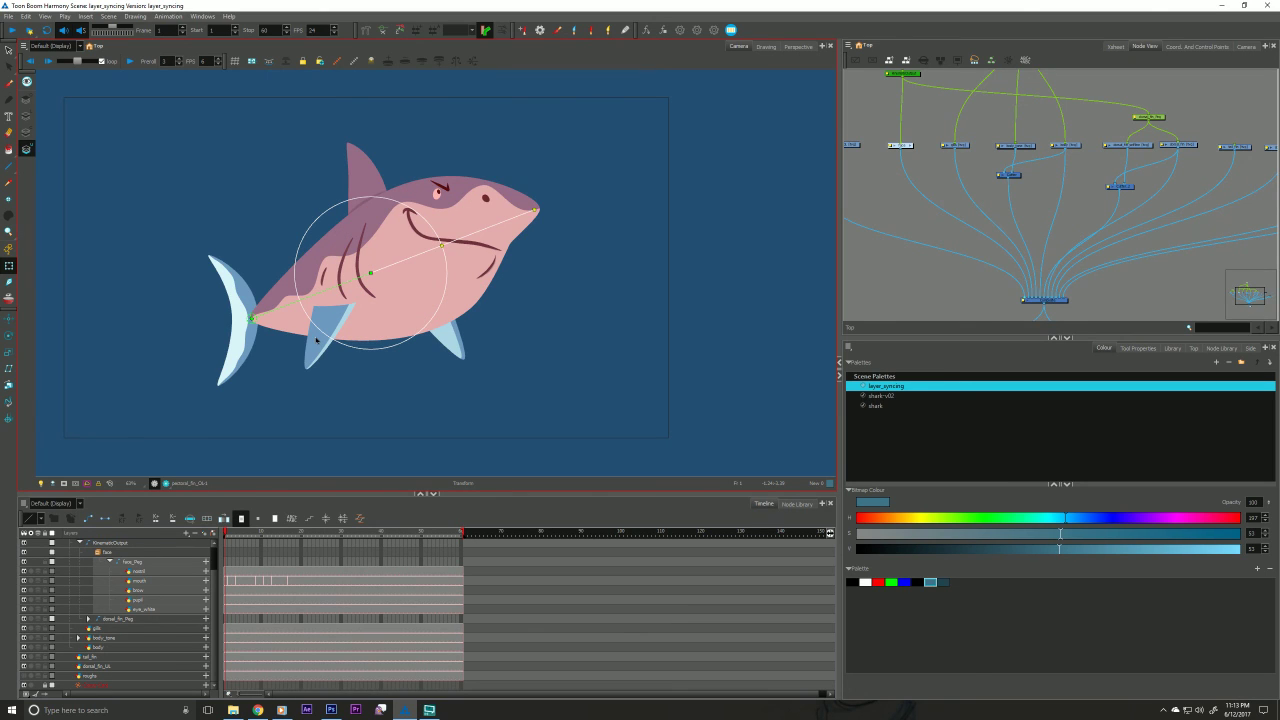
drag(210, 351, 201, 379)
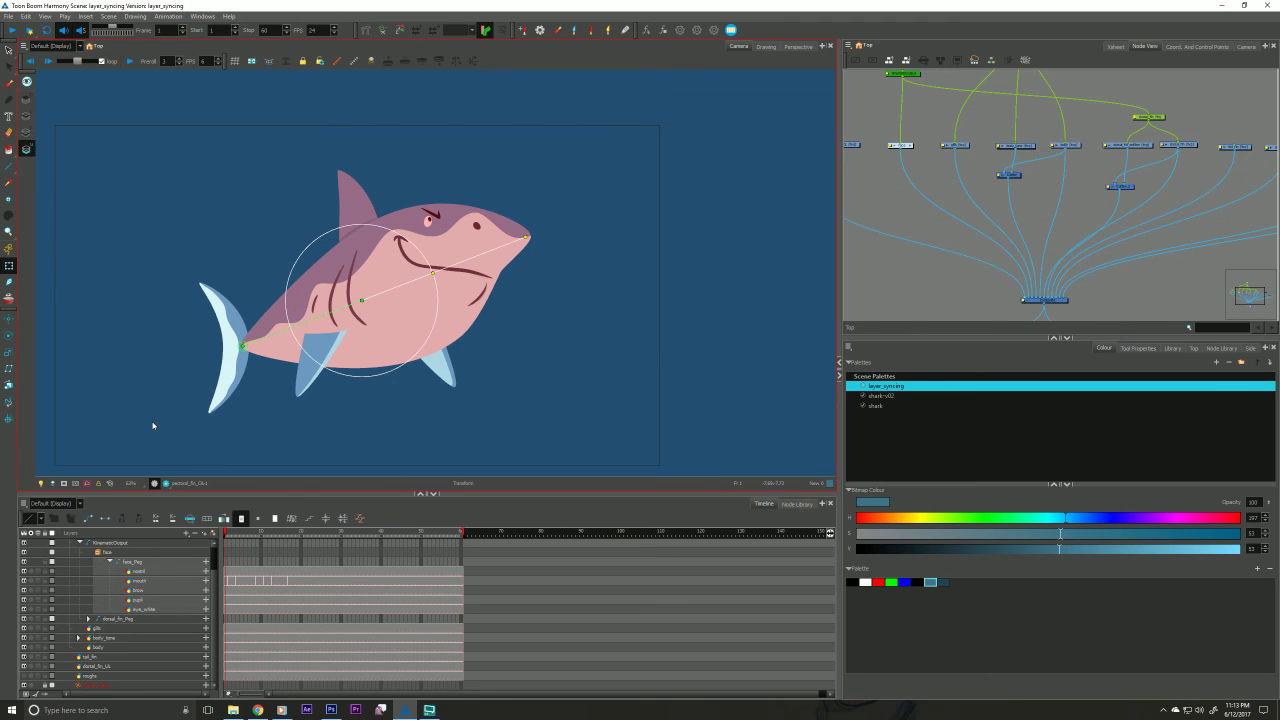
click(924, 292)
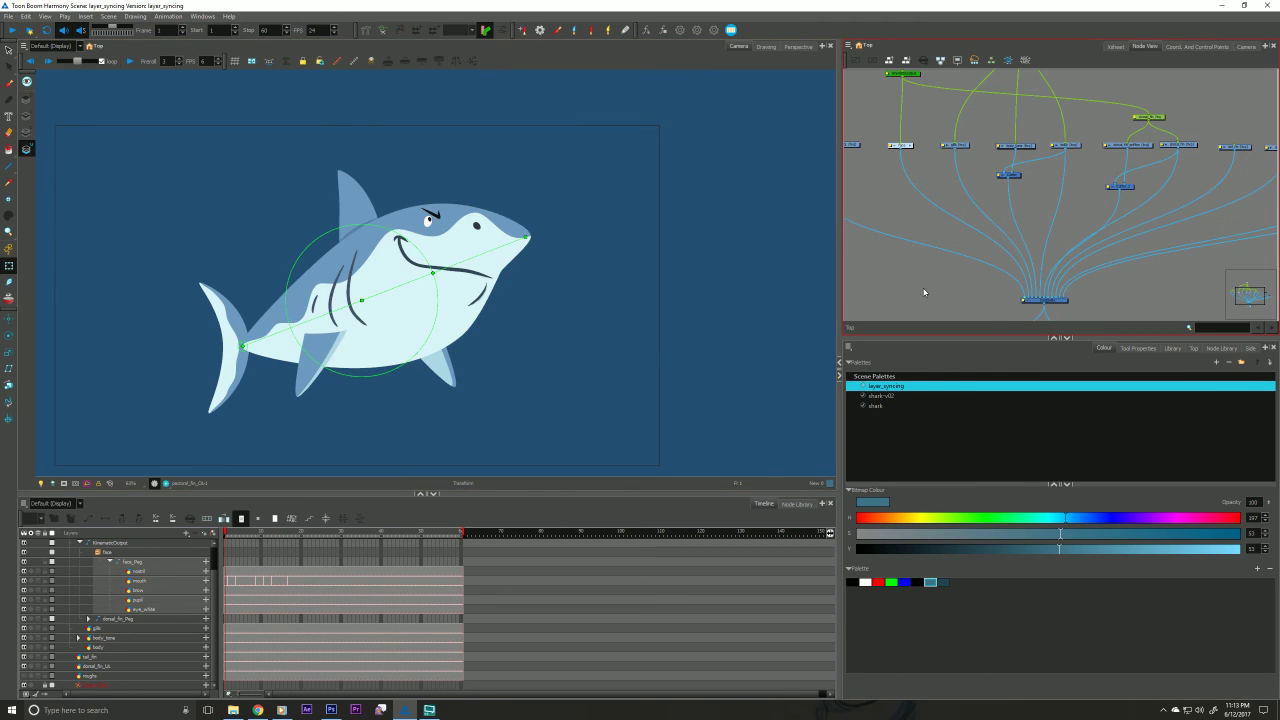